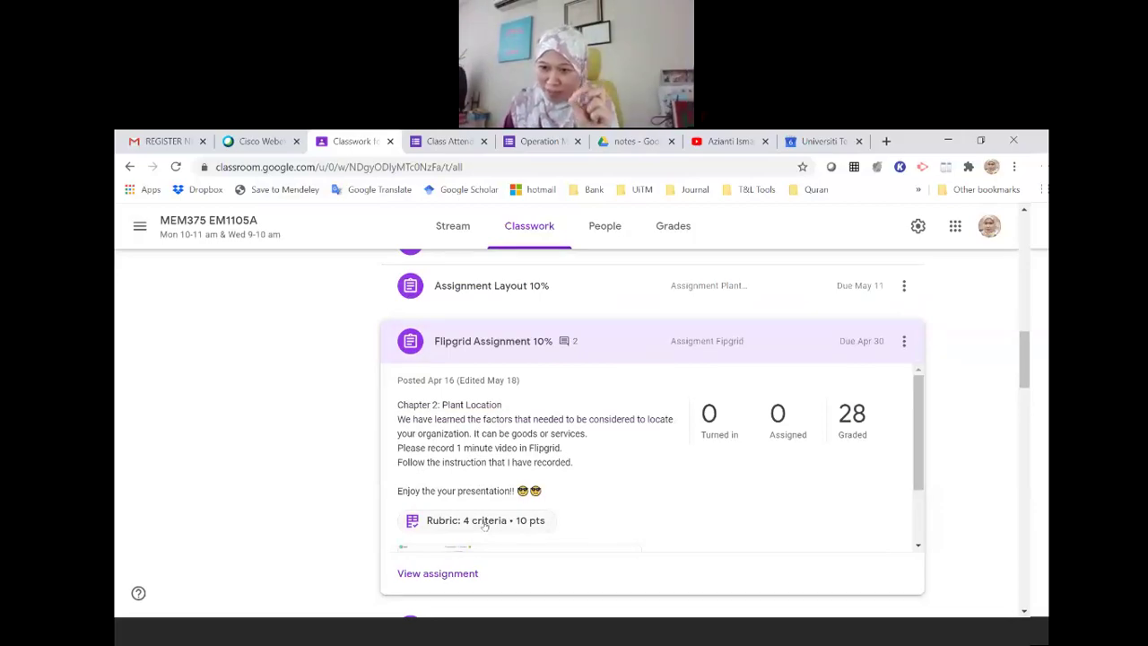
Look through the Flipgrid Assignment 10% details and open its attached Flipgrid link
scroll(484, 524, down, 2)
scroll(477, 457, up, 2)
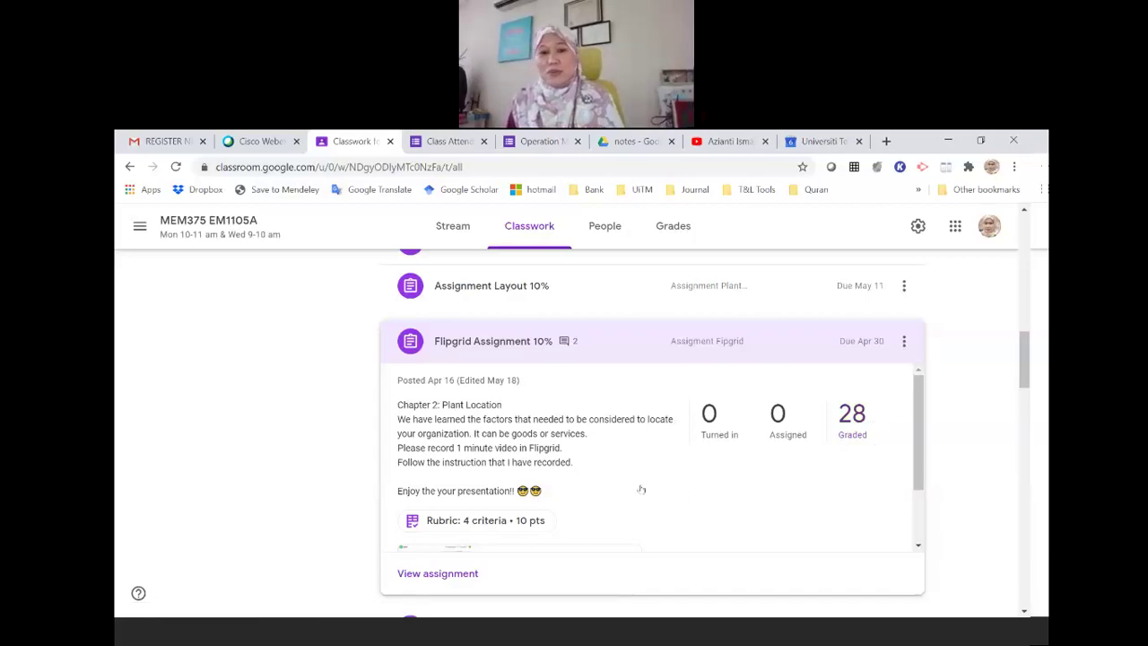
scroll(640, 487, down, 2)
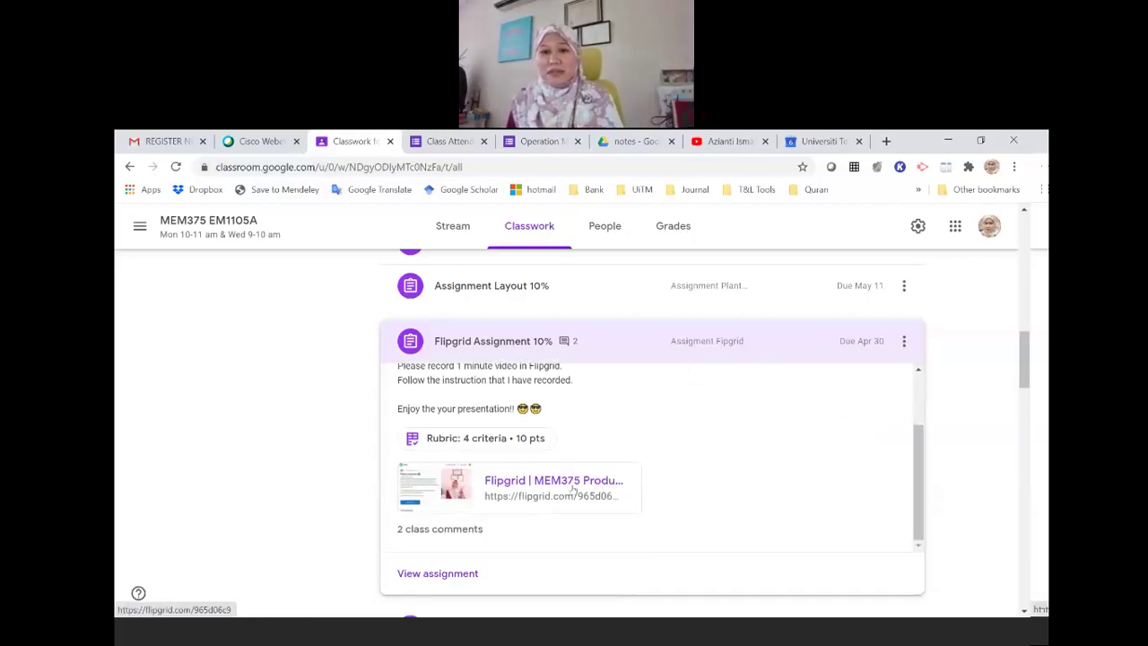
click(524, 497)
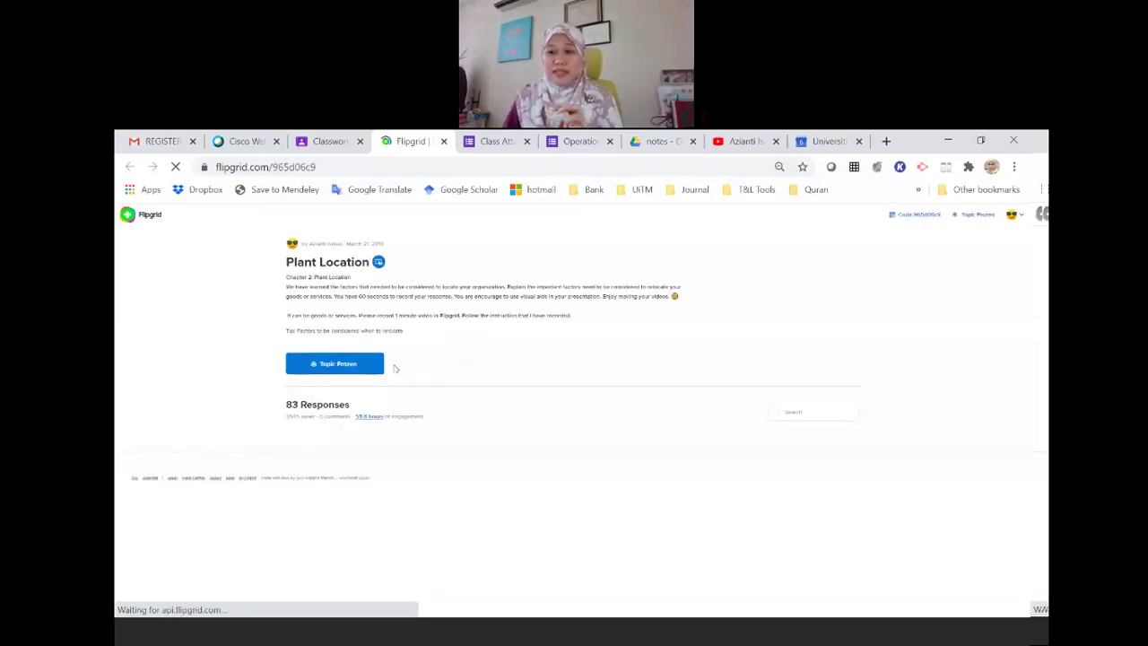
Browse the students' video responses to the Plant Location topic and view the group's engagement statistics
scroll(375, 426, down, 1)
scroll(377, 442, down, 1)
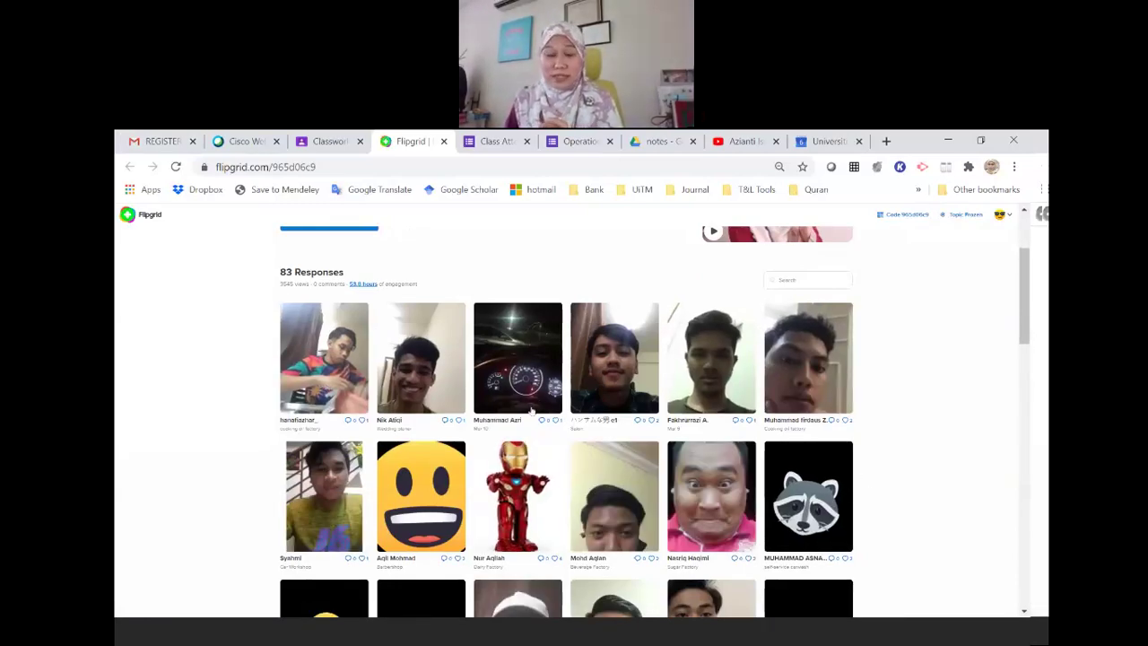
scroll(697, 436, down, 1)
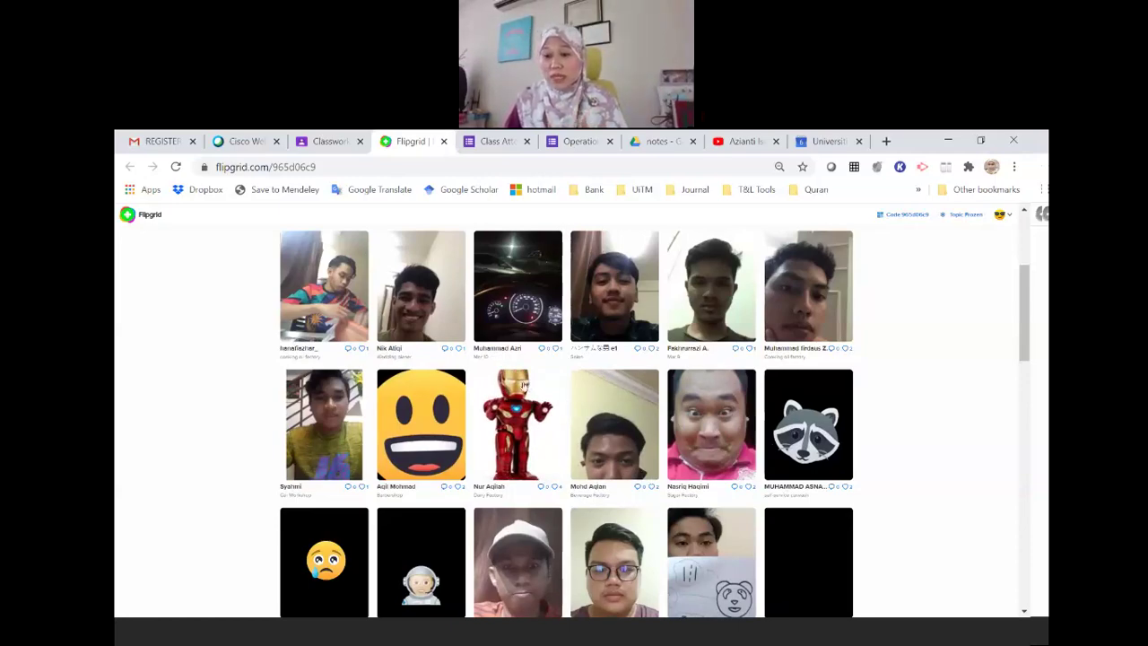
scroll(510, 365, up, 3)
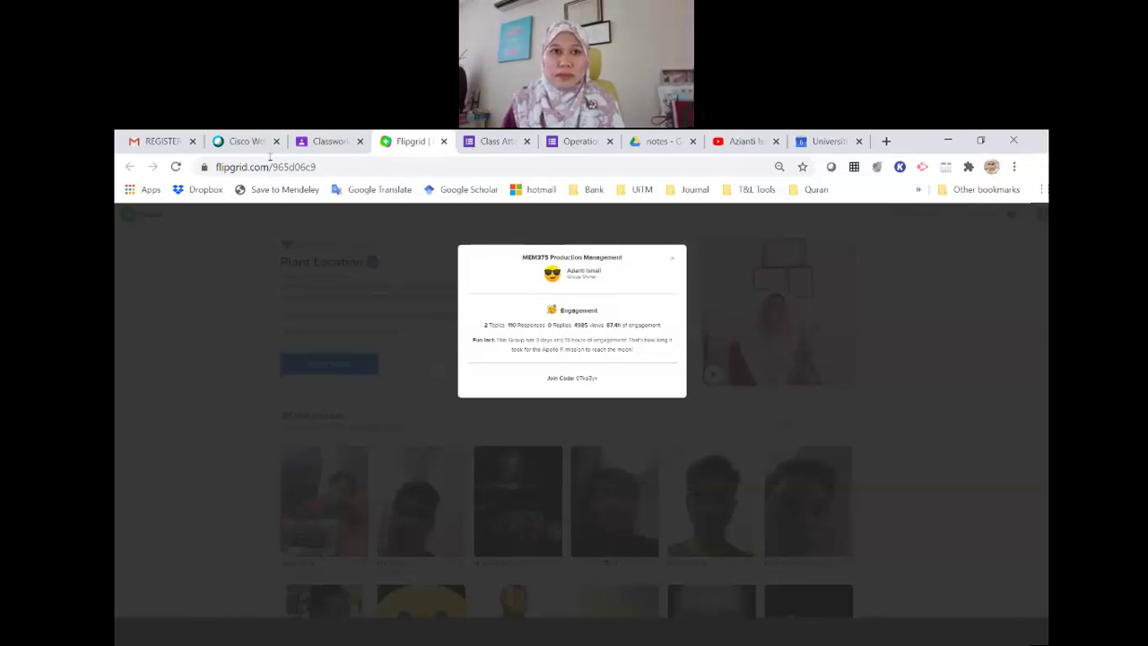
Return to the Classroom page and view the Flipgrid Assignment 10% rubric, closing it after viewing
click(323, 140)
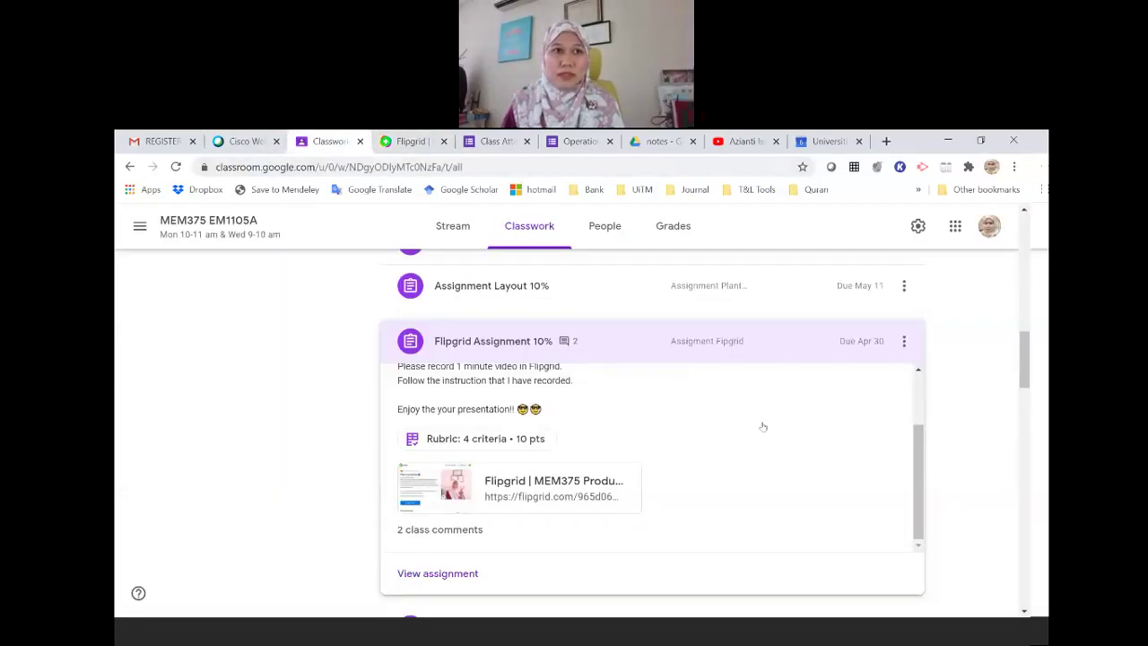
click(441, 438)
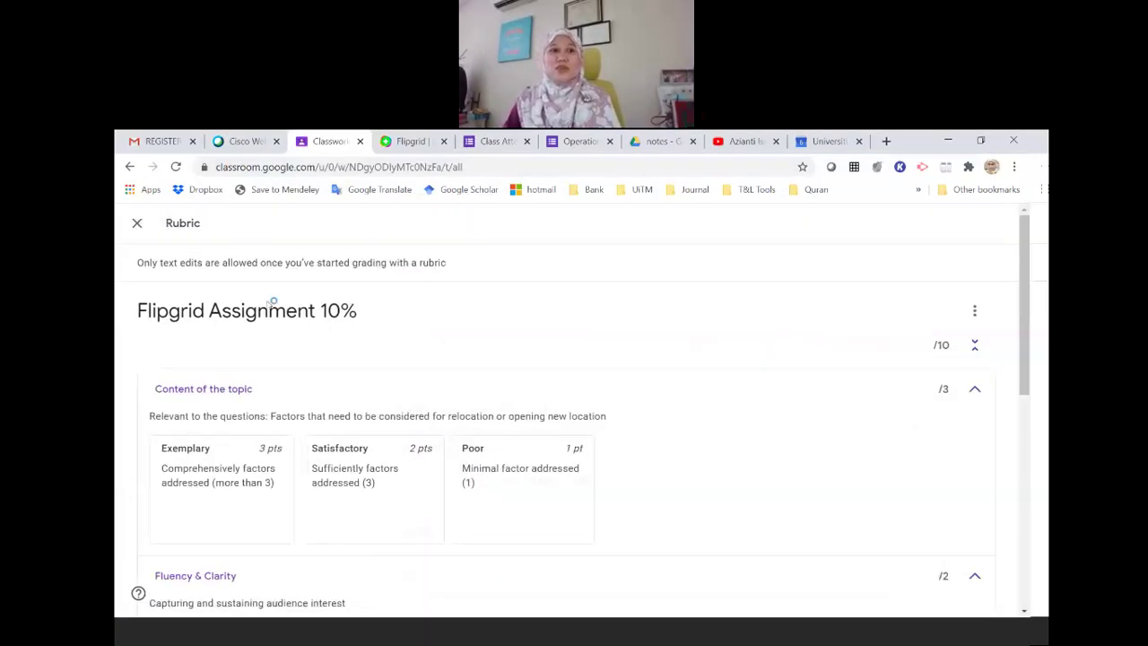
click(137, 222)
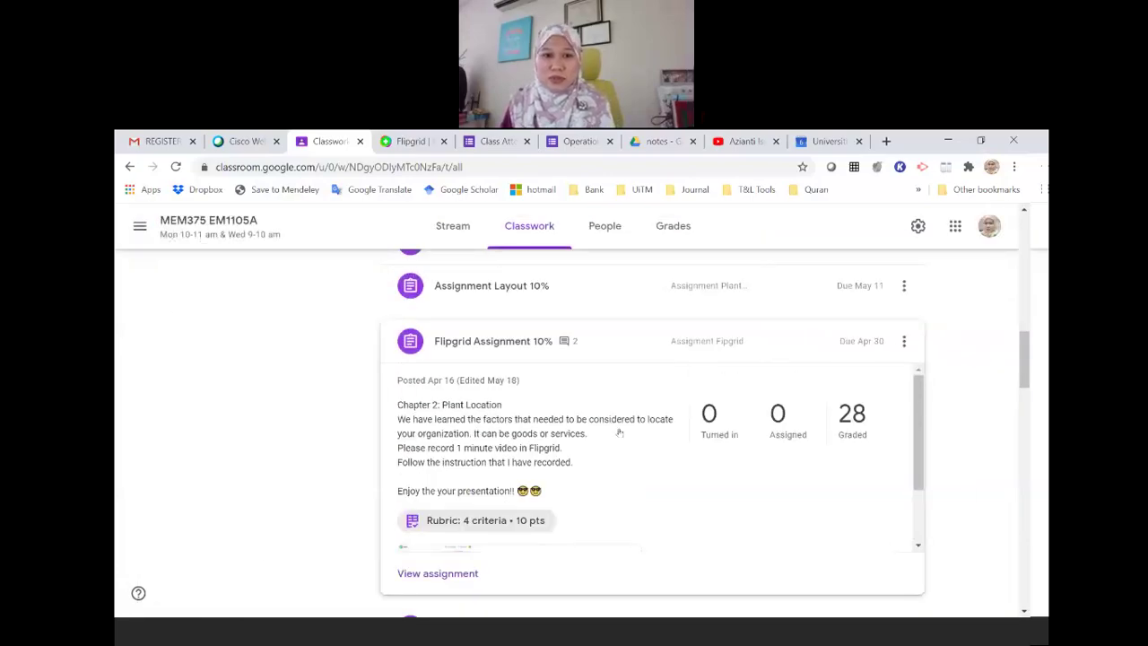
Open the graded submissions of the Flipgrid Assignment 10% and look over the students' grades and comments
click(853, 422)
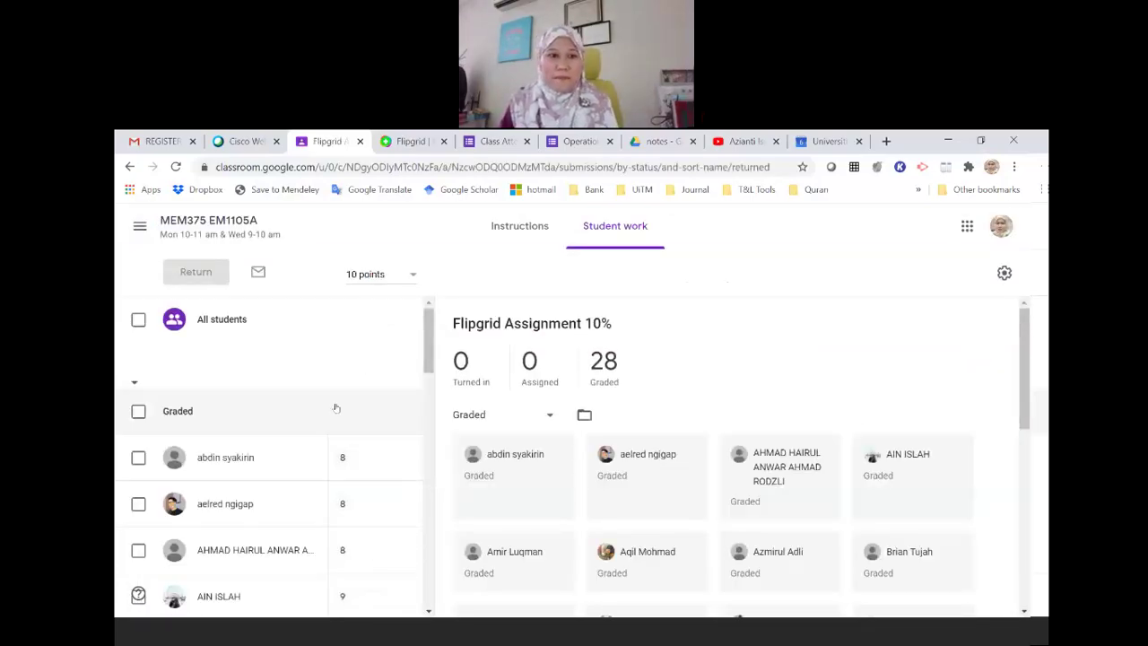
scroll(298, 428, down, 2)
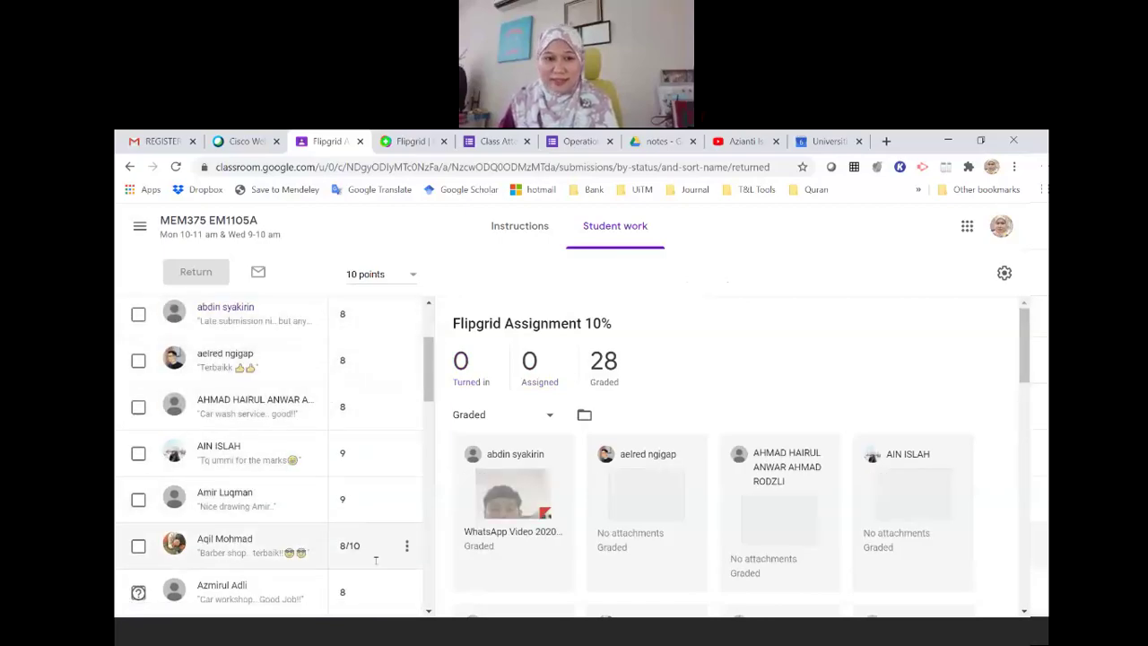
scroll(368, 547, down, 1)
scroll(280, 391, up, 2)
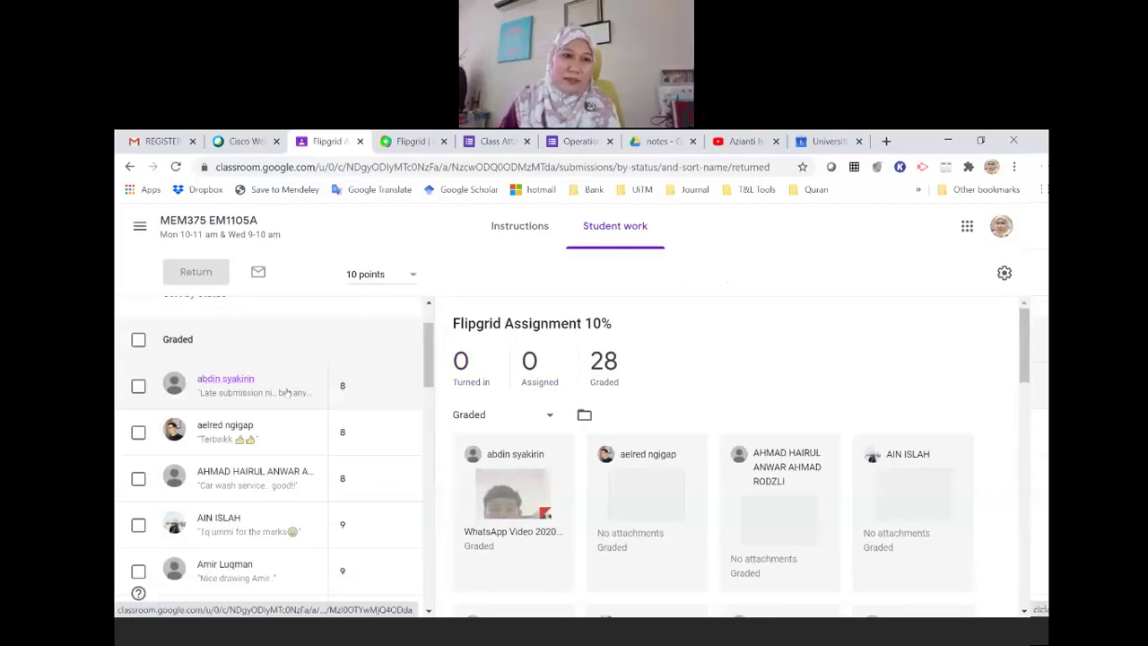
Open the first graded student's submission and expand all four rubric criteria, from Content of the topic to Timing
click(289, 406)
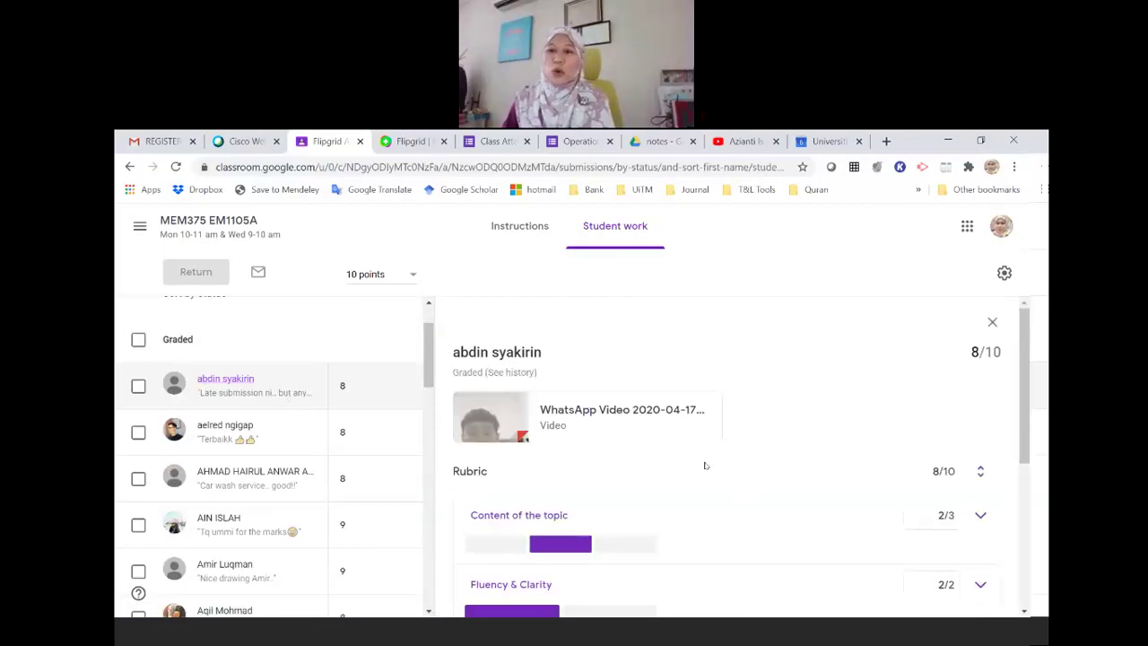
scroll(580, 434, down, 1)
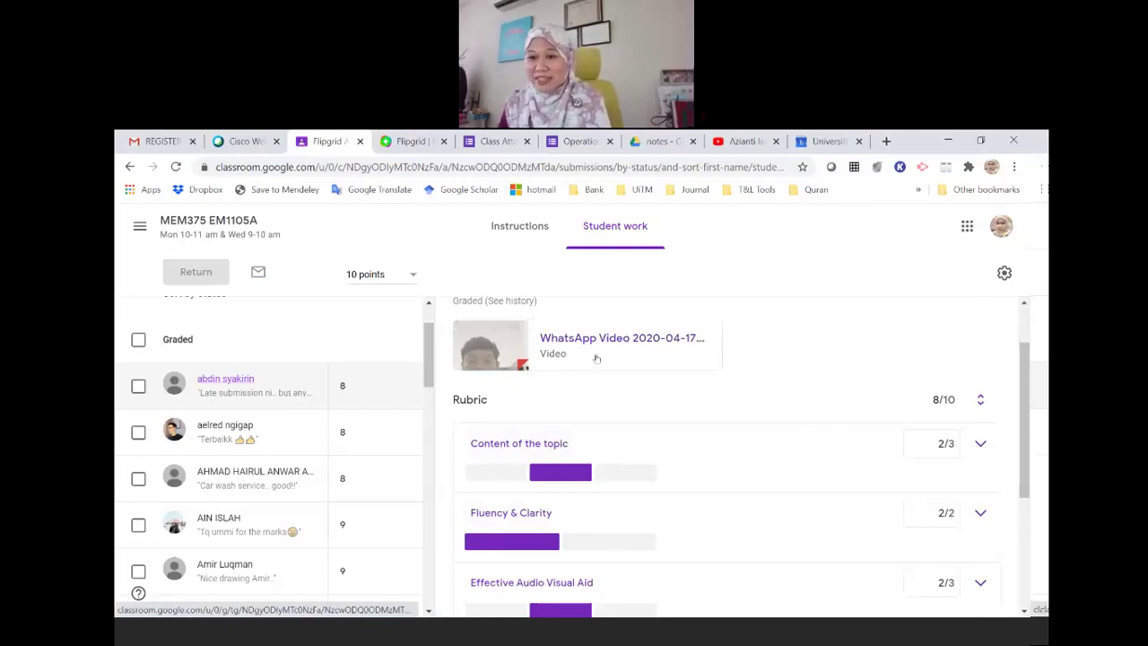
click(980, 445)
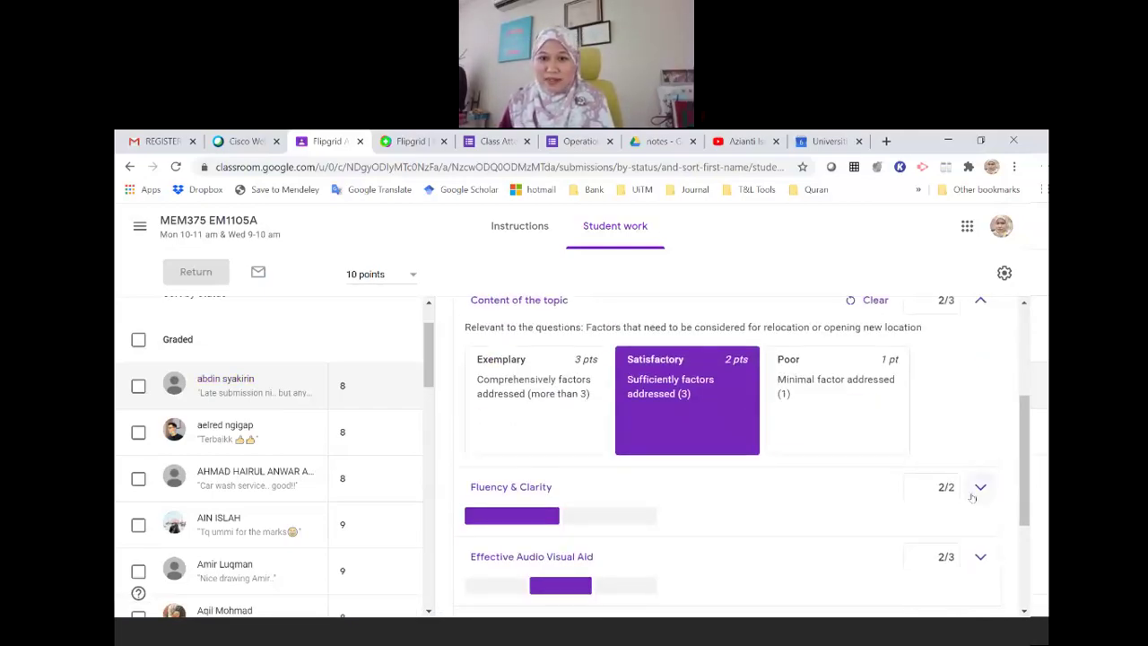
click(980, 487)
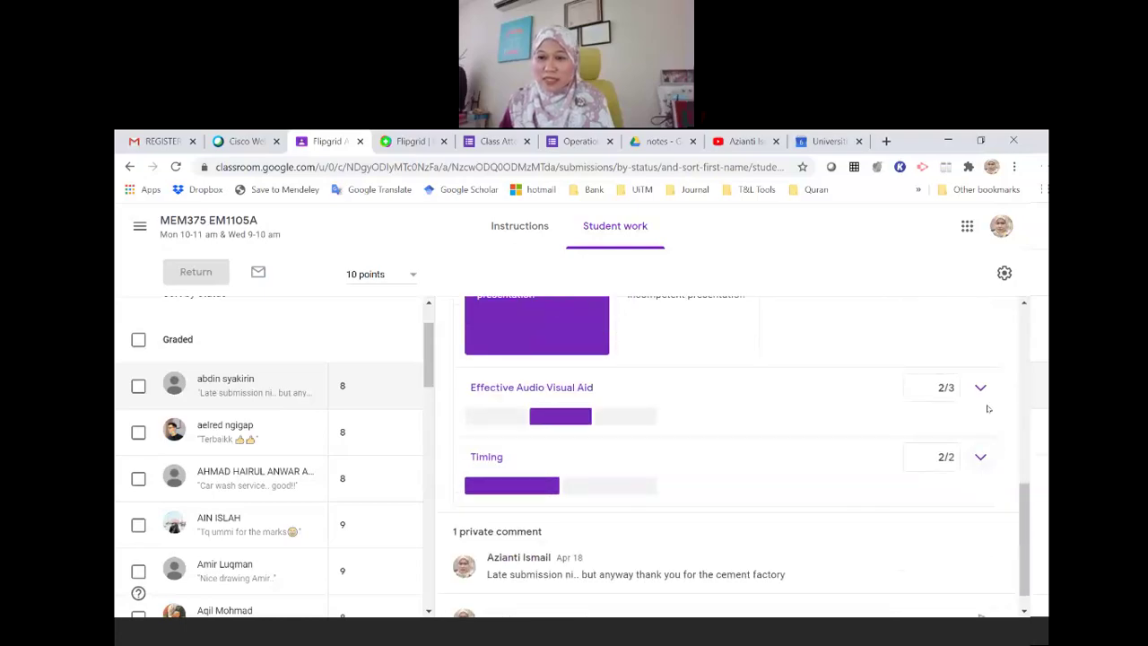
click(980, 387)
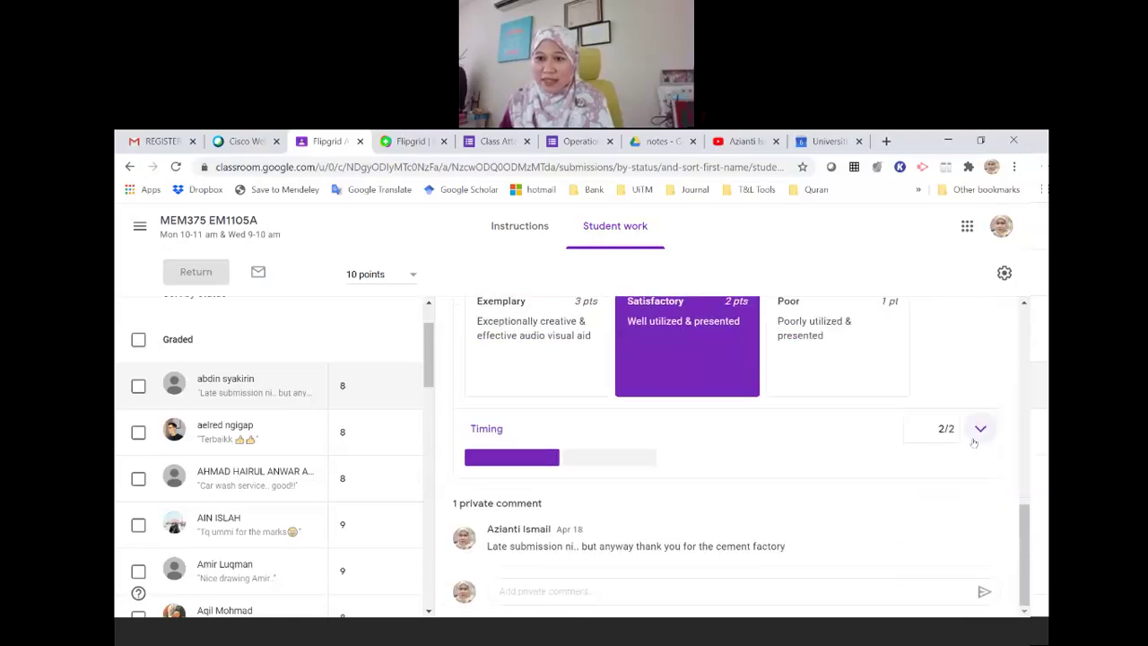
click(980, 429)
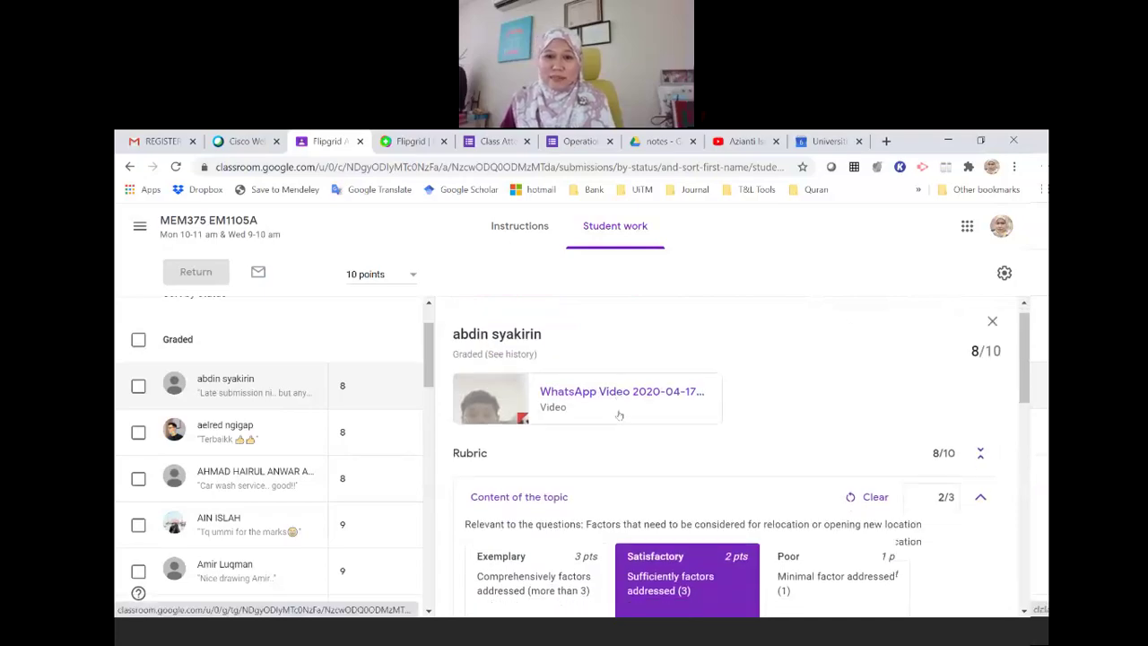
Try different levels for the student's Content of the topic criterion and settle on Poor (1 pt)
scroll(627, 412, down, 2)
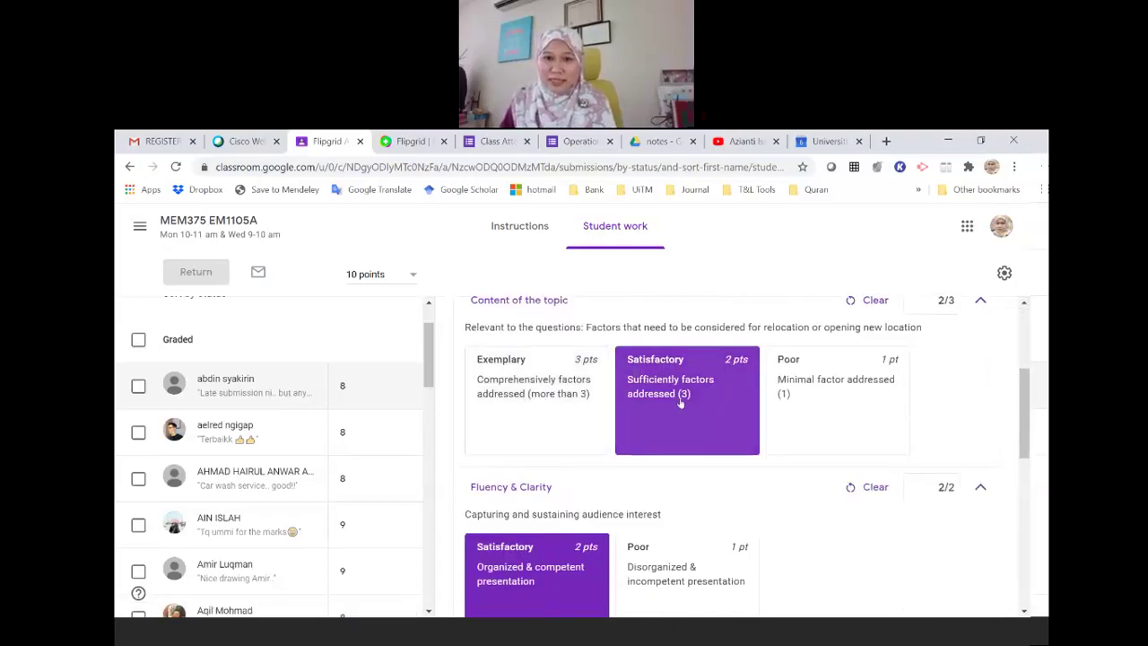
scroll(798, 381, up, 1)
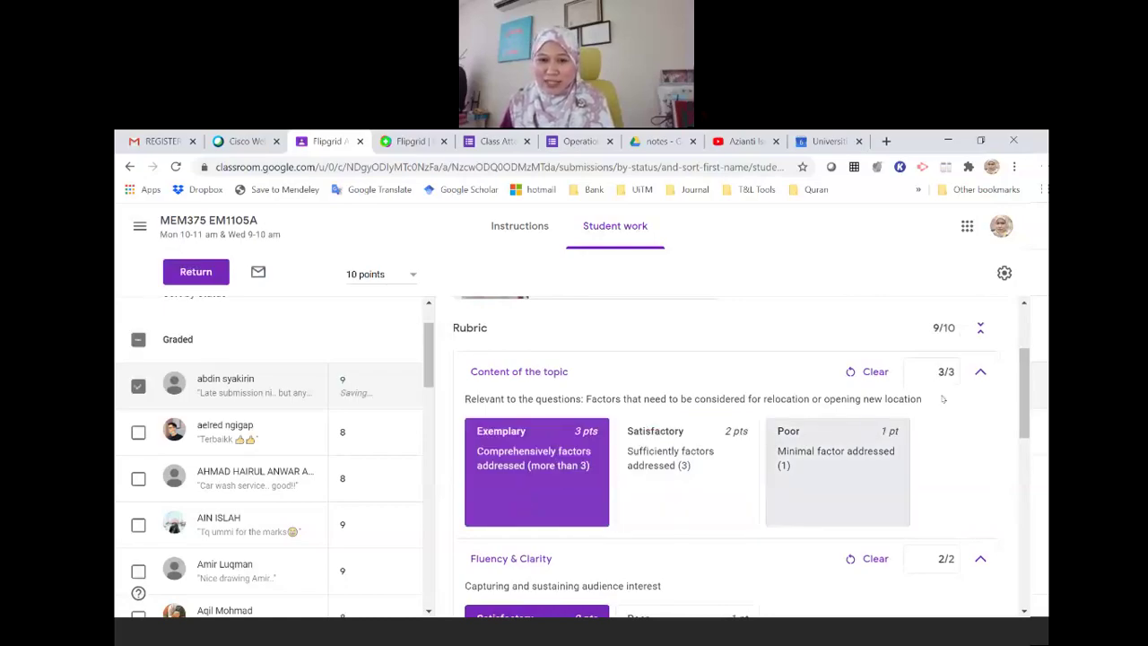
click(689, 506)
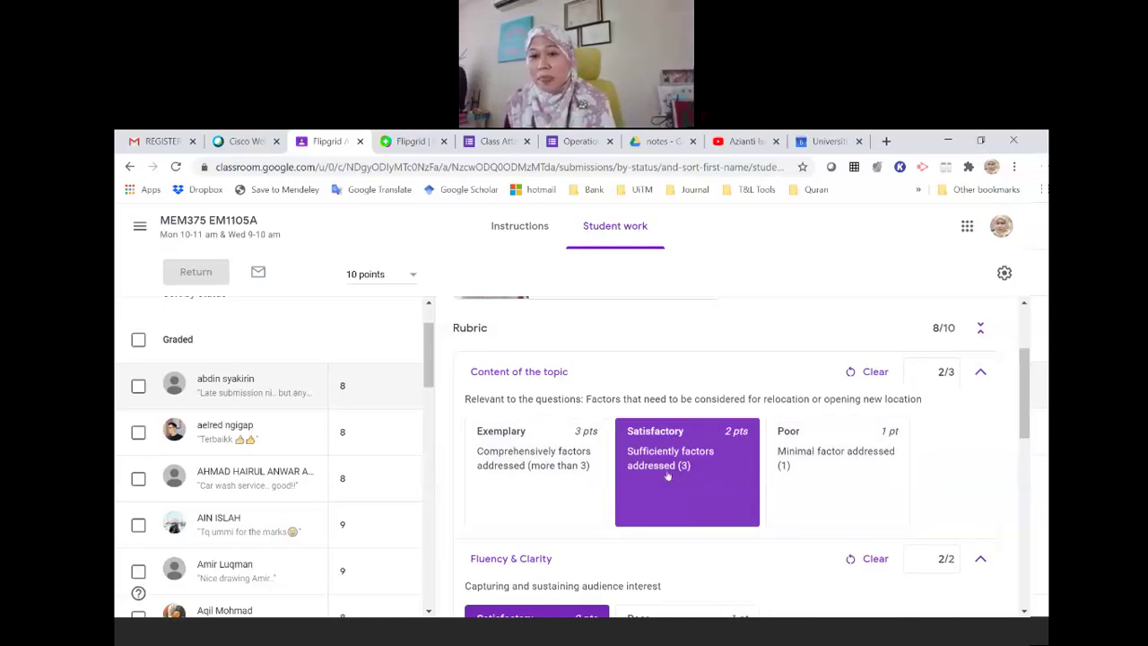
click(847, 493)
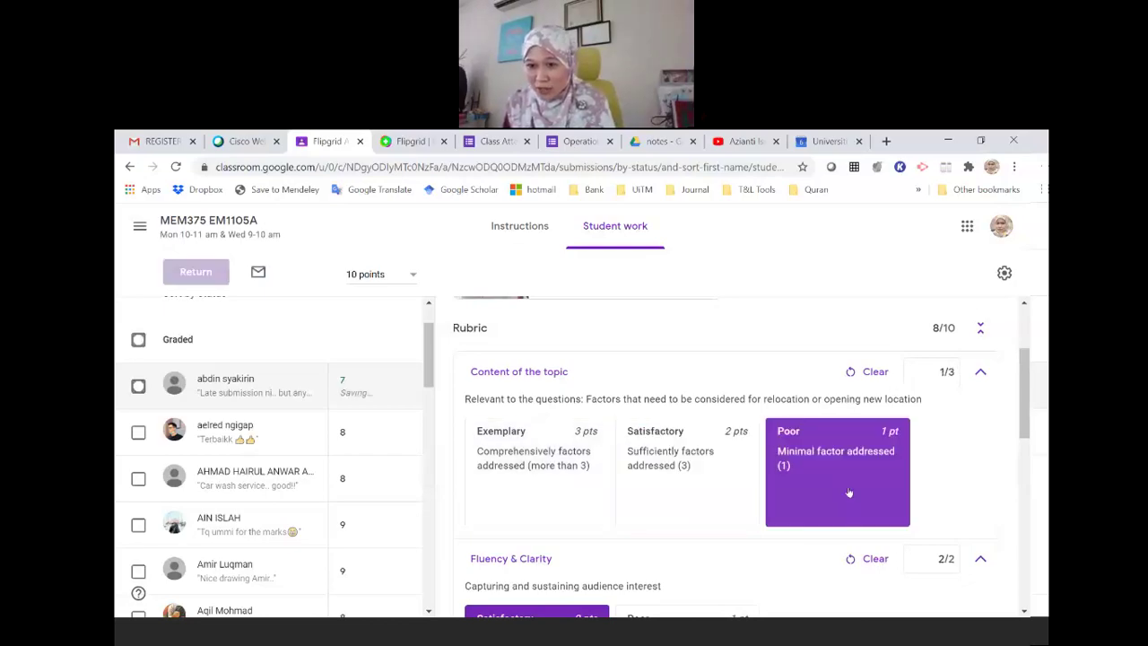
click(723, 482)
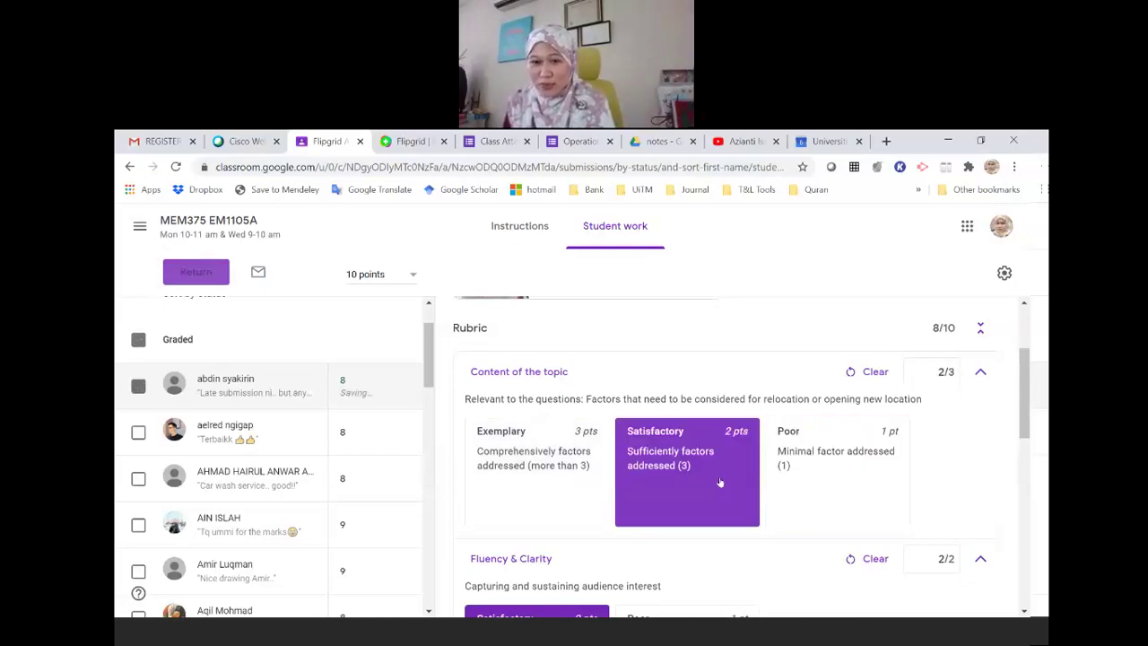
scroll(717, 484, down, 1)
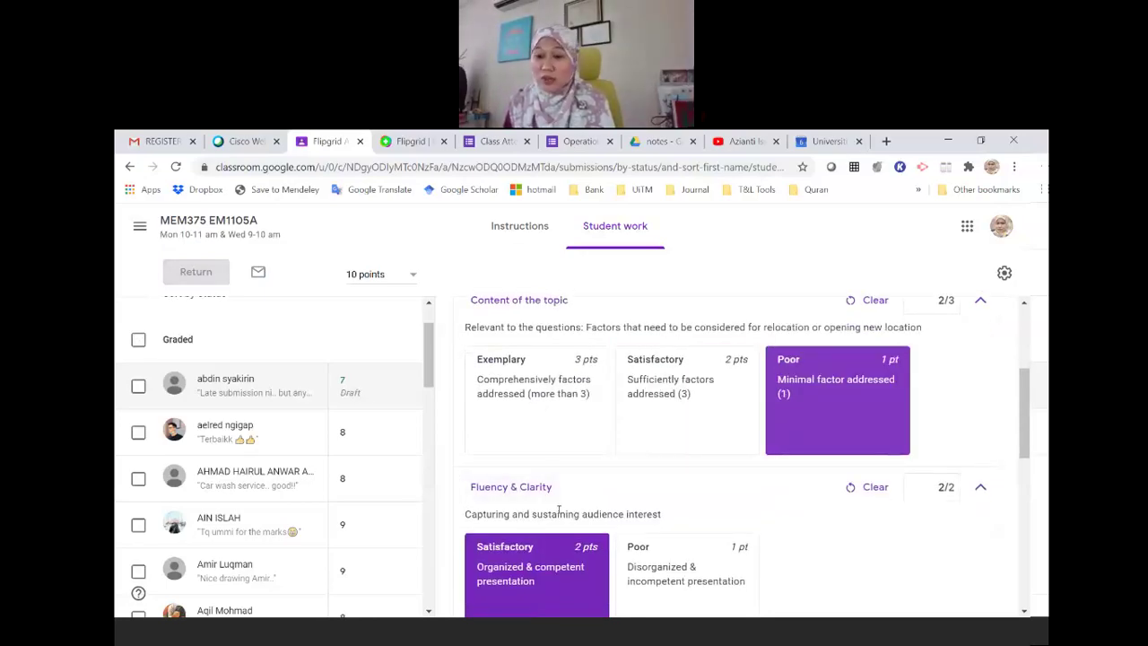
scroll(546, 500, up, 1)
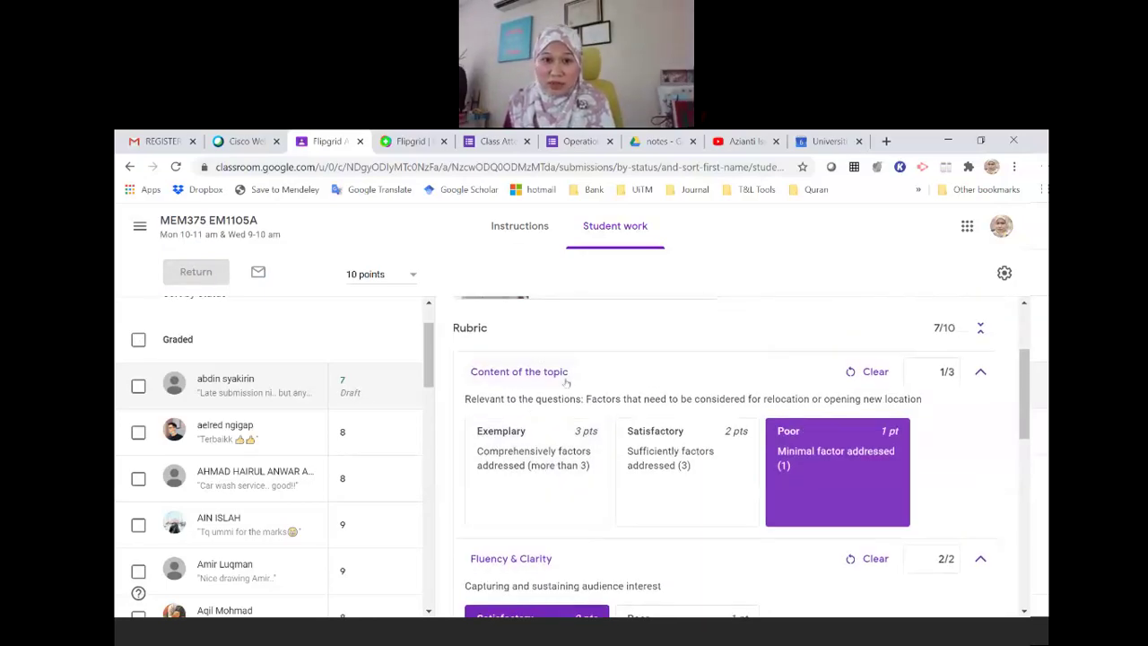
Switch the Fluency & Clarity criterion between Poor and Satisfactory, ending on Satisfactory (2 pts)
scroll(523, 456, down, 1)
scroll(524, 457, down, 1)
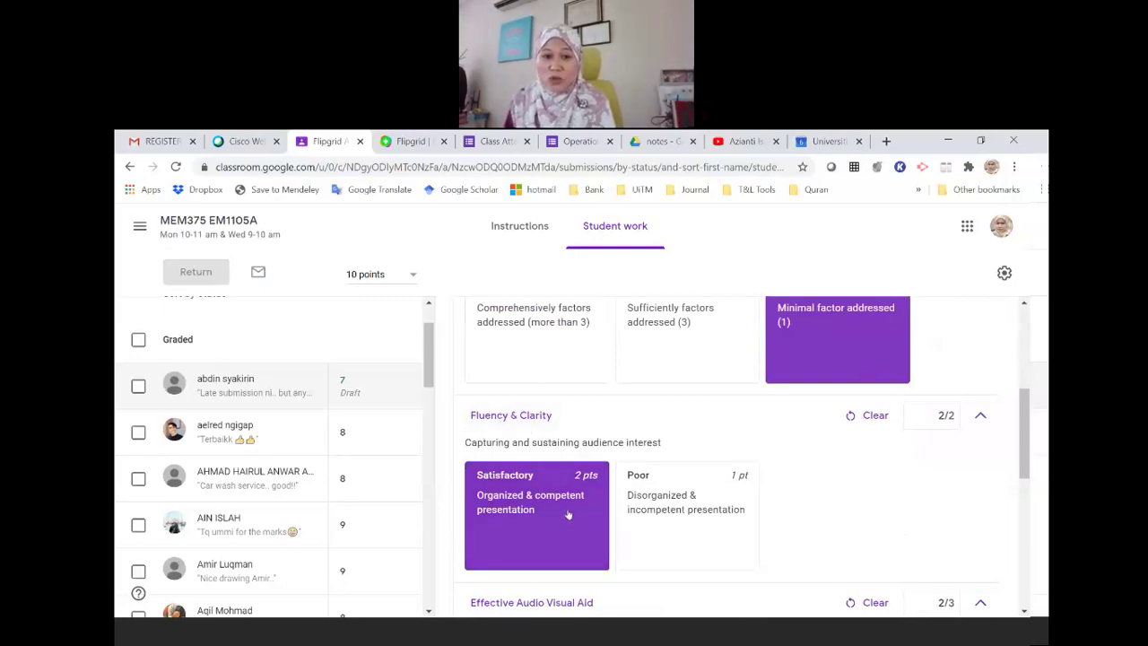
click(679, 535)
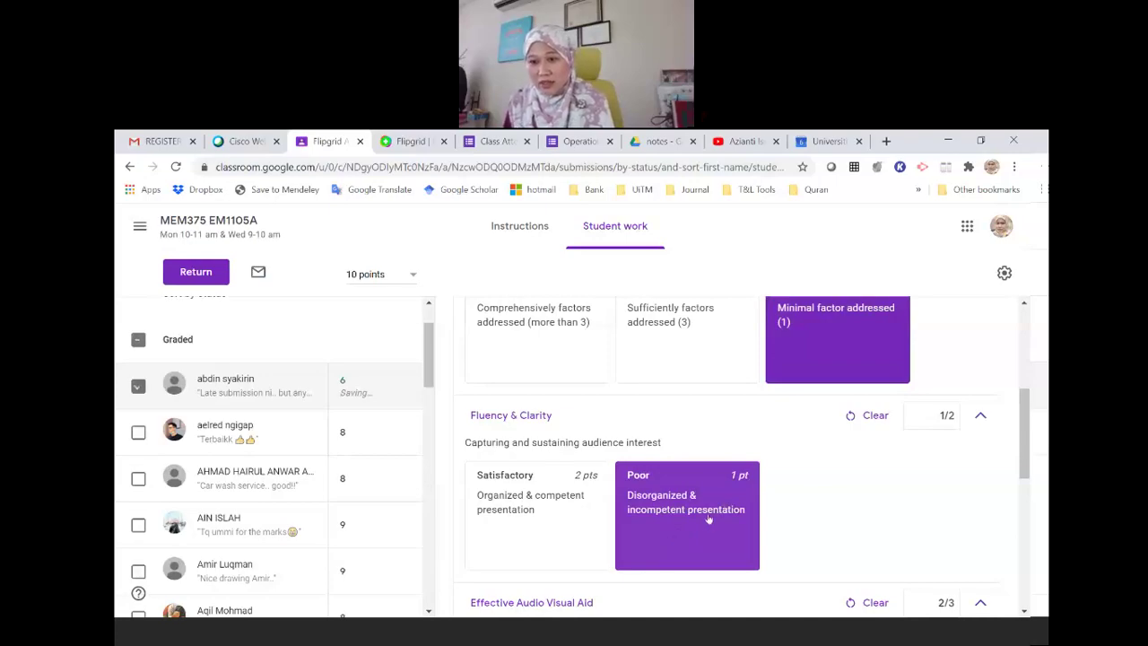
click(541, 521)
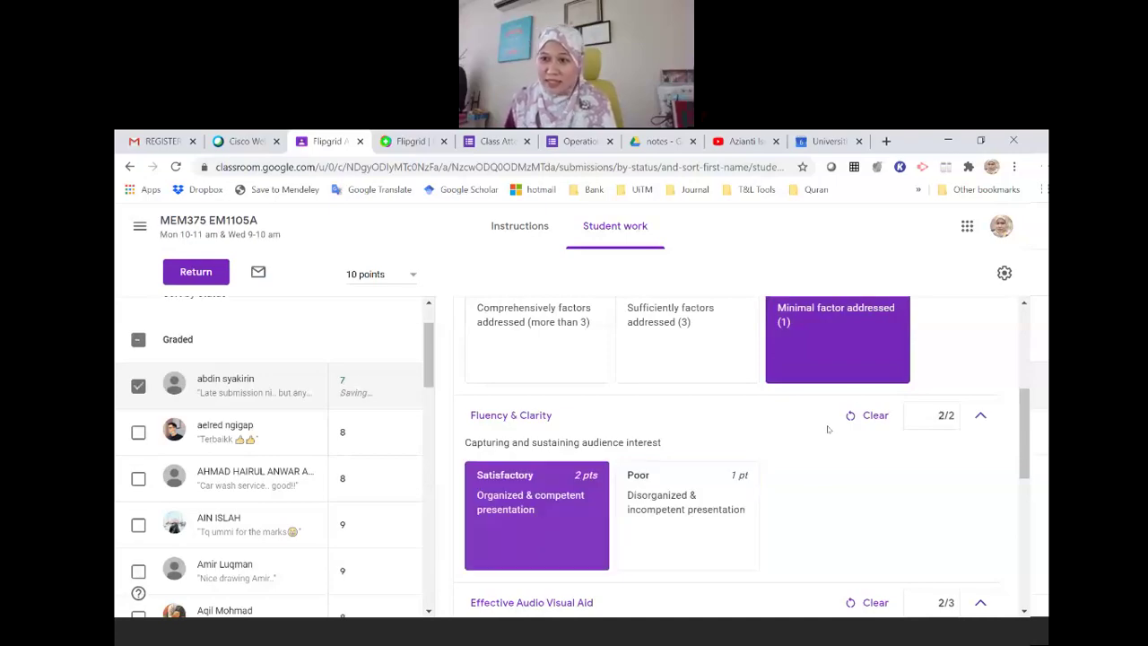
scroll(827, 428, down, 1)
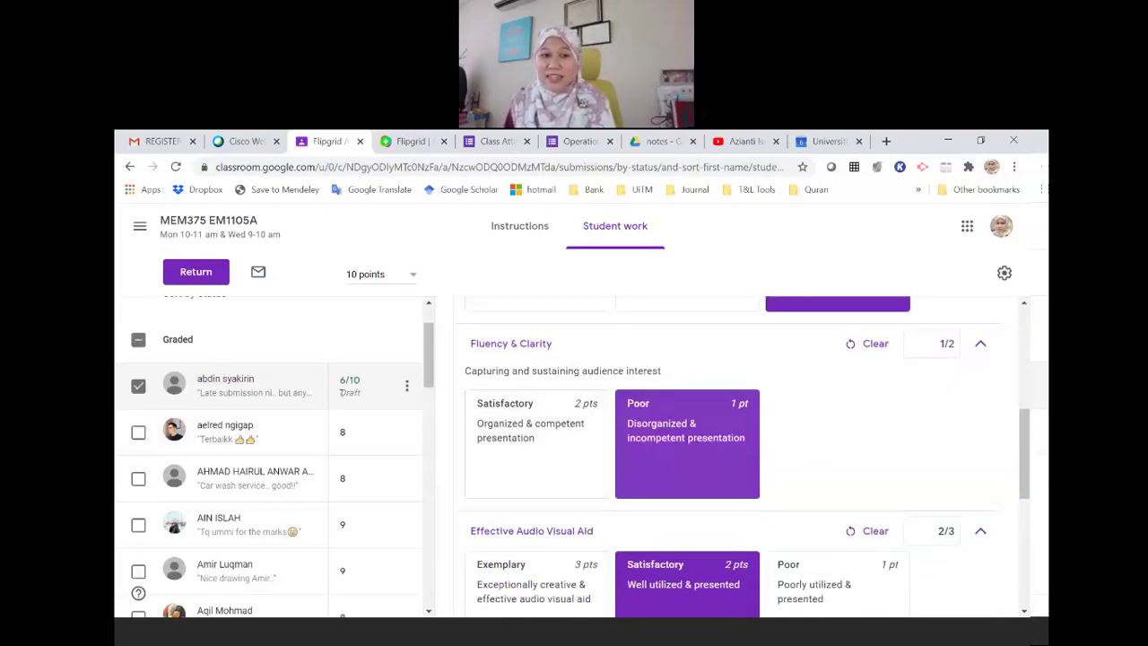
click(529, 453)
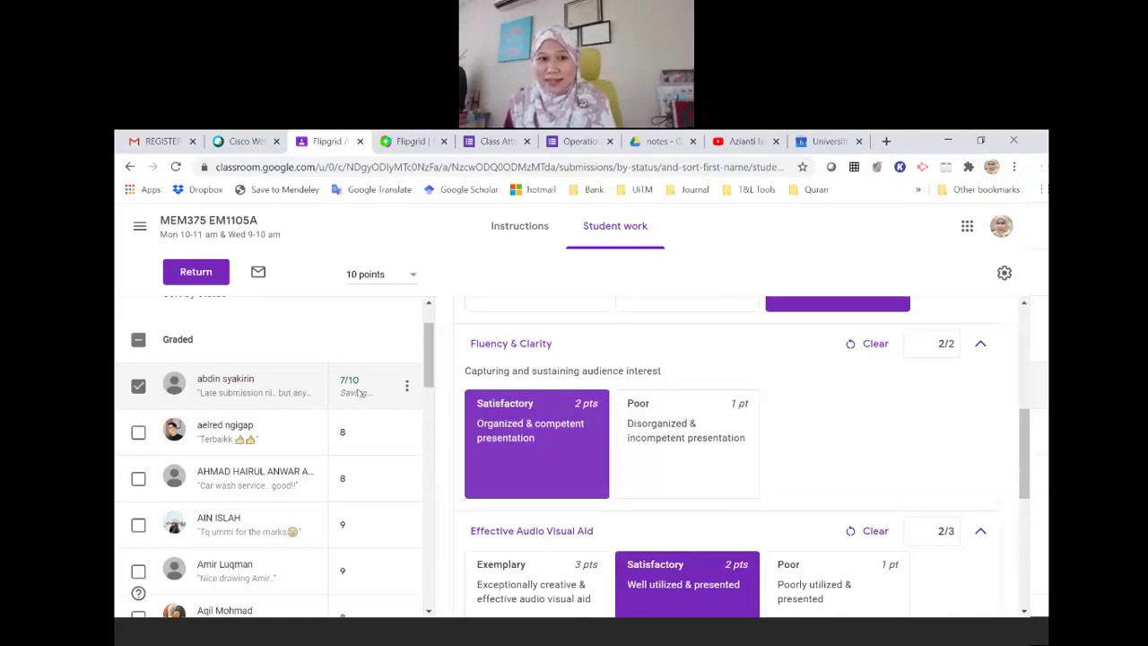
click(668, 437)
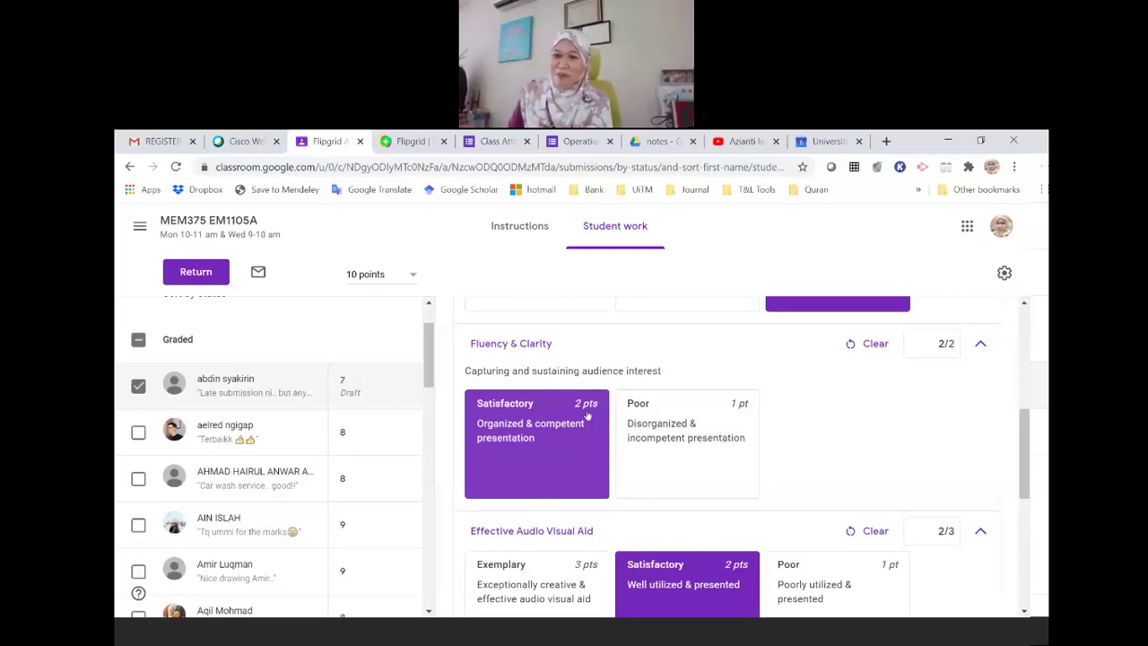
Review the Effective Audio Visual Aid and Timing criteria, the private comment and the student's draft grade
scroll(578, 500, down, 1)
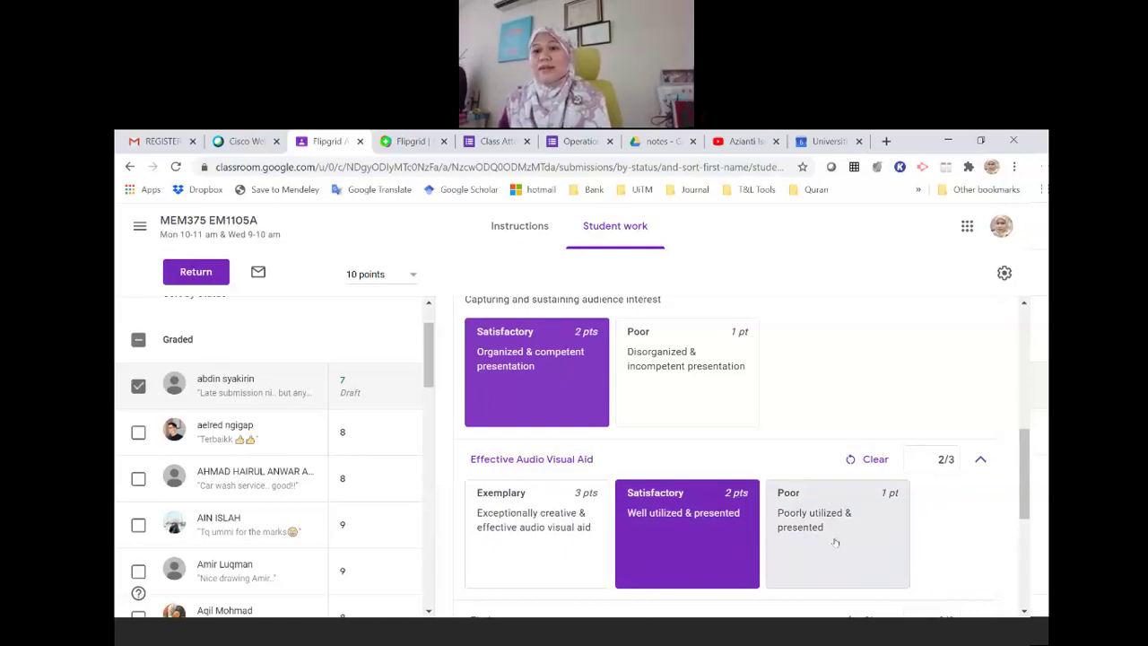
scroll(835, 542, down, 3)
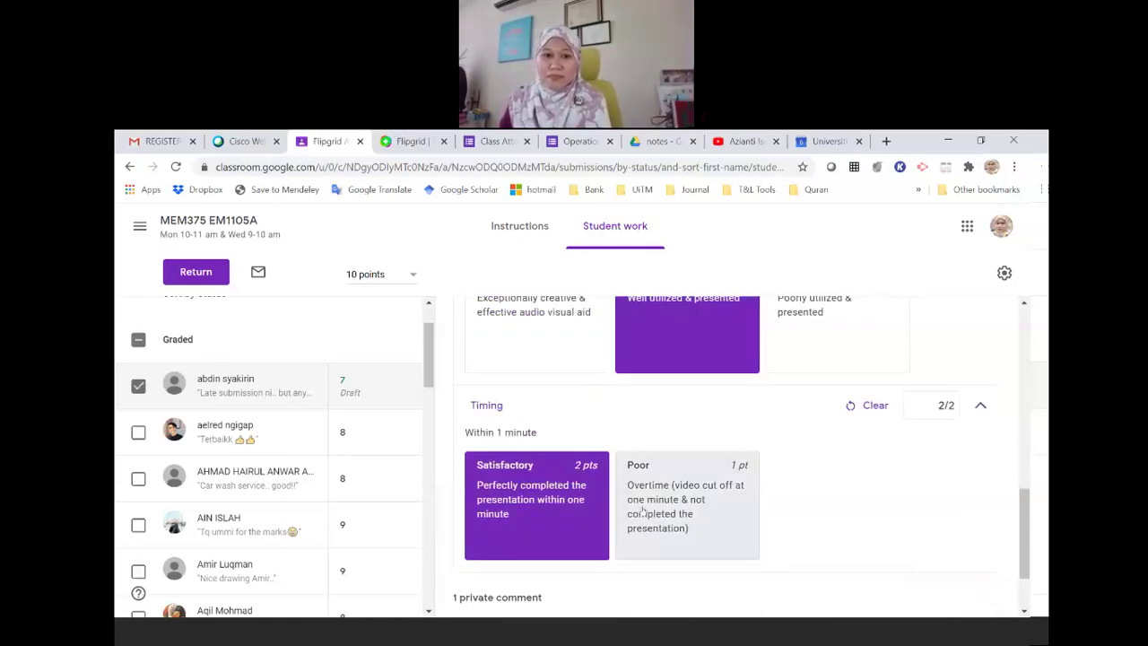
scroll(822, 474, down, 1)
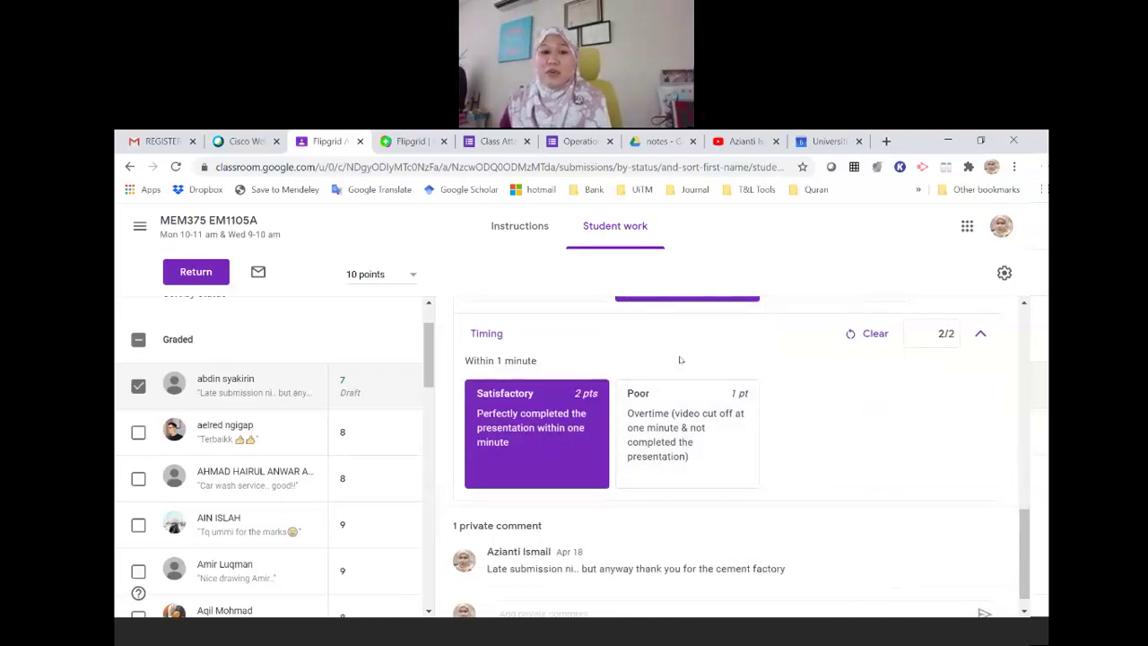
mouse_move(350, 384)
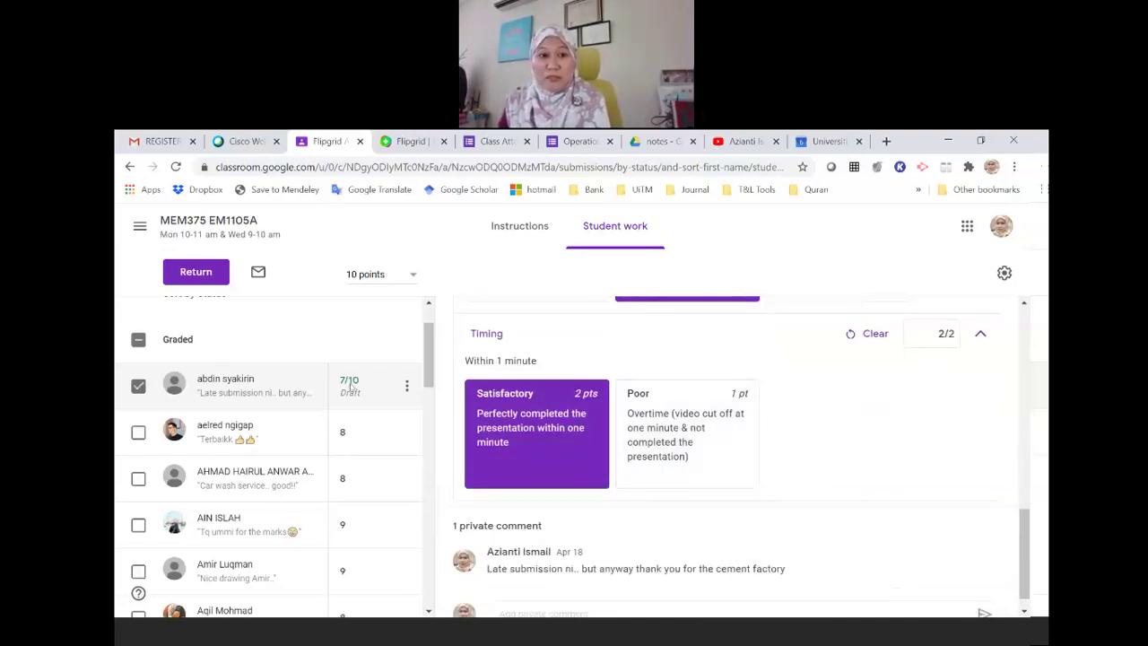
Review the first graded student's submission history from the latest draft grade back to the turned-in entry, and close it
scroll(845, 464, down, 1)
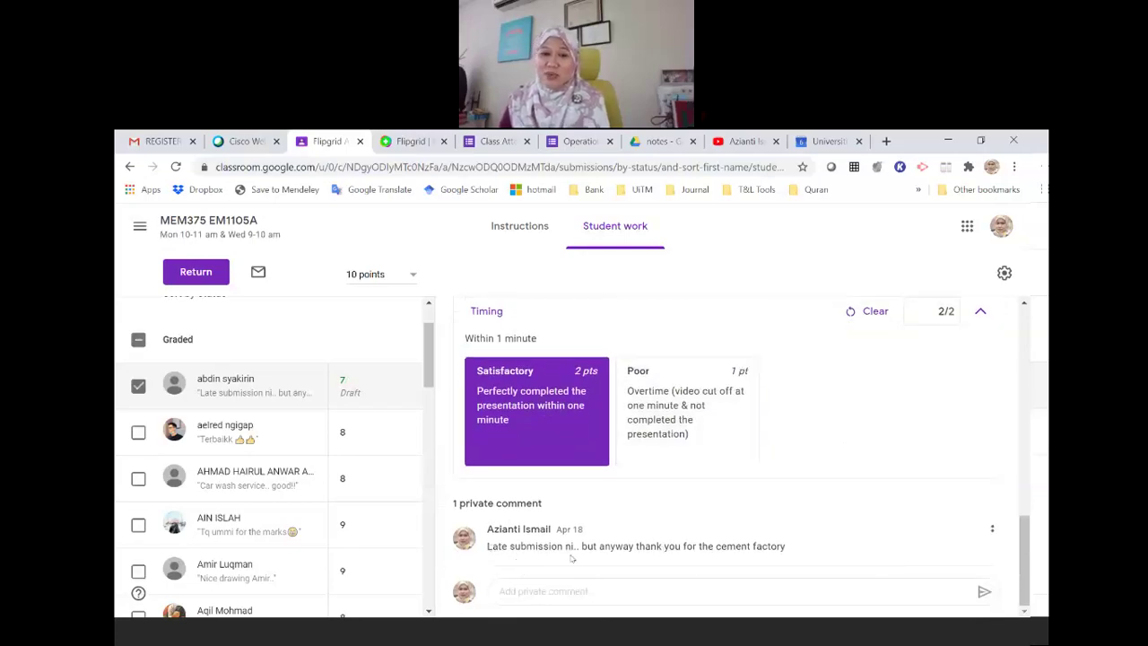
scroll(710, 520, up, 10)
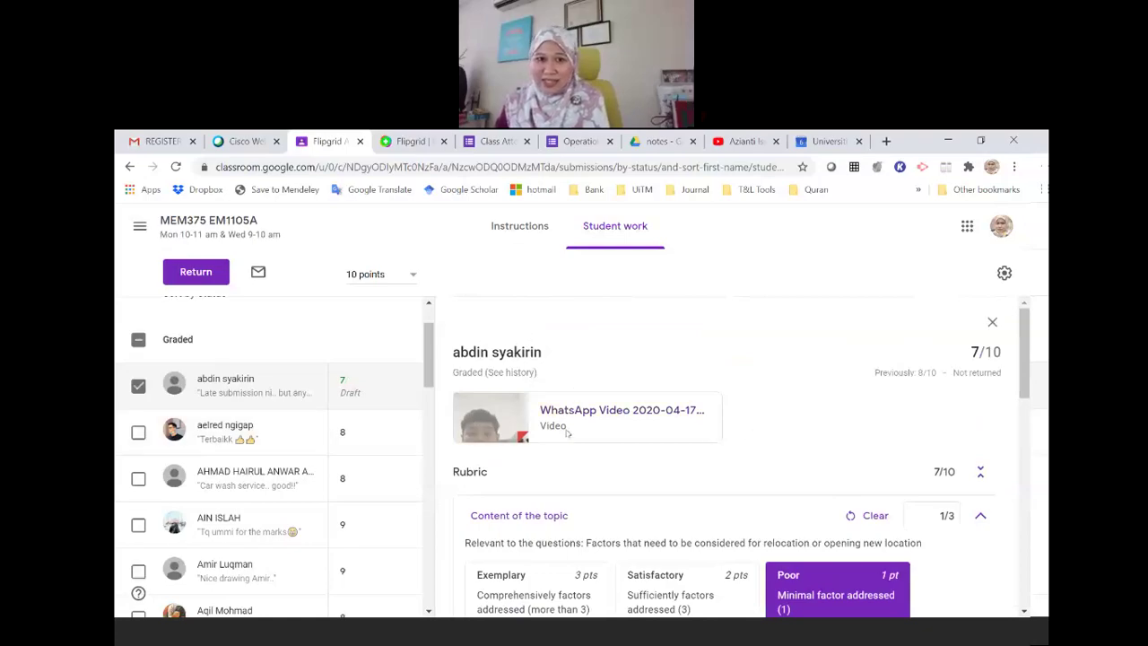
click(500, 371)
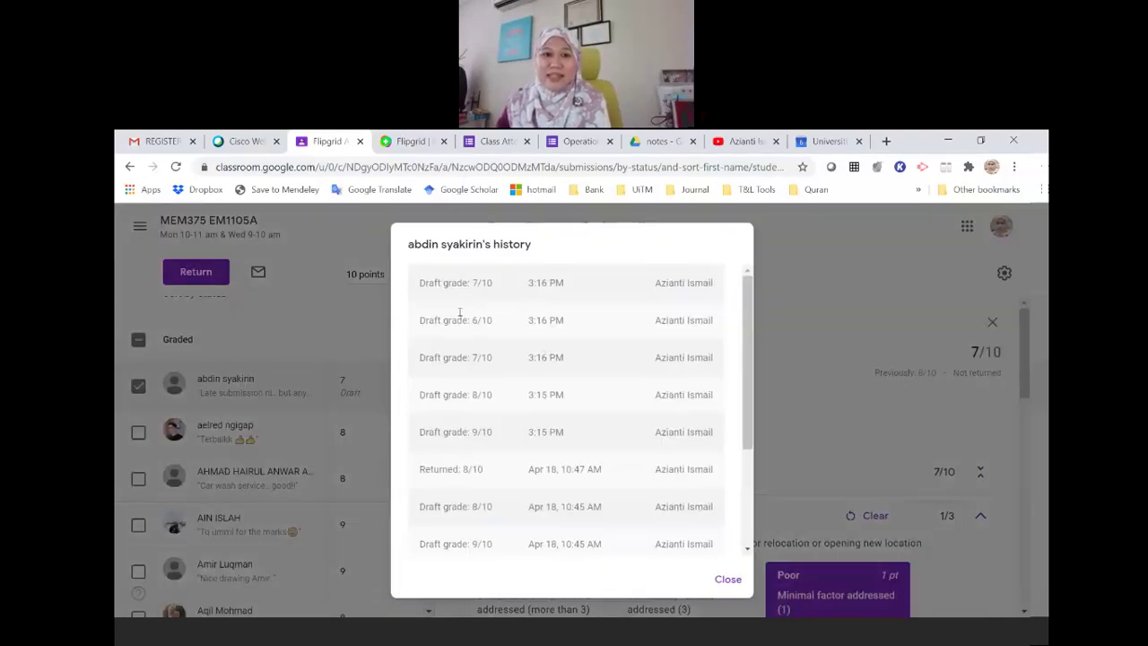
scroll(465, 391, down, 4)
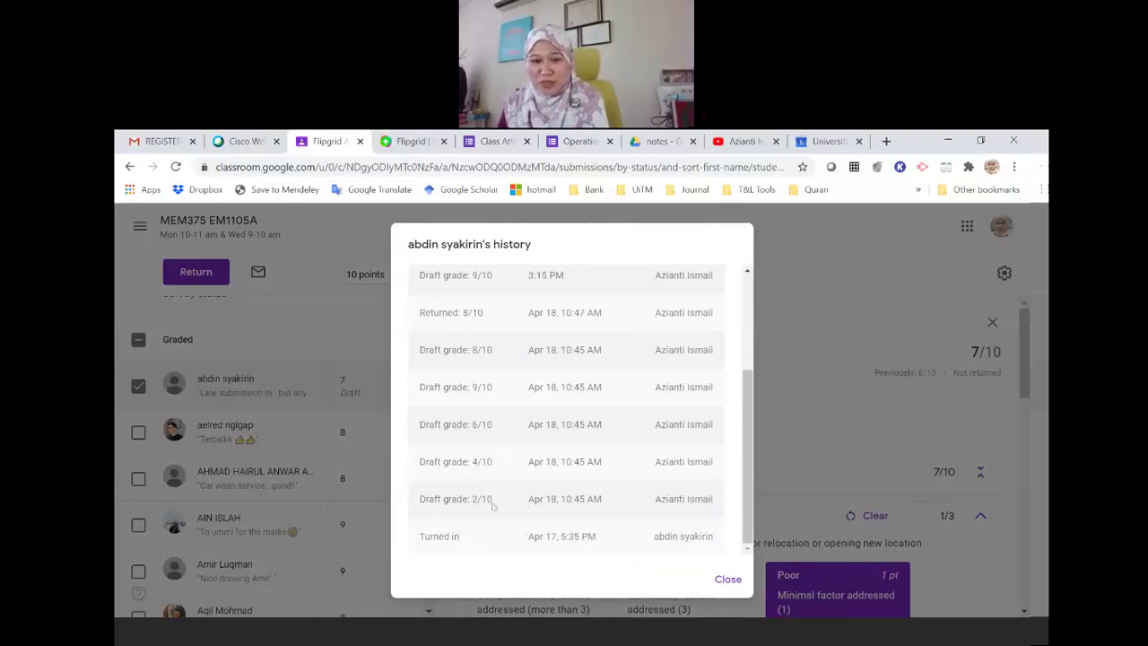
scroll(508, 387, up, 4)
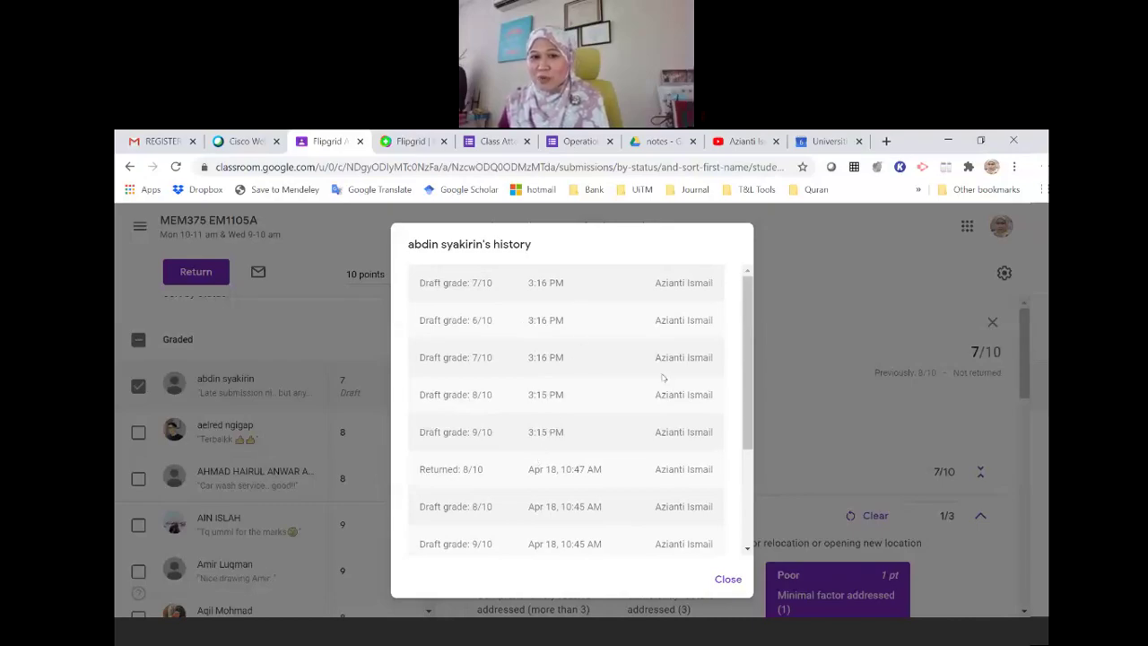
click(726, 579)
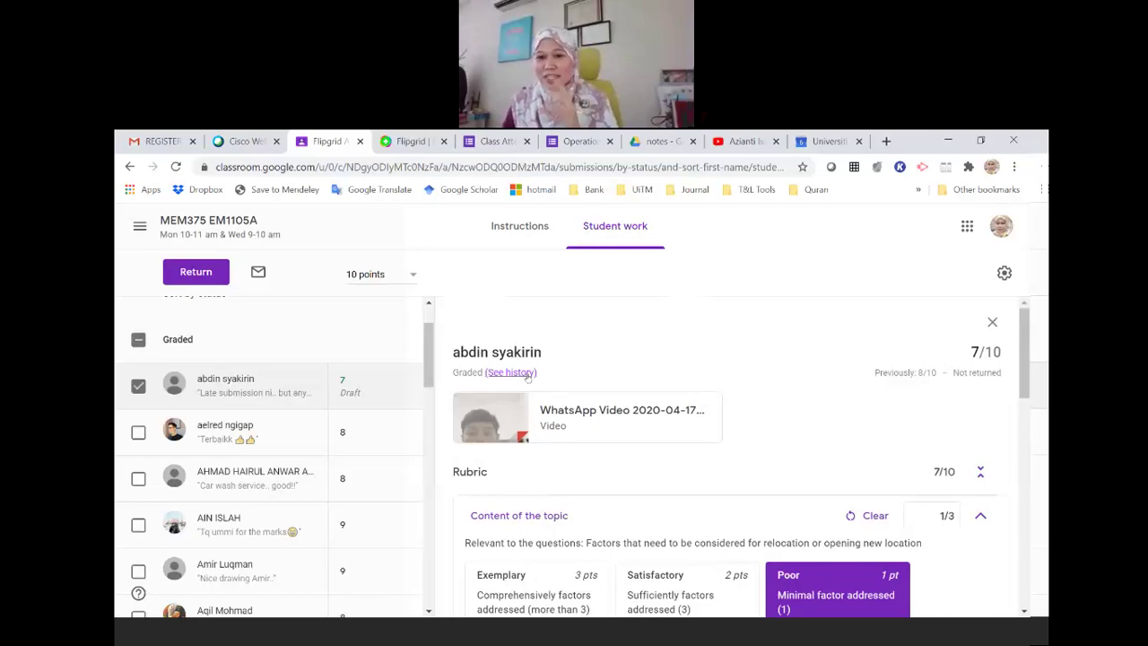
Open the second and third graded students' submissions and review their rubric scores and private comments
scroll(528, 377, down, 10)
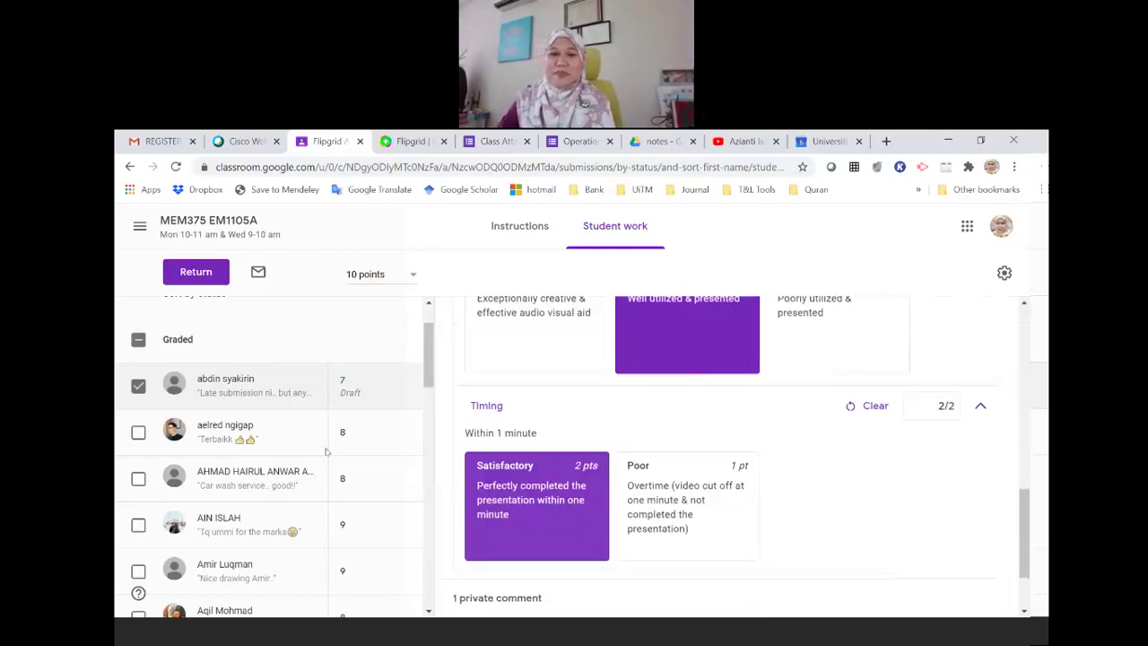
click(301, 442)
scroll(613, 467, down, 6)
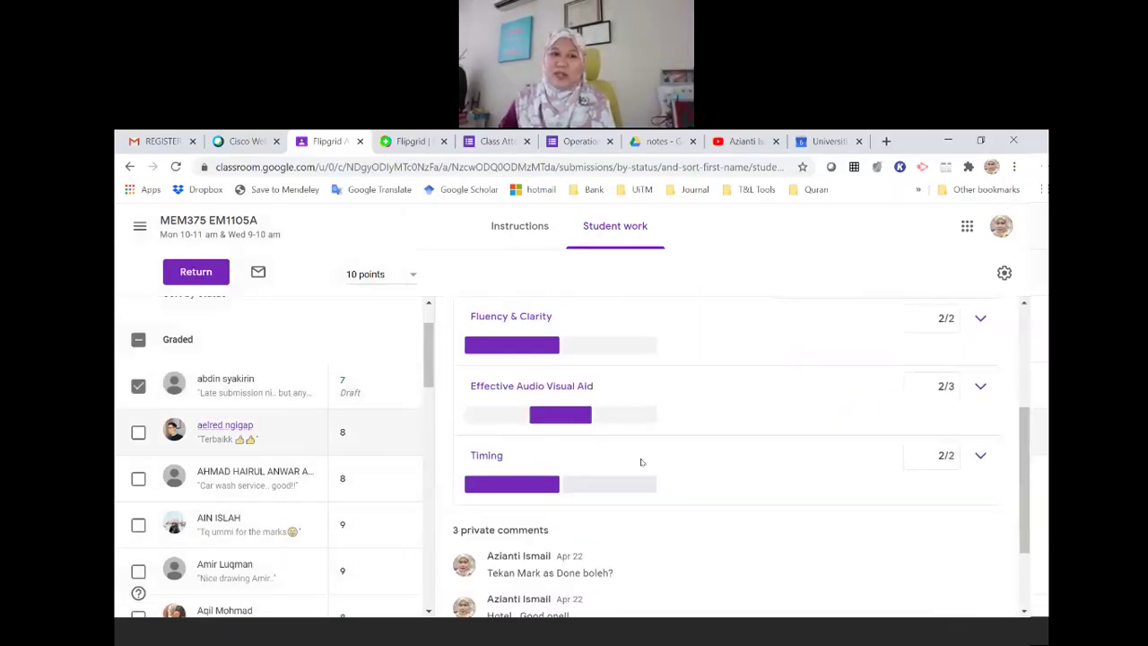
scroll(612, 467, down, 1)
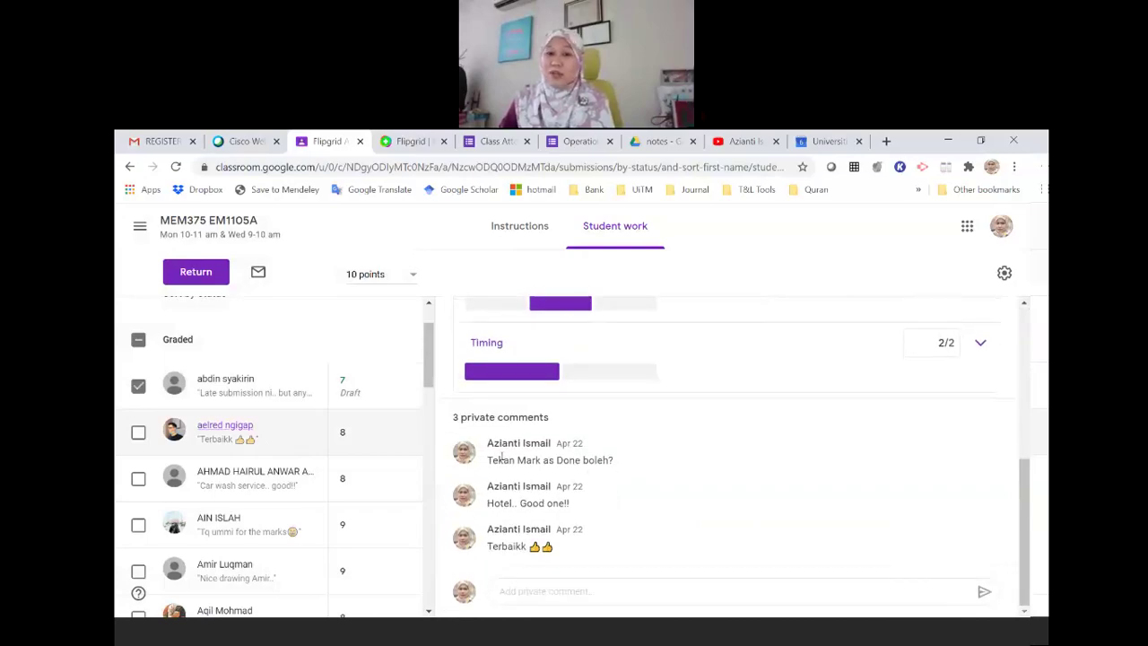
click(296, 496)
scroll(555, 486, down, 10)
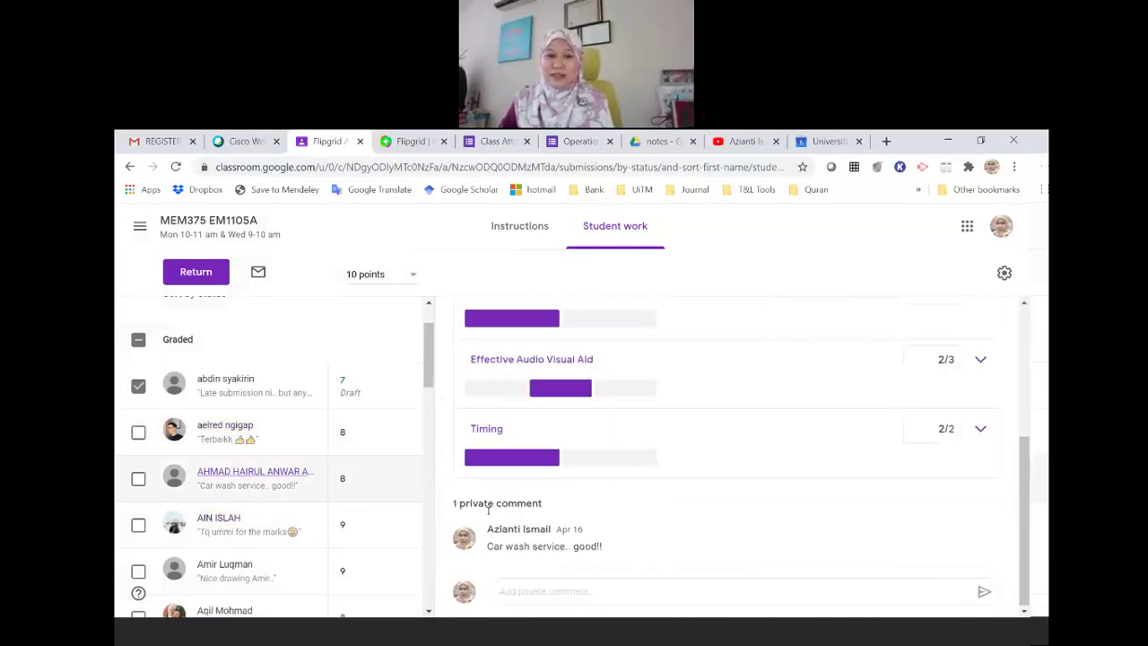
Open the fourth graded student's submission and review its rubric scores and private comments
click(311, 549)
scroll(341, 502, down, 3)
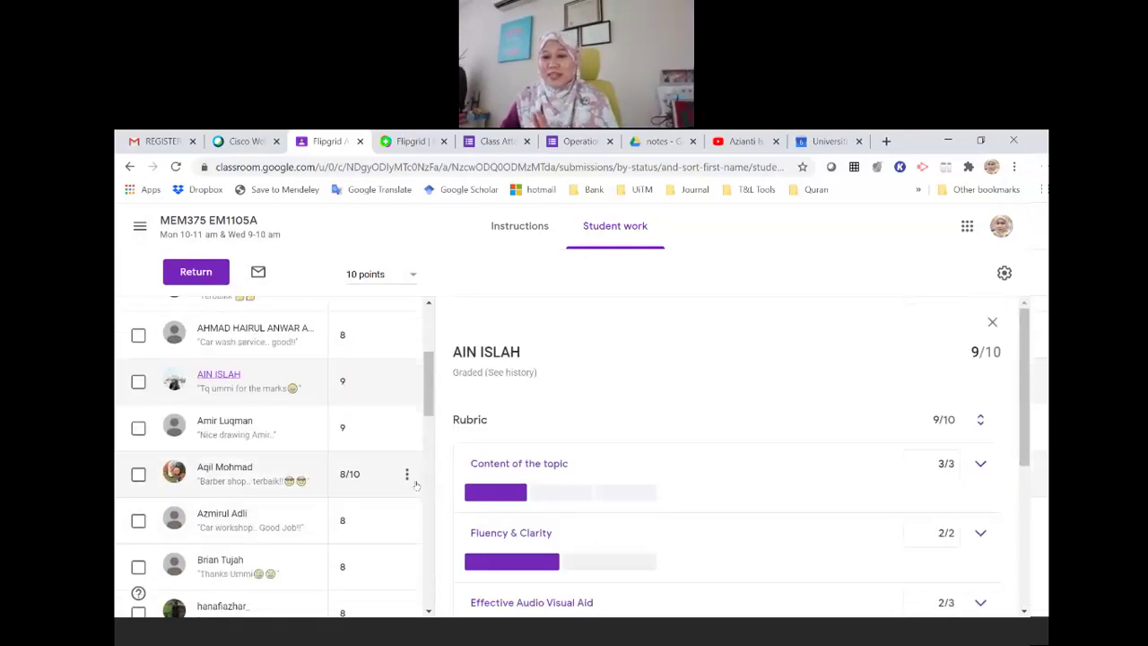
scroll(618, 466, down, 3)
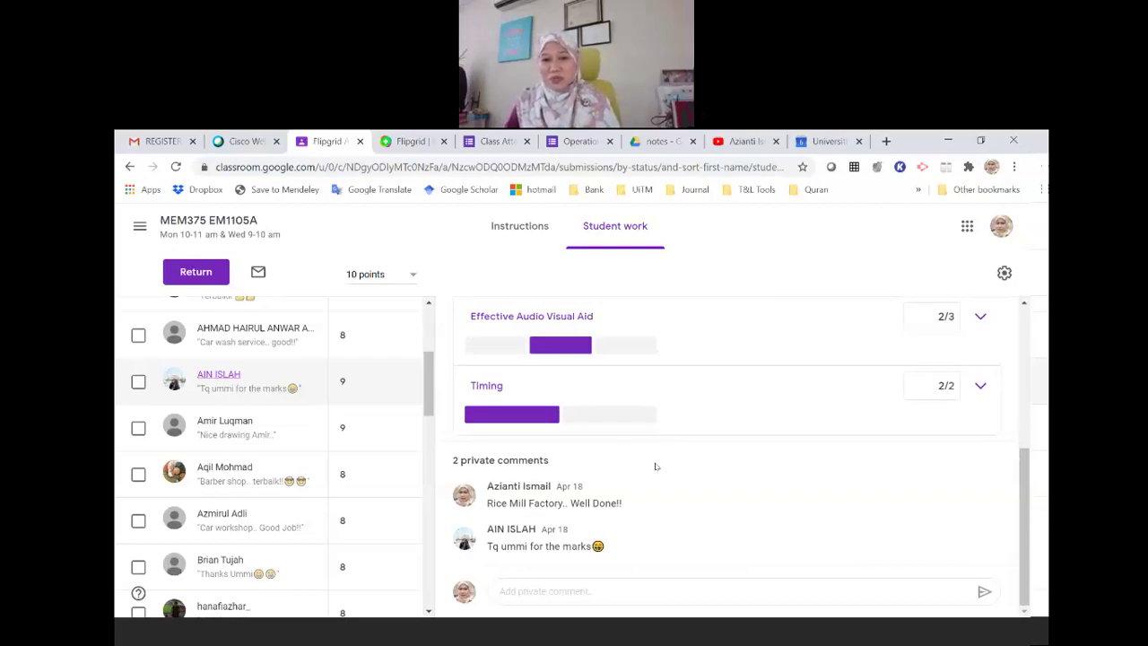
scroll(699, 420, up, 2)
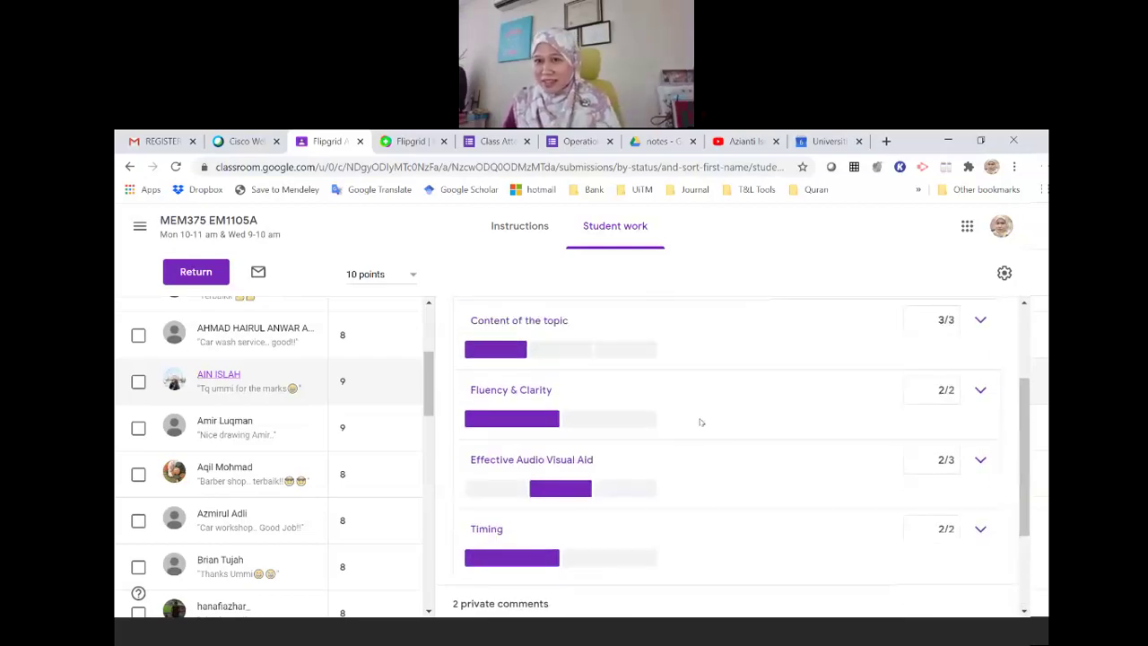
scroll(674, 423, up, 3)
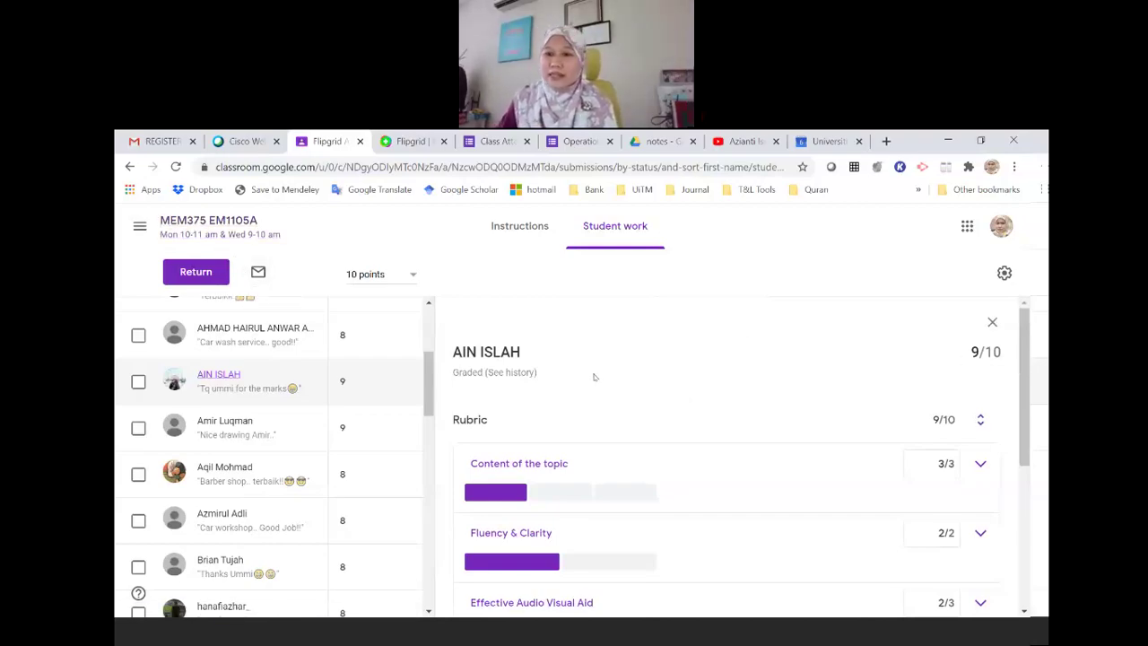
Leave the student work and open the Classwork page of the MEM375 EM1105A class
click(139, 231)
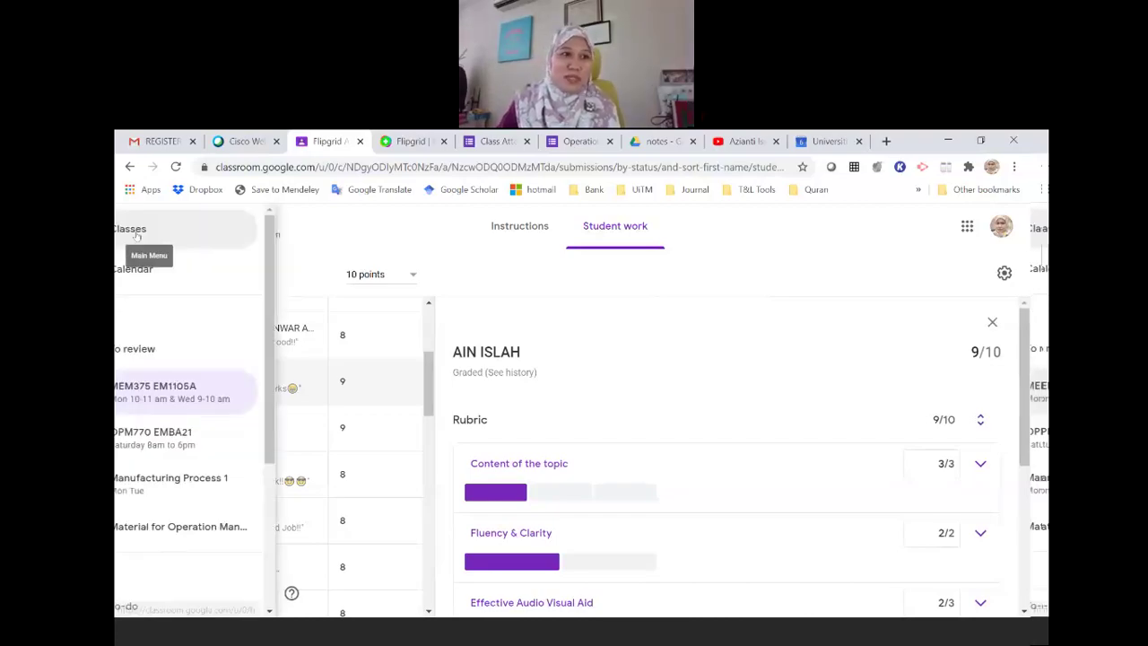
click(209, 392)
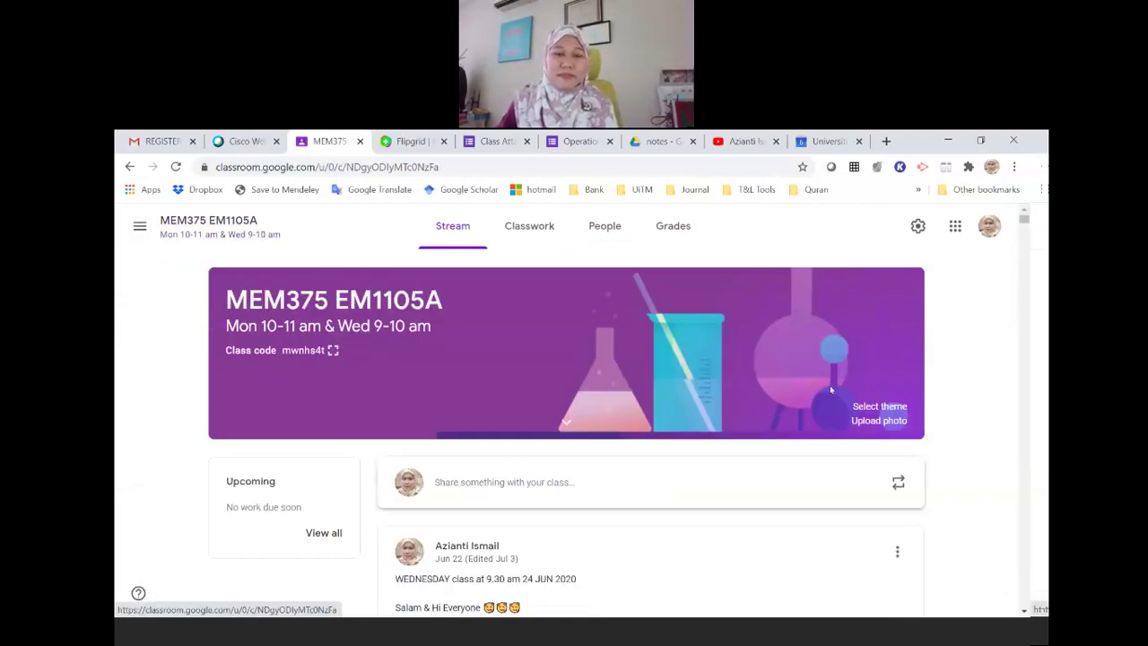
click(531, 225)
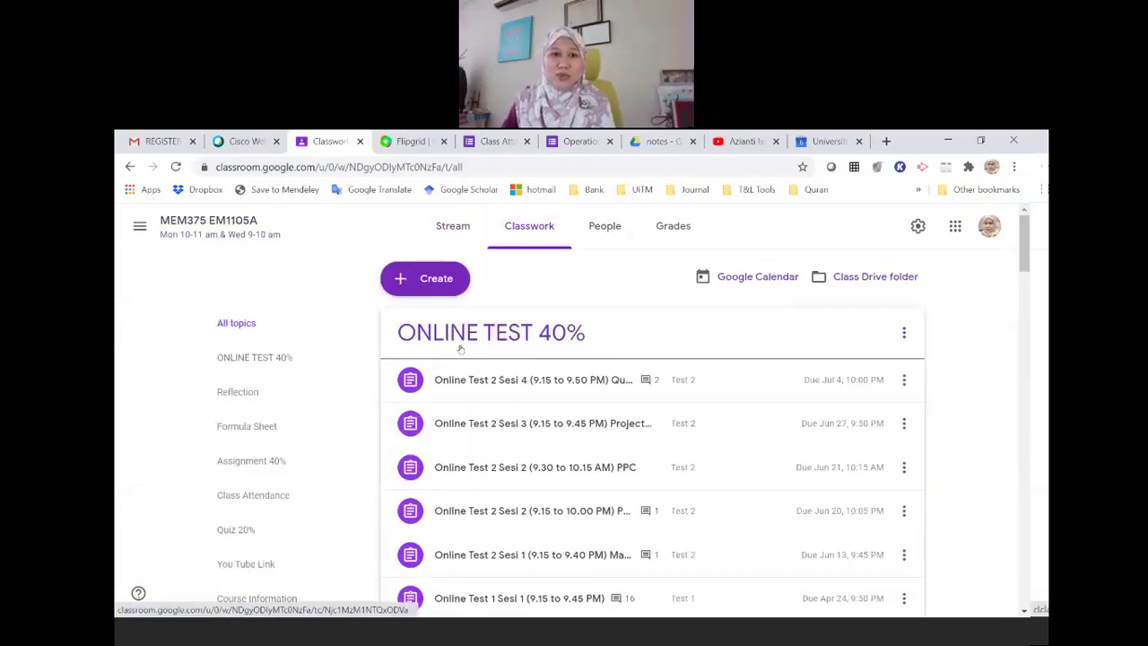
Create a new assignment in the class with the title "Assignment A"
click(449, 282)
click(453, 326)
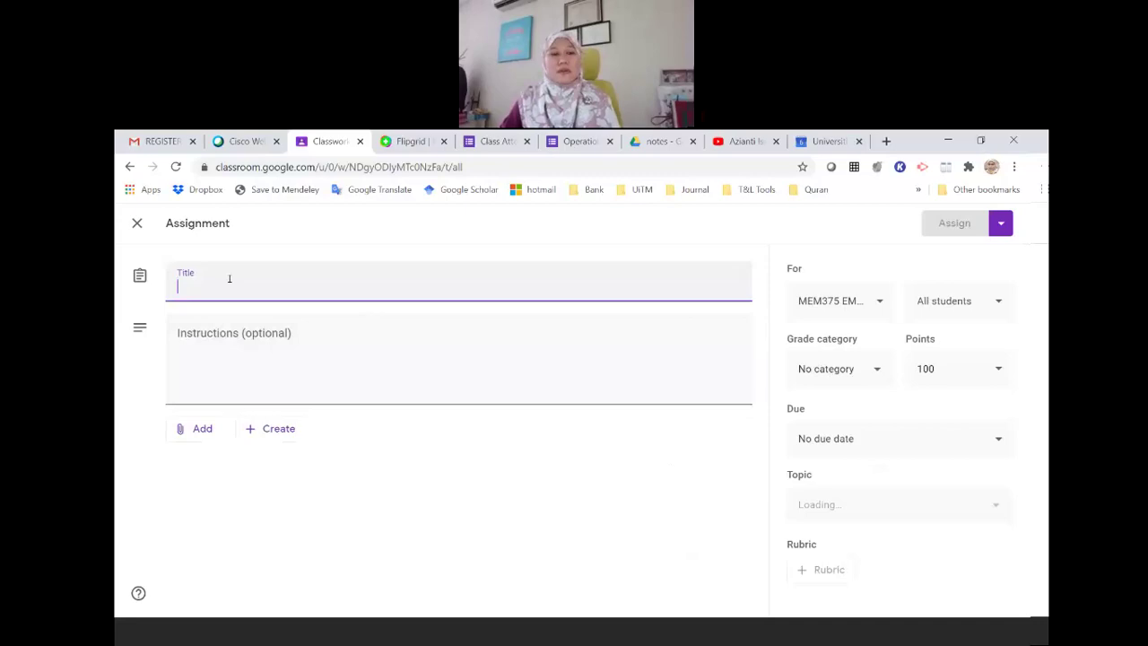
text(Assignment A)
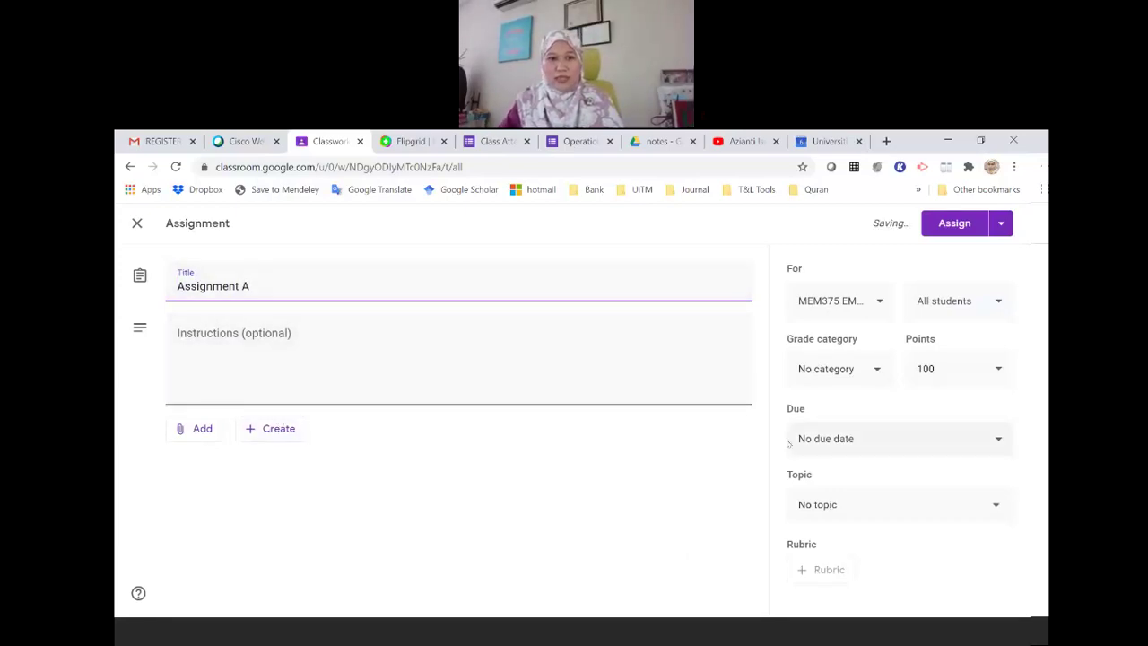
View the existing rubrics that can be reused for the assignment, and close the list without selecting one
click(819, 576)
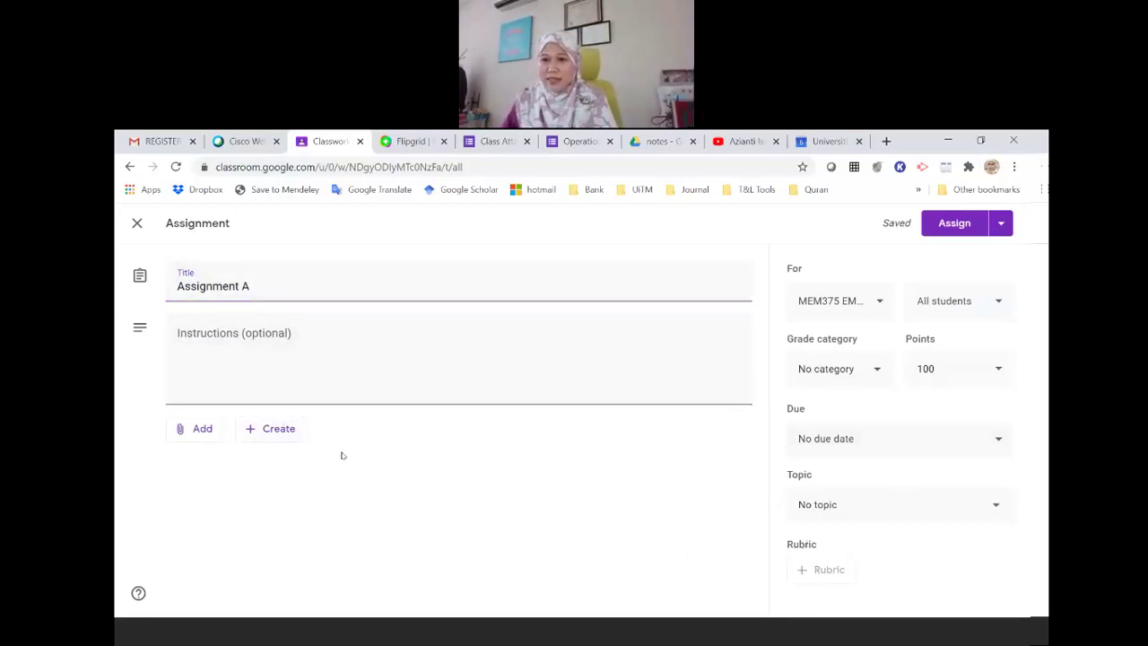
click(296, 382)
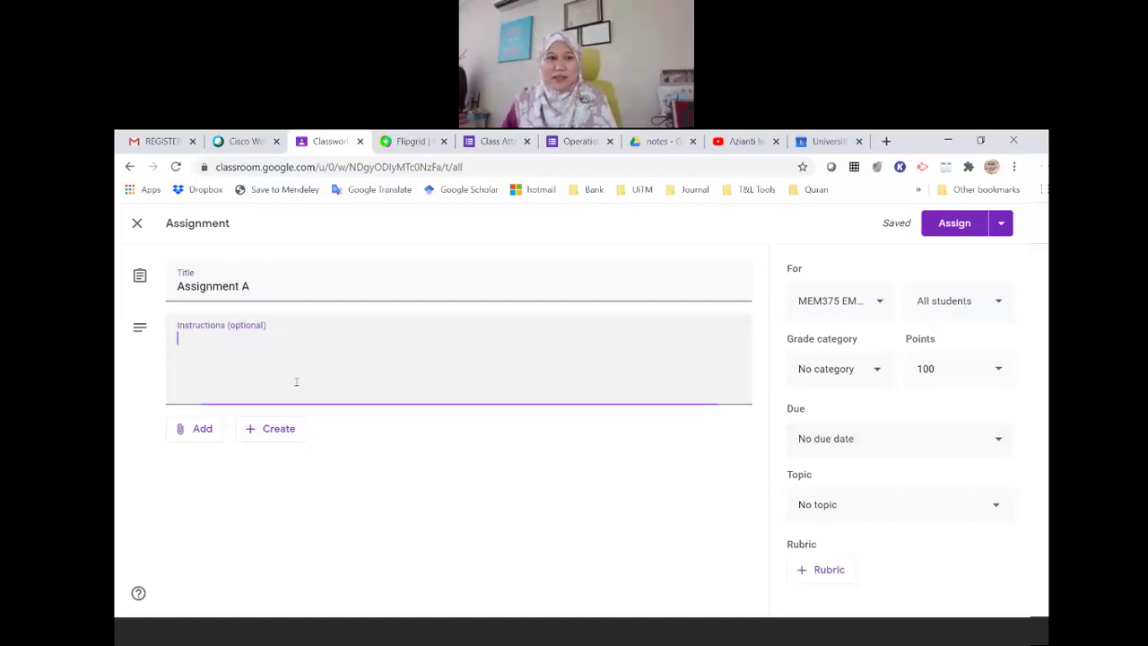
click(820, 570)
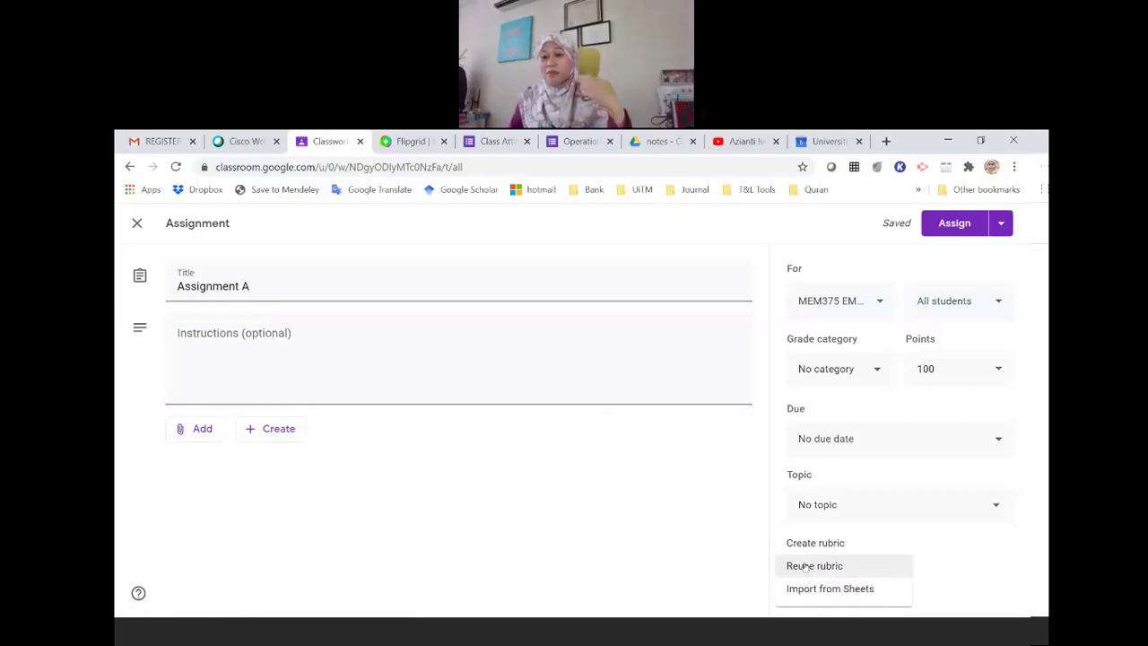
click(806, 566)
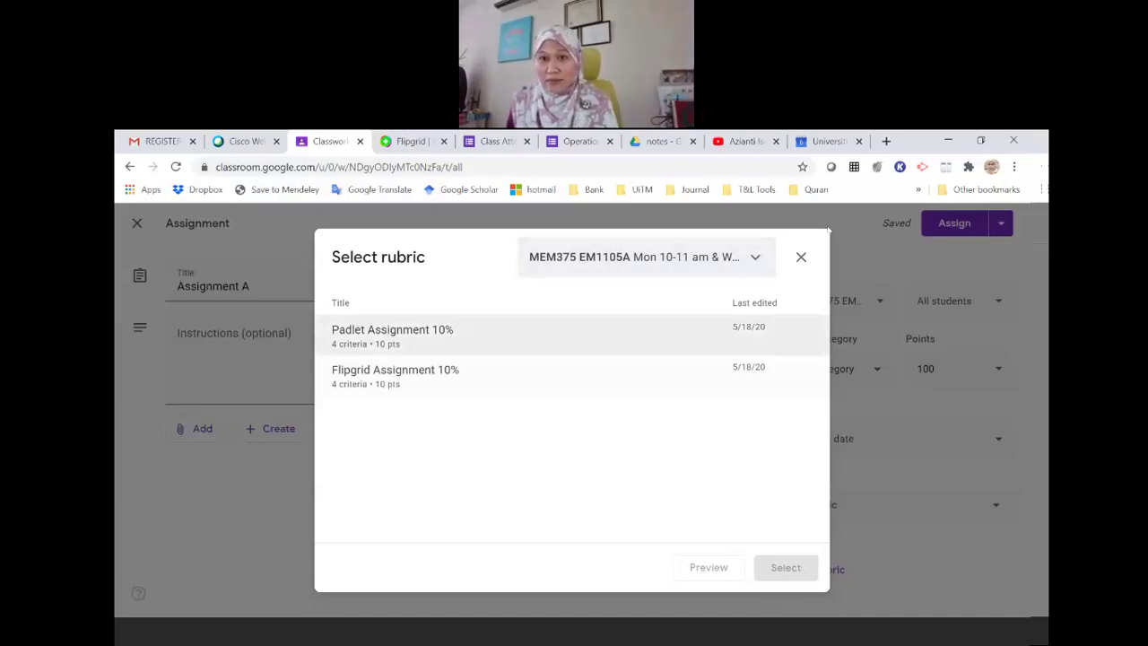
click(801, 257)
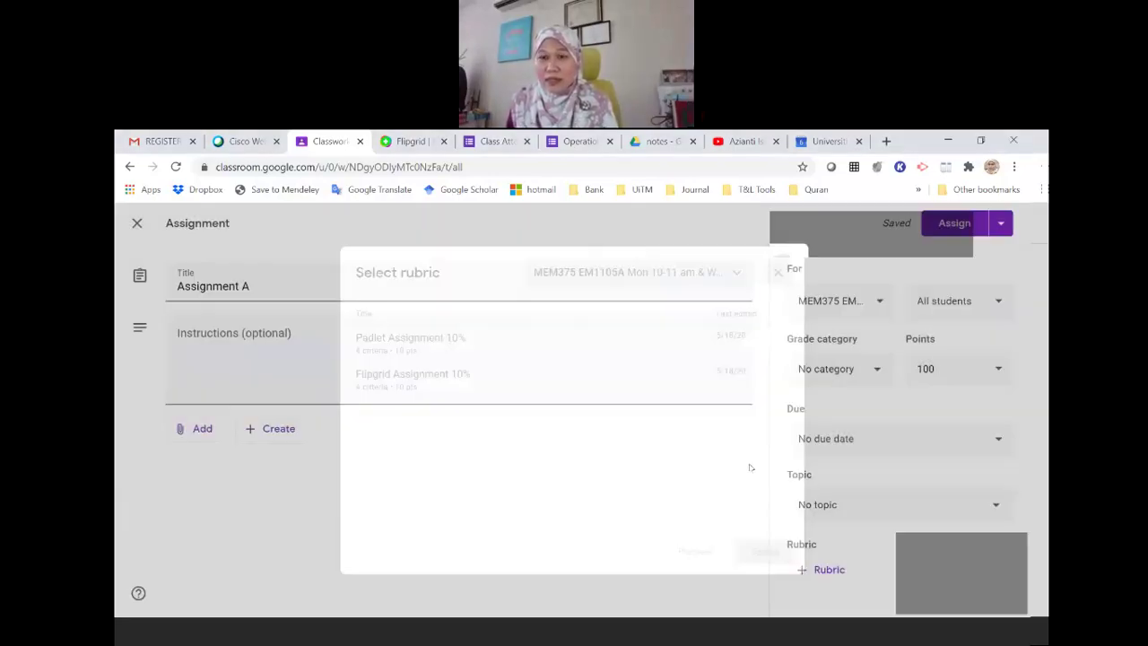
Start a new rubric for Assignment A, keeping scoring on and the points sorted in descending order
click(828, 572)
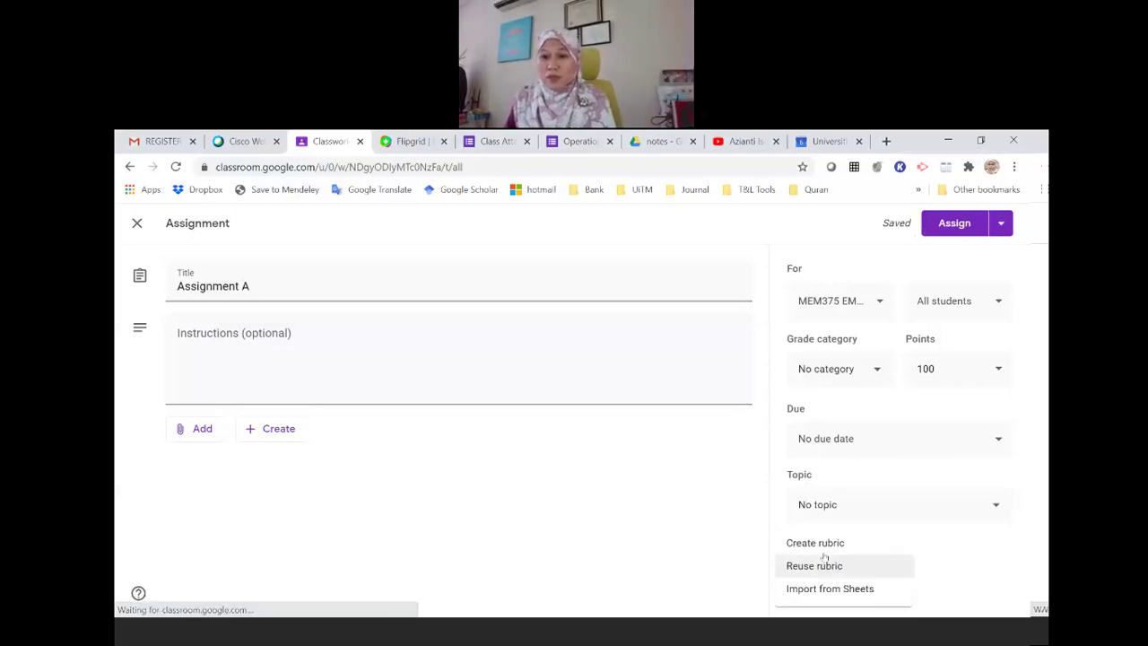
click(829, 545)
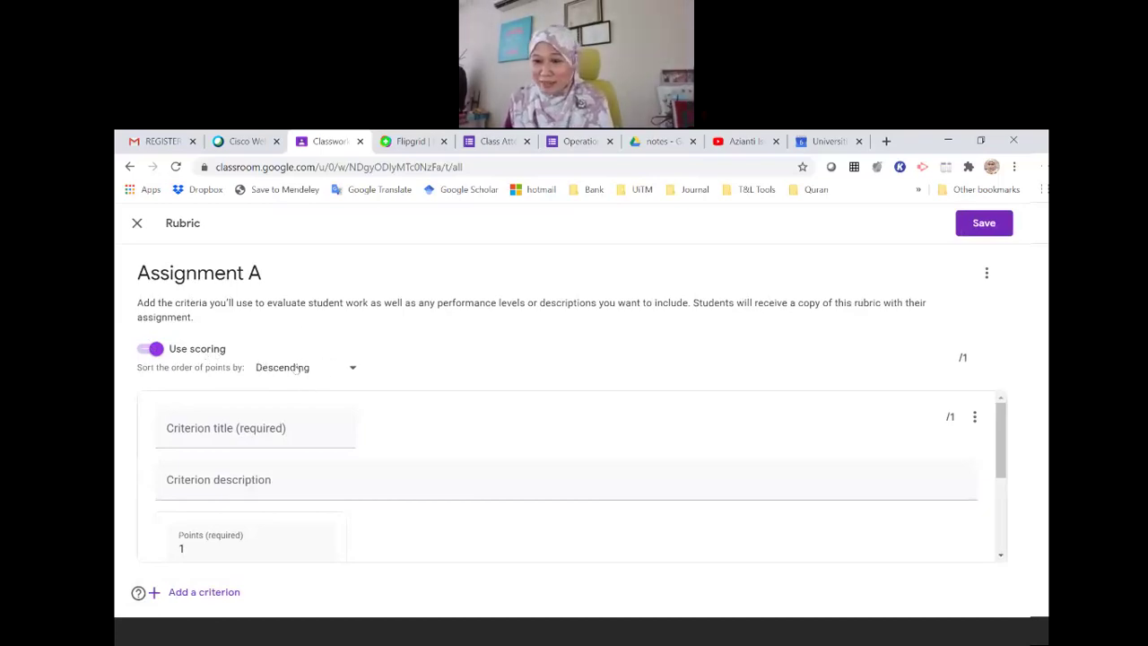
click(352, 375)
click(351, 375)
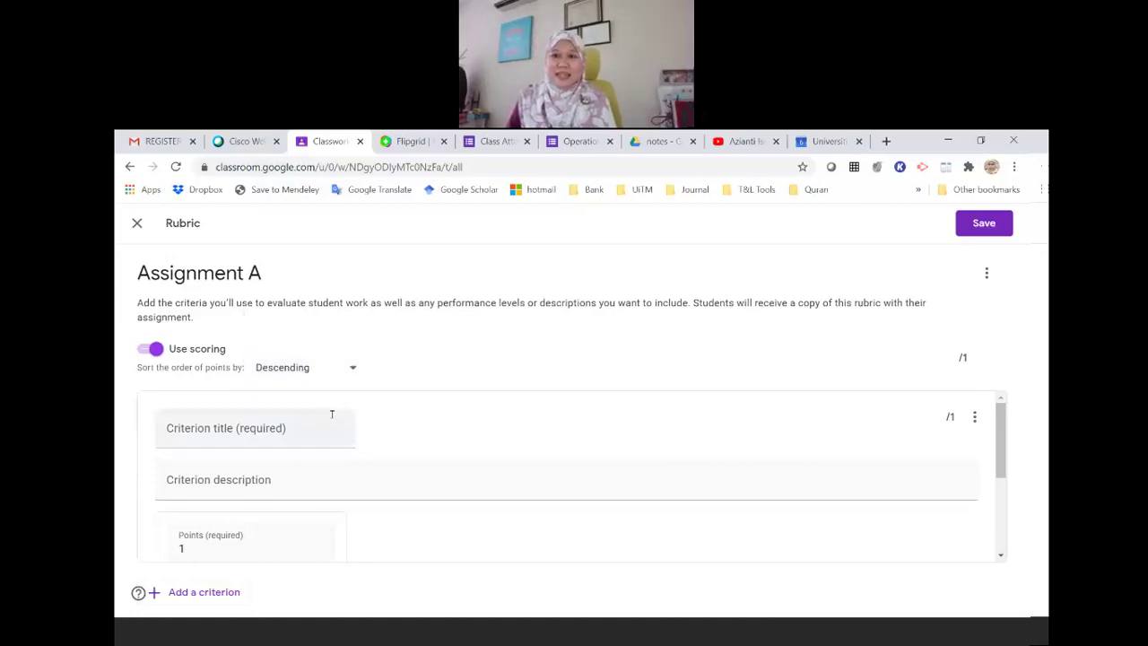
scroll(332, 414, down, 5)
scroll(362, 451, up, 5)
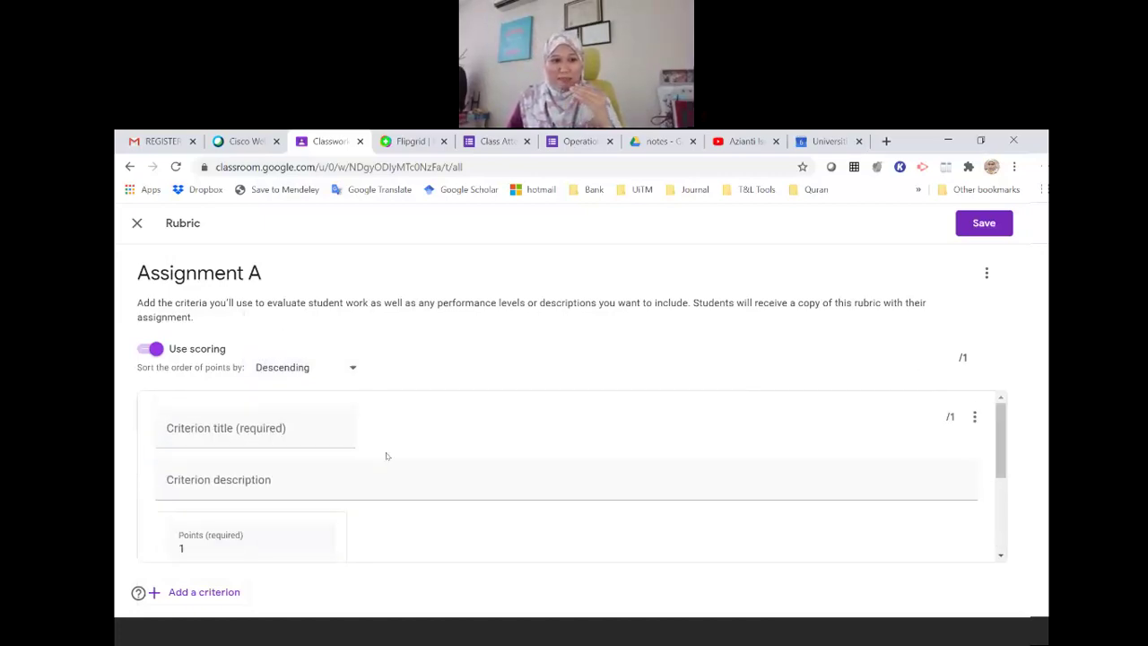
Title the rubric's first criterion "Creativity" and enter "presentation" as its description
click(244, 427)
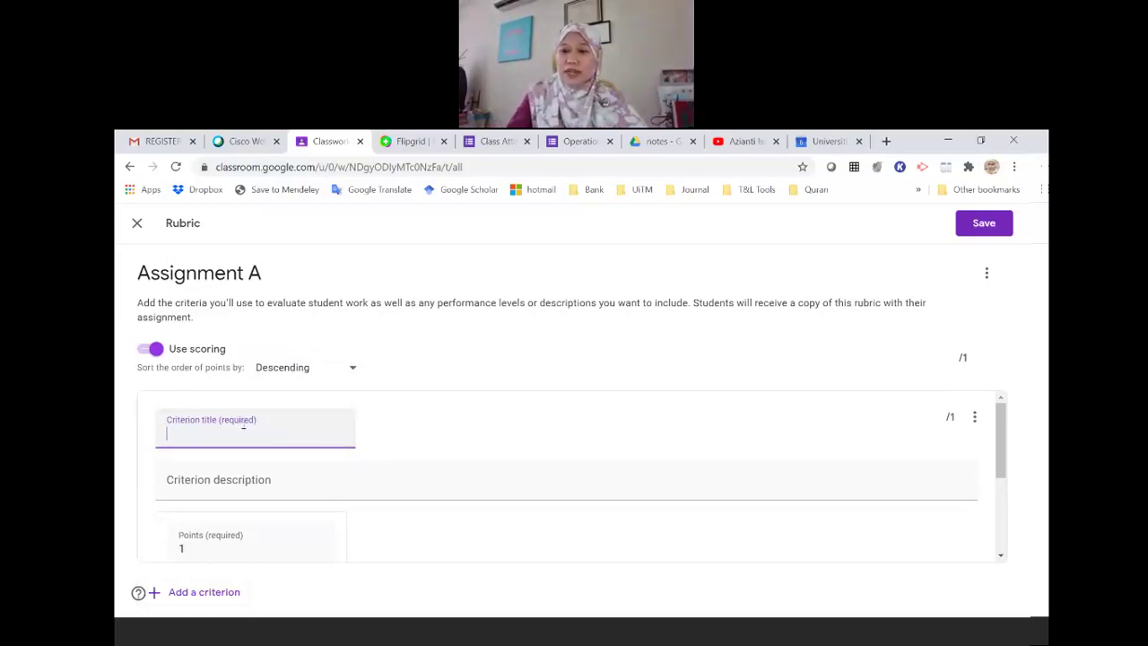
text(Cretivi)
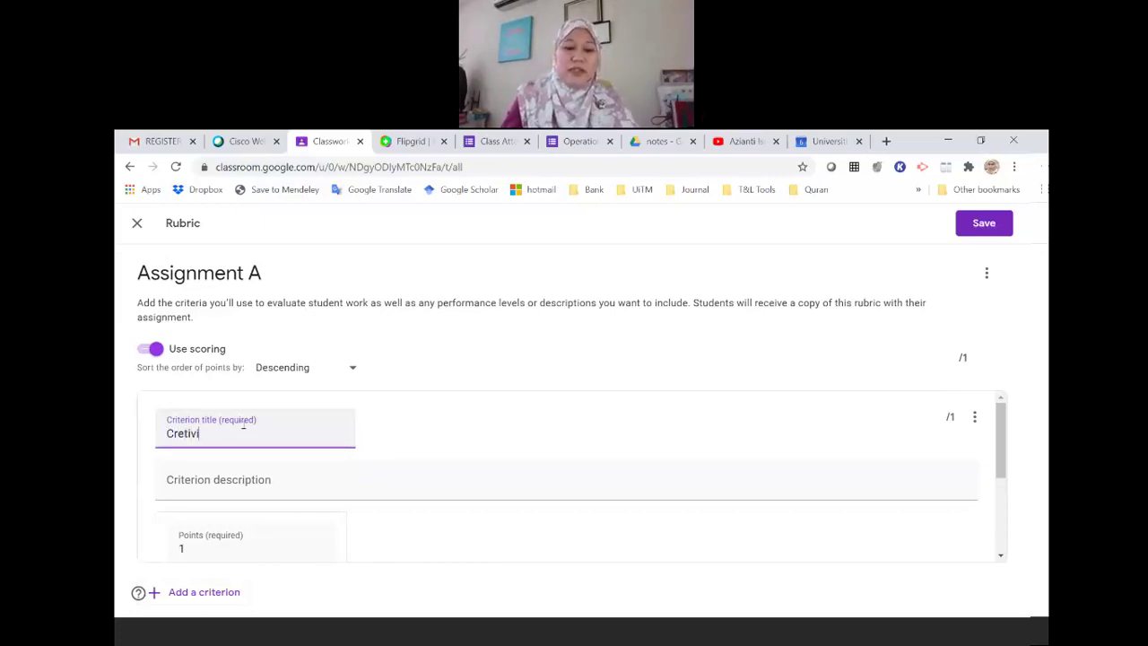
text(ty)
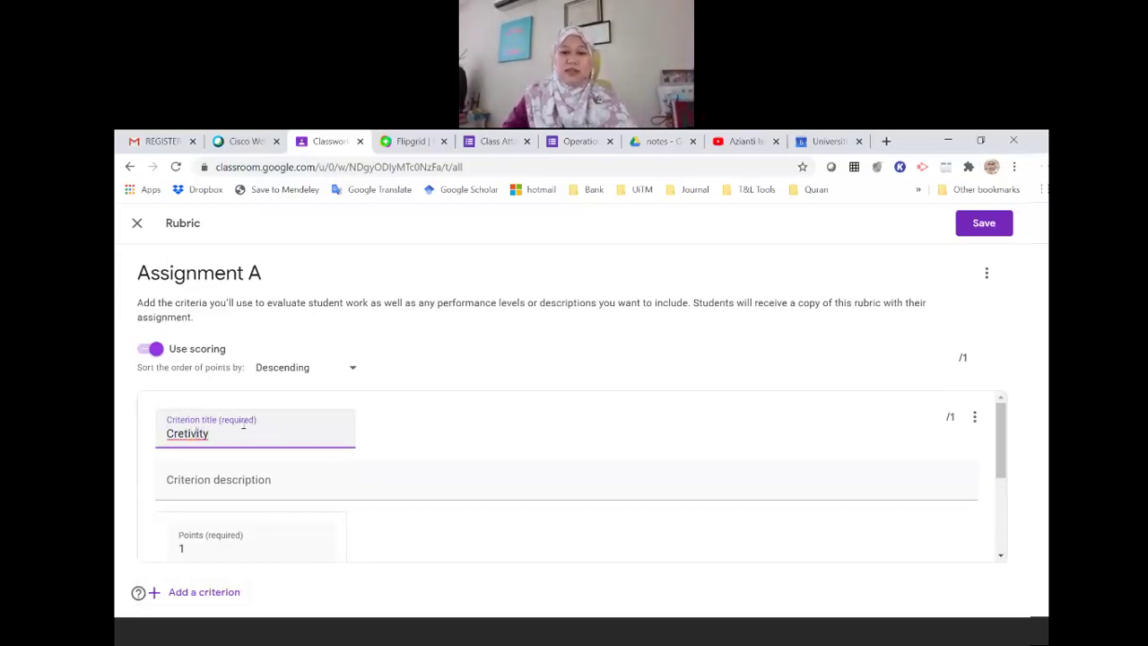
key(Left)
key(Left)
key(Left)
key(Left)
key(Left)
key(Left)
text(a)
click(136, 546)
click(210, 485)
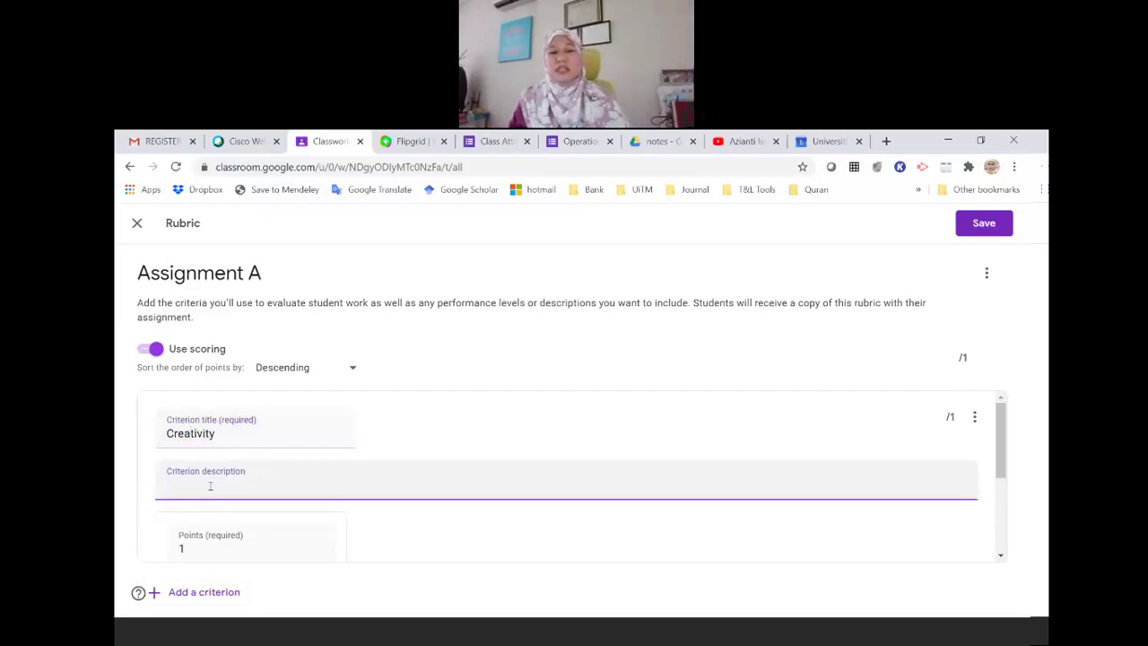
text(presentation)
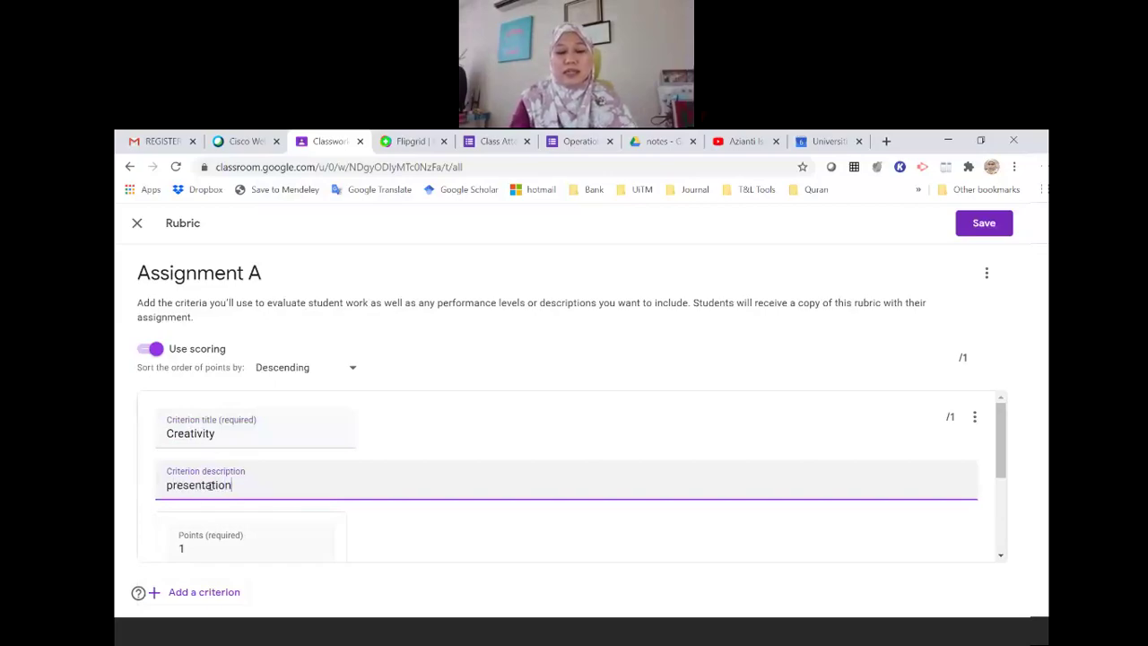
Title the Creativity criterion's 1-point level "Poor" and enter "Not interesting" as its description
scroll(205, 459, down, 5)
scroll(258, 458, up, 3)
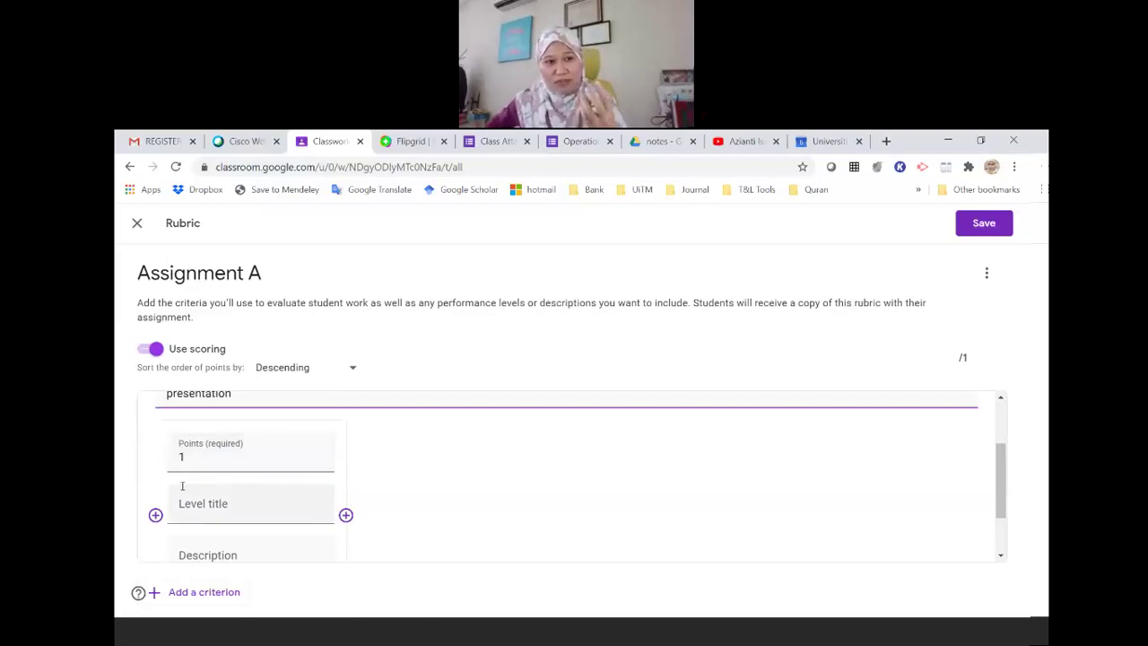
click(205, 503)
text(Poor)
click(261, 522)
text(Not u)
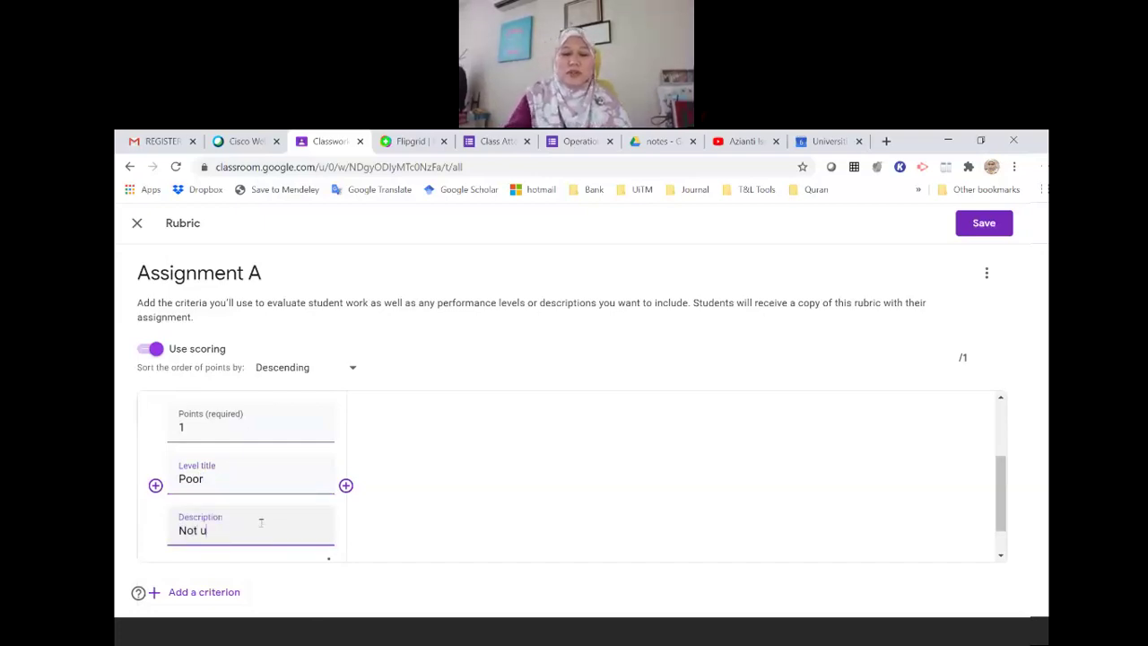
key(BackSpace)
text(interesting)
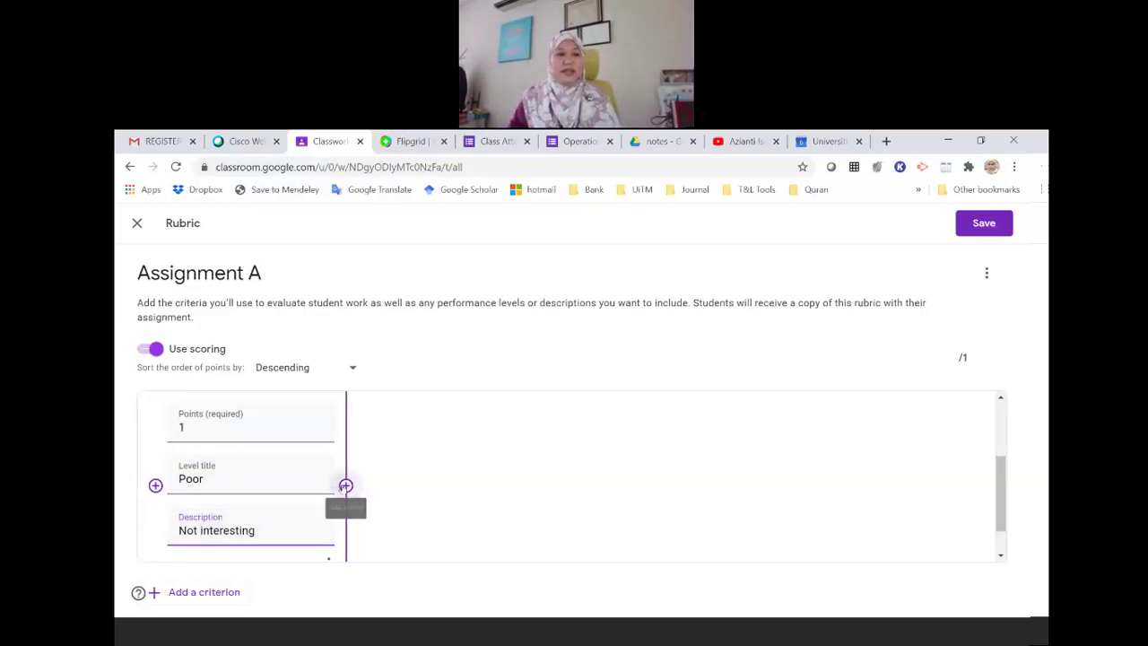
Add a second level to the Creativity criterion worth 2 points, titled "Average" and described as "Interesting"
click(345, 485)
click(509, 423)
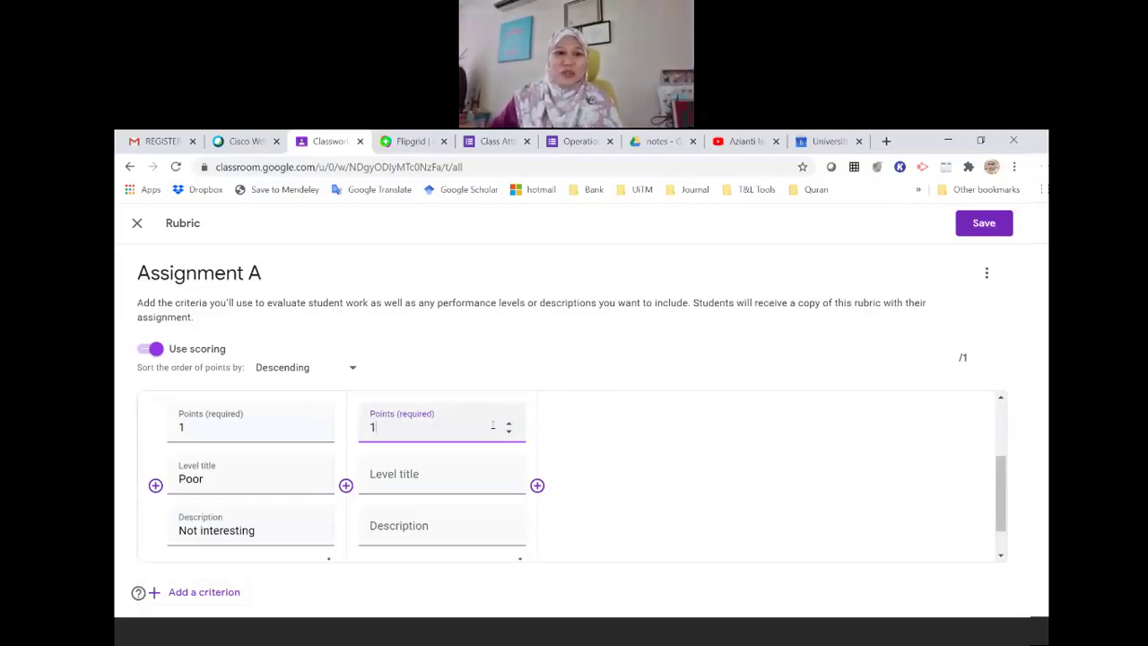
click(508, 423)
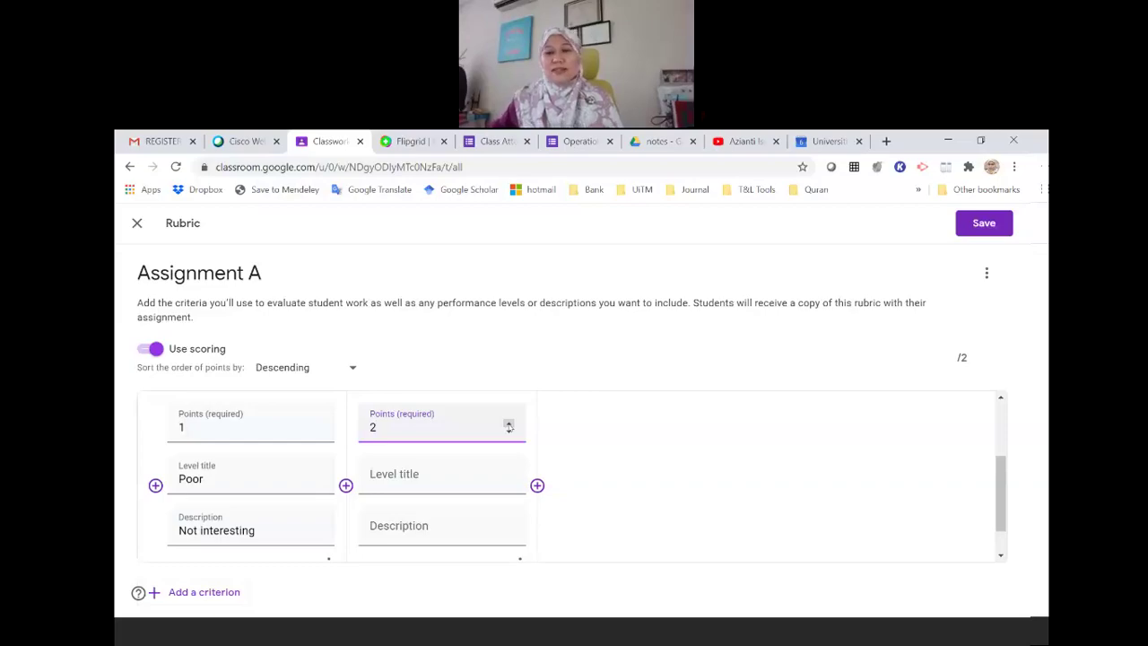
click(462, 473)
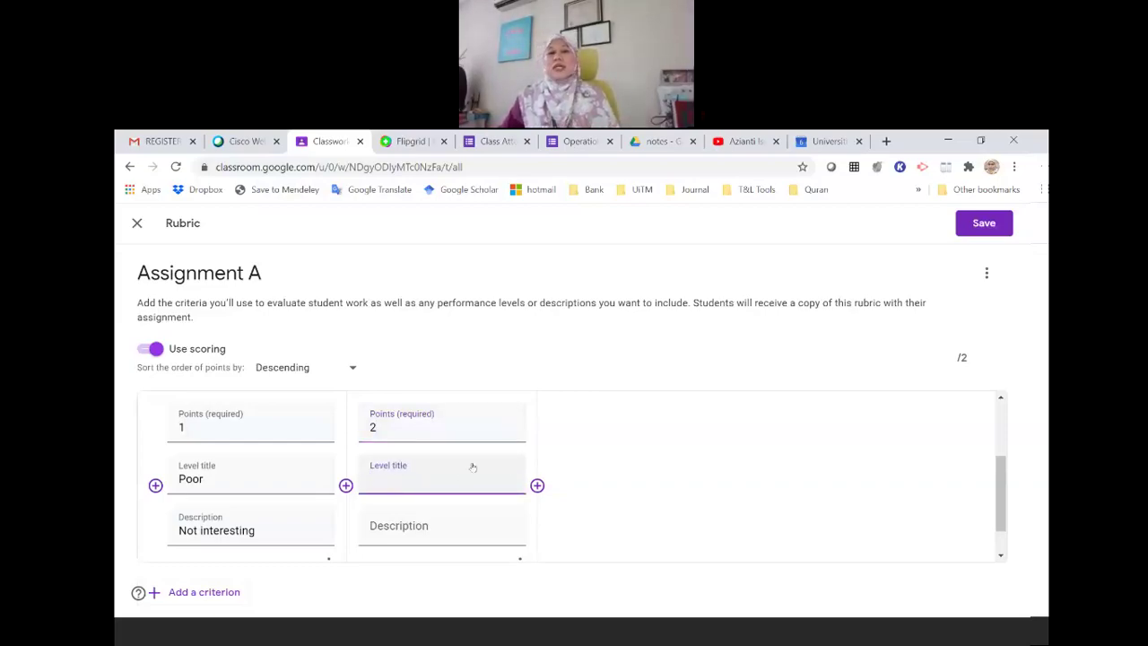
text(Average)
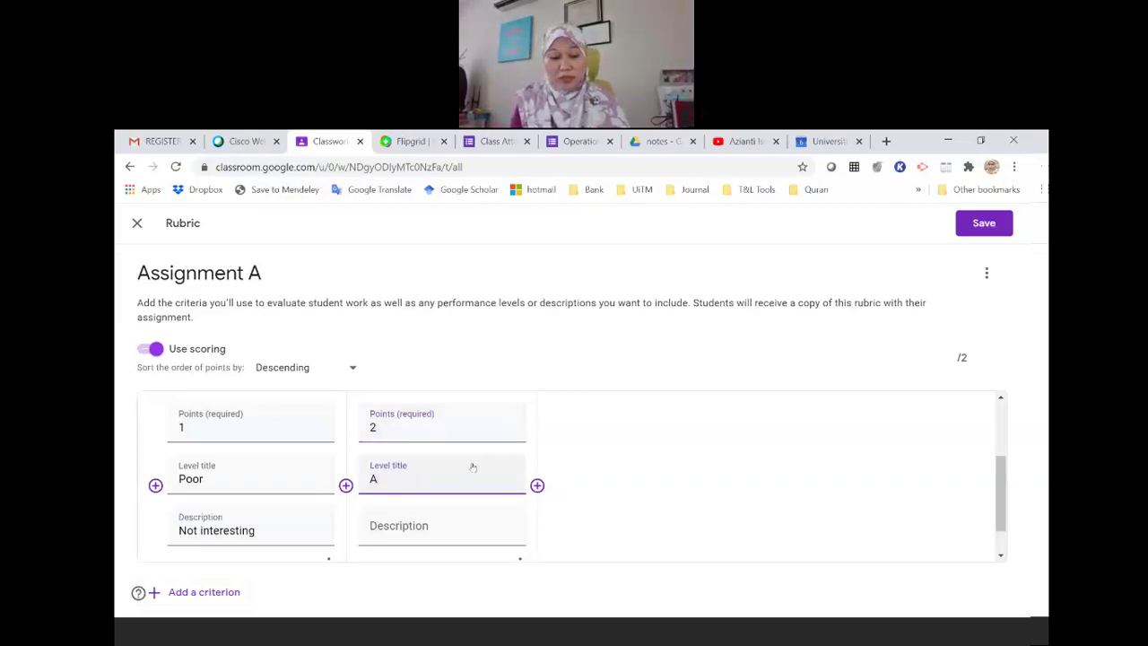
click(463, 530)
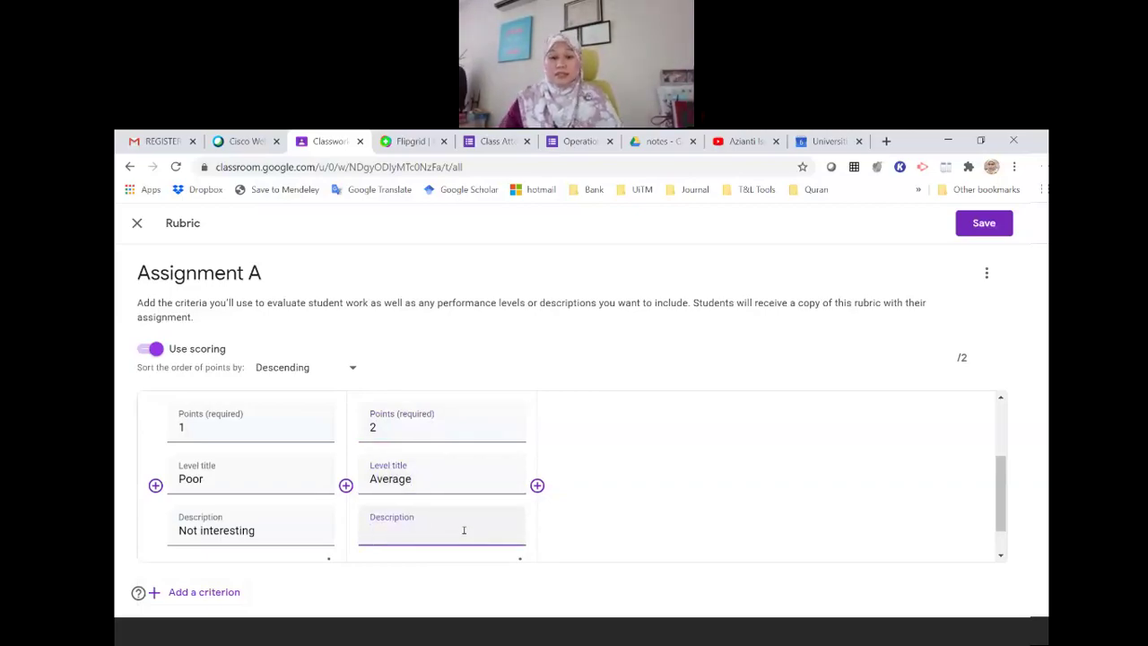
text(Intersri)
key(BackSpace)
key(BackSpace)
key(BackSpace)
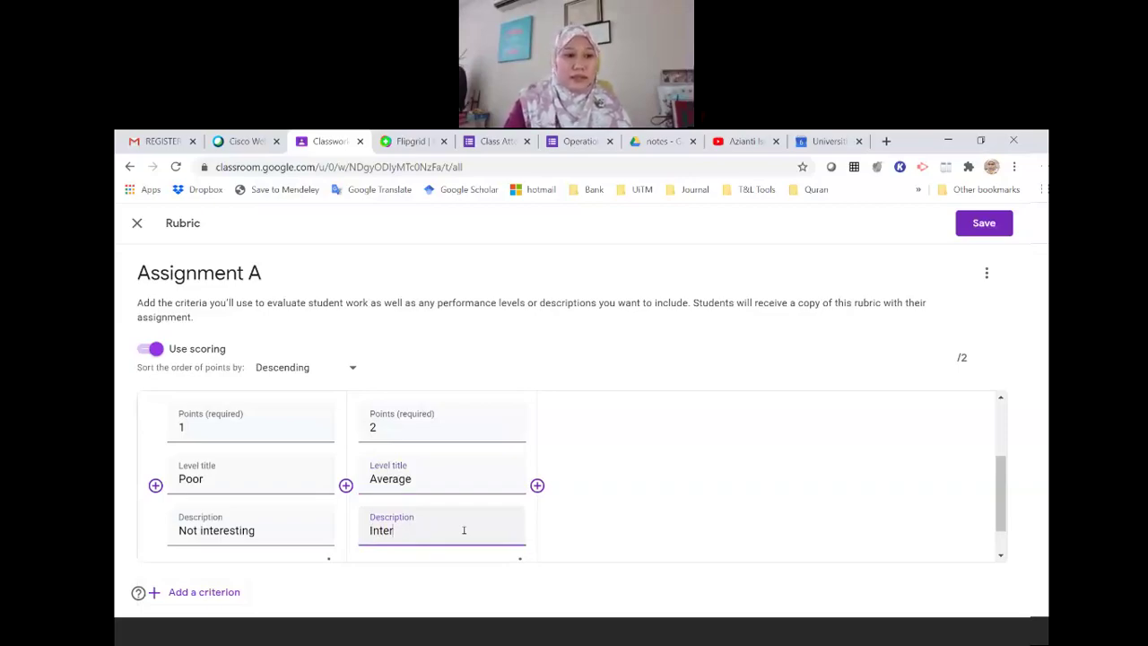
text(esting)
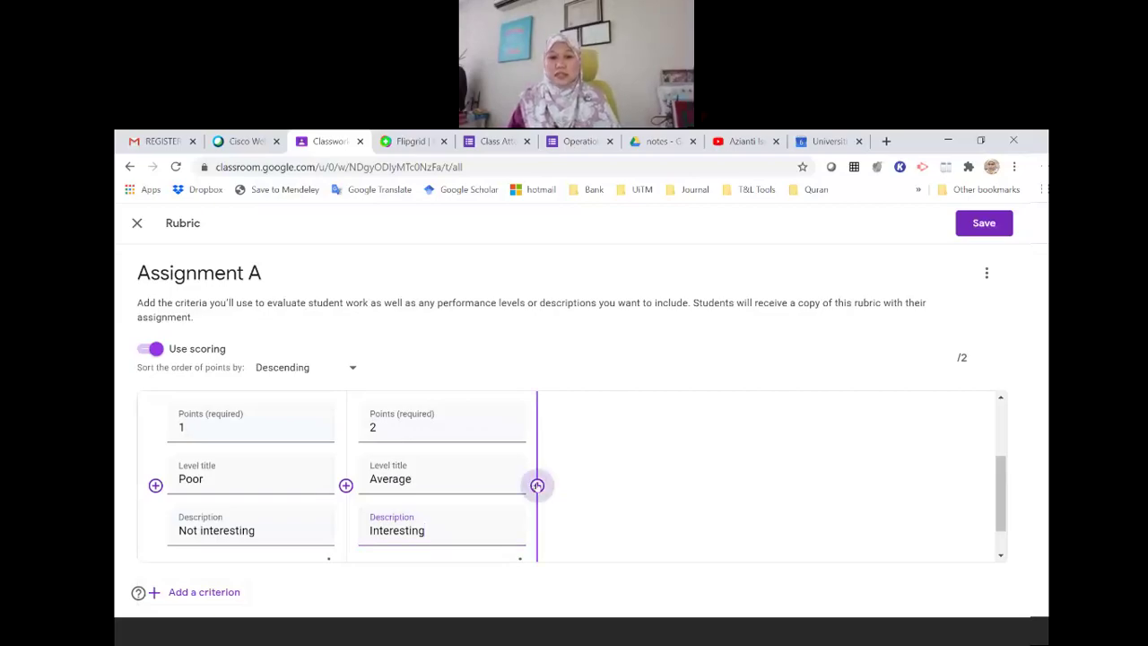
Add a third level to the Creativity criterion worth 3 points, titled "Outstanding" and described as "Woww.."
click(537, 485)
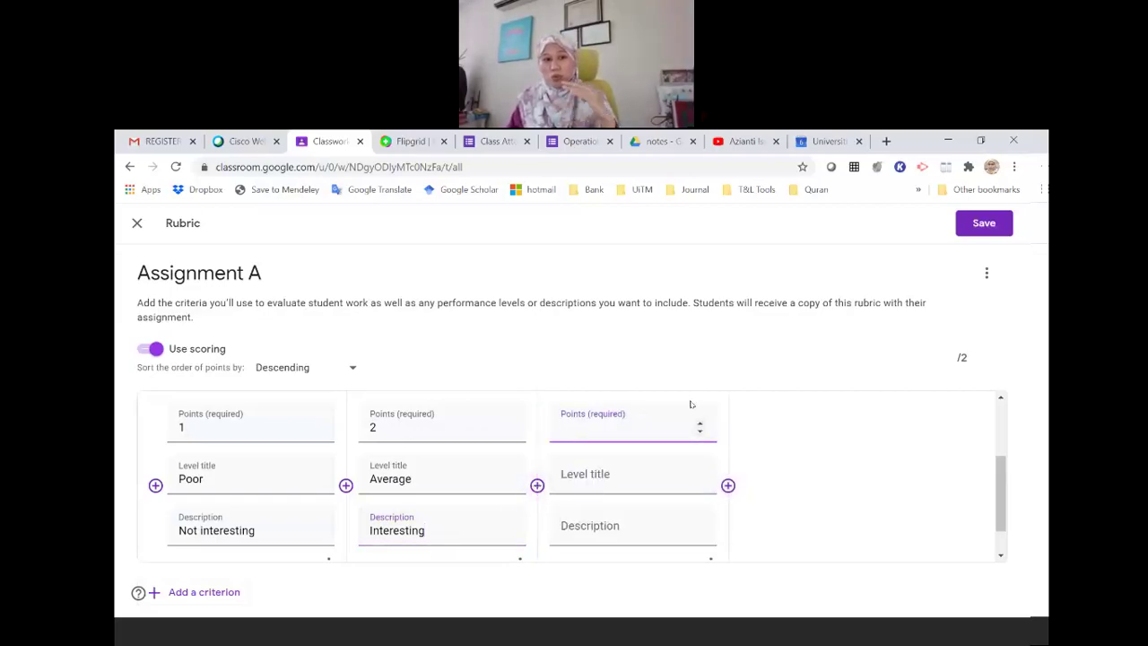
text(4)
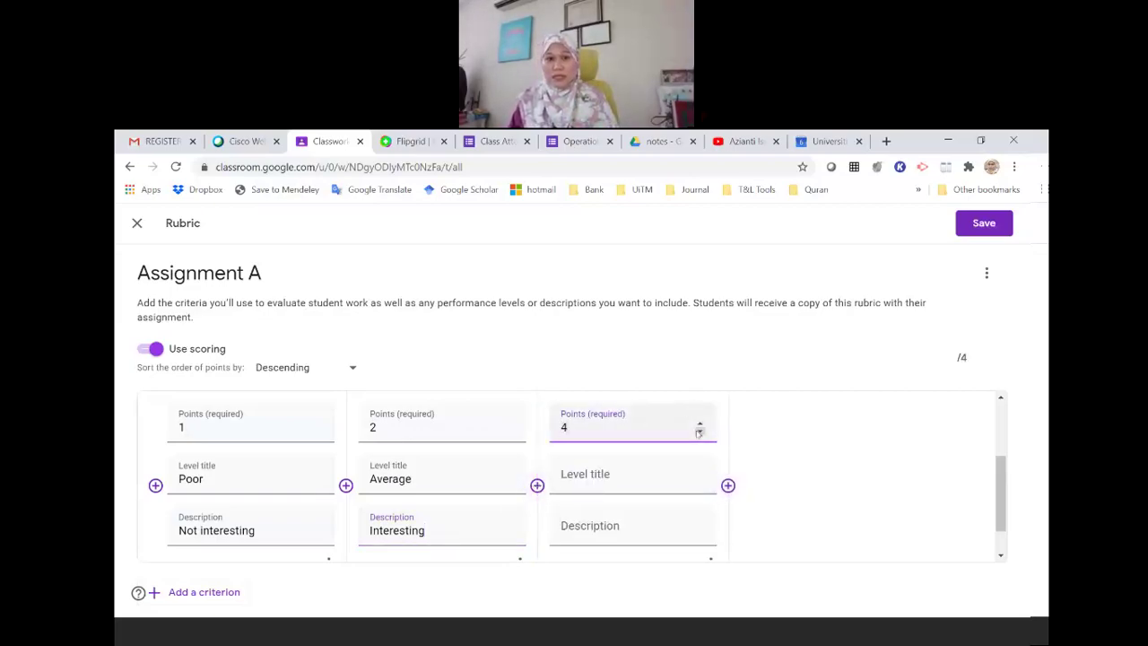
click(700, 433)
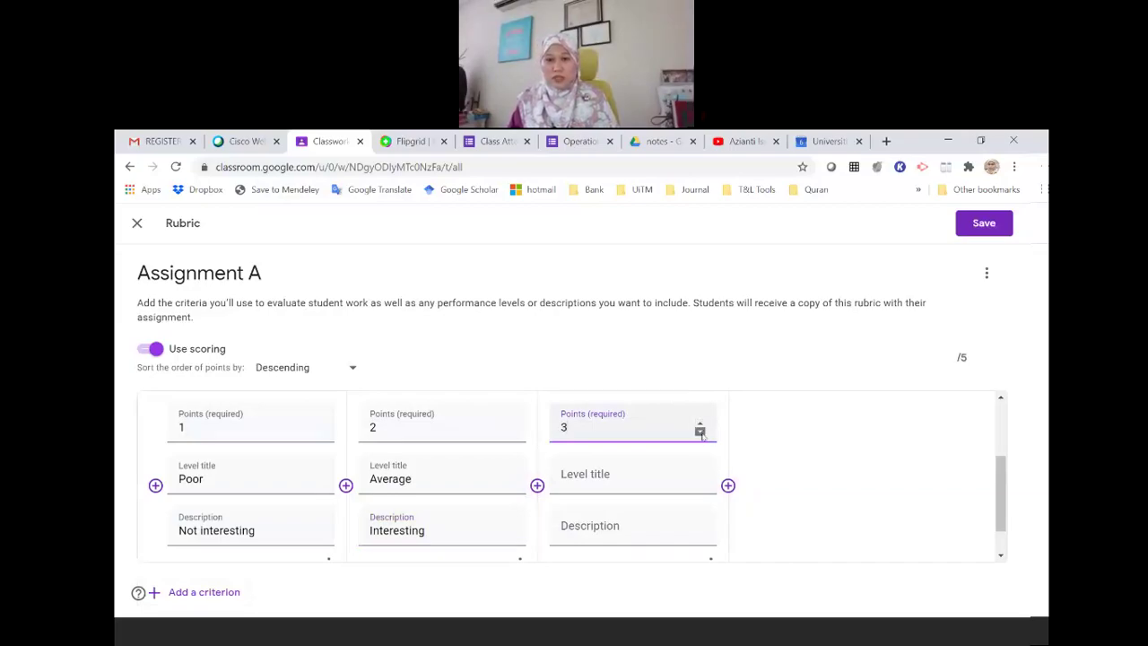
click(642, 482)
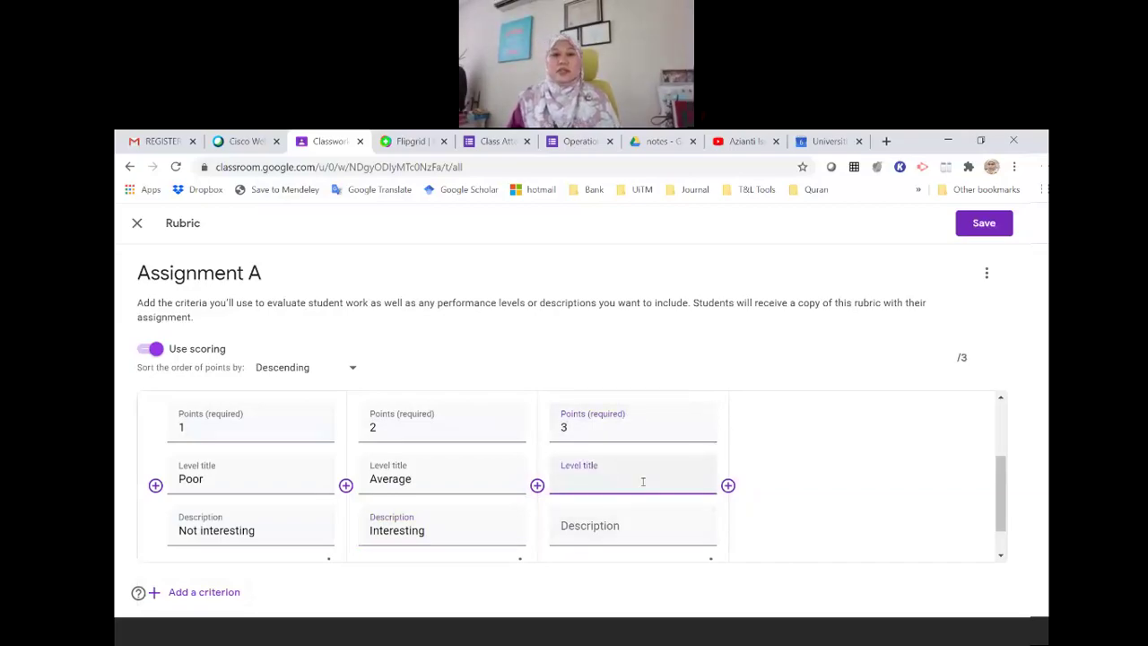
text(Outstanding)
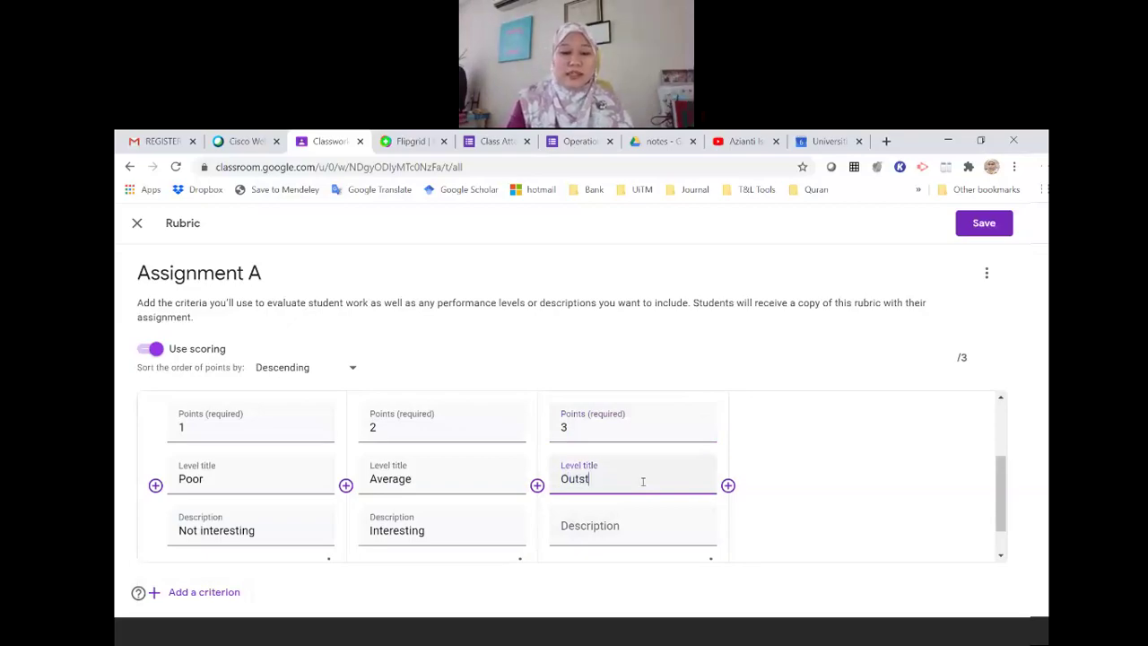
click(624, 530)
text(Woww)
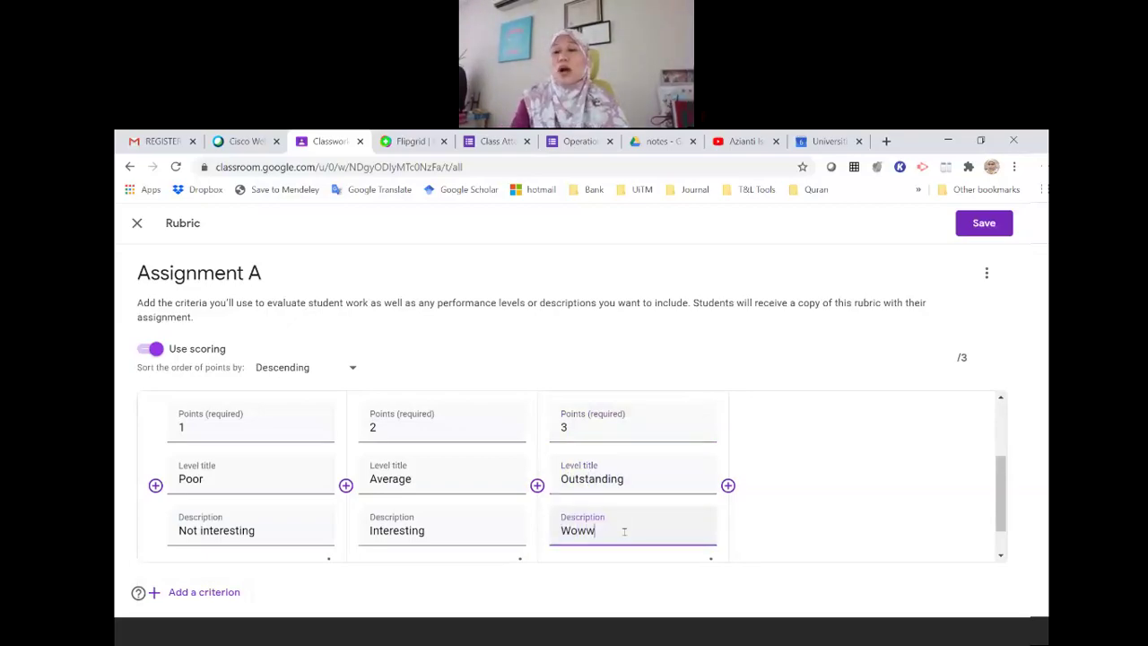
text(..)
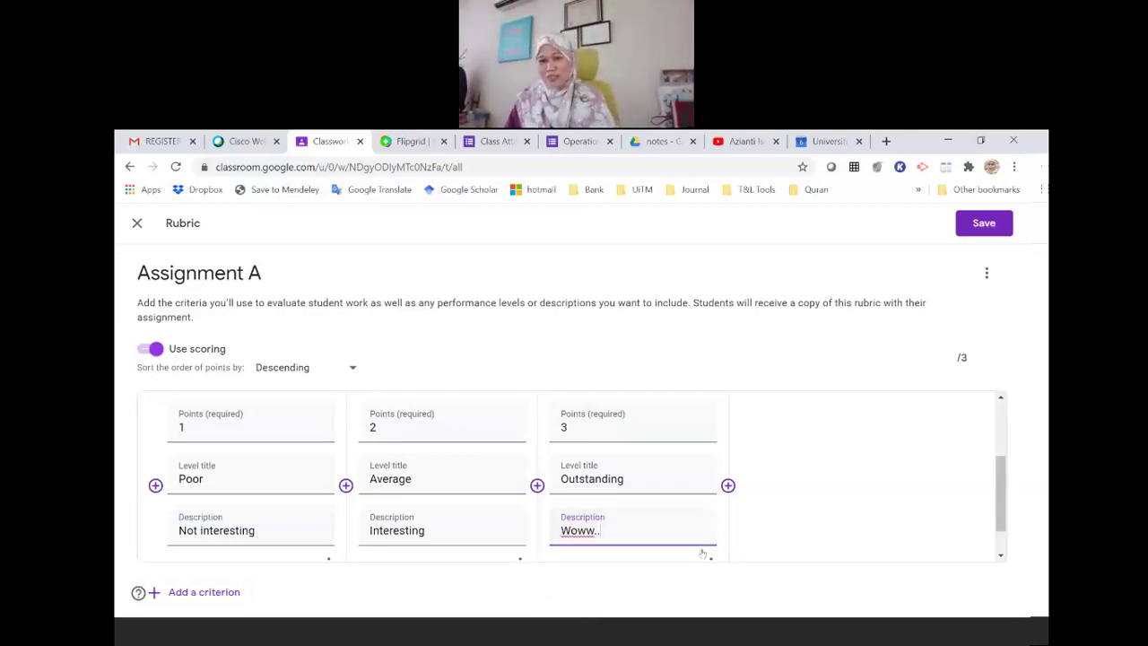
Add a second criterion to the rubric and title it "Grammar"
scroll(861, 473, down, 1)
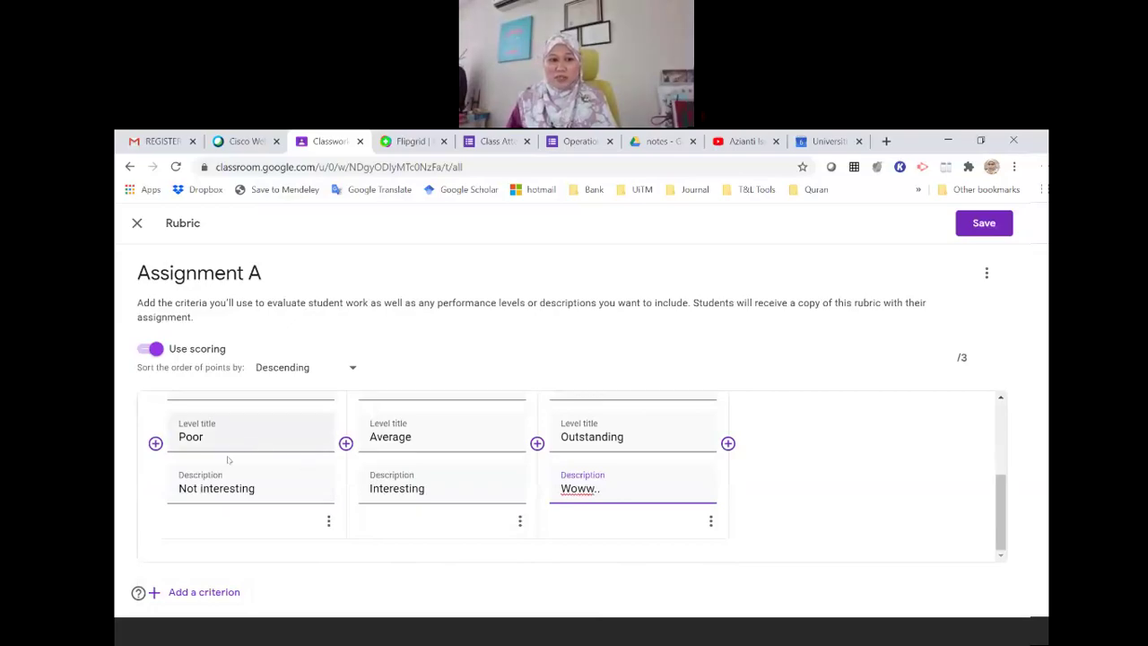
scroll(277, 468, up, 5)
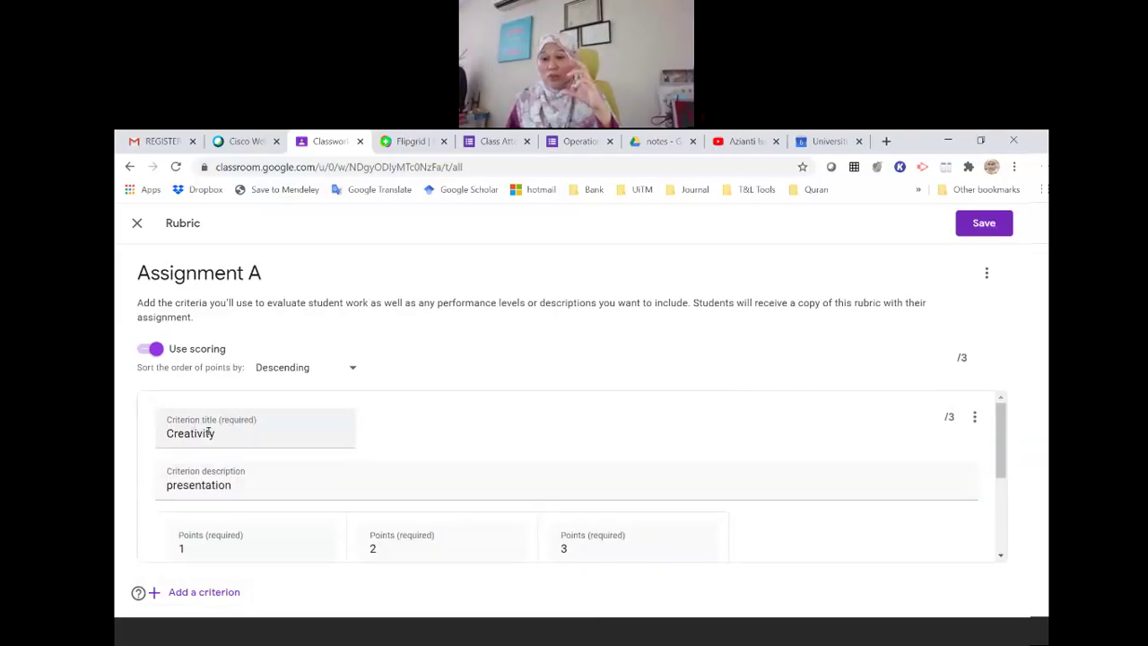
scroll(208, 432, down, 2)
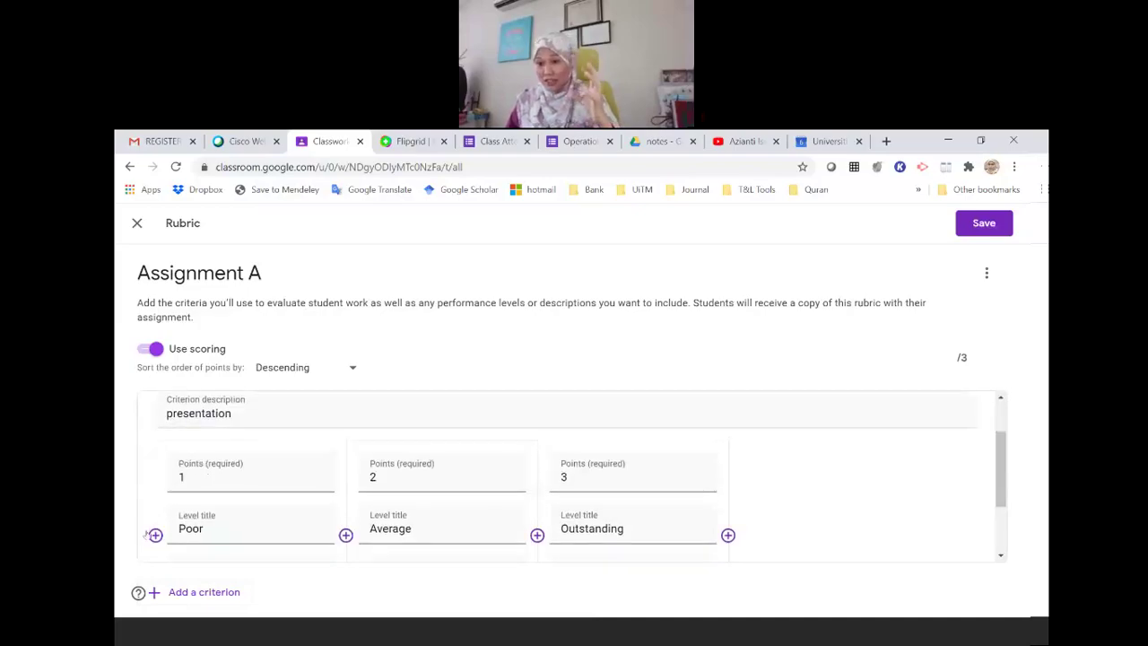
click(189, 602)
text(Grammar)
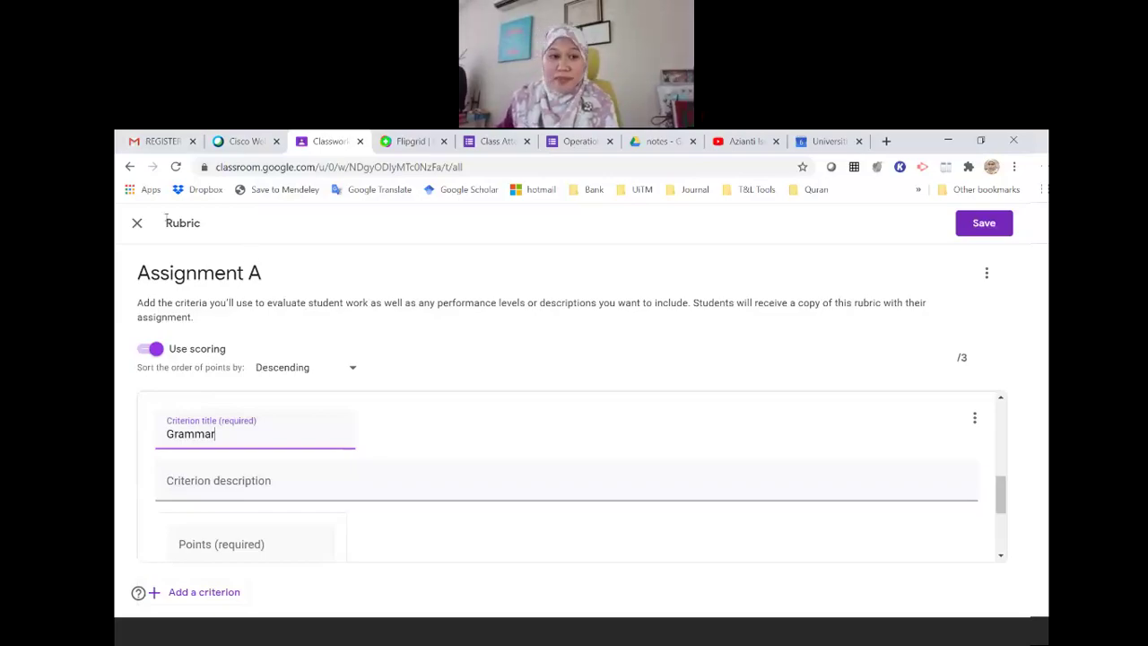
scroll(255, 410, down, 1)
scroll(243, 458, down, 2)
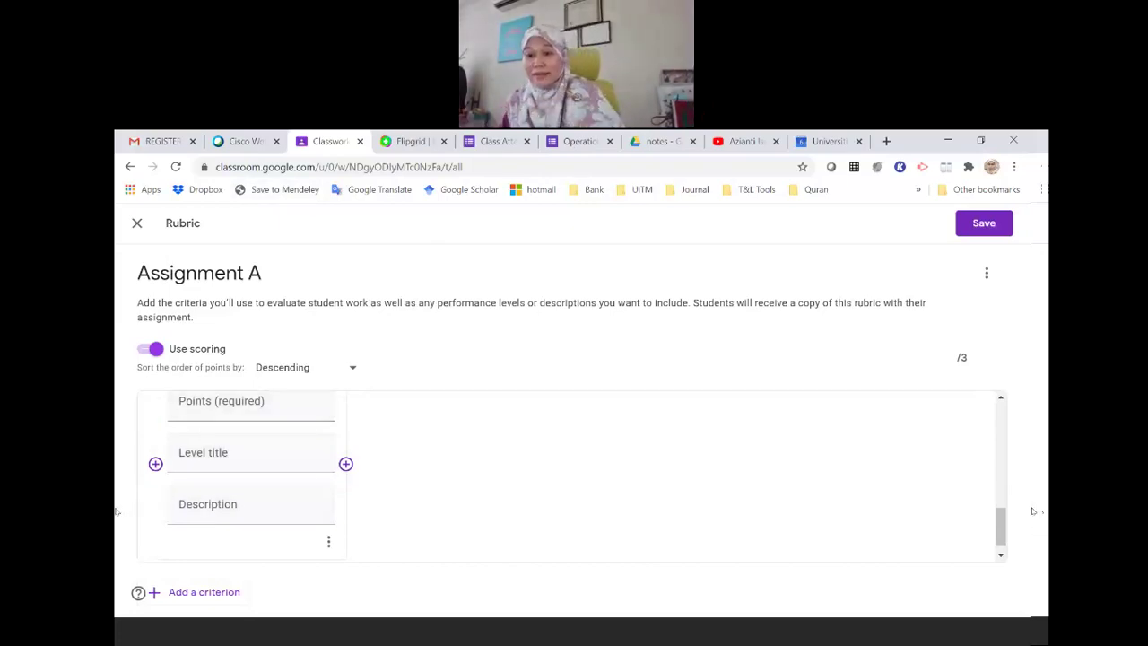
Discard the unsaved rubric and close Assignment A, returning to the class's Classwork page
click(138, 223)
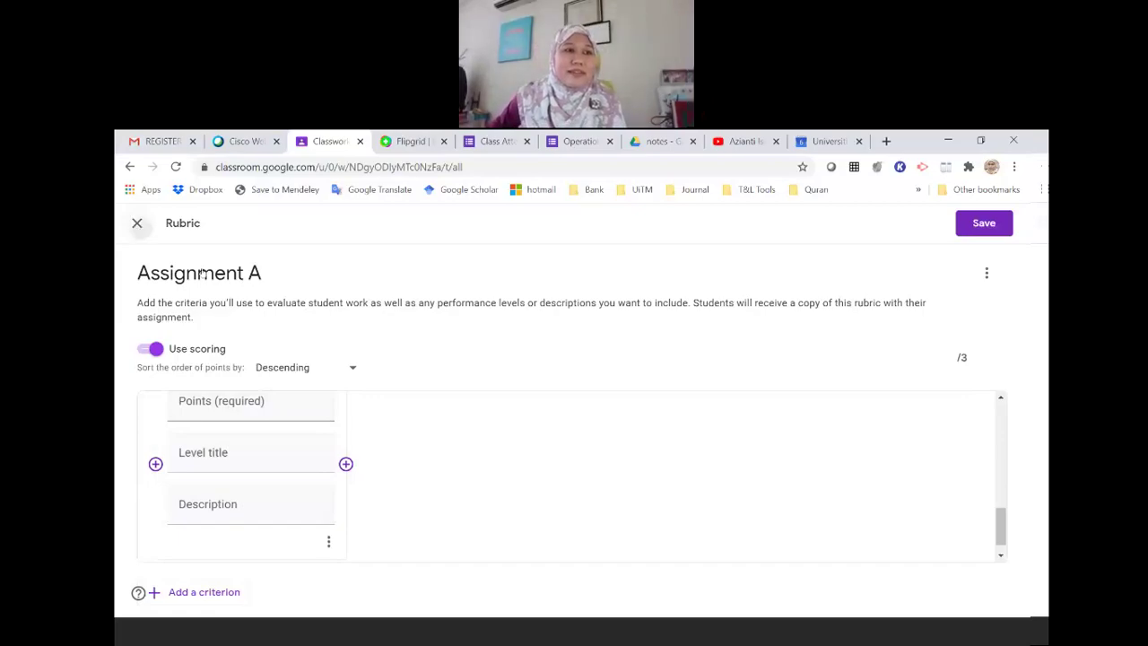
click(656, 448)
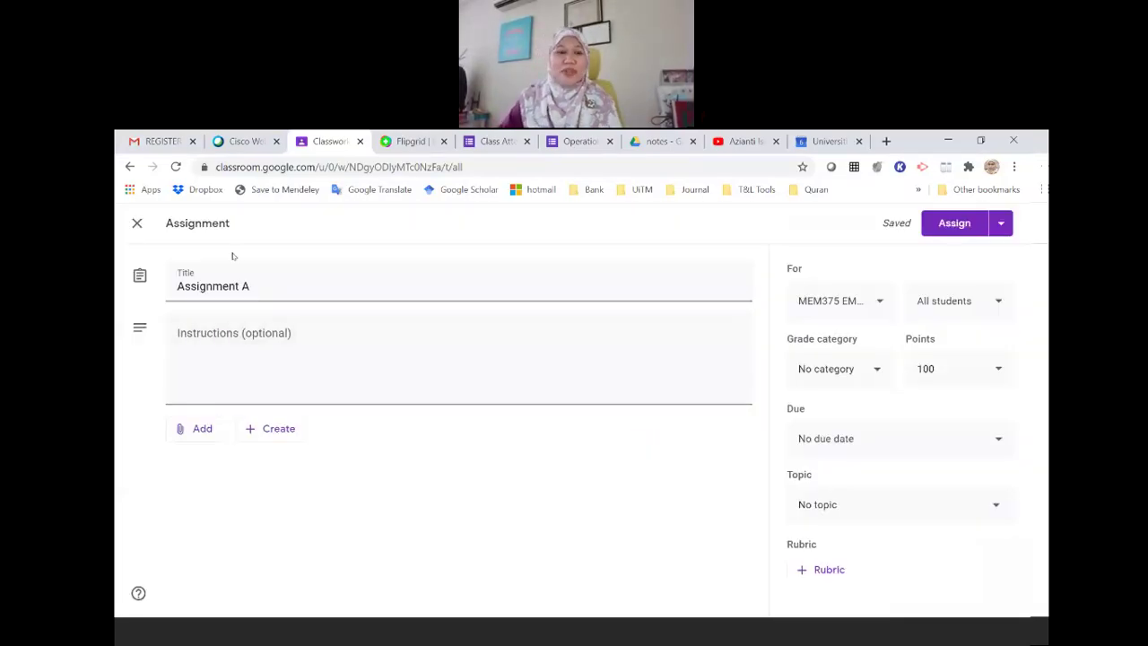
click(137, 223)
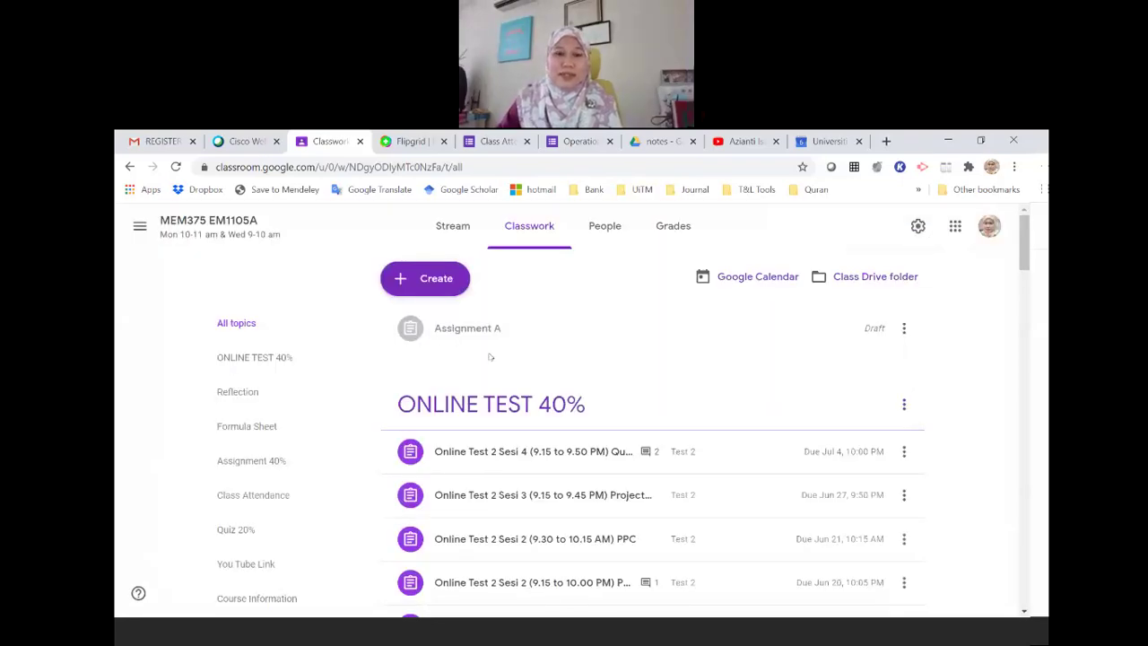
Find the Flipgrid Assignment 10% in the classwork list and open its student work
scroll(673, 542, down, 2)
scroll(627, 484, down, 2)
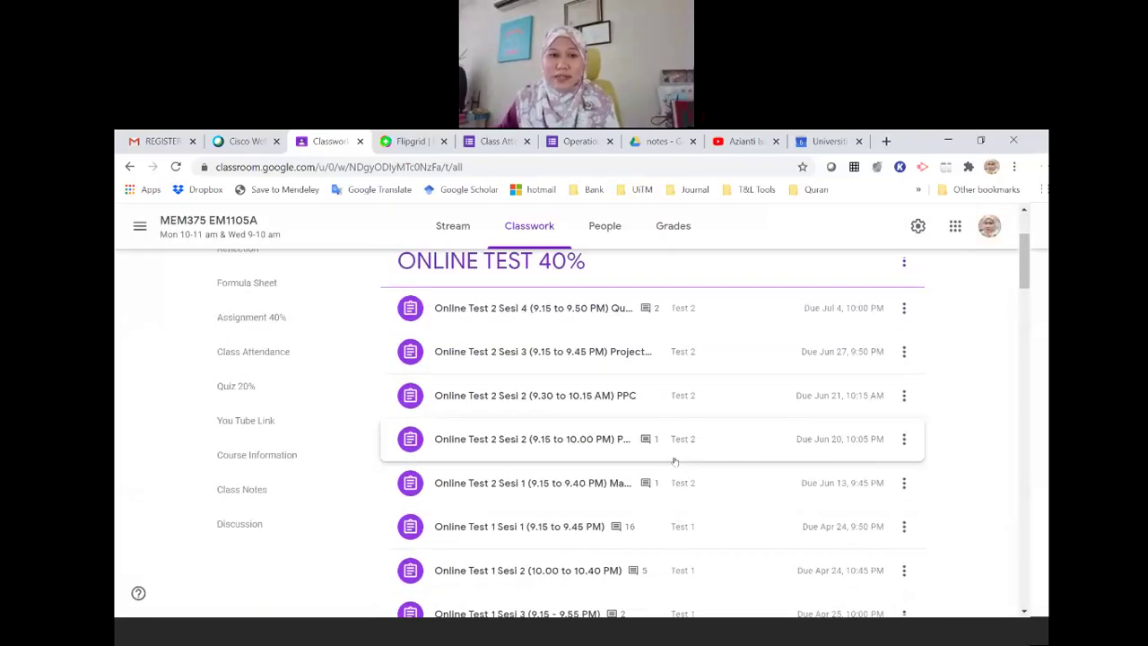
scroll(574, 435, up, 4)
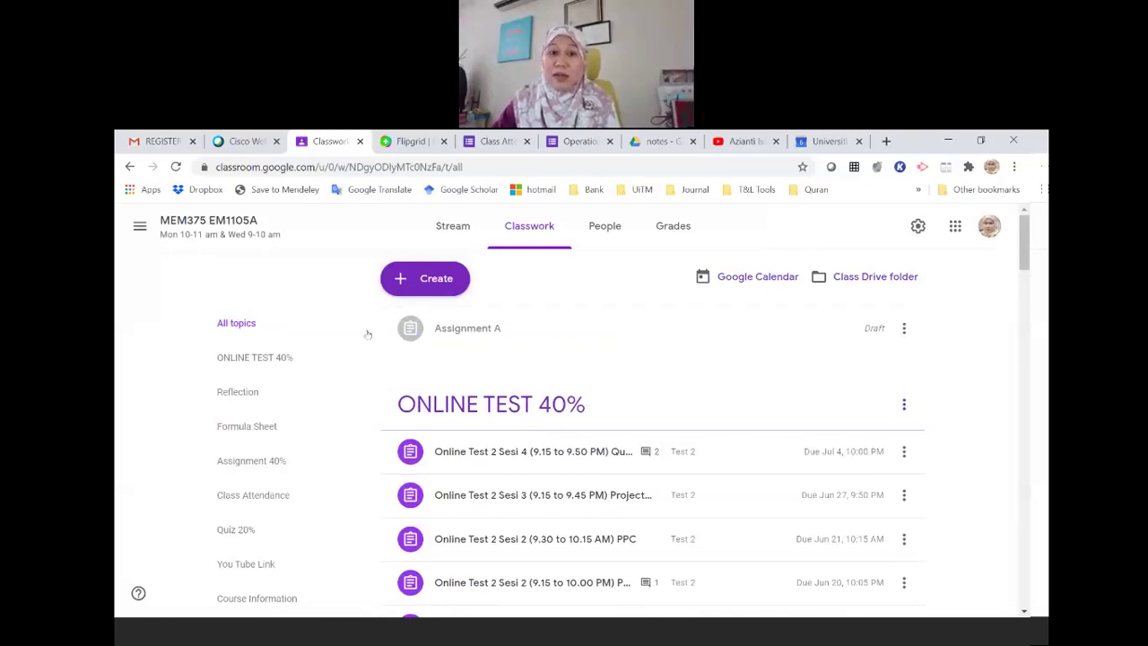
scroll(551, 376, down, 10)
scroll(529, 399, down, 2)
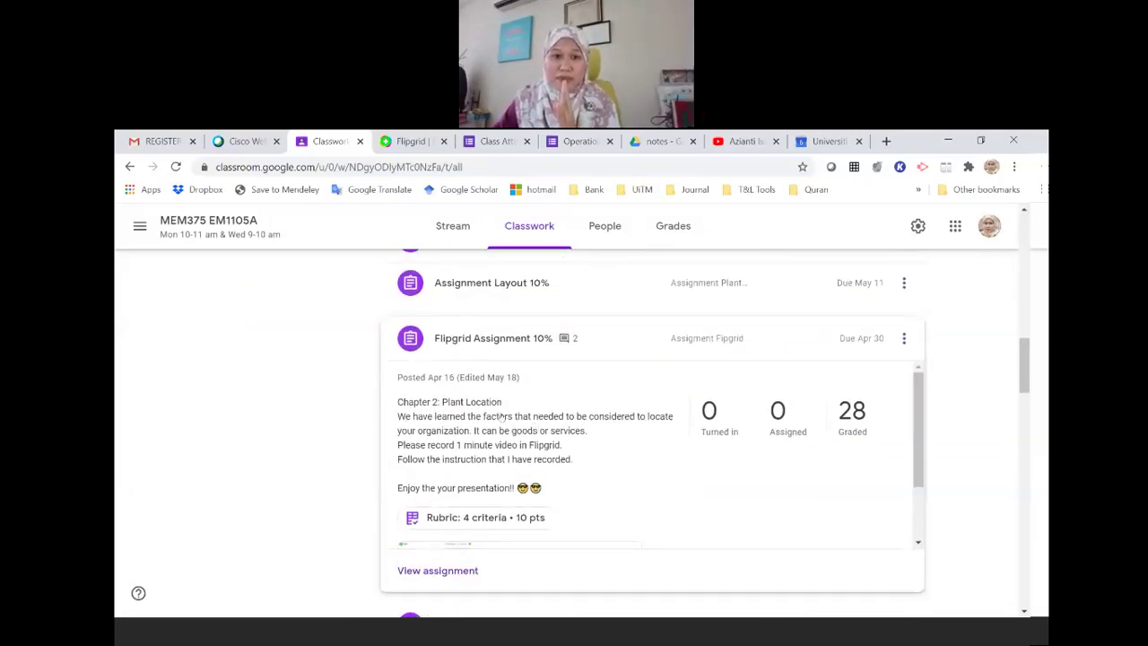
click(440, 570)
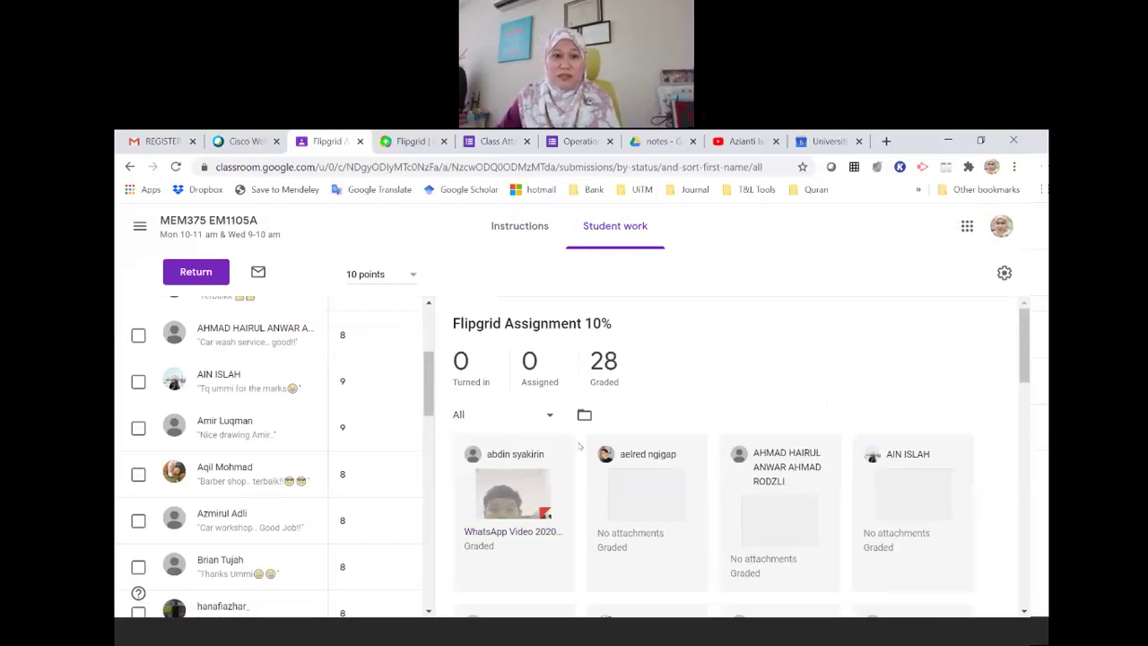
Examine one student's rubric scores and private comment, and expand the "Content of the topic" criterion to view its levels
scroll(475, 454, down, 2)
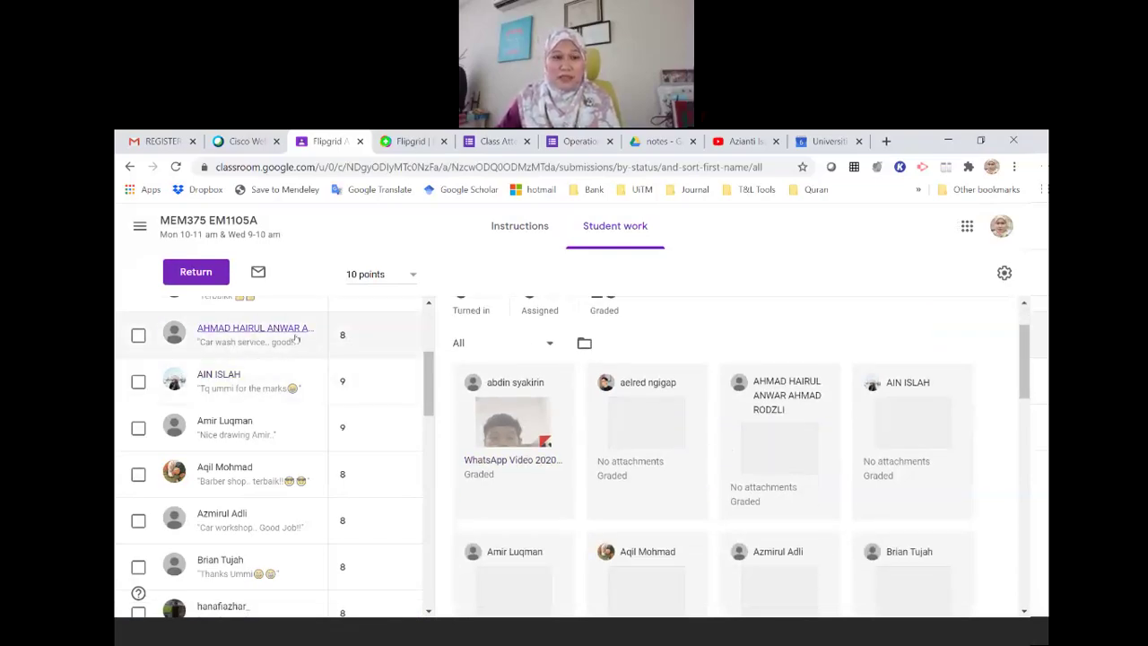
click(296, 338)
scroll(874, 449, up, 3)
scroll(681, 493, down, 2)
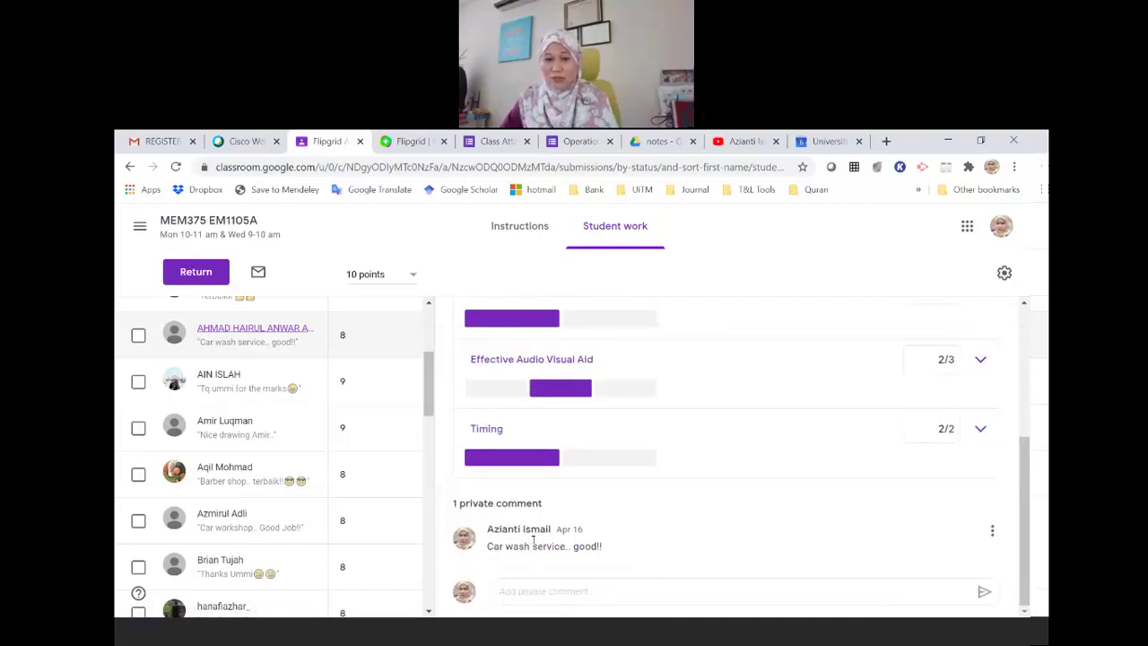
scroll(582, 502, up, 3)
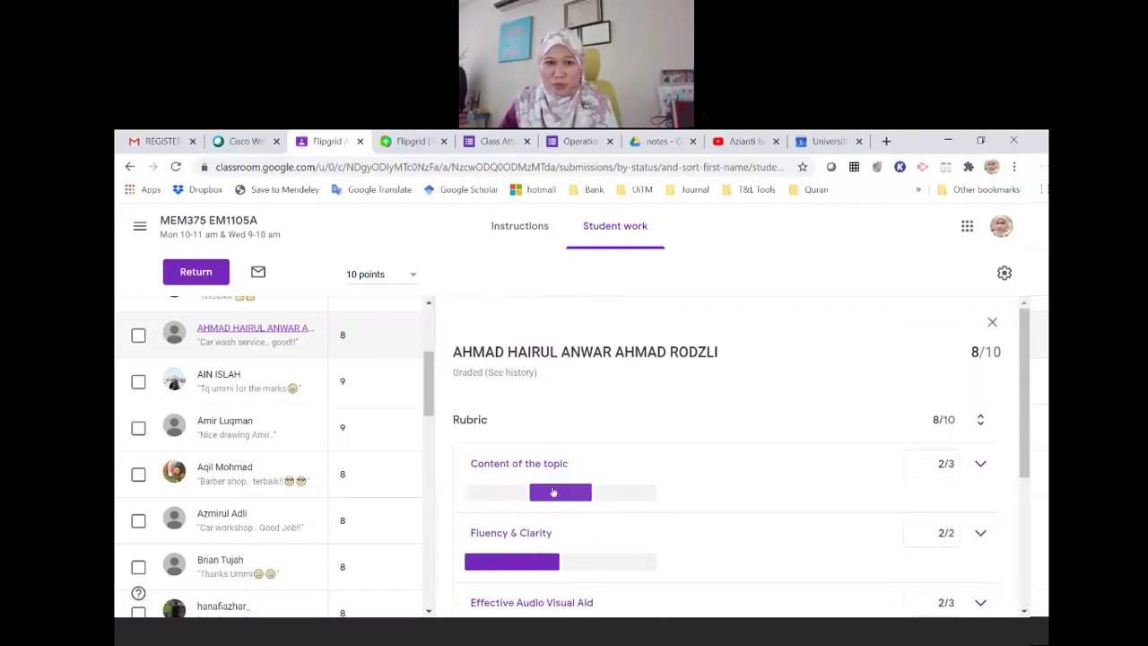
scroll(558, 438, down, 1)
scroll(525, 486, down, 2)
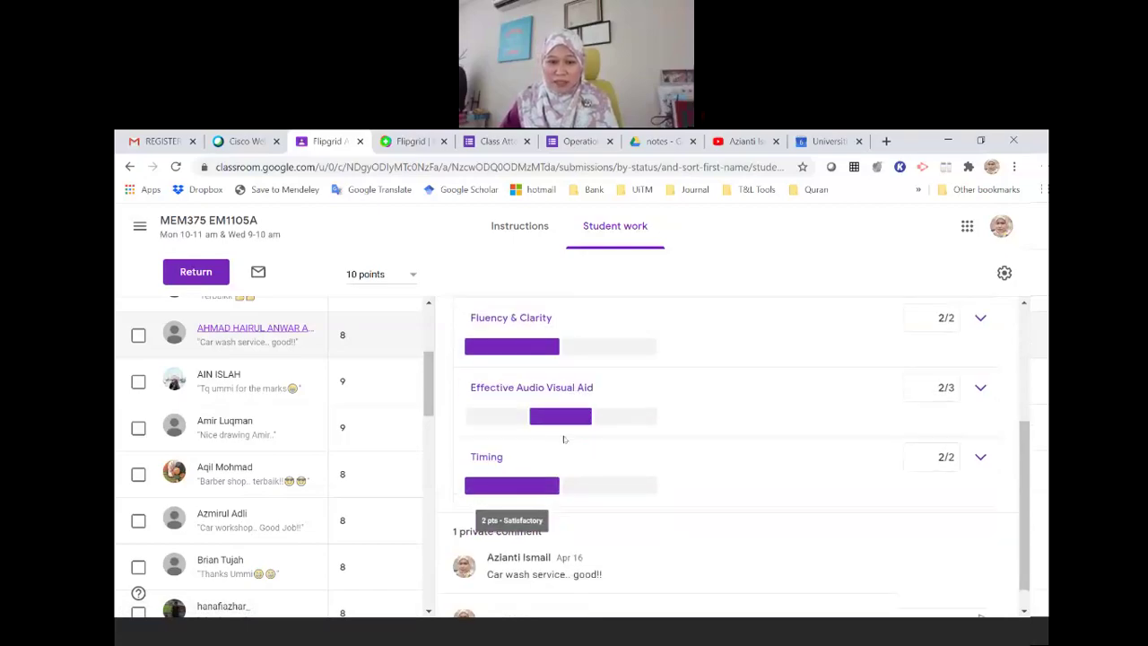
scroll(603, 441, up, 3)
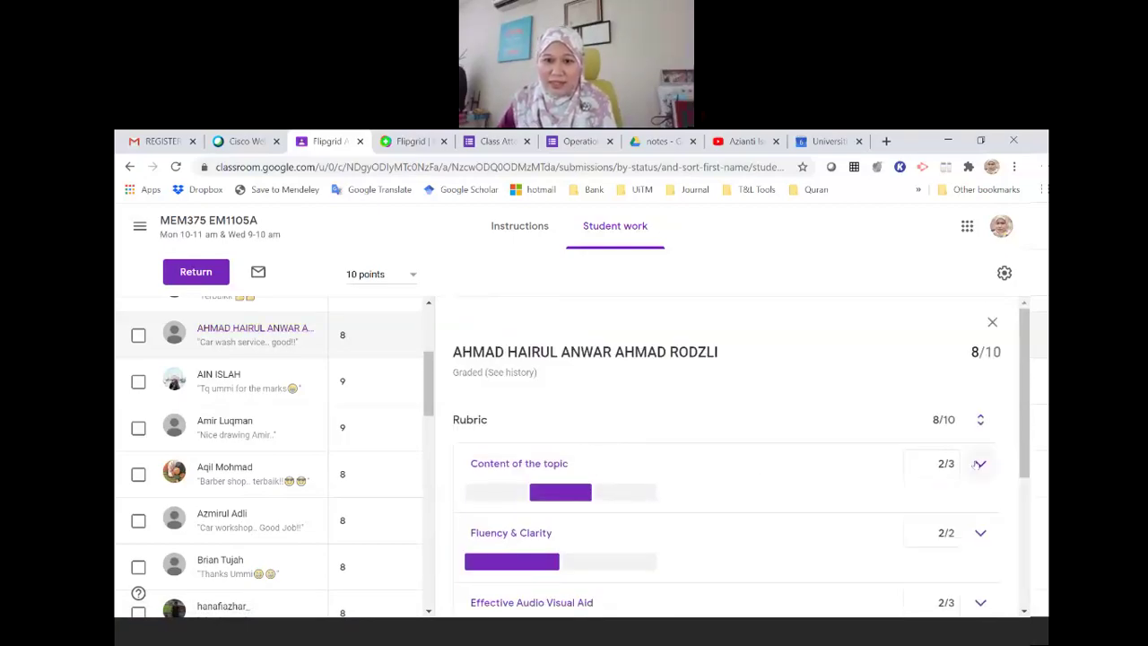
click(980, 463)
scroll(699, 493, down, 2)
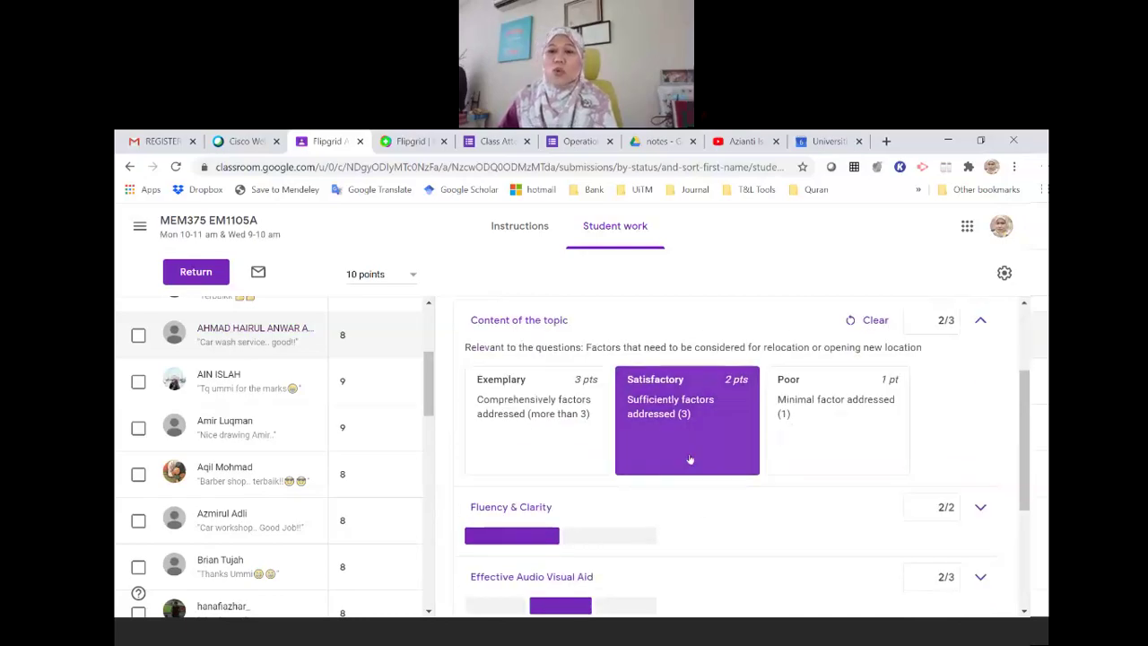
Expand the "Fluency & Clarity", "Effective Audio Visual Aid" and "Timing" criteria to view their levels, and check the private comment below
scroll(679, 422, down, 1)
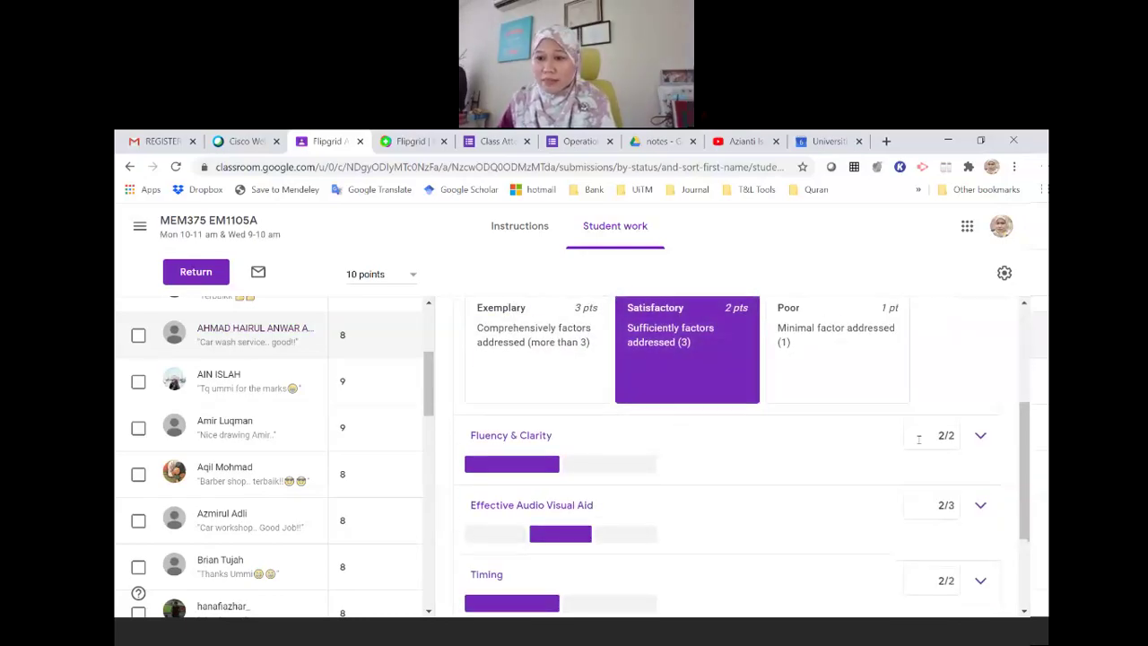
click(980, 436)
scroll(571, 538, down, 3)
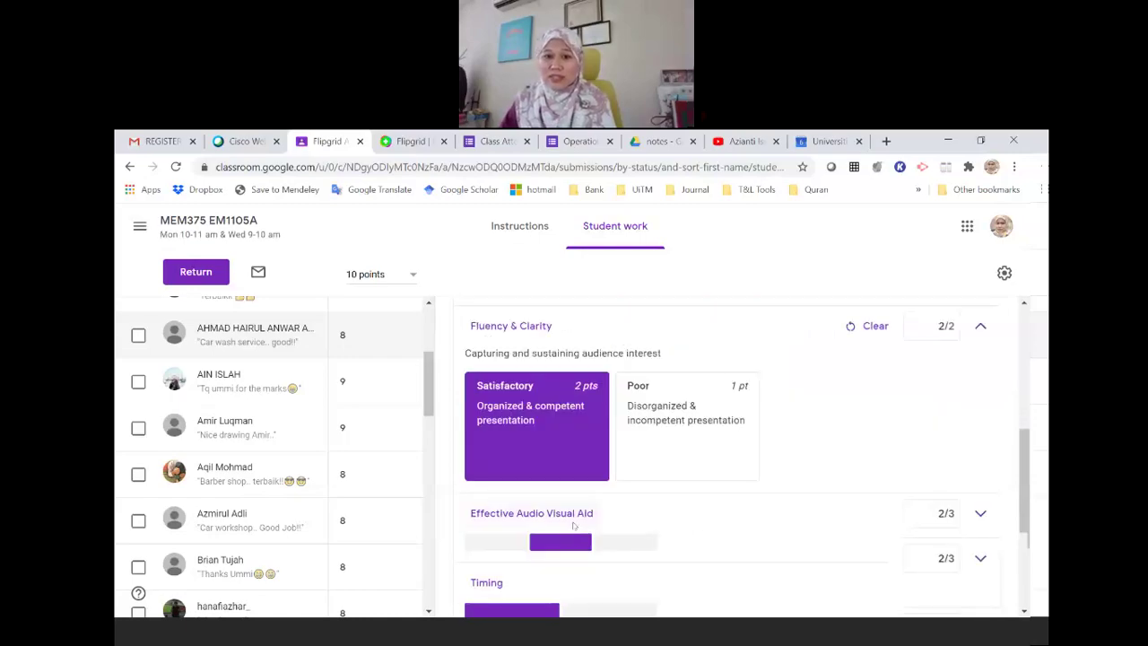
click(980, 407)
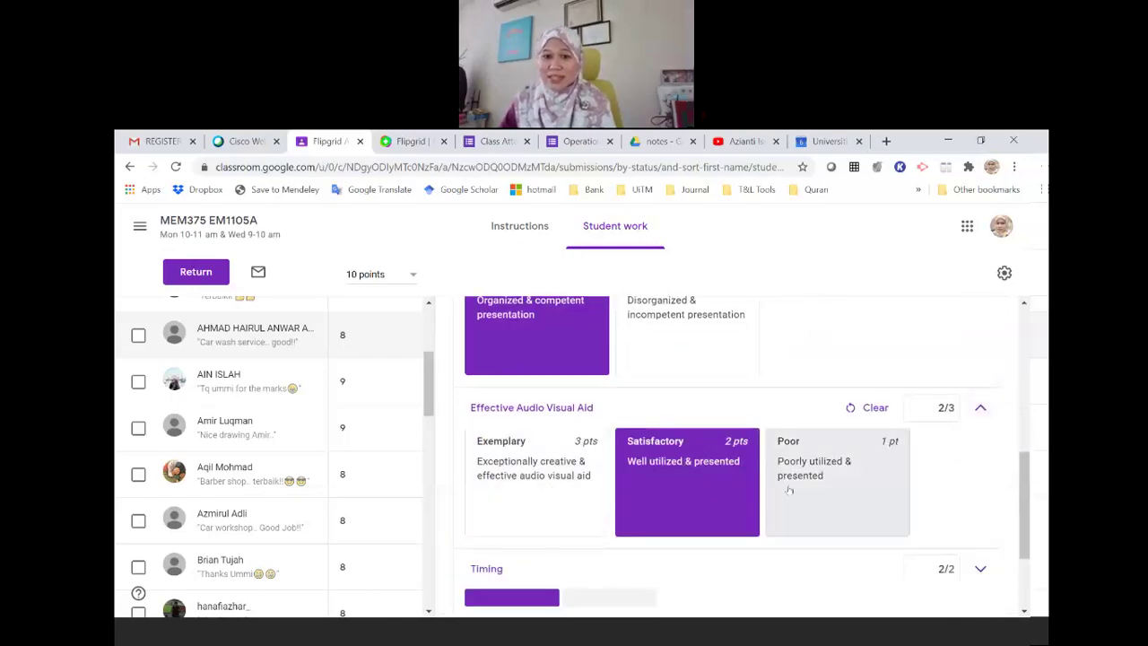
scroll(979, 464, down, 2)
click(980, 428)
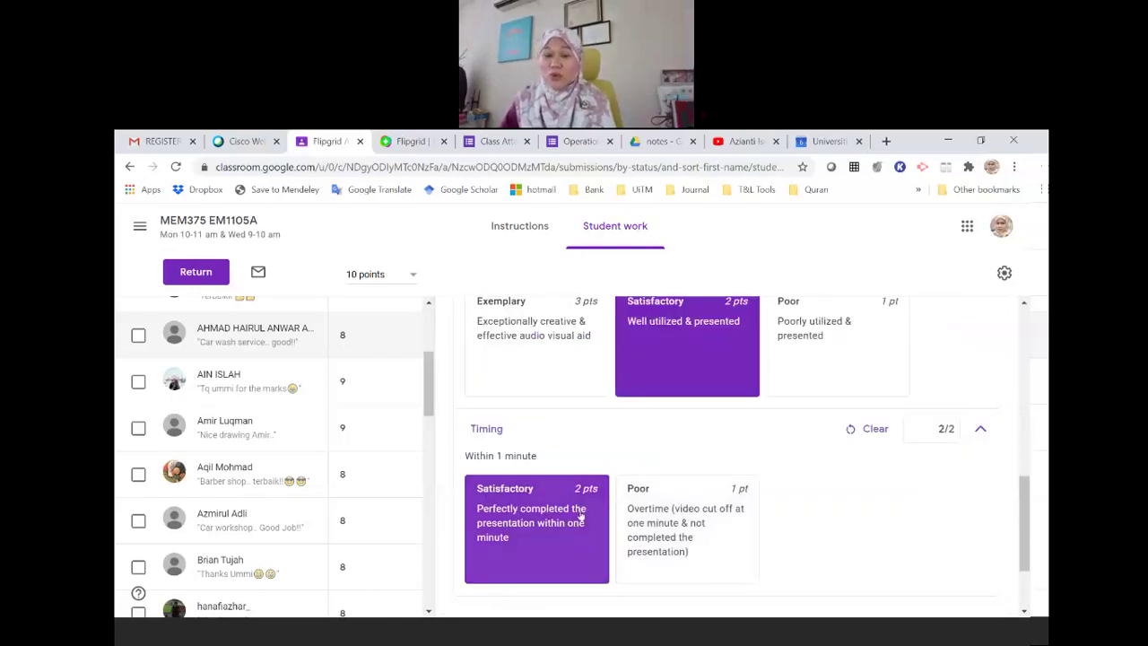
scroll(583, 529, down, 2)
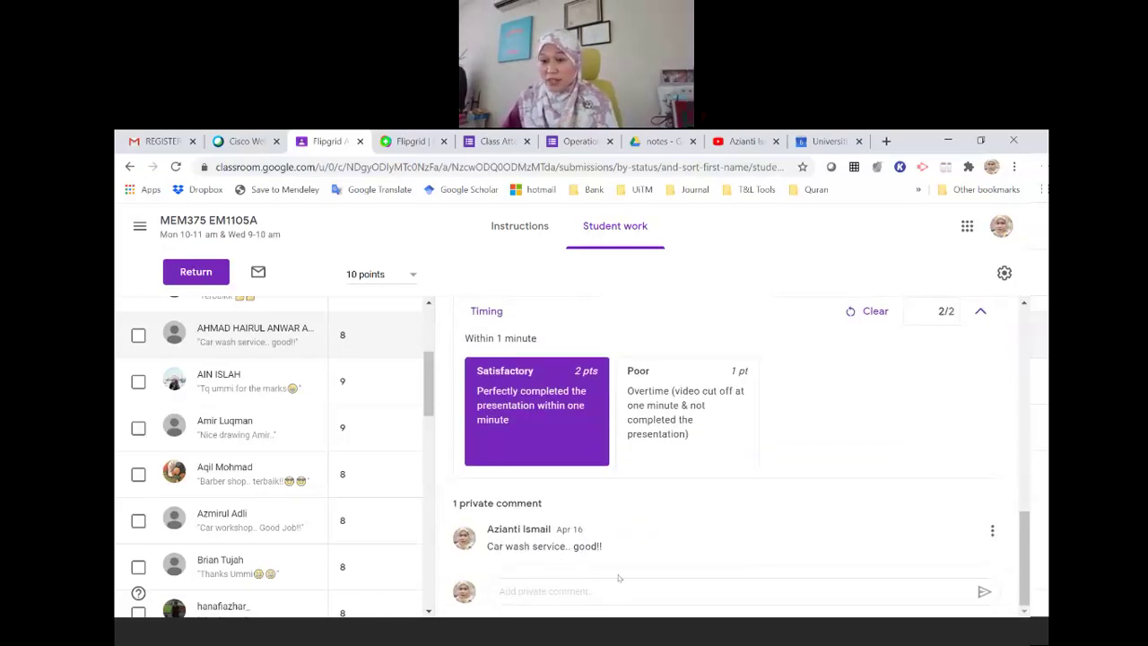
Look through the student list's grades, open another student's graded work, and read its rubric scores and private comments
scroll(302, 498, down, 5)
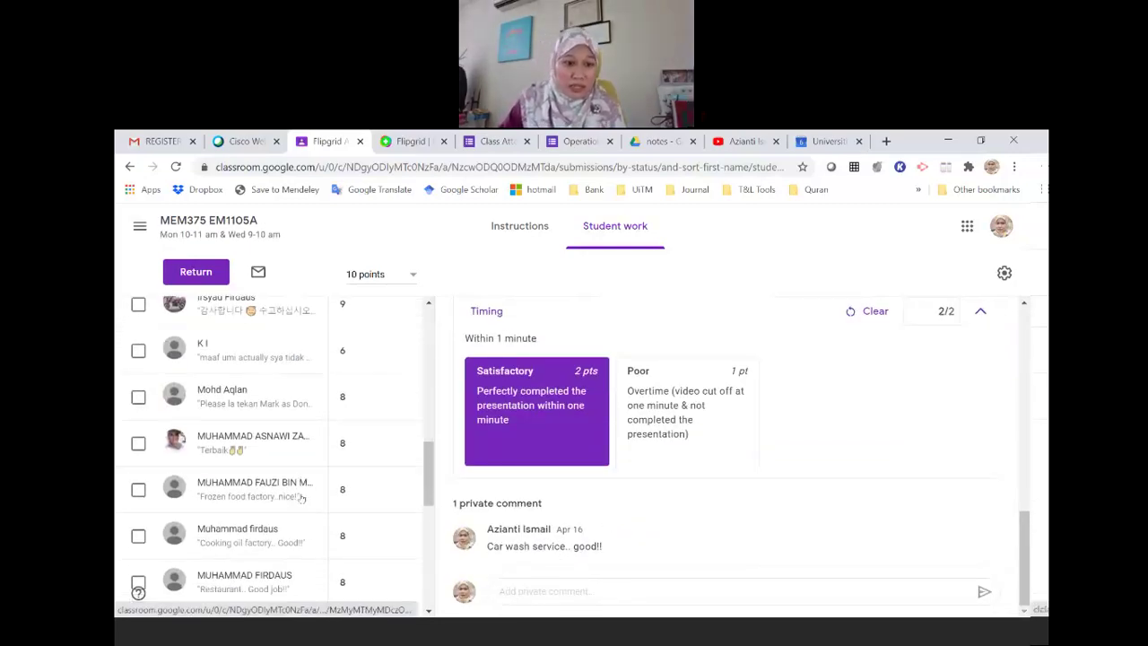
scroll(302, 498, down, 7)
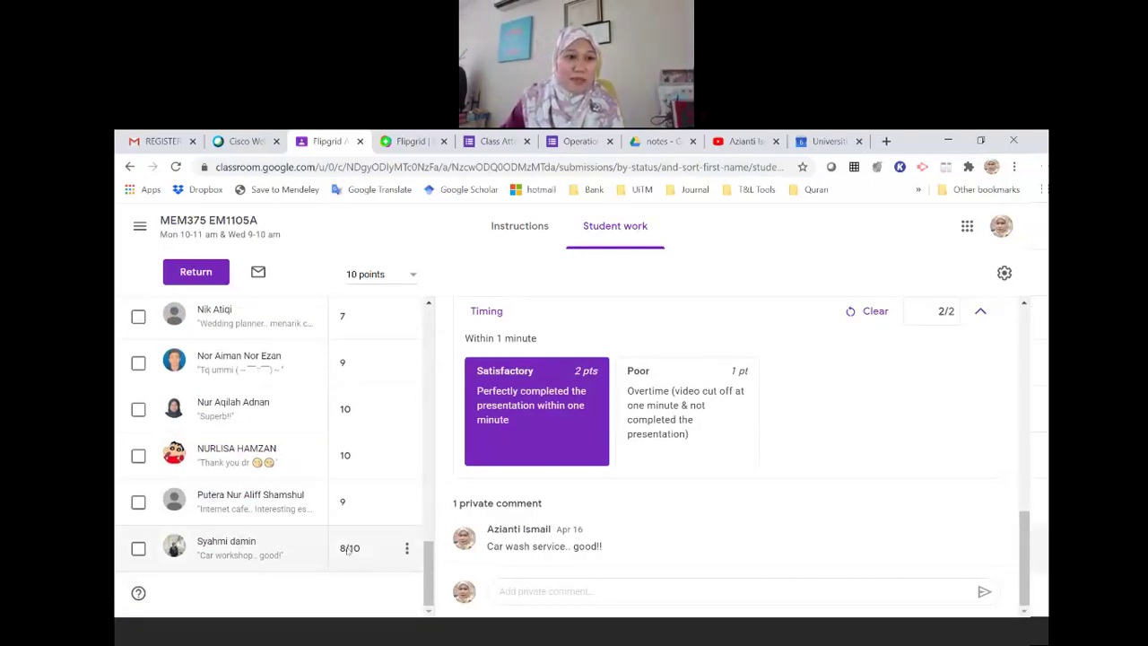
scroll(304, 513, up, 1)
scroll(305, 514, up, 3)
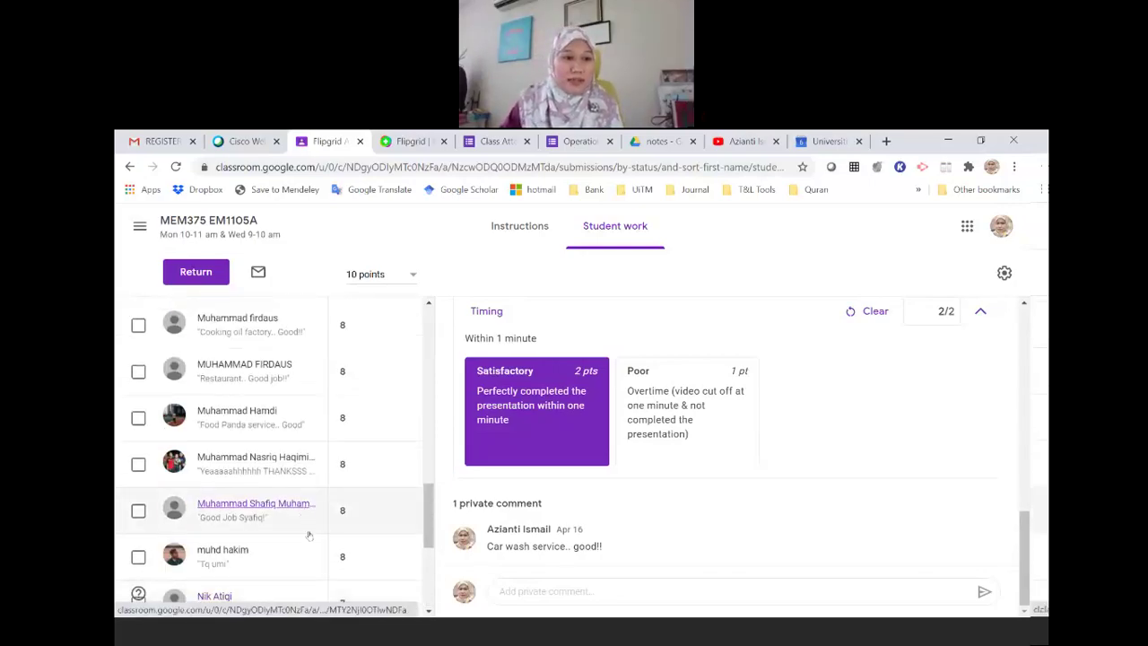
click(289, 475)
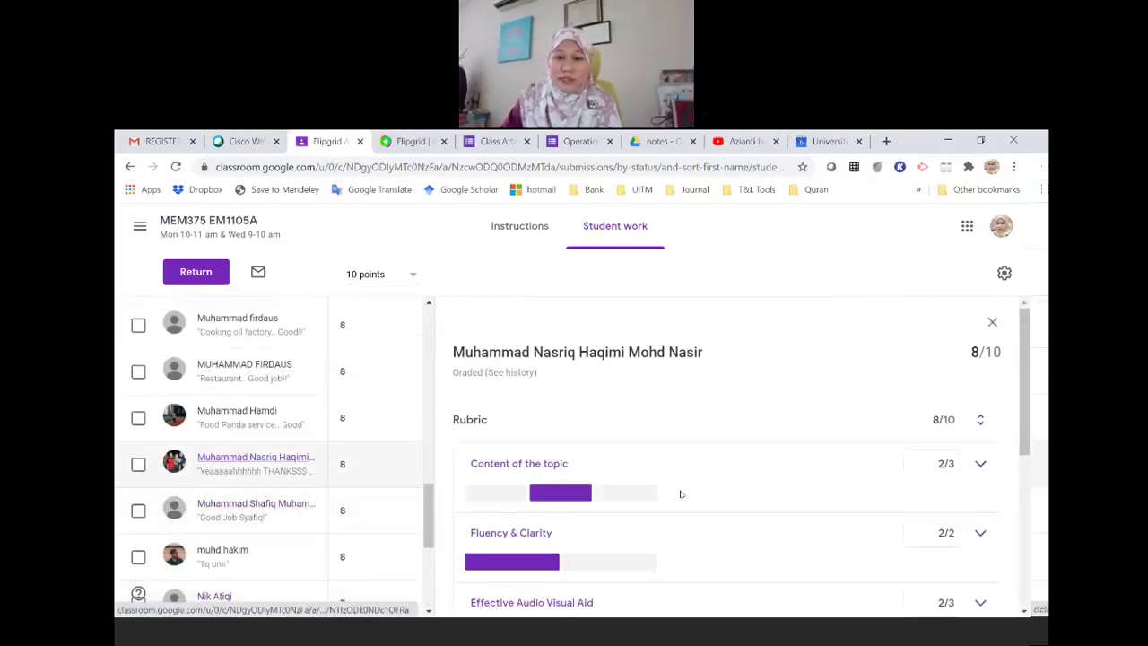
scroll(681, 494, down, 5)
scroll(780, 461, down, 5)
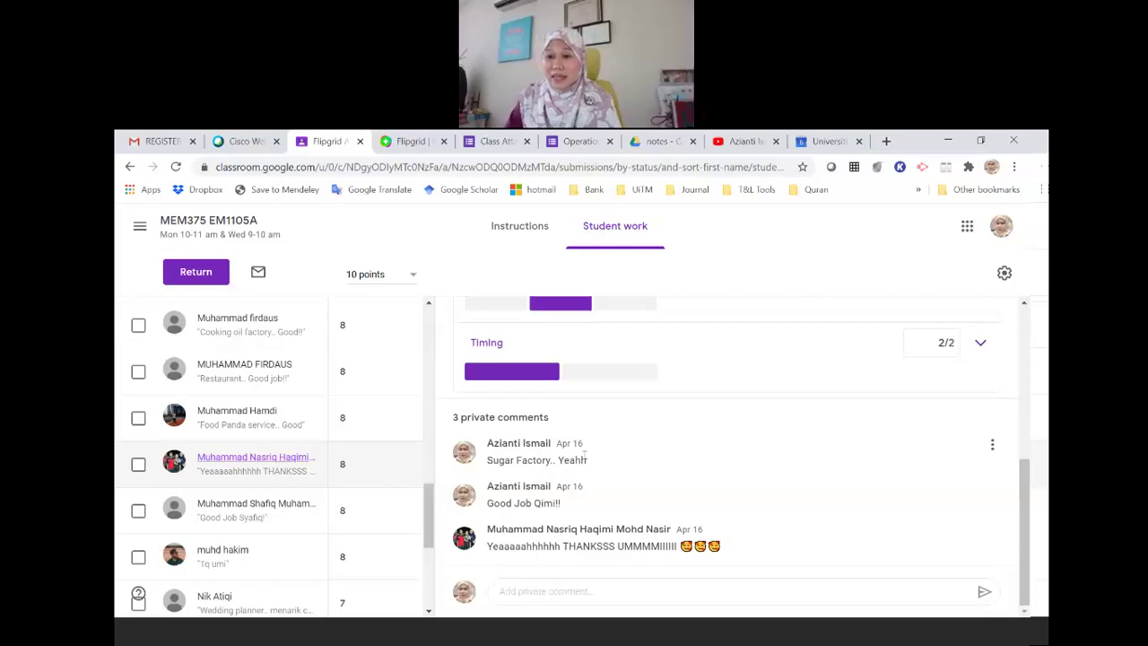
scroll(606, 461, up, 6)
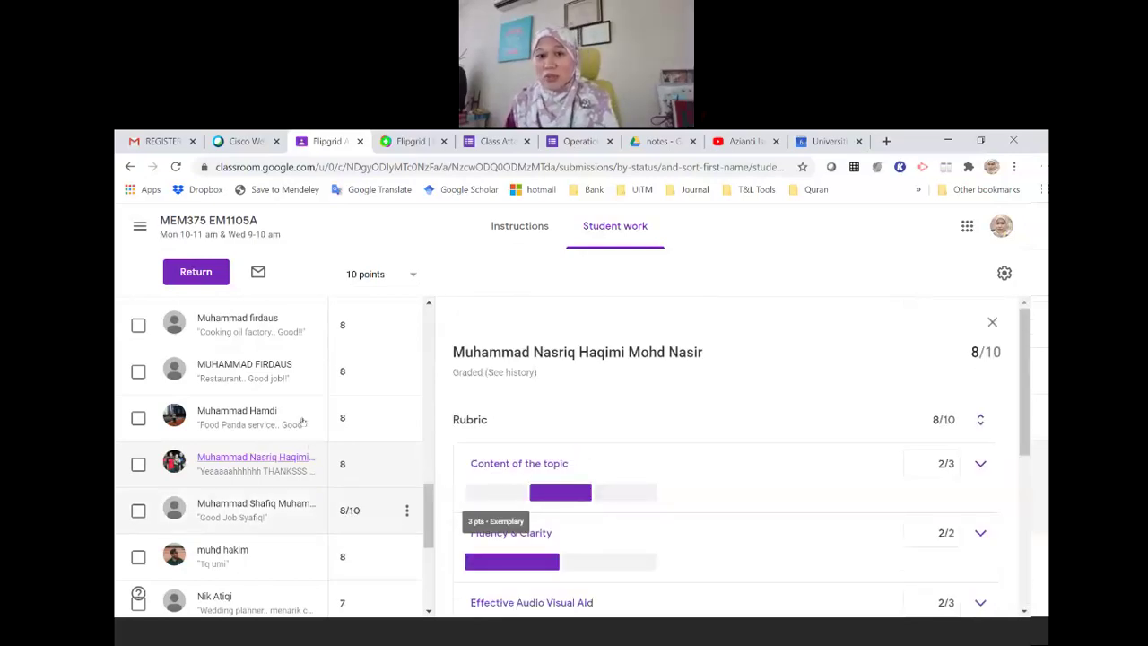
scroll(303, 422, up, 10)
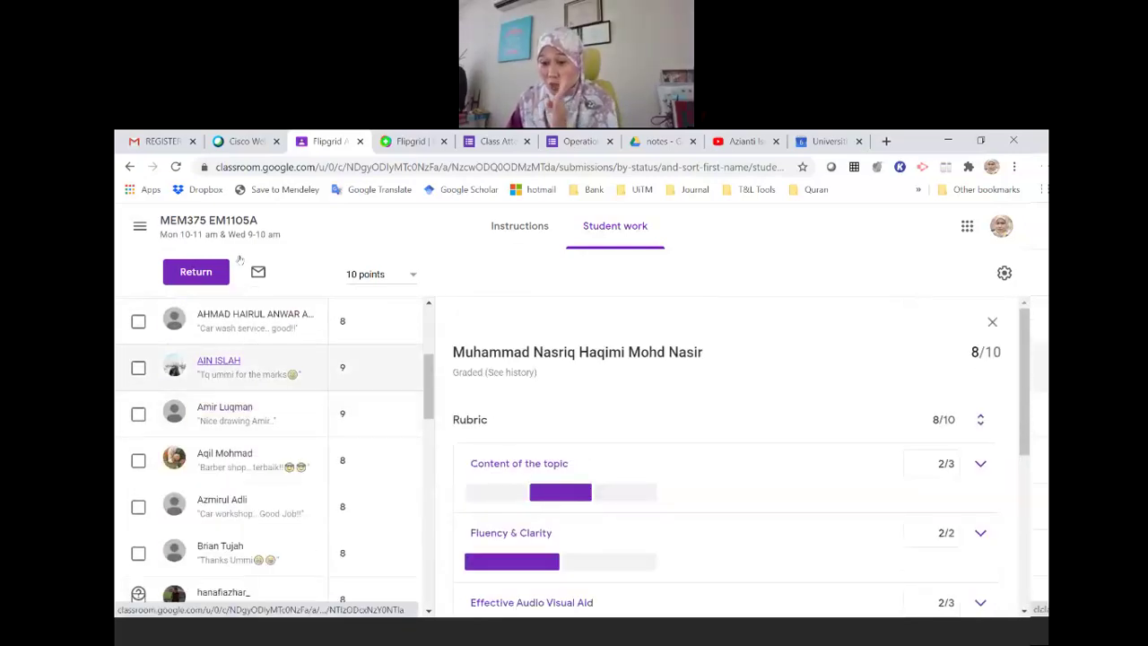
Switch to the Flipgrid assignment's instructions and open its attached rubric with 4 criteria
click(520, 240)
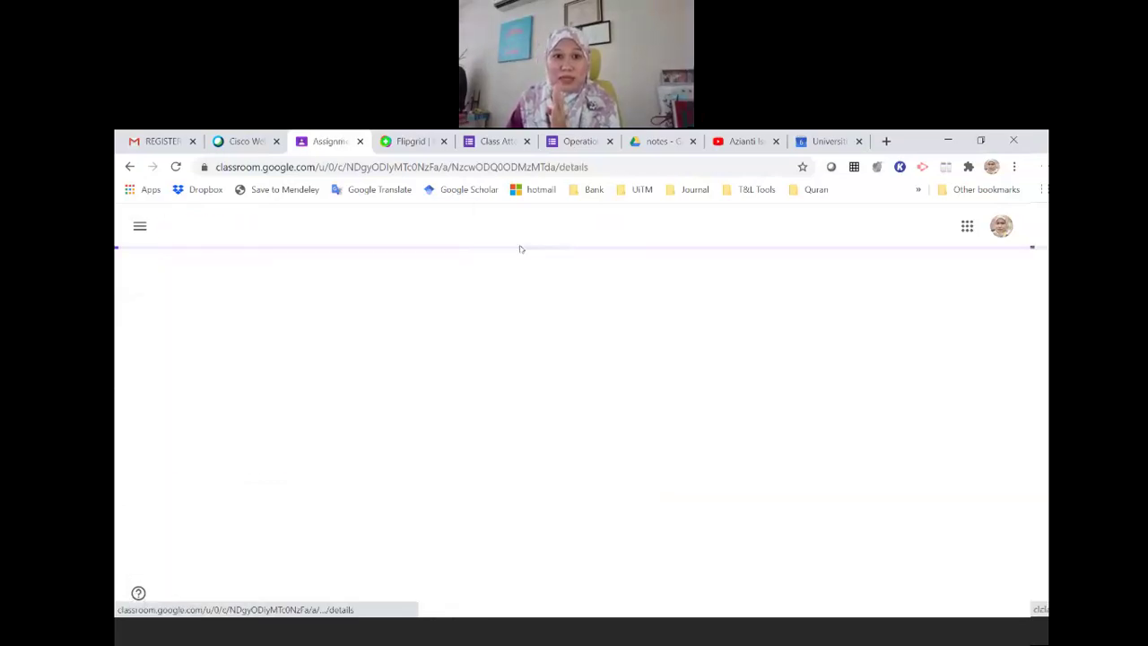
scroll(413, 390, down, 1)
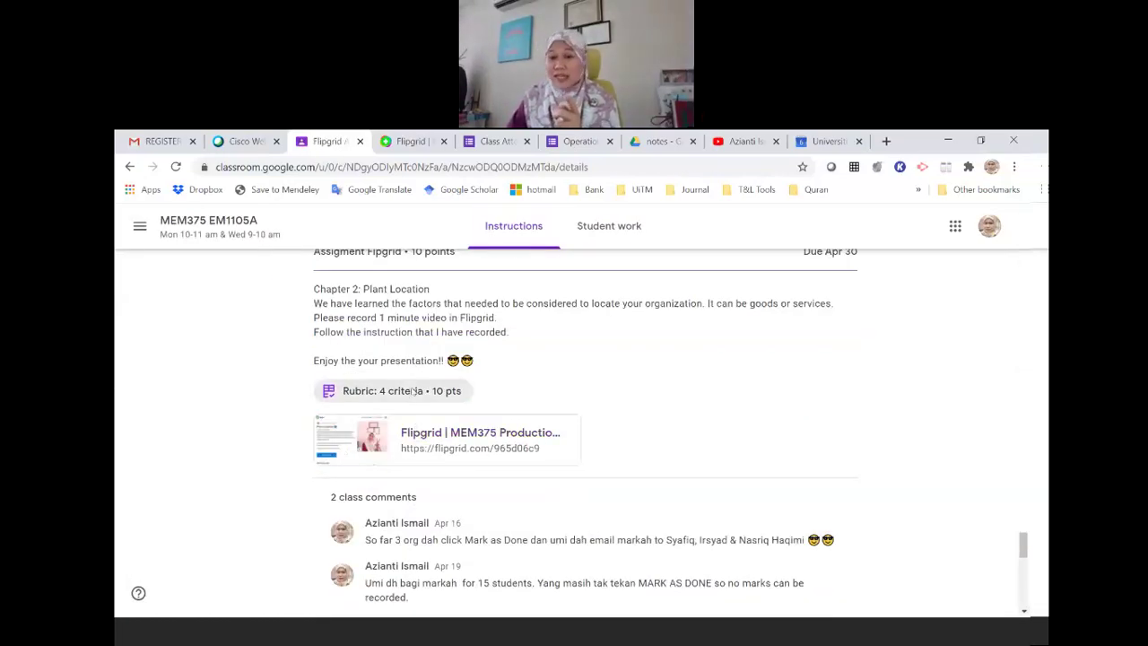
click(412, 390)
scroll(574, 367, down, 3)
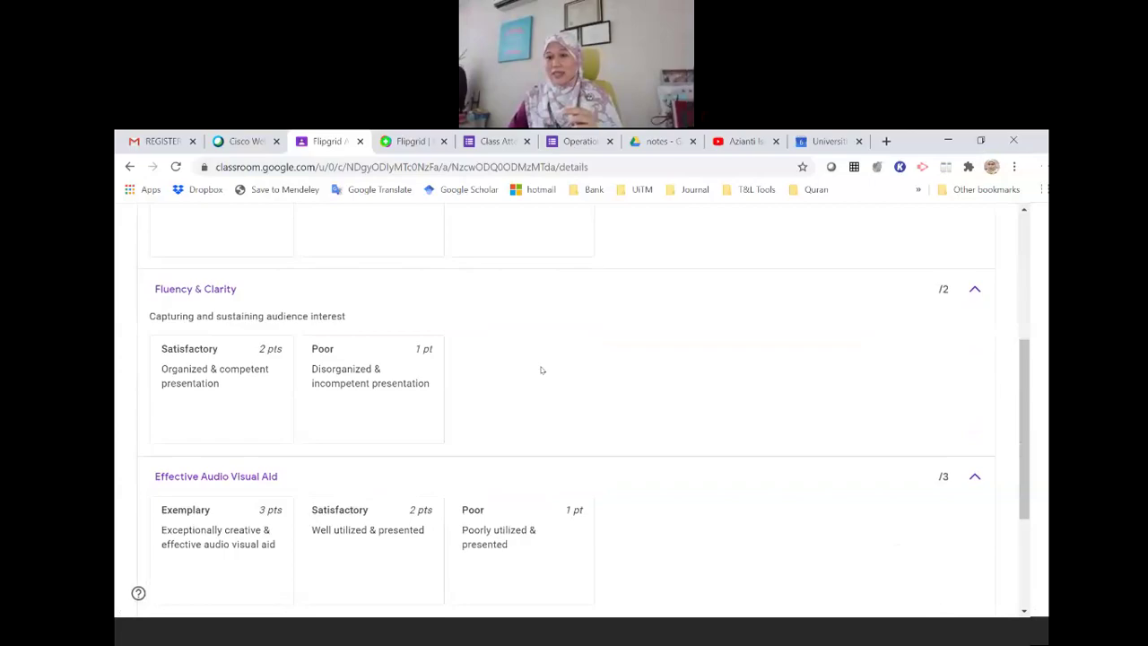
scroll(541, 370, up, 3)
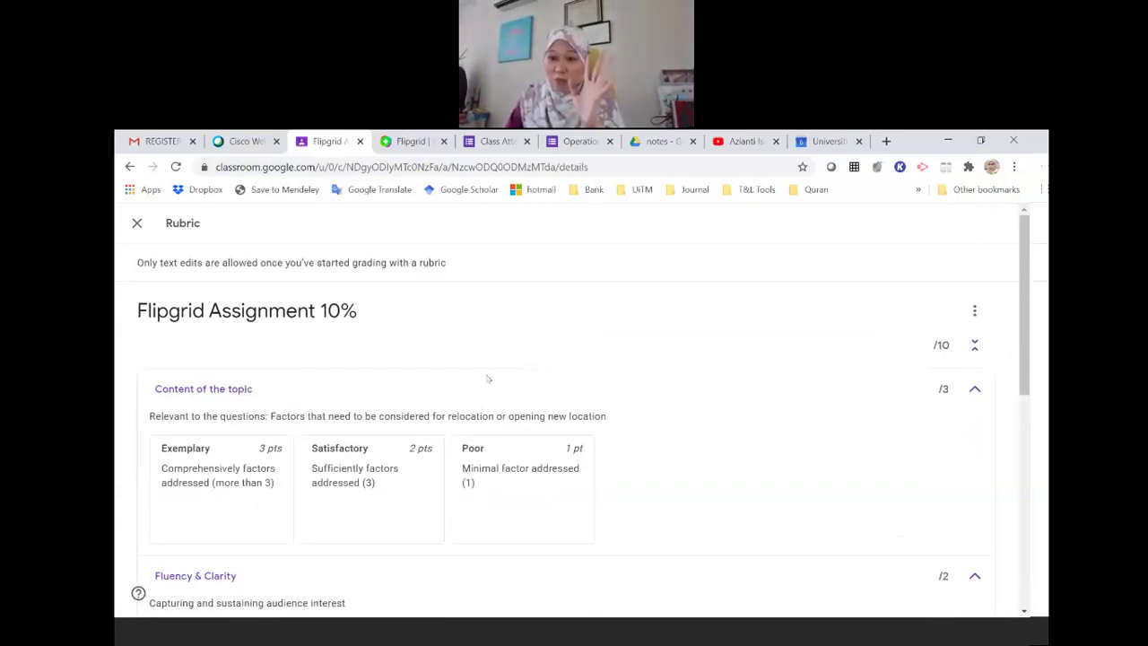
Review the level descriptions and points of every criterion from "Content of the topic" to "Timing", and close the rubric
scroll(365, 412, down, 1)
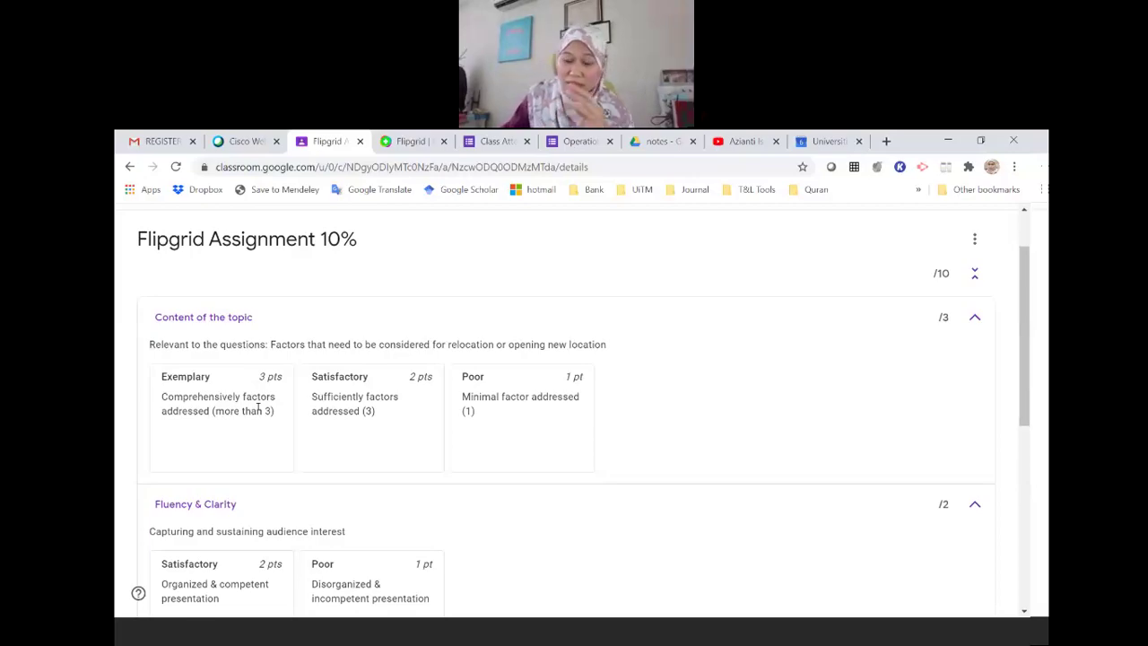
scroll(258, 408, down, 3)
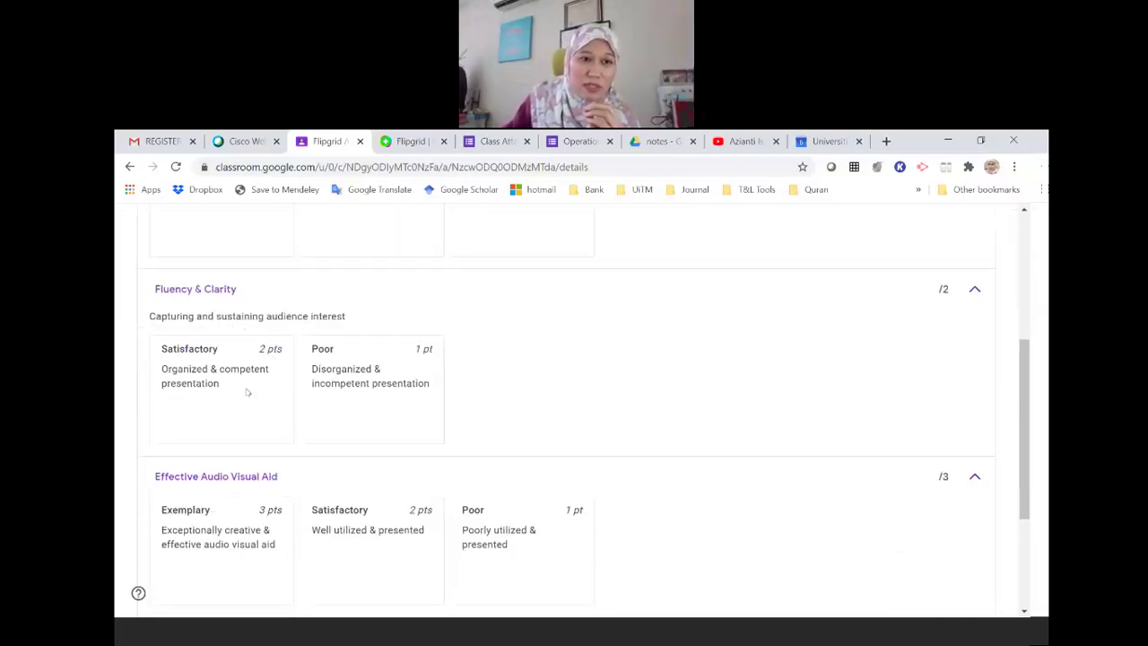
scroll(252, 393, down, 1)
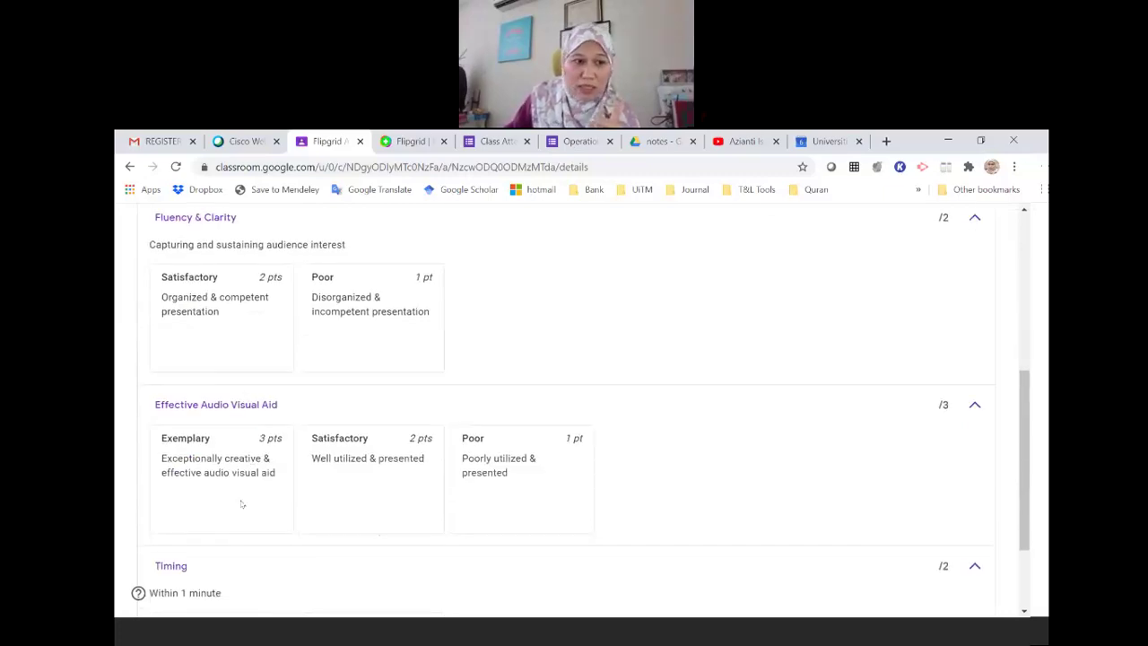
scroll(238, 451, down, 1)
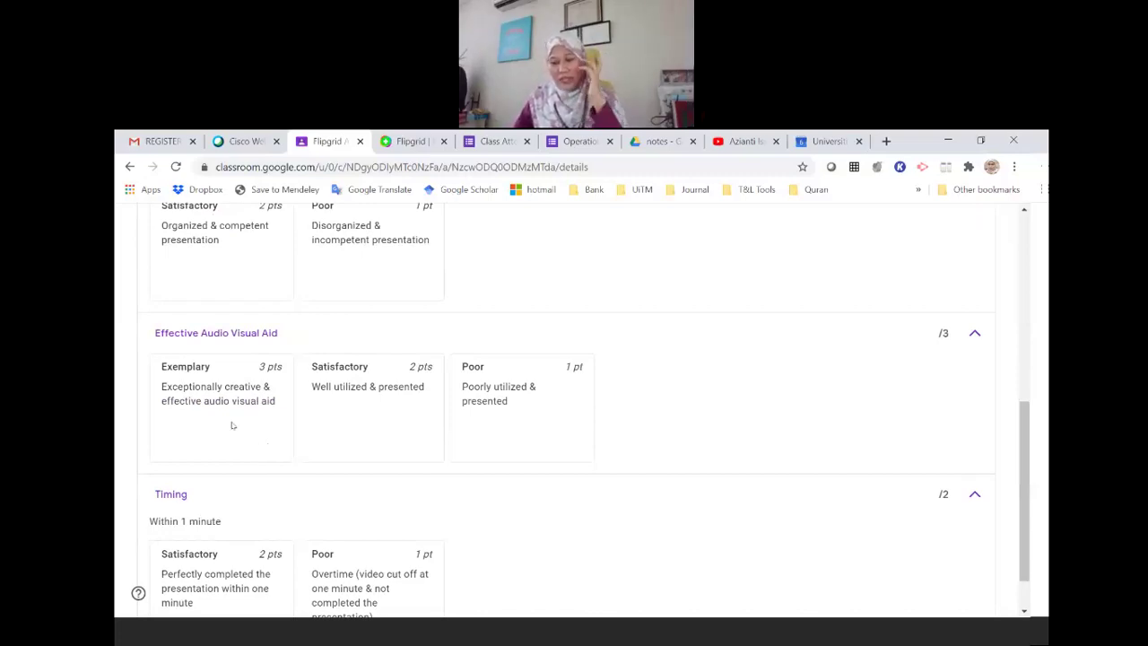
scroll(231, 425, down, 1)
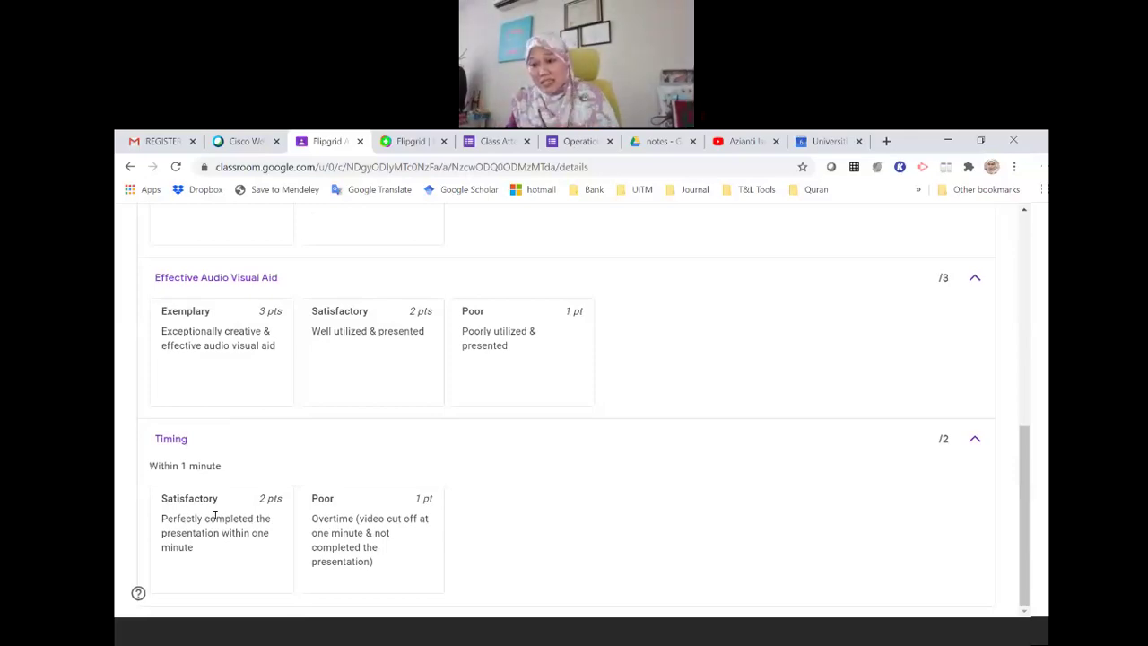
scroll(215, 516, up, 5)
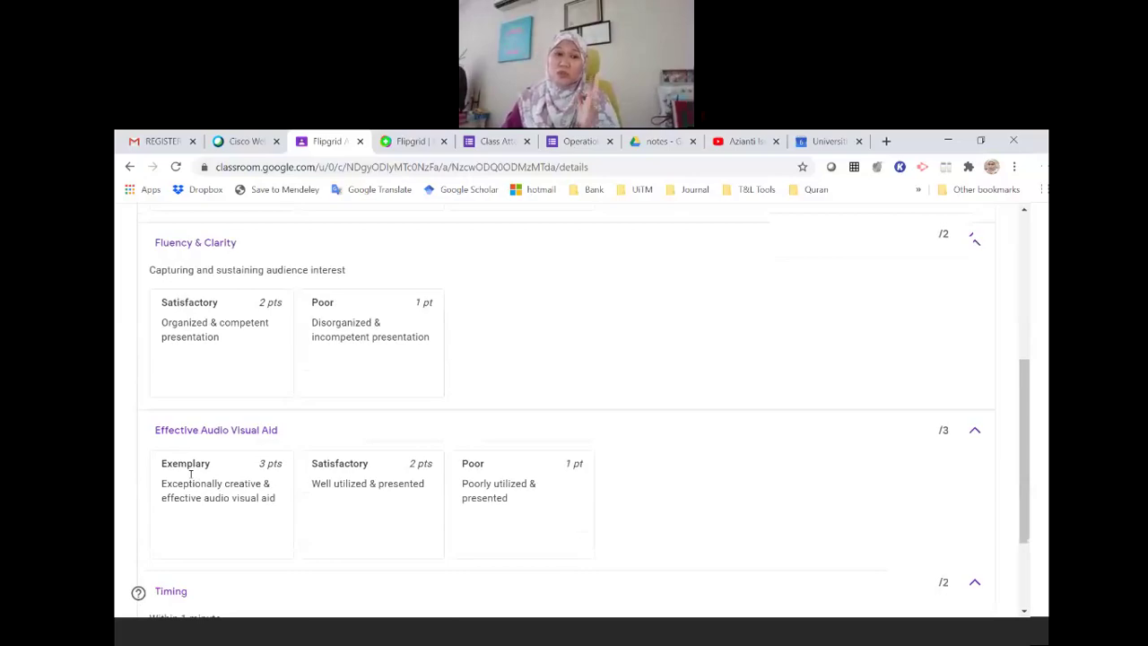
scroll(242, 452, up, 1)
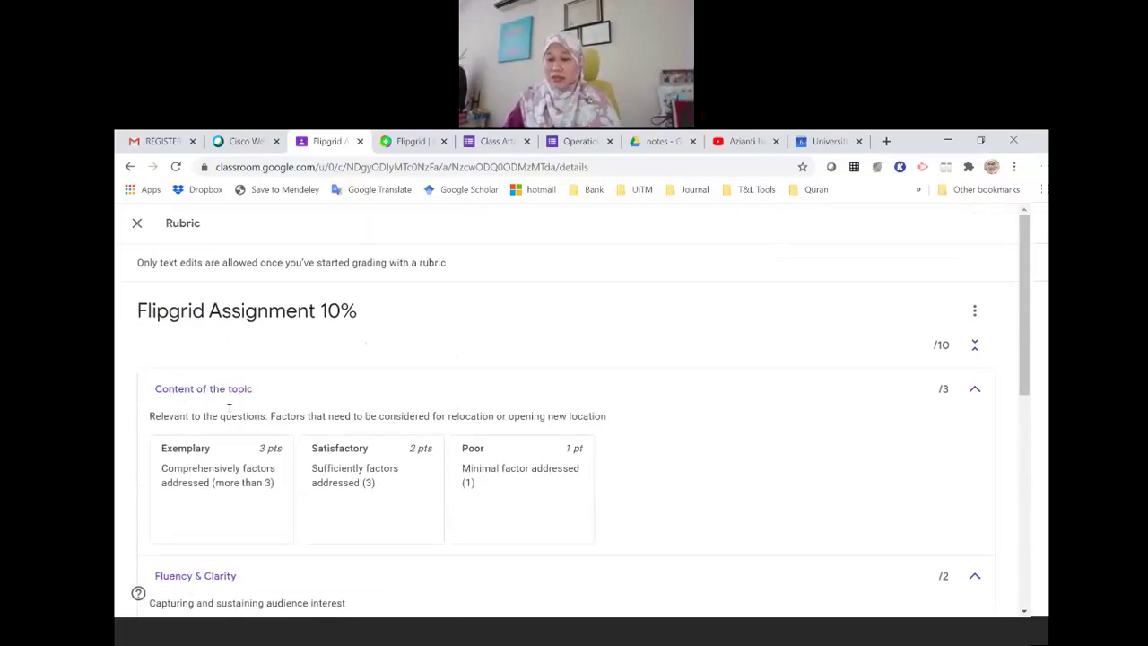
click(137, 224)
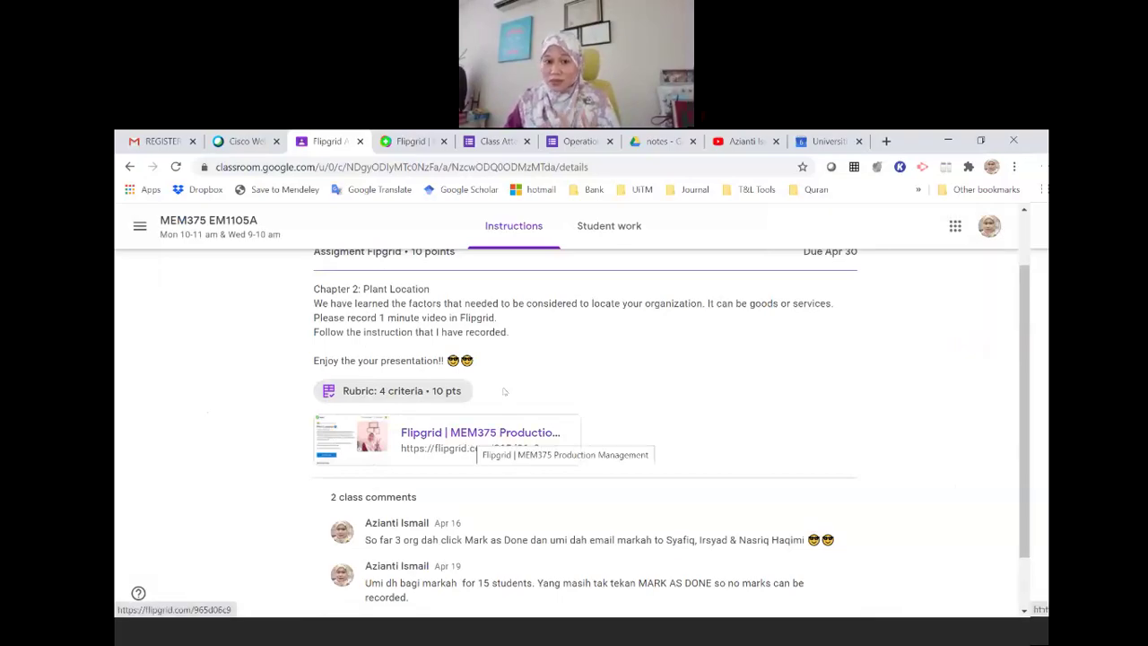
Return to the MEM375 EM1105A class's Classwork page and find the "Assignment 40%" topic
scroll(443, 344, up, 1)
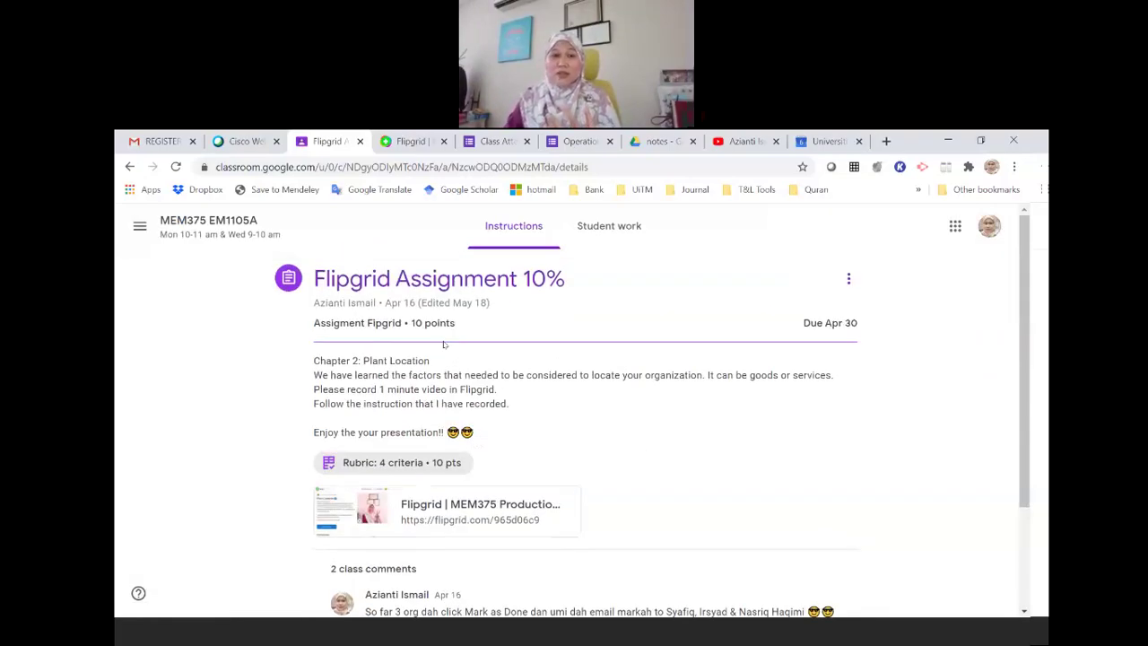
click(215, 225)
scroll(547, 377, down, 2)
scroll(520, 341, up, 2)
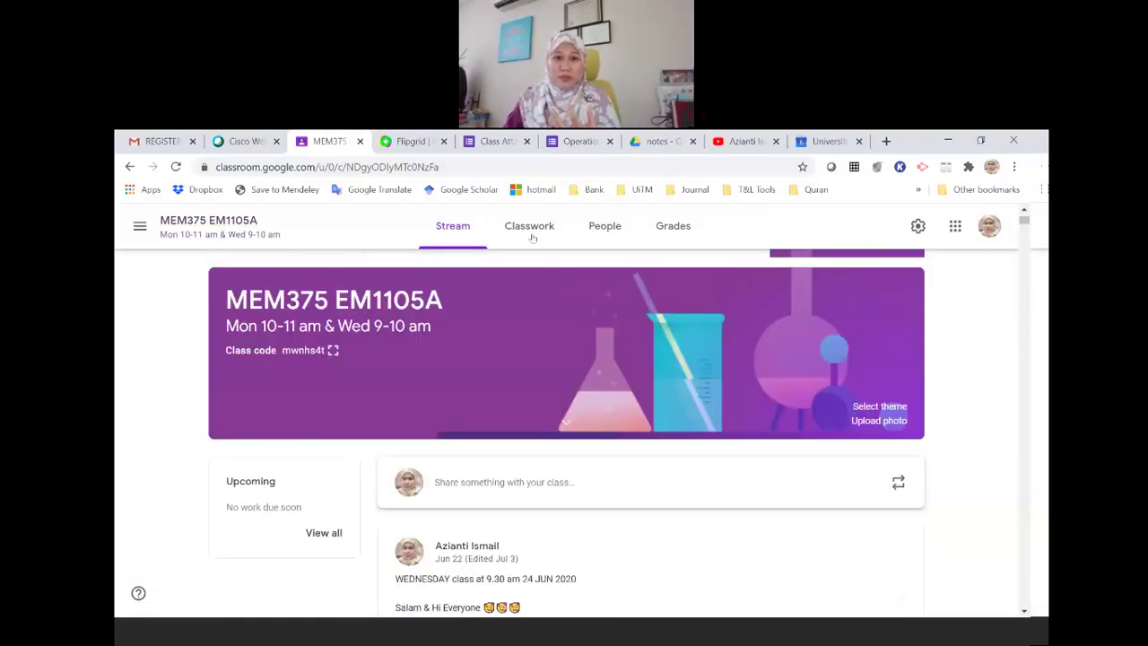
scroll(518, 431, down, 2)
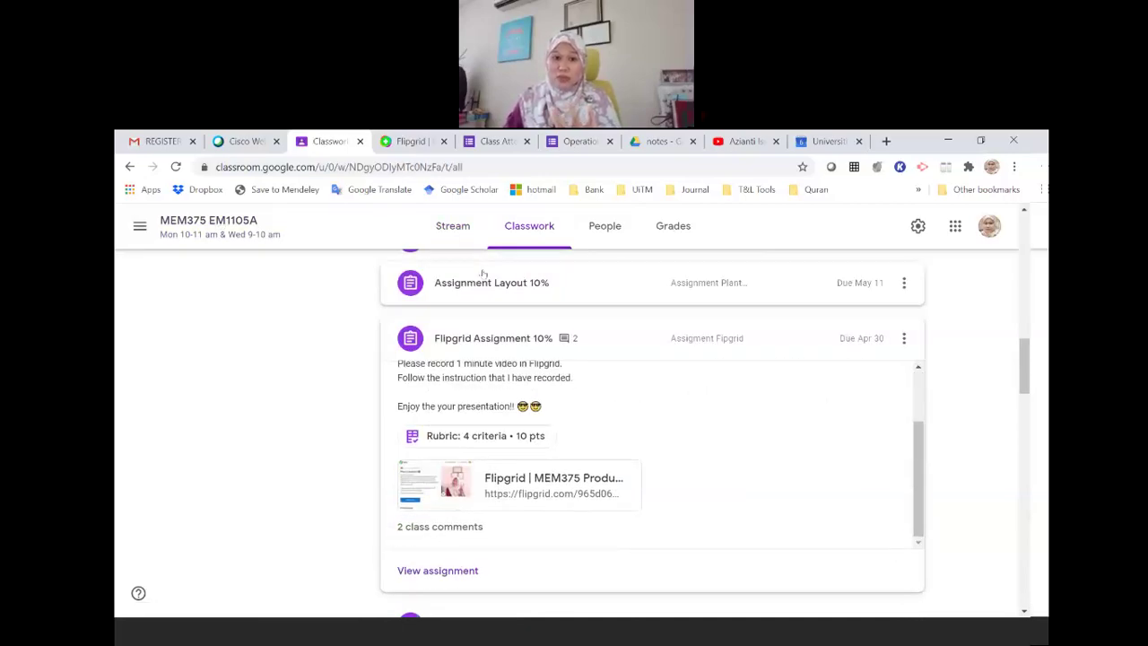
scroll(518, 357, up, 1)
scroll(518, 357, up, 2)
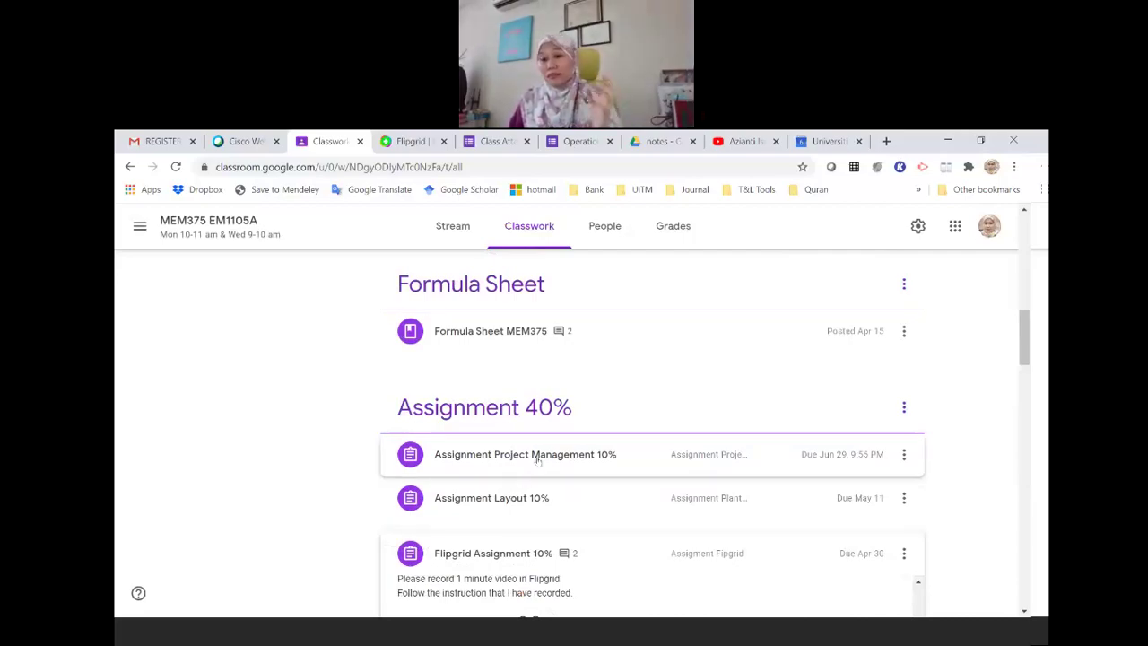
scroll(540, 487, down, 2)
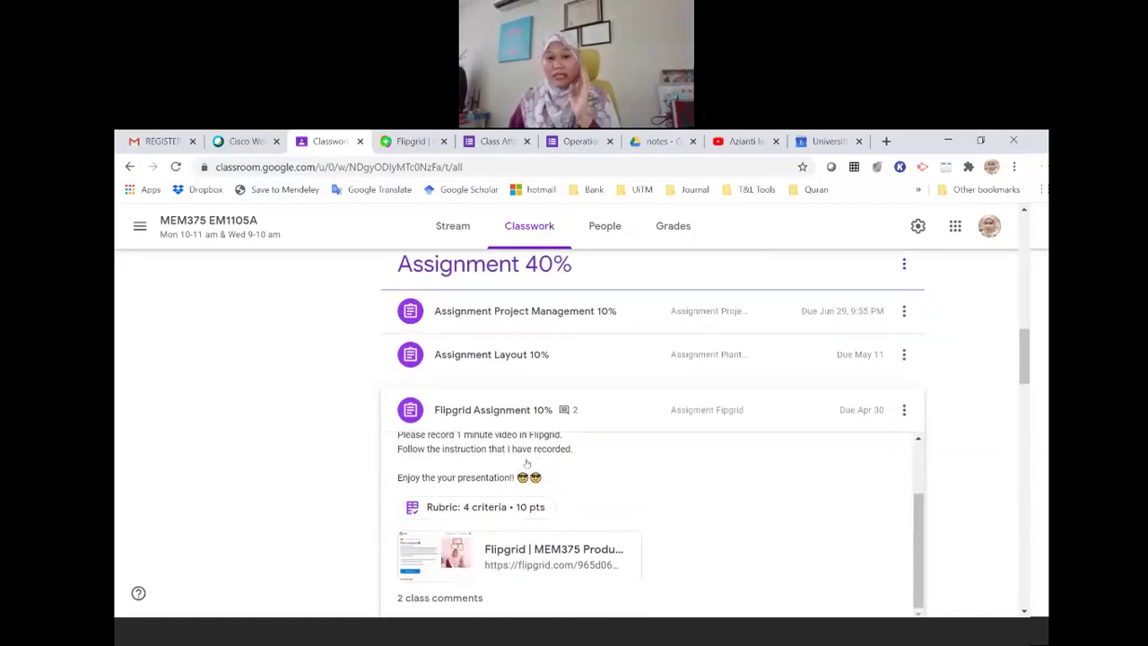
Collapse the Flipgrid Assignment 10%, expand the Padlet Assignment 10% to read its instructions, and open its rubric
click(599, 414)
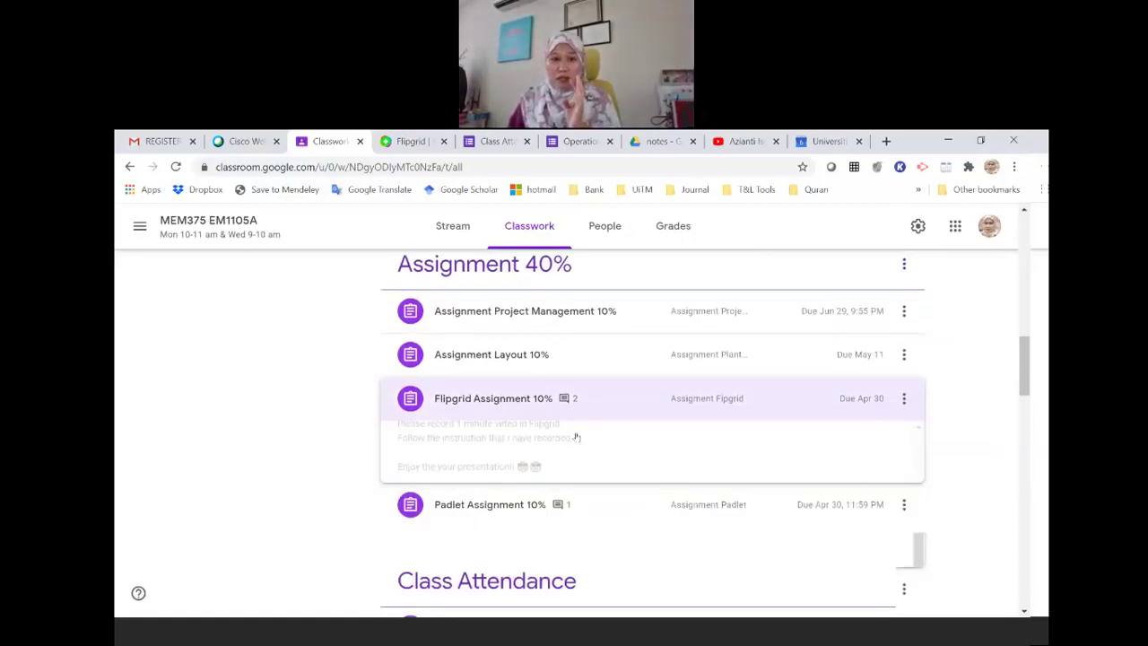
click(506, 448)
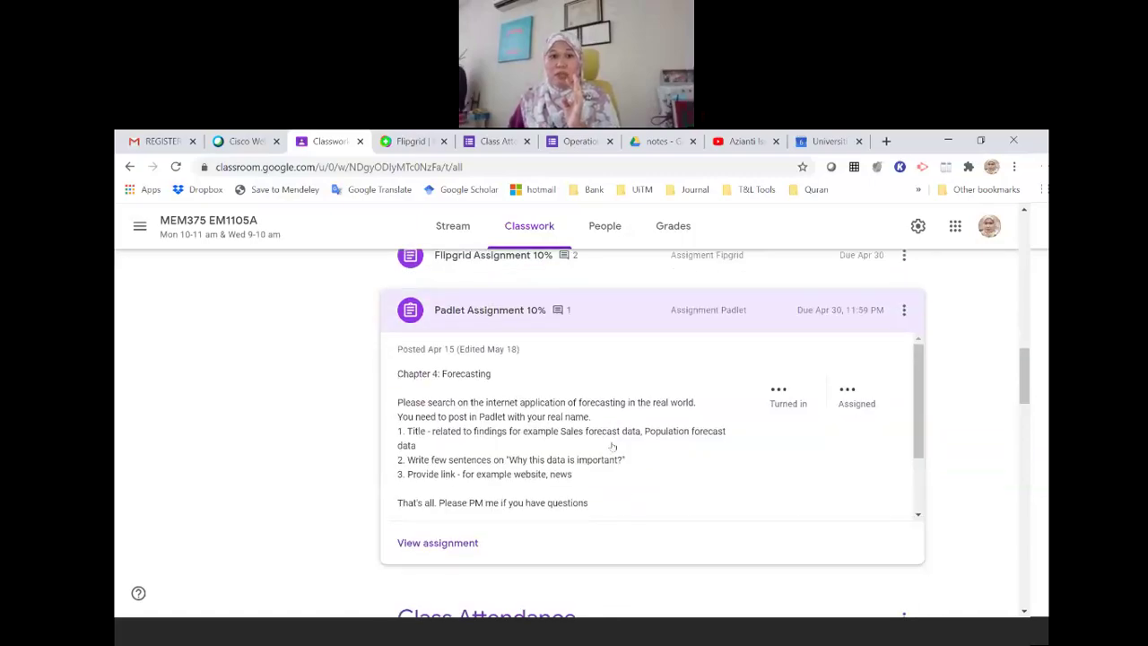
scroll(580, 417, down, 5)
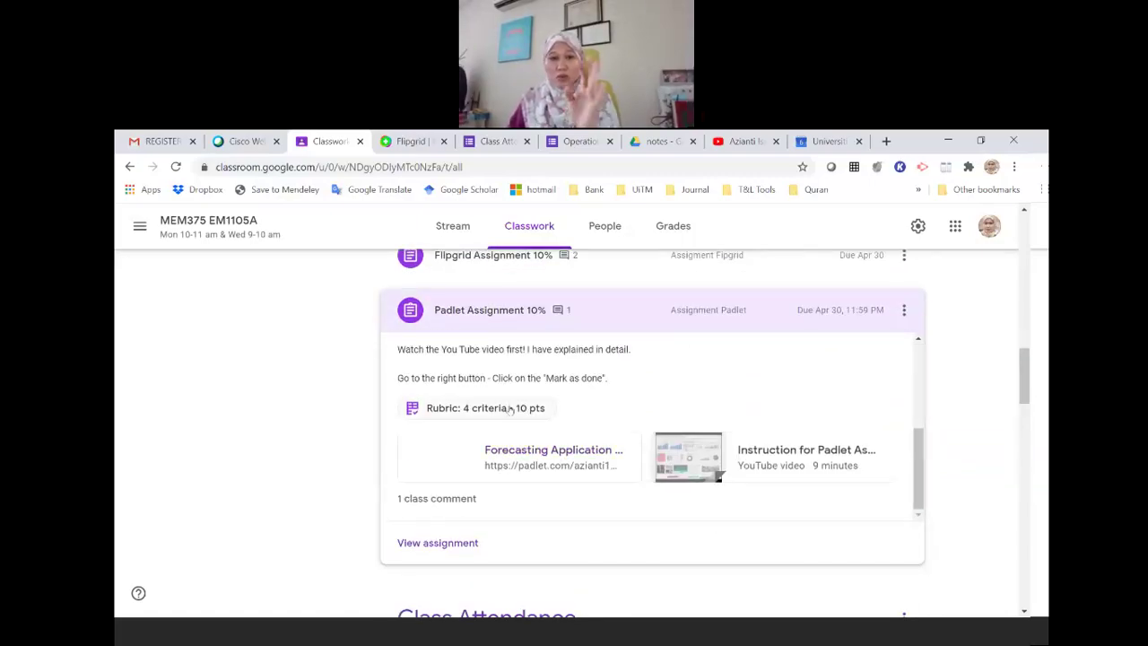
scroll(529, 454, up, 5)
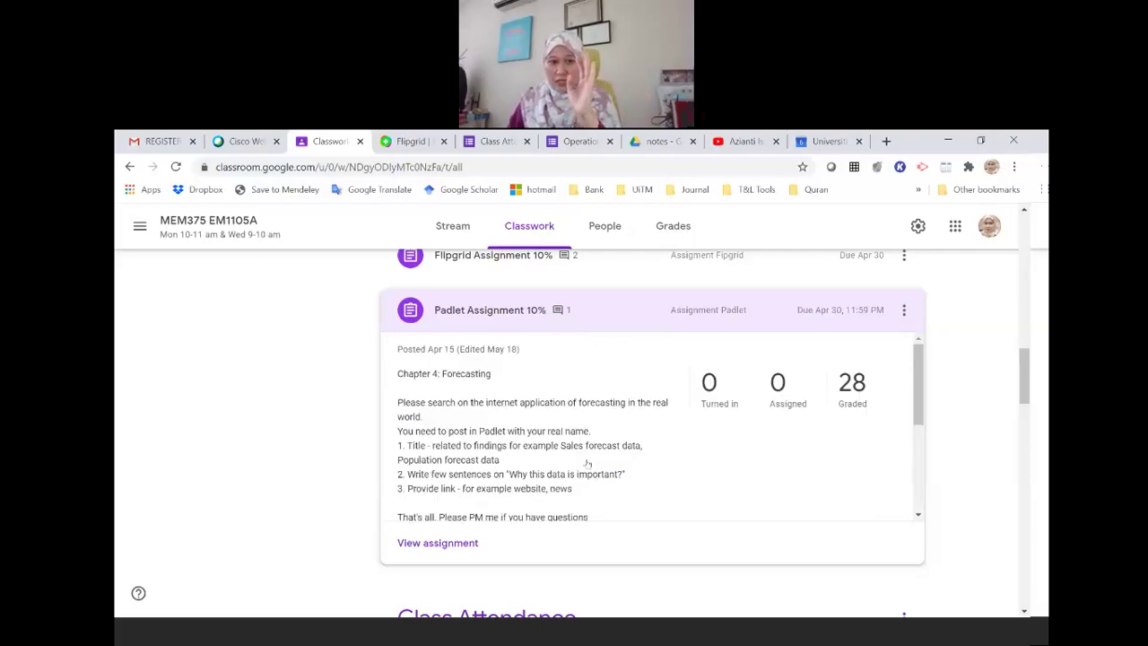
scroll(587, 463, down, 5)
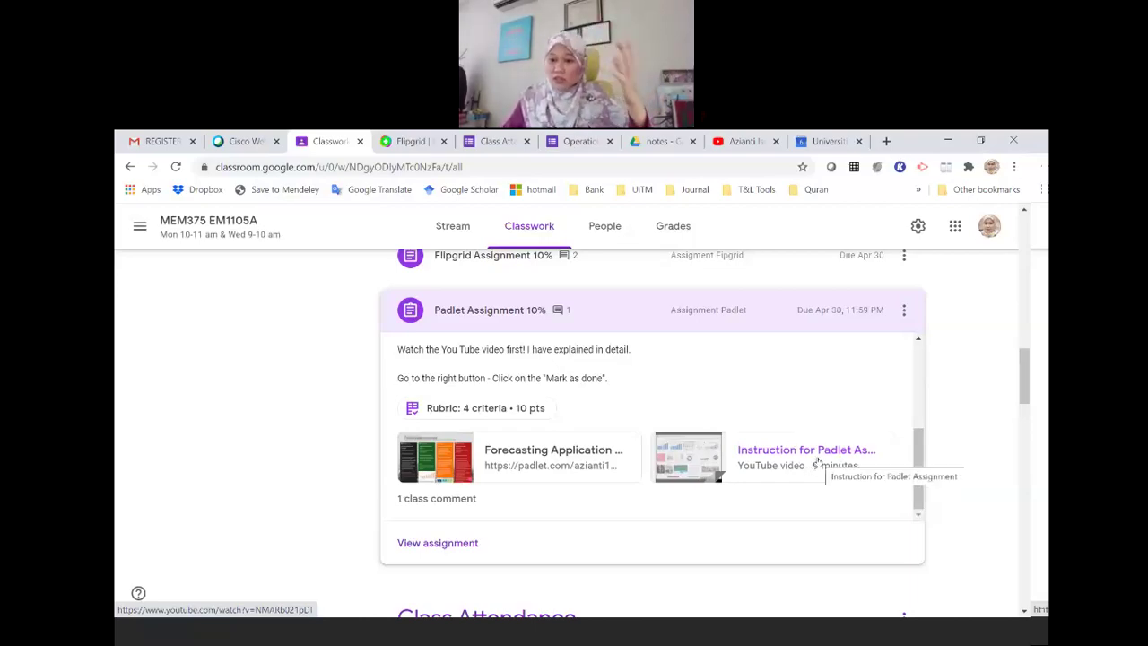
click(484, 408)
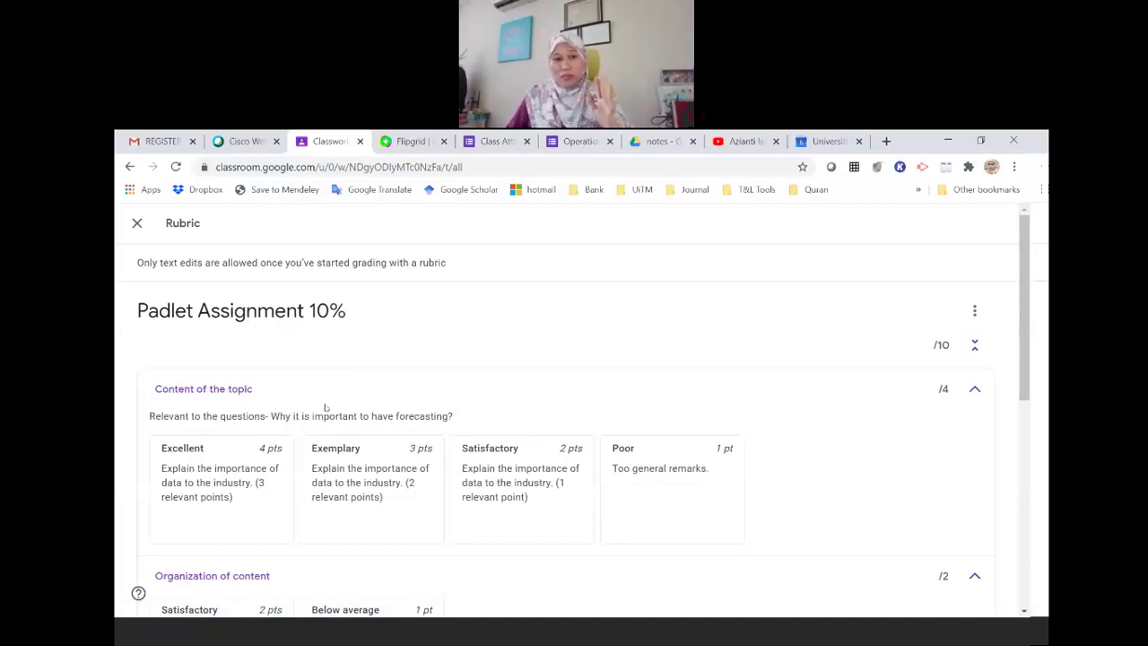
Review the level descriptions and points of the Padlet rubric's criteria from "Content of the topic" to "Link of the sources", and close the rubric
scroll(302, 332, down, 3)
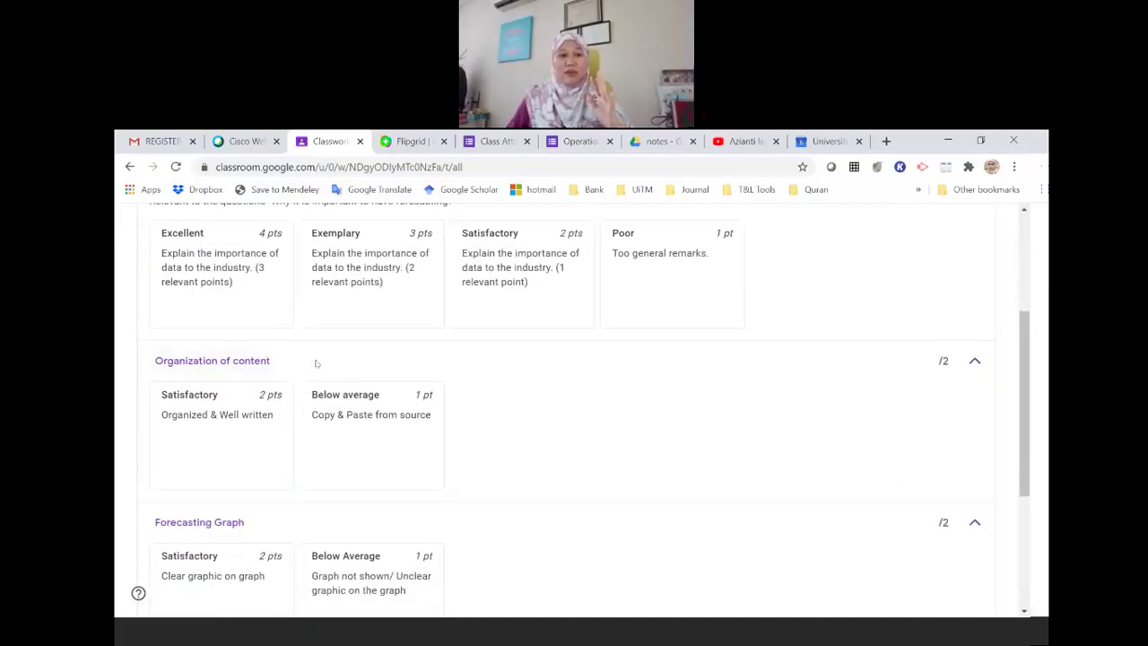
scroll(307, 377, down, 1)
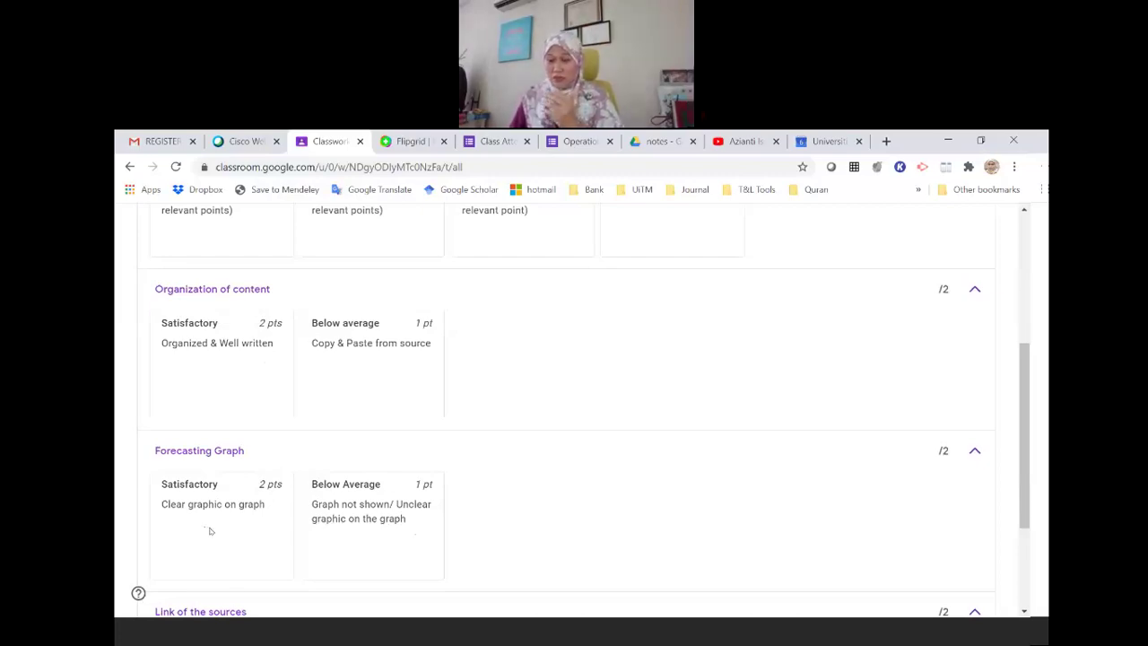
scroll(210, 532, down, 2)
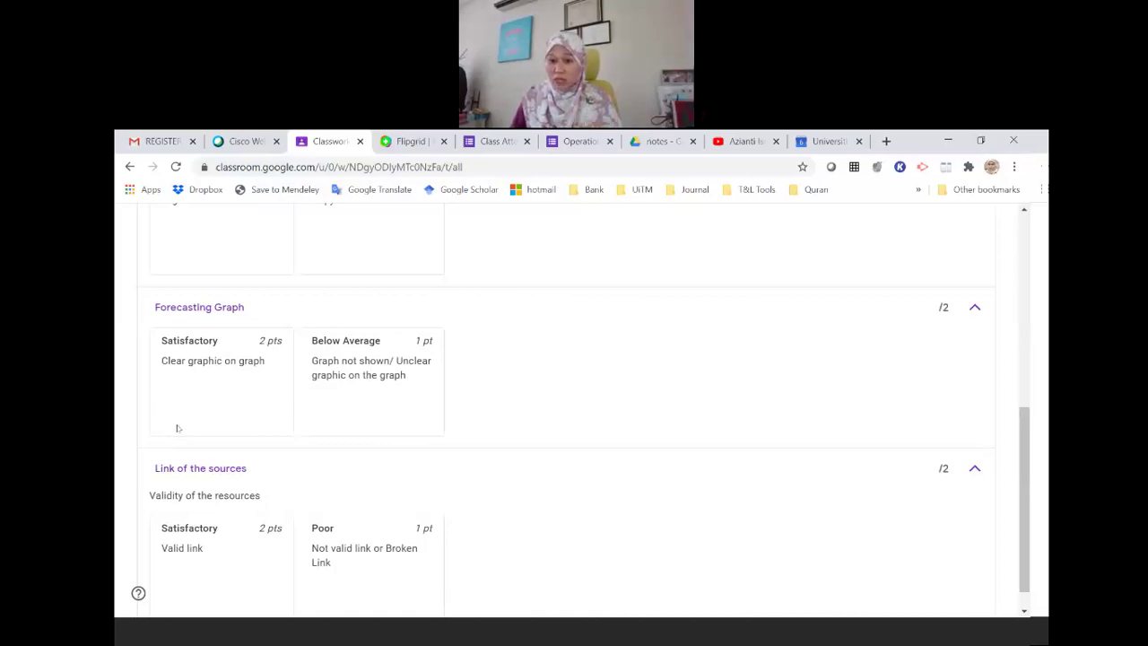
scroll(155, 427, down, 1)
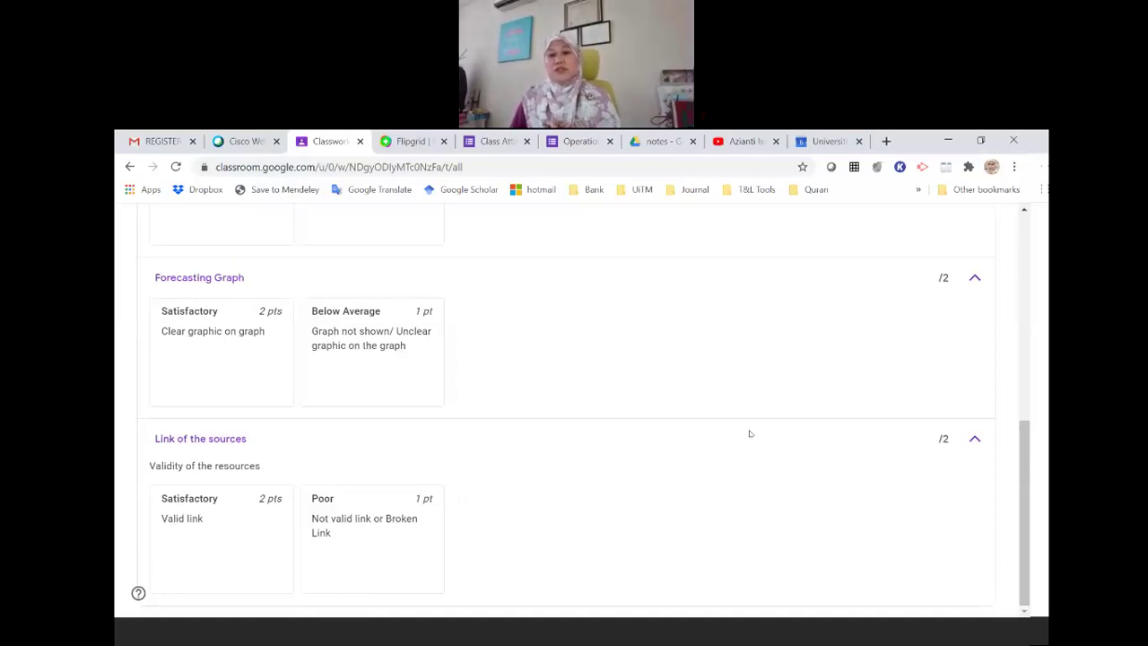
scroll(750, 434, up, 10)
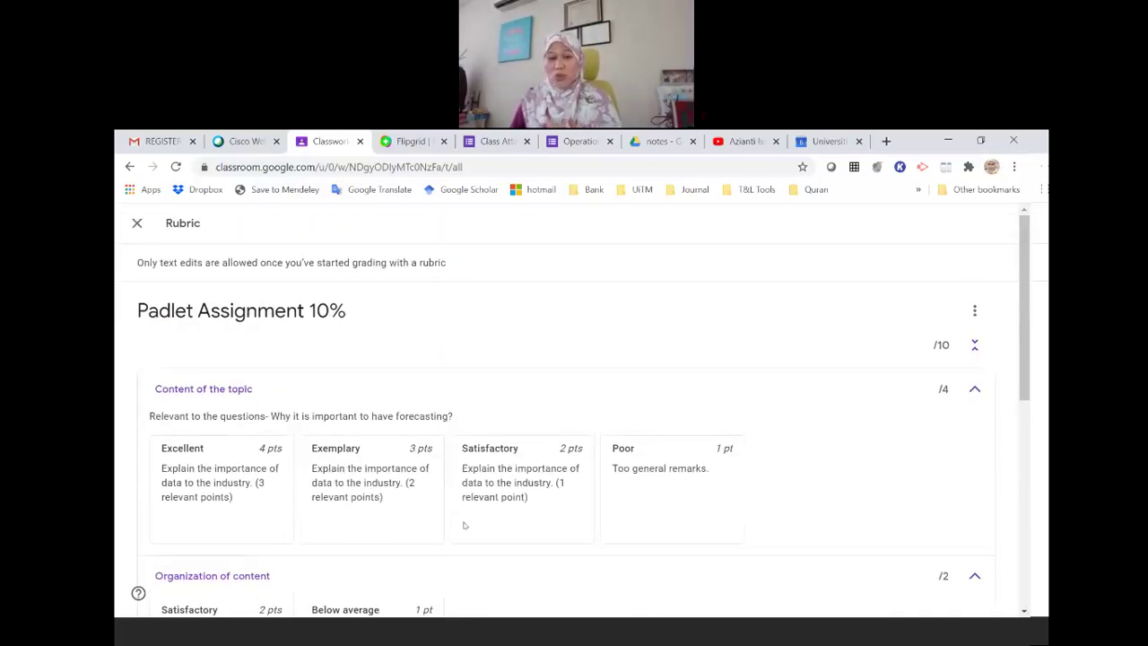
scroll(464, 525, down, 2)
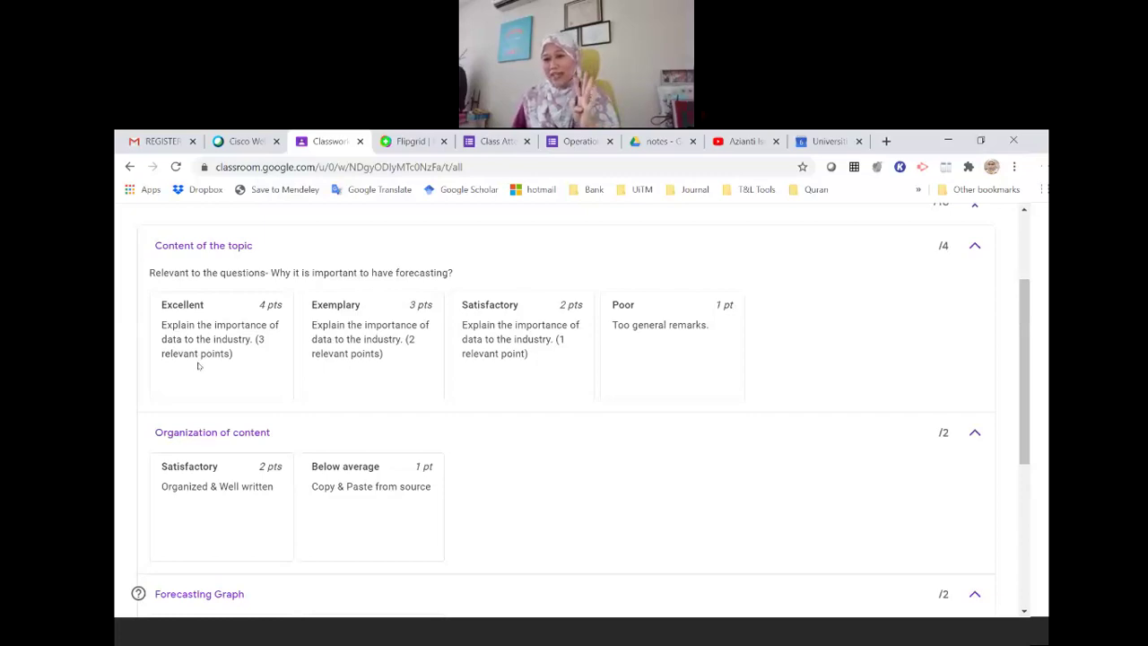
scroll(394, 403, down, 1)
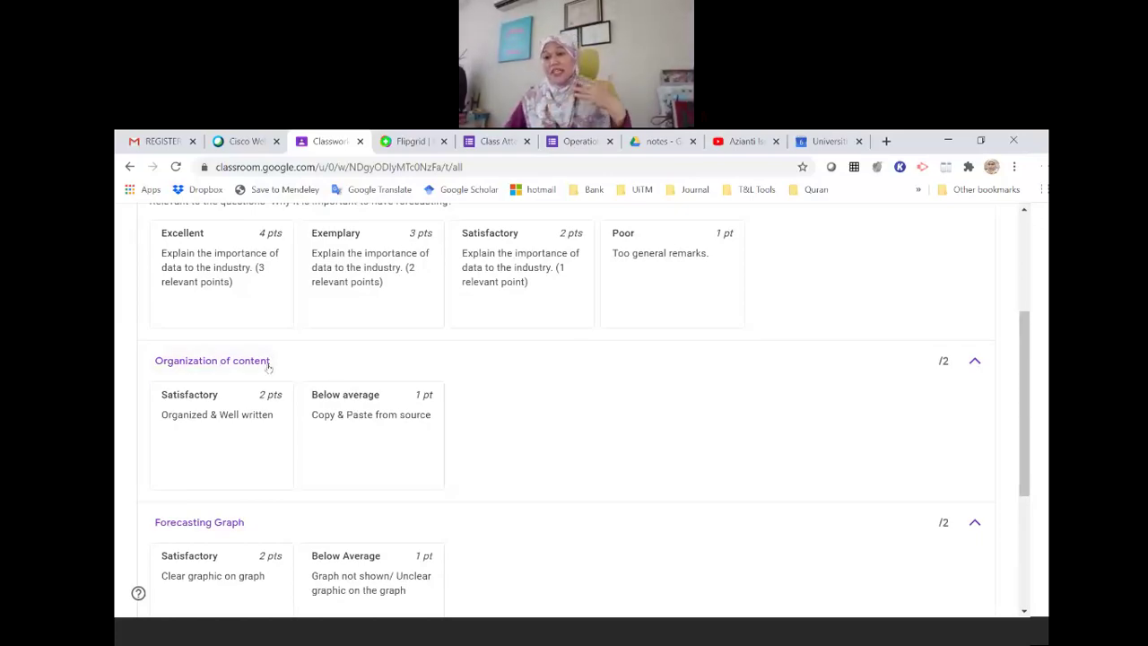
scroll(267, 368, up, 3)
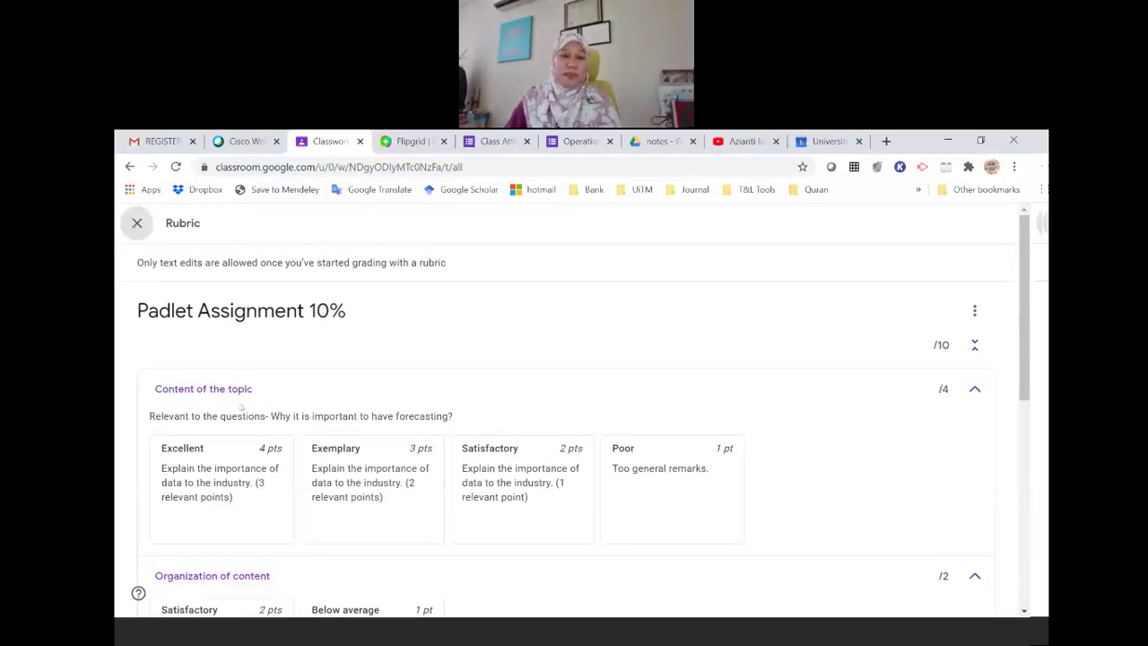
click(137, 222)
Look over the Padlet Assignment 10% instructions and attachments on the Classwork page, and open its graded submissions
scroll(775, 413, up, 3)
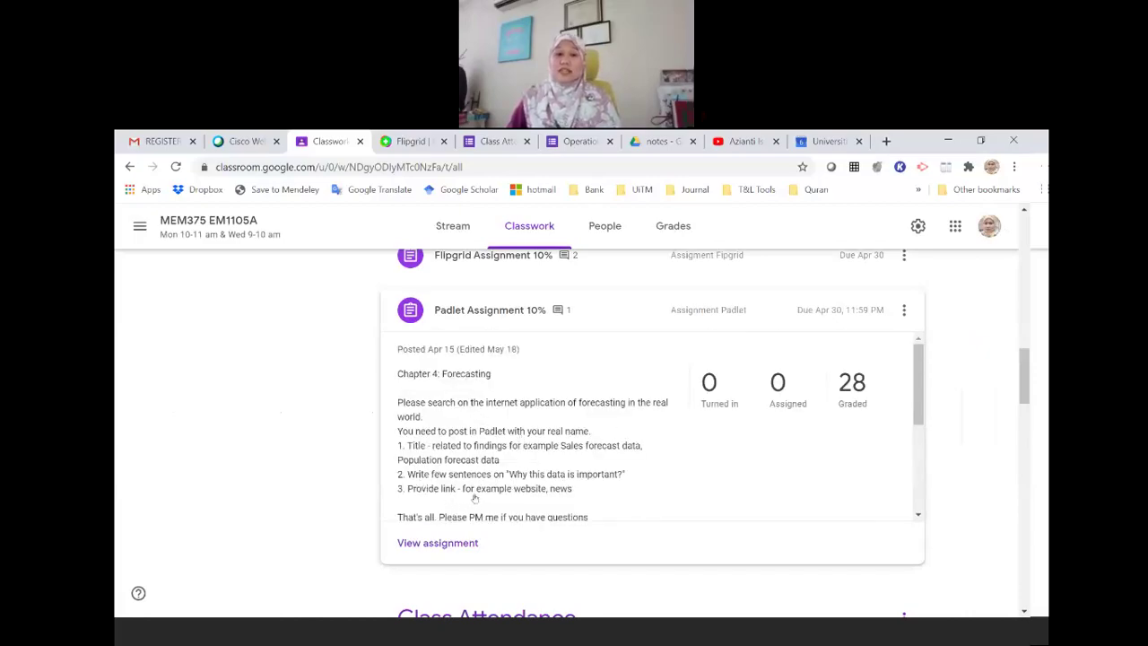
scroll(566, 488, down, 3)
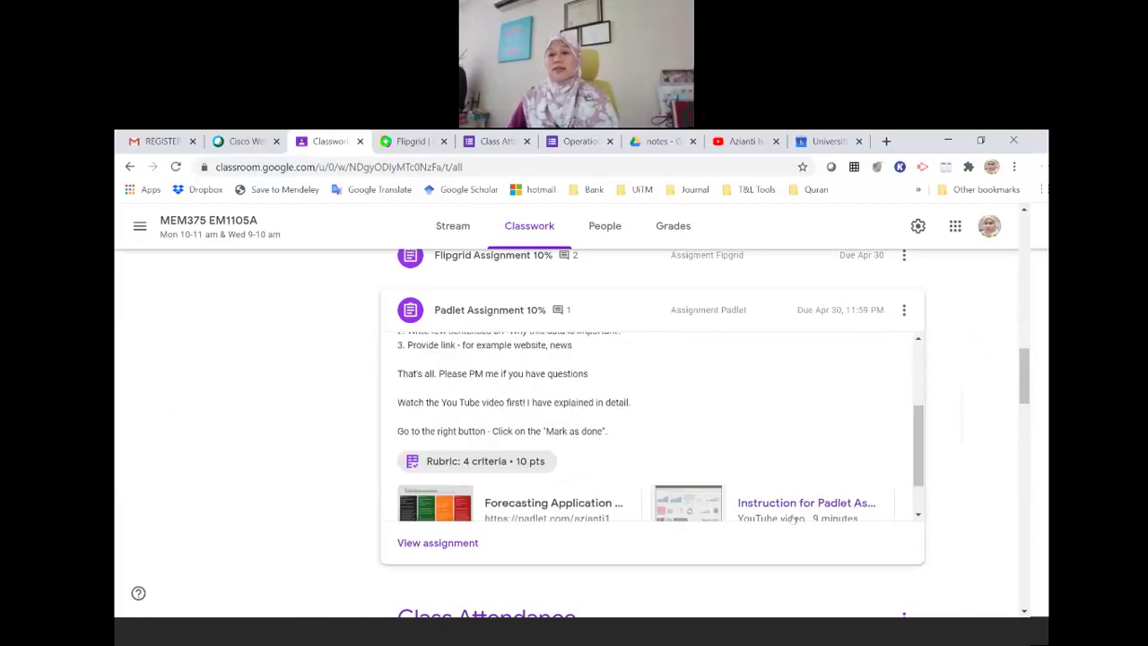
scroll(776, 464, up, 5)
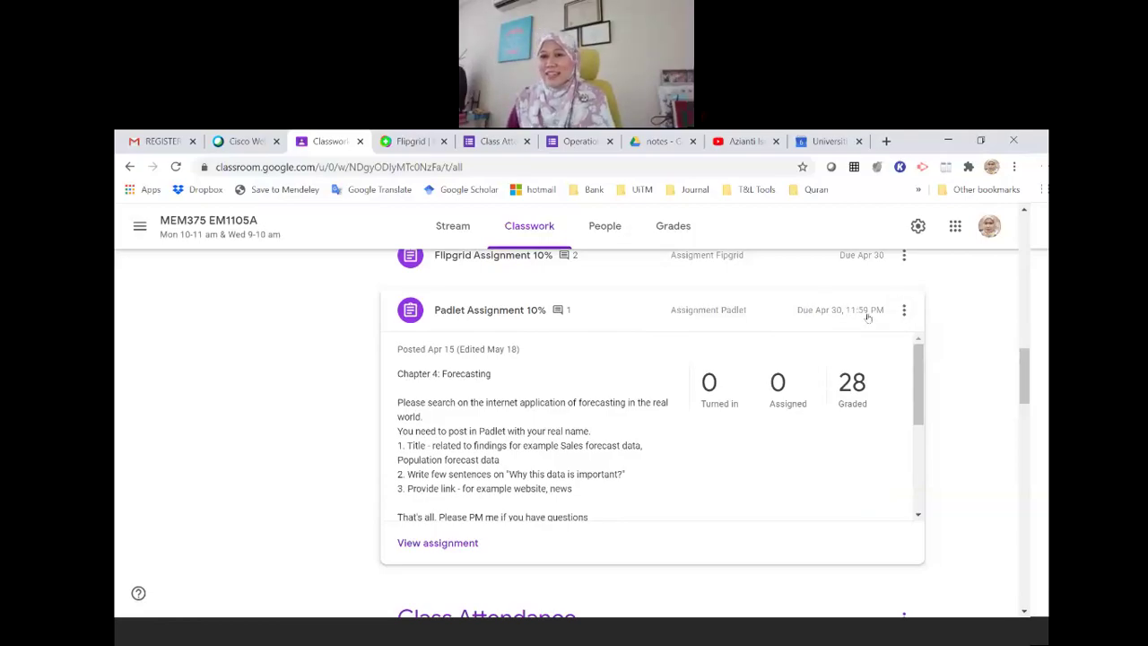
click(852, 384)
Examine the students' grades, comments and submission cards for the Padlet Assignment 10%
scroll(376, 424, down, 5)
scroll(376, 425, down, 6)
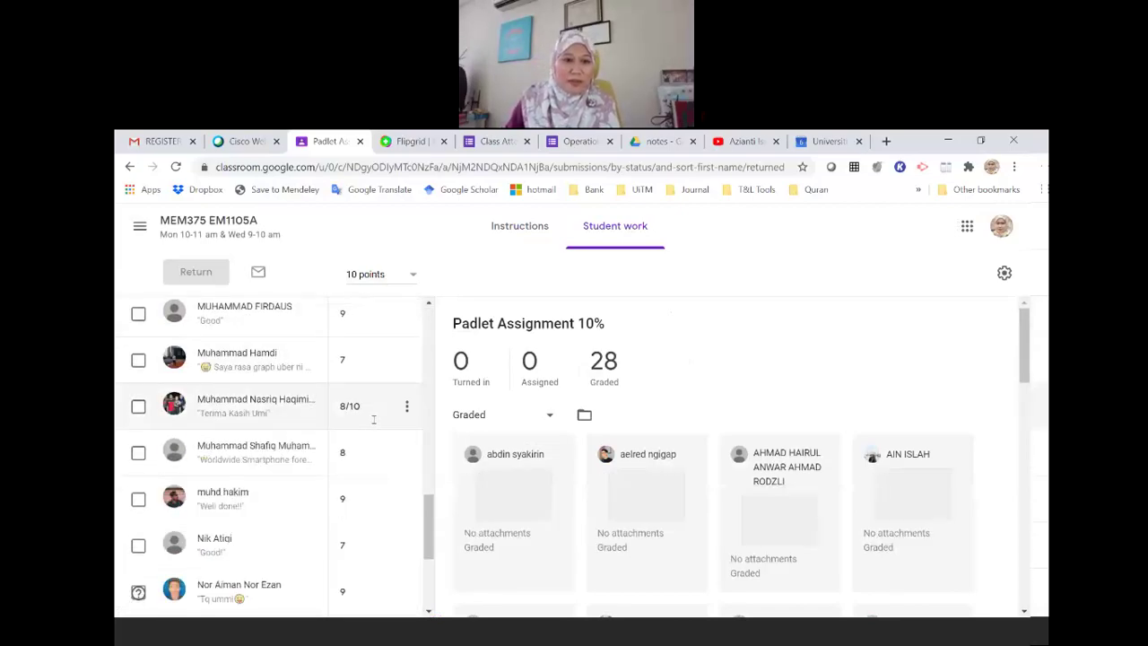
scroll(373, 419, down, 3)
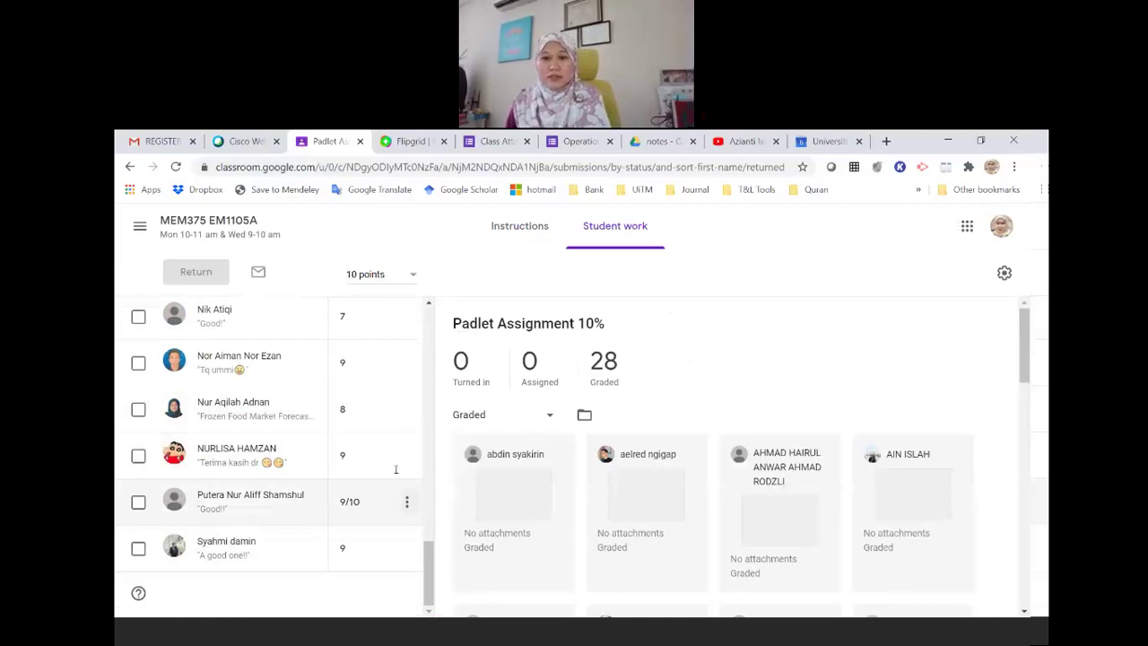
scroll(668, 439, down, 8)
scroll(657, 427, down, 3)
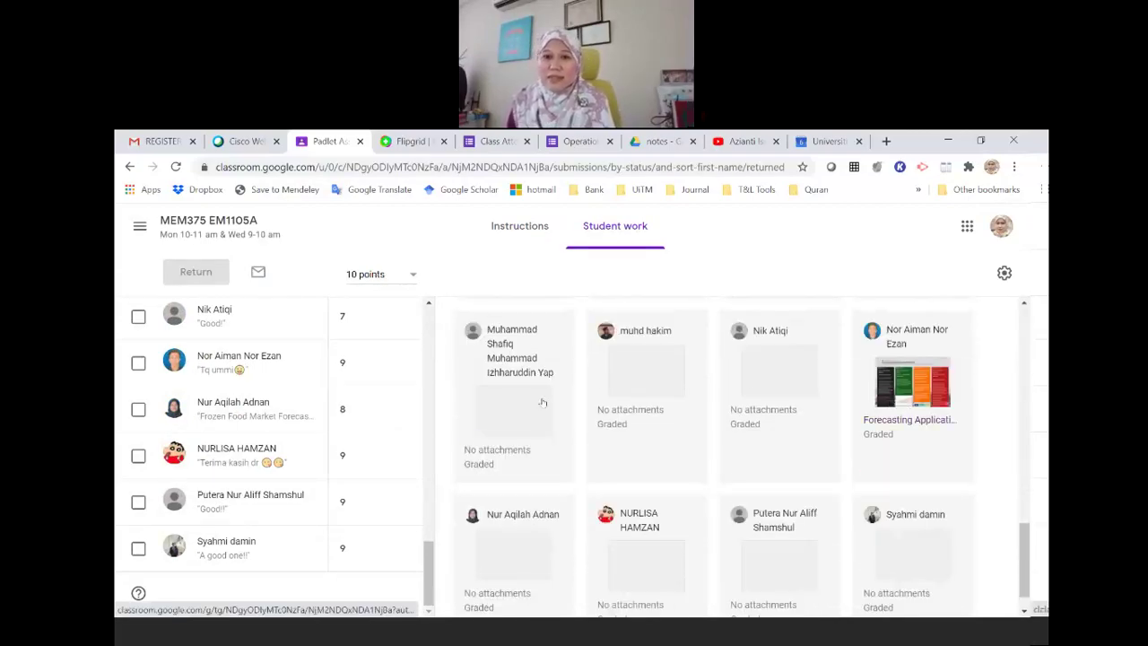
scroll(628, 422, up, 10)
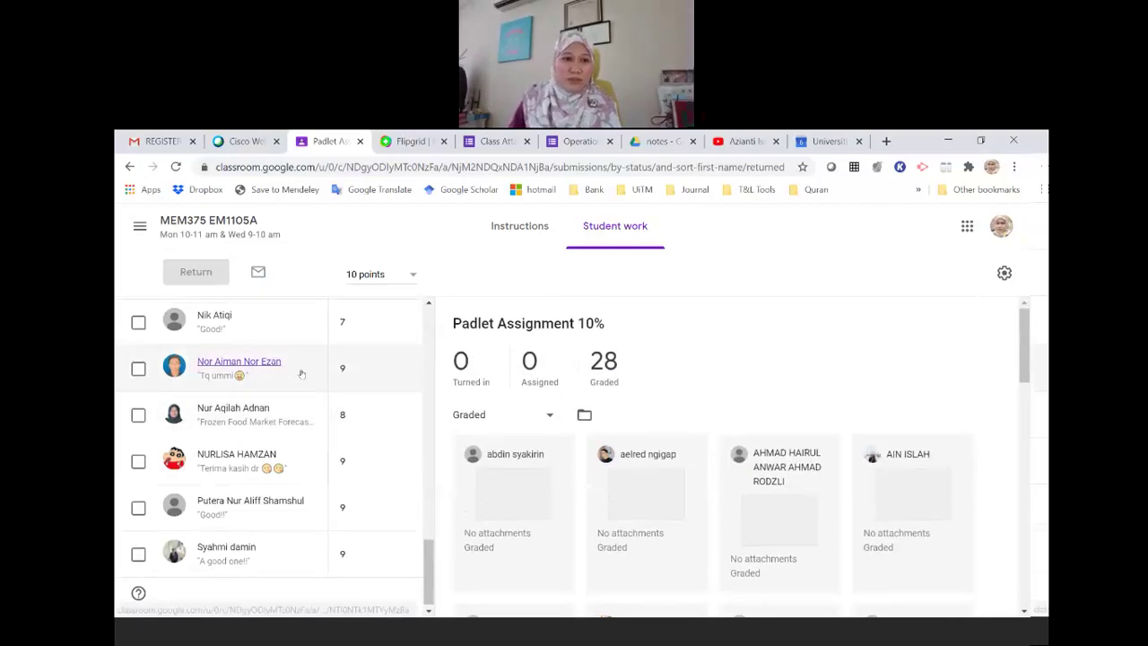
scroll(302, 374, up, 10)
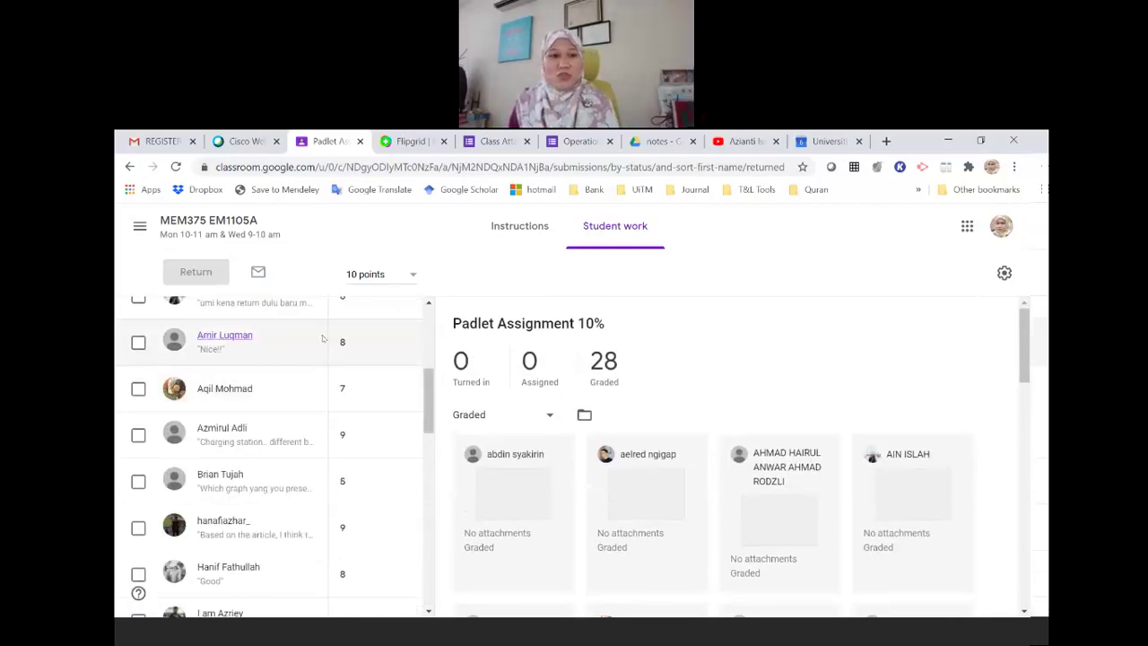
scroll(378, 335, up, 3)
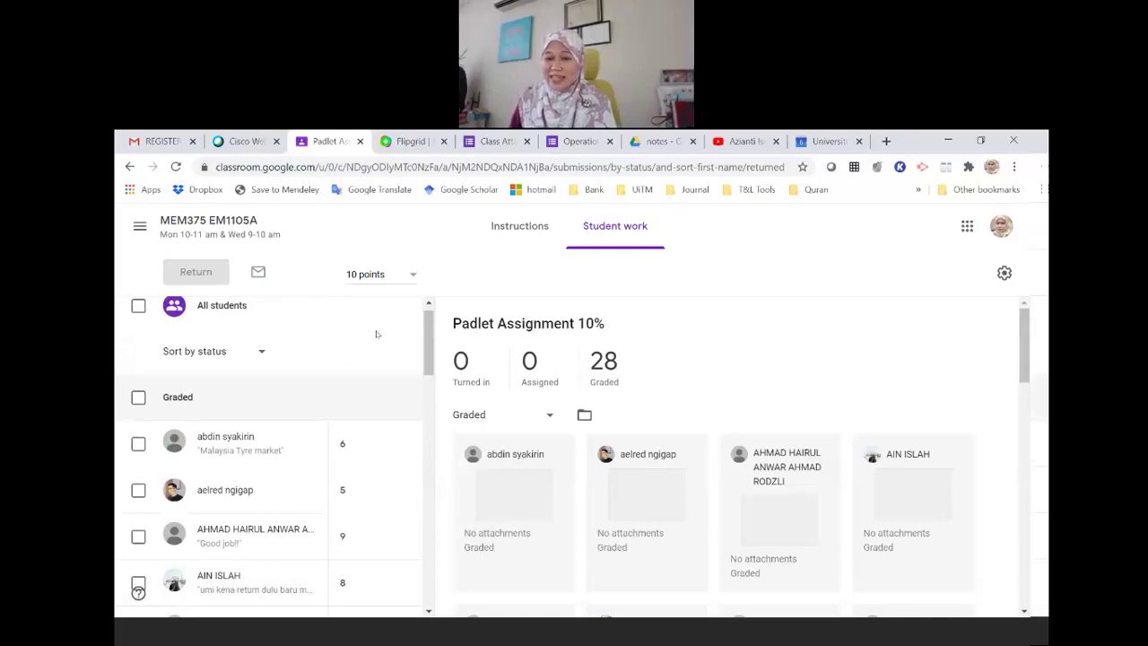
scroll(377, 333, up, 1)
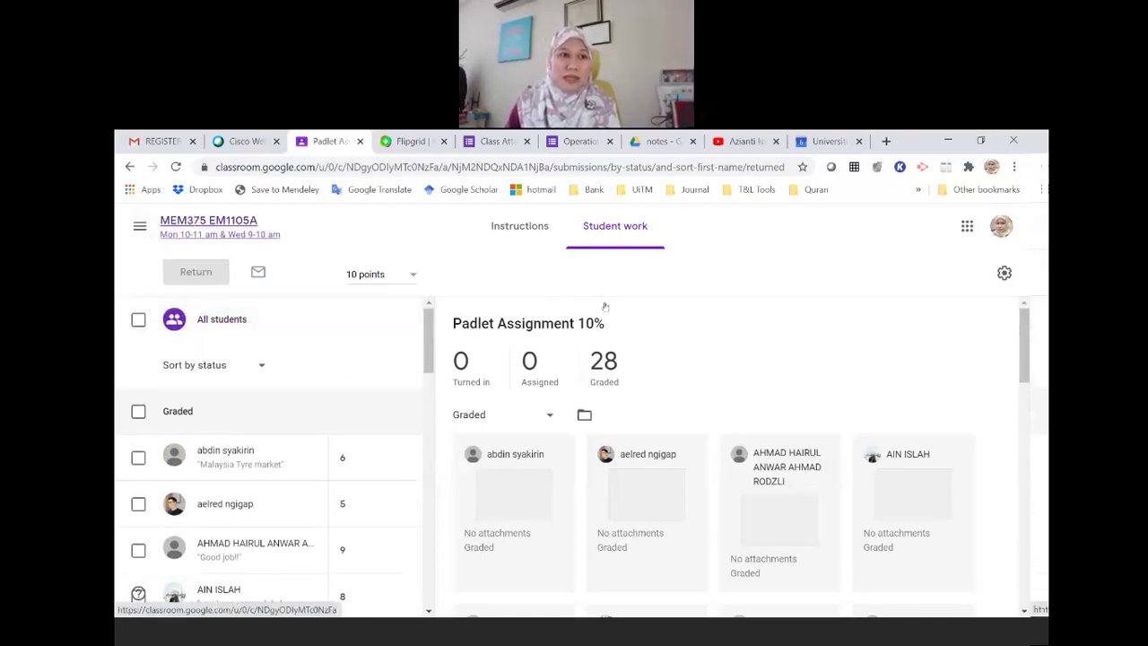
Return to the Classwork page, expand Assignment Project Management 10%, and view the assignment's student work
click(559, 235)
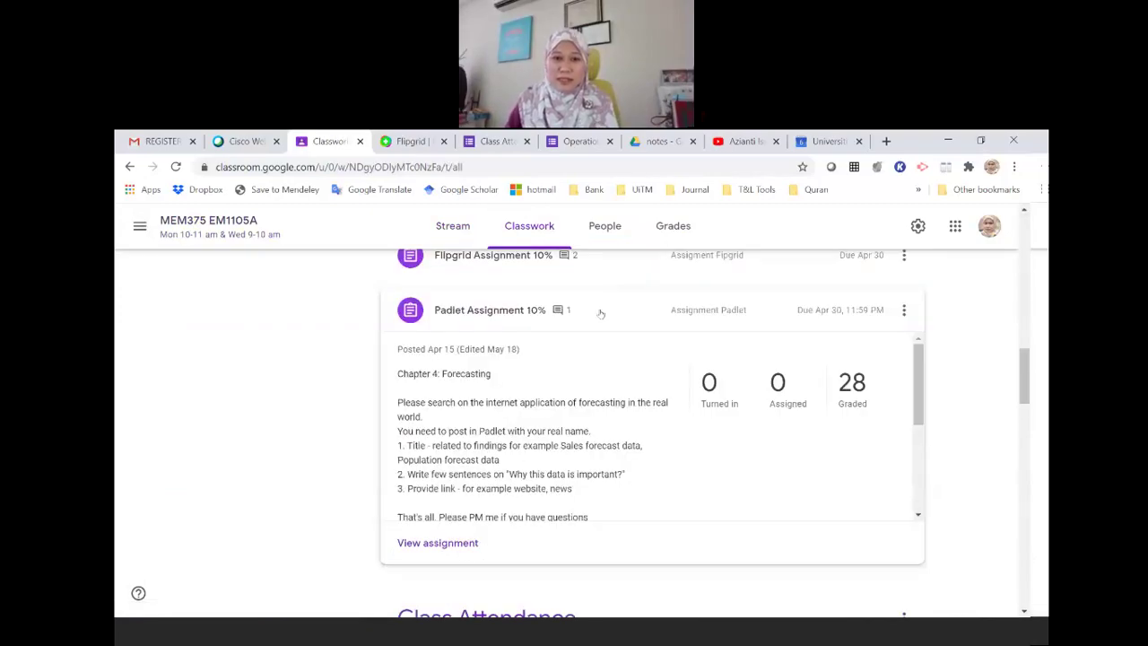
scroll(591, 323, up, 2)
click(554, 314)
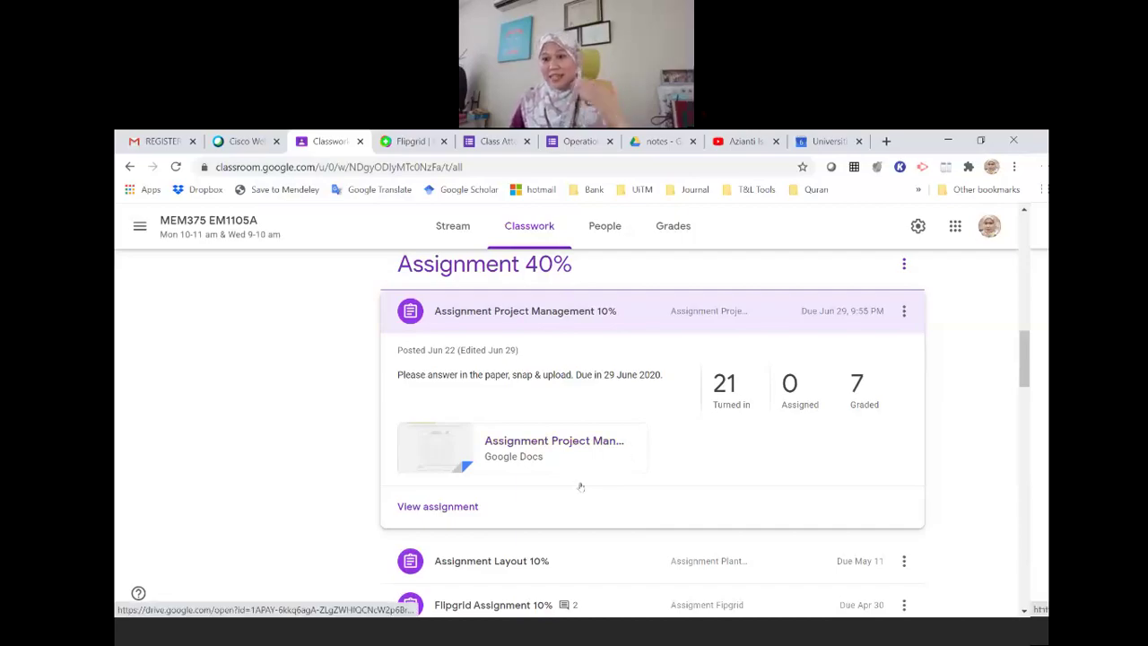
click(475, 508)
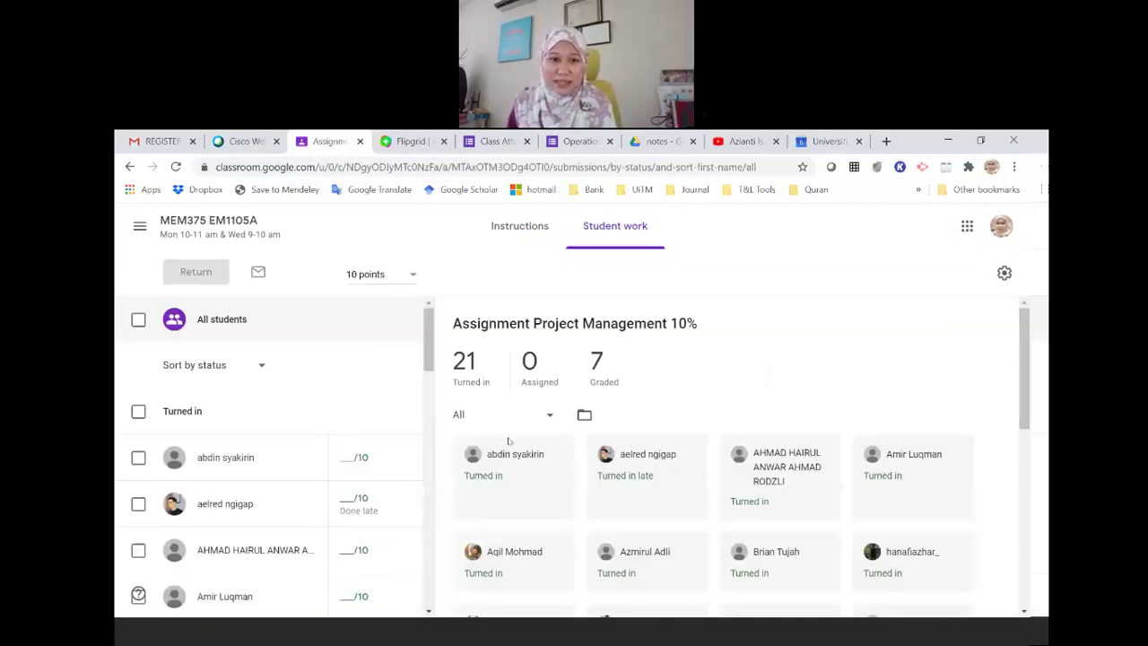
Browse the submitted files for Assignment Project Management 10%, check the assignment's instructions, and return to the student work
scroll(508, 440, down, 1)
scroll(398, 377, down, 2)
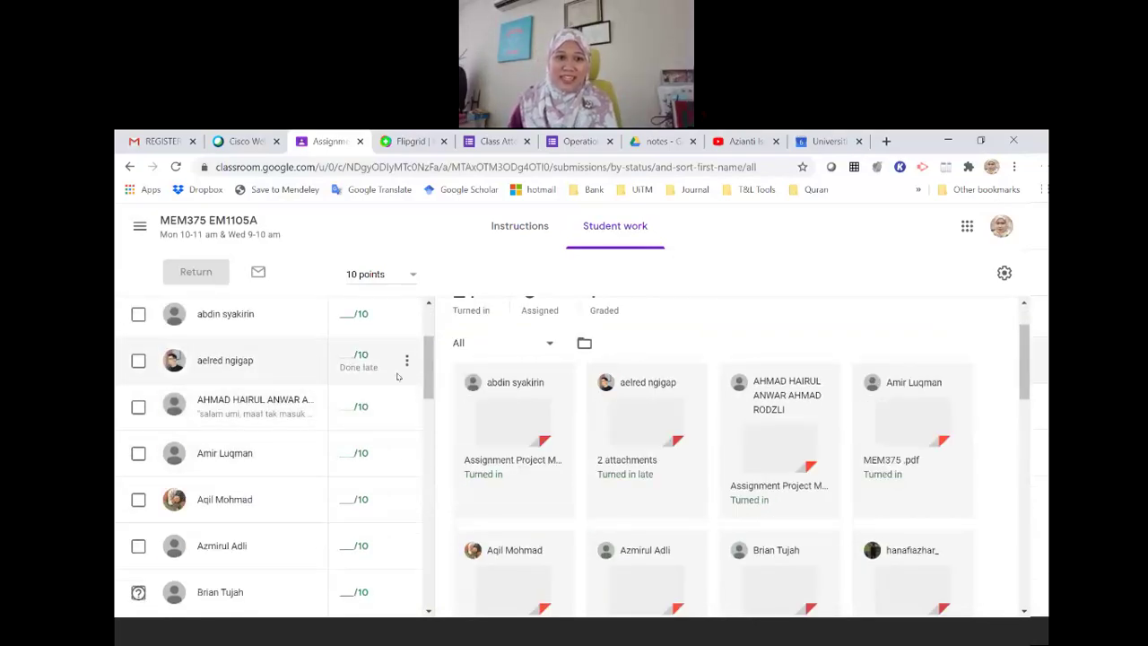
scroll(518, 356, up, 1)
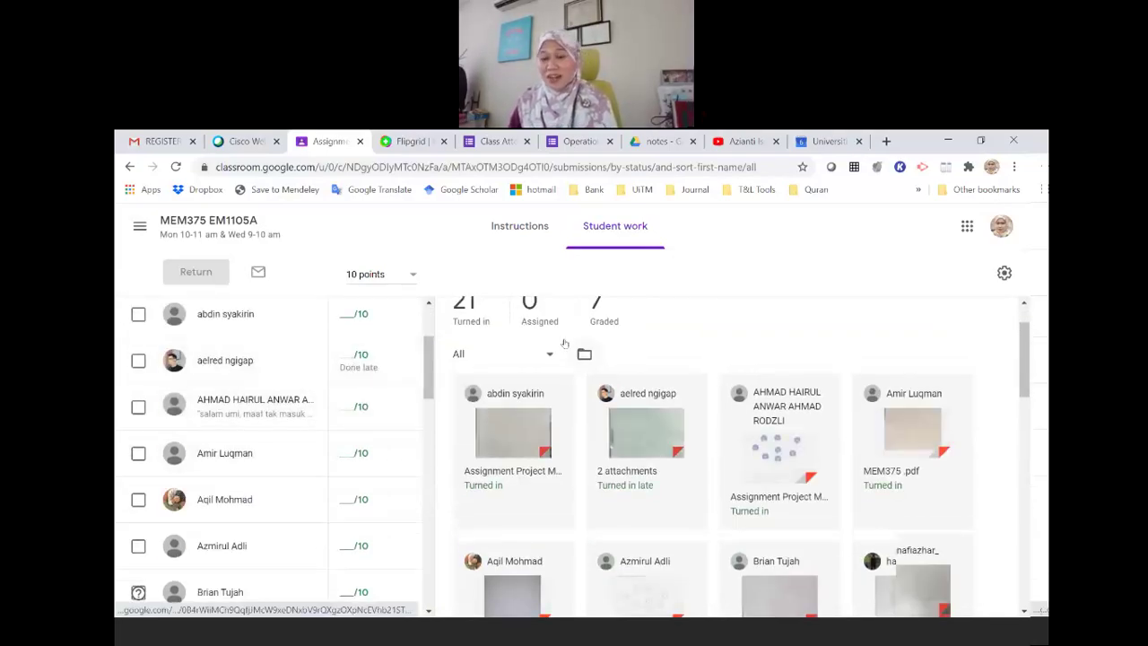
click(519, 226)
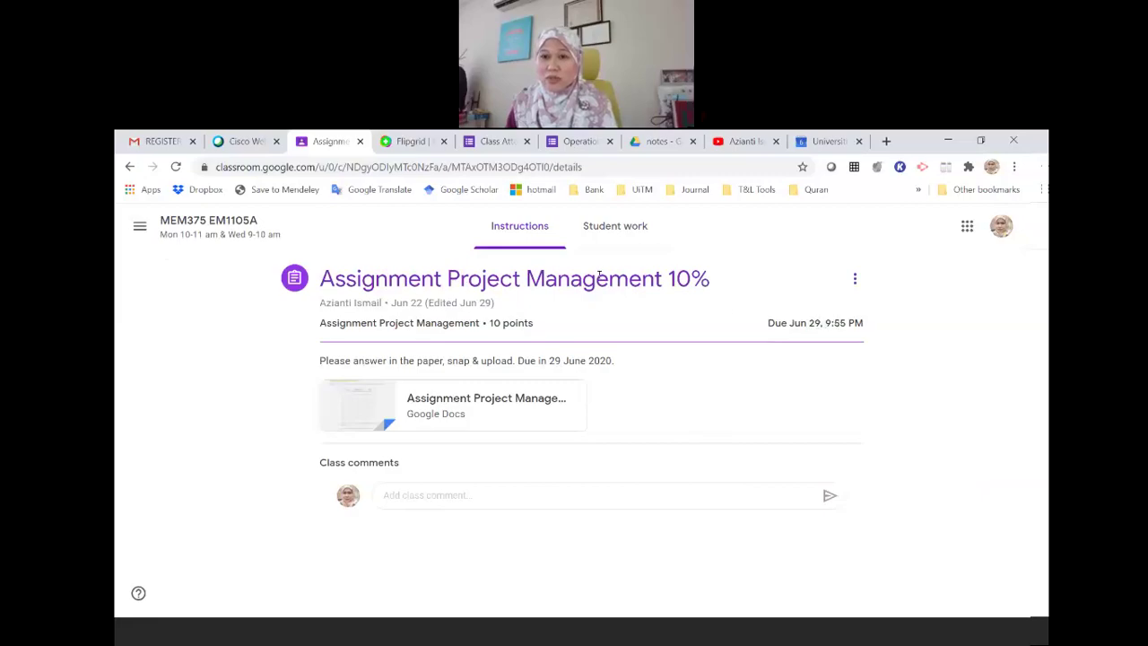
click(615, 226)
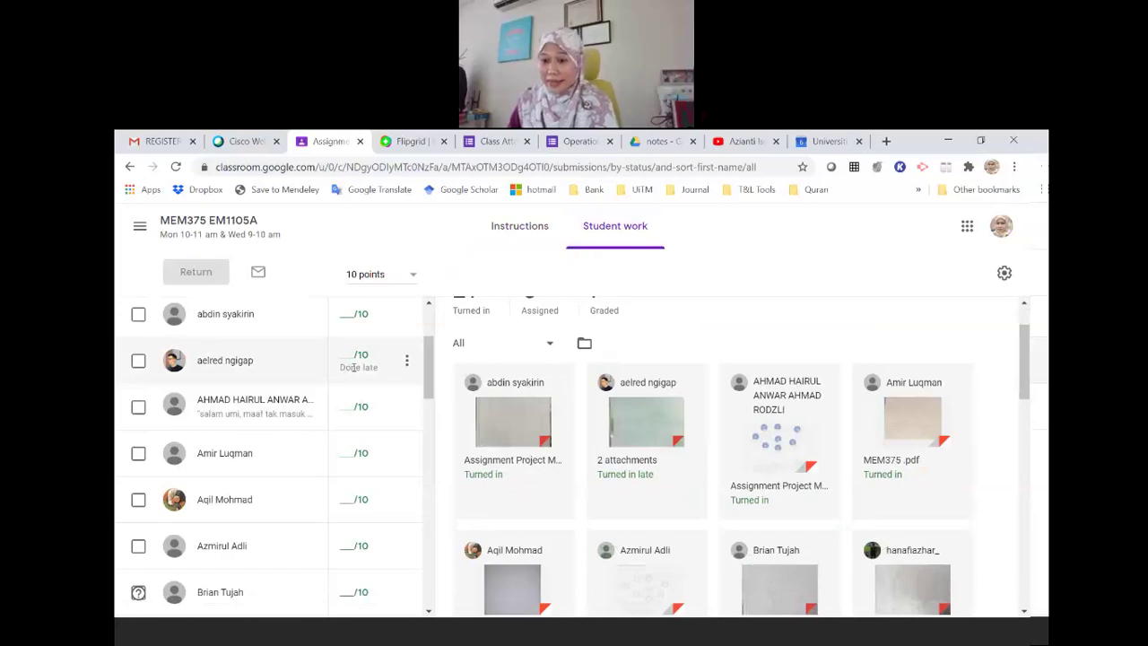
Review the Turned in and Graded students of Assignment Project Management 10% and their marks
scroll(361, 366, down, 6)
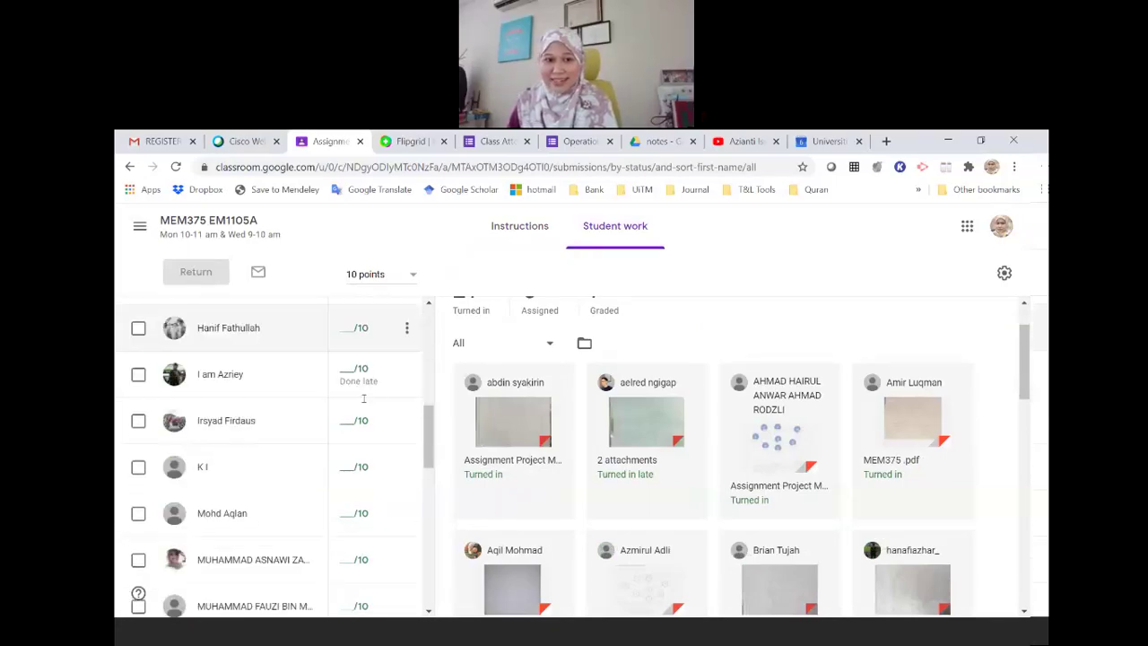
scroll(395, 396, down, 8)
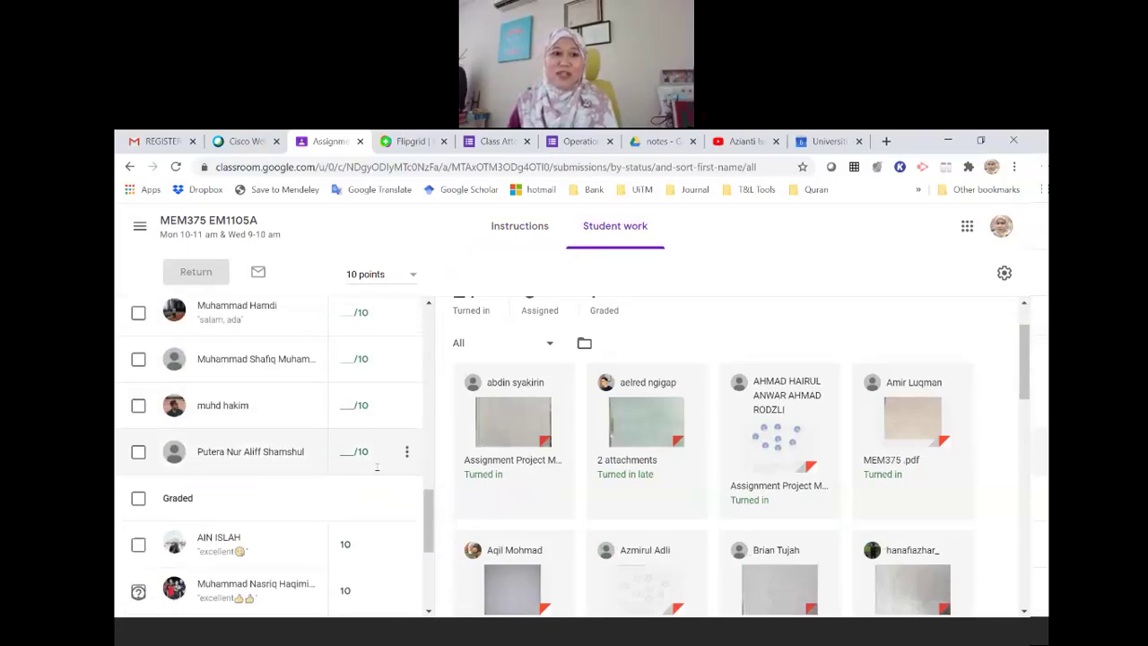
scroll(359, 430, down, 5)
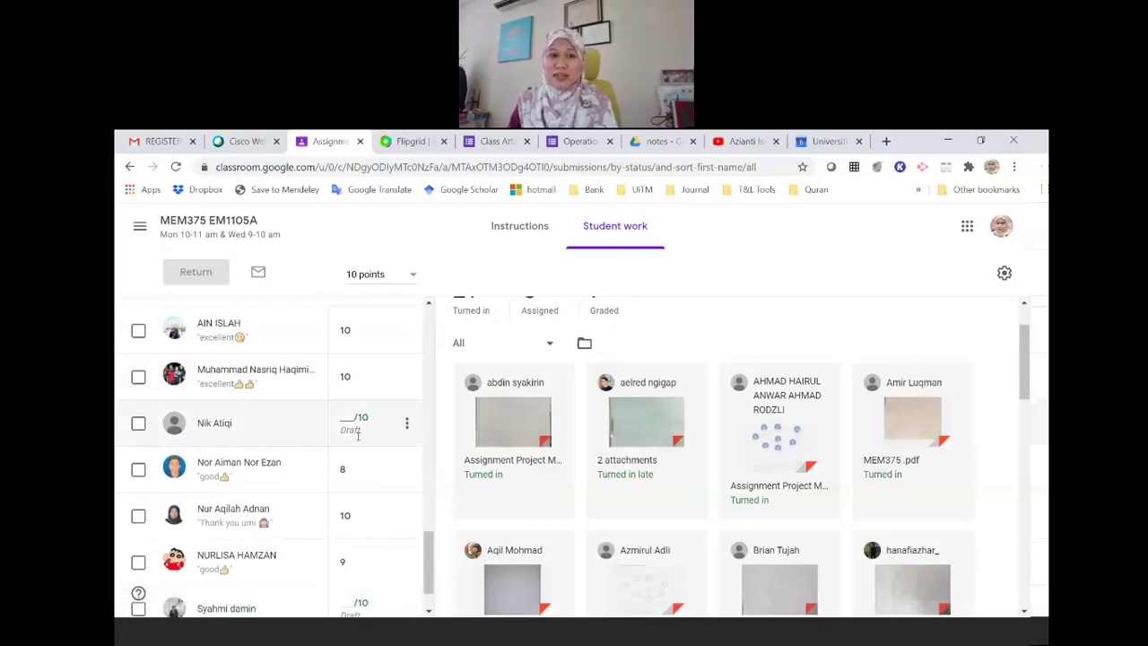
scroll(356, 465, up, 20)
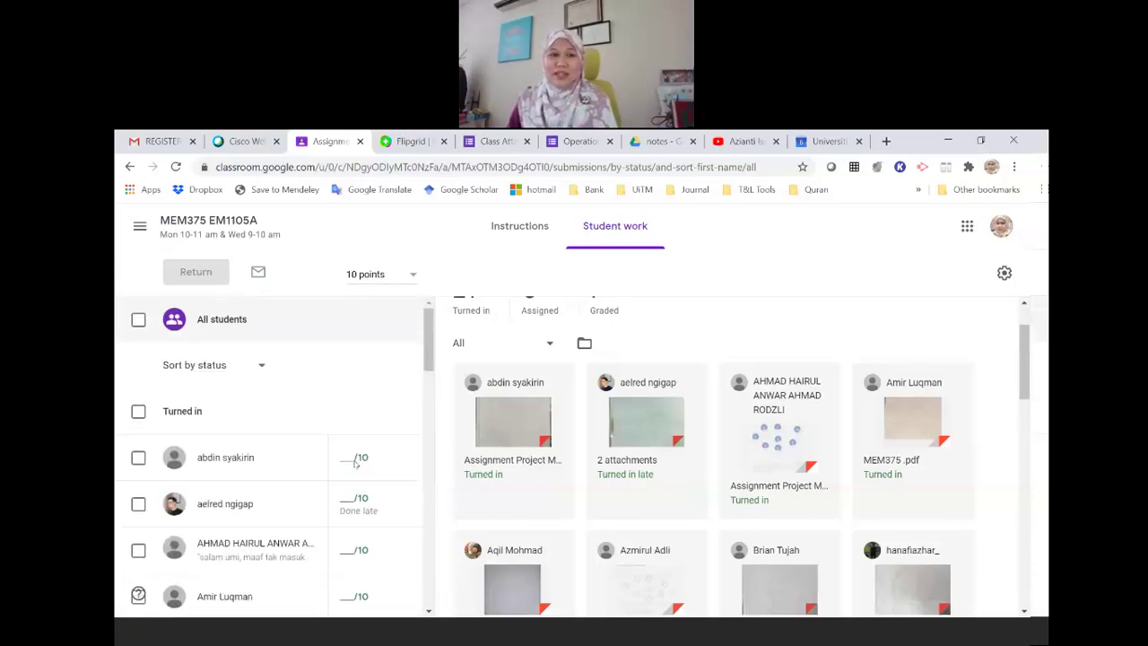
Return to the MEM375 EM1105A Classwork page and browse from the Assignment 40% topic to the chapter quizzes
click(186, 233)
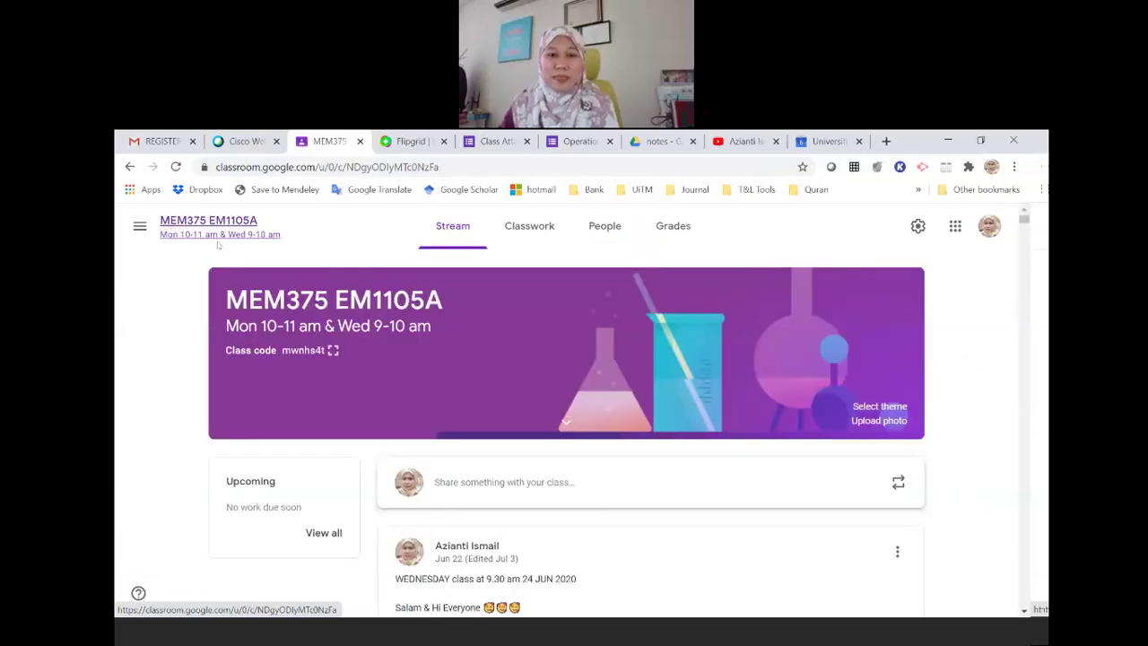
click(543, 235)
scroll(556, 380, down, 2)
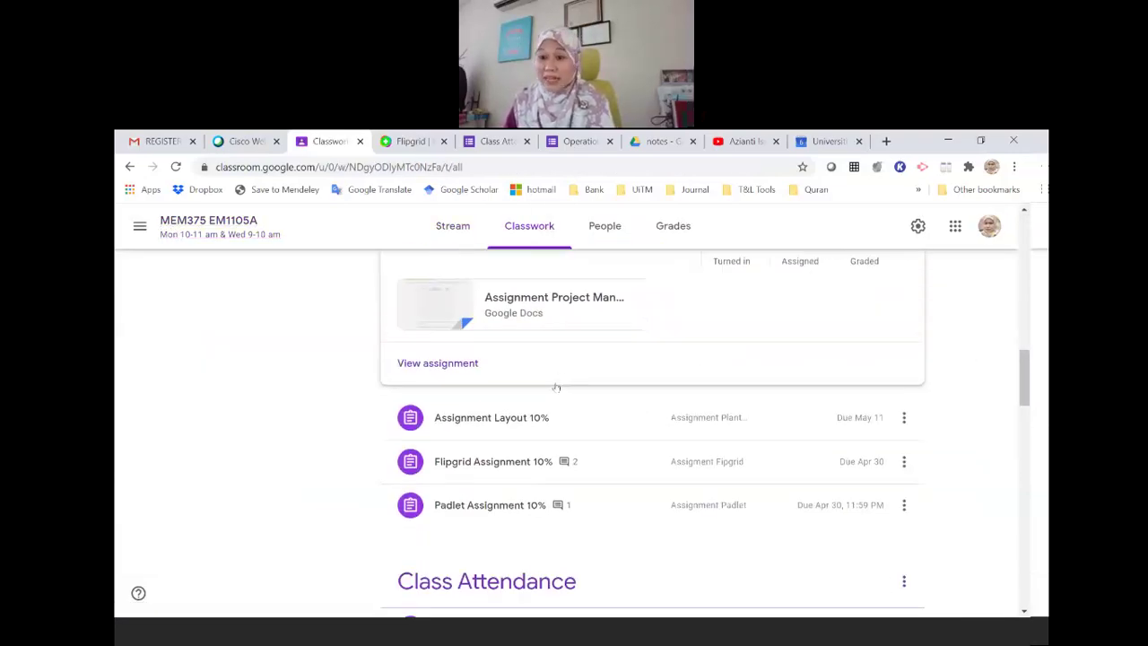
scroll(552, 384, down, 3)
scroll(542, 388, down, 3)
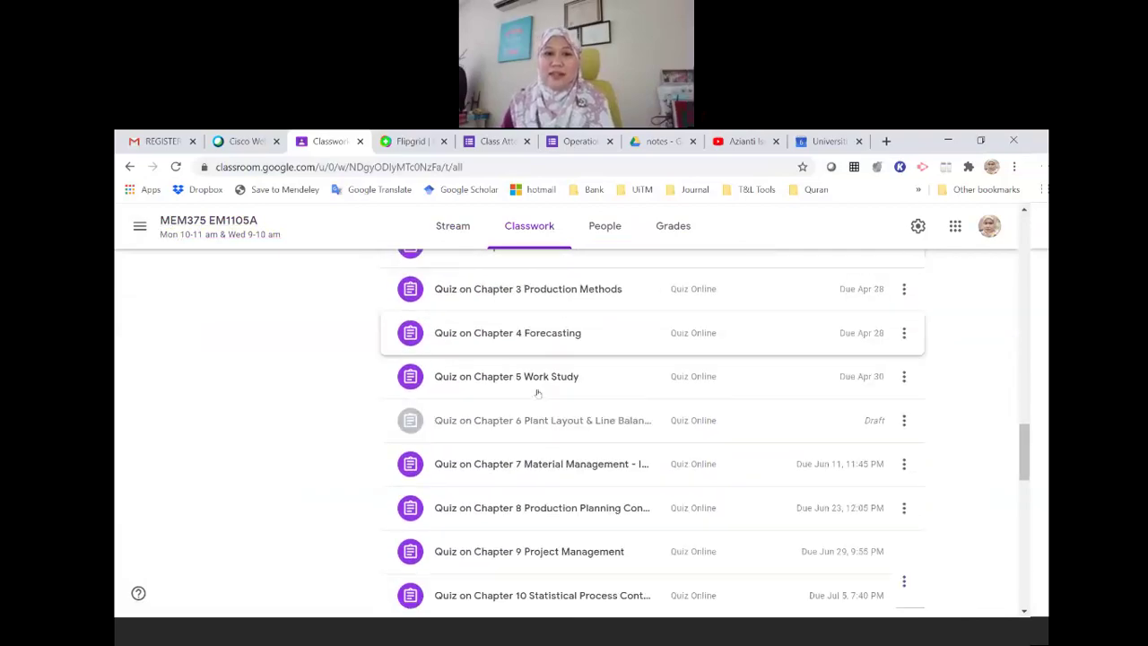
In the ONLINE TEST 40% topic, expand Online Test 2 Sesi 3 (9.15 to 9.45 PM) Project Management and open its Assigned student list
scroll(538, 391, up, 12)
scroll(538, 393, up, 3)
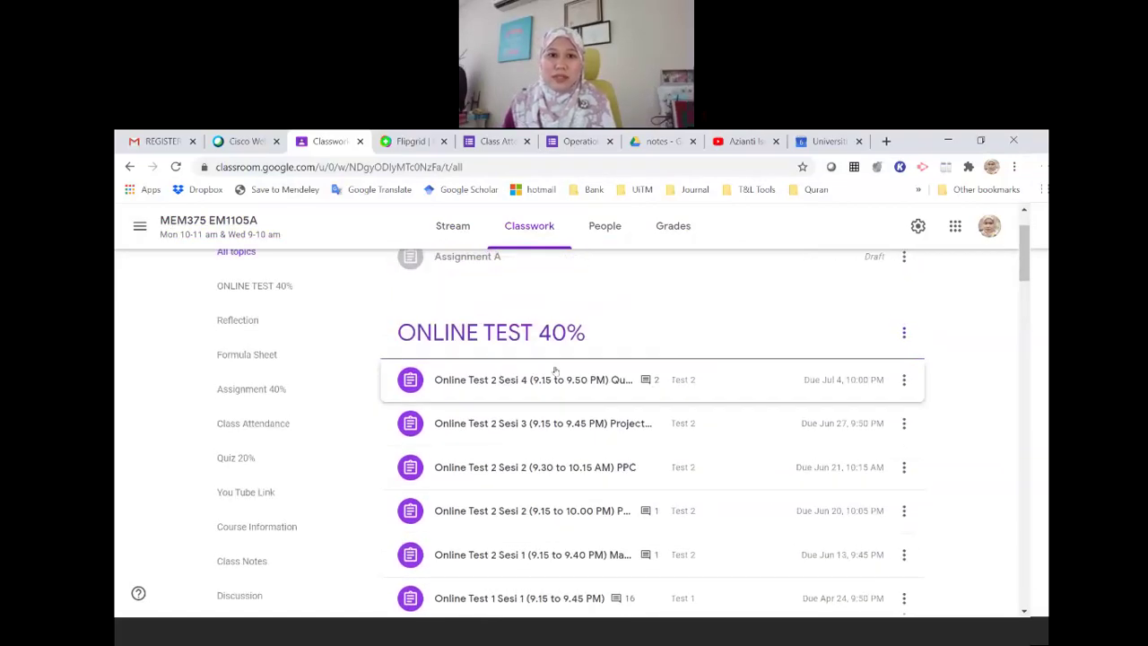
click(562, 428)
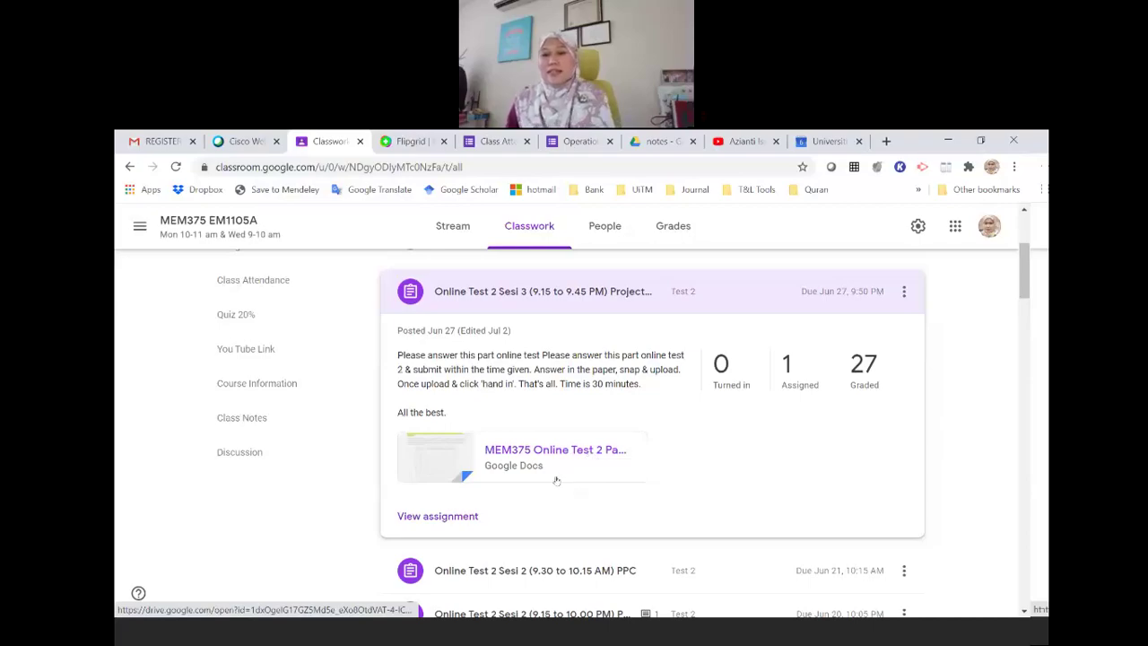
click(792, 385)
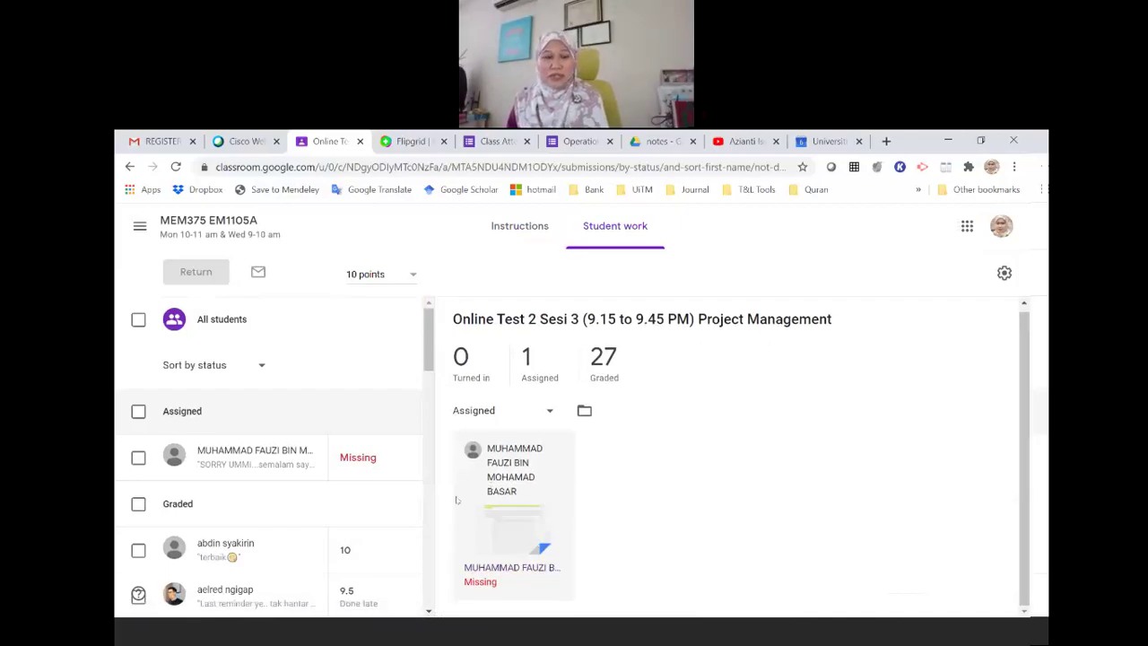
Open the work of the student marked Missing and read through the private comments
click(259, 468)
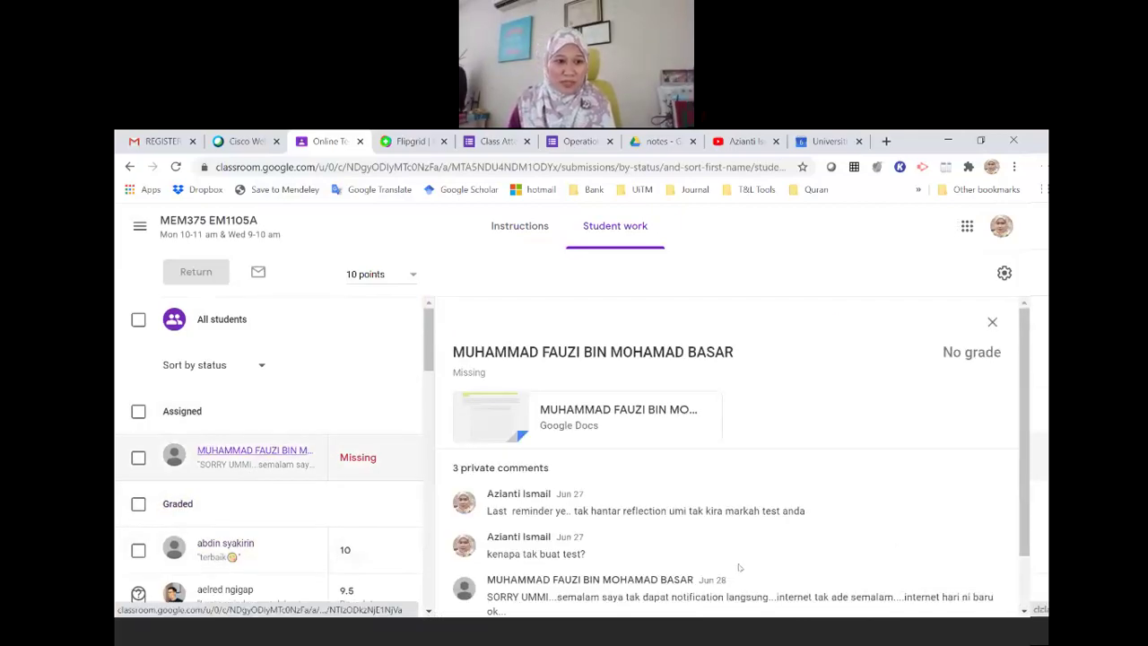
scroll(741, 567, down, 1)
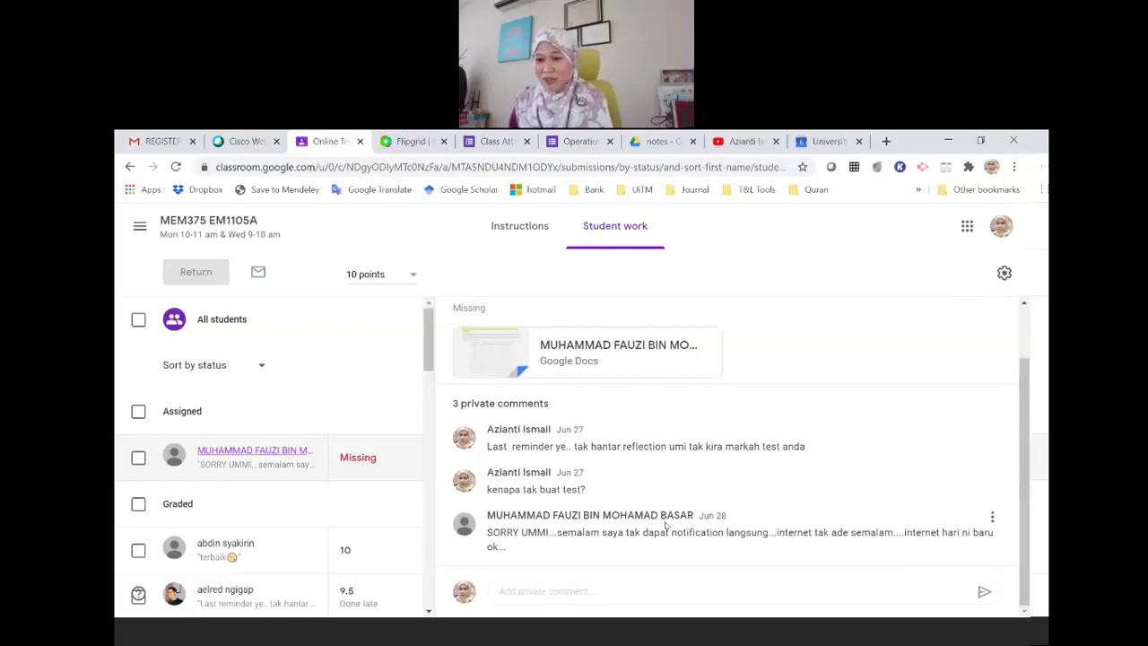
mouse_move(363, 461)
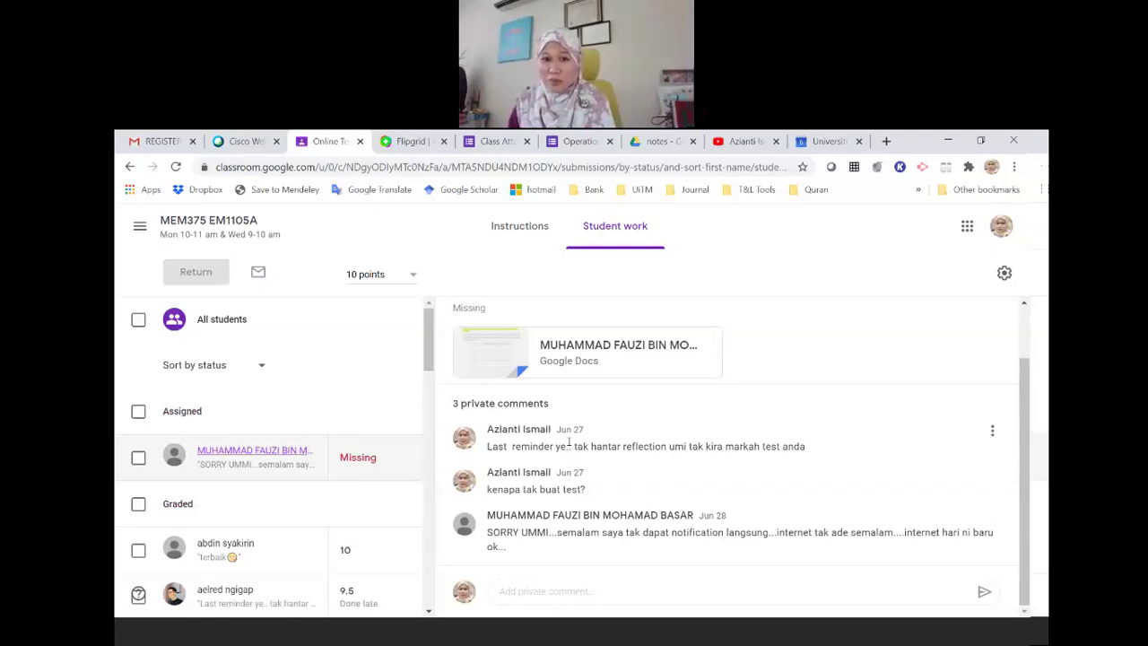
Open the late submission graded 9.5 in the Graded list and check its submission history
scroll(327, 487, down, 2)
click(303, 461)
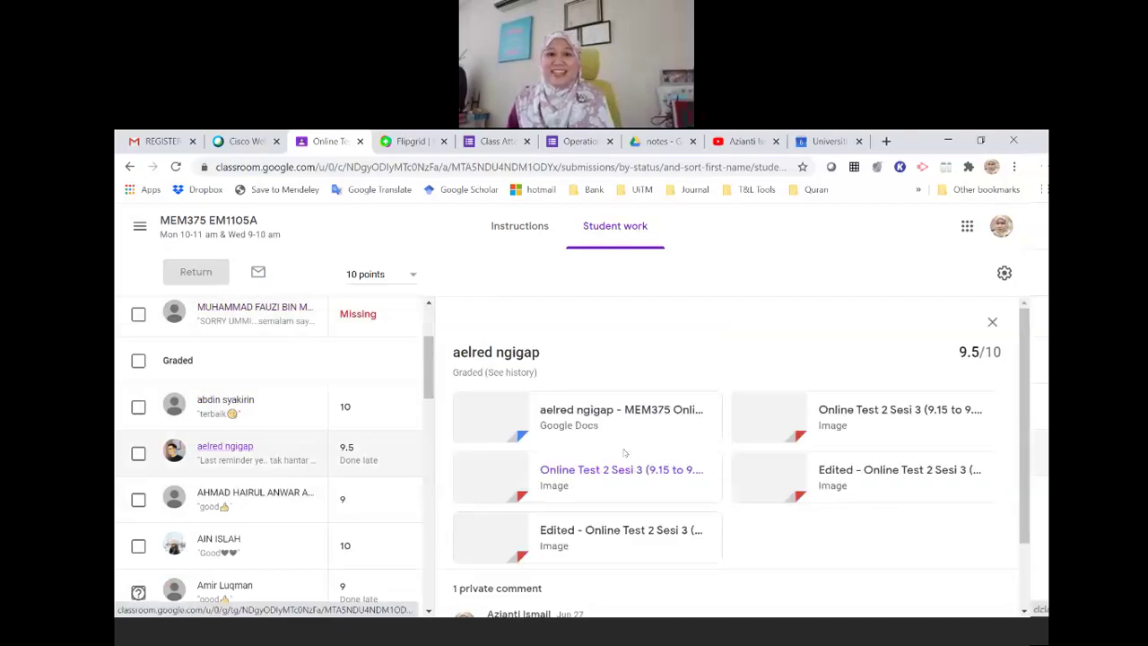
click(518, 373)
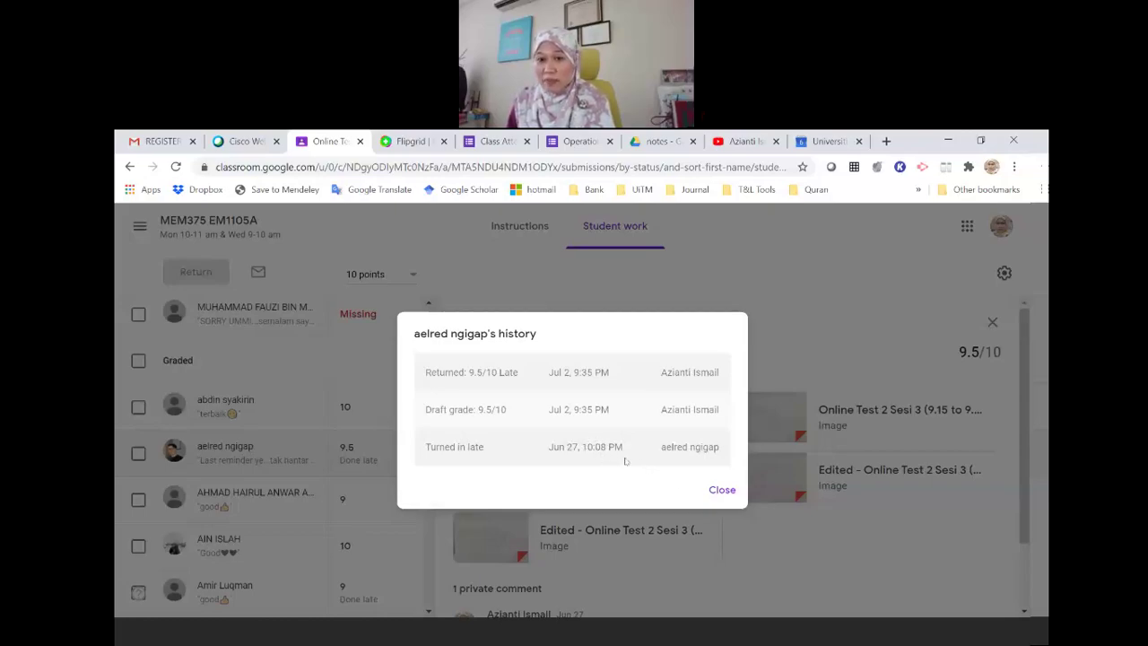
click(715, 494)
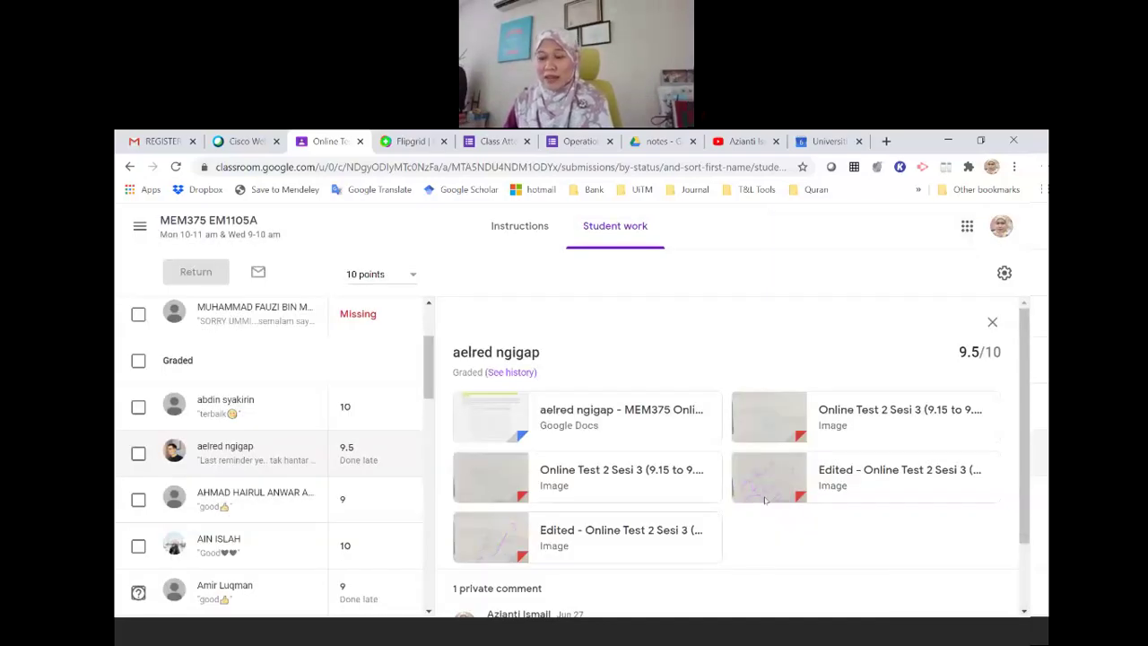
Open this student's Google Docs test file, review its questions and full submission history, and return to the student work
click(596, 429)
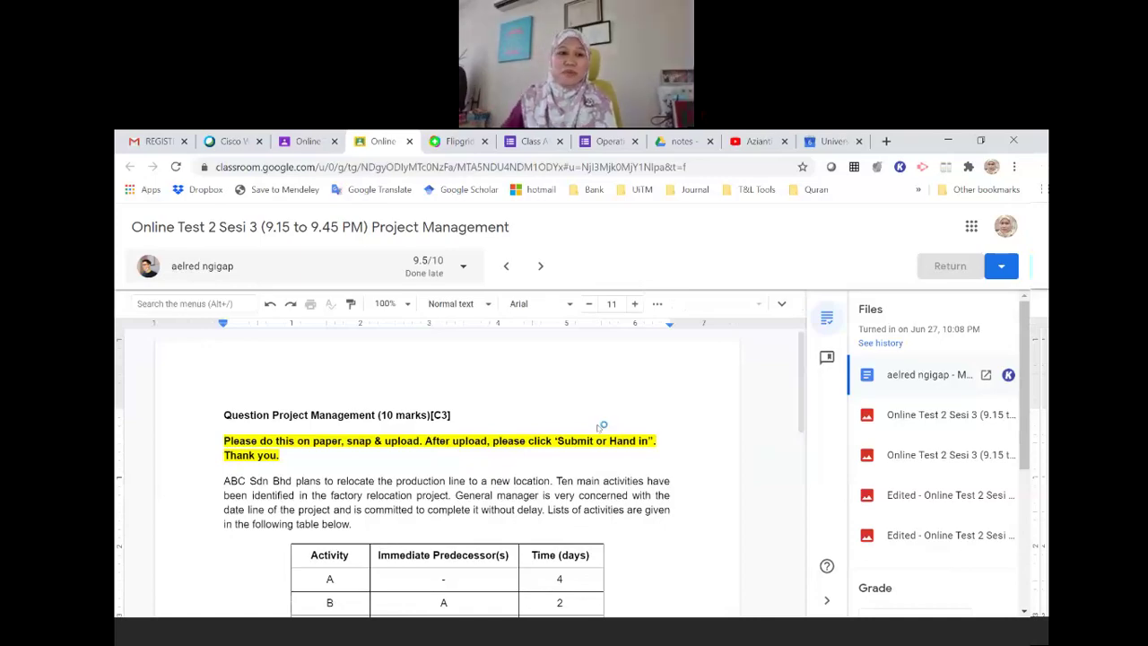
scroll(663, 493, down, 5)
scroll(674, 460, down, 1)
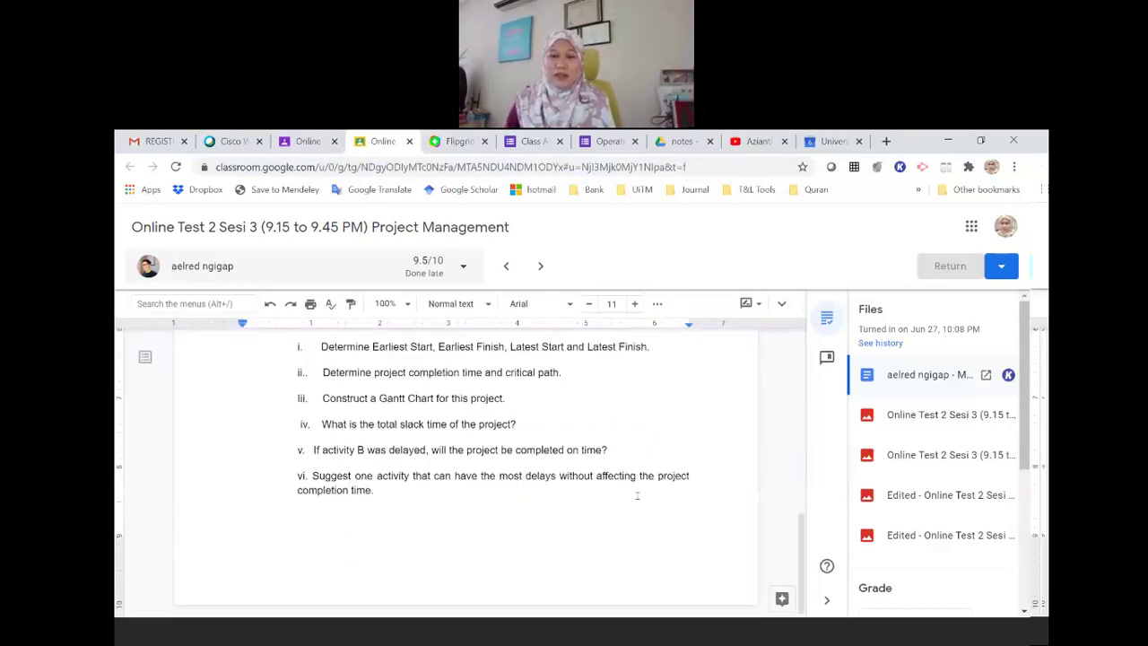
scroll(608, 474, up, 7)
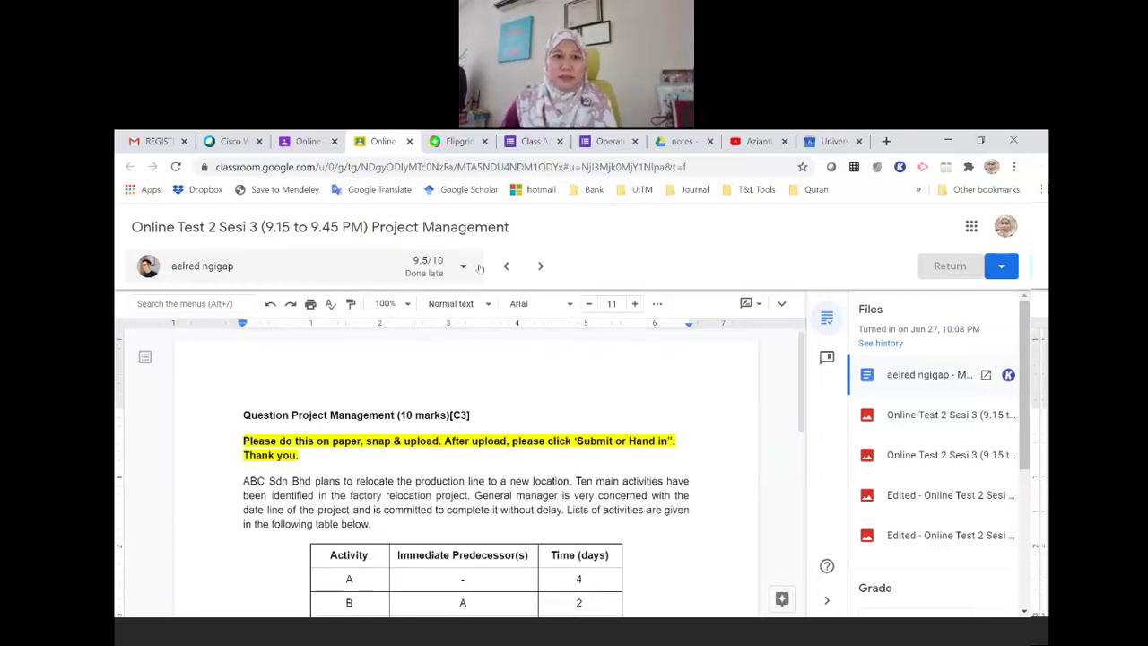
click(896, 345)
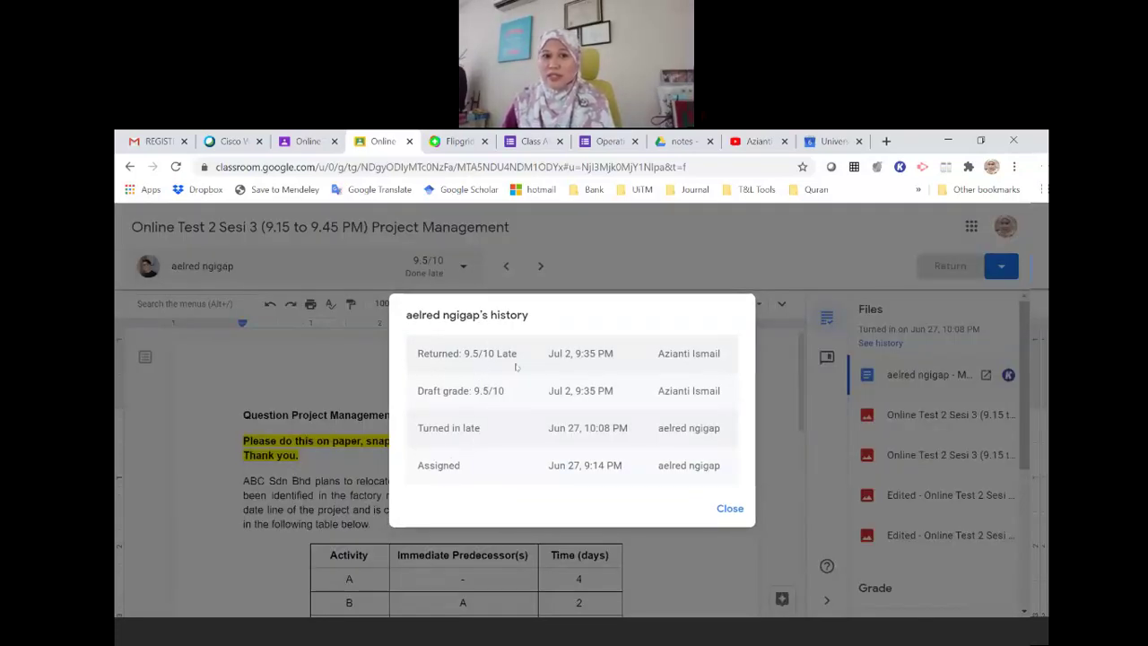
click(729, 509)
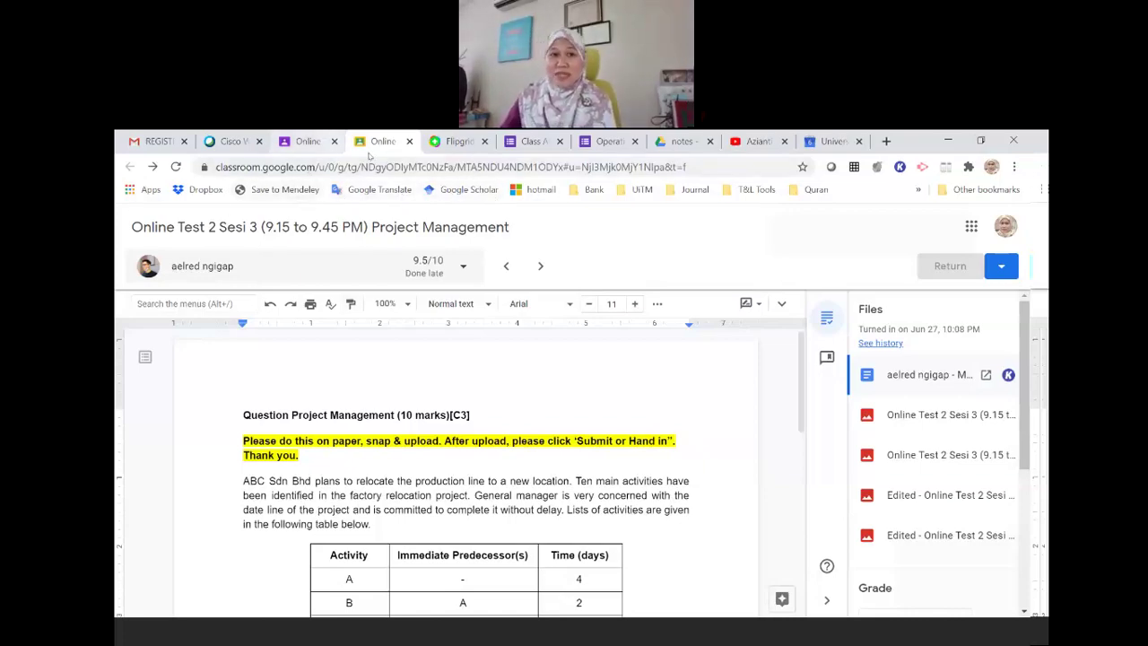
click(409, 142)
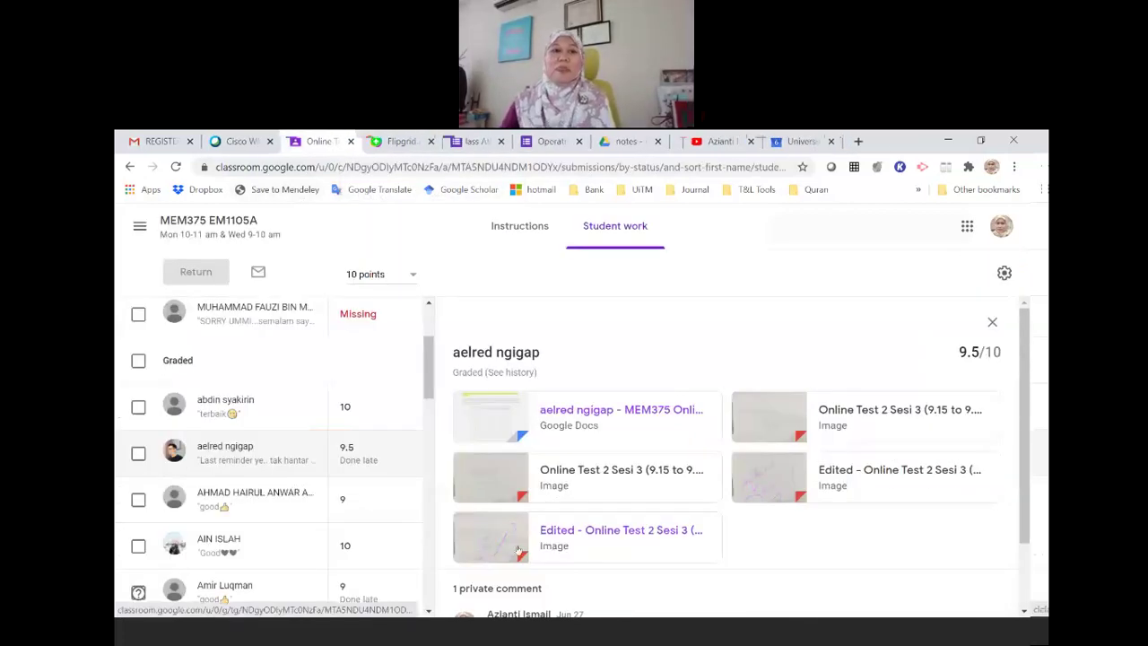
Open the late submission graded 7 and review its attached files and private comments
scroll(337, 473, down, 3)
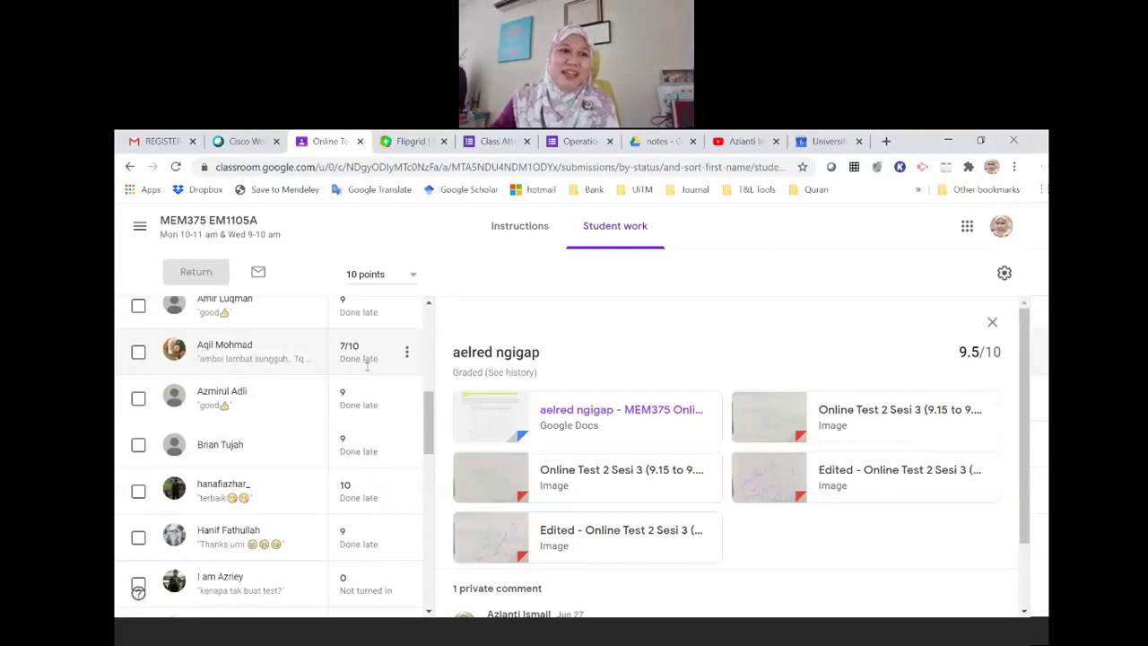
click(273, 365)
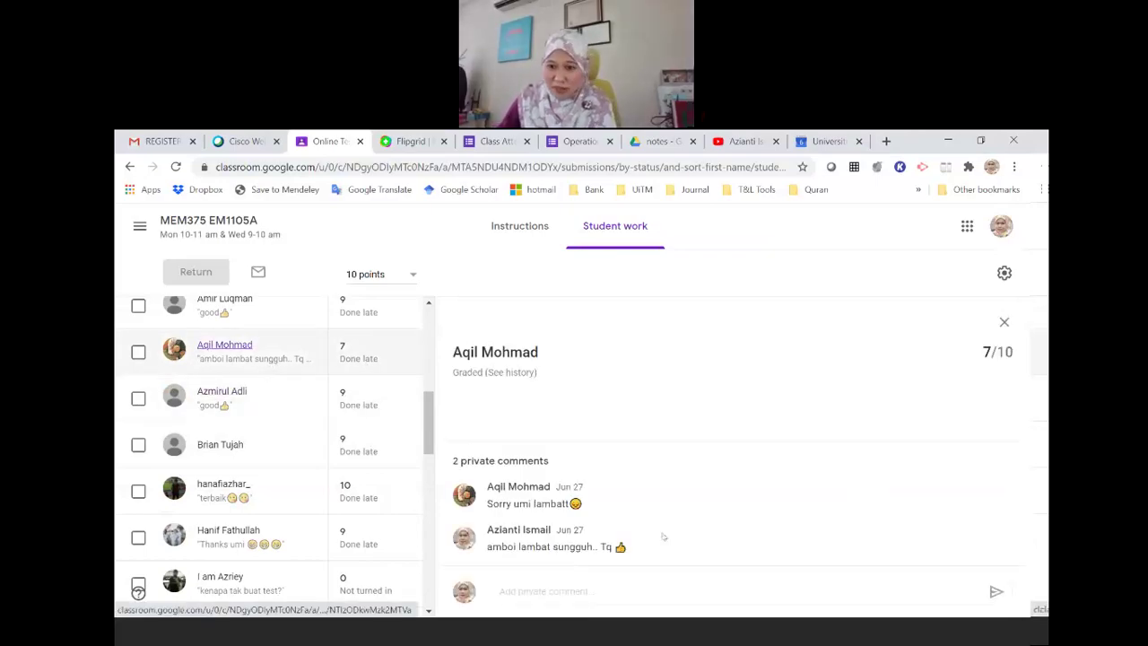
scroll(638, 512, down, 1)
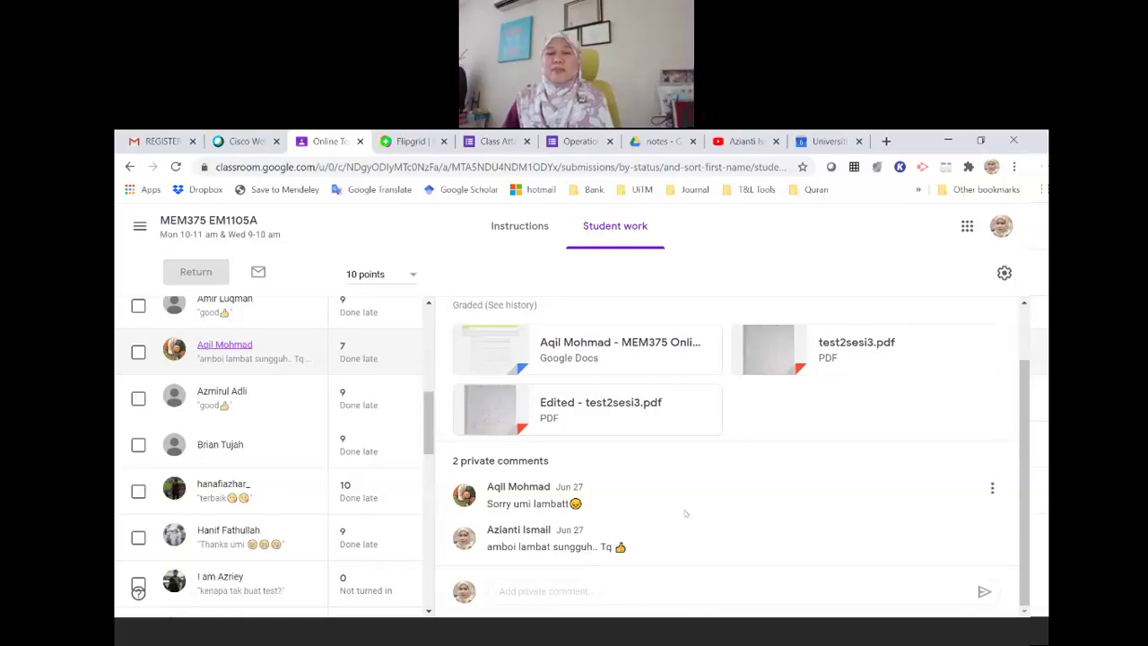
scroll(574, 488, up, 2)
scroll(587, 460, down, 2)
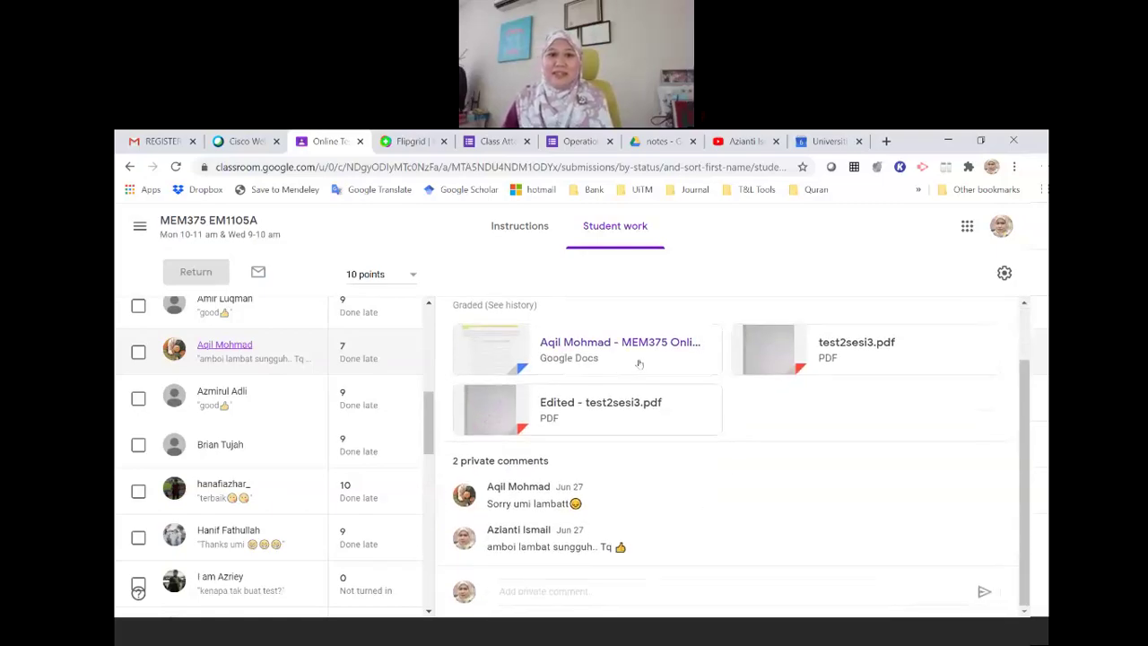
Open this student's submission in the grading view, check its history, and look through the Project Management question document
click(631, 428)
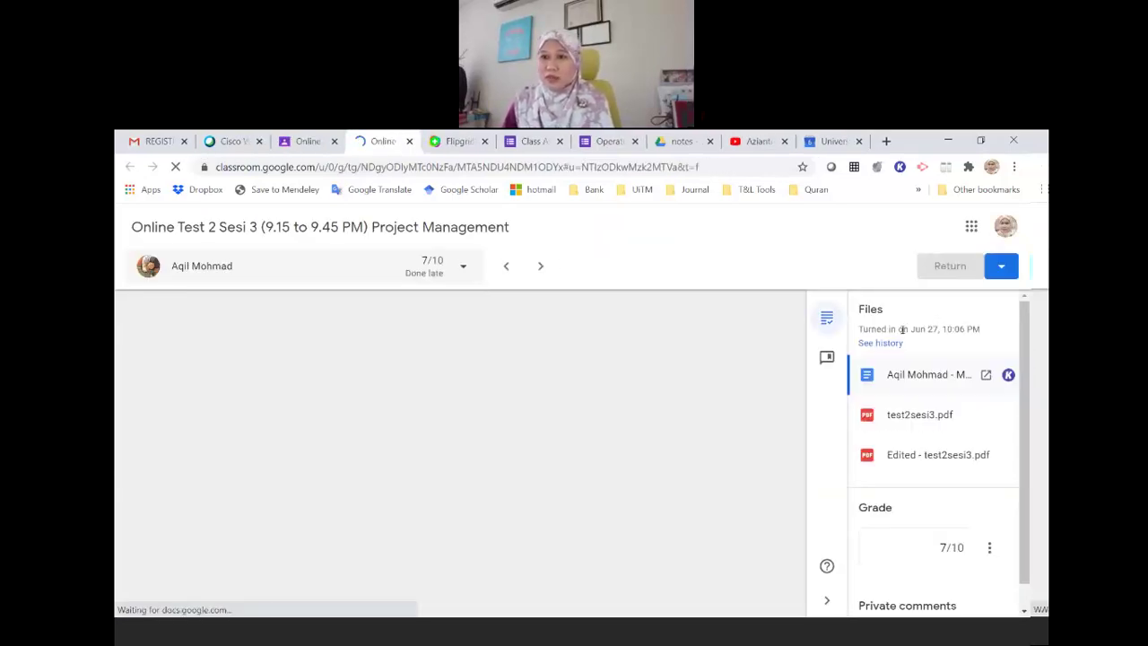
click(889, 348)
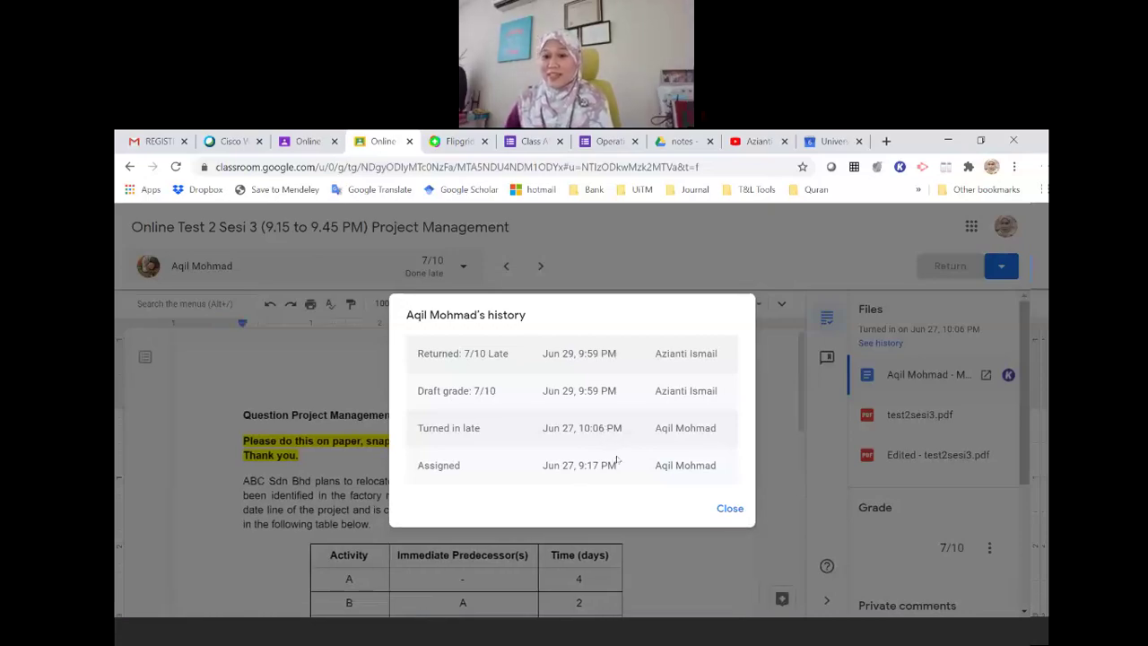
click(730, 509)
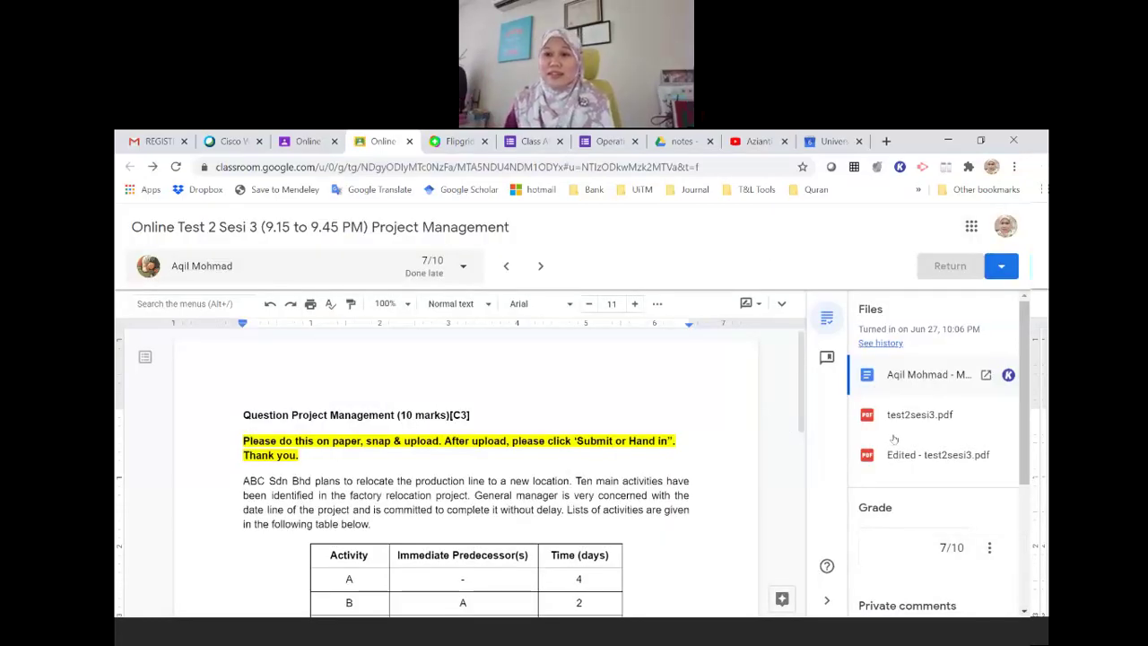
scroll(766, 422, down, 8)
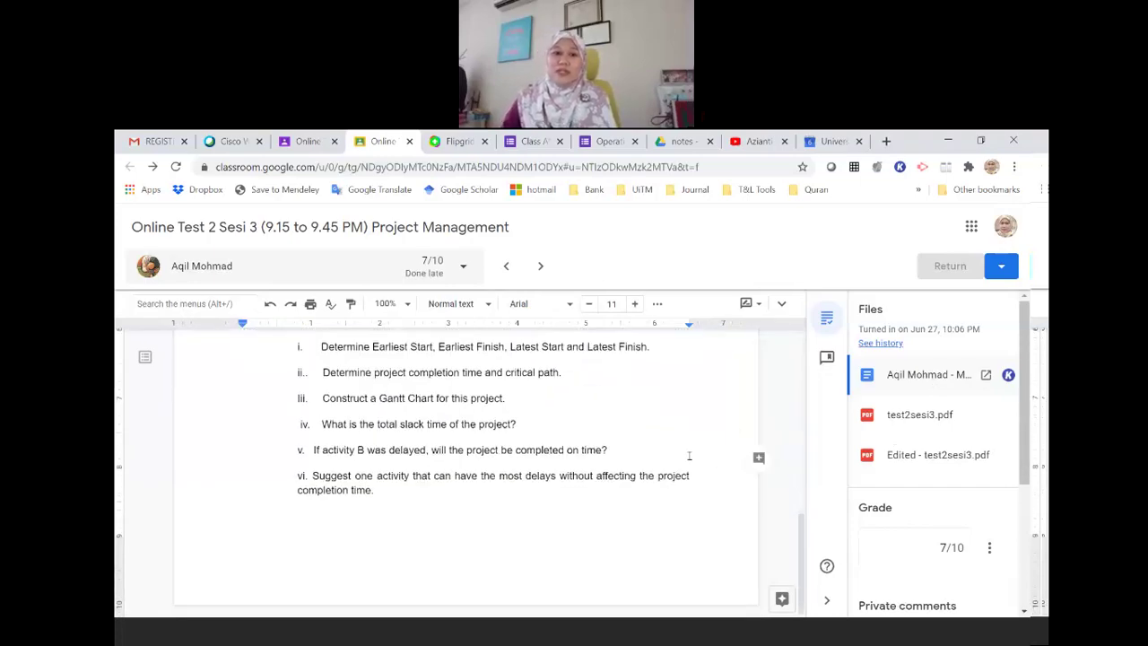
scroll(765, 422, up, 7)
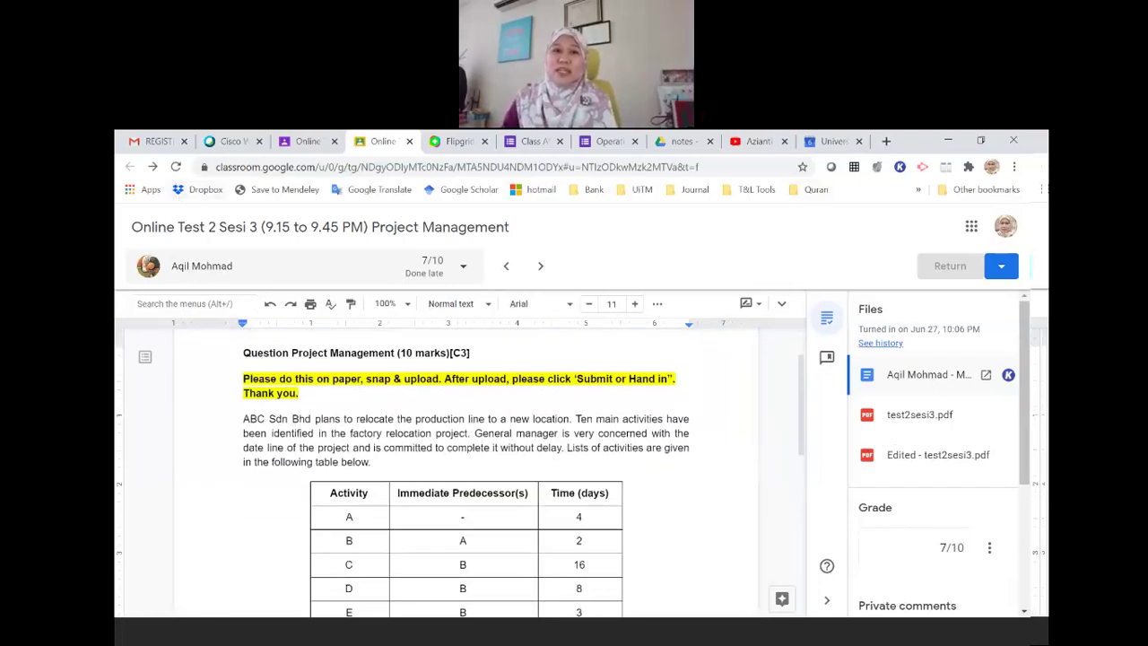
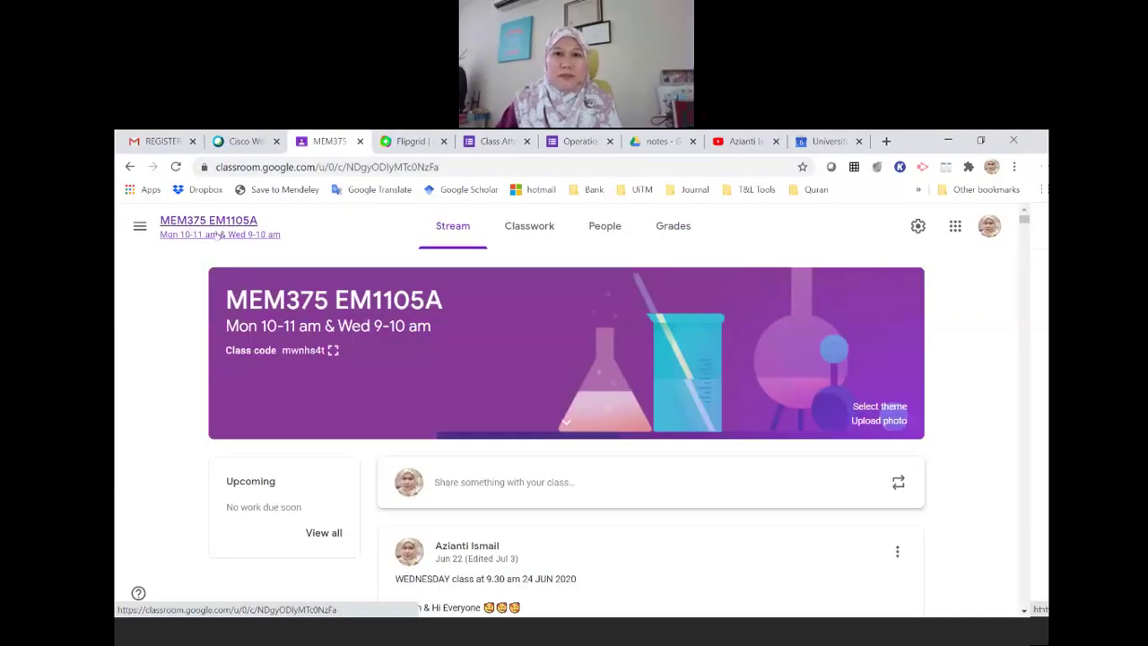
On the Classwork page, collapse Online Test 2 Sesi 3 and expand Online Test 2 Sesi 4 (9.15 to 9.50 PM) to read its details
click(531, 229)
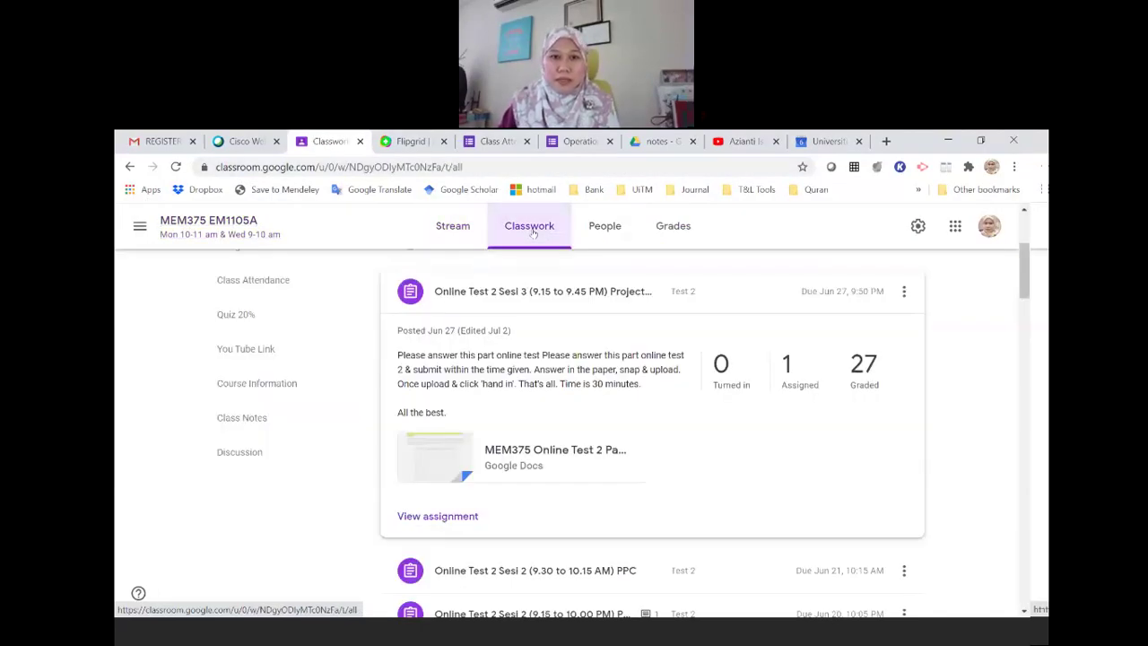
click(538, 292)
scroll(544, 357, down, 1)
scroll(543, 357, up, 3)
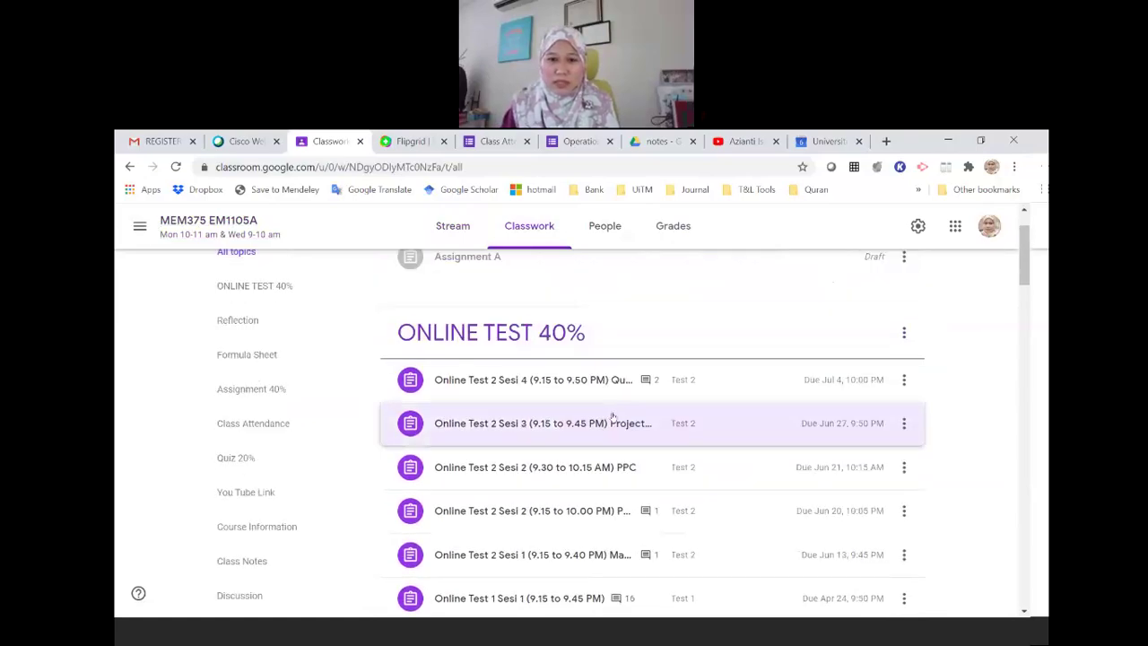
click(602, 383)
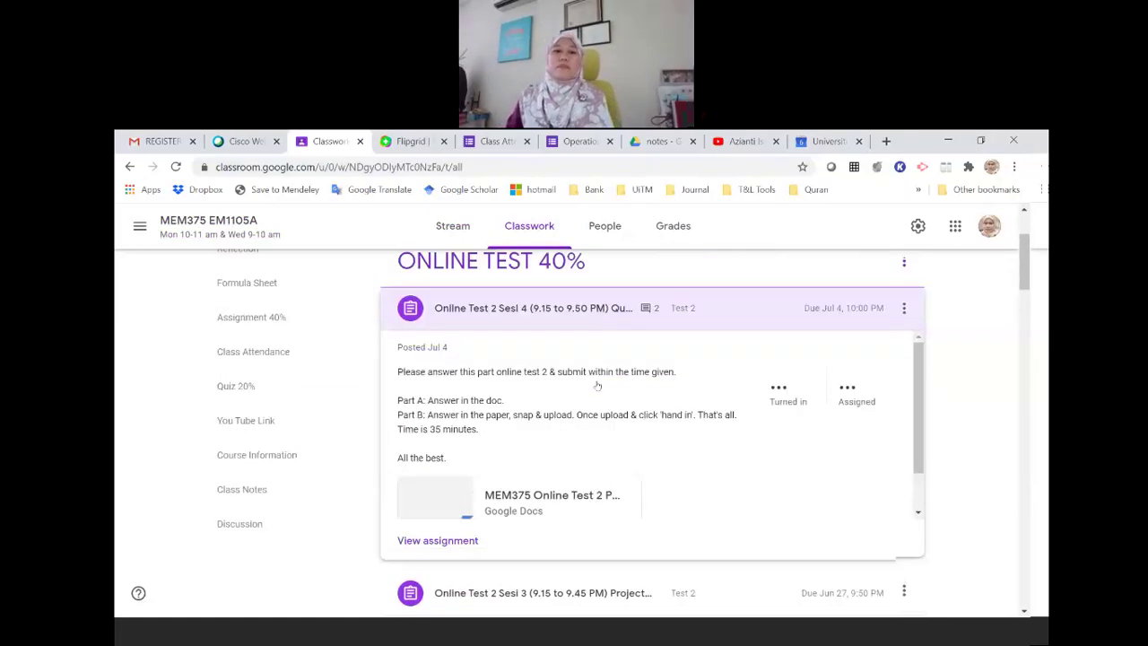
scroll(799, 406, down, 1)
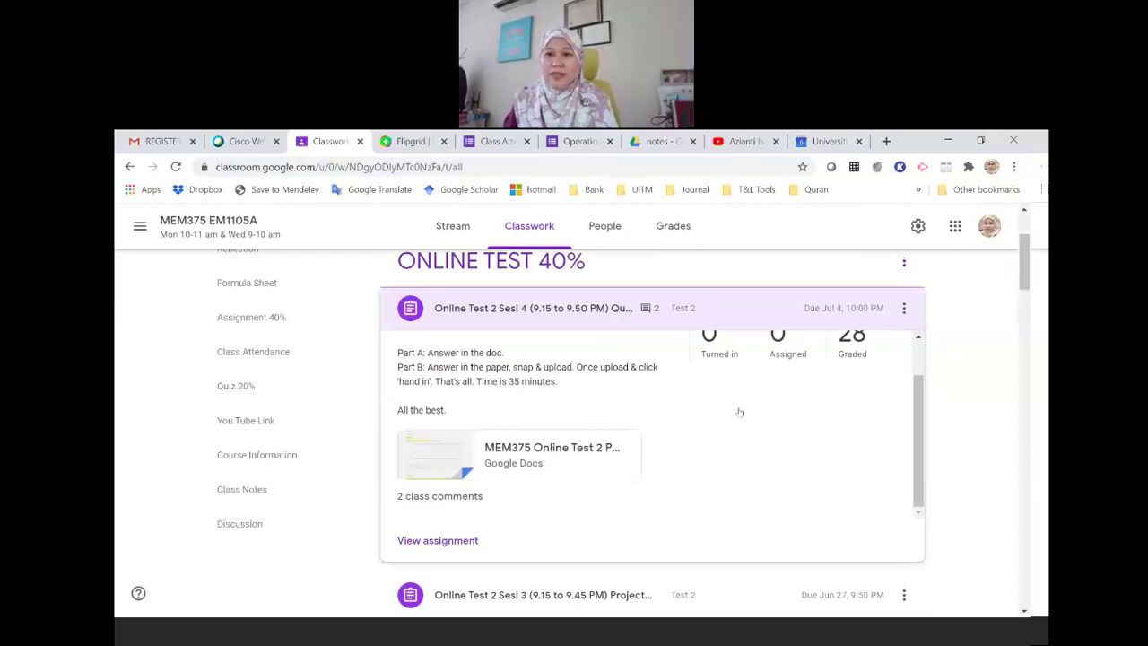
Open the attached document MEM375 Online Test 2 Part 4 Quality Control and examine its Part A and Part B questions
click(515, 452)
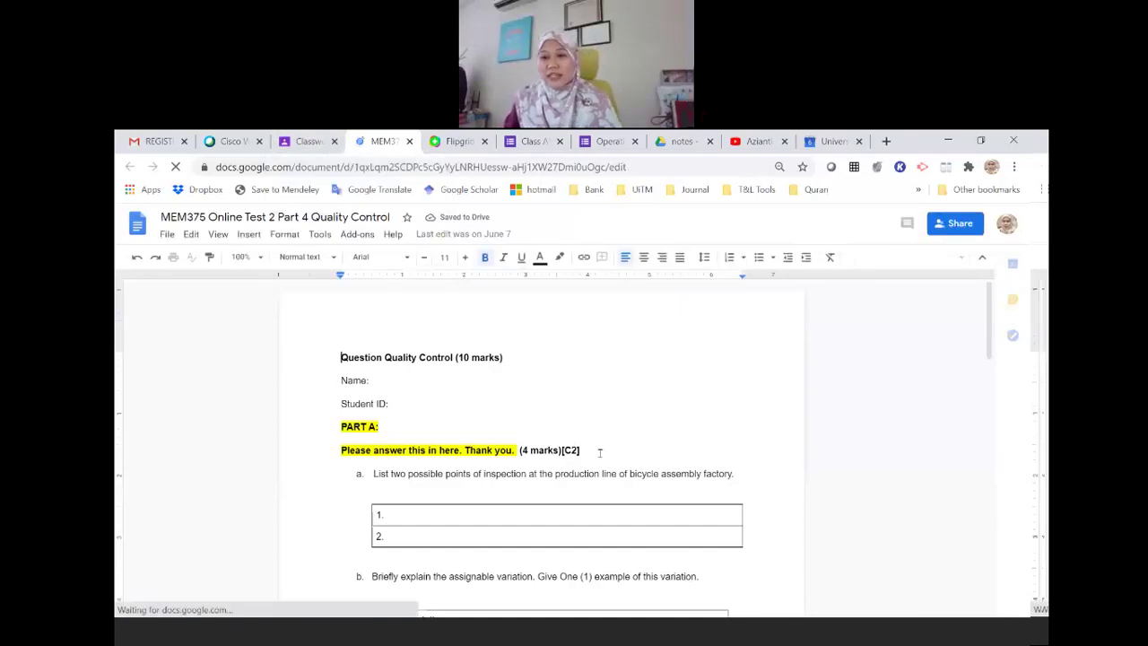
scroll(599, 453, down, 1)
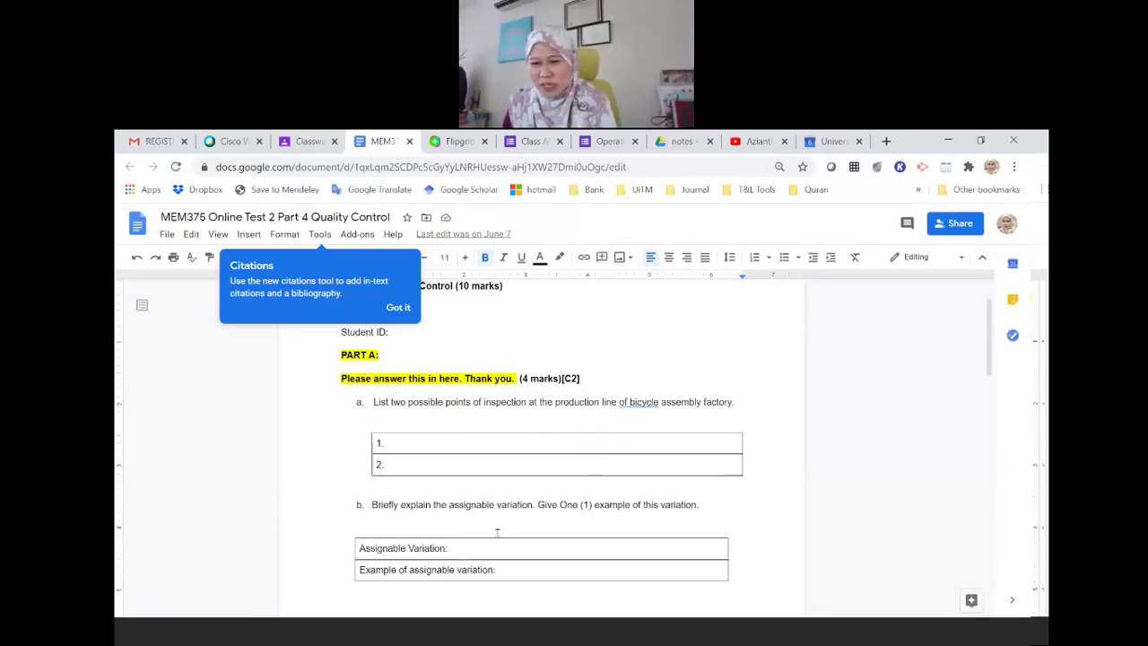
click(432, 440)
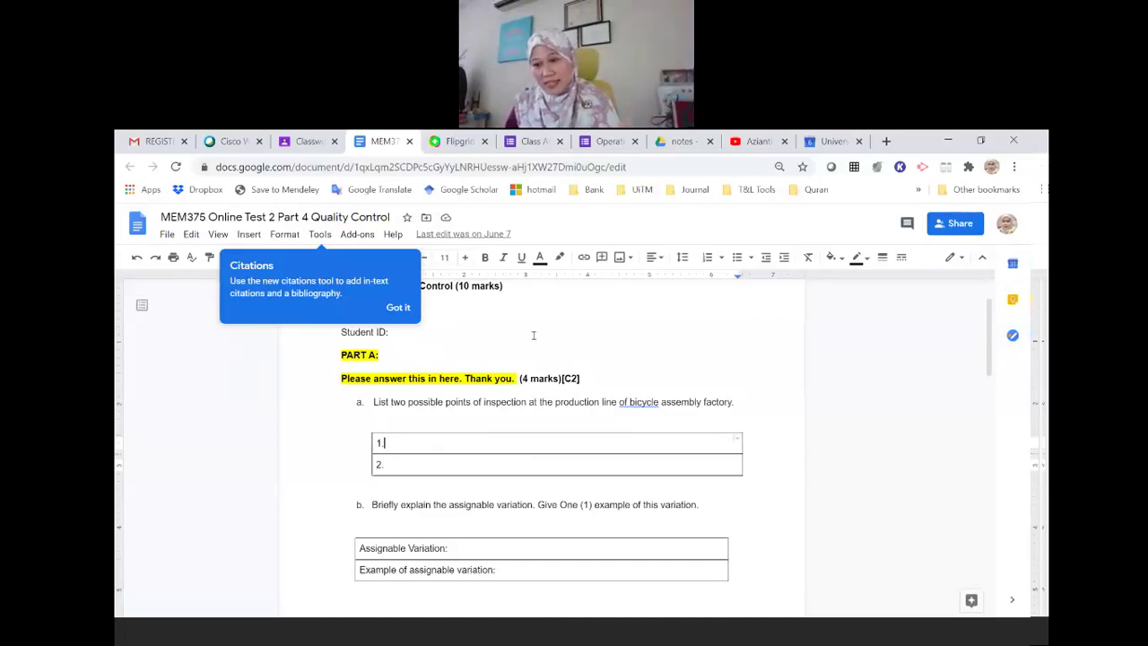
scroll(532, 335, down, 3)
scroll(533, 334, up, 1)
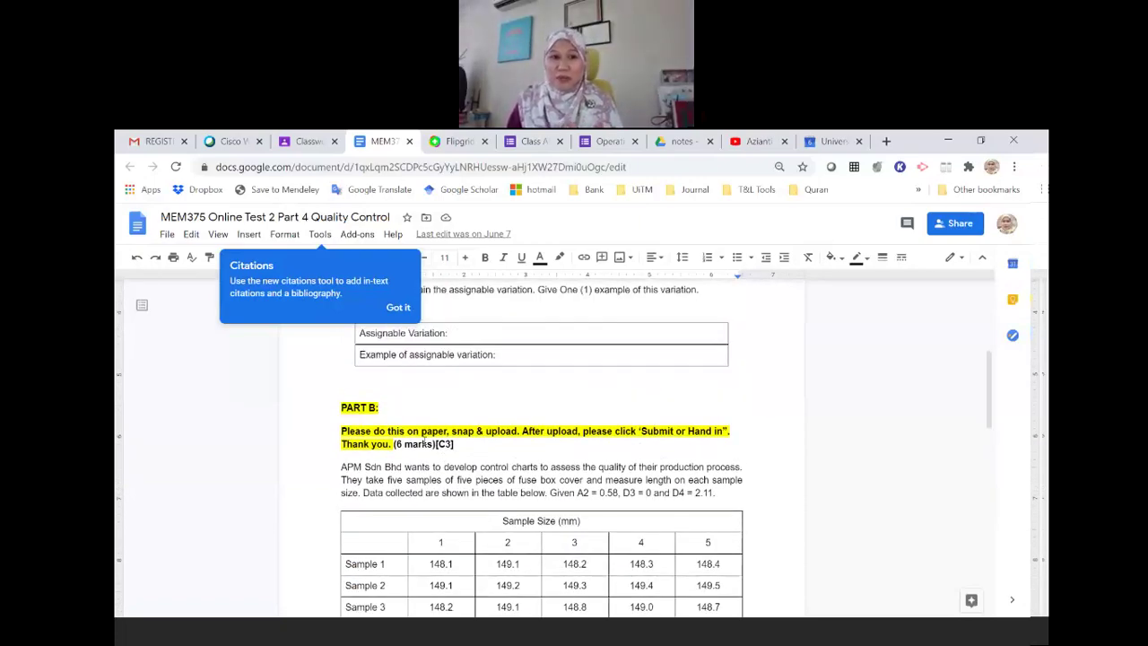
scroll(433, 443, down, 1)
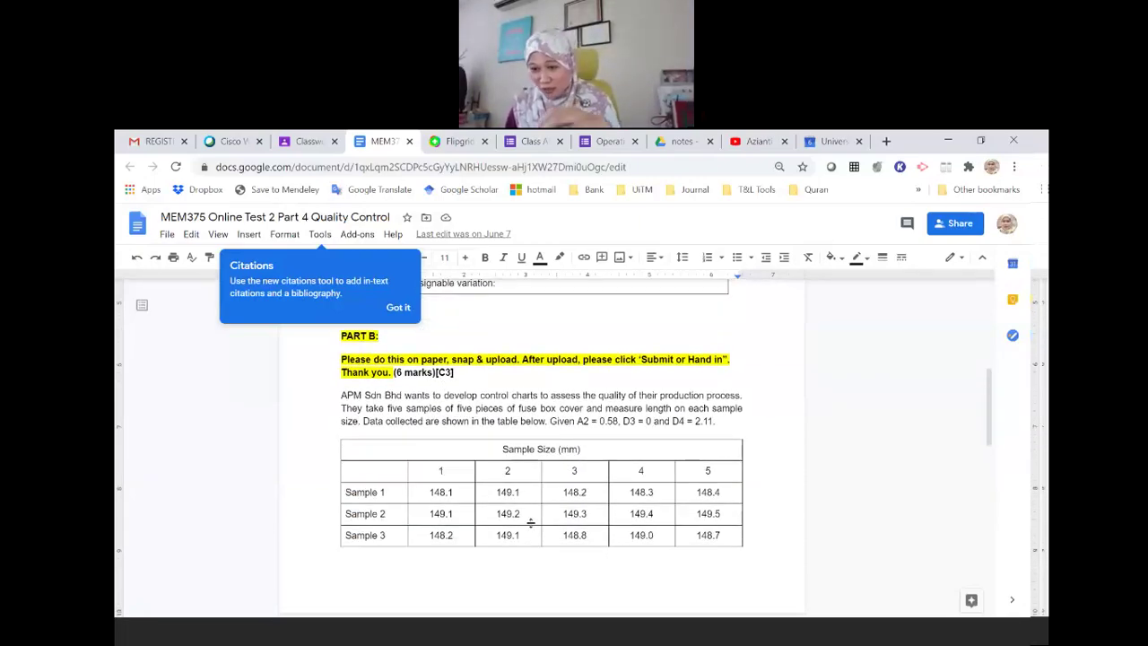
scroll(531, 522, up, 6)
click(530, 518)
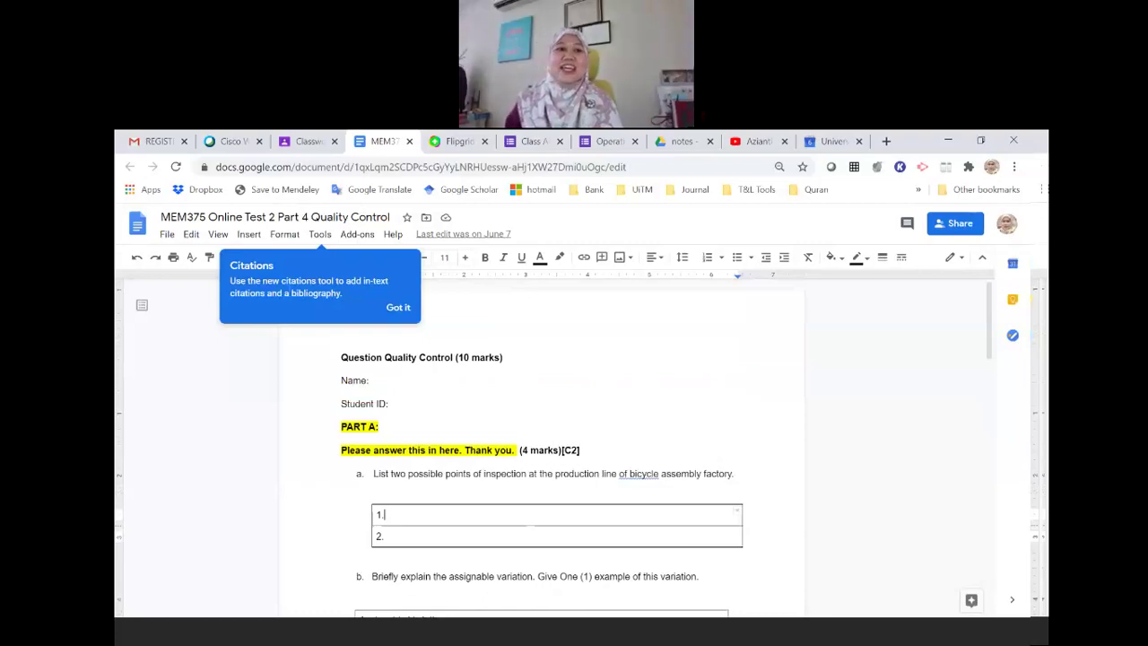
Back in Classroom, open the Online Test 2 Sesi 4 Quality Control assignment and check its instructions and class comments
click(316, 137)
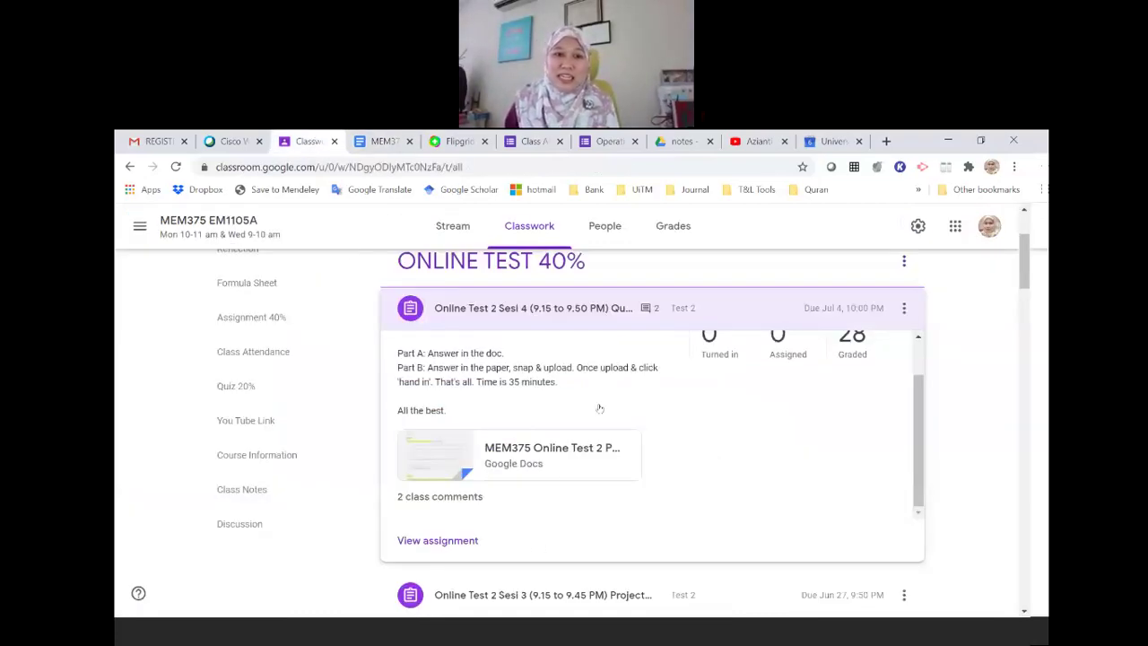
click(438, 540)
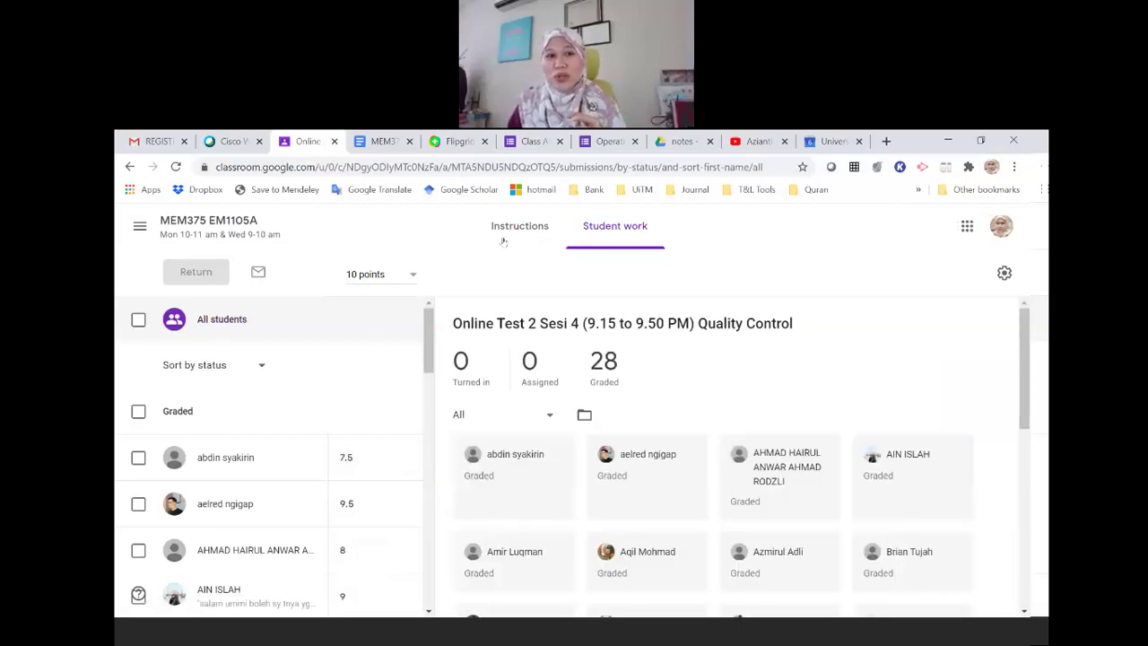
click(507, 237)
scroll(573, 408, down, 3)
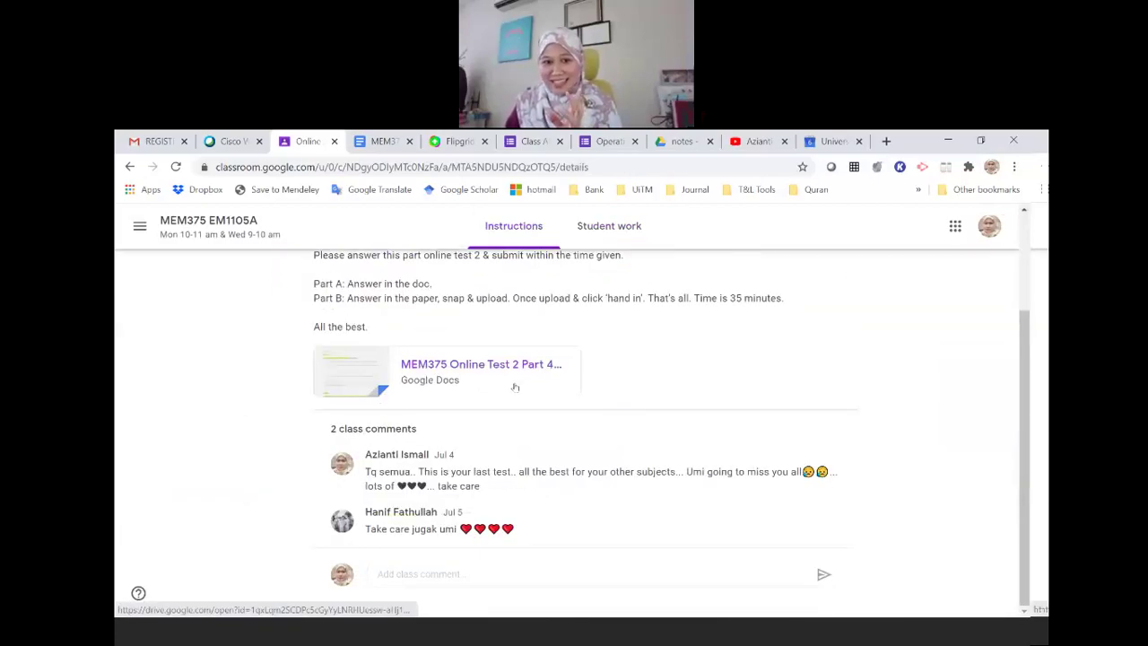
Open the Online Test 2 Sesi 4 assignment for editing, check the attachment's copy setting and the due date and time, and save it
scroll(515, 385, up, 1)
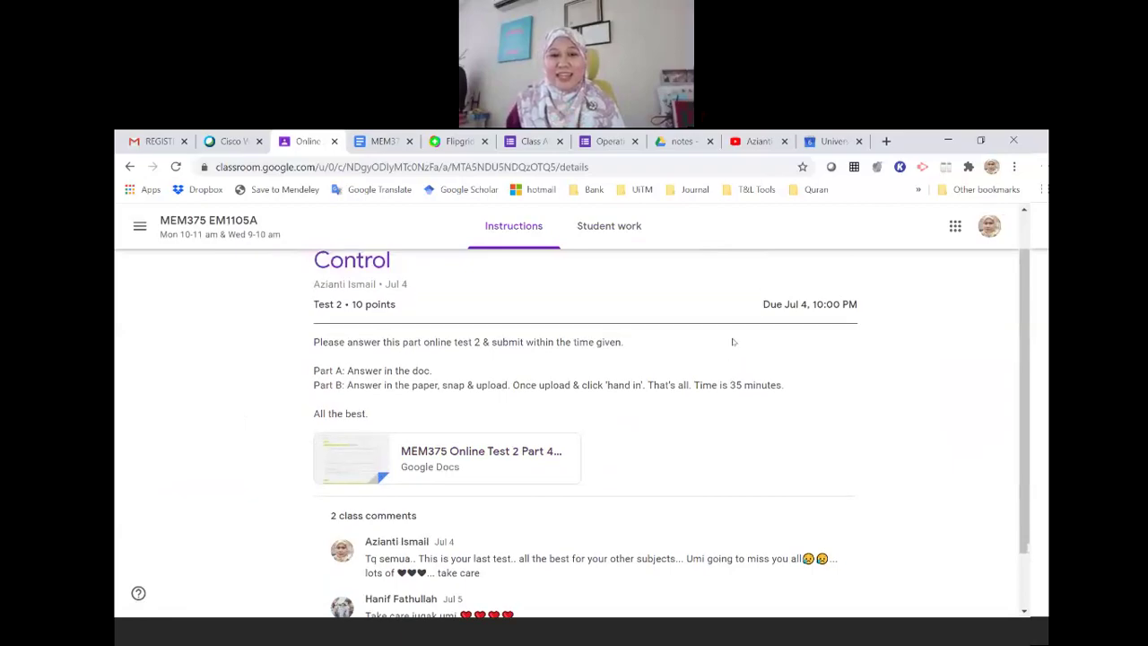
scroll(731, 314, up, 1)
click(848, 292)
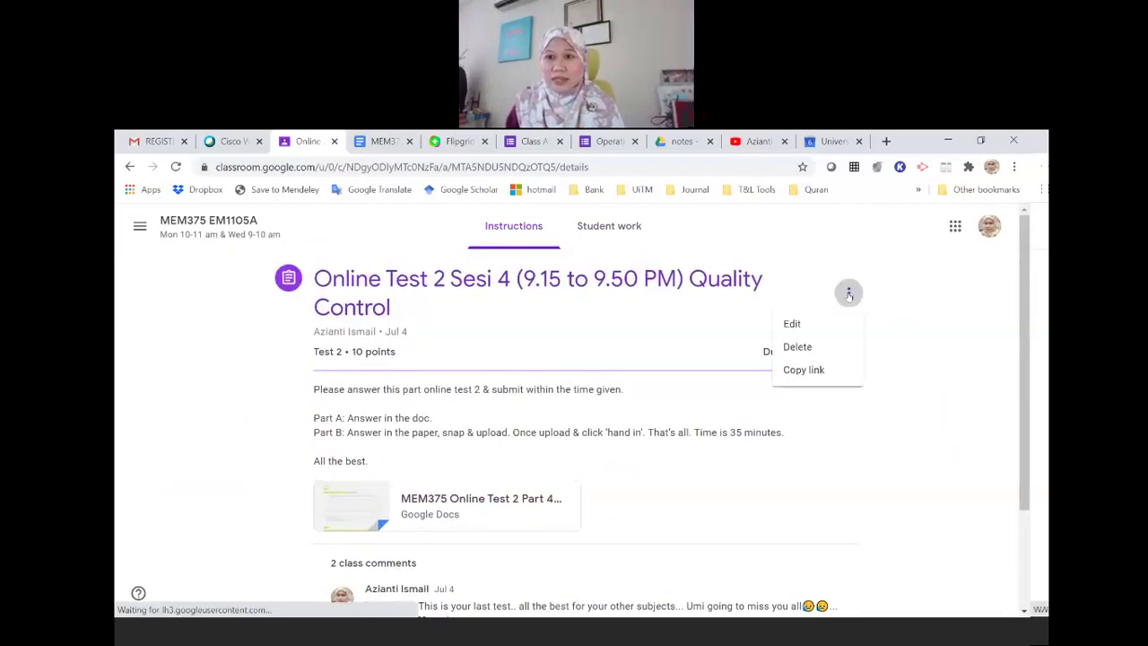
click(793, 324)
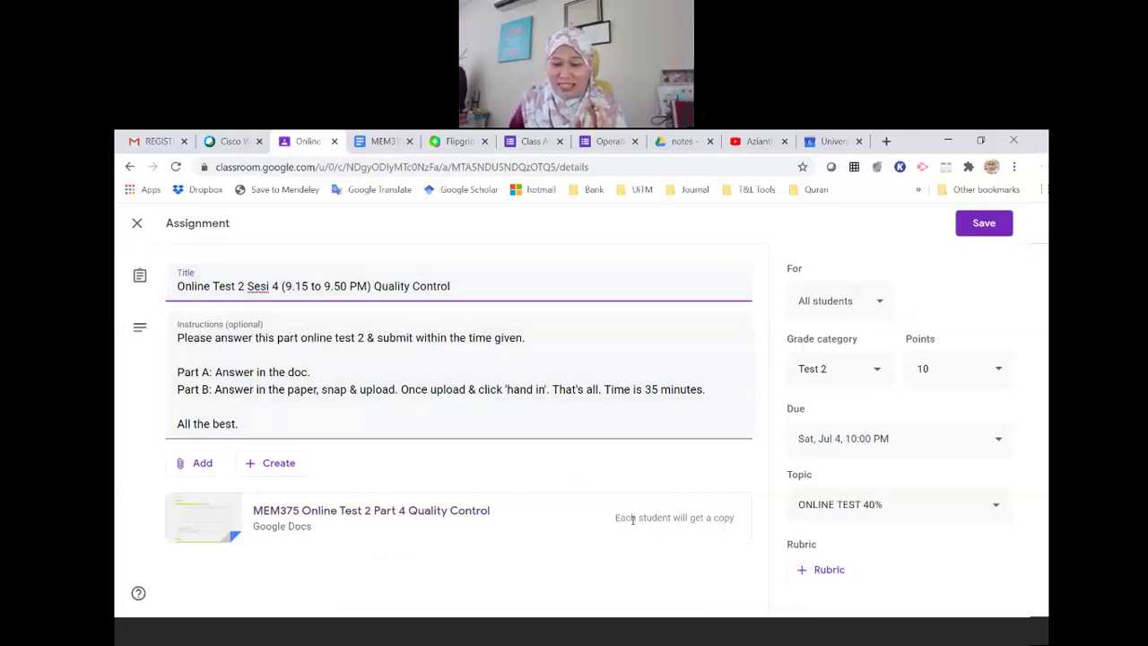
click(696, 517)
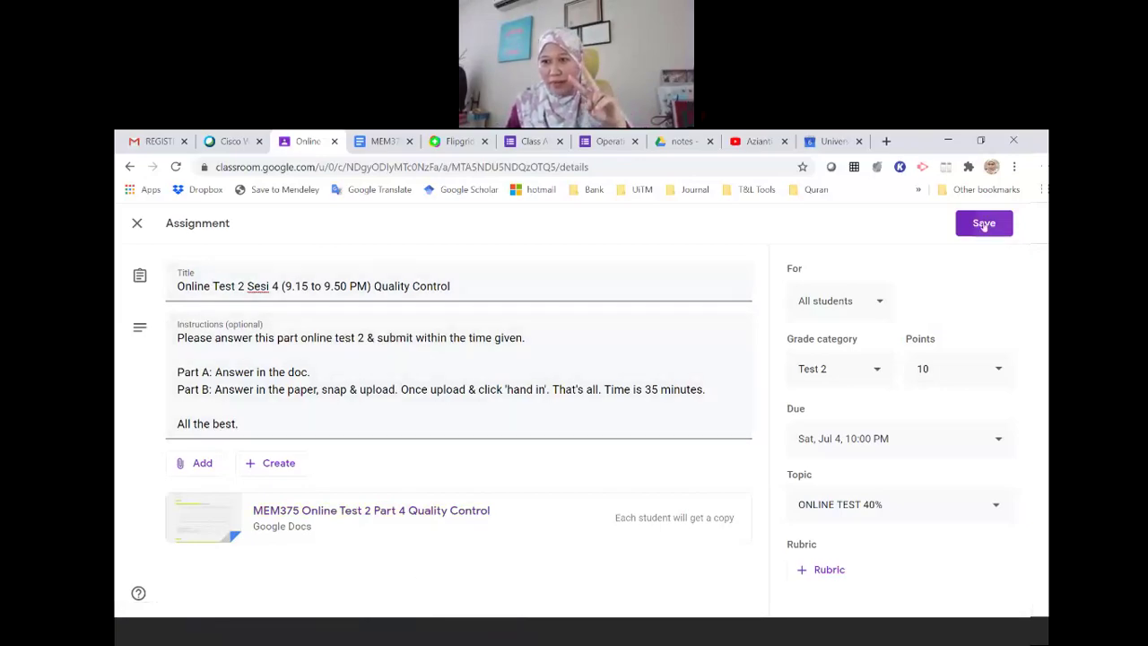
click(879, 443)
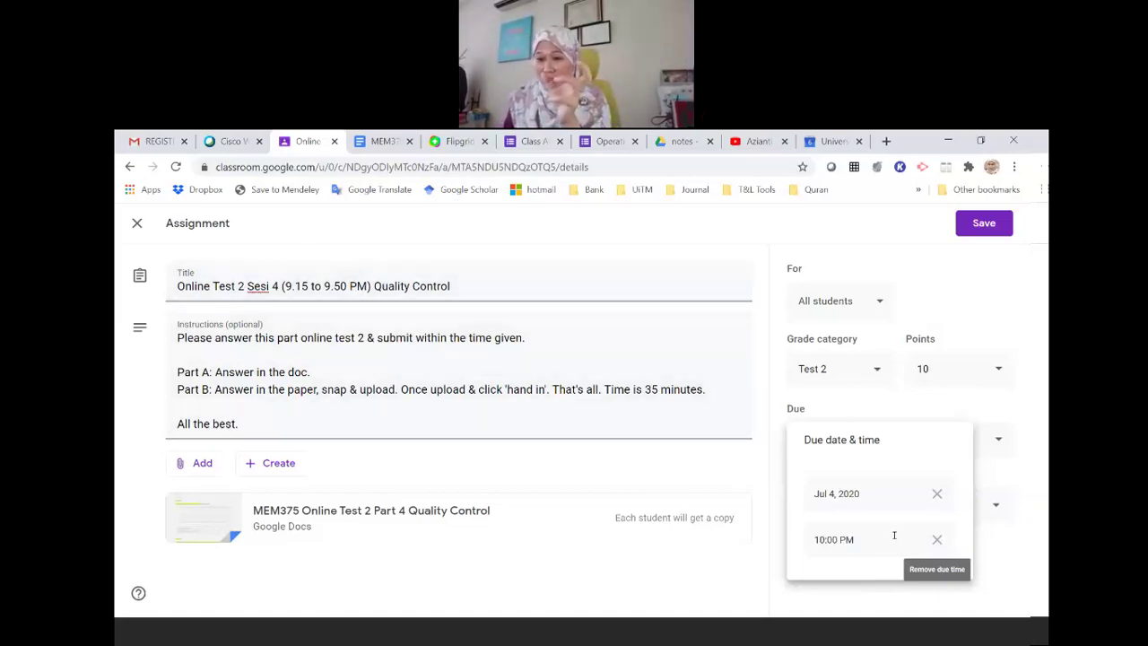
click(744, 473)
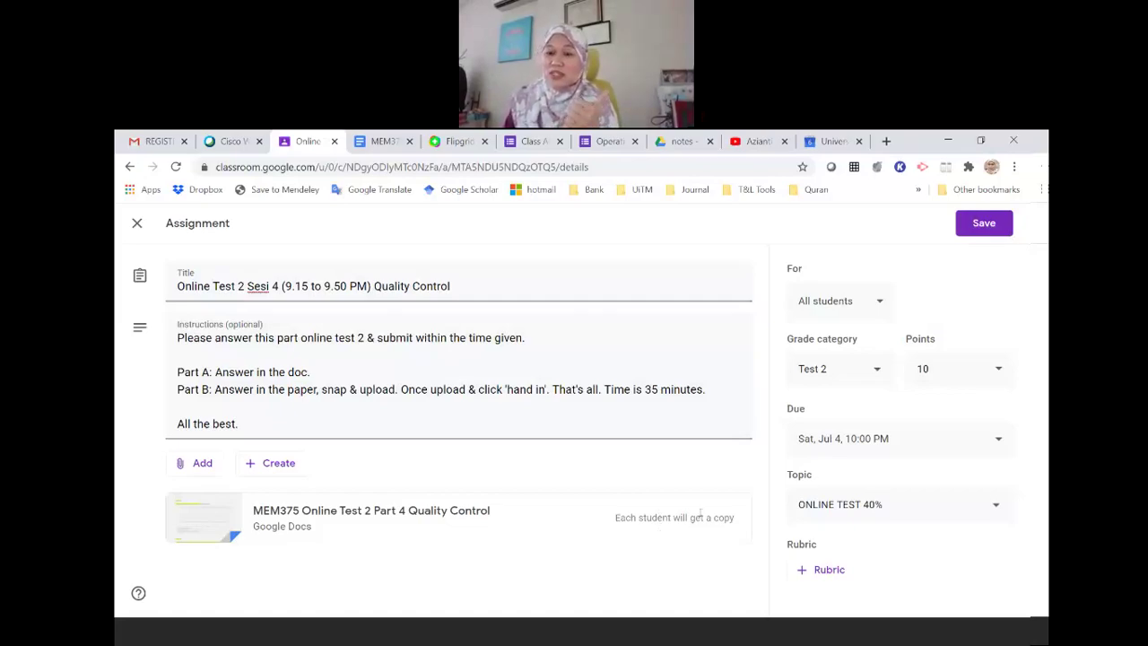
click(986, 226)
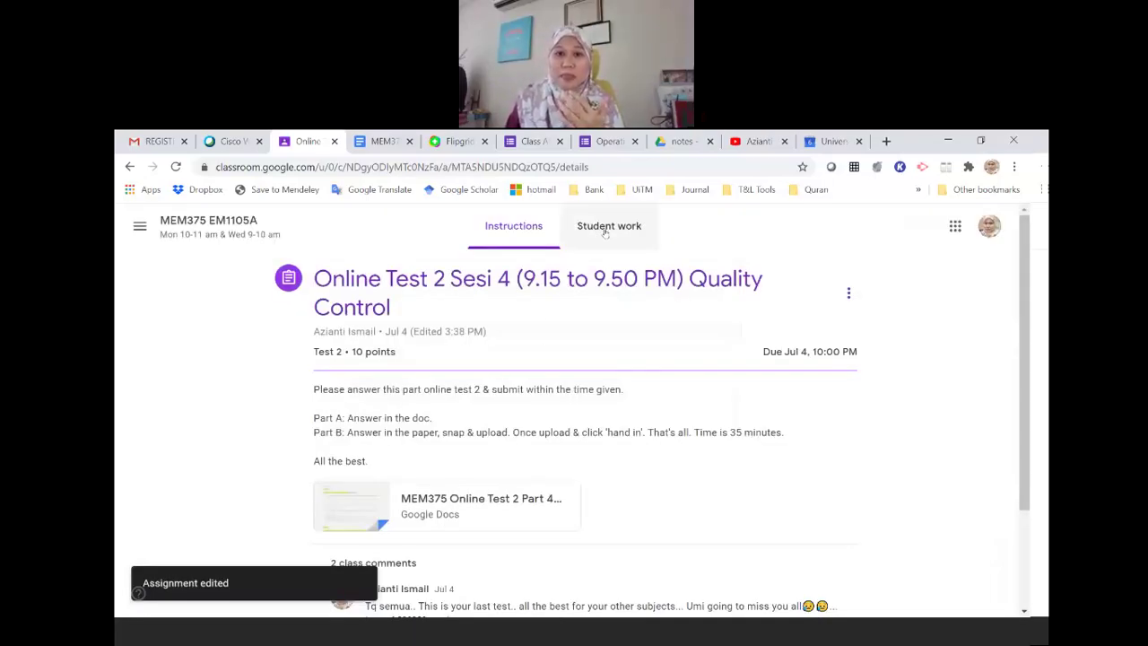
Go through the student work for this test and open the submission of a student graded 6 and done late
click(607, 229)
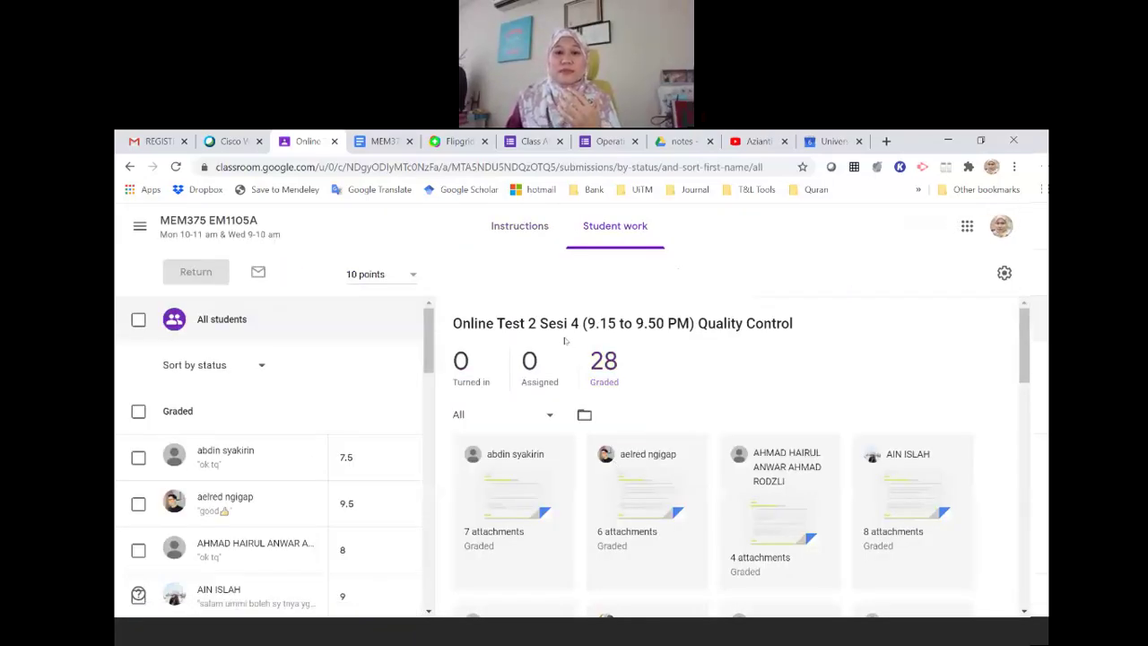
scroll(659, 370, down, 2)
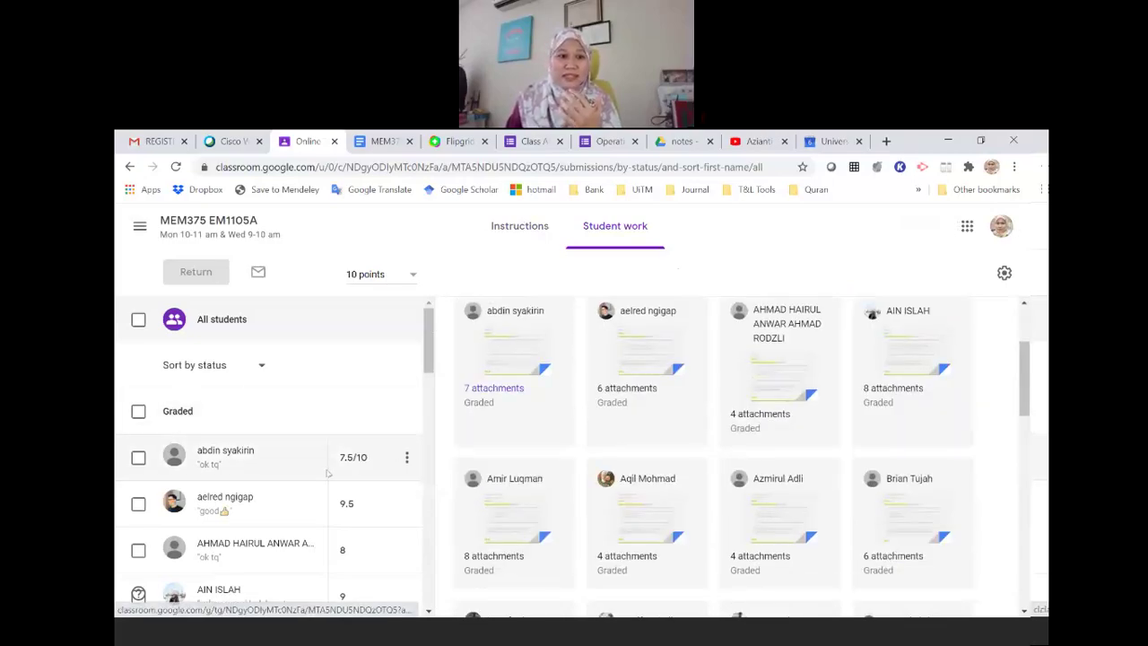
scroll(321, 473, down, 3)
scroll(321, 472, down, 1)
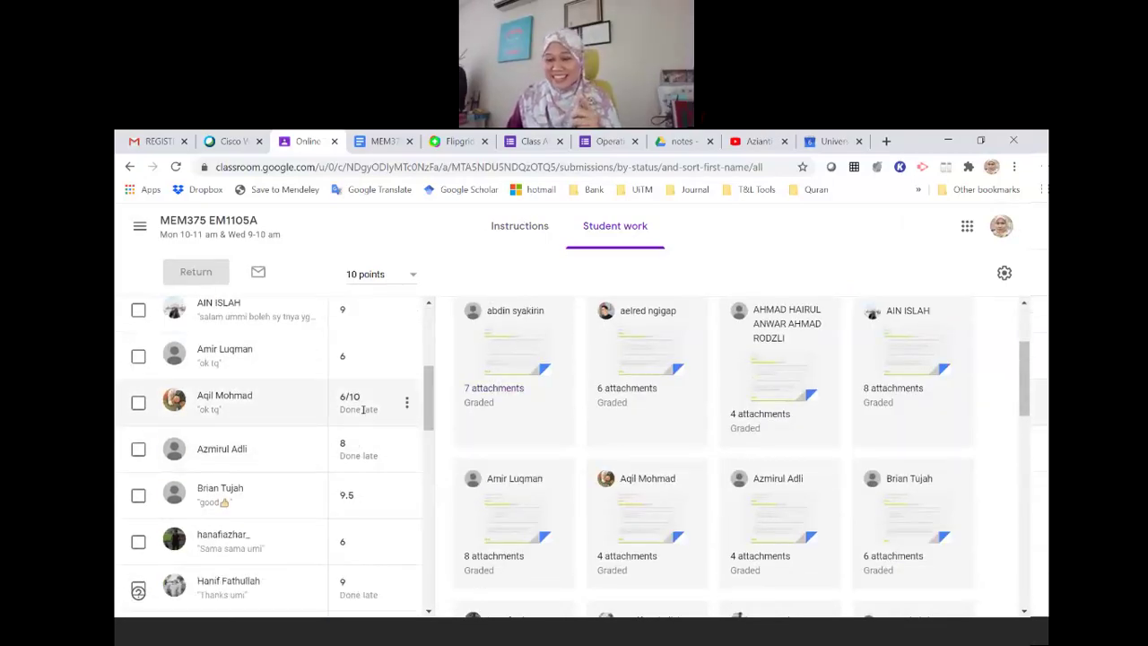
click(407, 404)
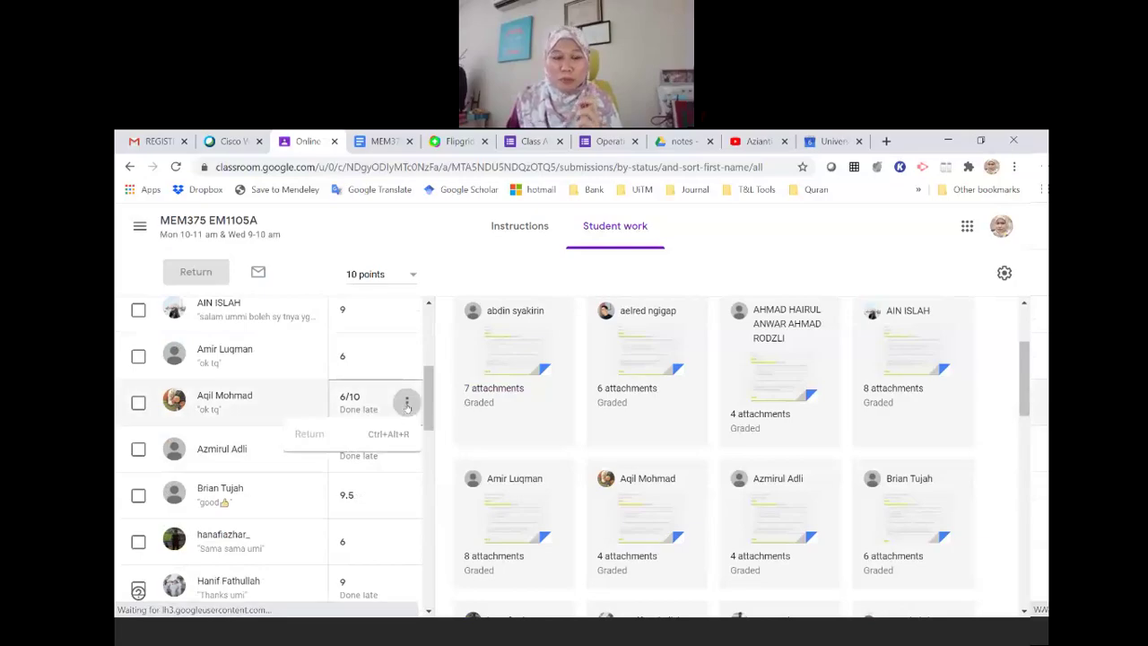
click(253, 395)
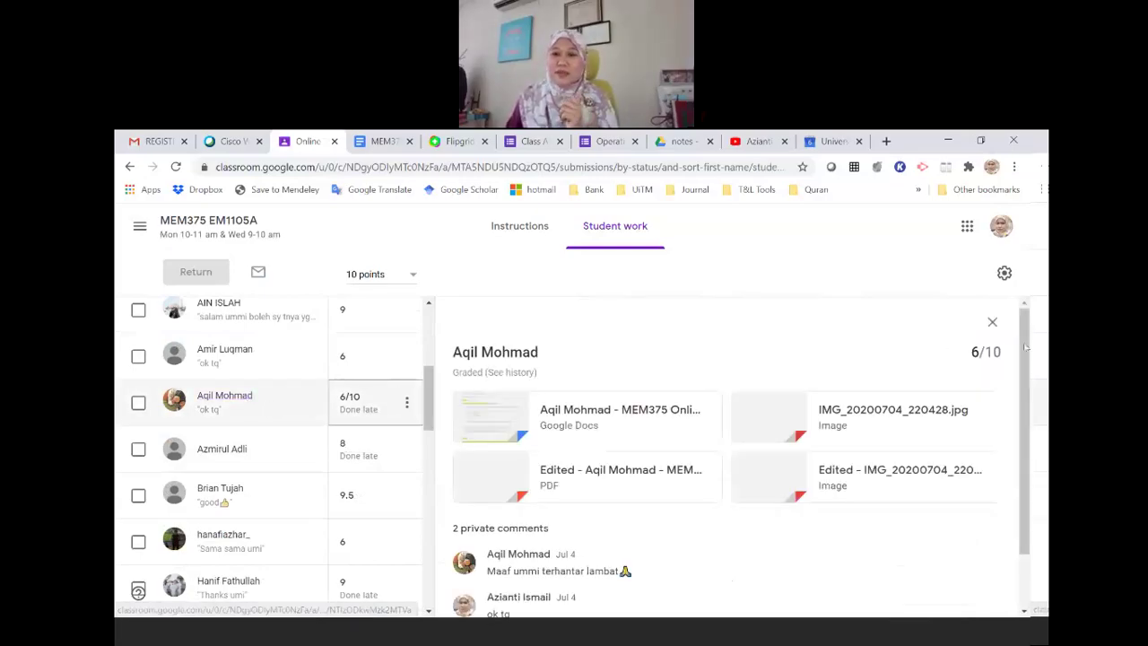
scroll(484, 346, down, 1)
scroll(484, 346, up, 1)
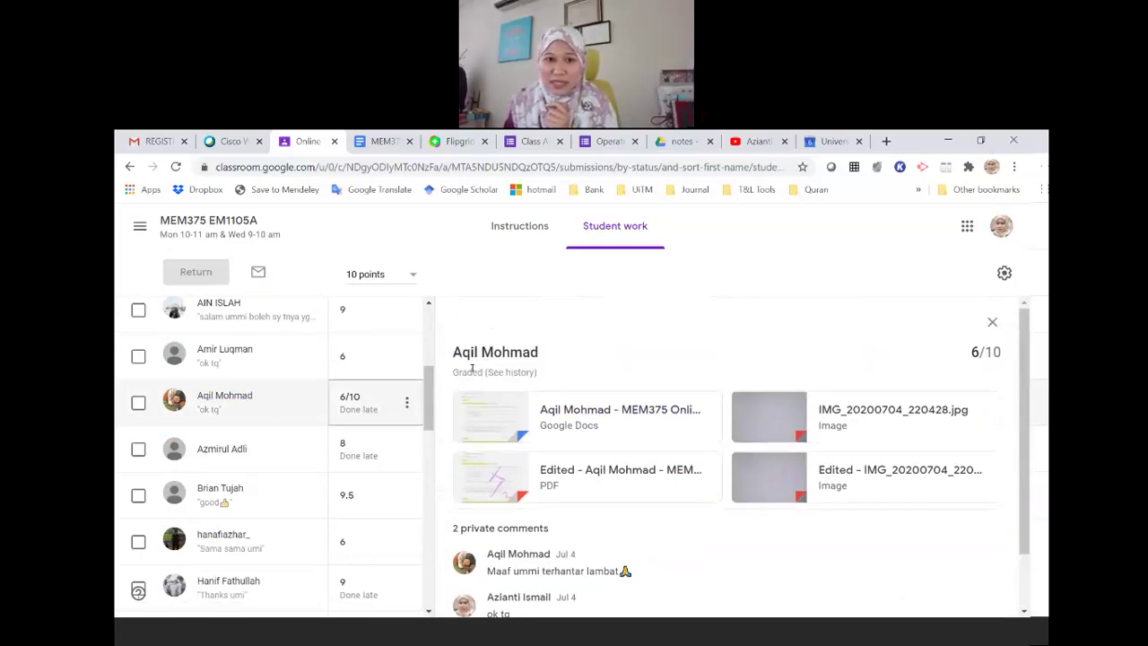
Check this student's submission history, close it, and read the private comments below the attachments
click(516, 372)
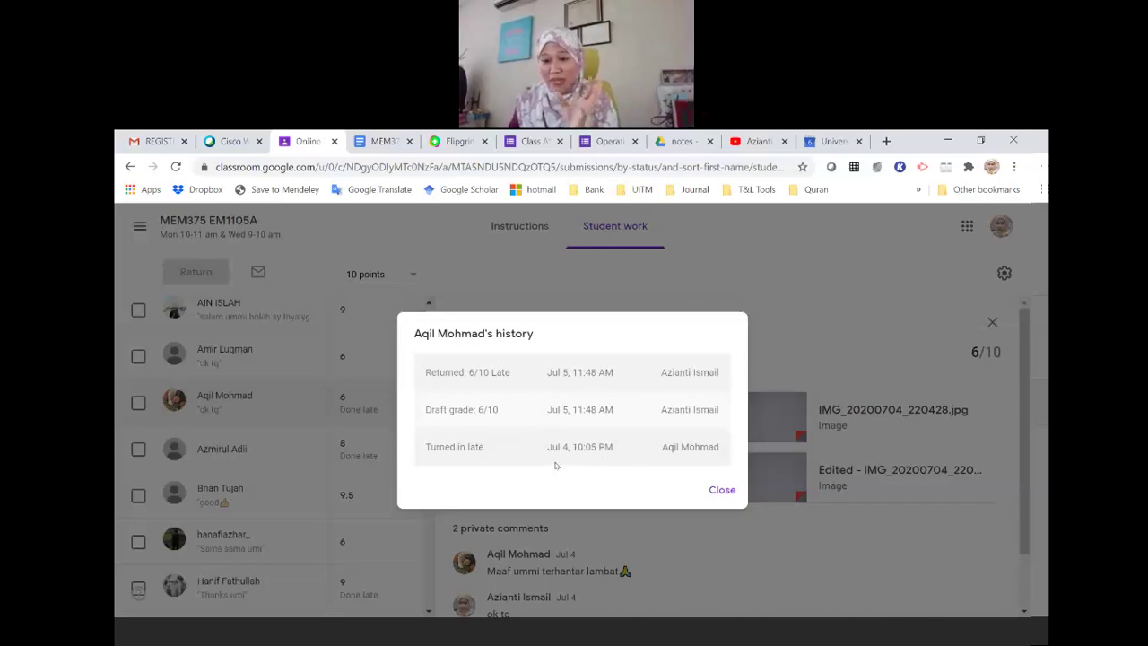
click(725, 492)
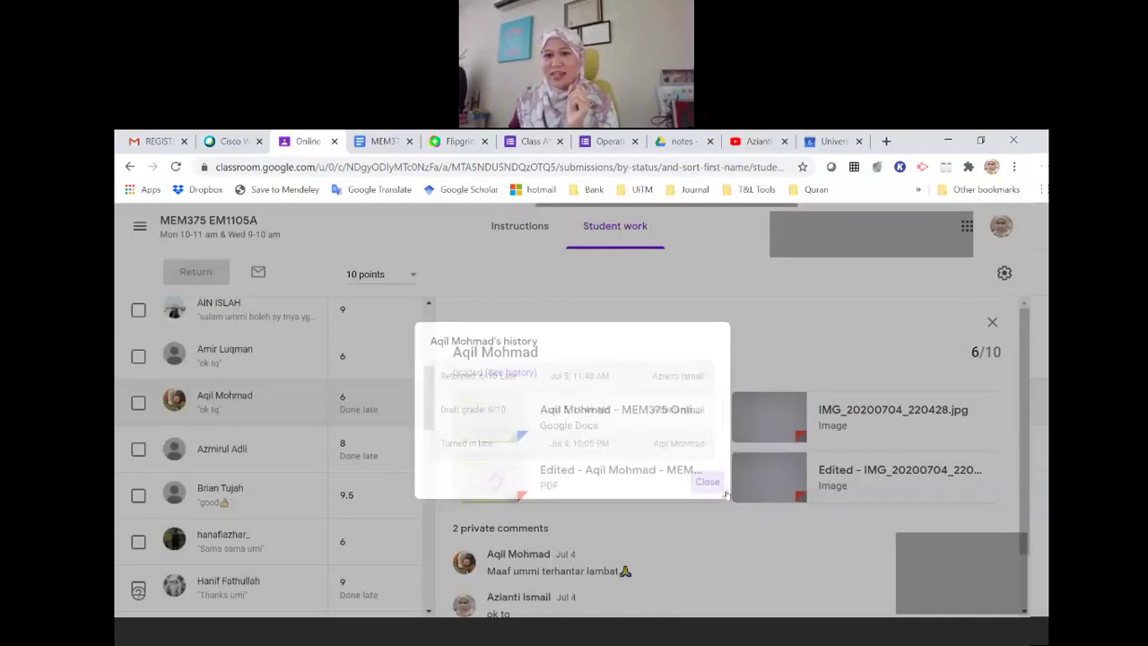
scroll(577, 368, down, 2)
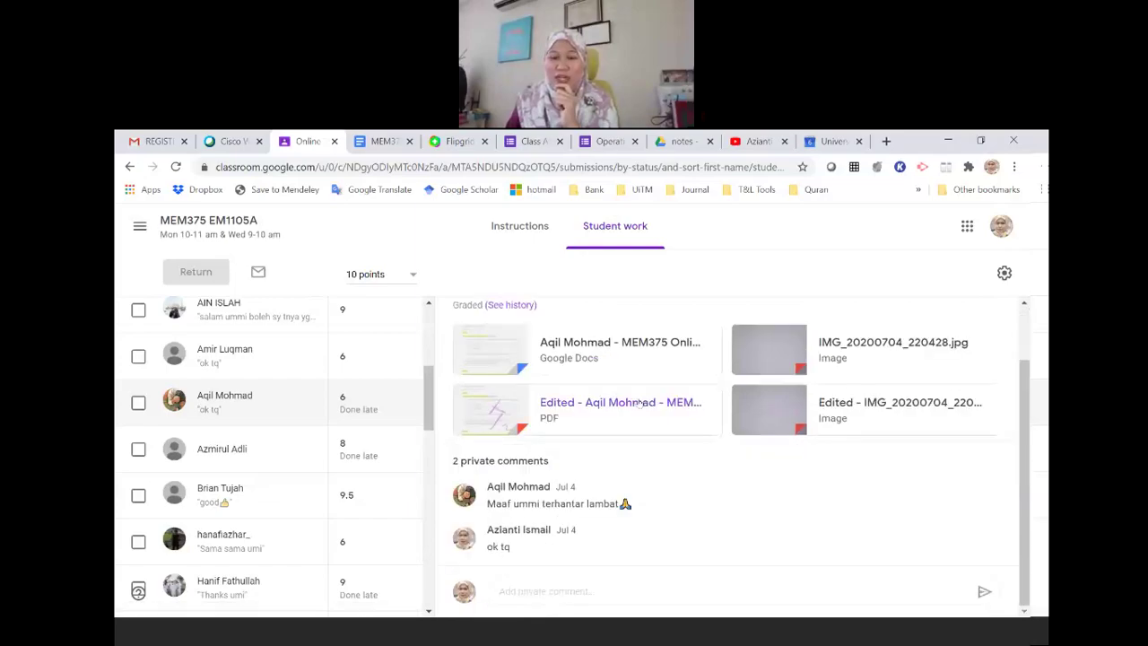
Open the student's Google Docs answer file in the grading view and examine the Part A answers and Part B questions
click(654, 355)
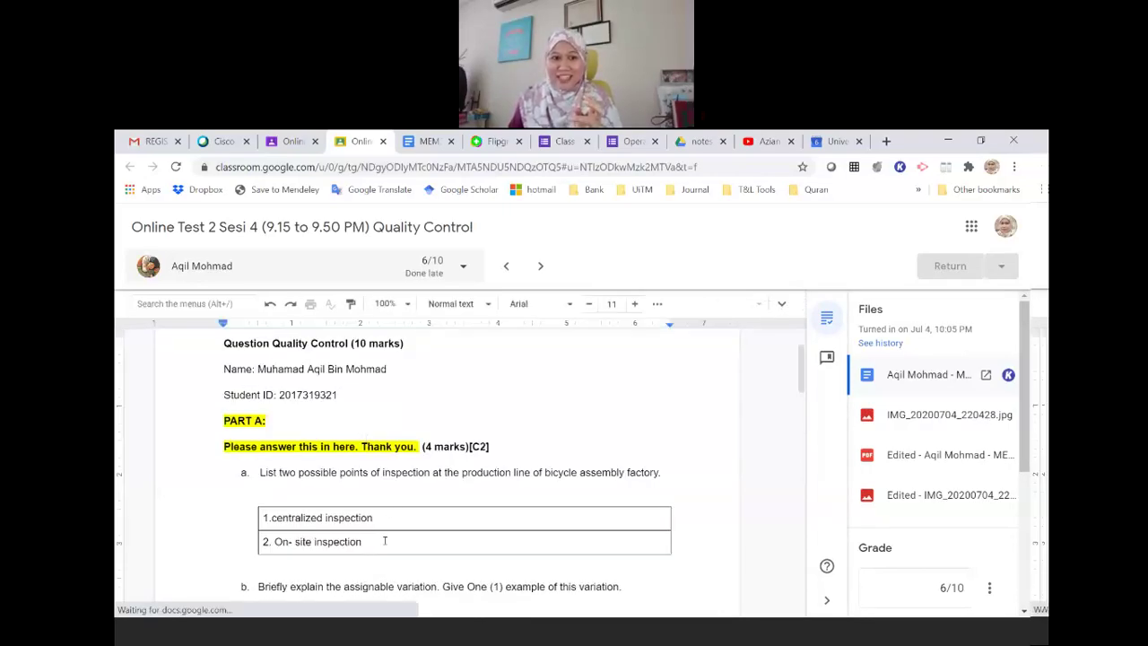
scroll(390, 520, down, 3)
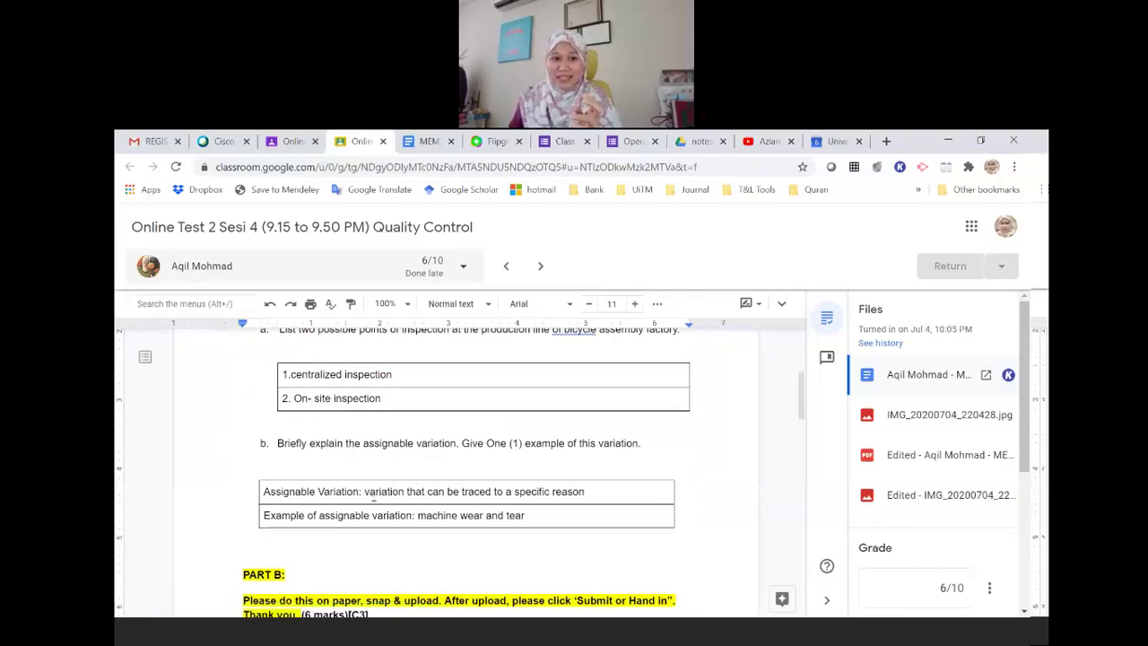
scroll(373, 484, down, 3)
scroll(403, 558, down, 10)
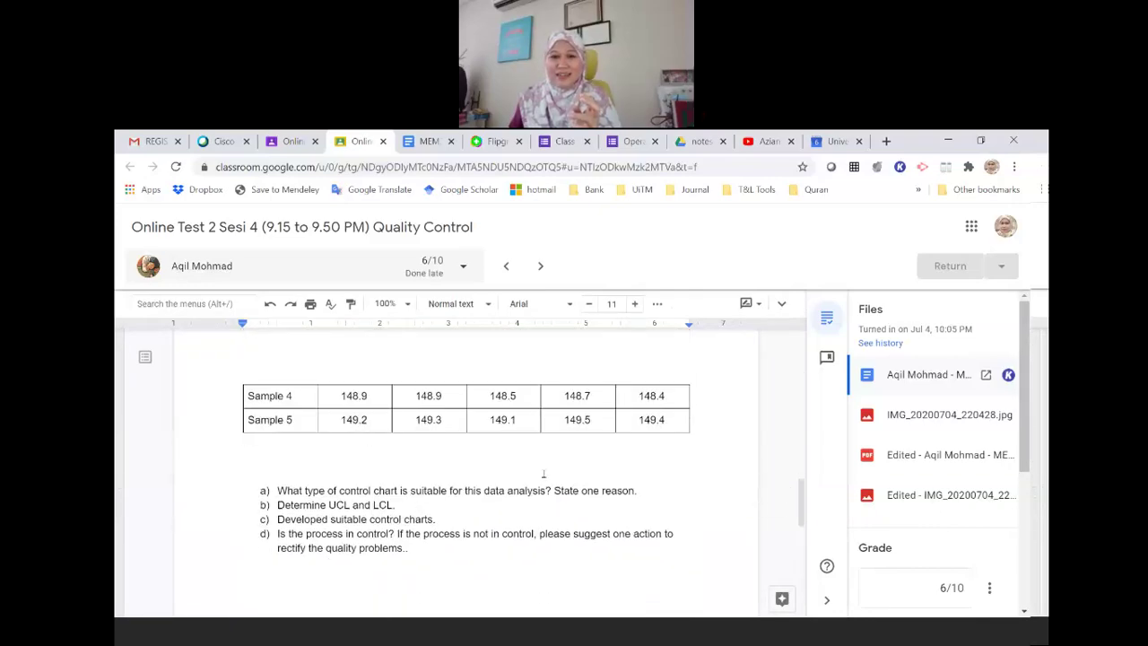
scroll(502, 448, up, 5)
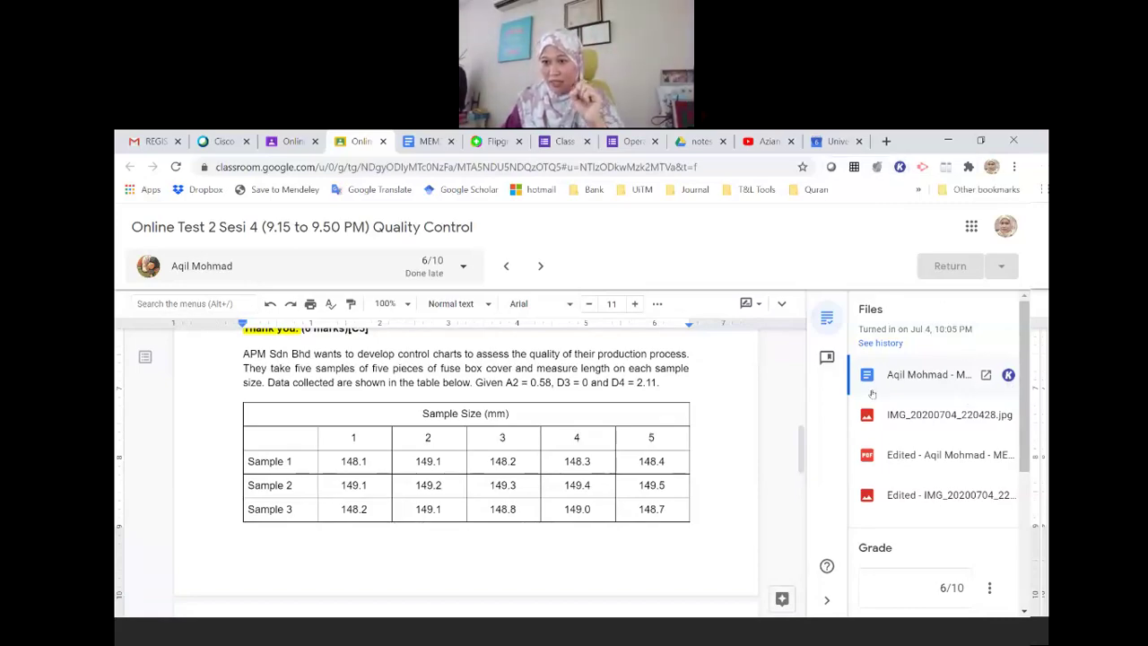
Open the student's answer document in Kami and draw pink freehand ticks beside the centralized inspection and on-site inspection answers
click(1008, 375)
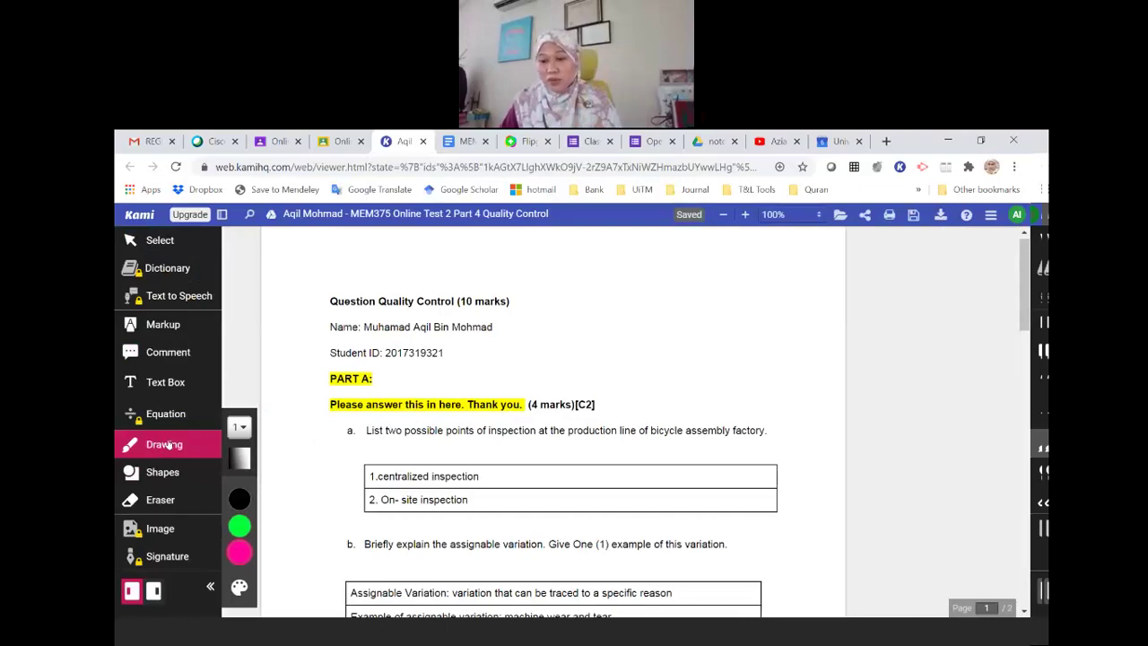
mouse_move(482, 482)
mouse_down()
mouse_move(492, 494)
mouse_move(554, 443)
mouse_up()
mouse_move(498, 502)
mouse_down()
mouse_move(504, 520)
mouse_move(570, 482)
mouse_up()
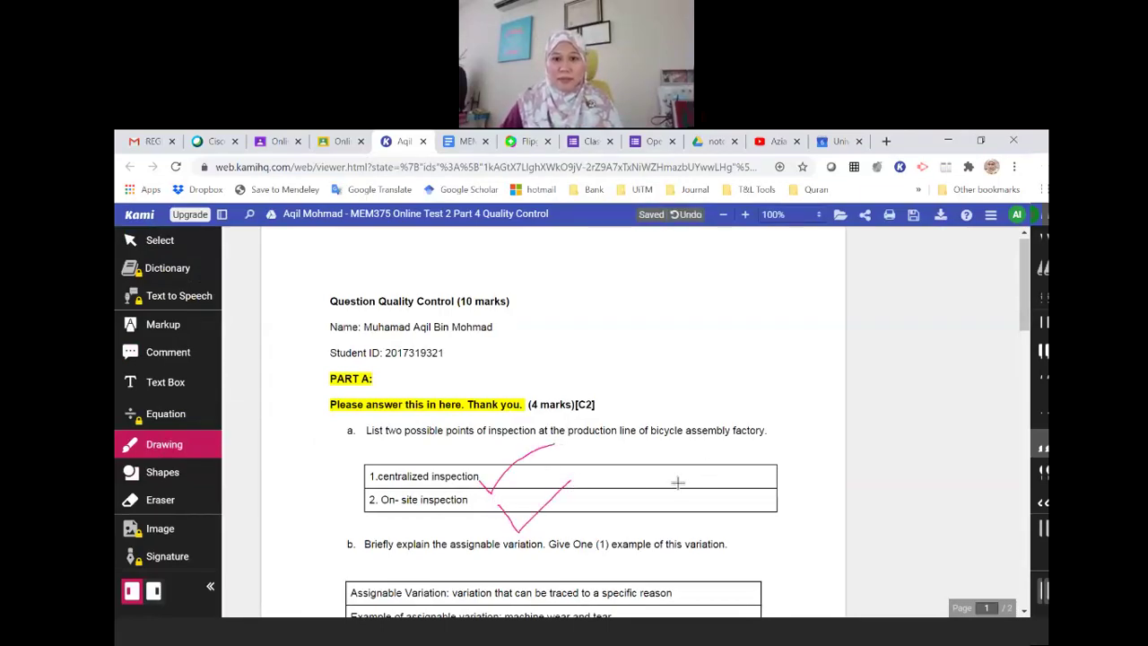
Handwrite a pink 4 near the right end of the inspection answer table, and erase its strokes
drag(673, 469, 749, 484)
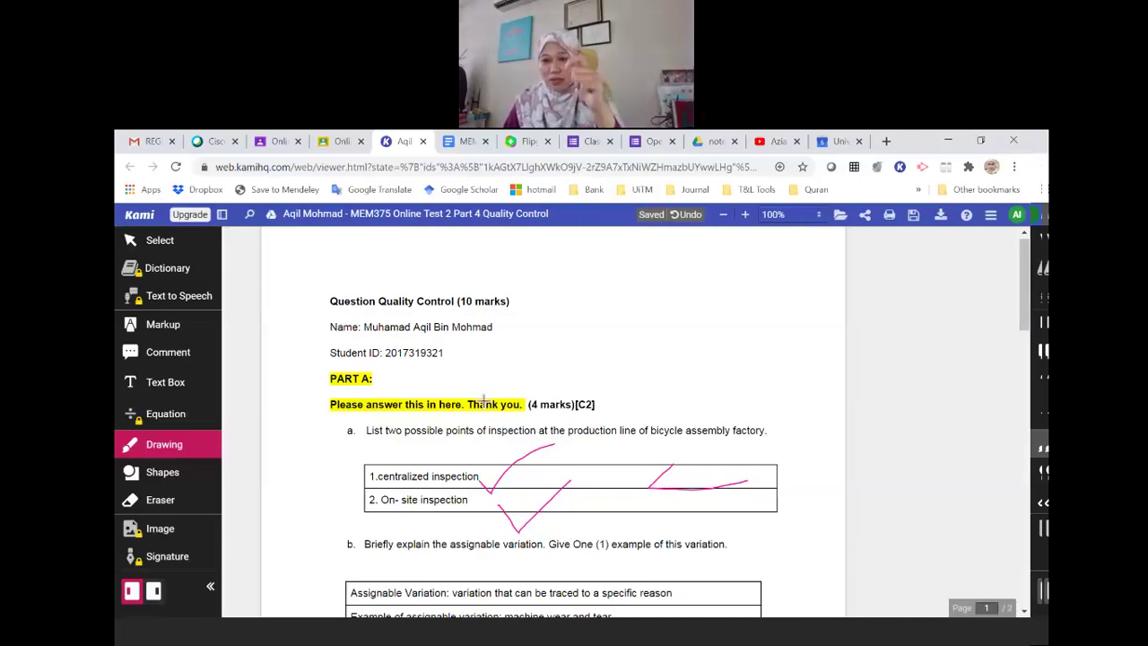
drag(678, 463, 685, 509)
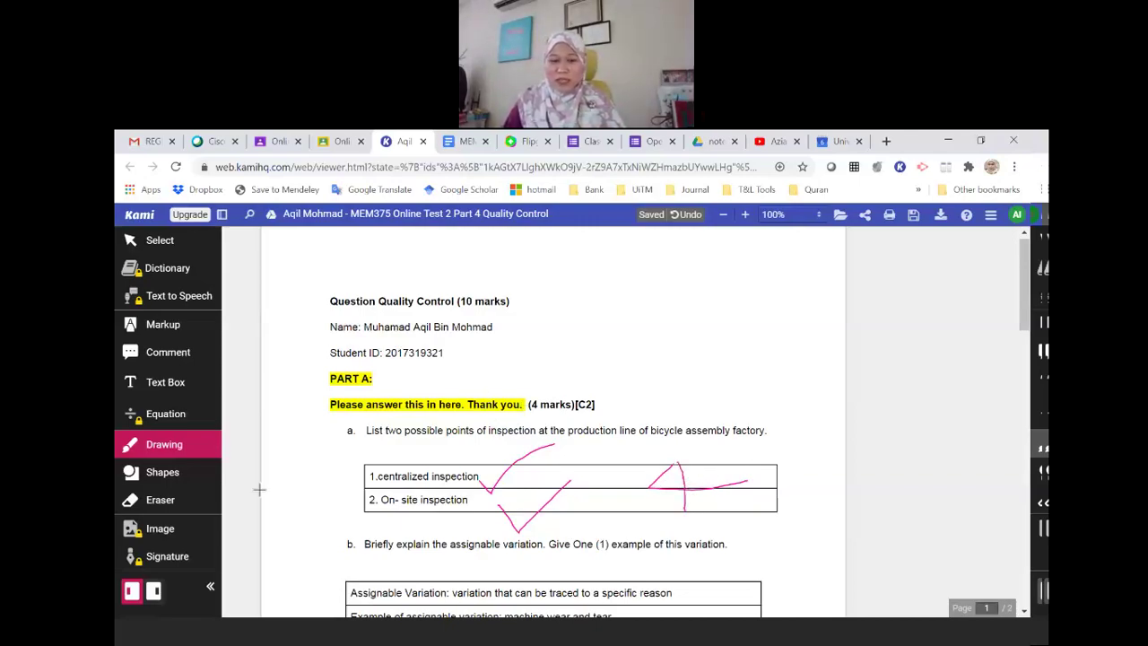
click(134, 472)
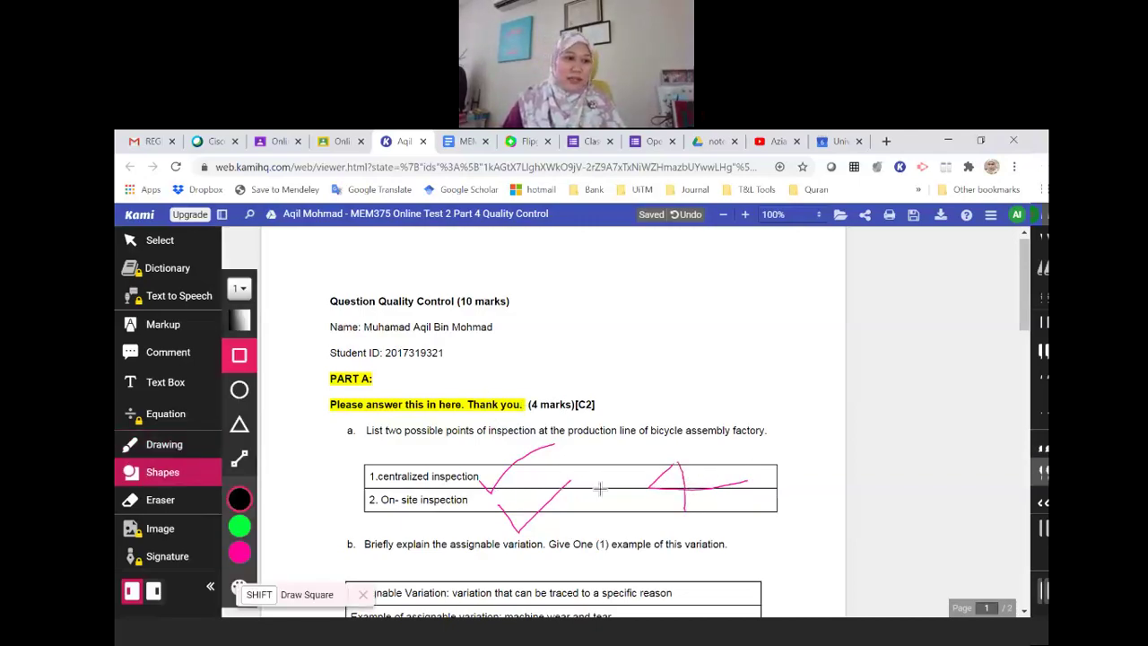
click(187, 500)
drag(663, 483, 684, 469)
click(686, 470)
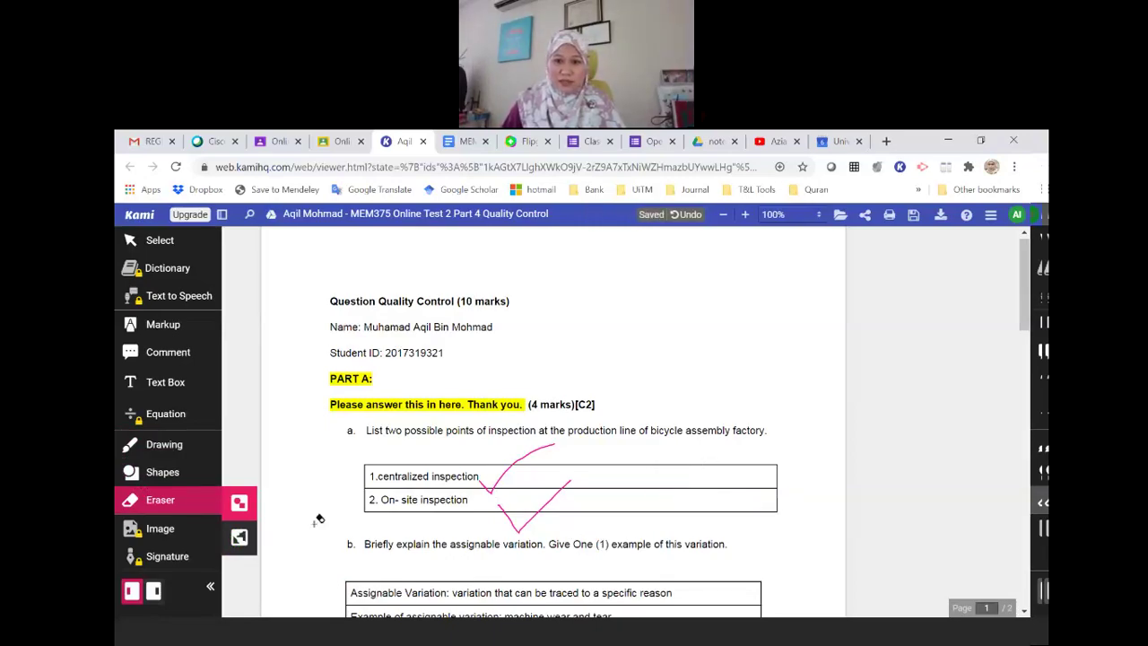
Handwrite a smaller pink 4 right next to the ticks, and close the Kami document to return to the grading view
click(184, 449)
mouse_move(614, 462)
mouse_down()
mouse_move(584, 491)
mouse_move(628, 481)
mouse_move(612, 512)
mouse_up()
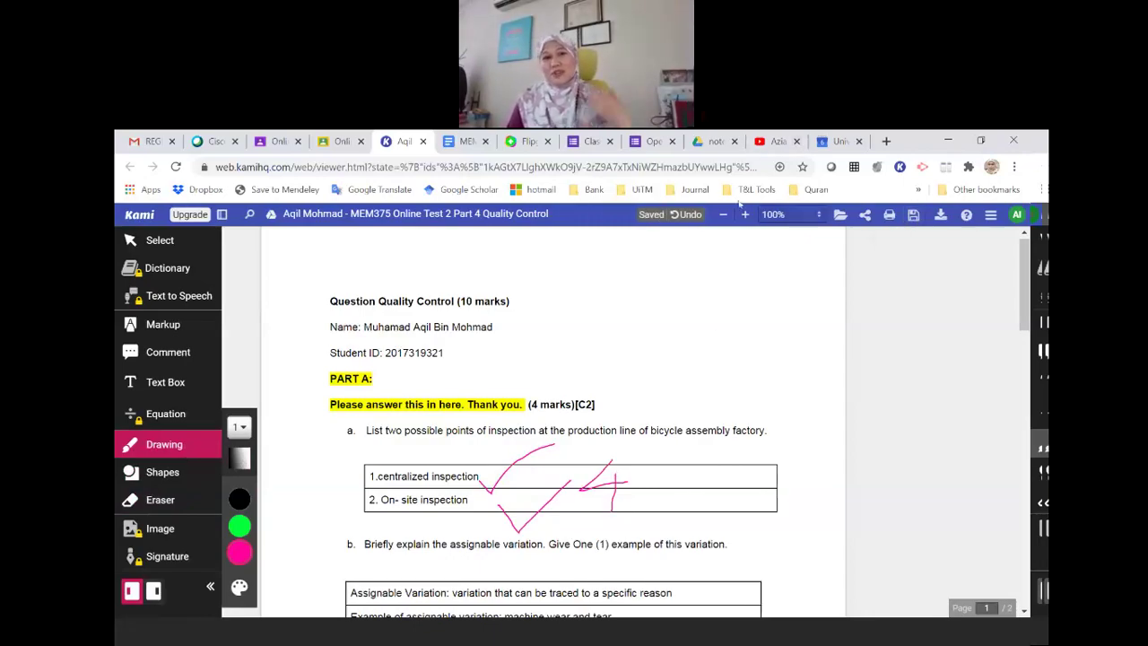
scroll(350, 458, down, 3)
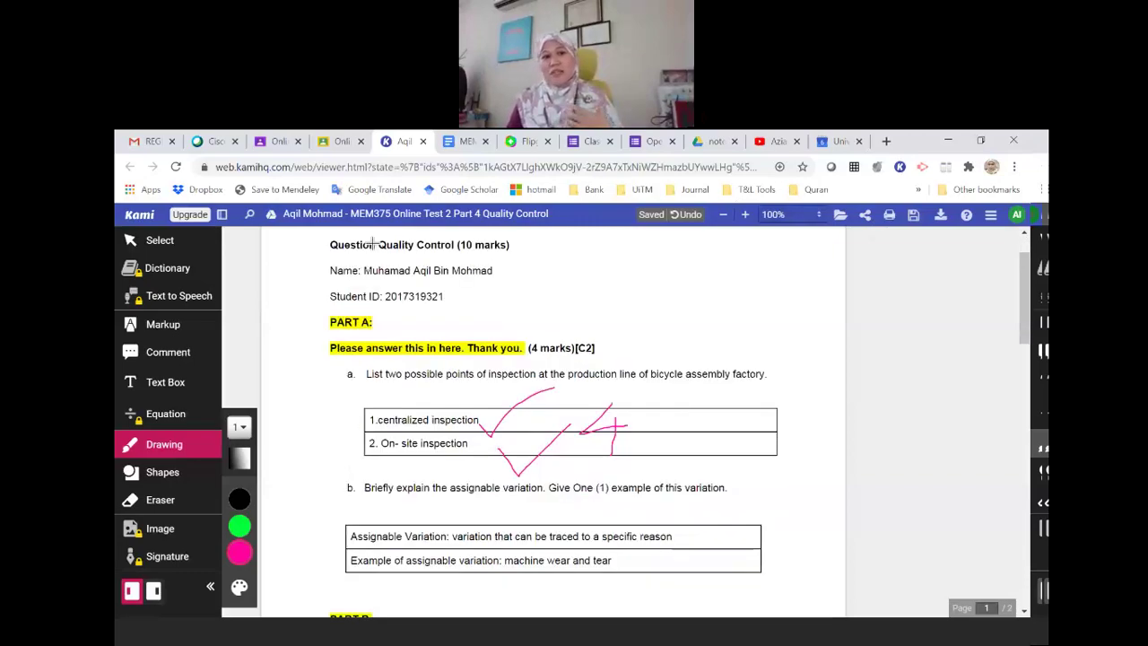
click(422, 142)
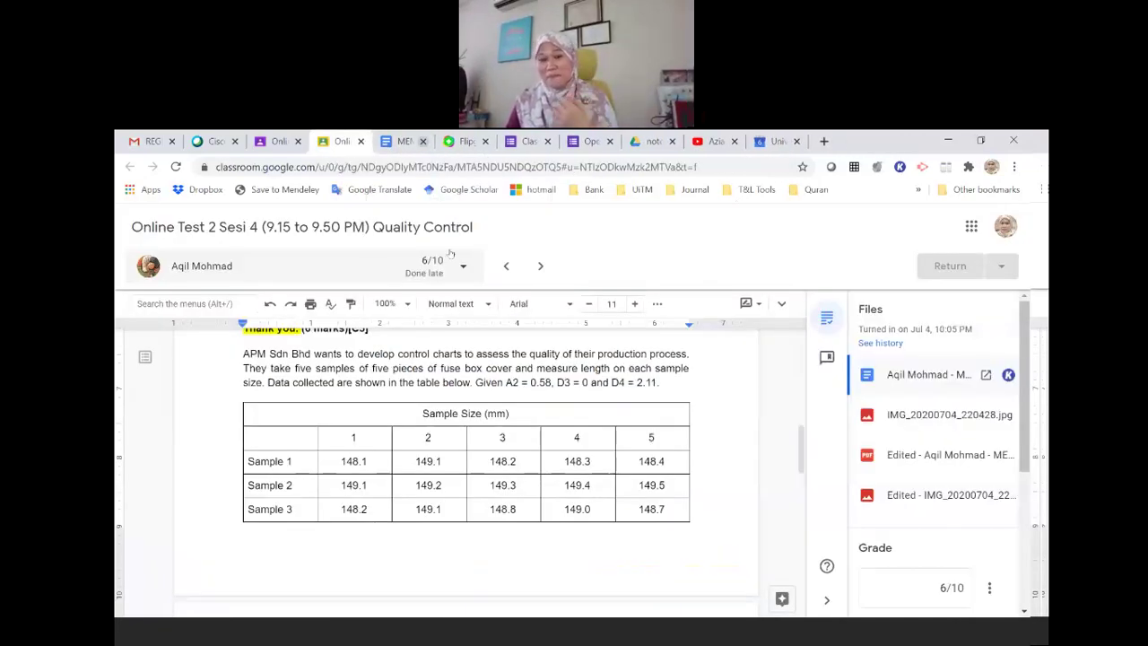
Open the student's Edited PDF attachment in the grading view and examine the handwritten marking on Part A and the Part B questions
click(928, 458)
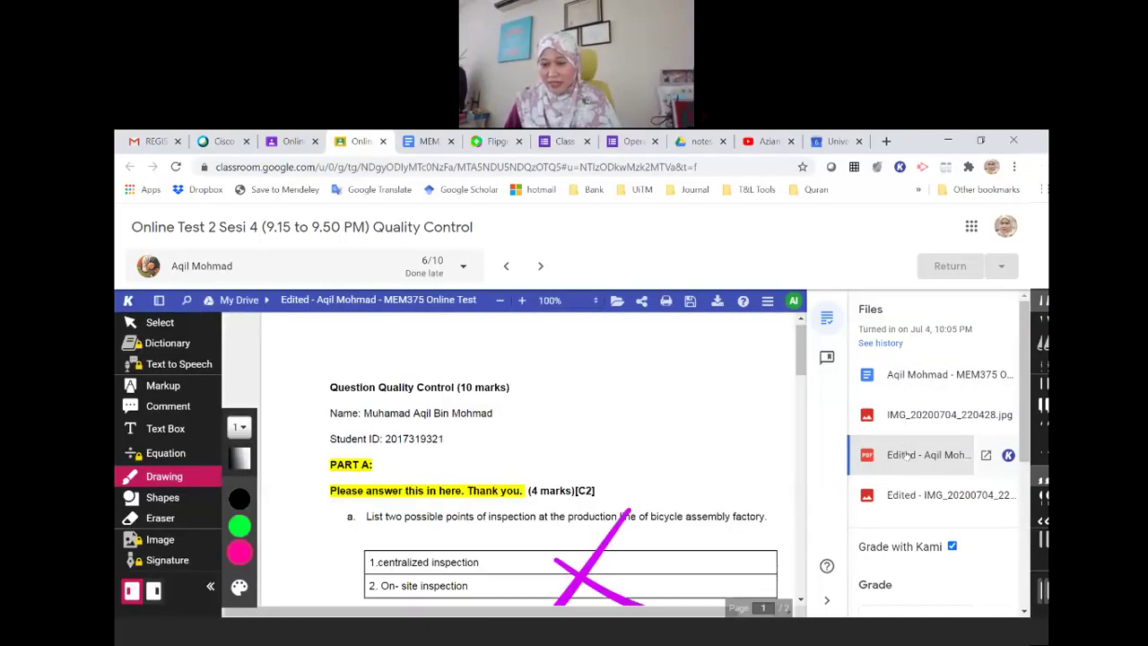
scroll(592, 444, down, 5)
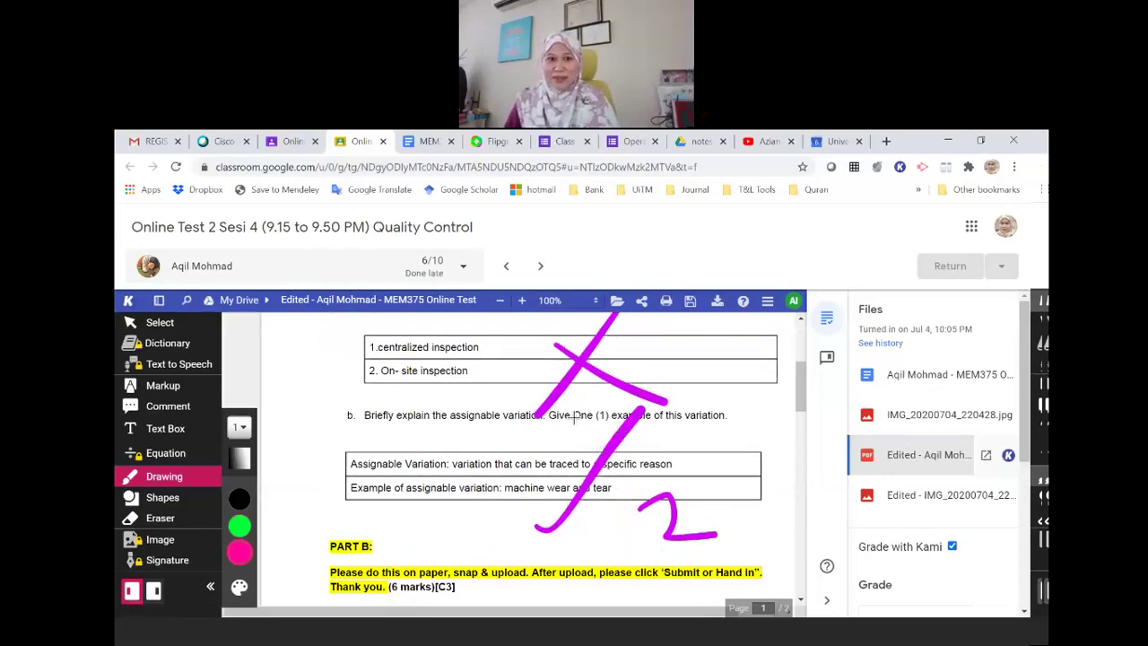
scroll(569, 404, up, 3)
scroll(572, 418, down, 2)
scroll(585, 396, down, 2)
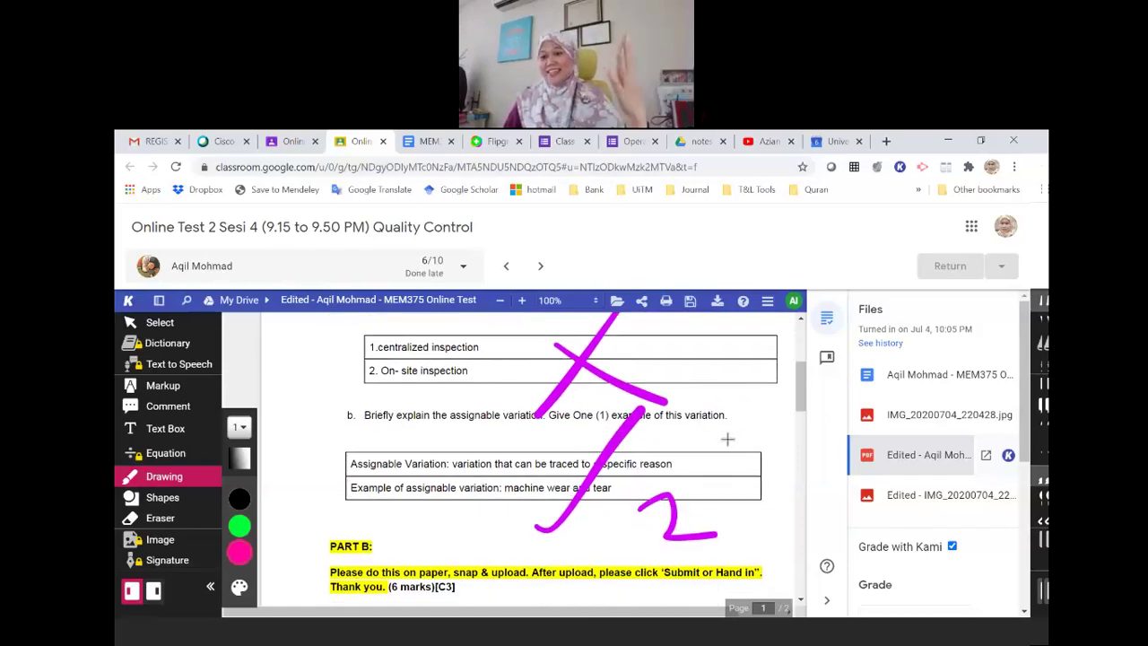
scroll(573, 418, down, 6)
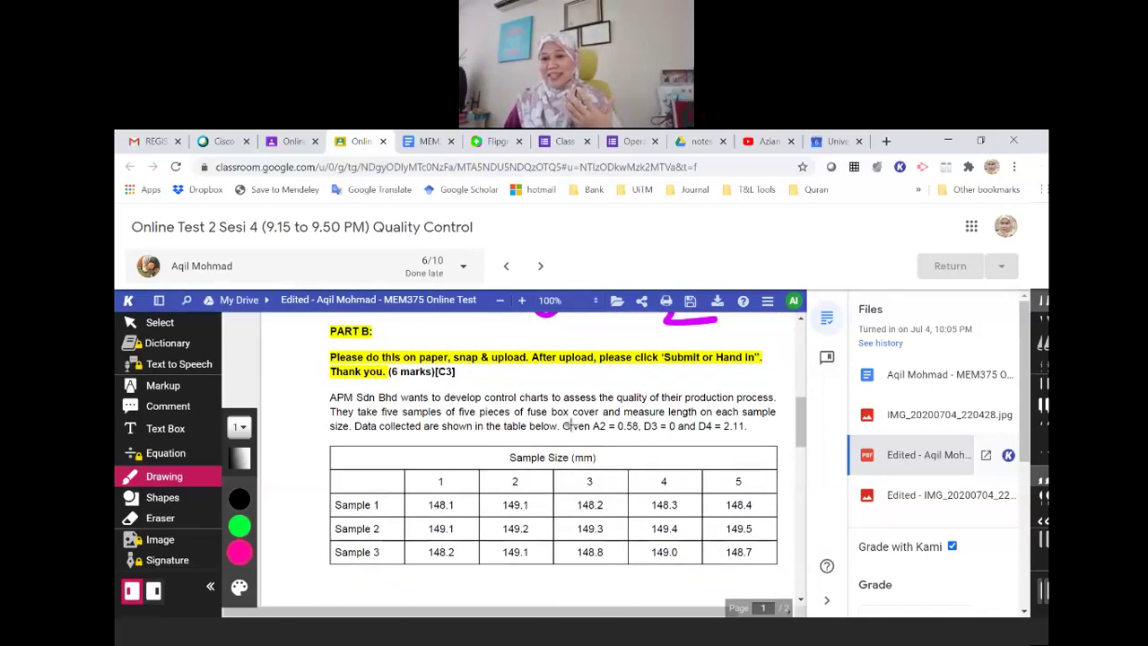
scroll(567, 426, up, 6)
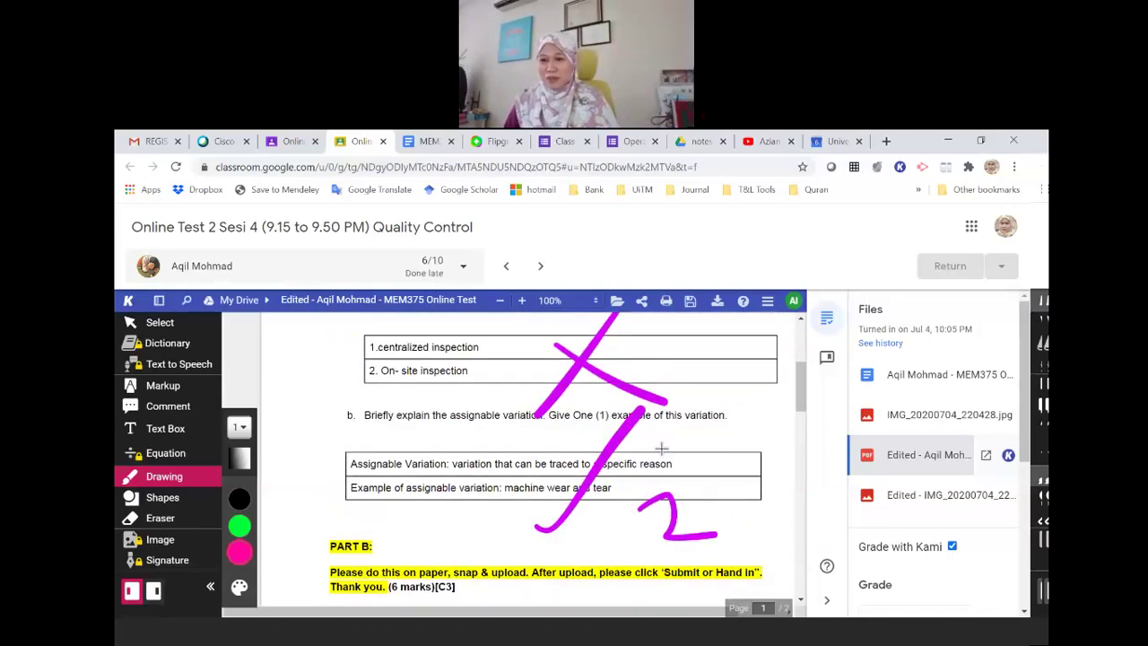
scroll(668, 393, up, 1)
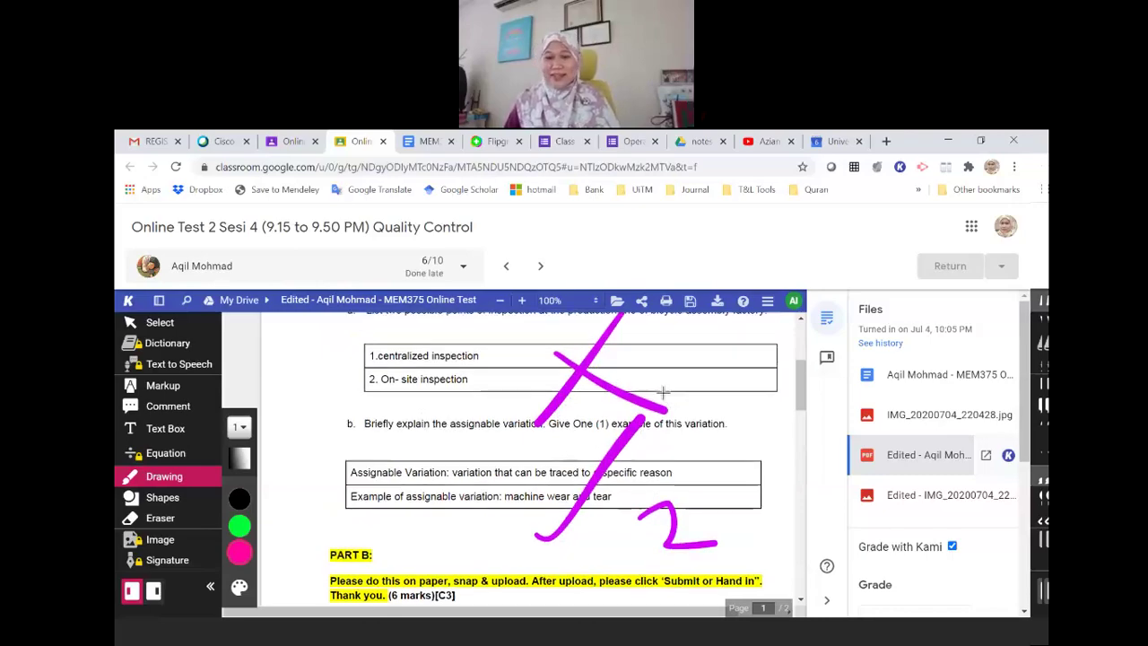
Open the student's photo attachment IMG_20200704_220428.jpg in the grading view and convert it for Kami
scroll(664, 392, up, 2)
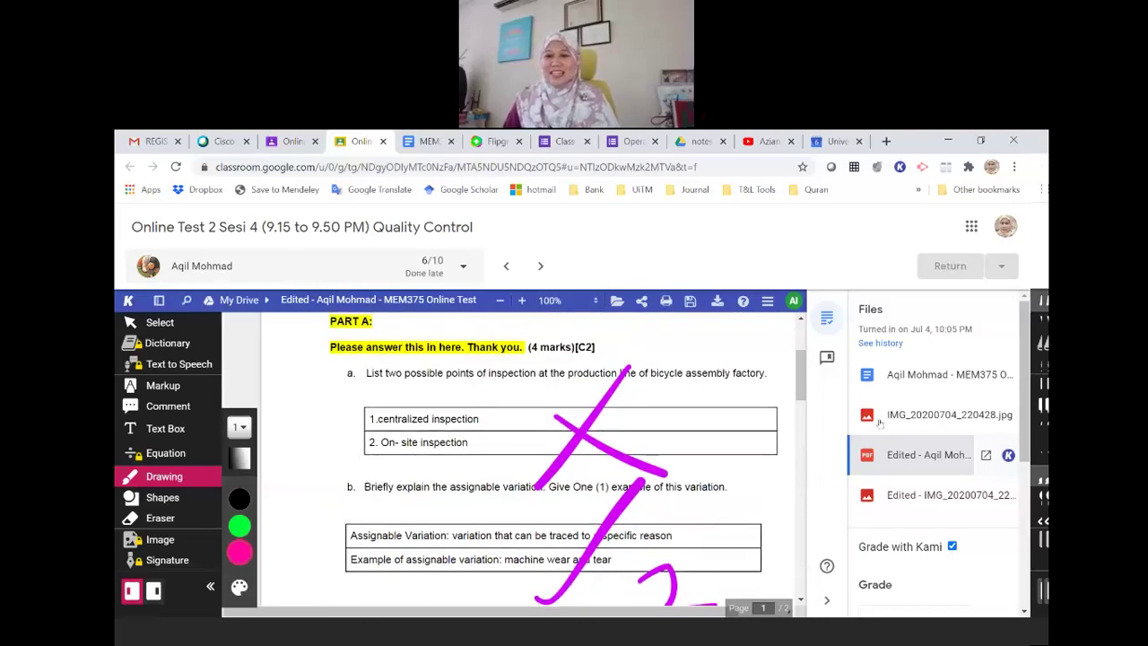
scroll(528, 574, down, 8)
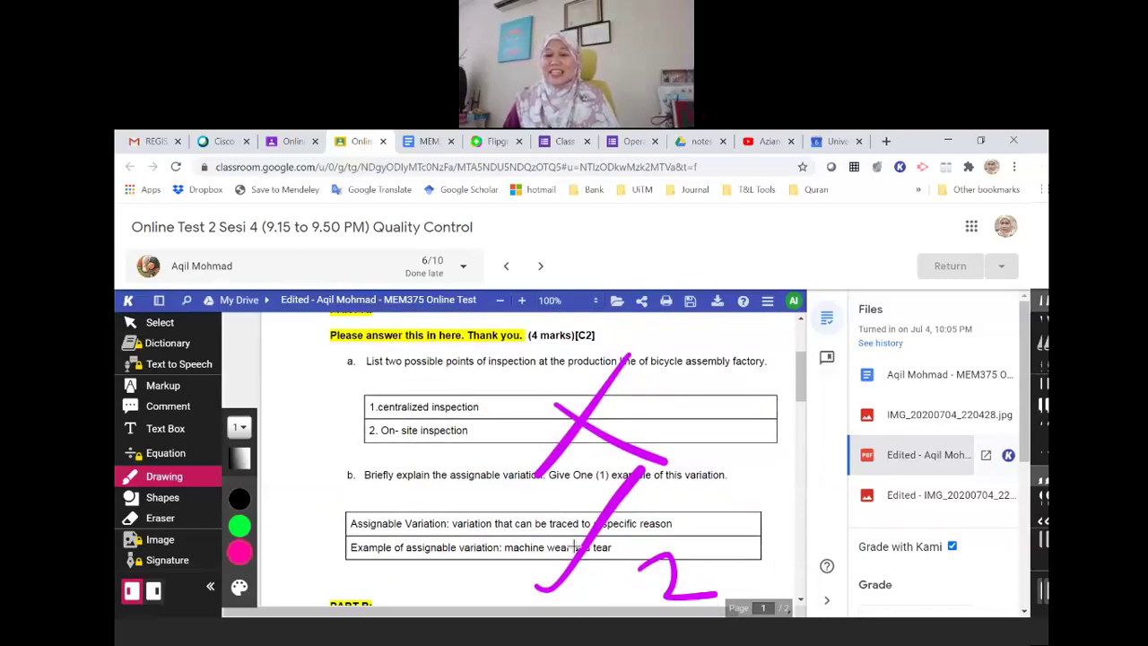
click(918, 417)
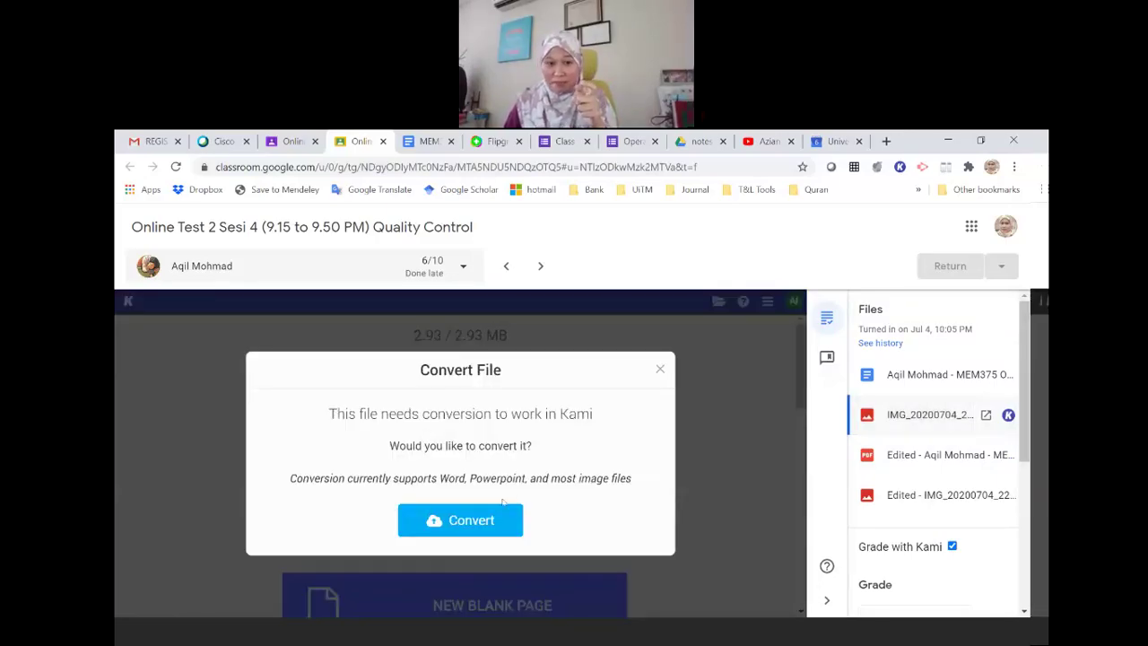
click(503, 509)
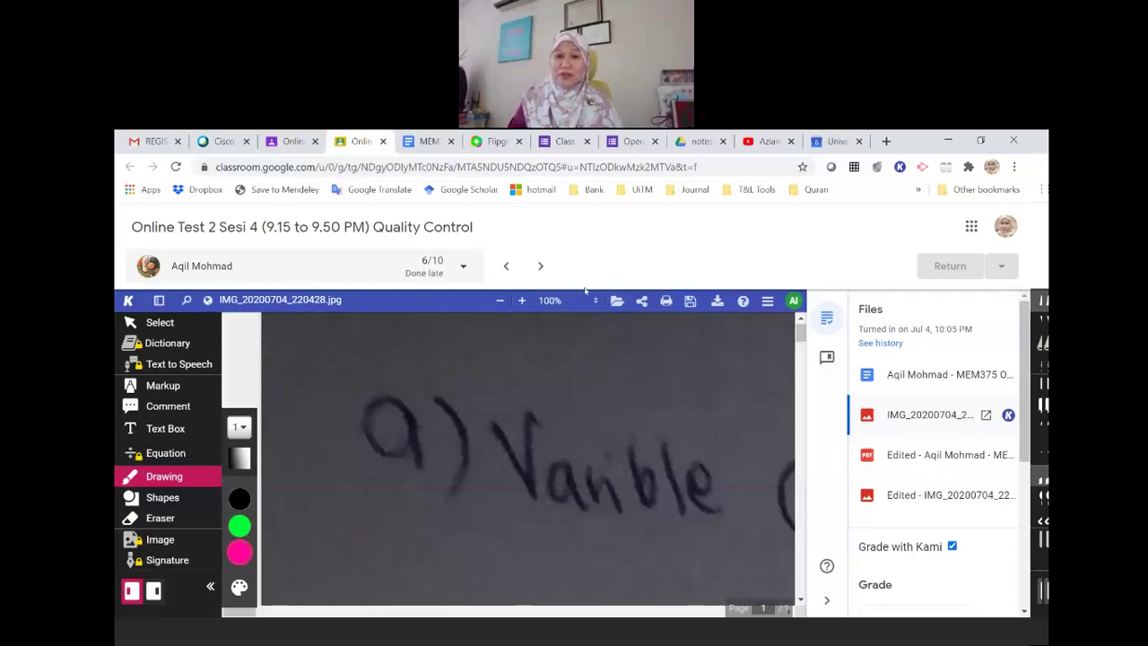
Draw a pink freehand curve beneath the end of the handwritten answer a, and erase it
click(500, 302)
click(500, 302)
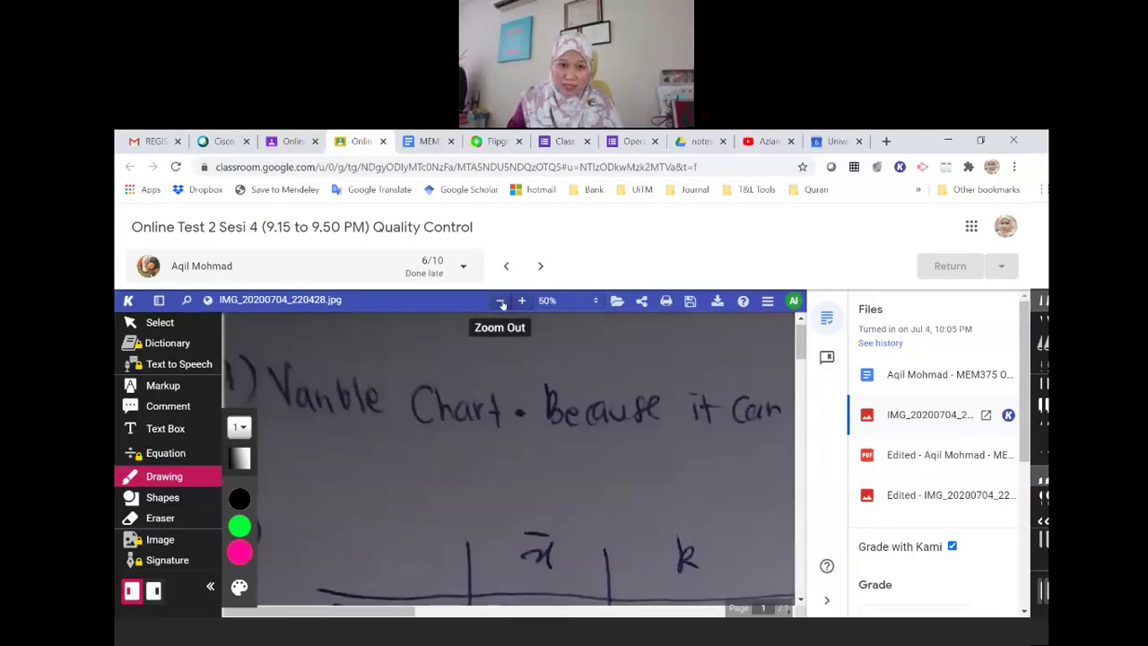
click(500, 302)
drag(472, 392, 583, 386)
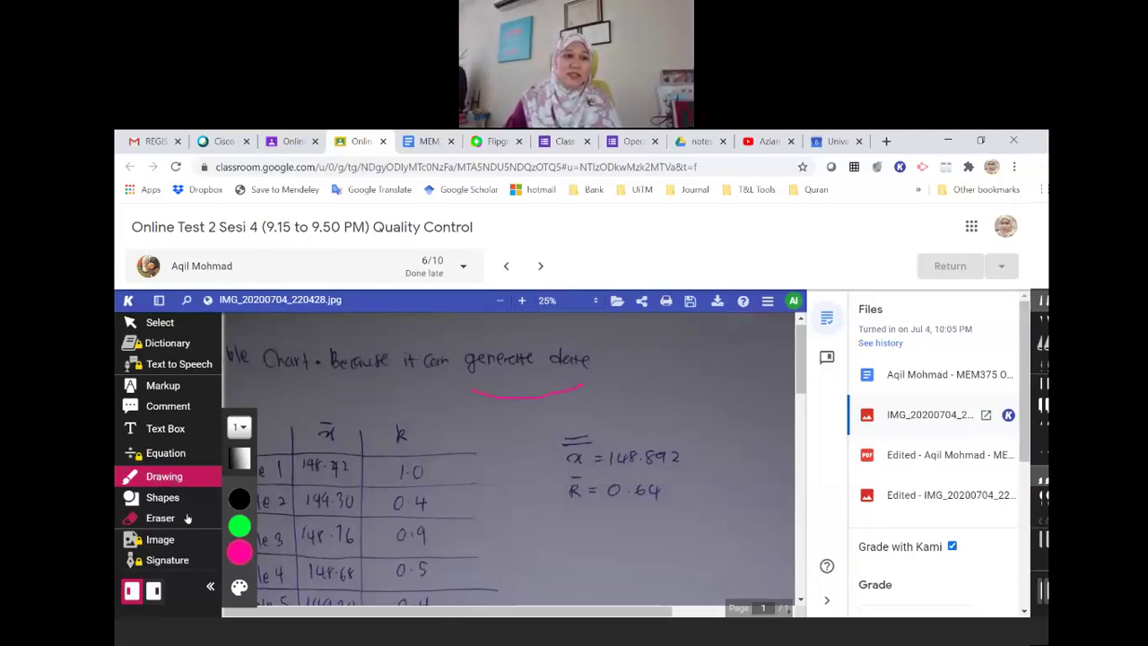
click(188, 518)
click(514, 388)
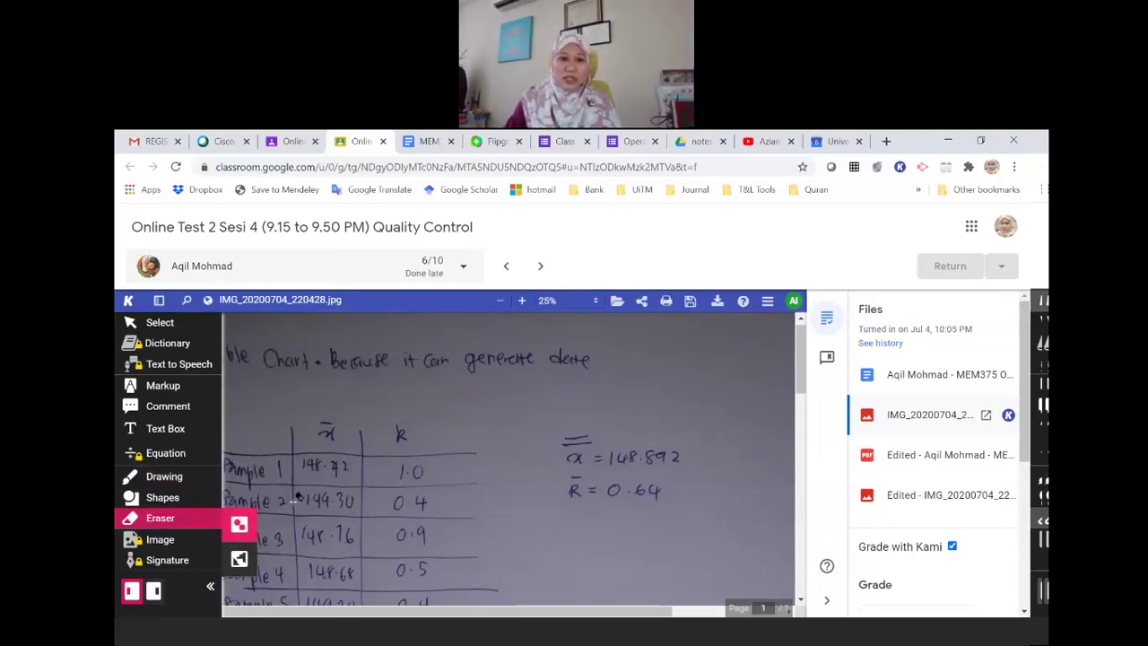
Draw a pink freehand loop, ticks and a crossing stroke over the handwritten X-bar chart in the photographed answer
click(190, 479)
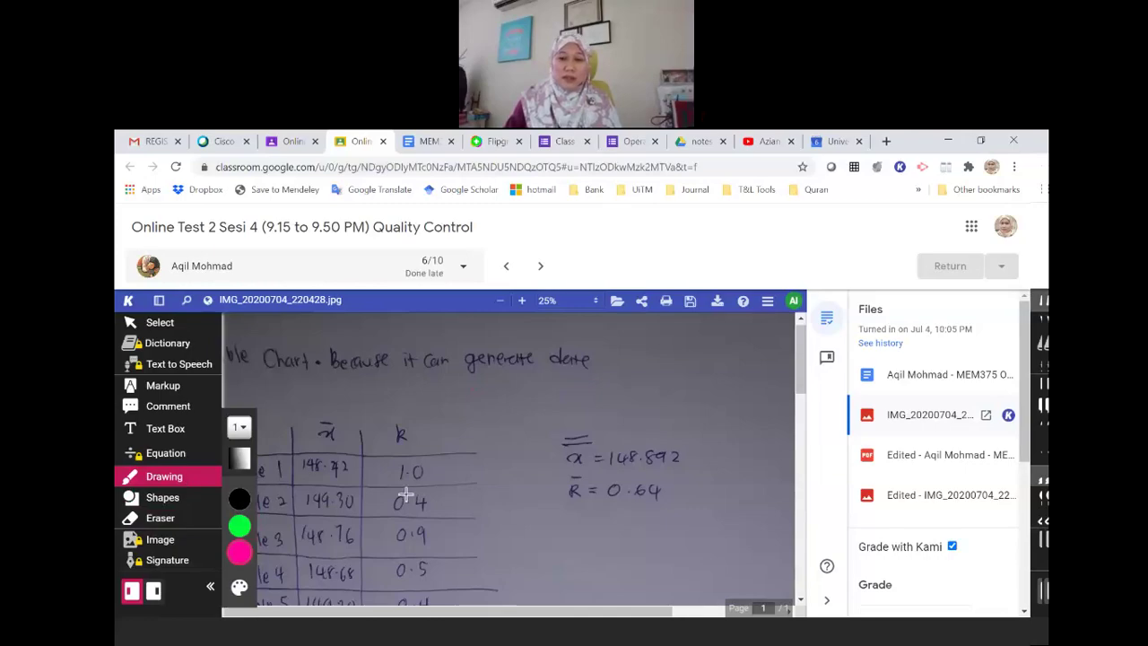
scroll(574, 502, left, 3)
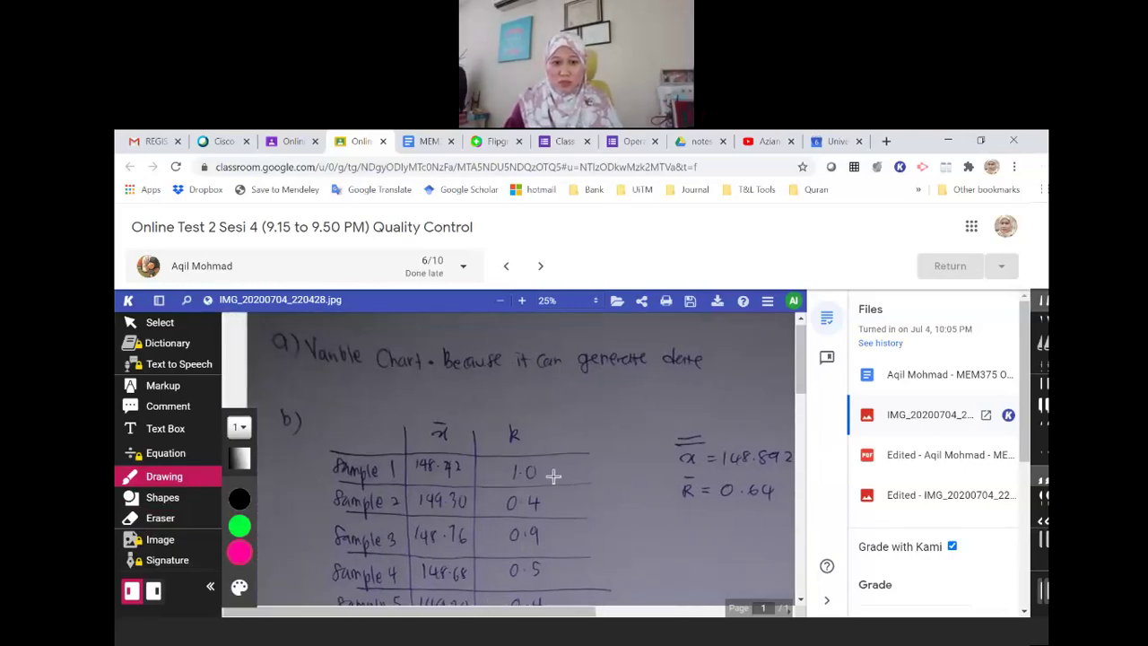
scroll(548, 476, down, 3)
scroll(548, 475, down, 8)
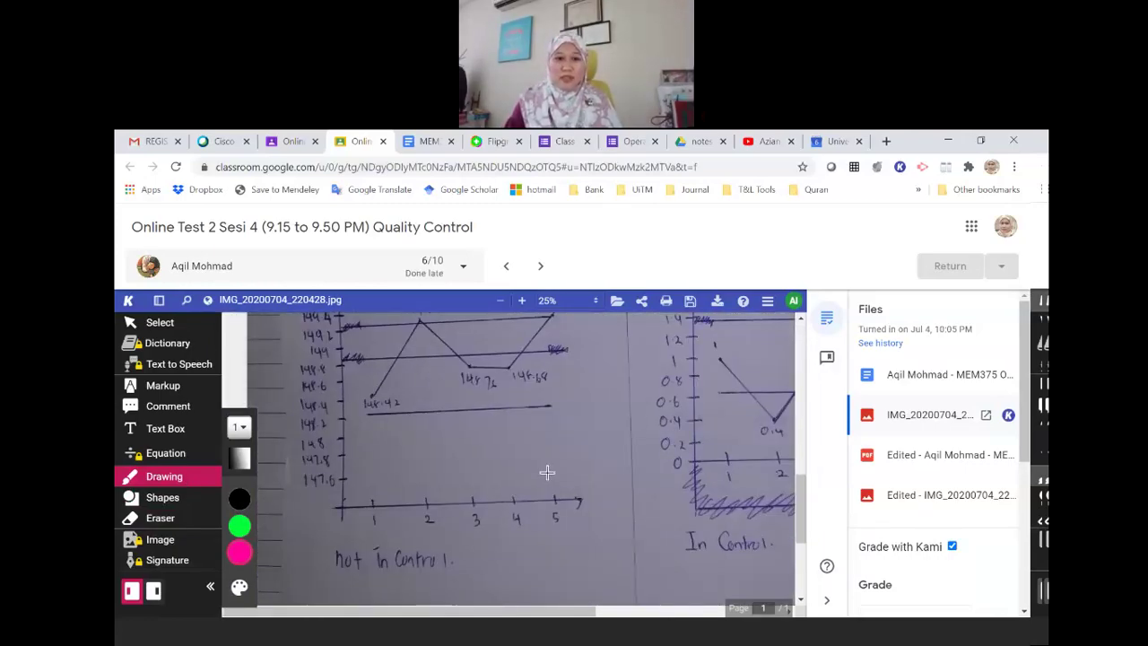
drag(461, 482, 538, 399)
drag(505, 519, 518, 538)
mouse_move(587, 475)
mouse_down()
mouse_move(510, 385)
mouse_move(584, 481)
mouse_move(637, 404)
mouse_move(641, 448)
mouse_up()
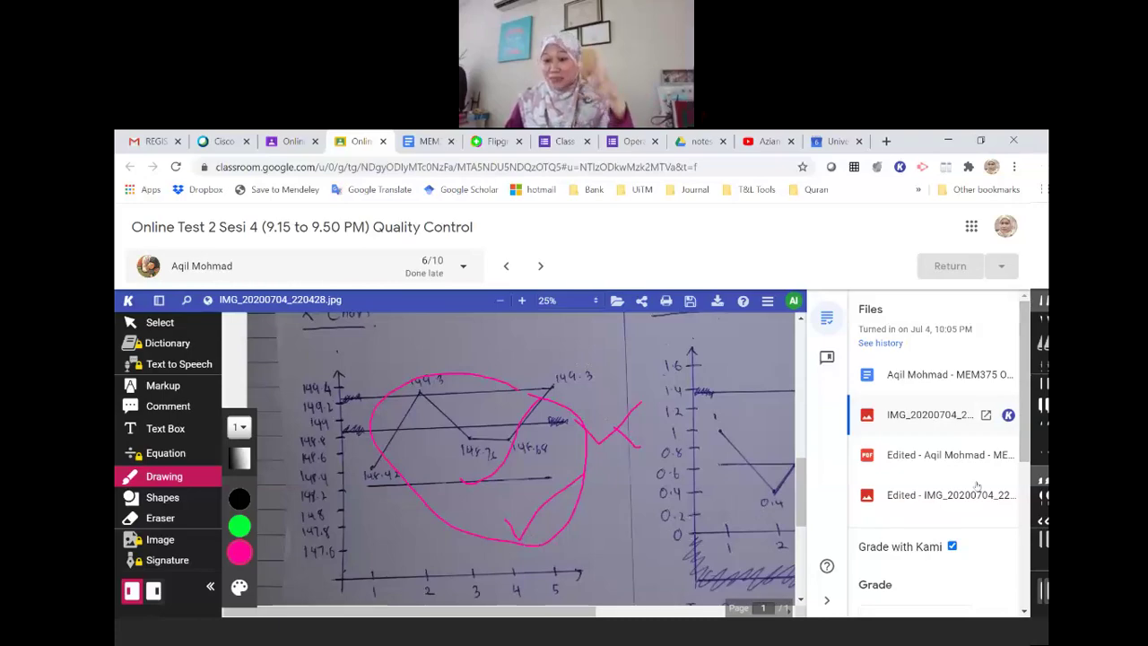
Open the Edited - IMG_20200704_220428.jpeg attachment, convert it for Kami, and display the page at 30% zoom
click(944, 498)
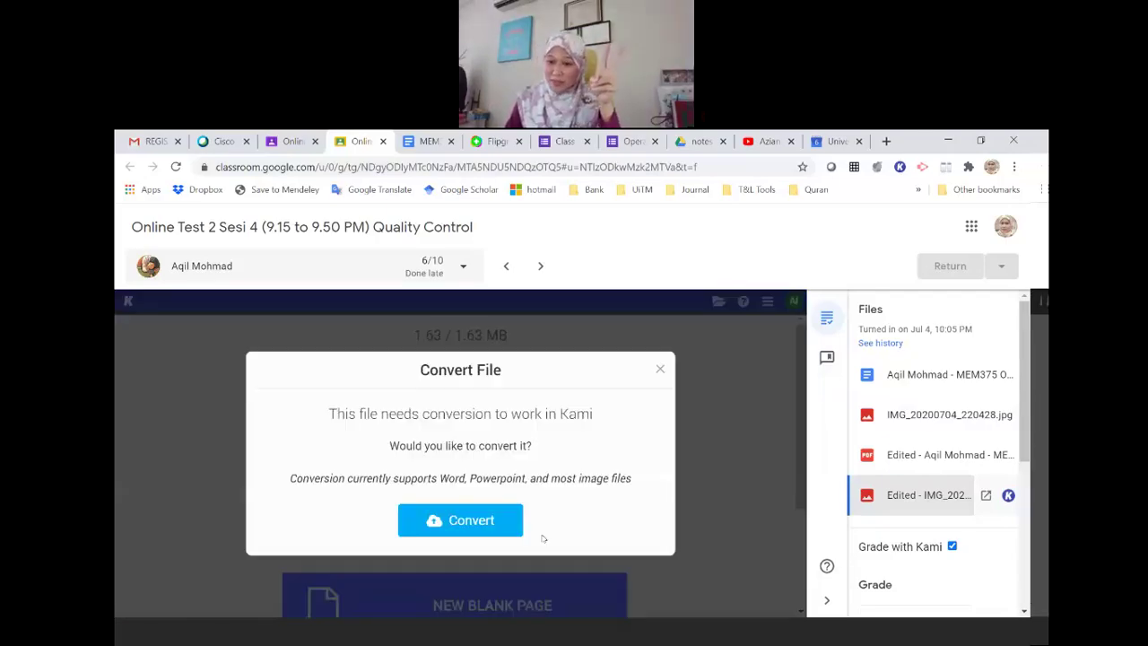
click(503, 523)
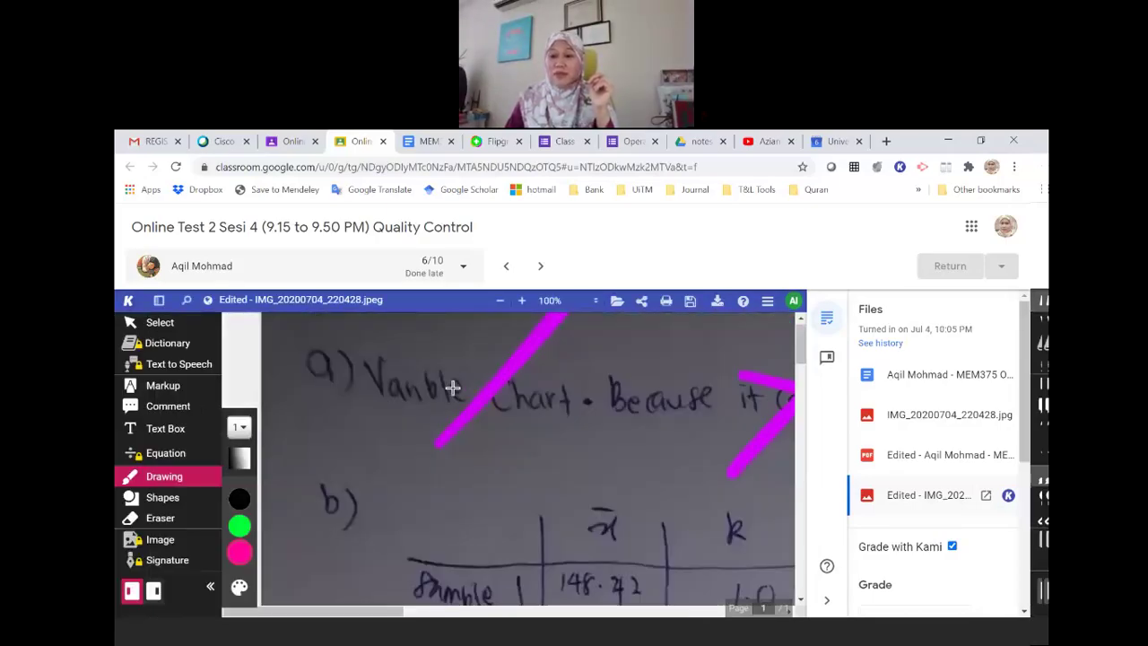
click(500, 302)
click(499, 302)
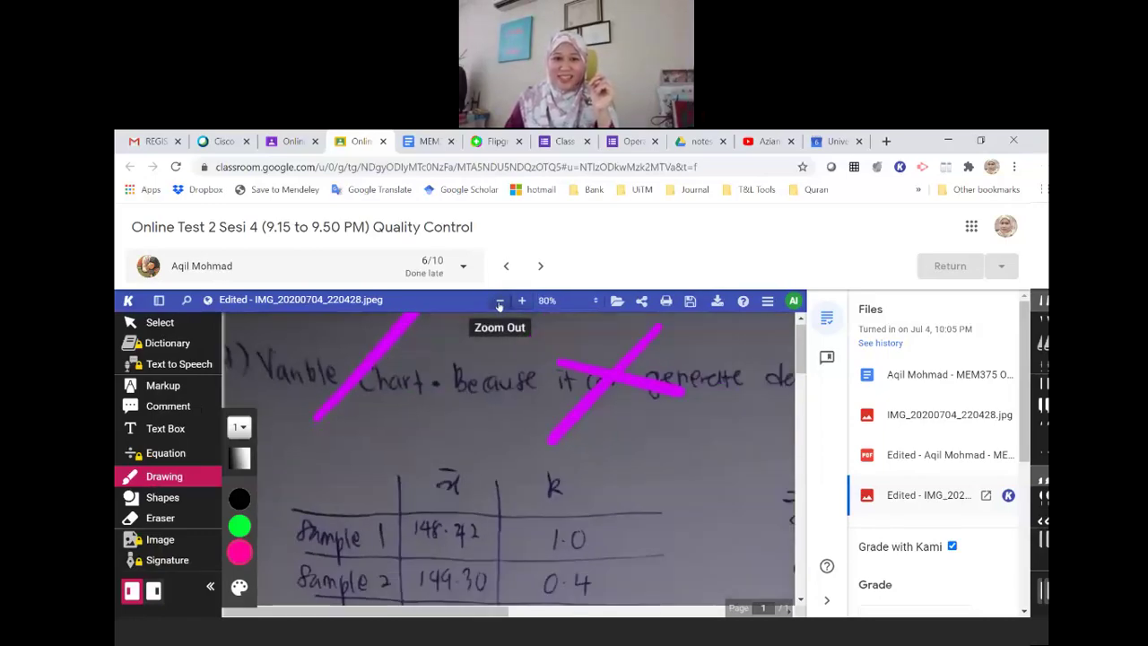
click(499, 303)
click(499, 303)
click(499, 302)
click(499, 302)
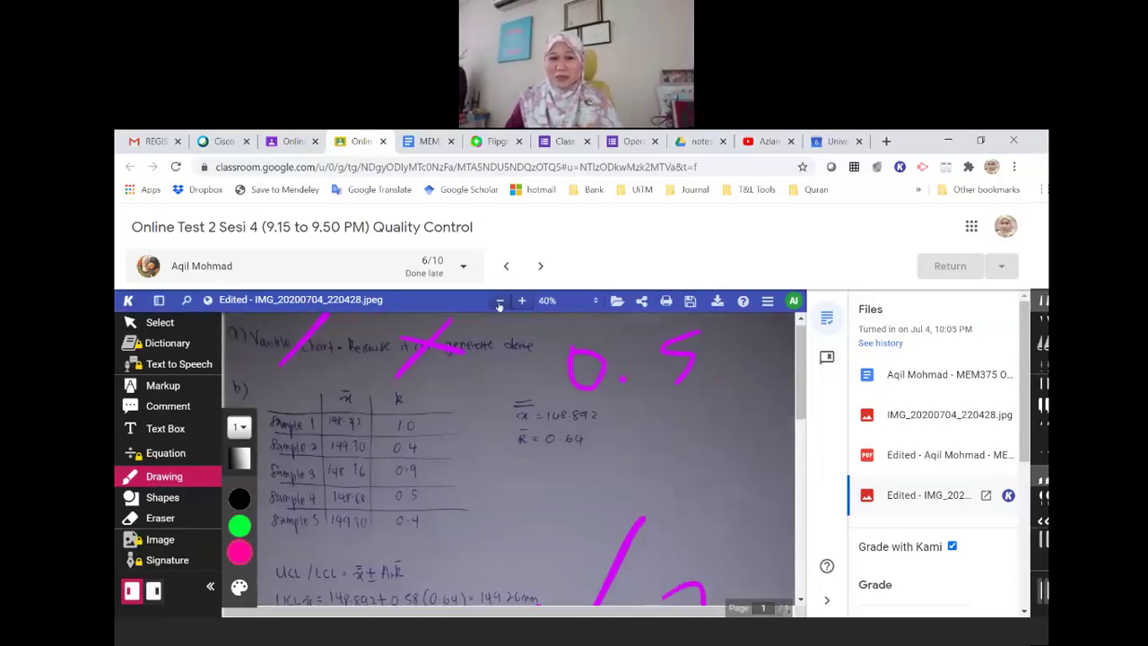
click(499, 302)
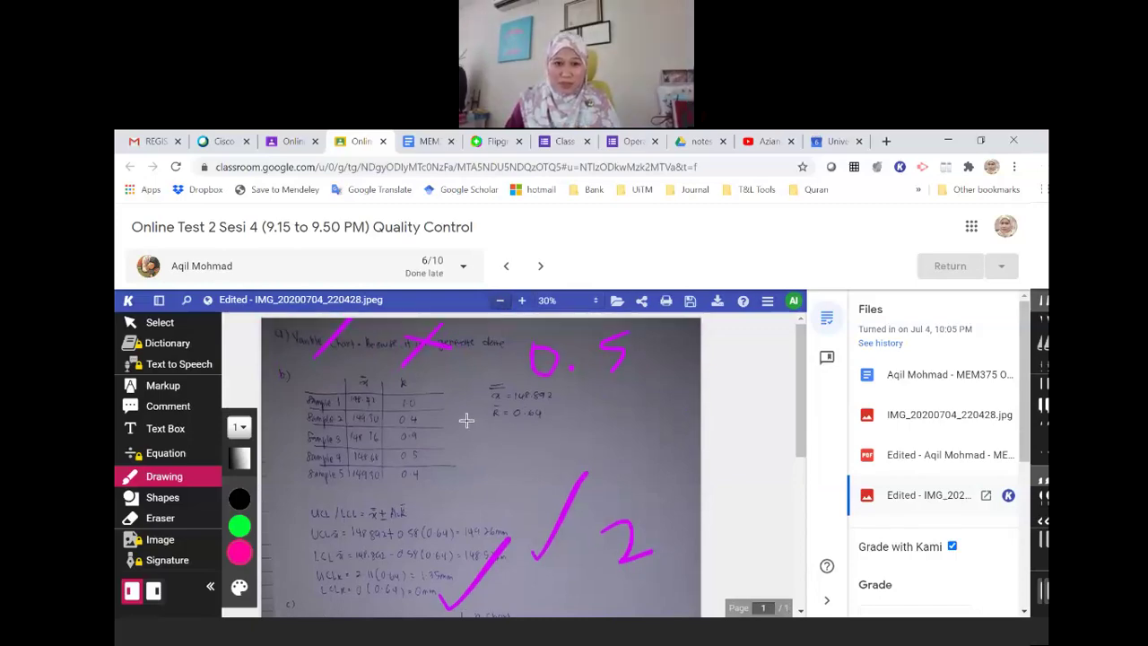
Examine the handwritten ticks, crosses and part marks on the calculations, both control charts and answer d
scroll(550, 417, down, 4)
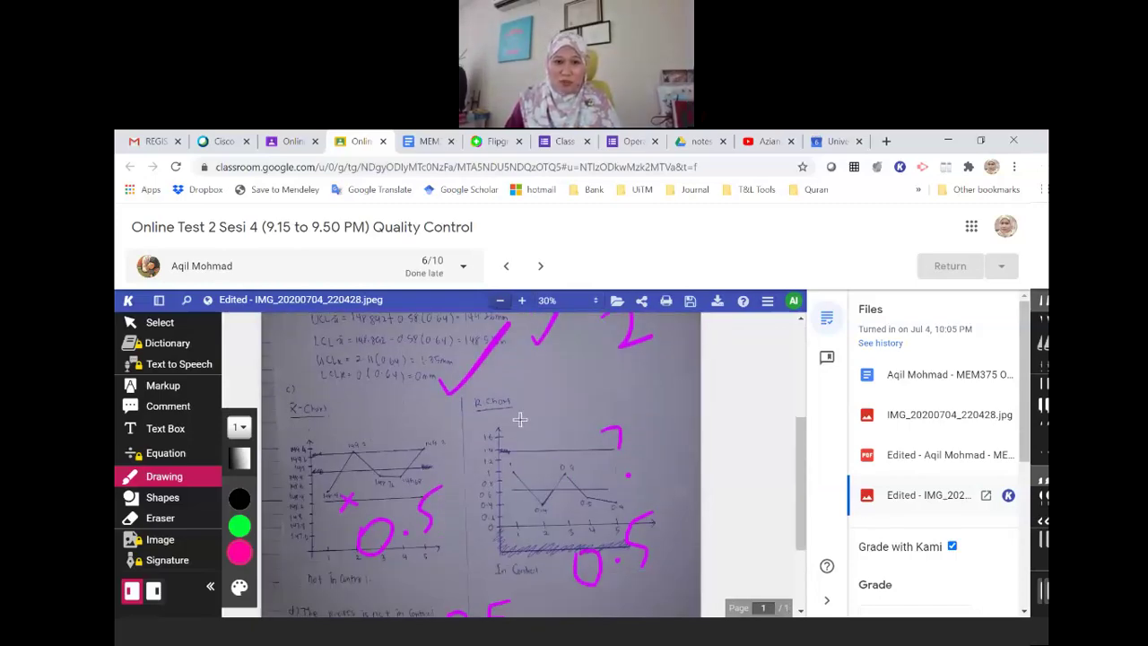
scroll(515, 410, down, 2)
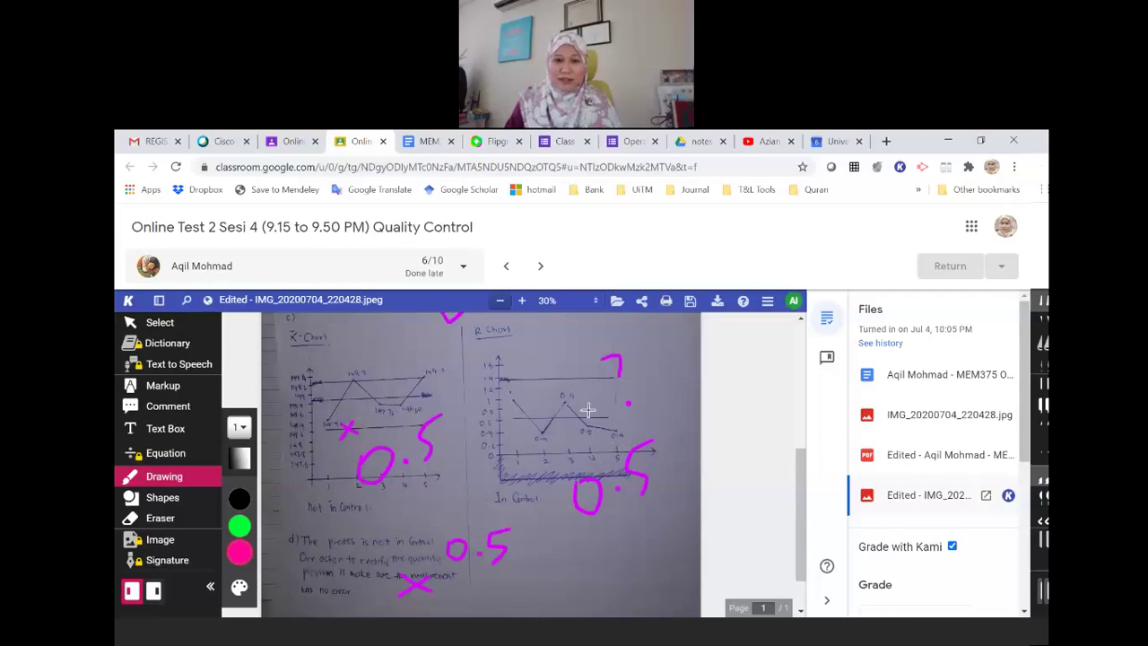
scroll(618, 436, down, 1)
scroll(622, 397, up, 2)
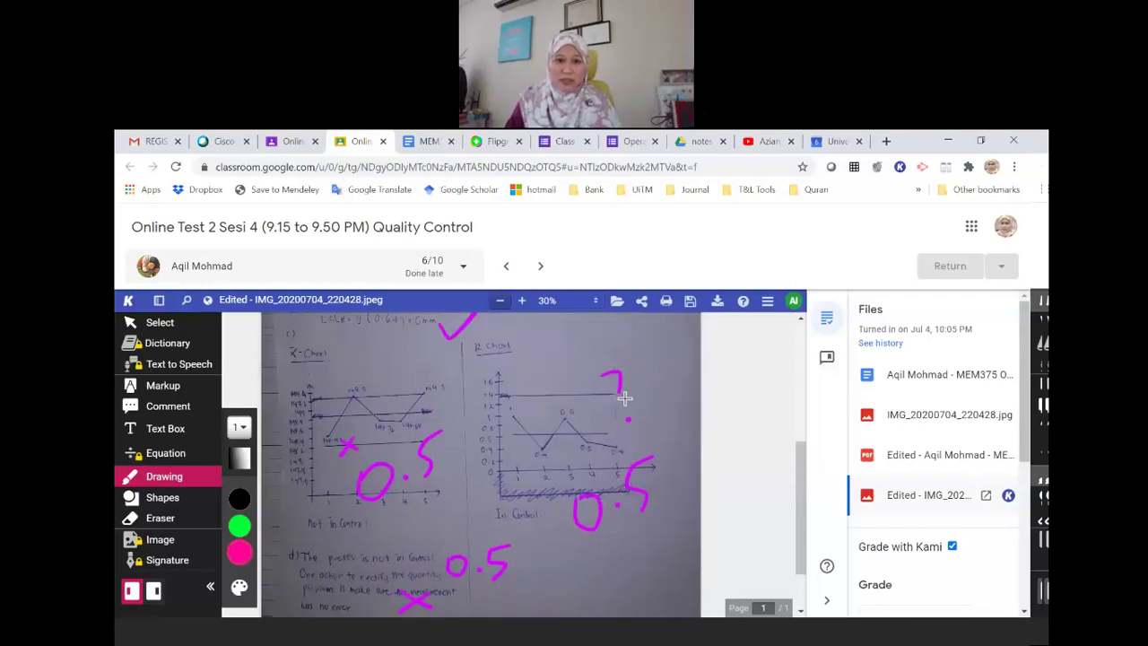
click(628, 417)
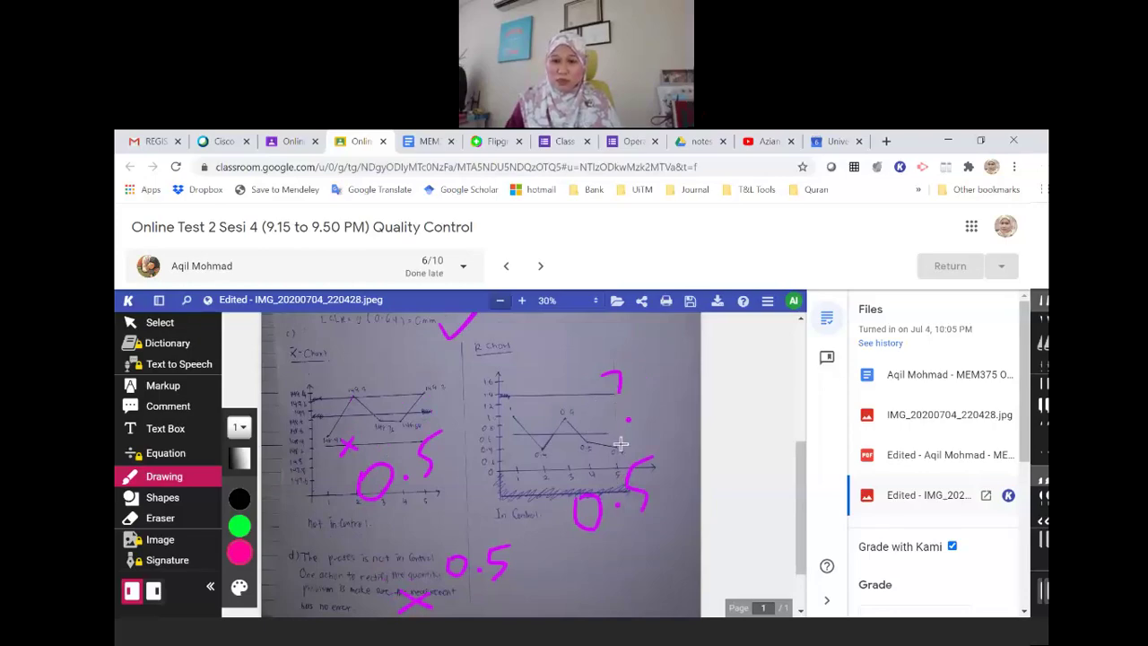
scroll(618, 441, down, 2)
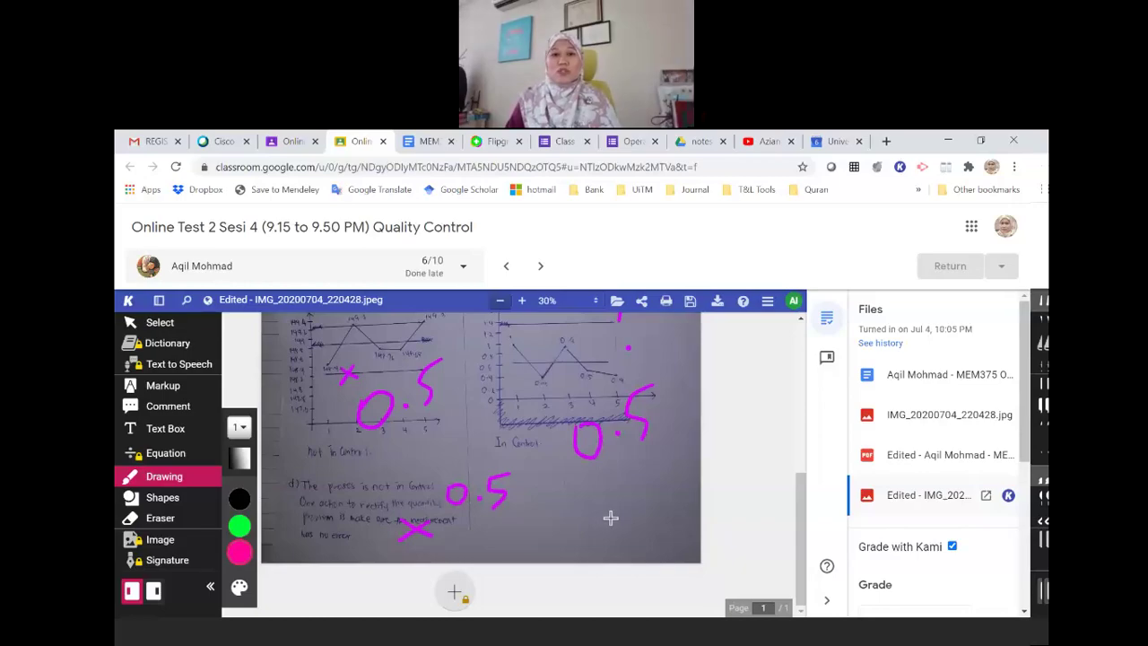
scroll(596, 497, up, 4)
scroll(574, 480, up, 2)
scroll(609, 449, down, 2)
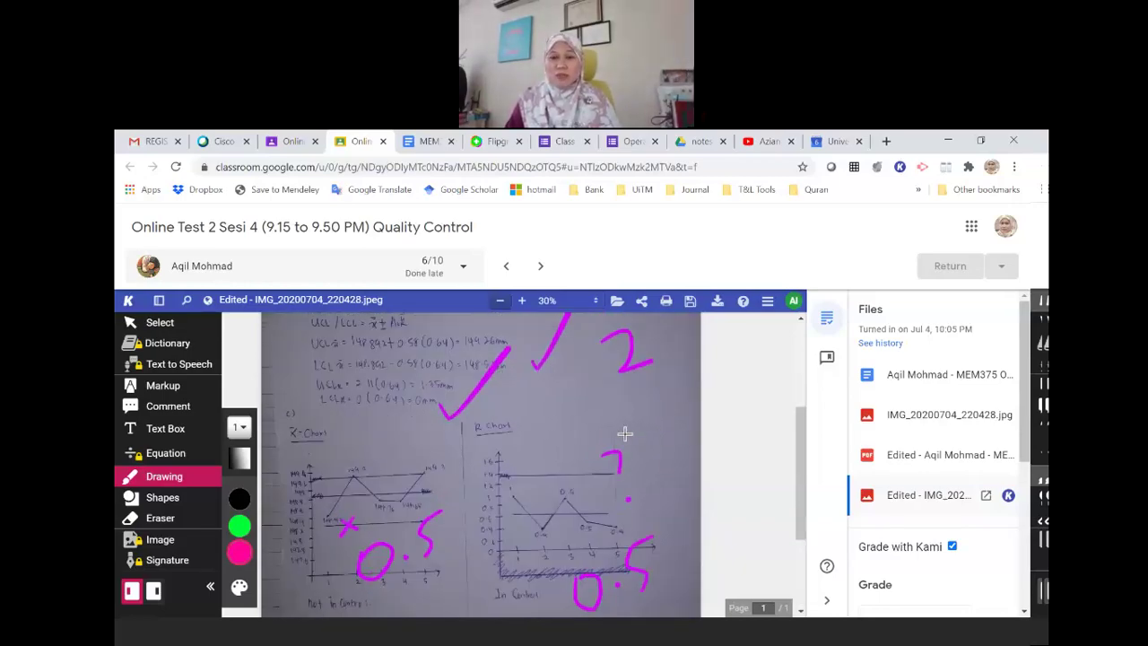
scroll(583, 508, down, 4)
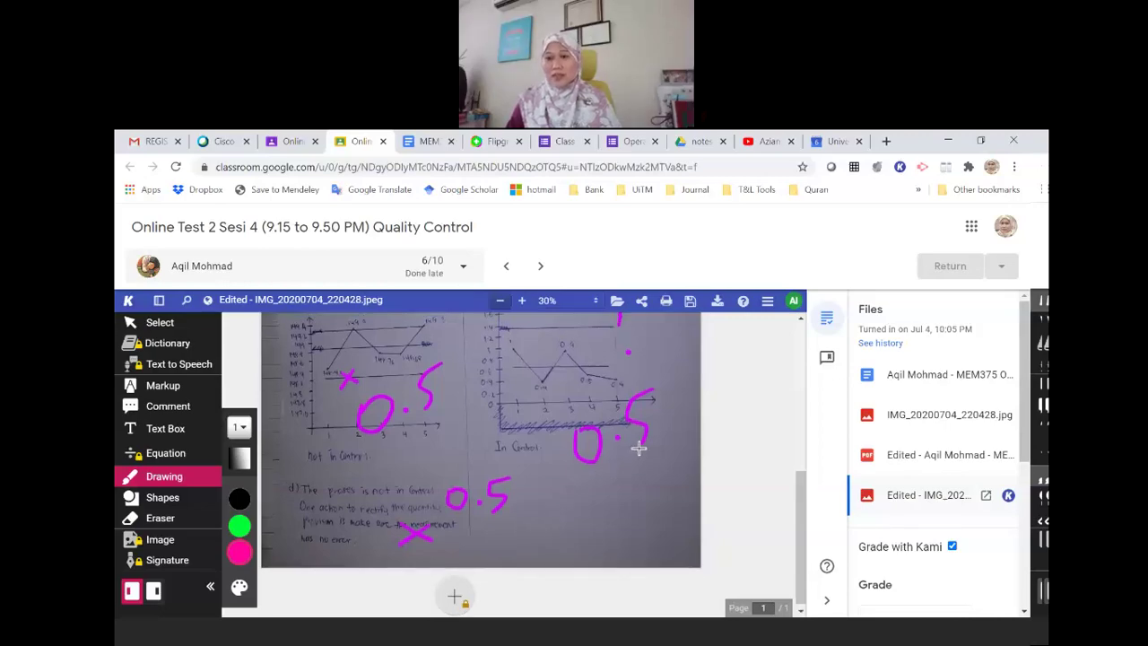
scroll(639, 447, up, 8)
scroll(638, 448, up, 2)
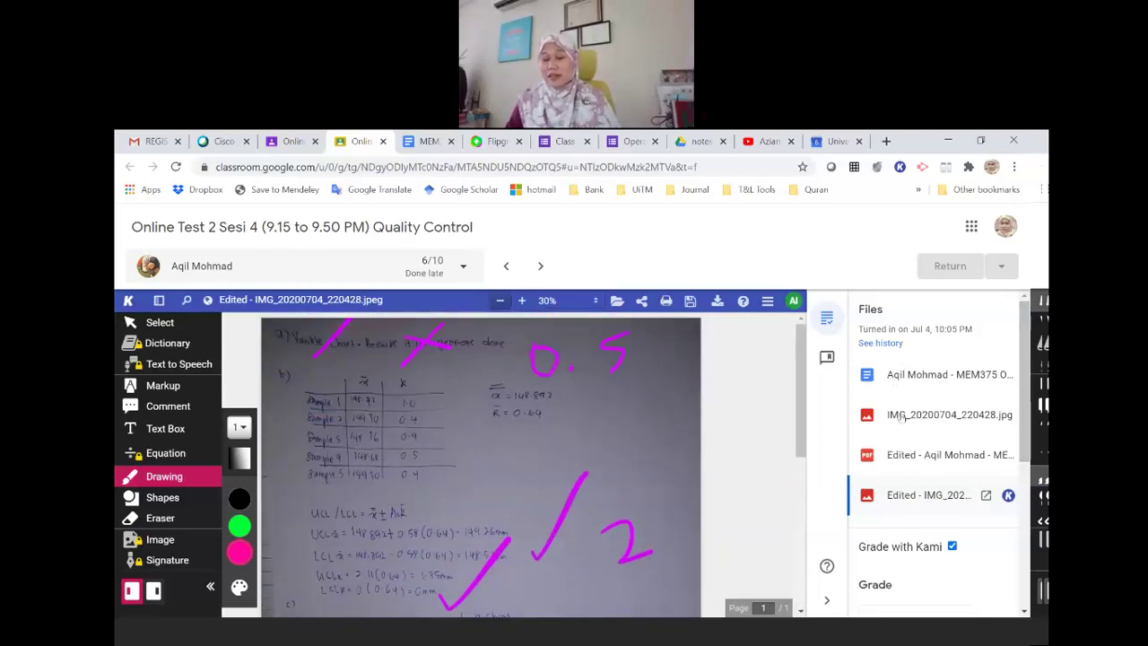
Review the student's grade out of 10 and the private comments exchanged below it
scroll(886, 413, down, 3)
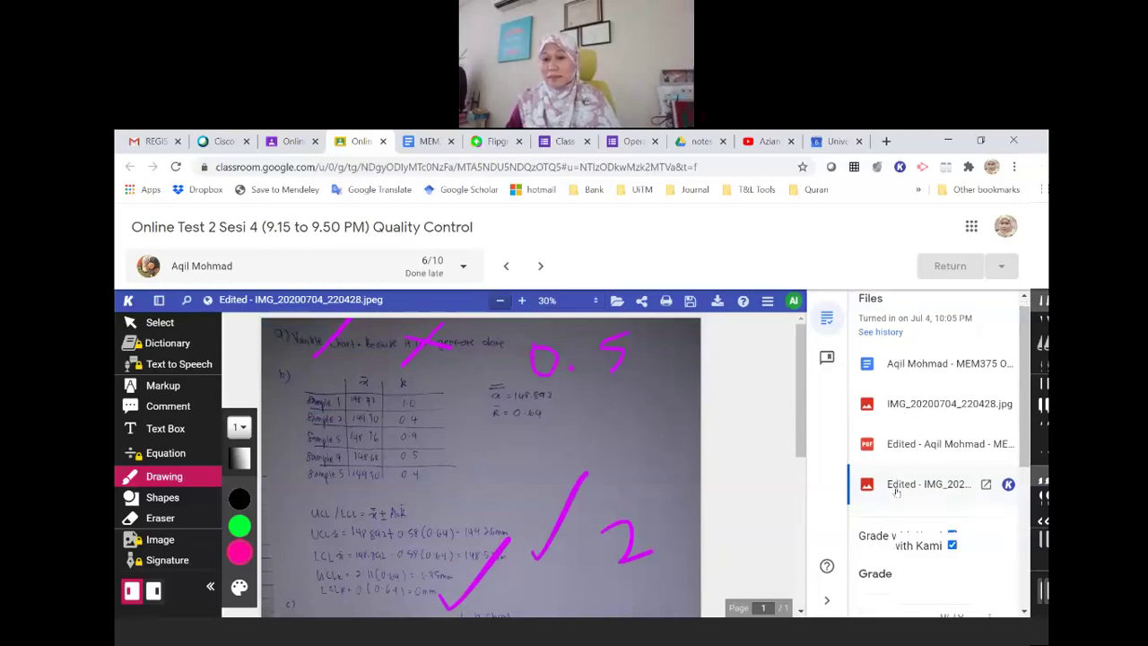
click(937, 407)
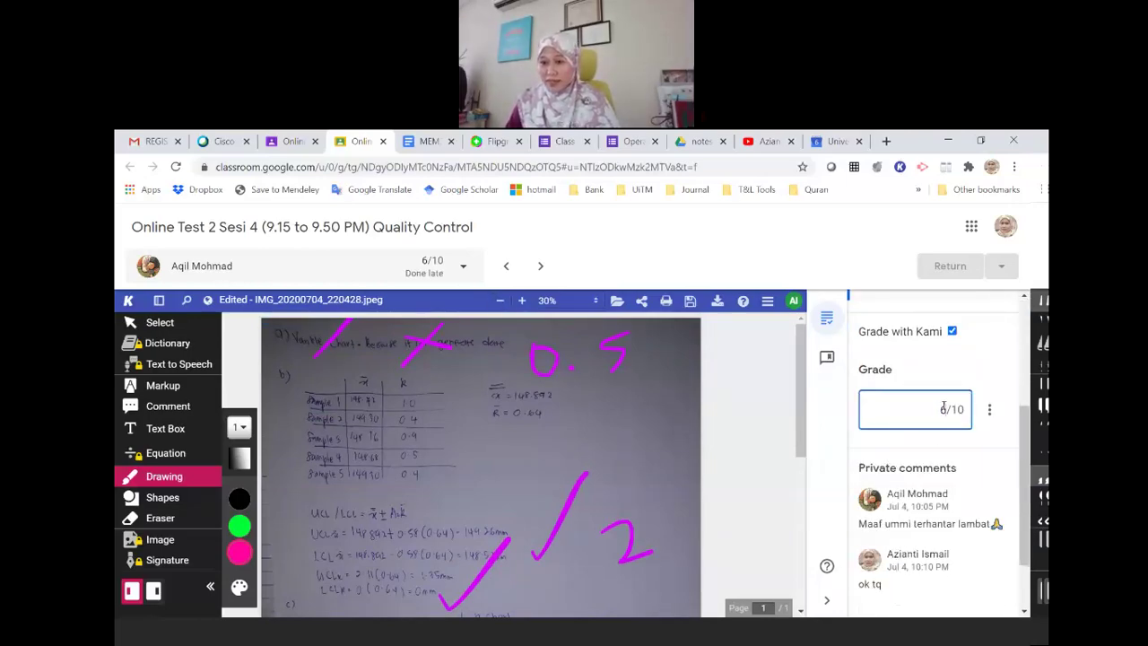
scroll(932, 449, down, 1)
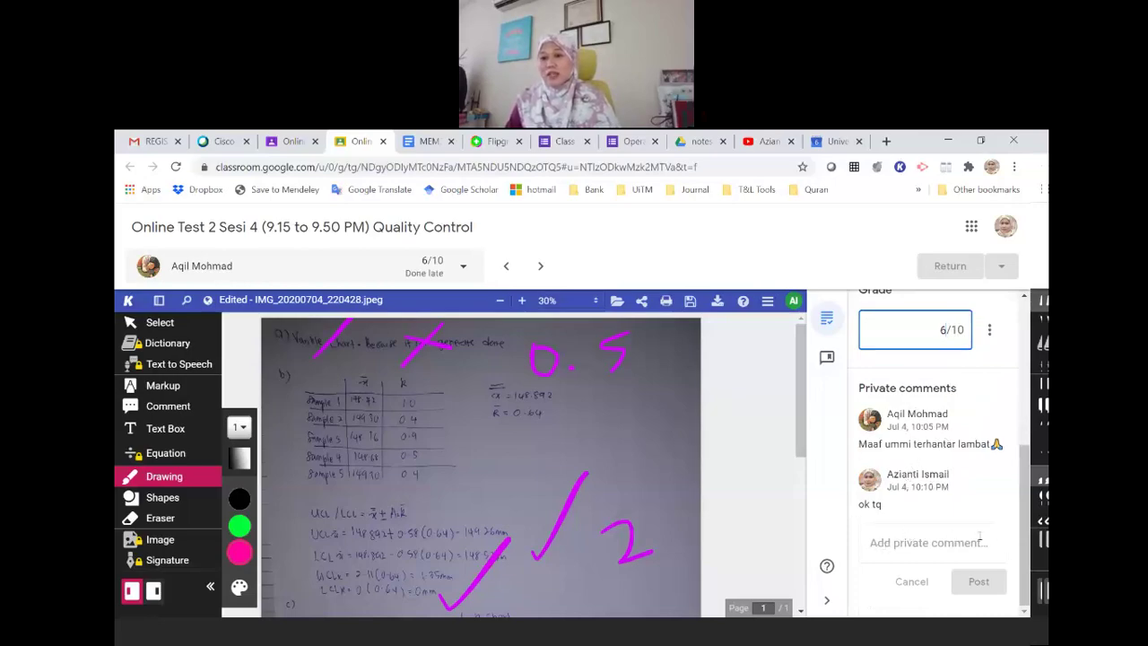
Bring up the emoji picker for a new private comment, and leave the comment without adding anything
click(875, 545)
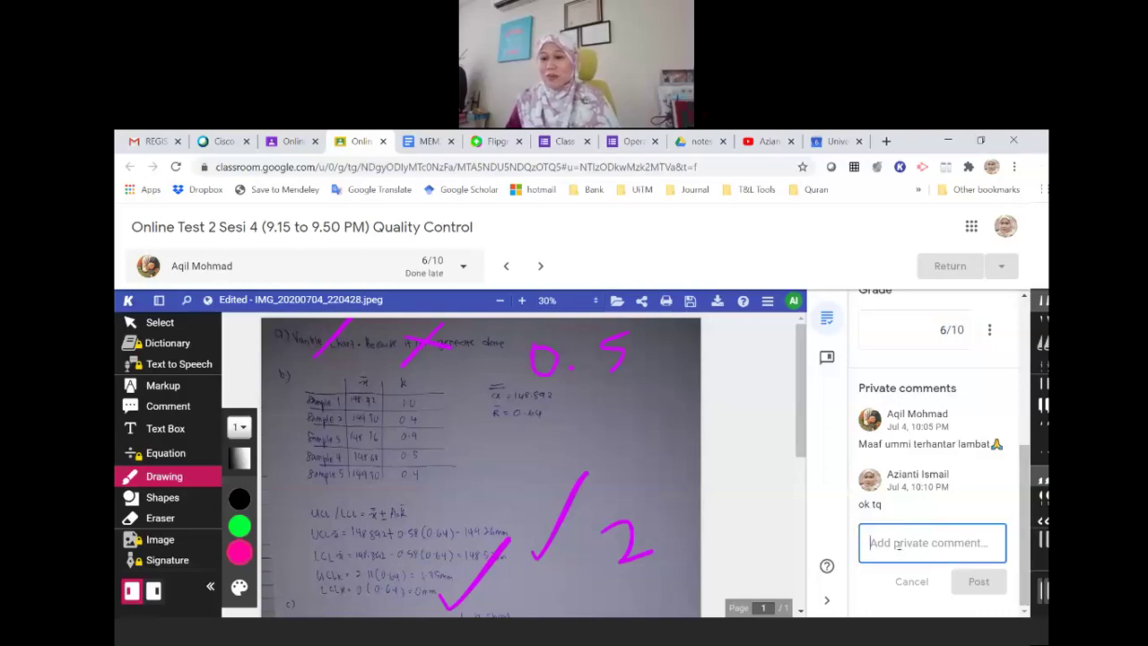
right_click(874, 547)
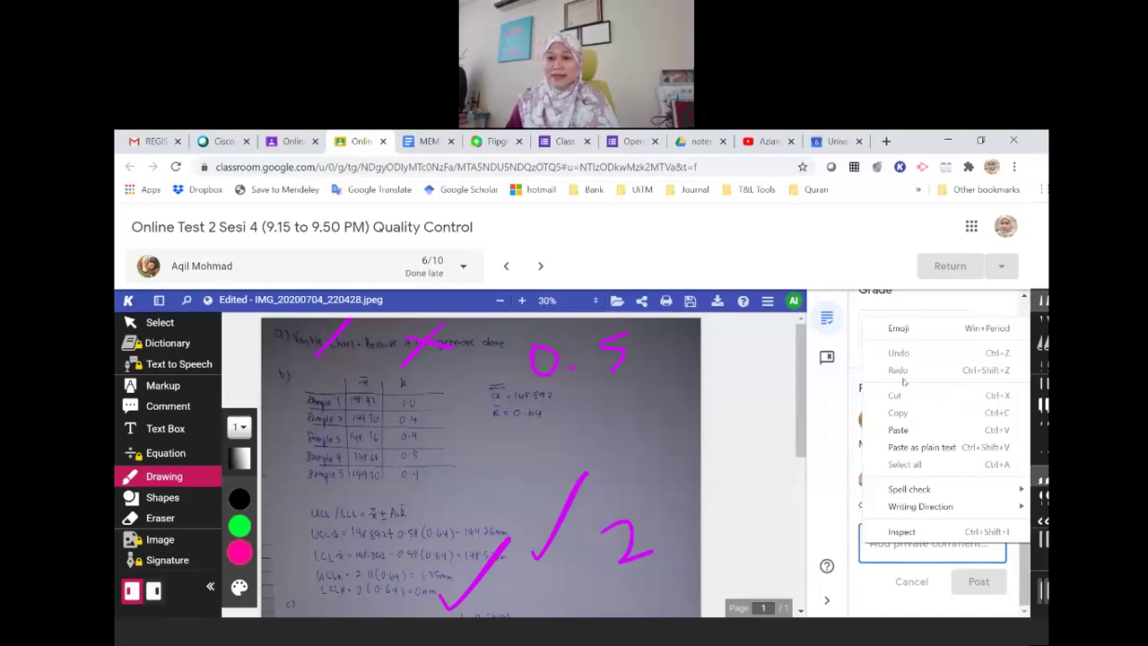
key(Escape)
key(super+period)
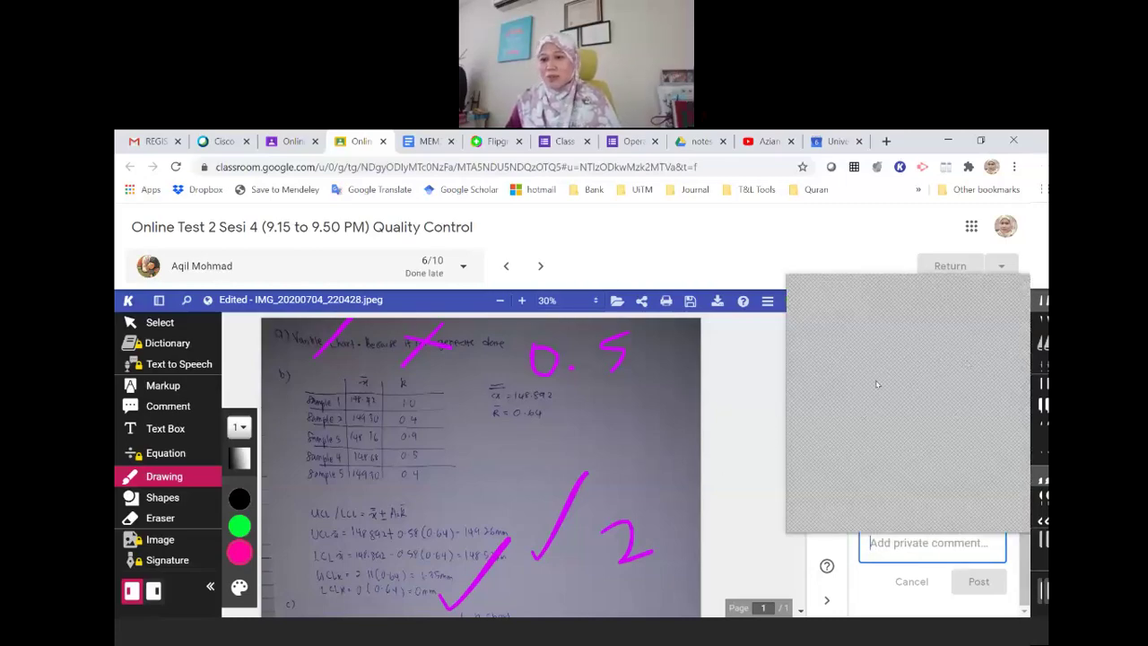
key(Escape)
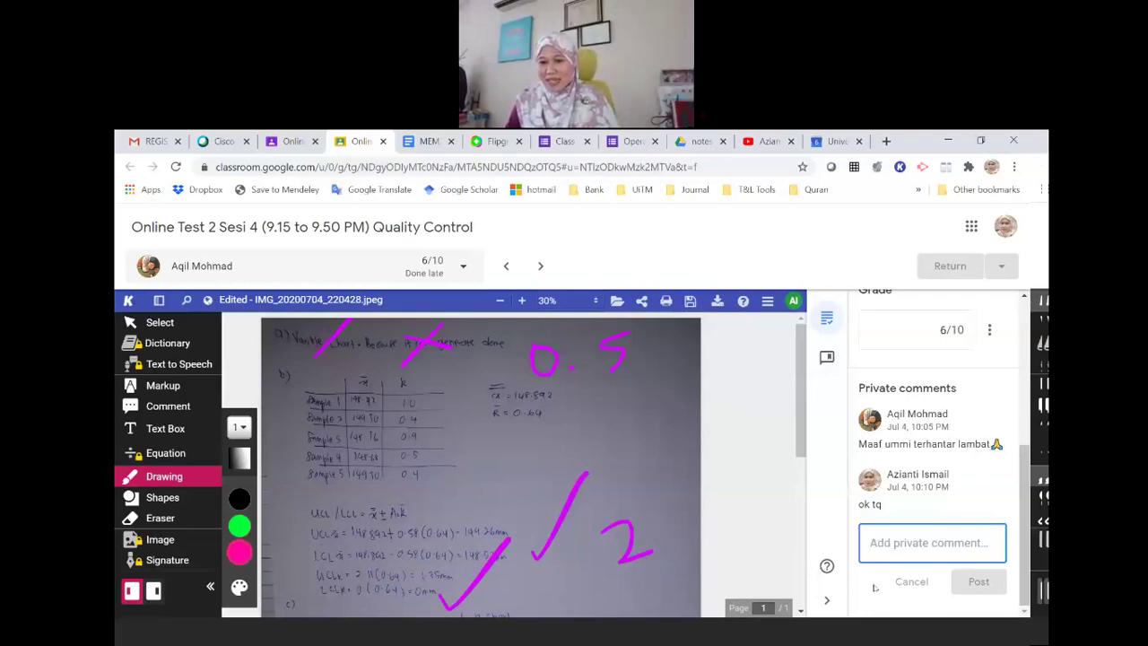
click(733, 390)
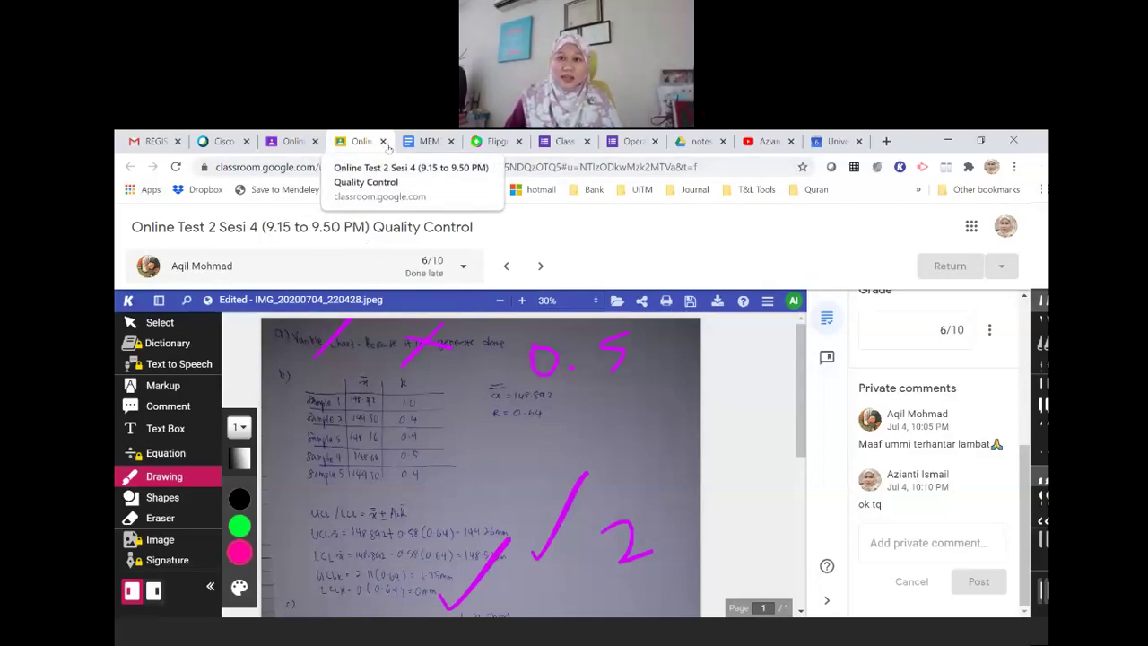
View the student's submission history with its assigned, turned-in, draft grade and returned entries, and close it
scroll(1017, 386, up, 3)
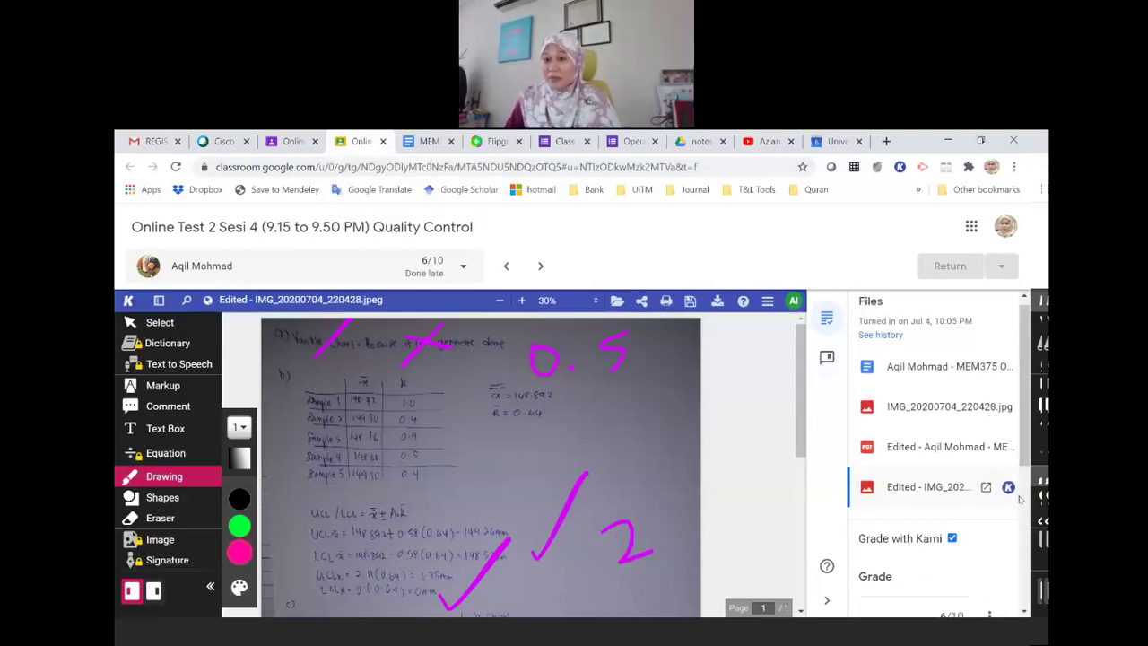
click(892, 336)
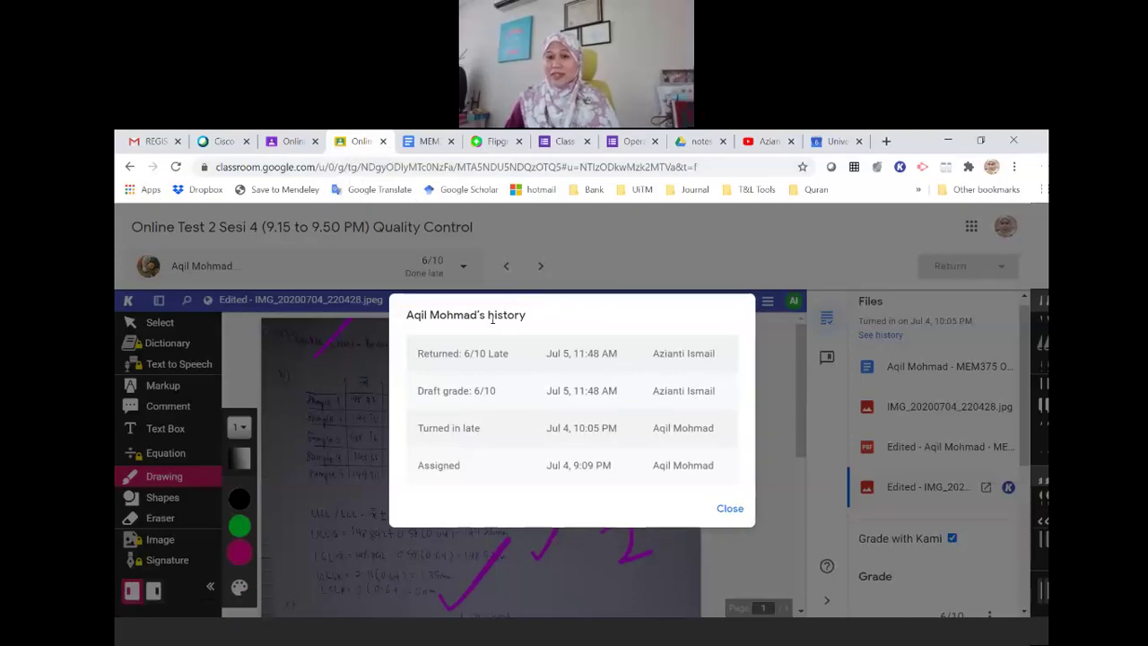
click(728, 507)
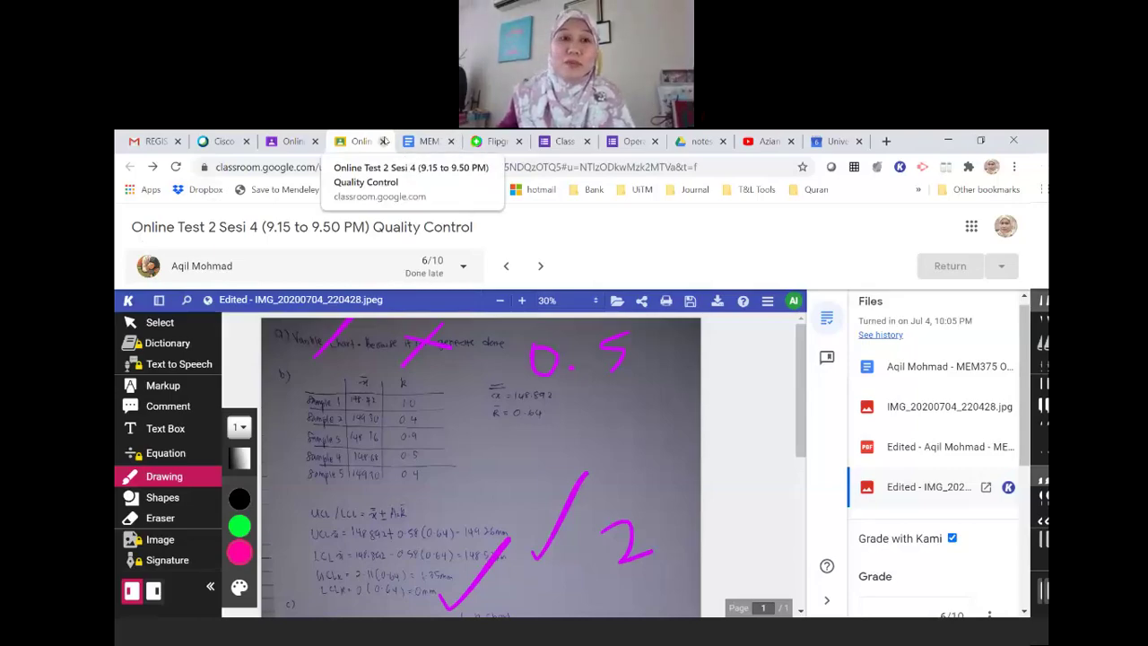
Close the marked submission, the MEM375 test document and the Flipgrid page, and return to the test's student work in Google Classroom
click(383, 141)
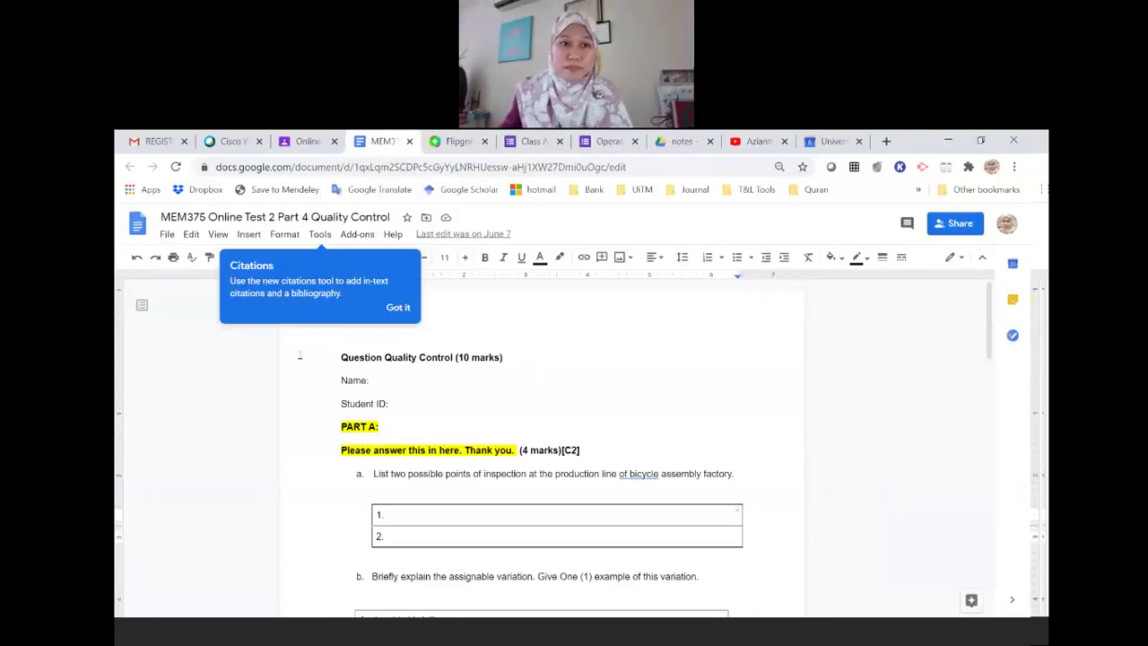
click(409, 141)
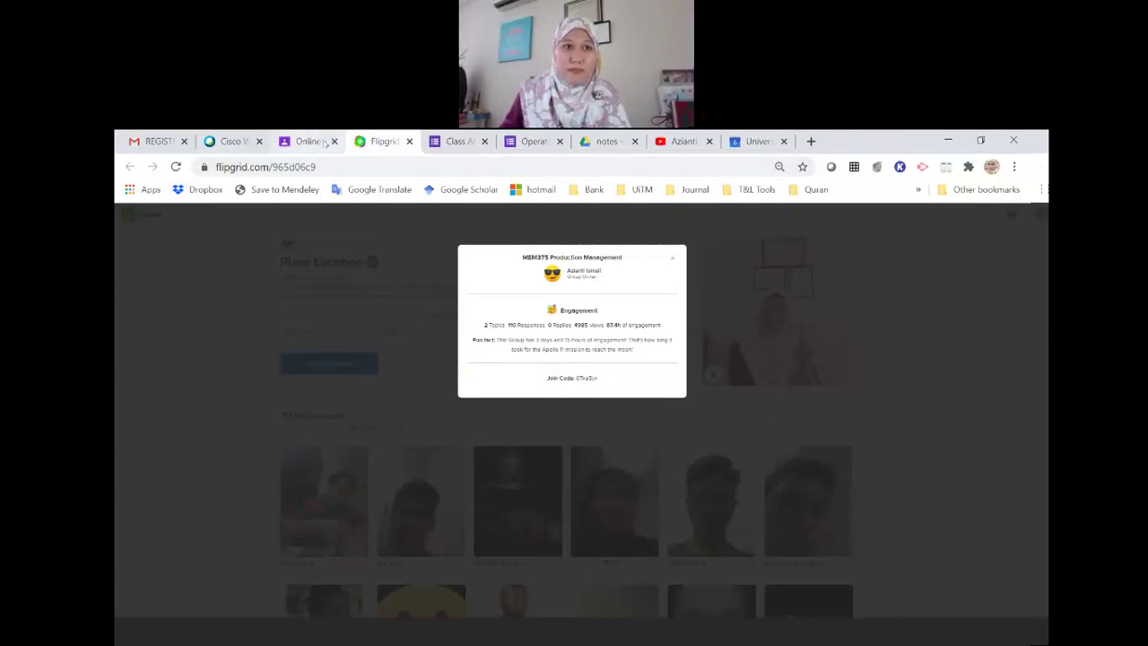
click(409, 141)
click(308, 140)
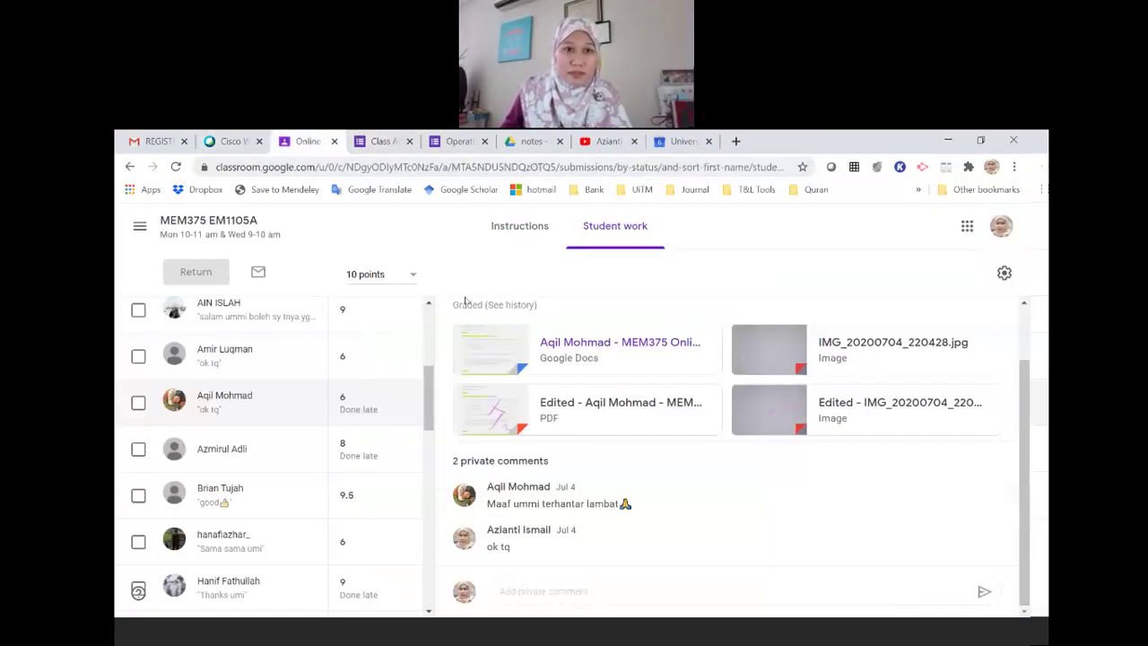
Go from the student work list to the classwork page of the MEM375 EM1105A class
scroll(269, 358, up, 4)
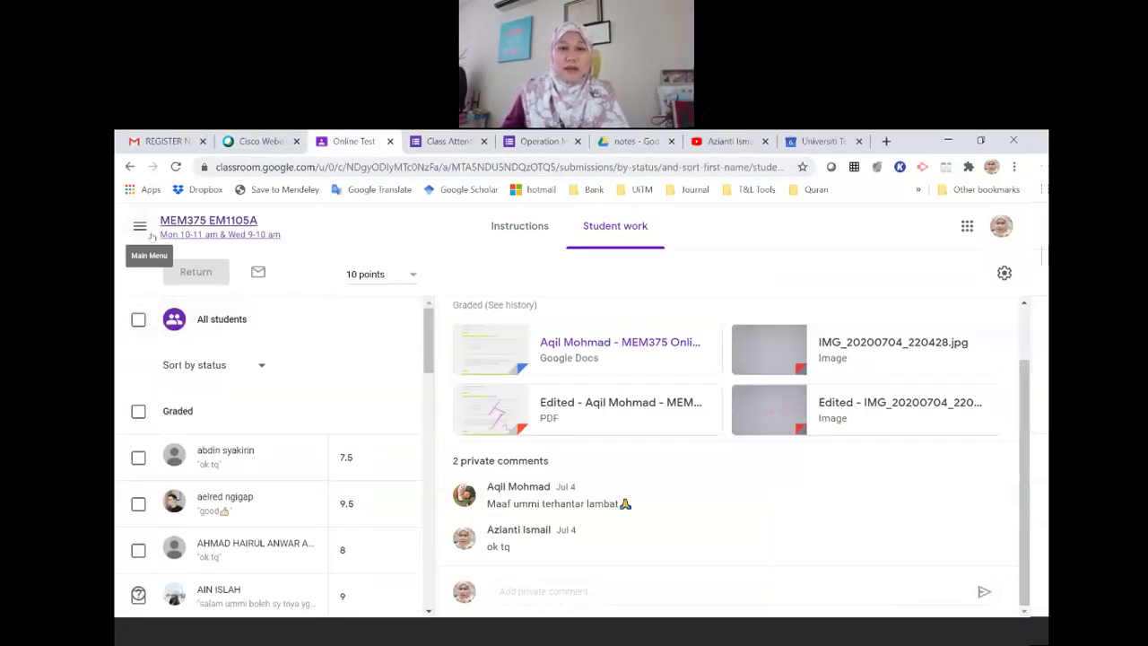
click(141, 226)
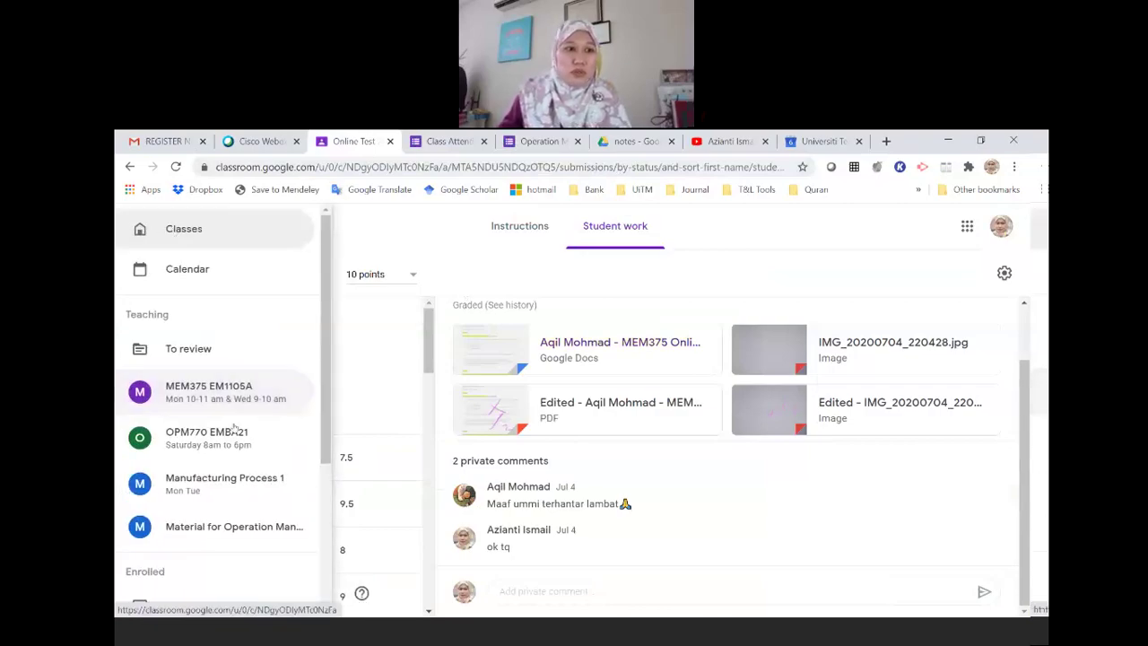
click(224, 392)
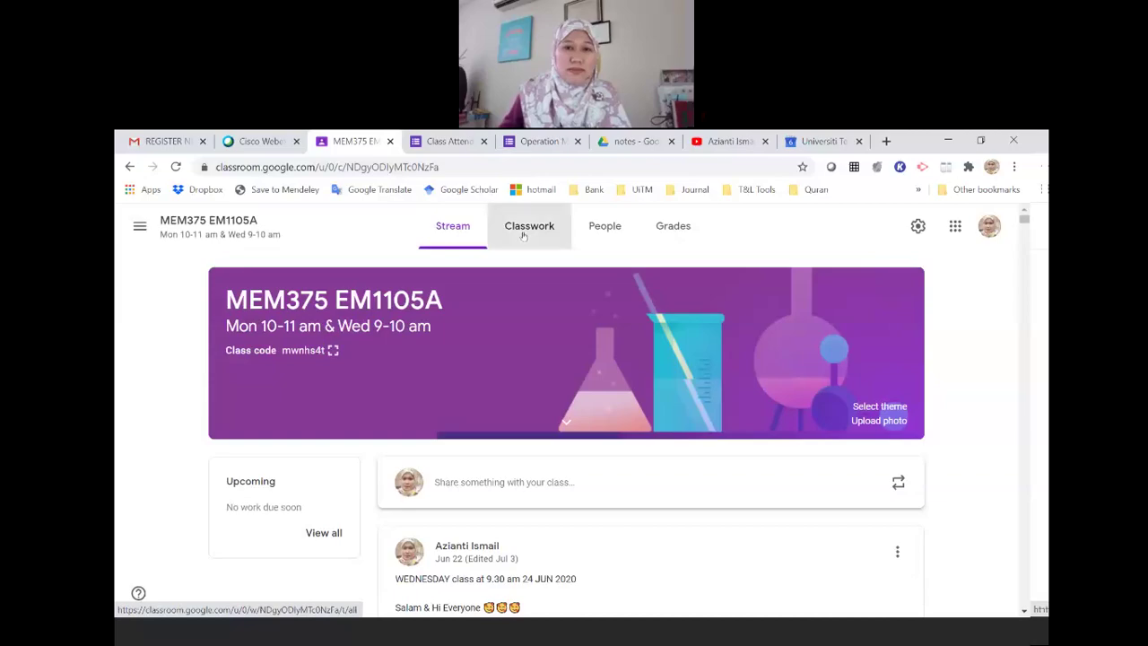
click(529, 225)
scroll(407, 269, up, 2)
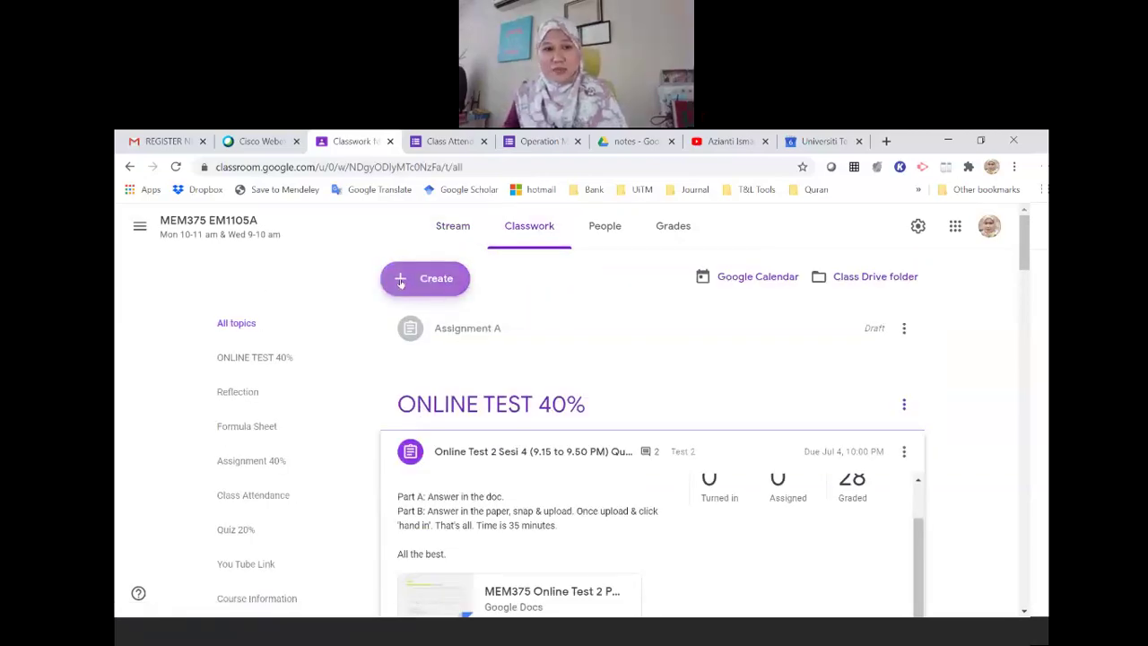
View the types of classwork that can be created and the blank question form, and close the form
click(401, 279)
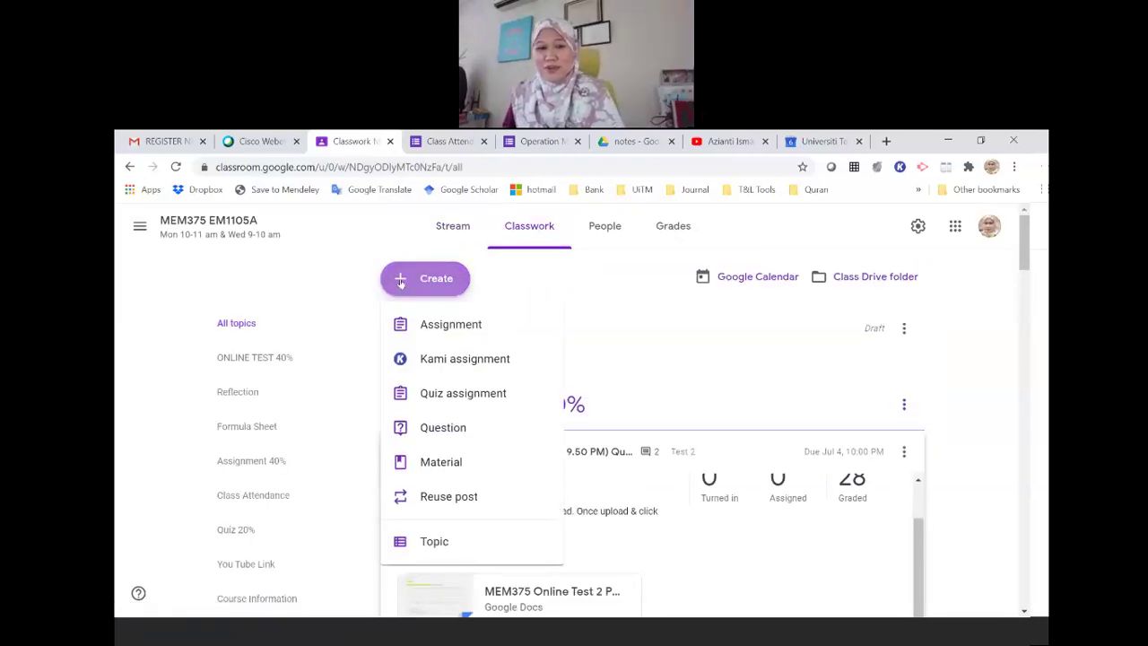
click(449, 432)
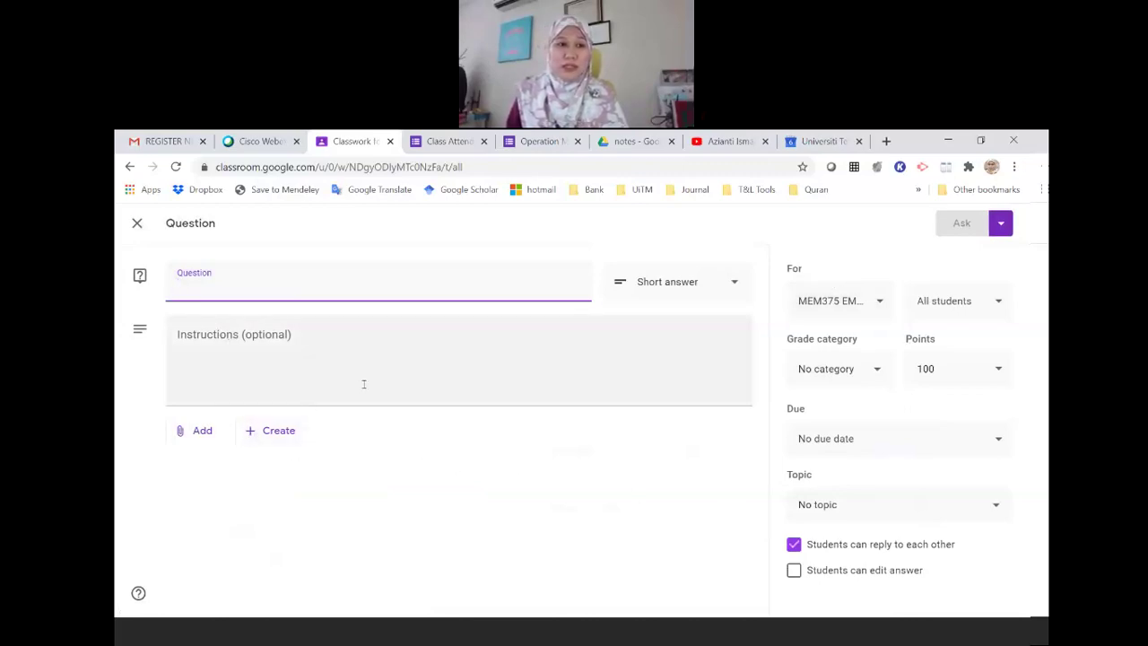
click(136, 223)
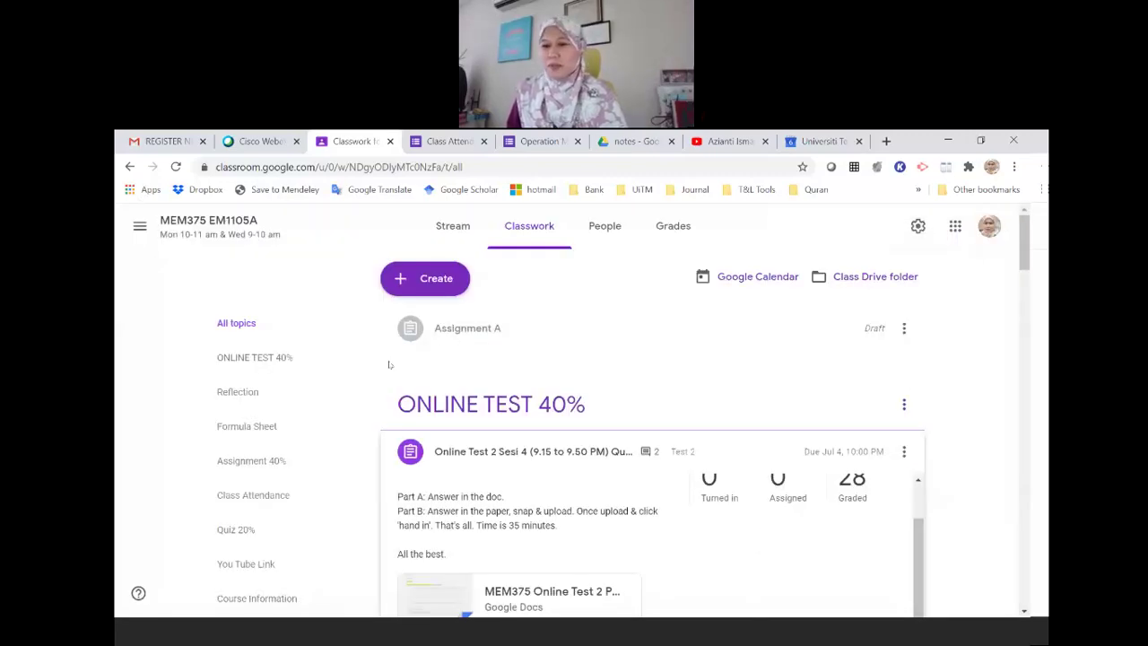
Start a new assignment and look over its assign, schedule and draft options and its due date setting
click(417, 279)
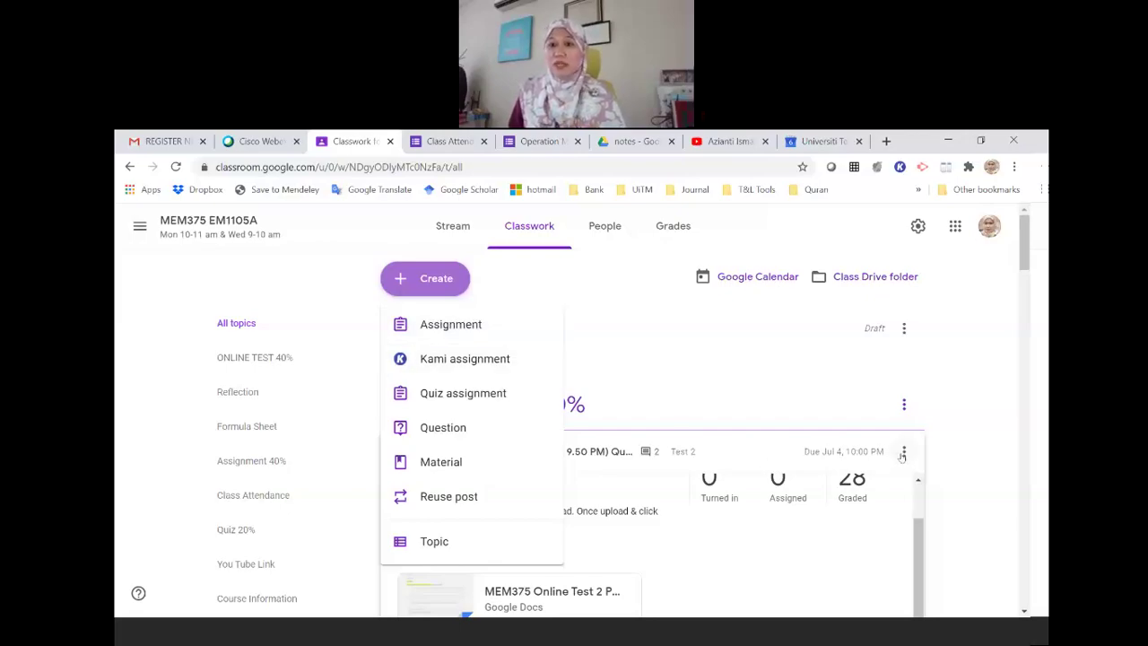
click(479, 326)
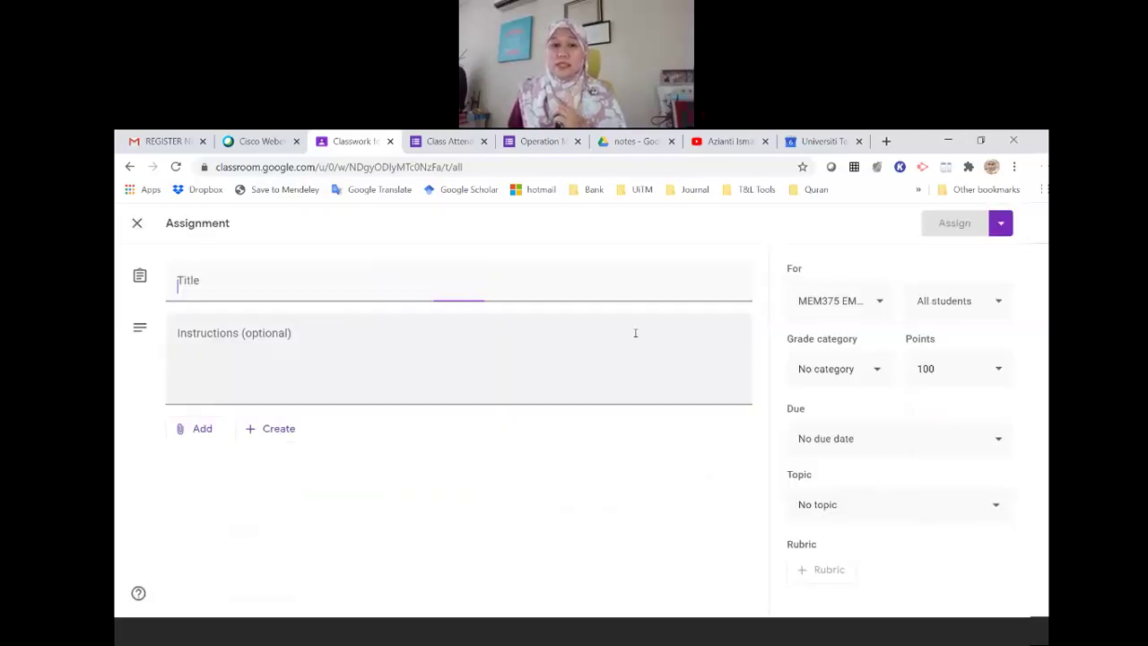
click(1000, 222)
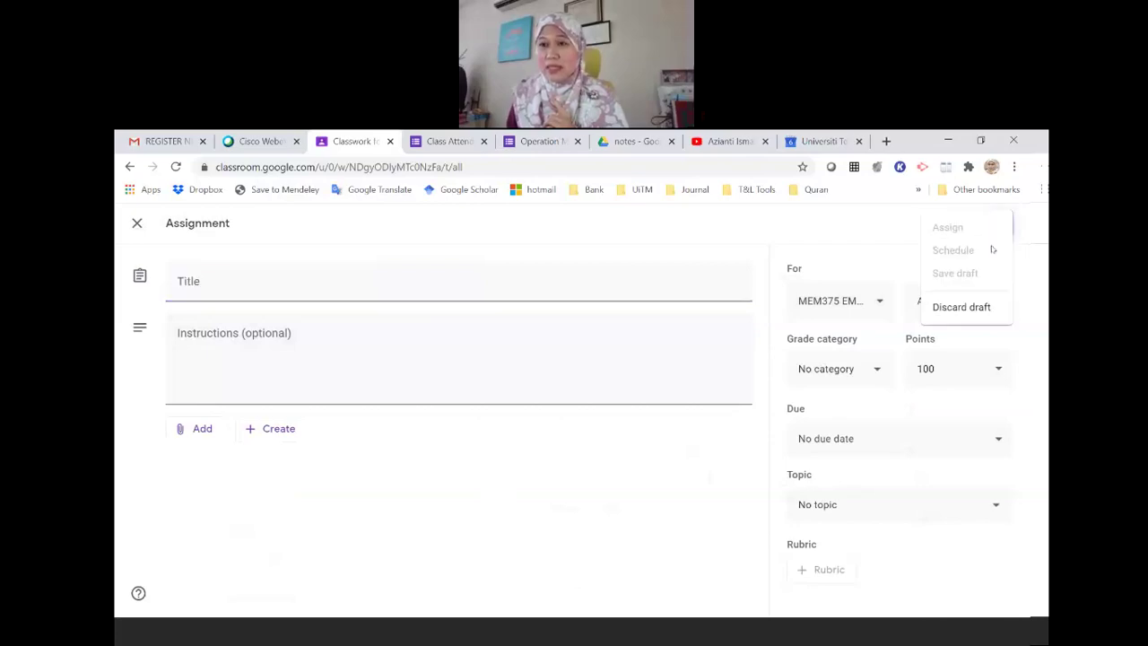
click(881, 434)
click(881, 437)
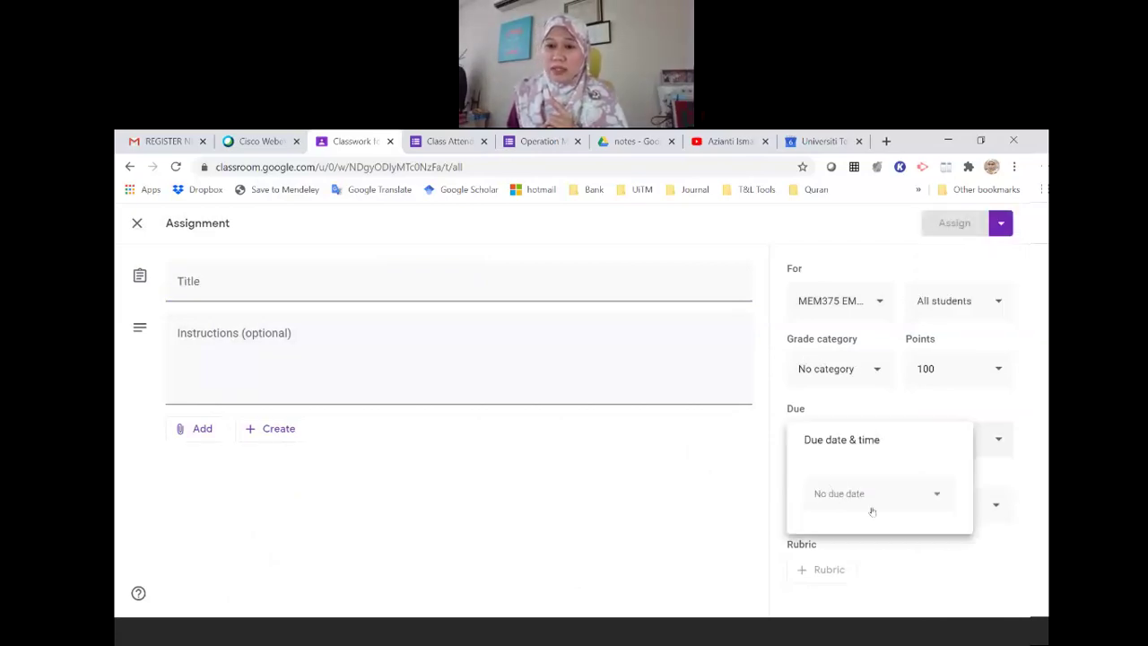
click(980, 227)
click(1000, 225)
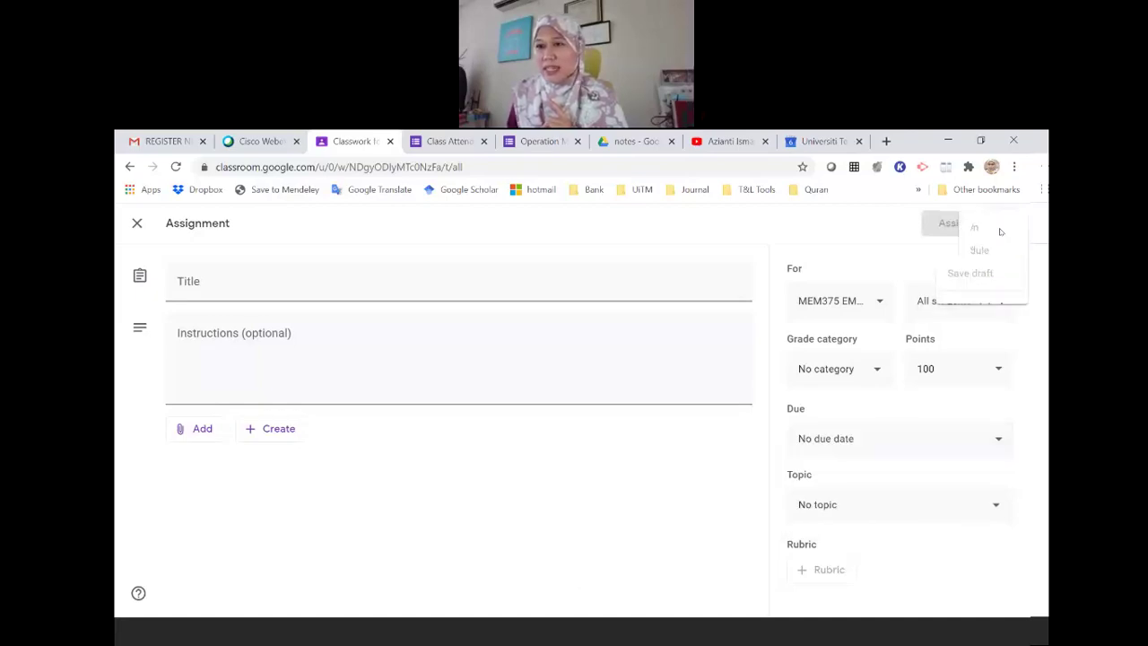
click(380, 279)
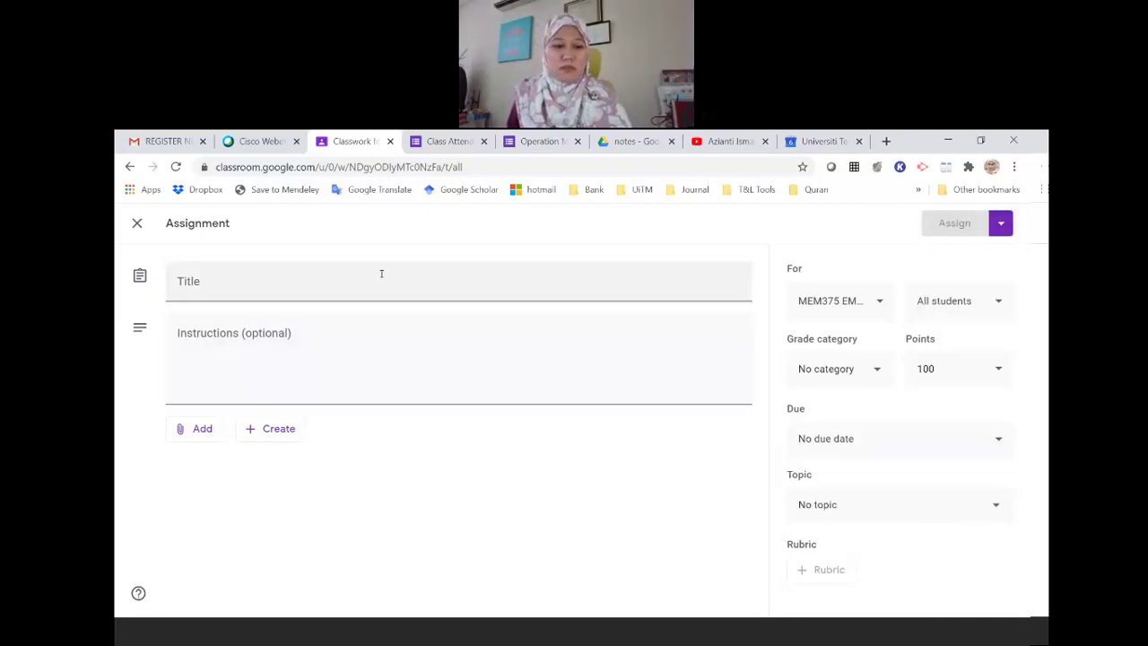
Title the new assignment AAAAA and enter AAA as its instructions
click(326, 287)
text(AAAA)
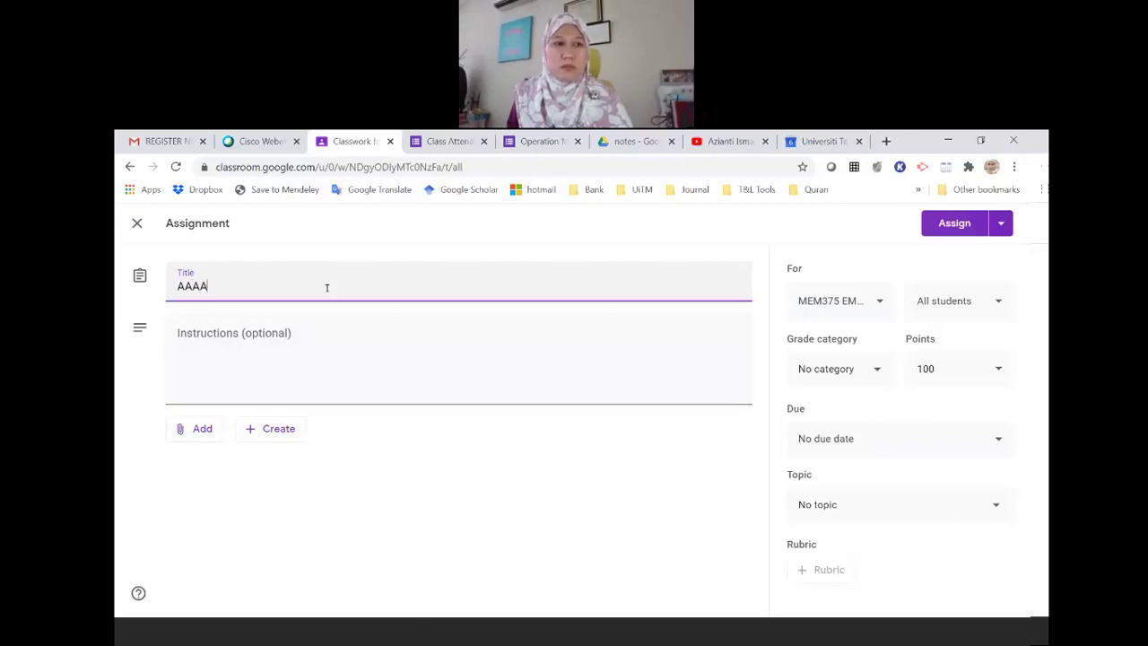
text(A)
click(308, 358)
text(AAA)
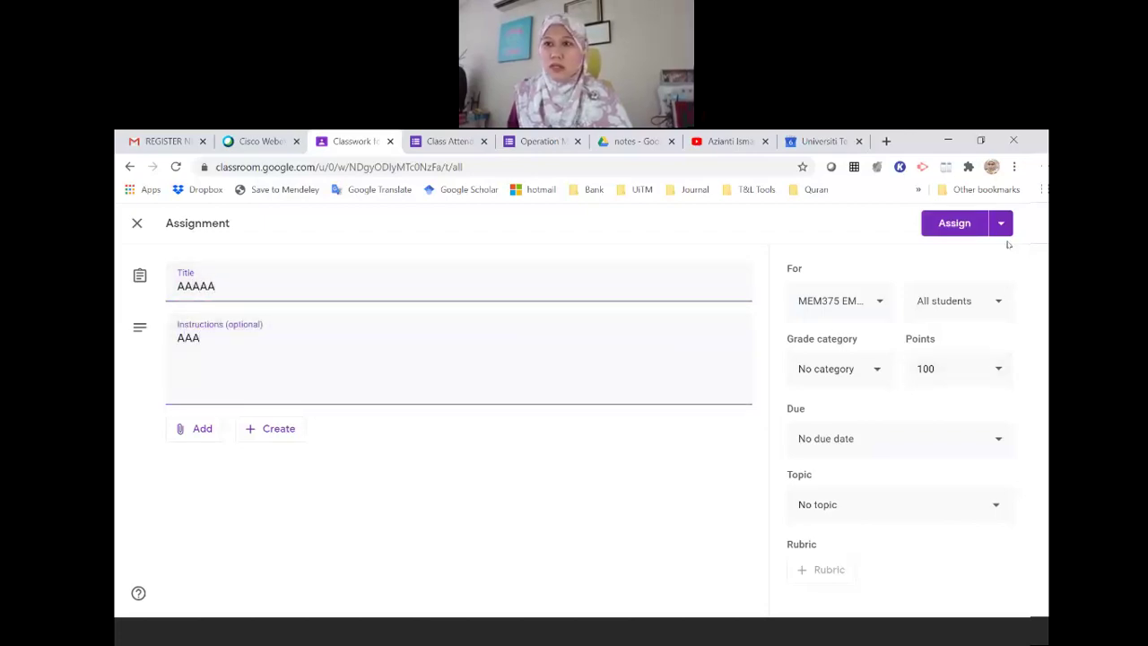
View the assignment's scheduling date and time, cancel the scheduling, and leave the assignment as a draft
click(1000, 222)
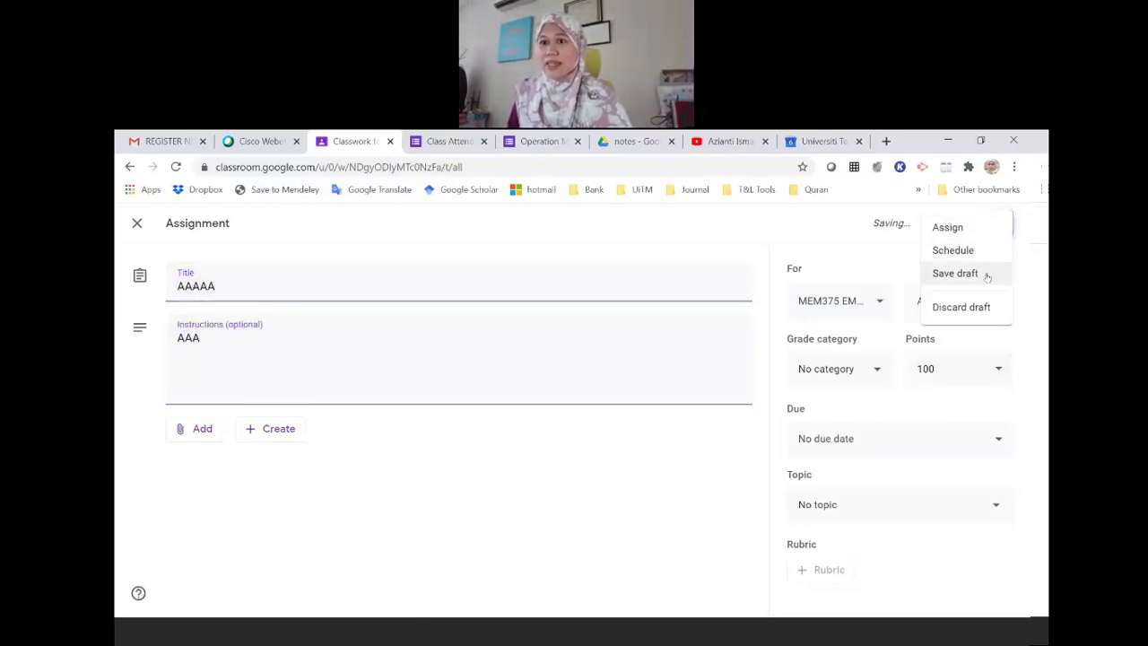
click(981, 252)
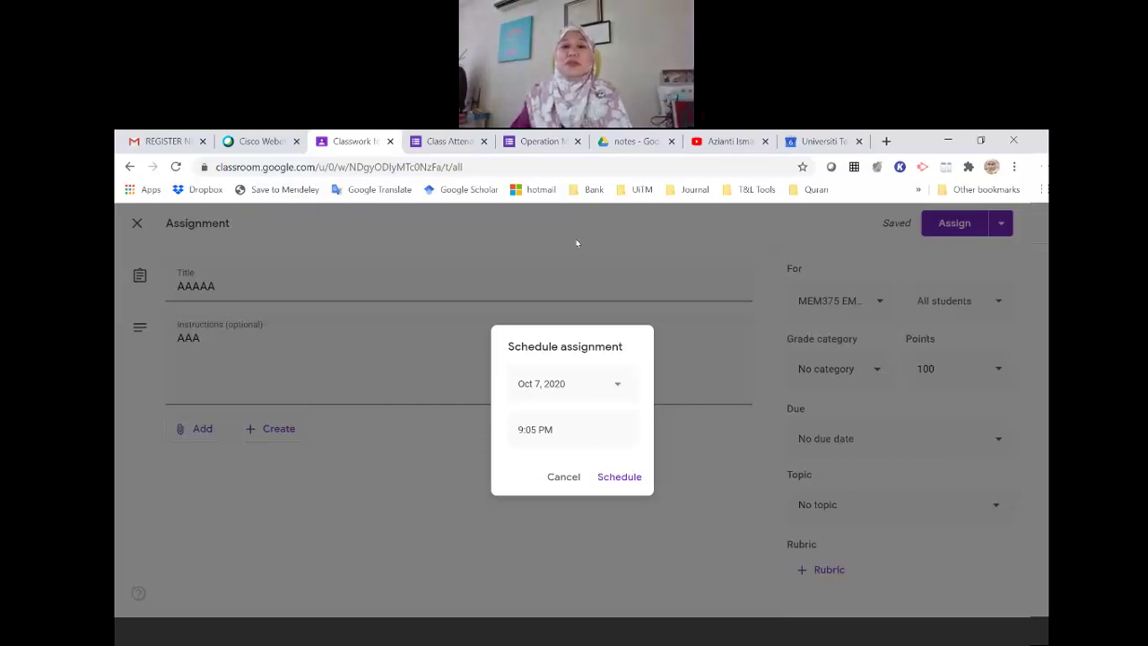
click(558, 480)
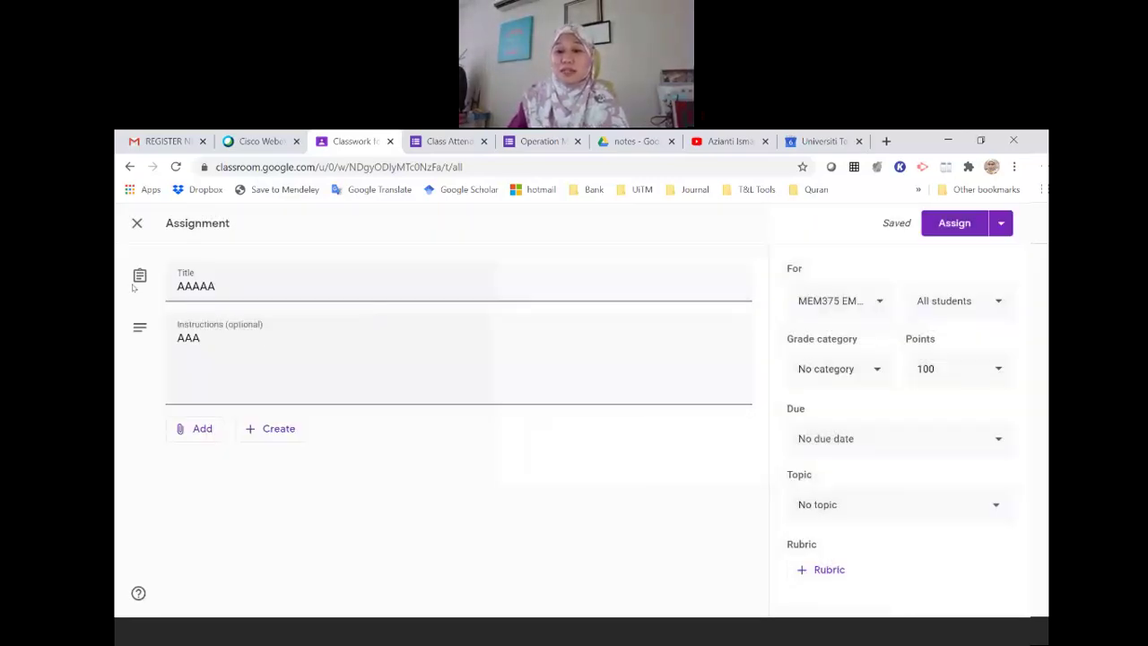
click(136, 223)
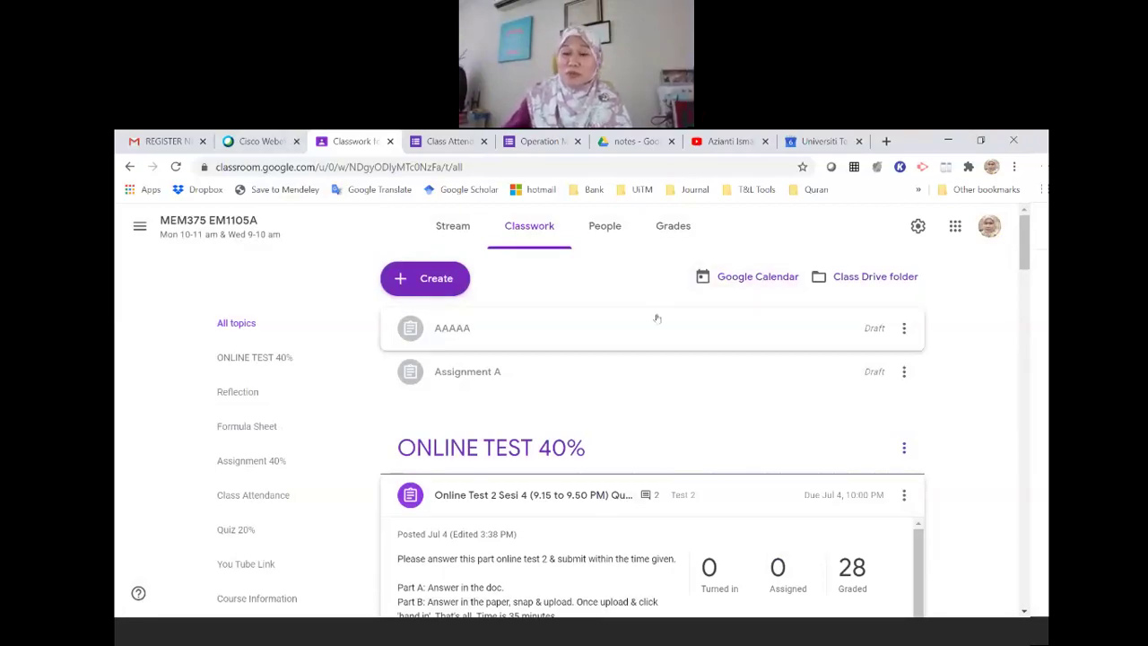
Show the class's people page and look over its teachers and students
click(590, 228)
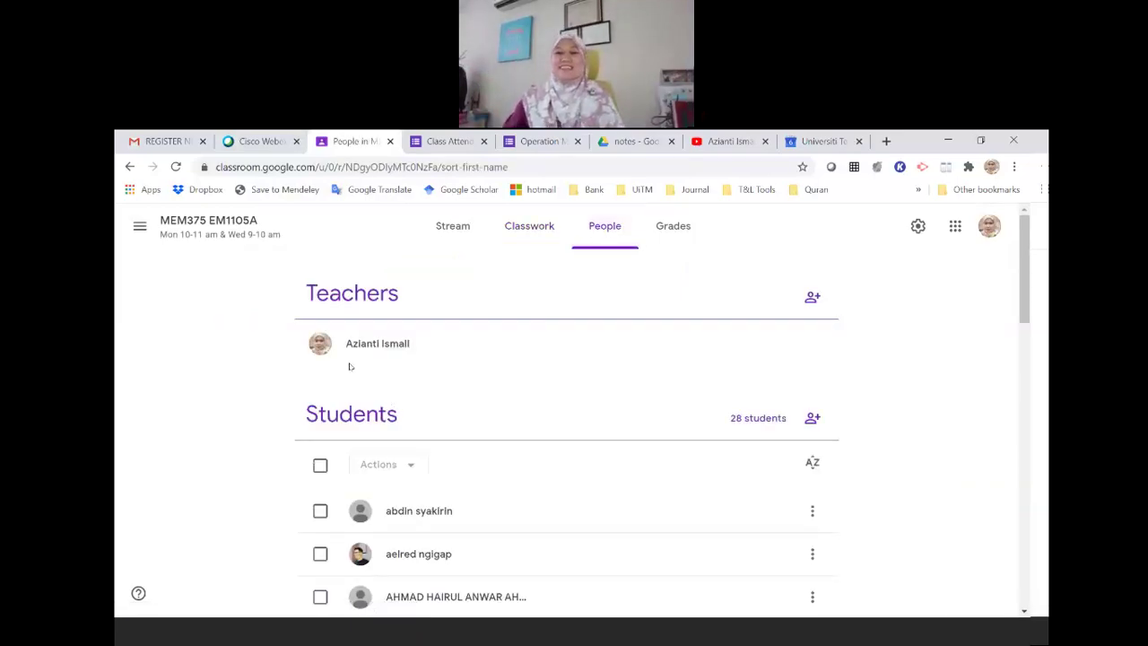
scroll(346, 364, down, 2)
scroll(628, 368, up, 2)
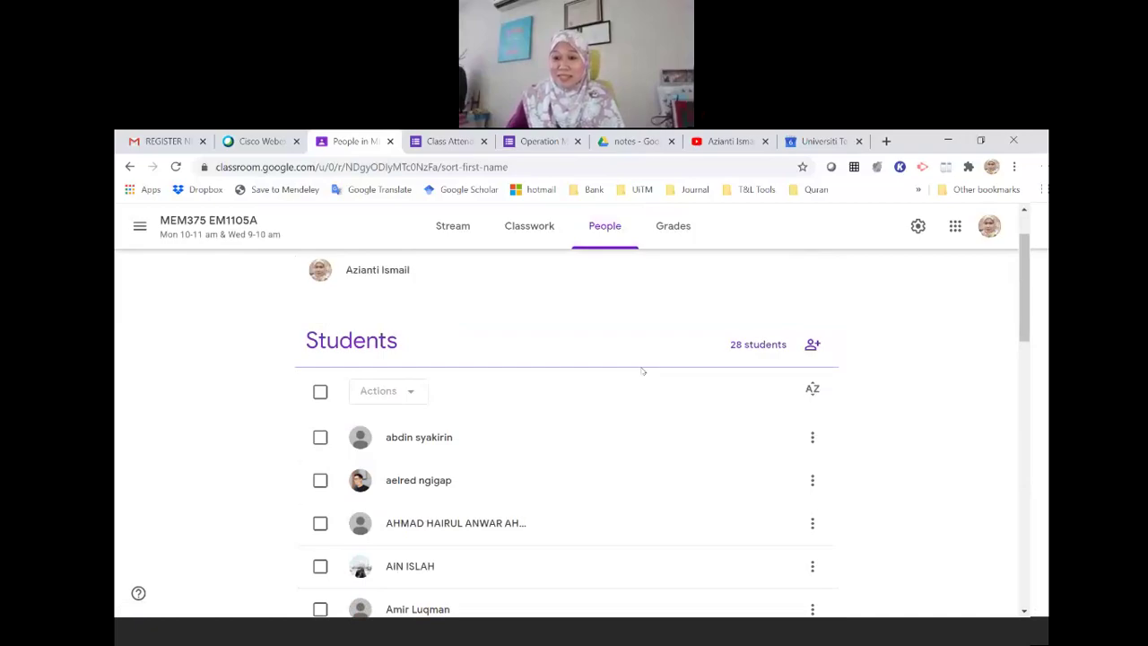
Search by name for people to invite as students, clear the search and cancel the invitation
click(813, 346)
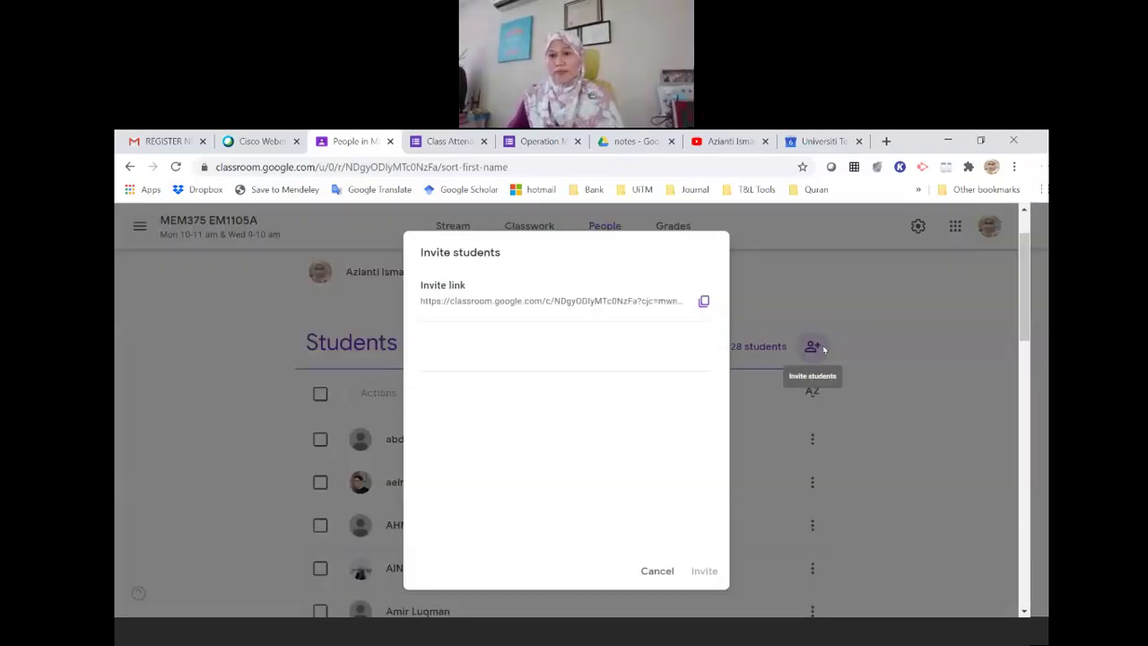
text(al)
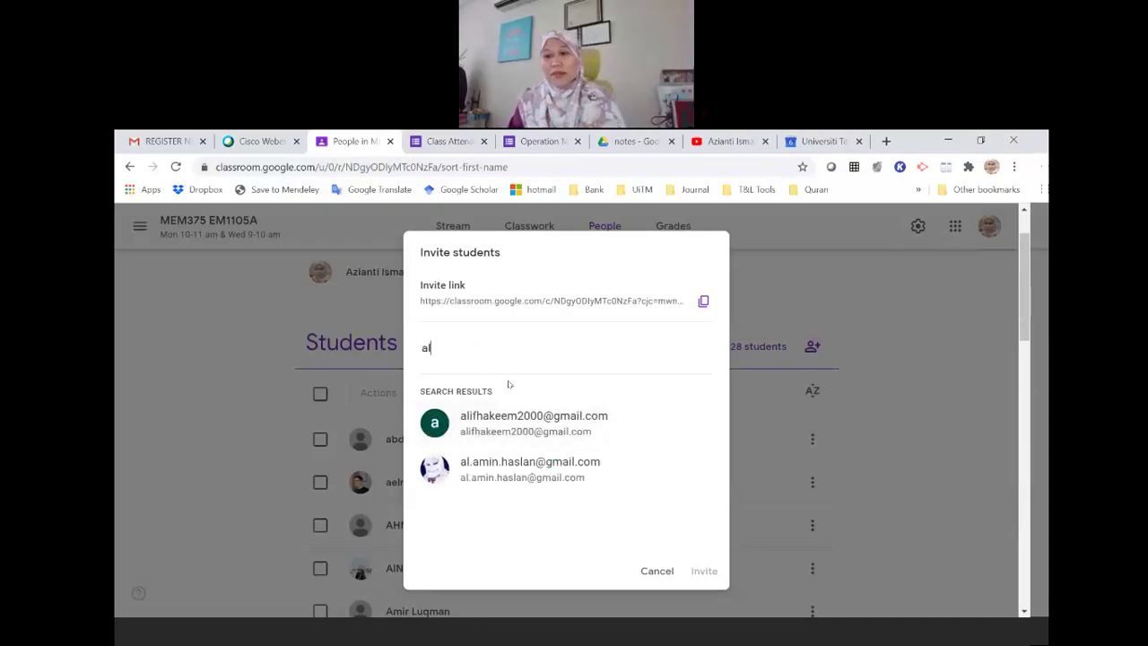
key(BackSpace)
text(zia)
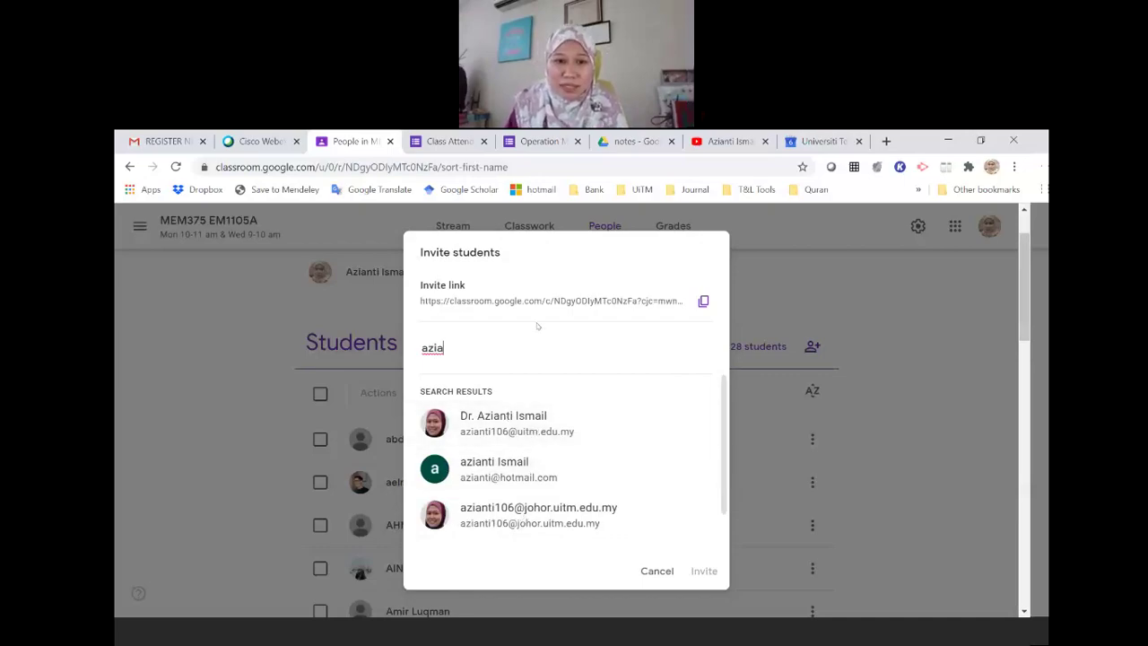
key(BackSpace)
key(BackSpace)
key(BackSpace)
key(BackSpace)
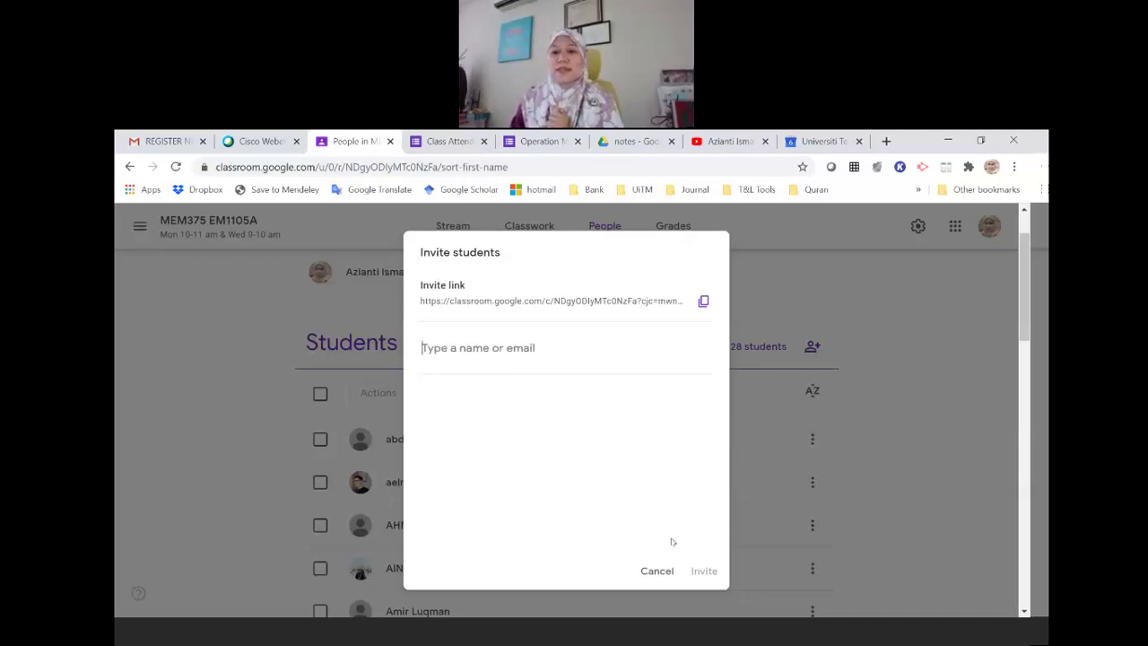
click(656, 571)
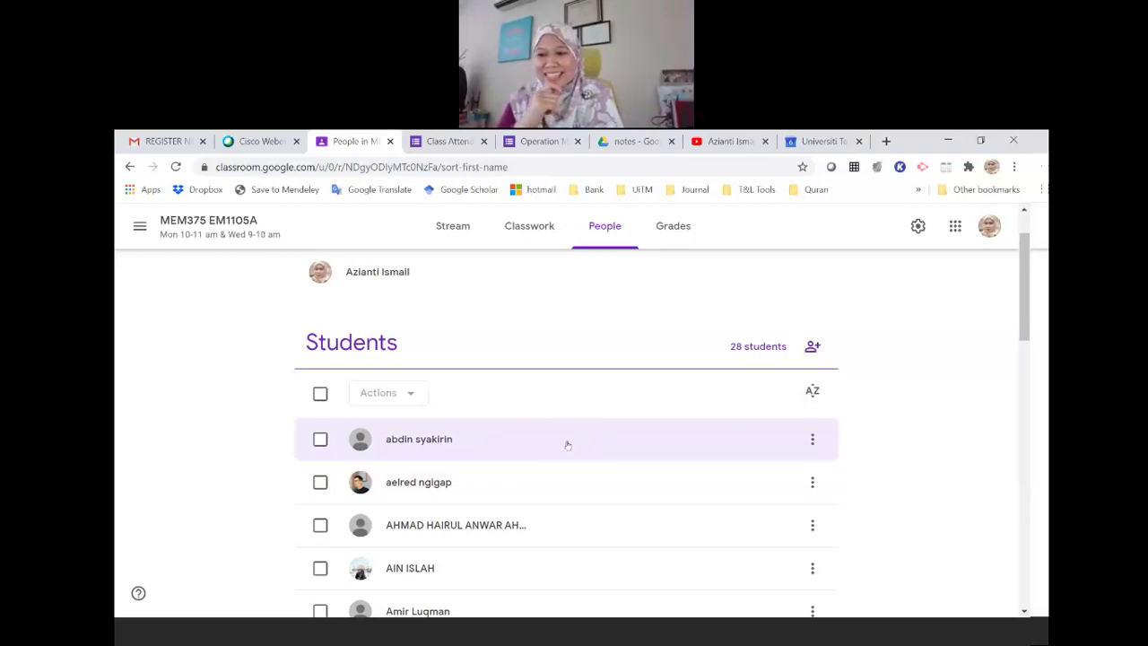
View the class code on the MEM375 EM1105A stream, and return to the people list
click(205, 224)
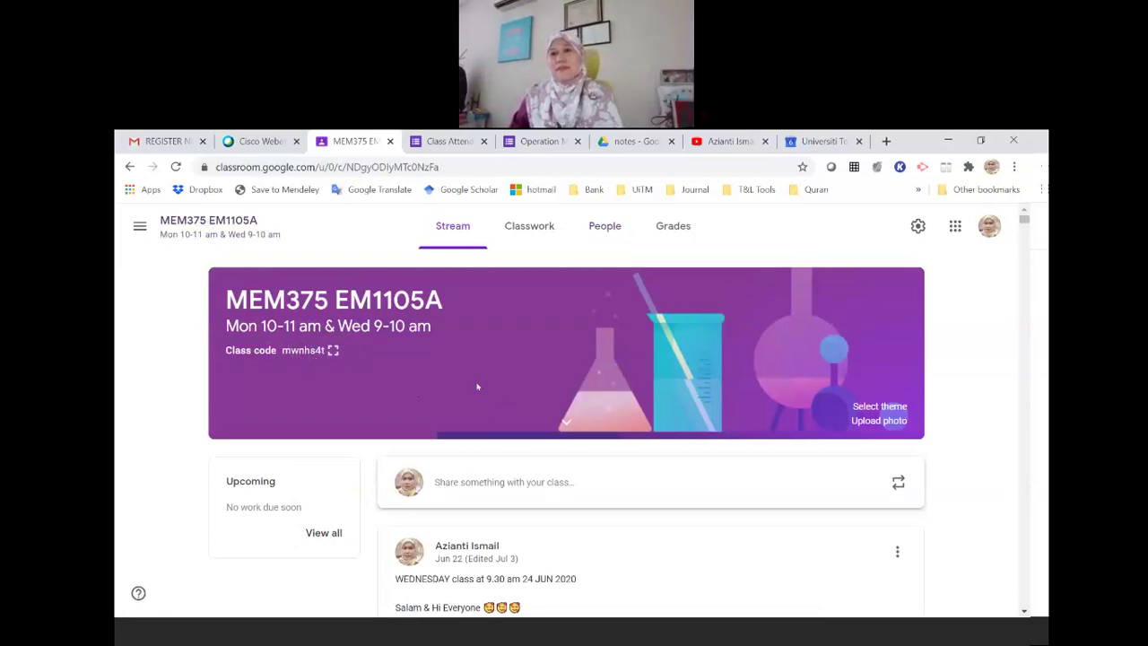
click(604, 226)
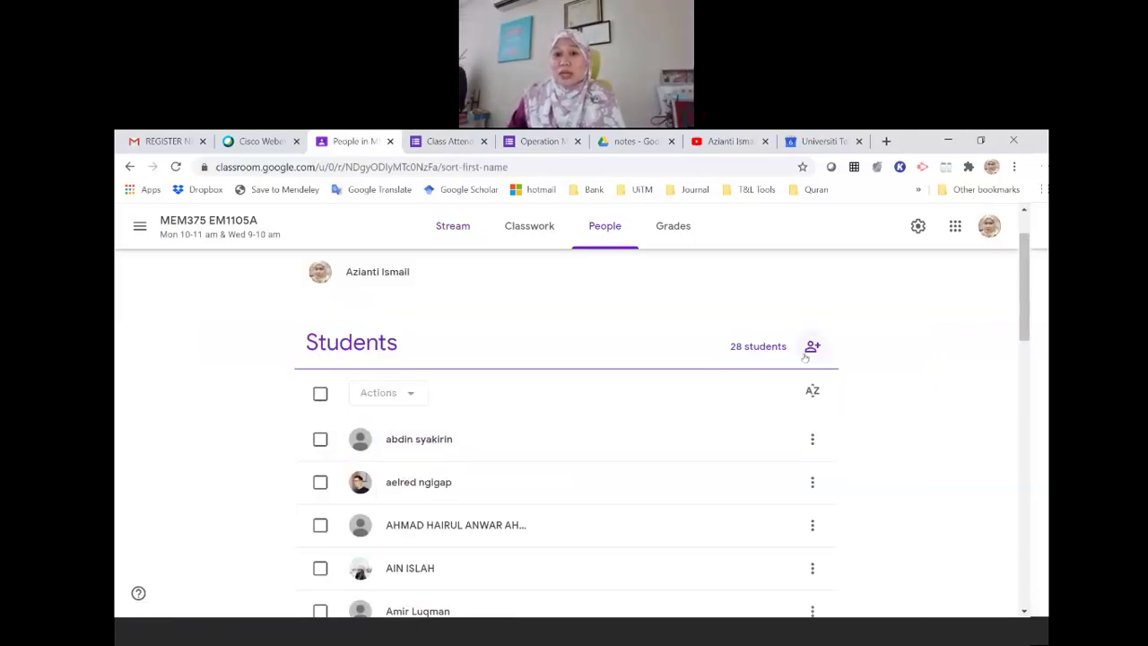
View the student invite link and the teacher invitation form, closing each without inviting anyone
click(812, 348)
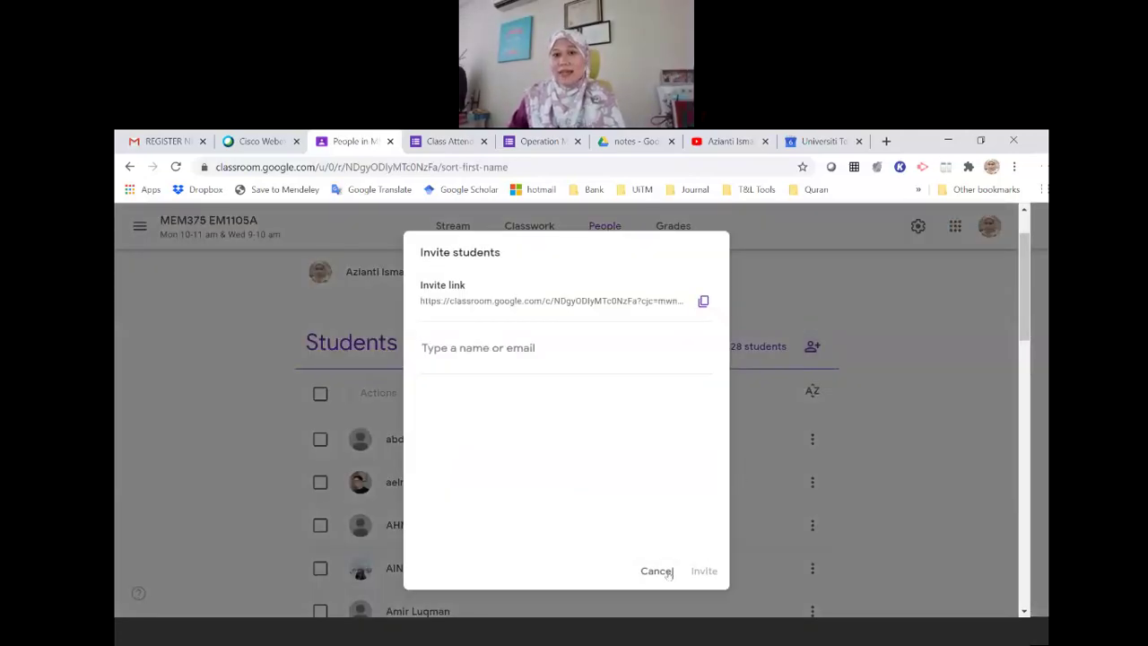
click(659, 571)
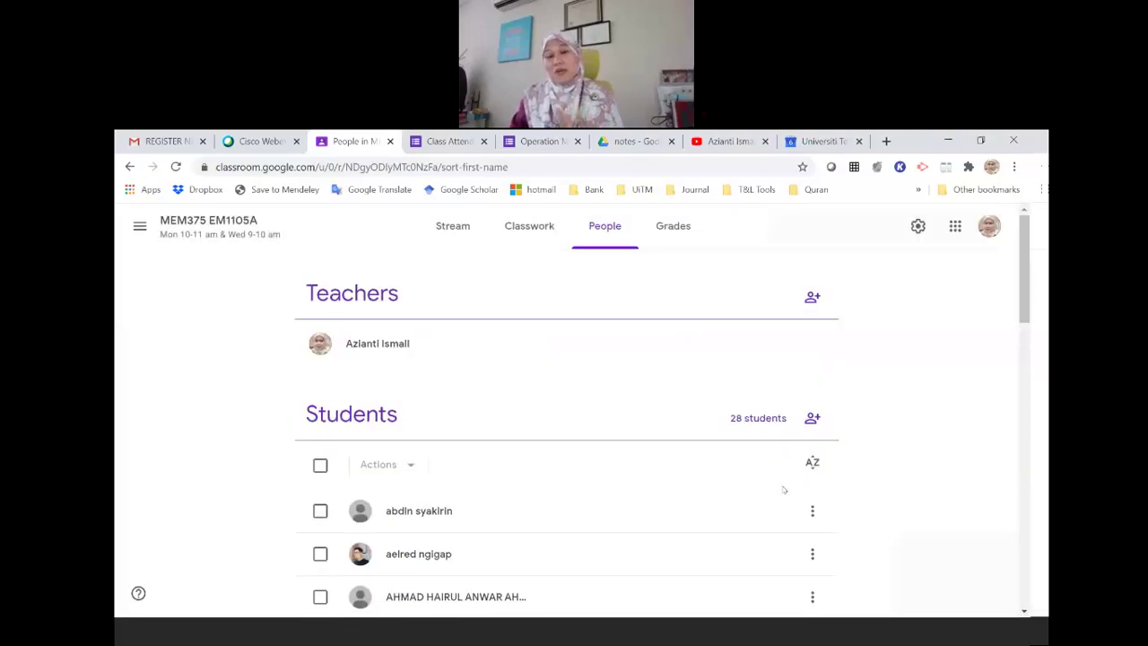
click(811, 298)
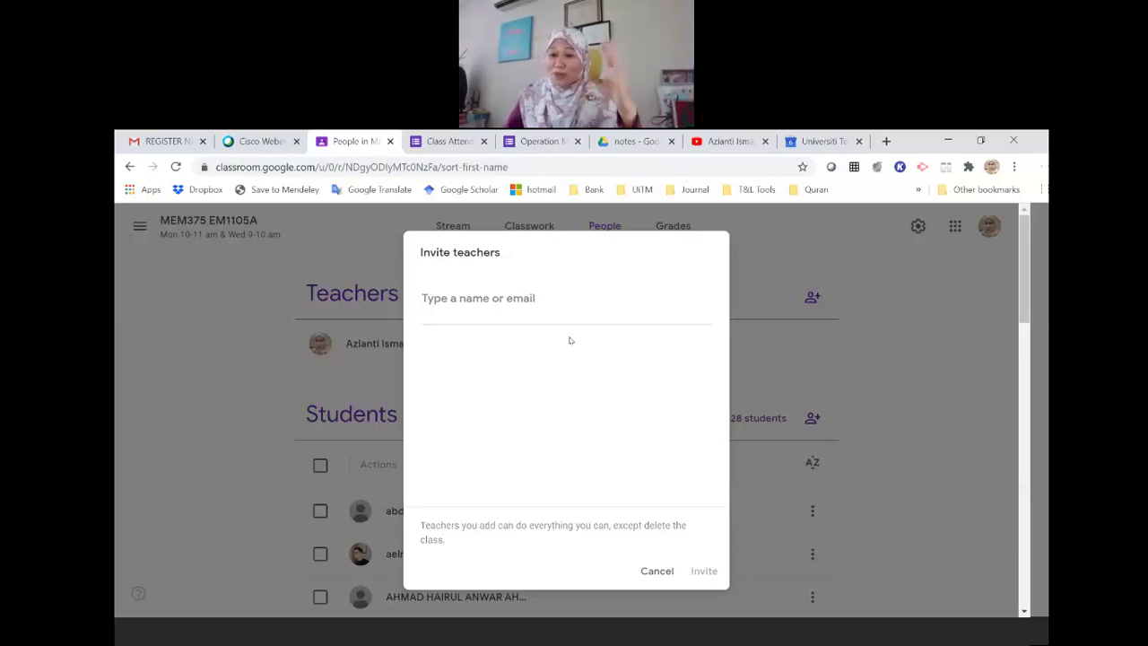
click(659, 577)
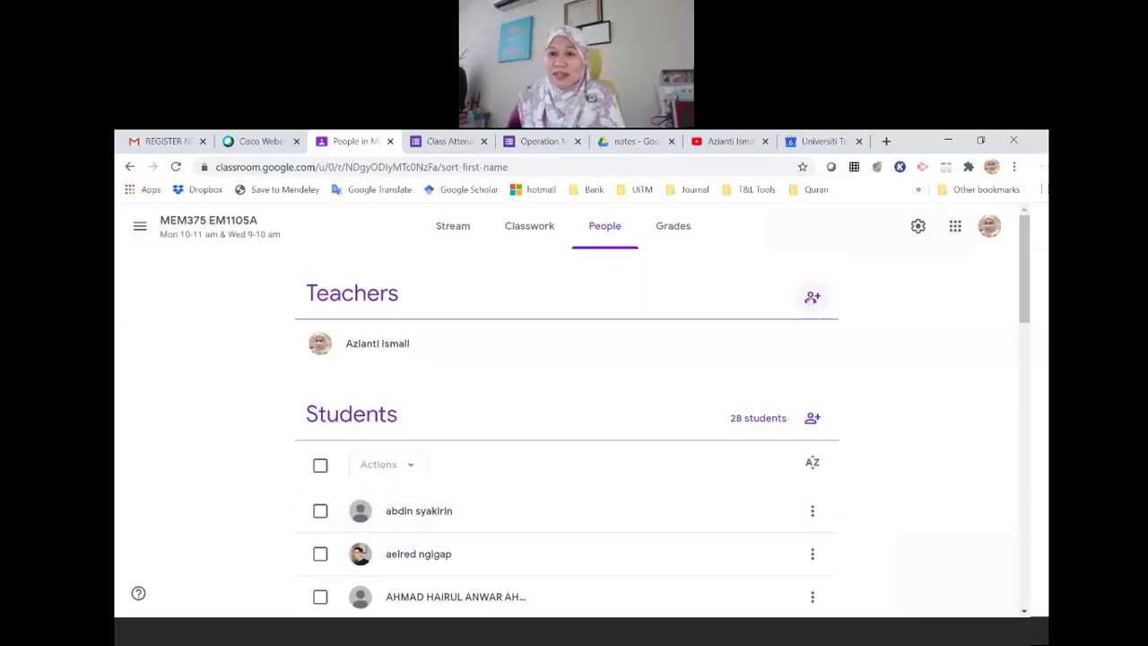
Bring up the form for inviting teachers to the class once more and cancel it
click(811, 297)
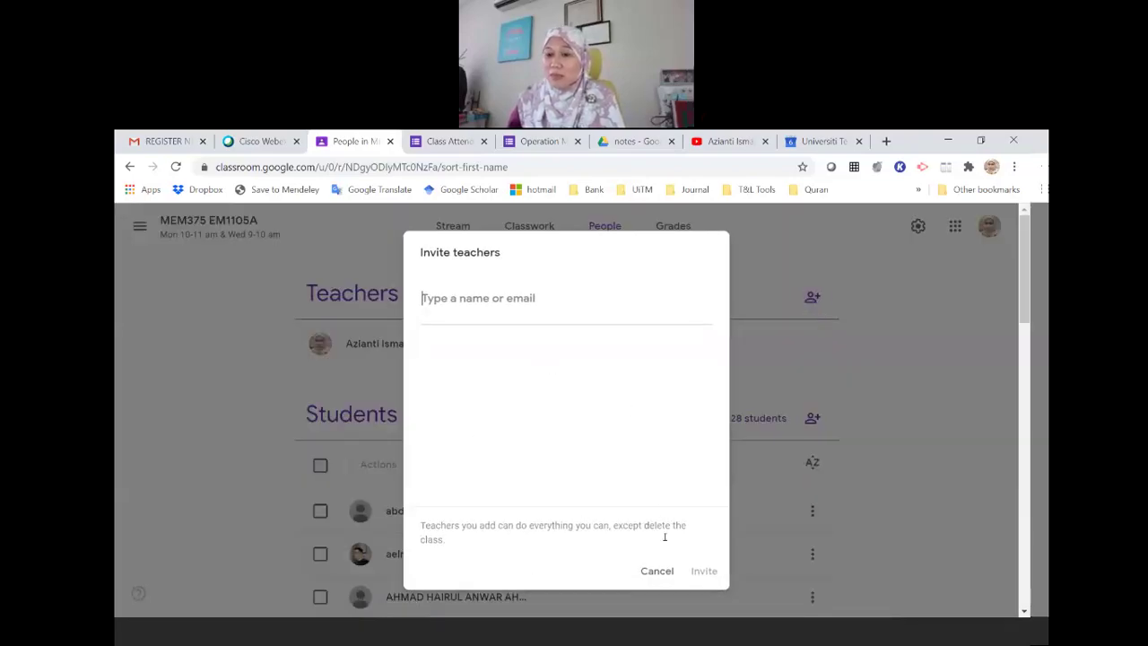
click(656, 574)
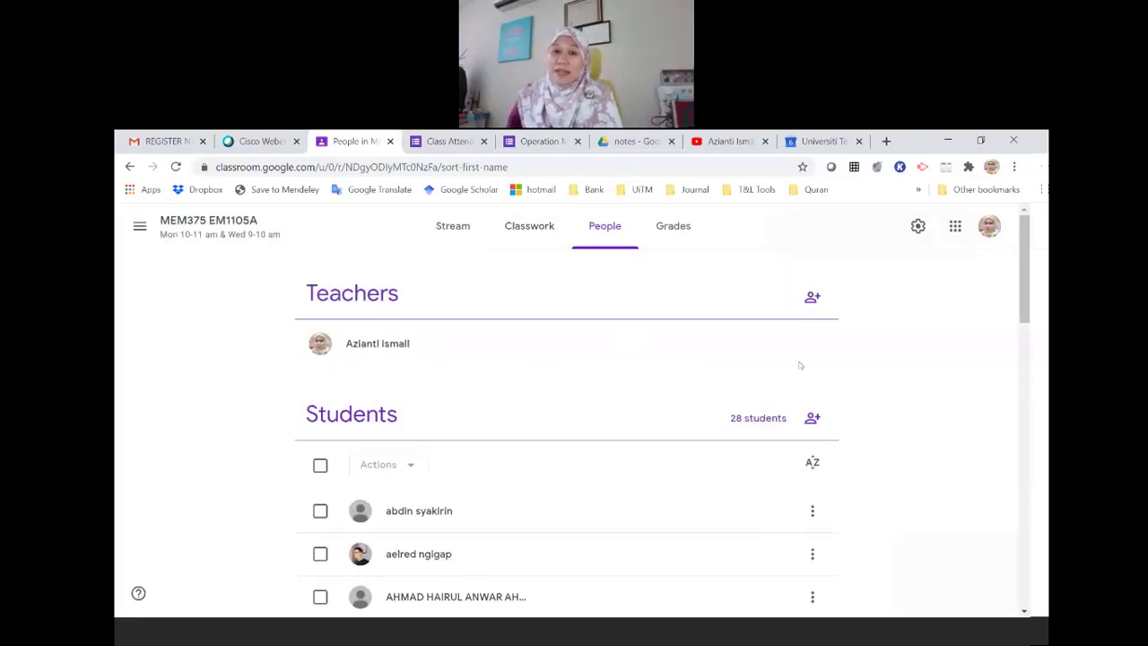
View the mute confirmation for the first student in the list, cancel it and deselect the student
scroll(571, 355, down, 2)
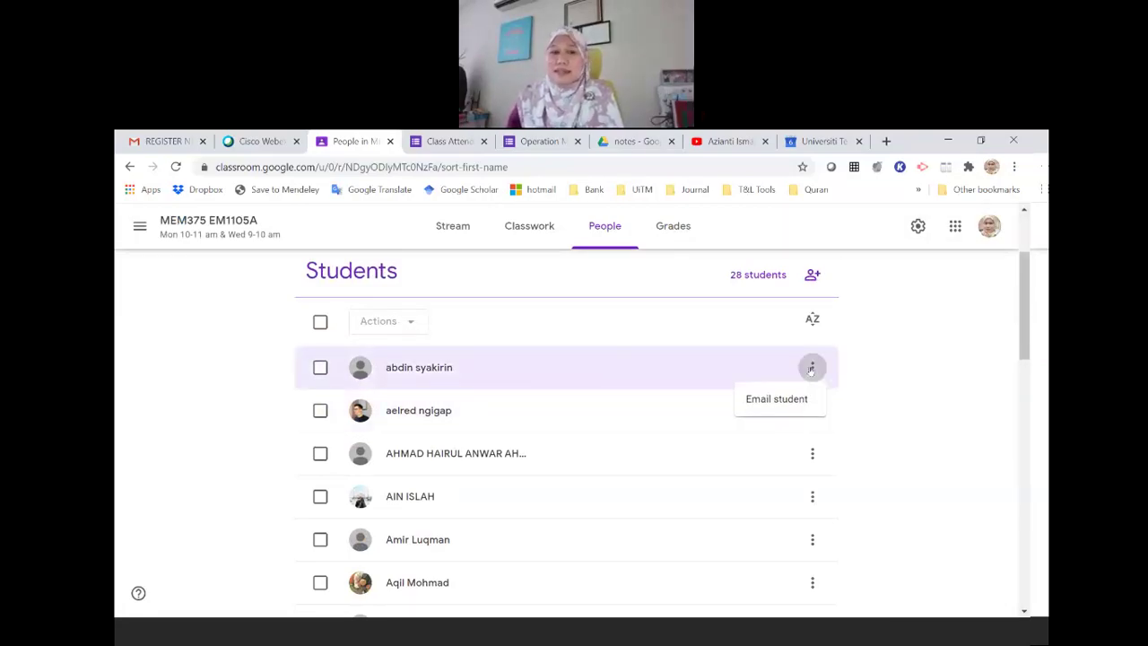
click(320, 367)
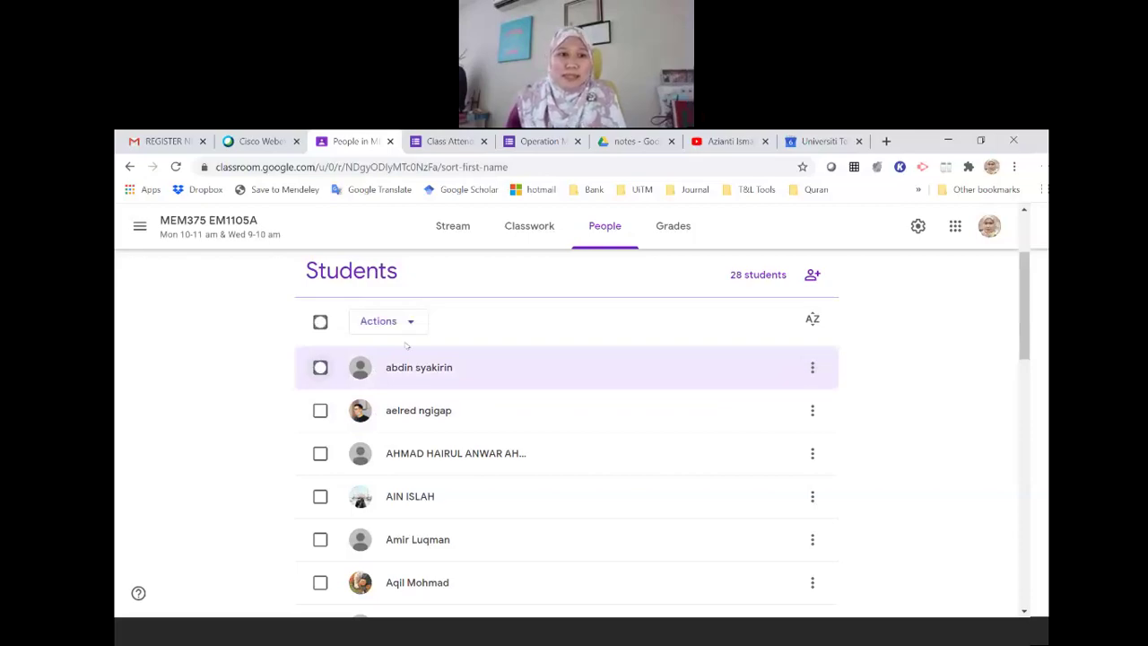
click(394, 320)
click(395, 418)
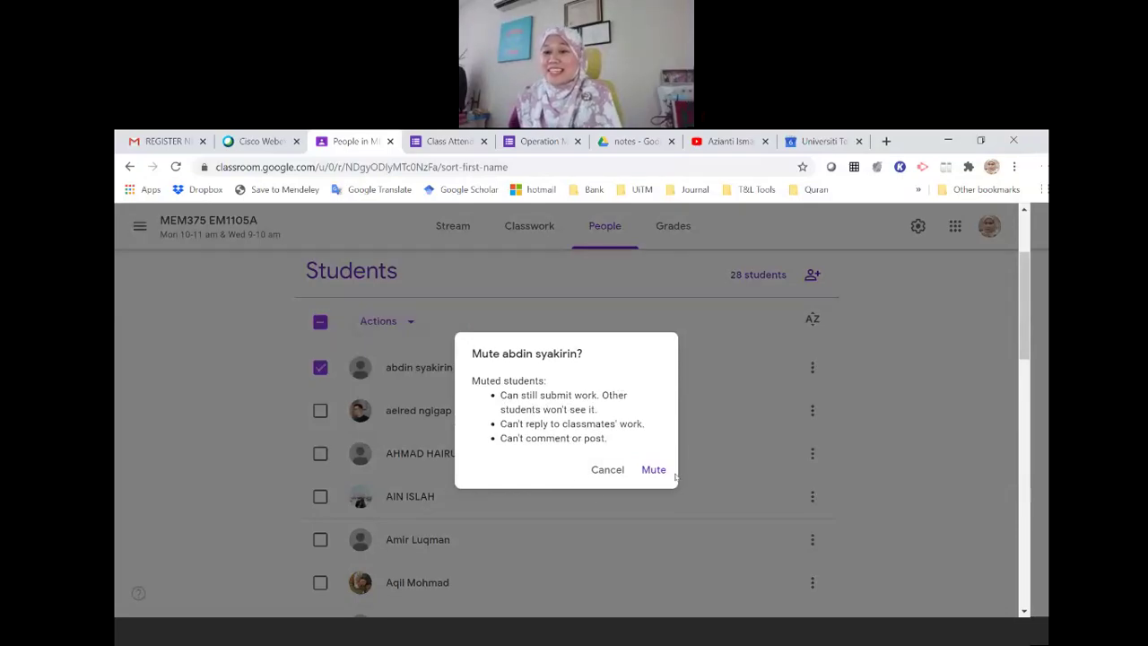
click(605, 472)
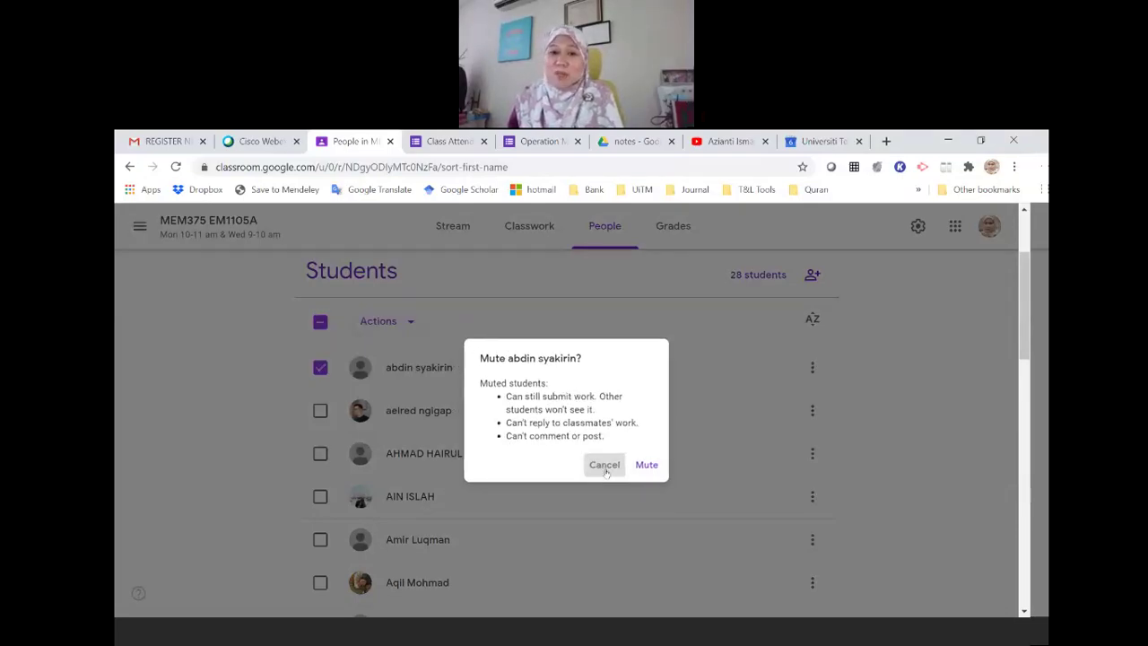
click(320, 366)
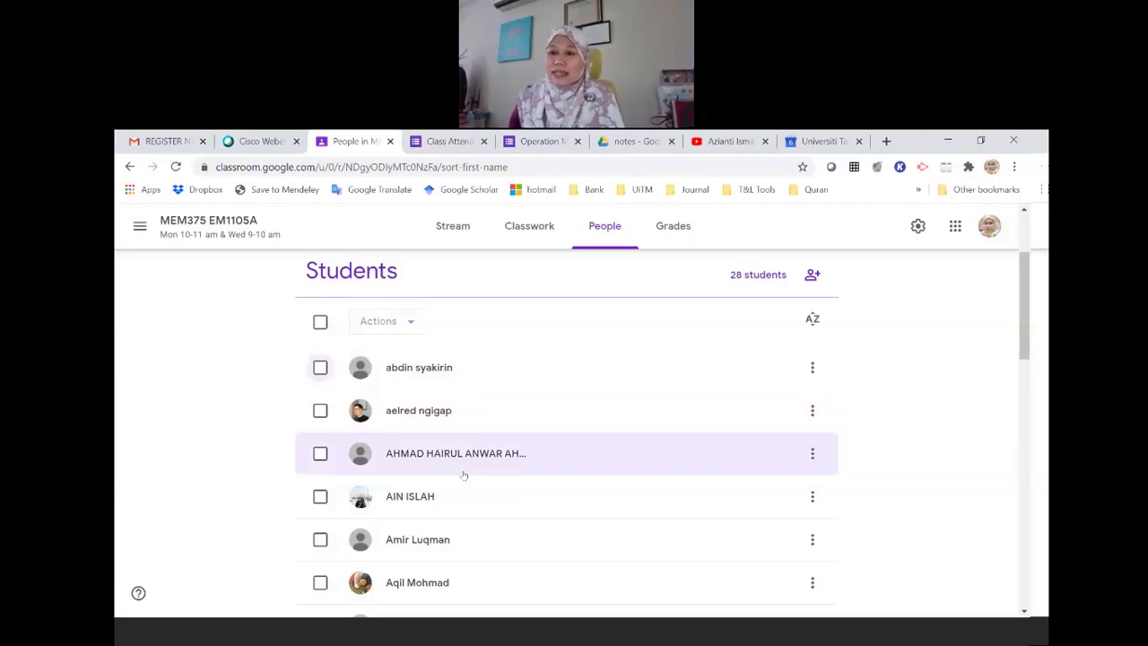
Select the first three students, view the actions available for them, and clear the selection
click(320, 366)
click(320, 409)
click(320, 452)
click(380, 321)
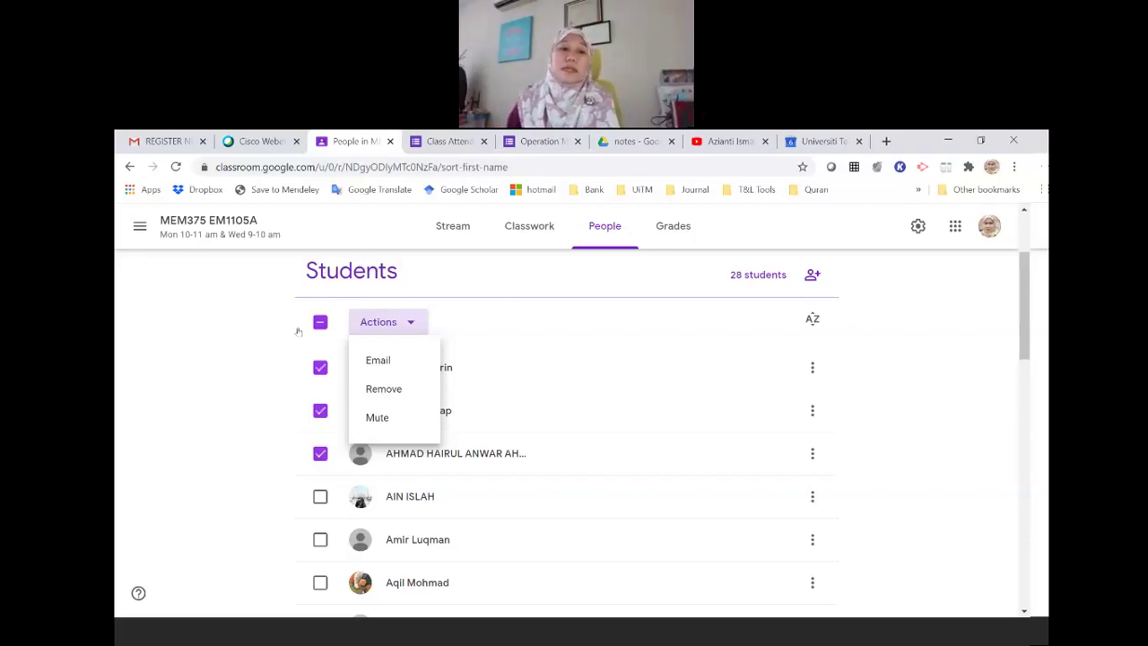
click(320, 369)
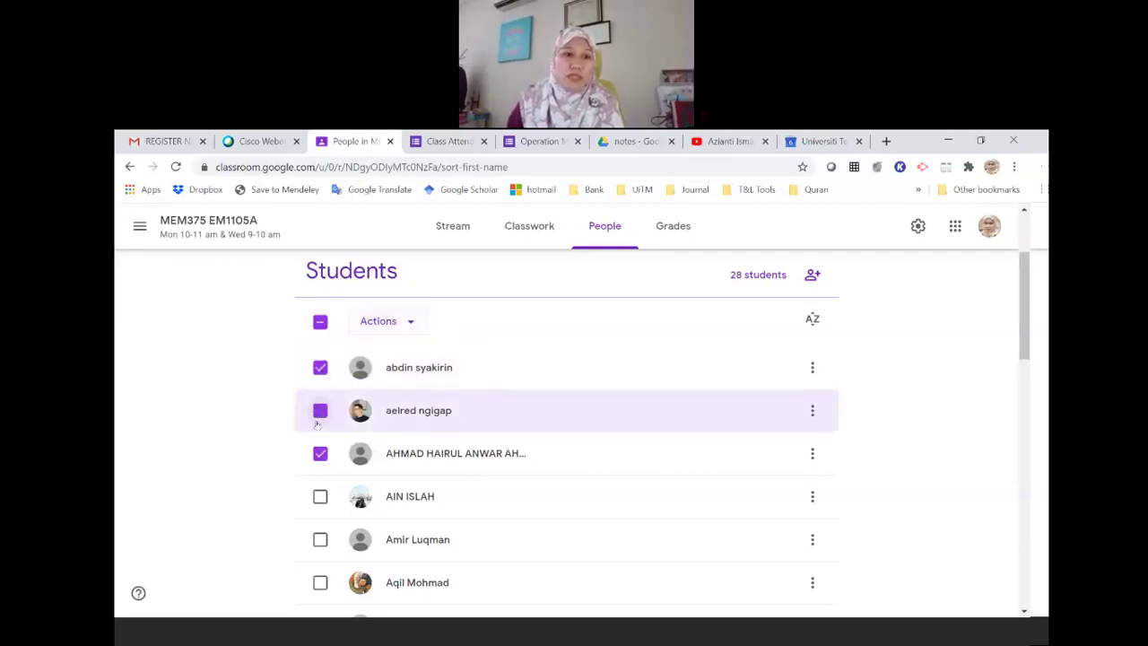
click(320, 409)
click(321, 453)
click(321, 367)
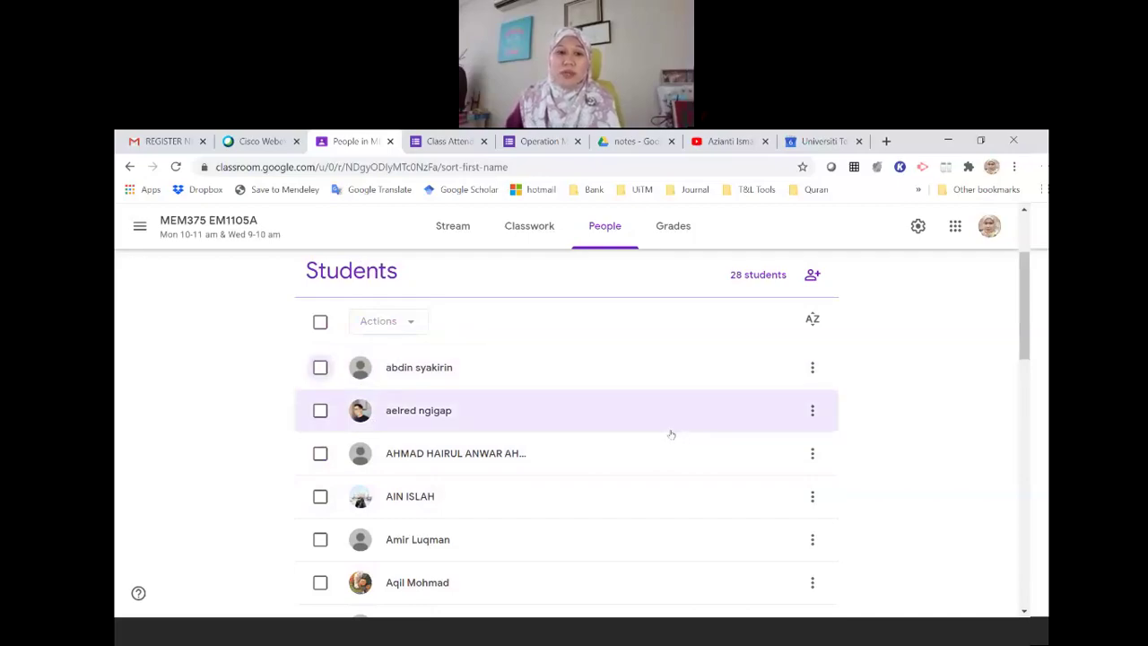
Show the first student's work page and look over all of the listed tests, quizzes and assignments
scroll(672, 436, down, 3)
scroll(636, 473, down, 1)
scroll(635, 472, up, 6)
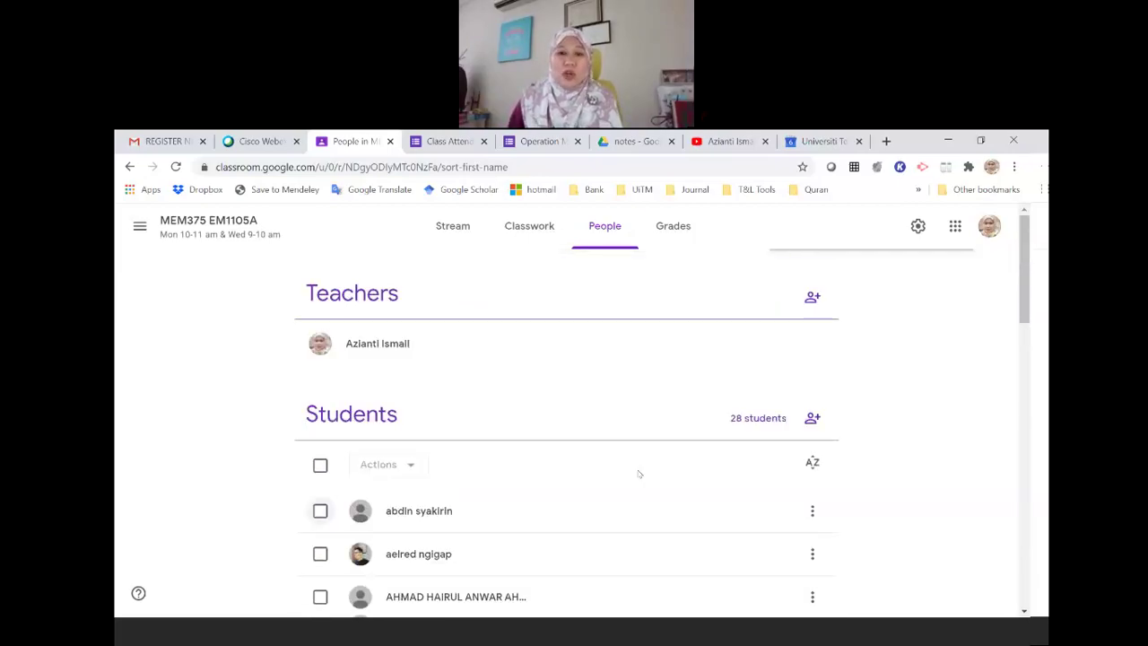
scroll(492, 420, down, 2)
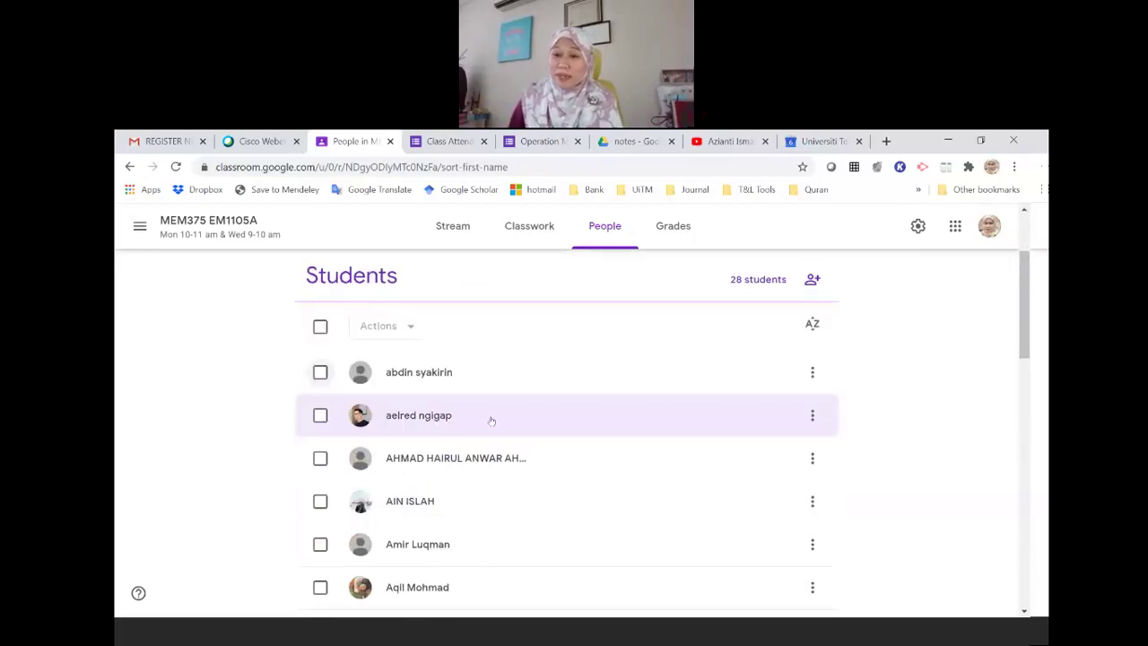
click(432, 371)
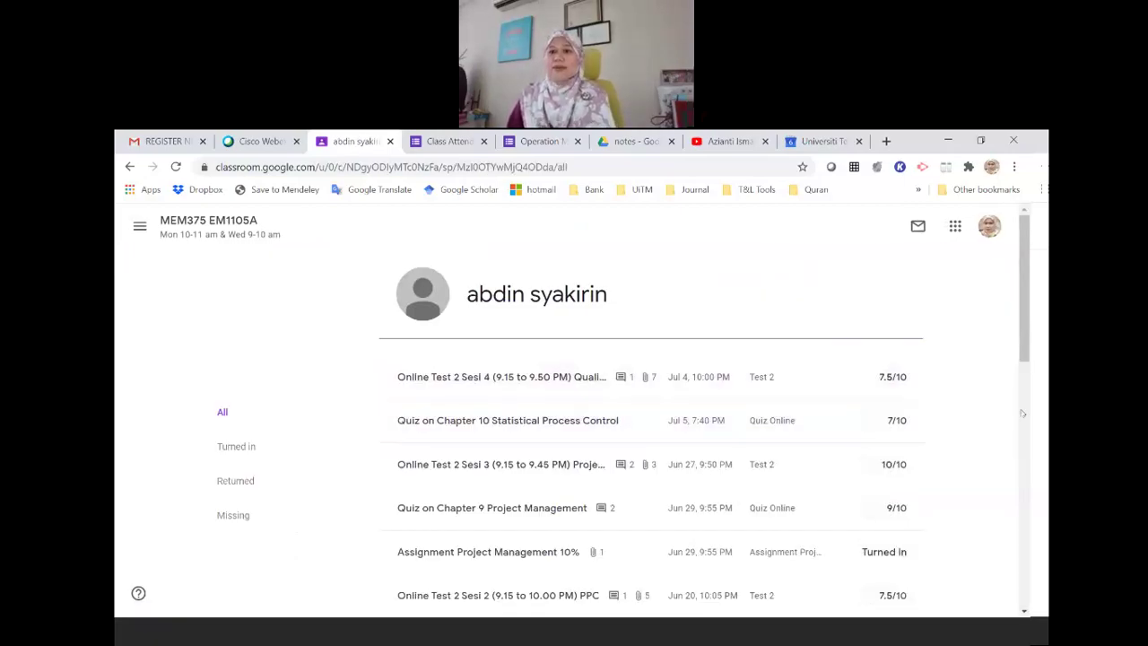
scroll(966, 410, down, 1)
scroll(884, 433, down, 4)
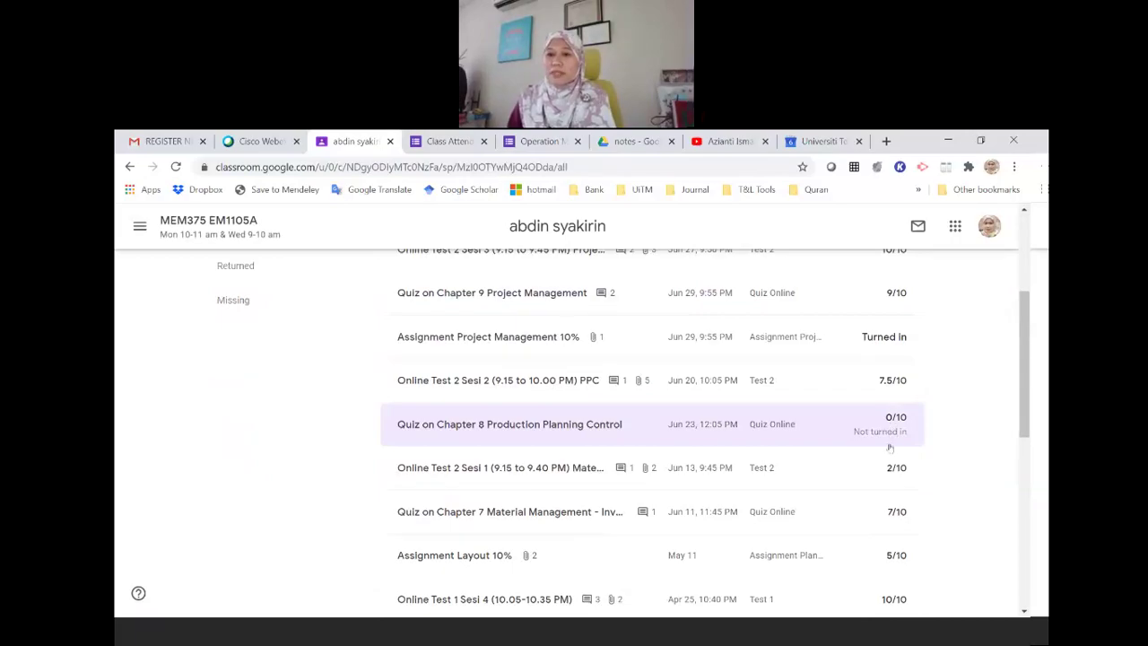
scroll(884, 432, down, 4)
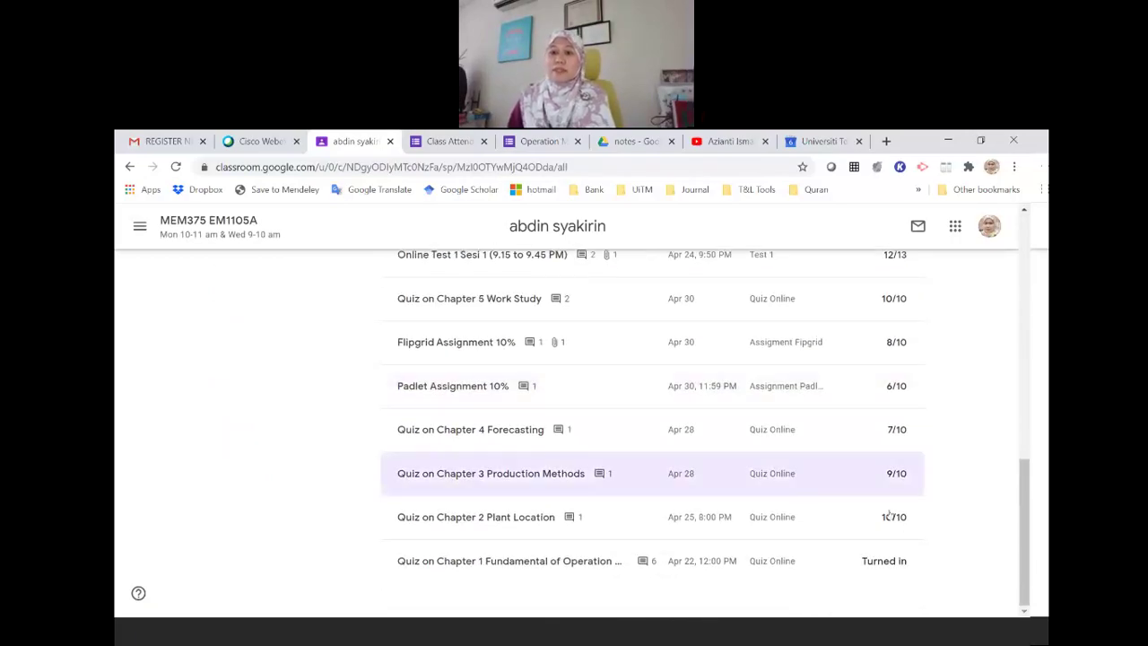
scroll(452, 408, up, 9)
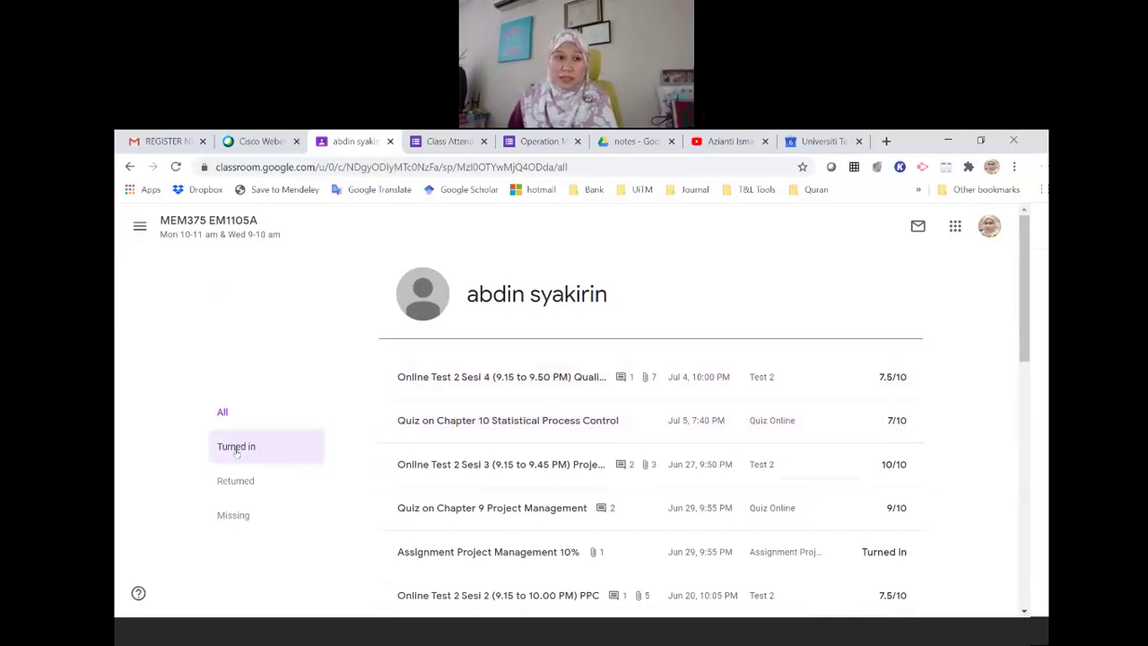
Filter the first student's work by Turned in, Returned and Missing, and return to showing All
click(236, 451)
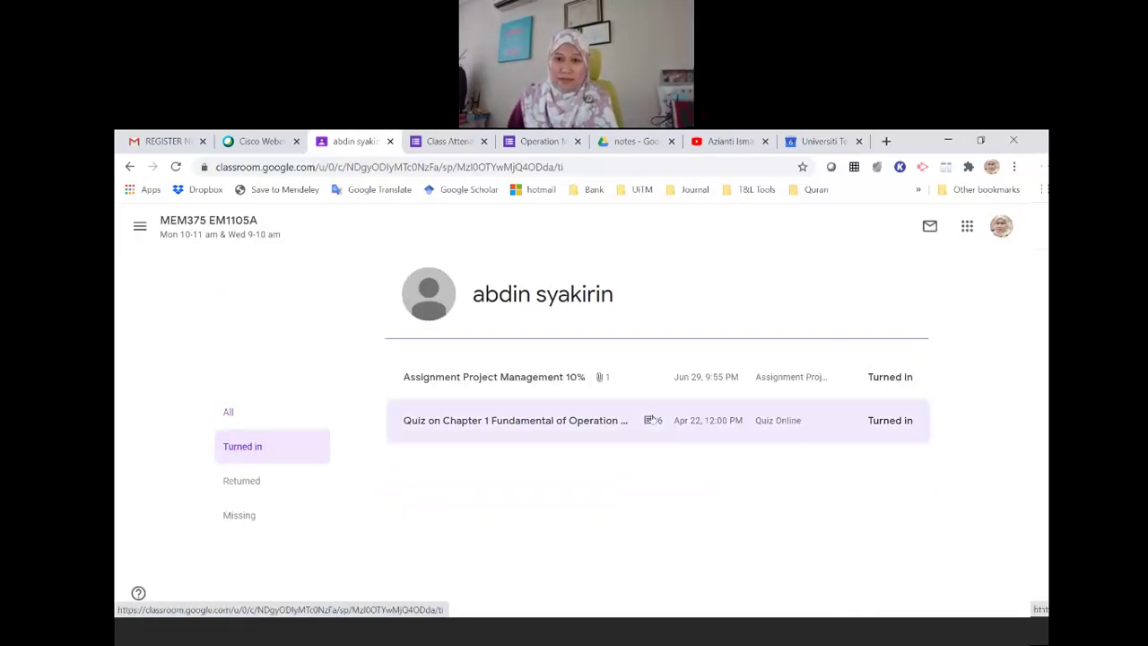
click(234, 484)
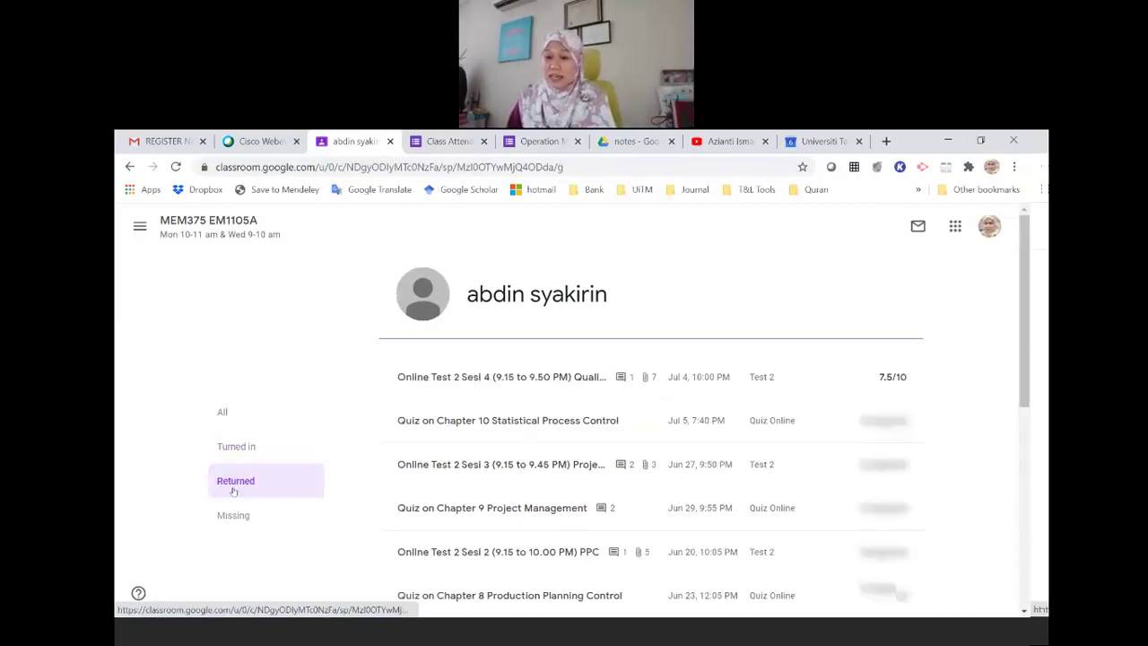
scroll(709, 417, down, 3)
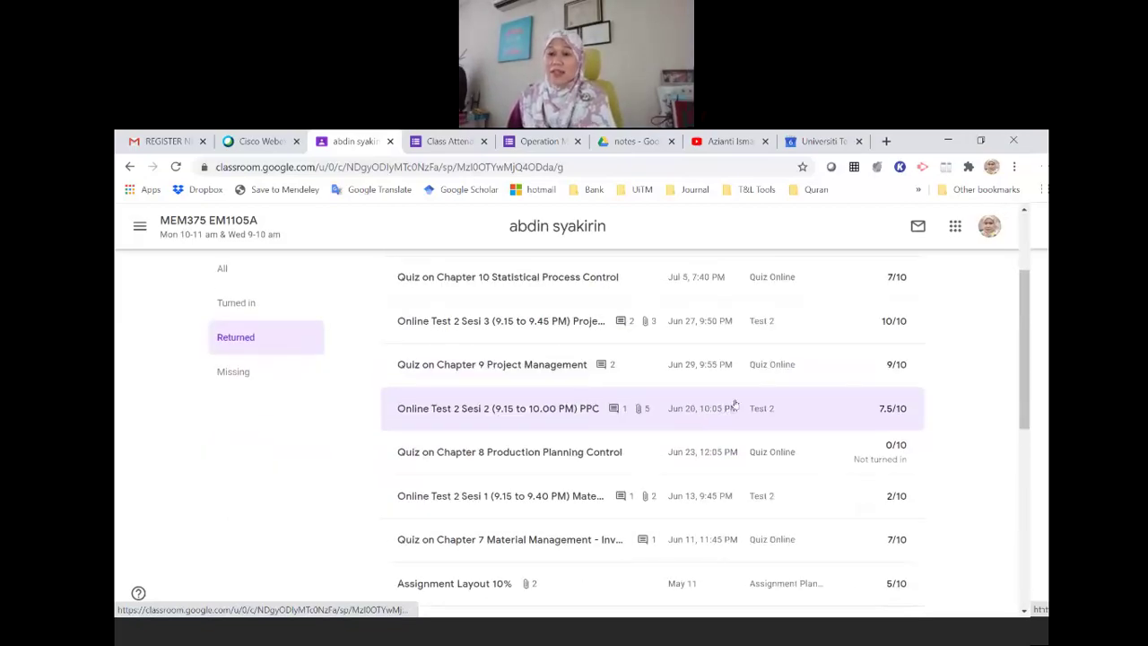
scroll(735, 404, down, 3)
scroll(789, 369, down, 2)
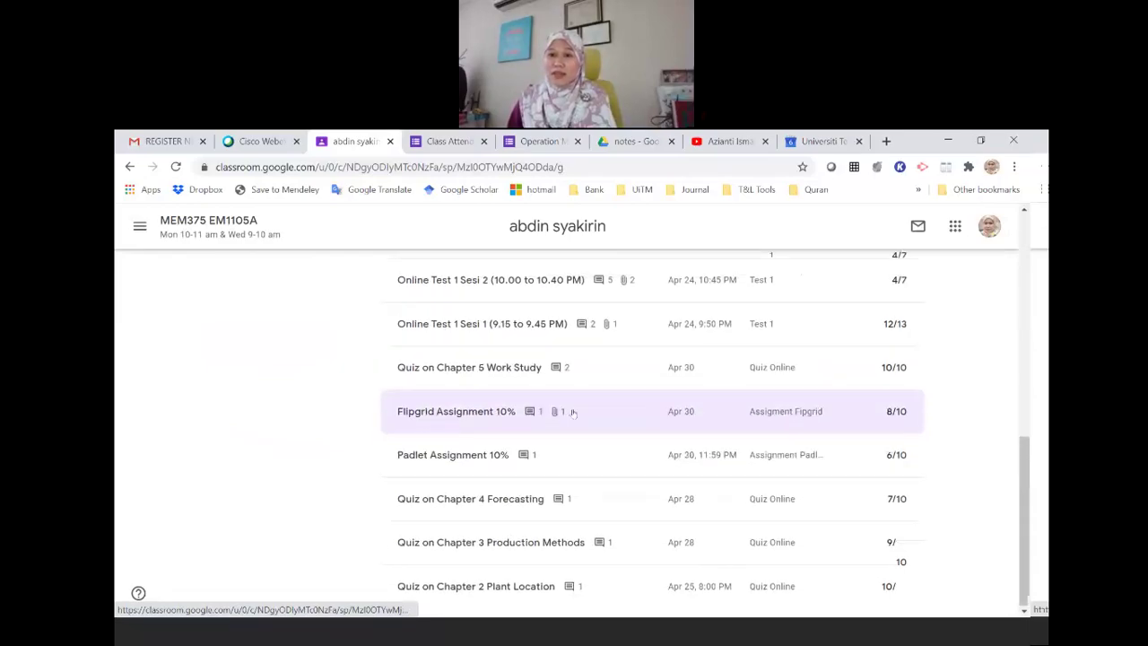
scroll(538, 412, up, 10)
click(232, 486)
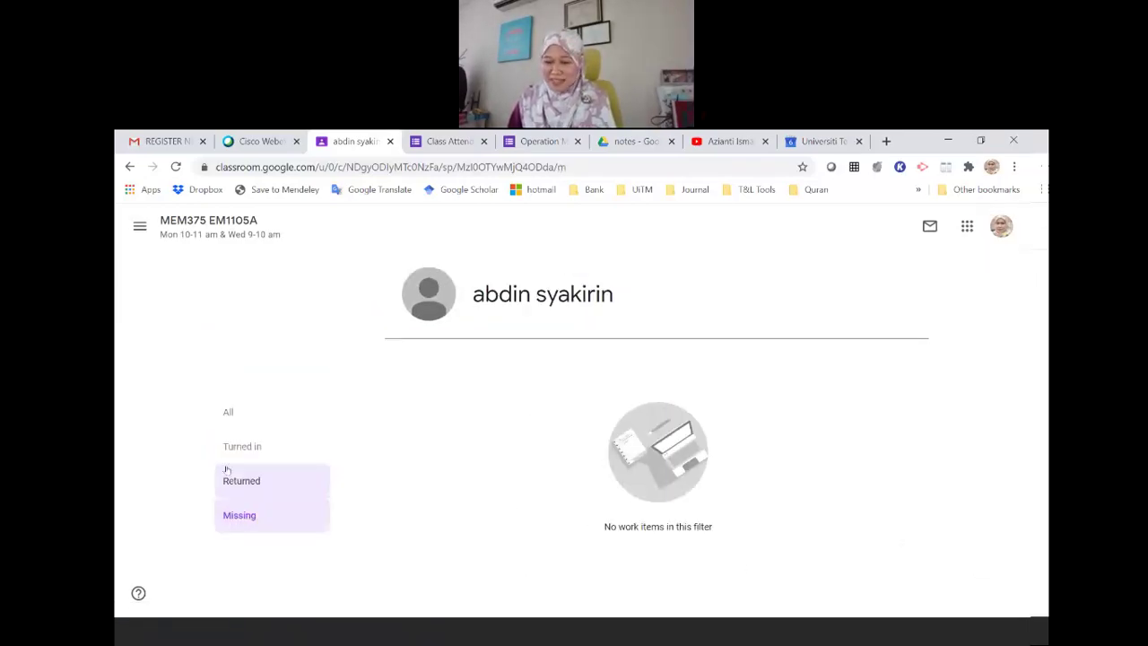
click(226, 412)
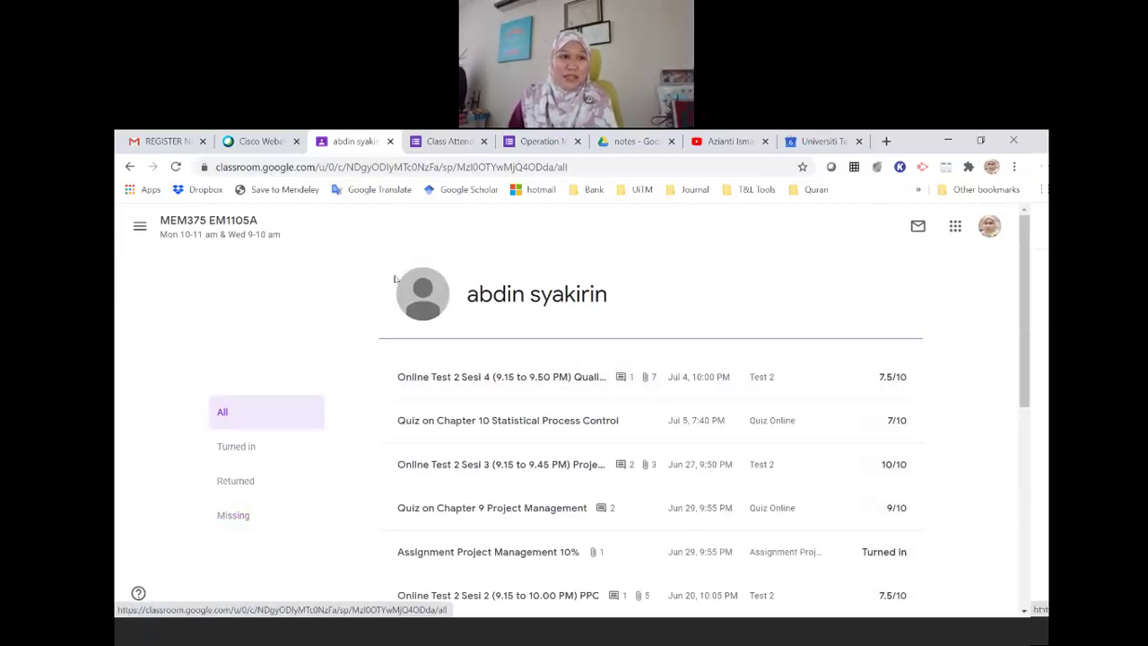
Return to the MEM375 EM1105A people list and look over the second student's complete work list
click(139, 227)
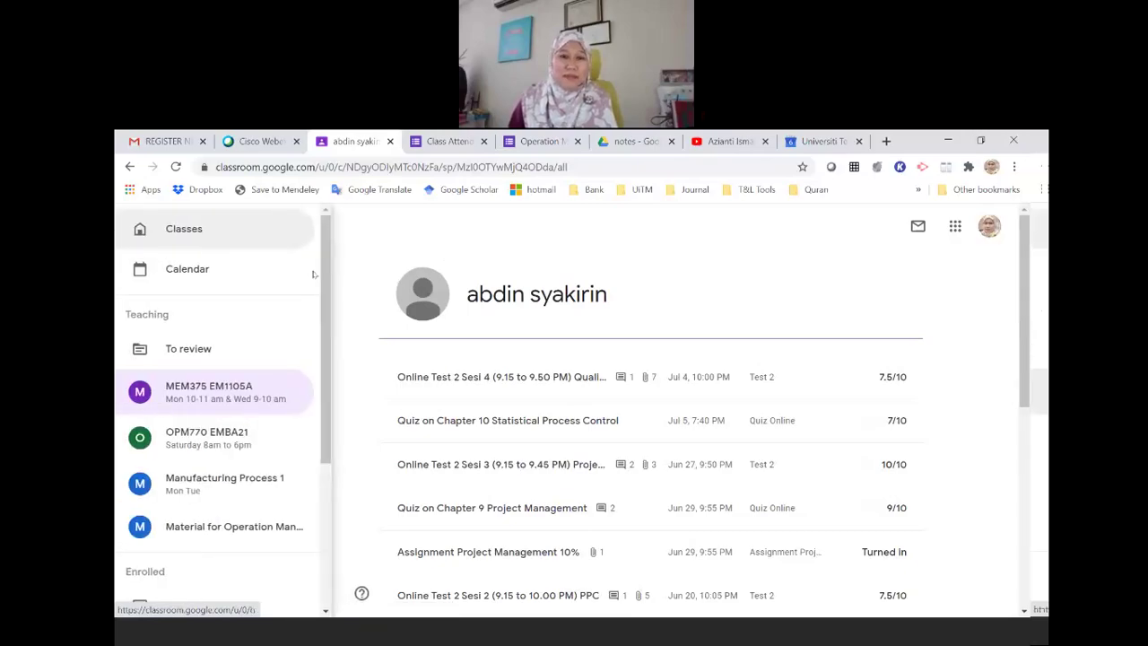
click(260, 408)
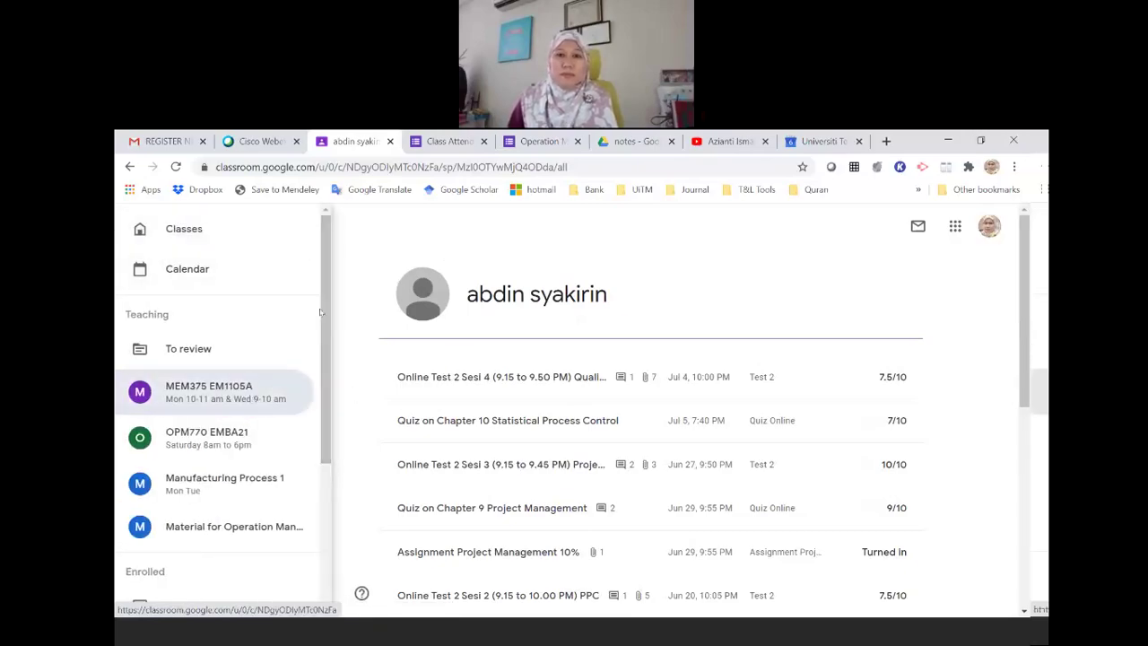
click(614, 235)
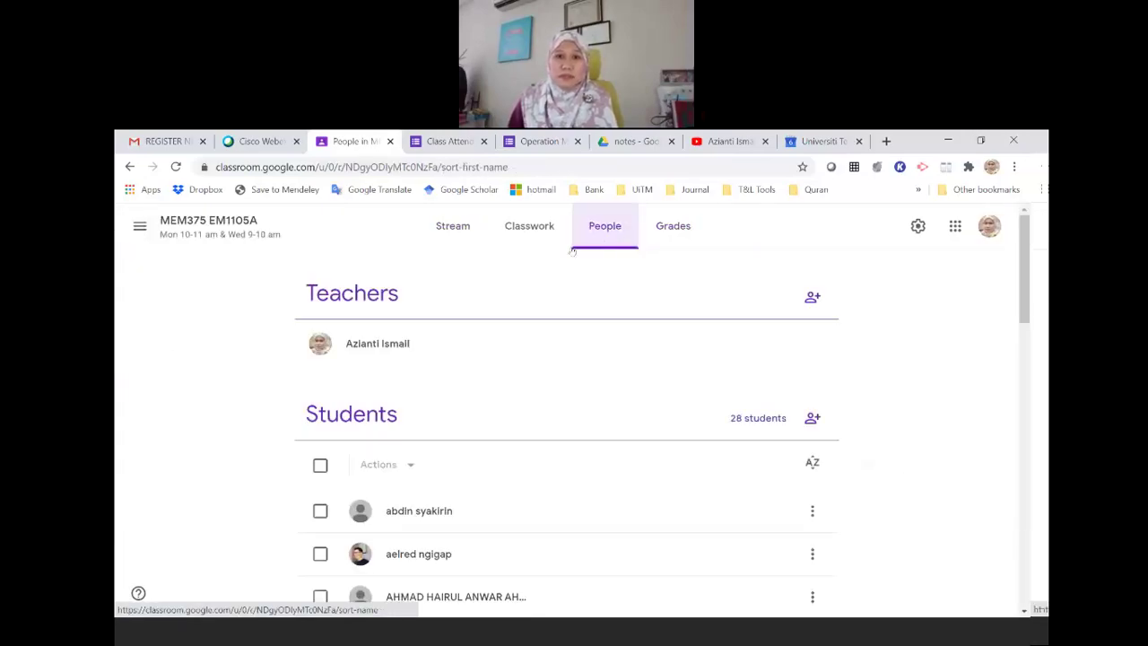
scroll(363, 476, down, 3)
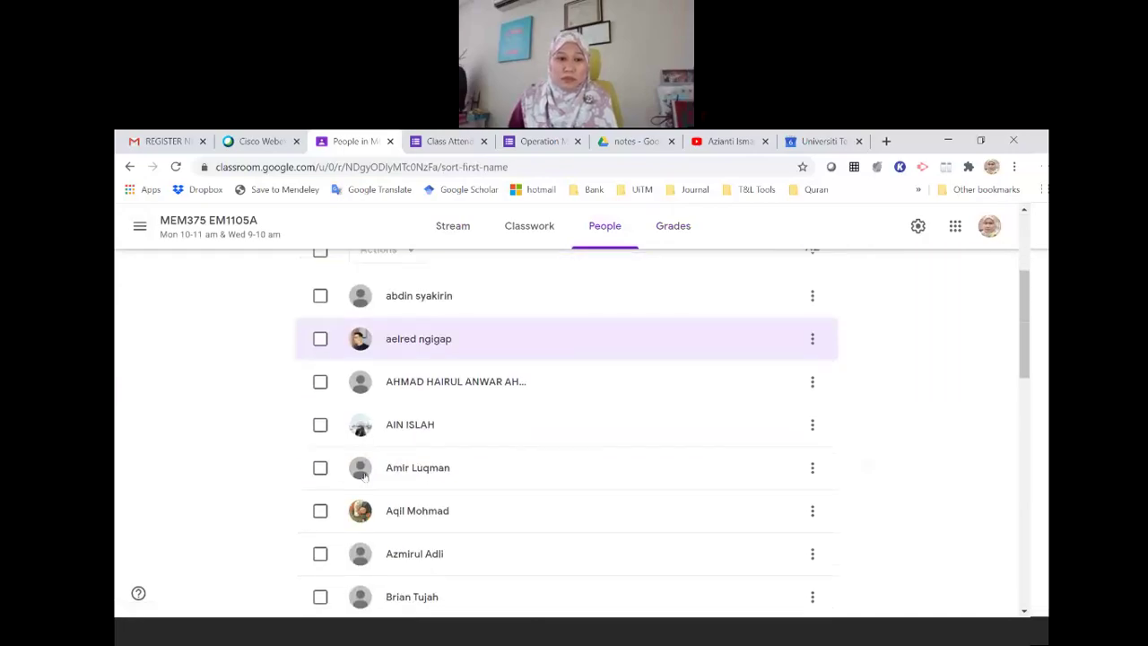
click(409, 340)
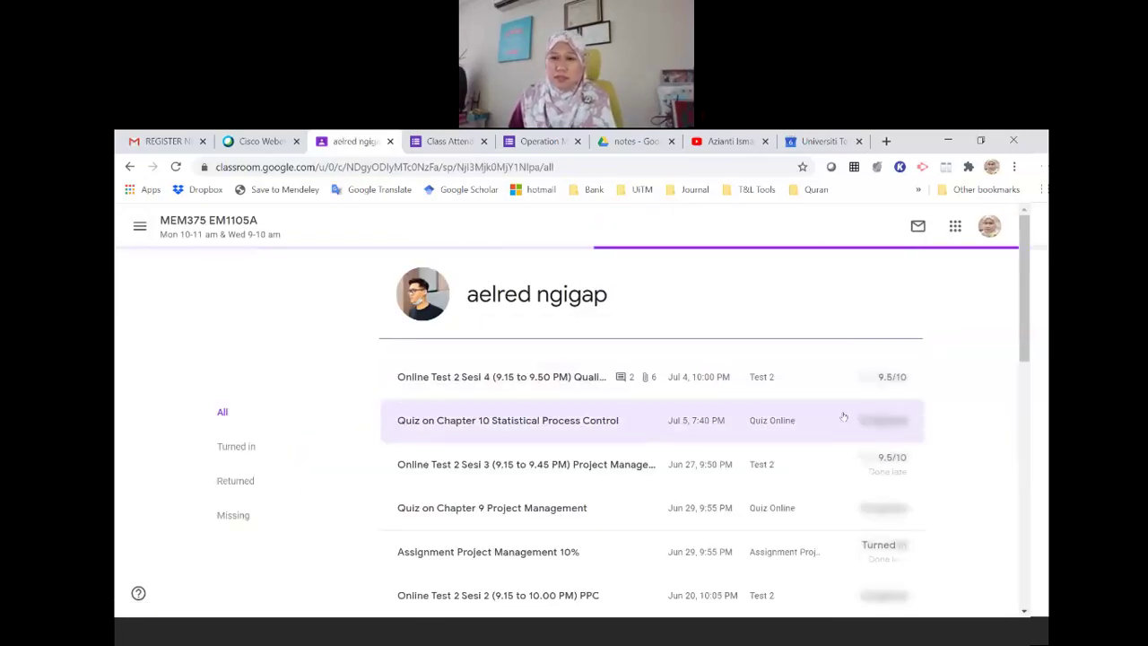
scroll(845, 411, down, 3)
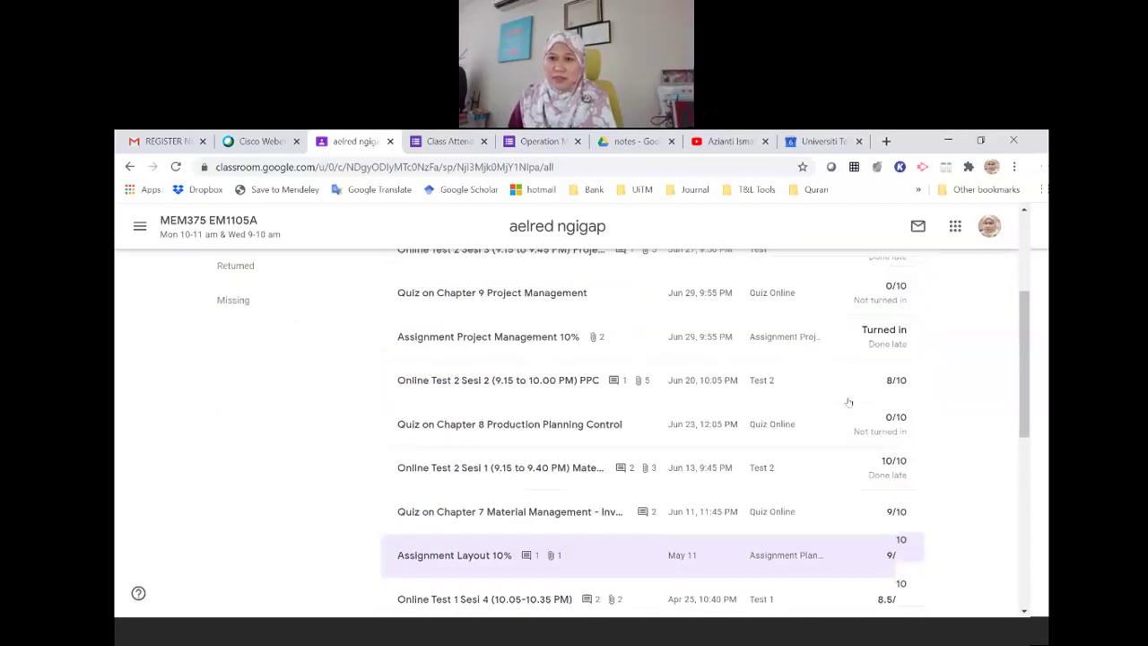
scroll(856, 388, down, 3)
scroll(856, 389, down, 2)
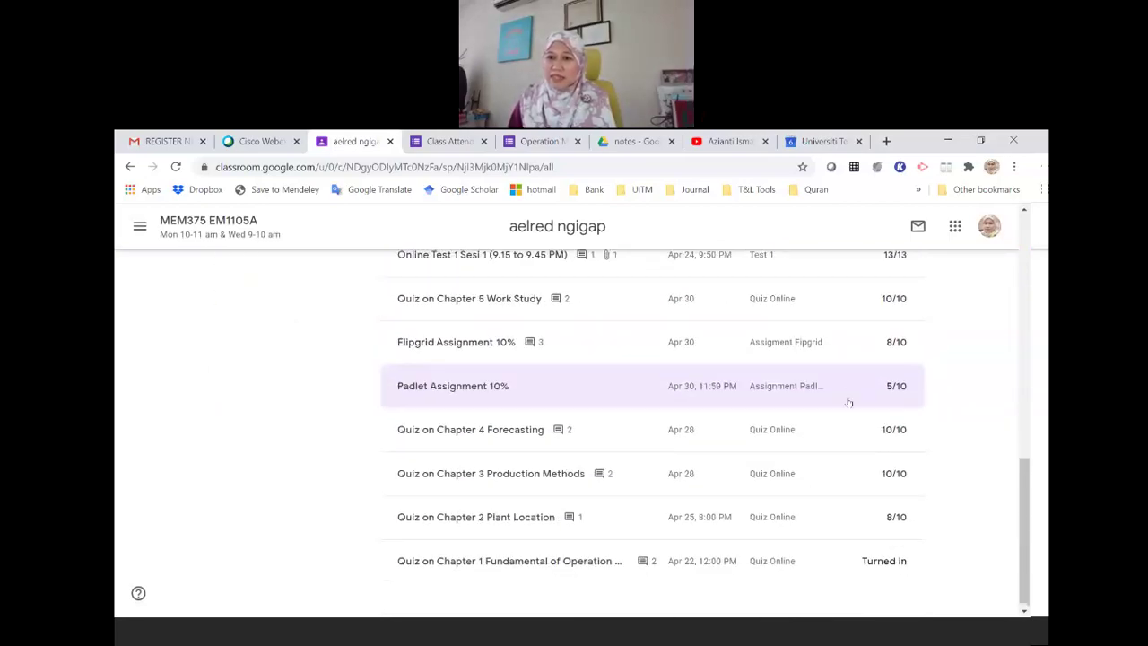
scroll(837, 423, up, 4)
scroll(841, 427, up, 4)
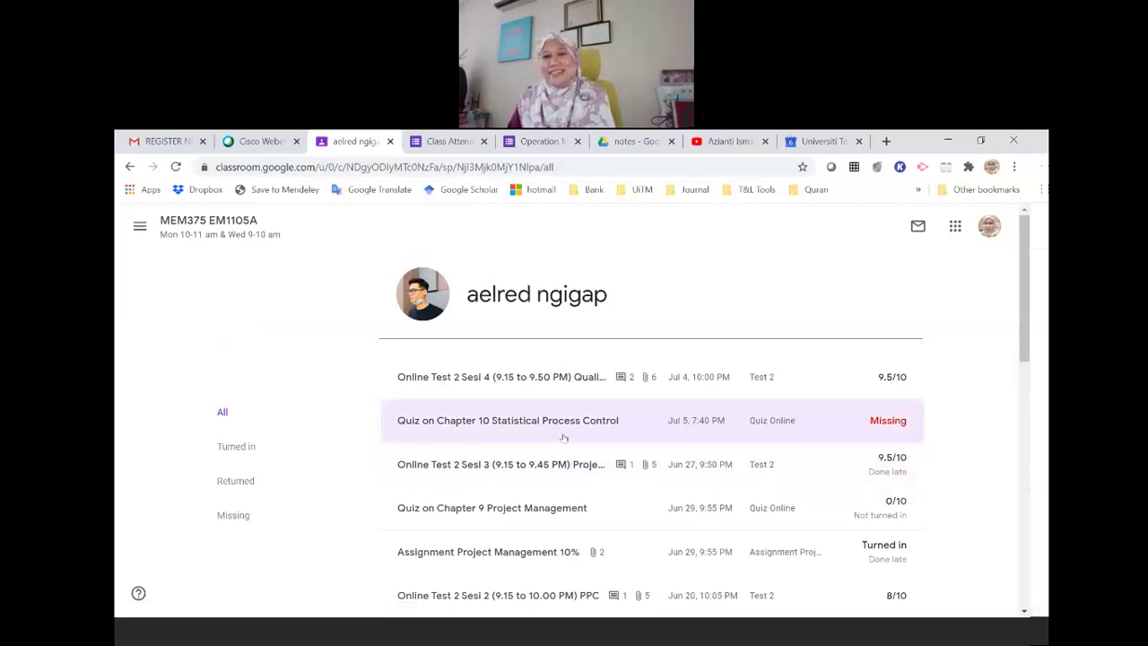
Filter the second student's work to Missing, view the Chapter 10 Statistical Process Control quiz details, and activate the private comment field
click(228, 516)
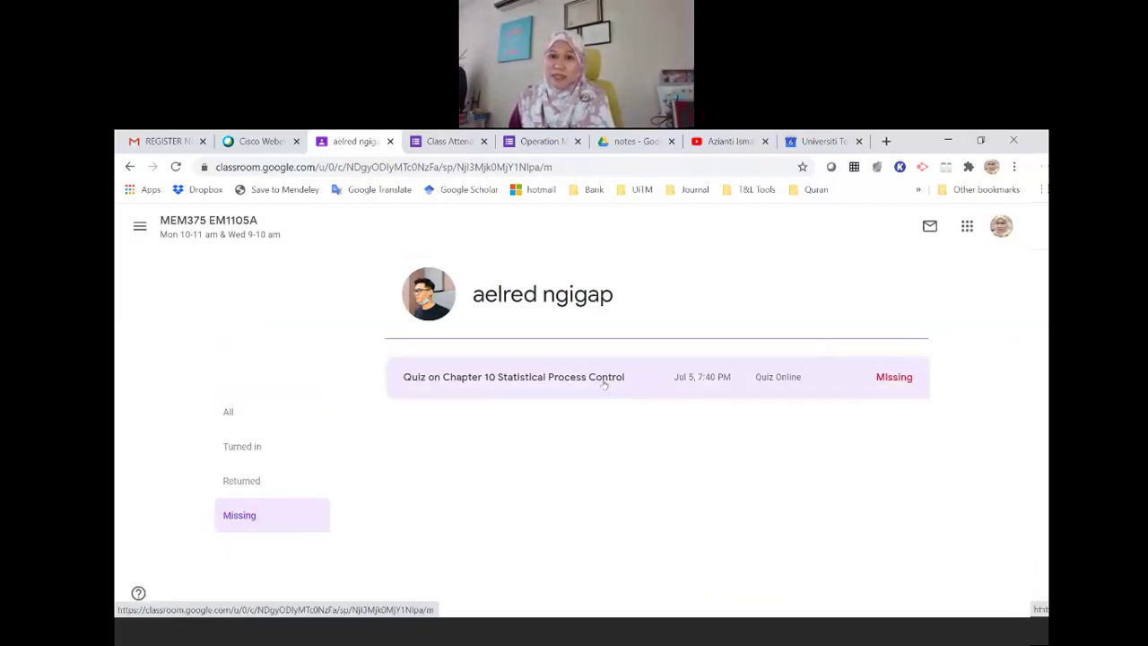
click(509, 380)
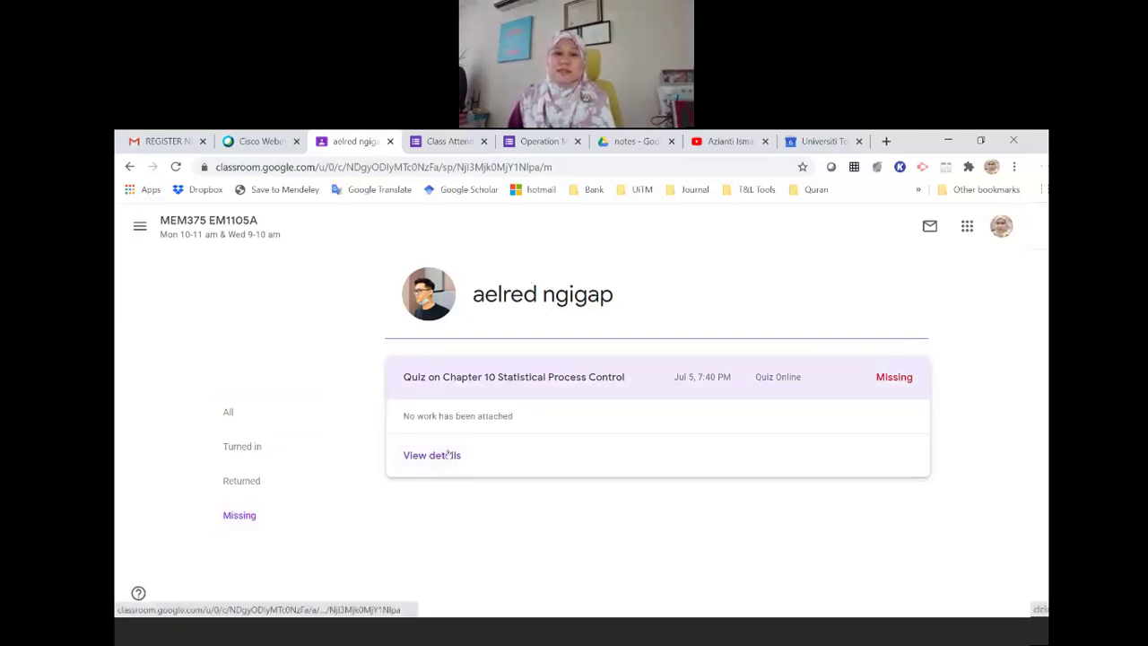
click(455, 457)
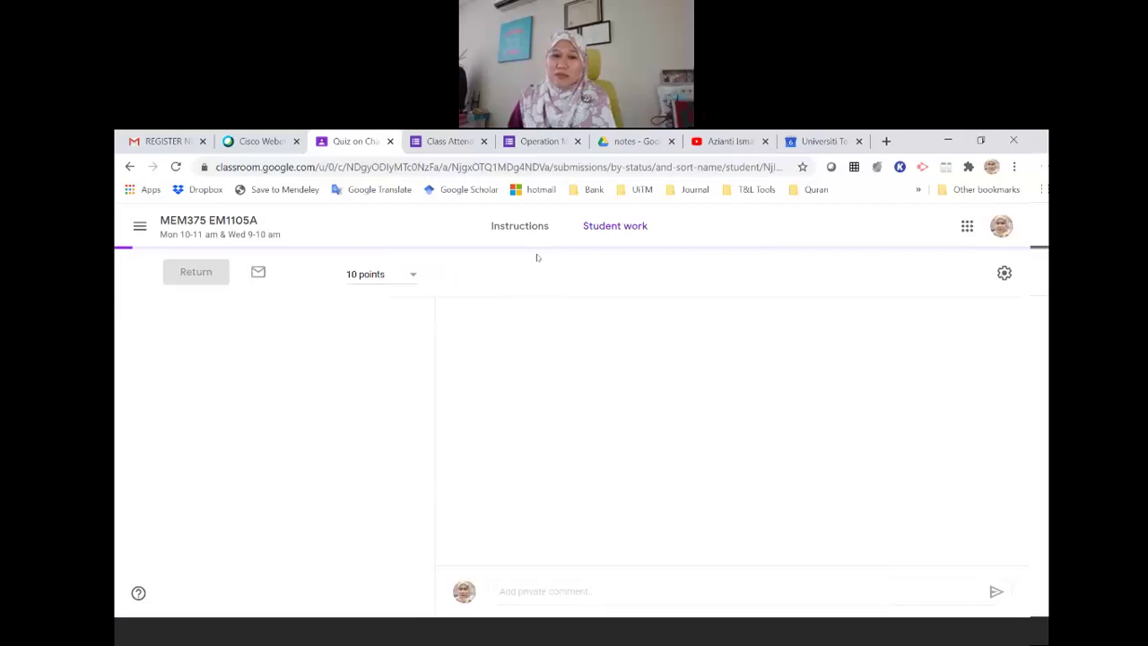
click(526, 591)
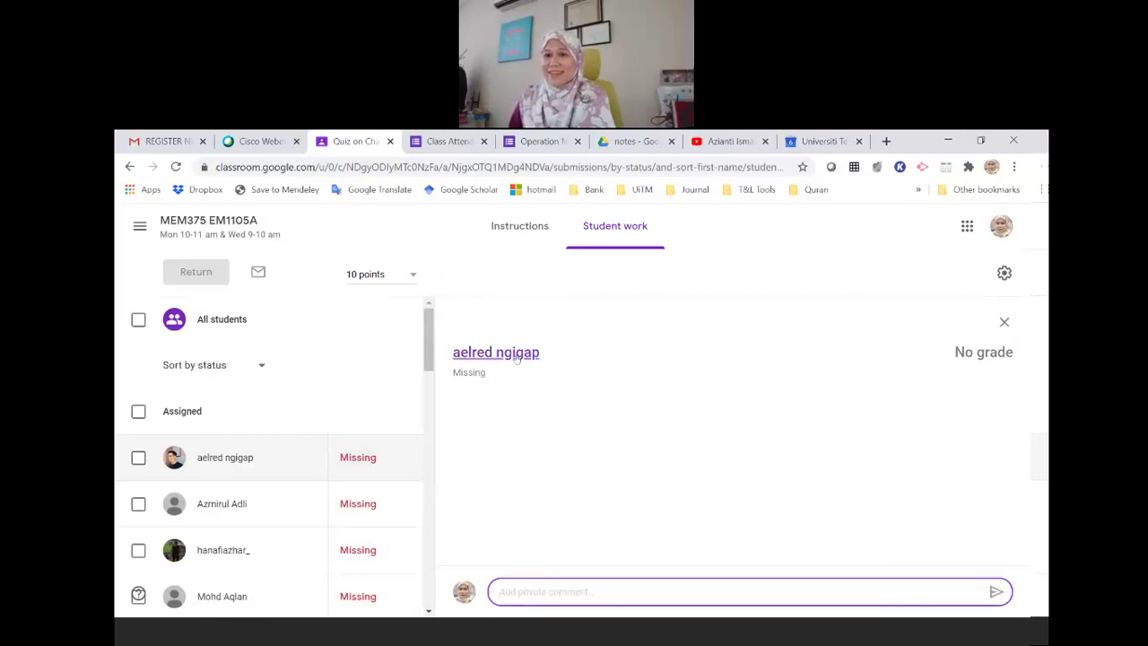
Go back to the class's people list and show the fourth student's work page
click(130, 166)
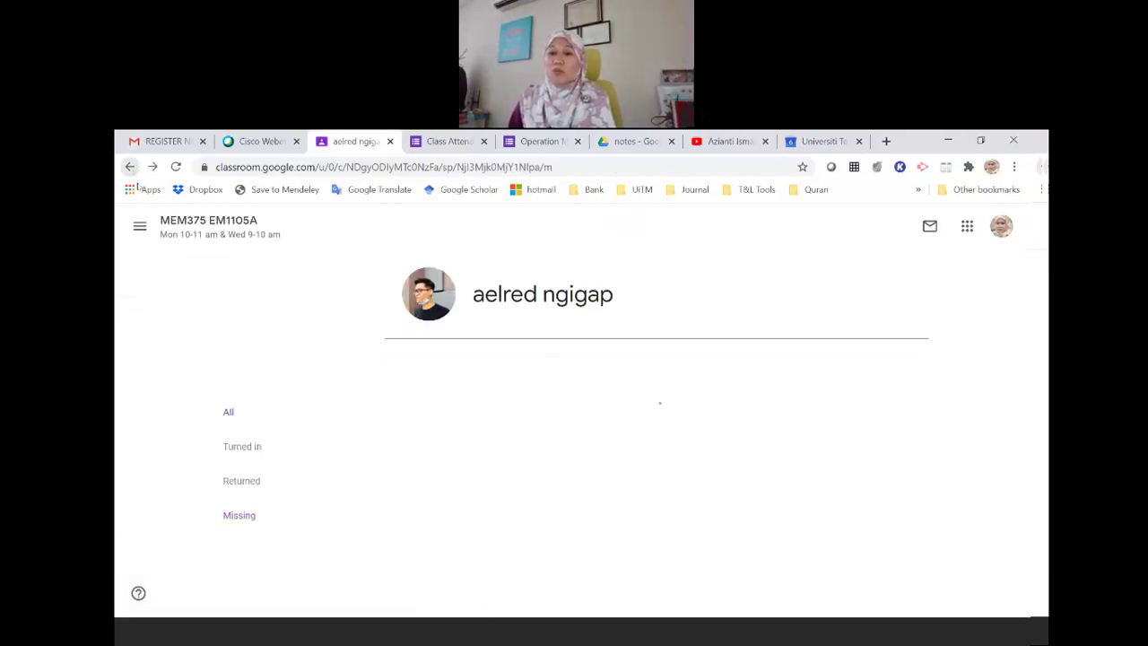
click(130, 167)
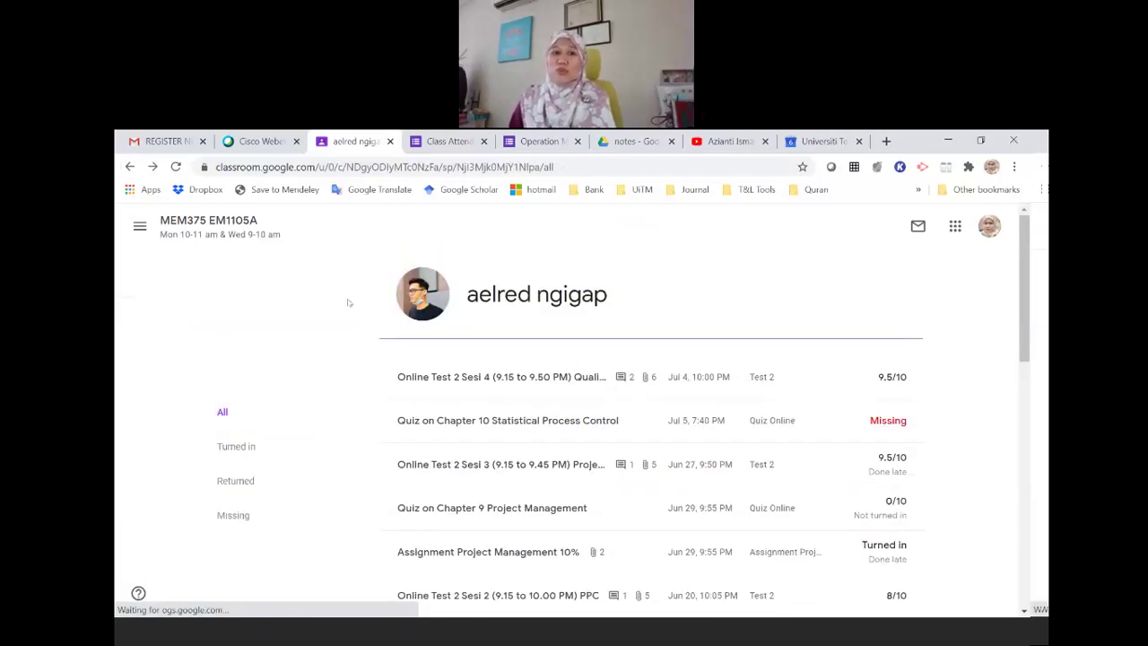
click(130, 166)
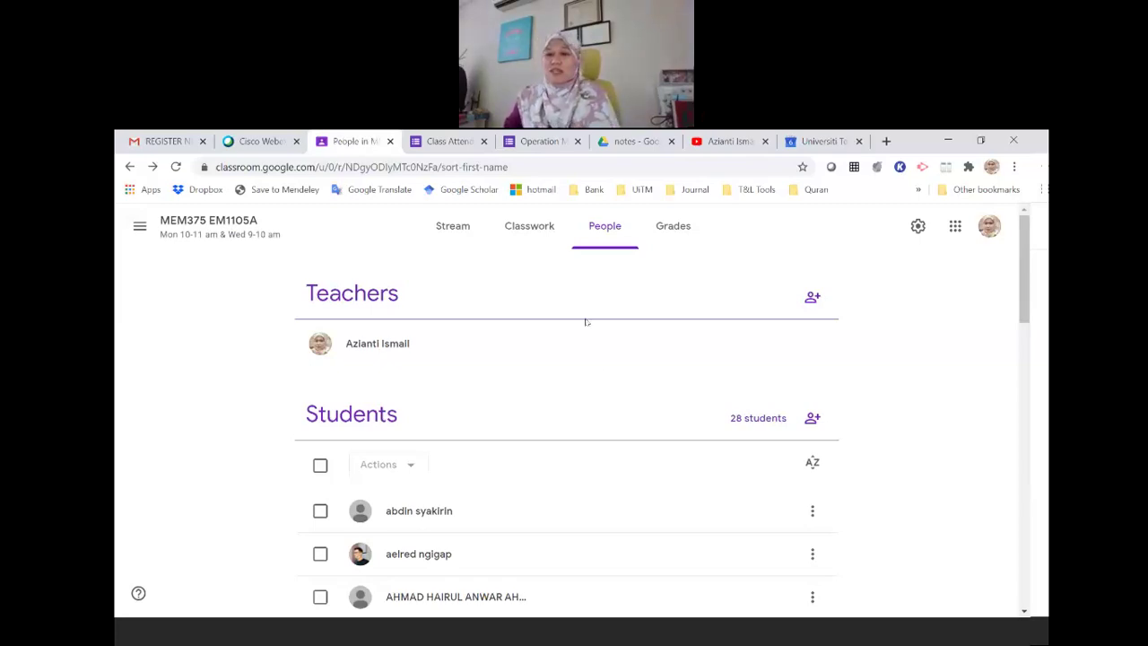
scroll(496, 449, down, 3)
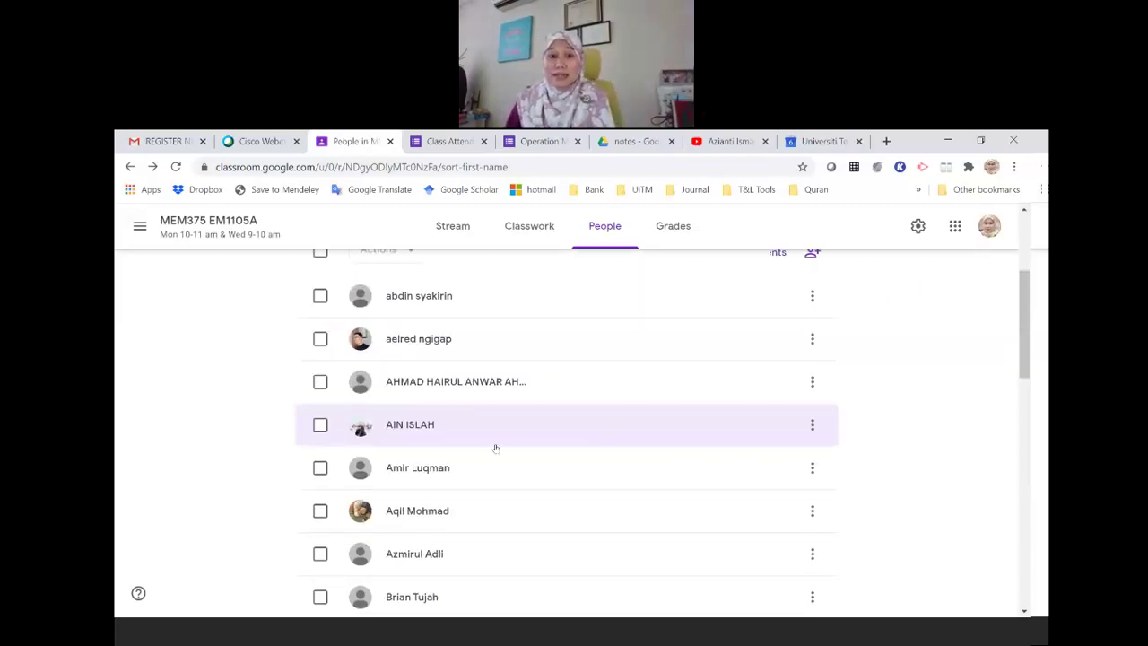
click(434, 428)
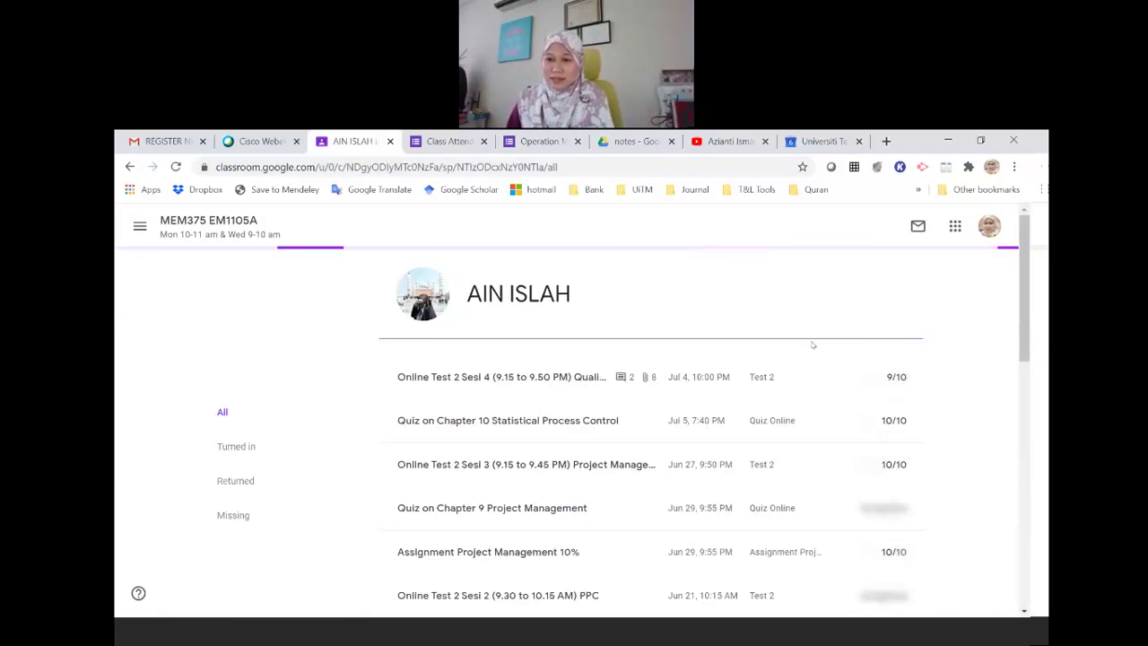
Review the student's full list of tests, quizzes and assignments with their due dates, categories and grades
scroll(809, 345, down, 1)
scroll(809, 345, down, 5)
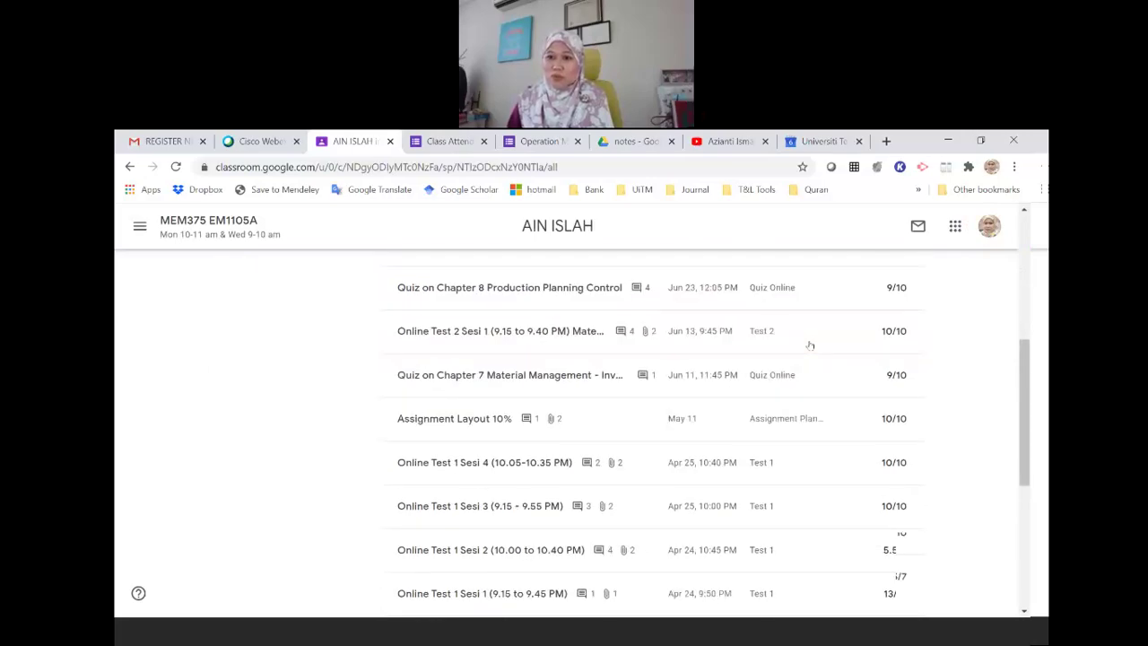
scroll(810, 345, down, 4)
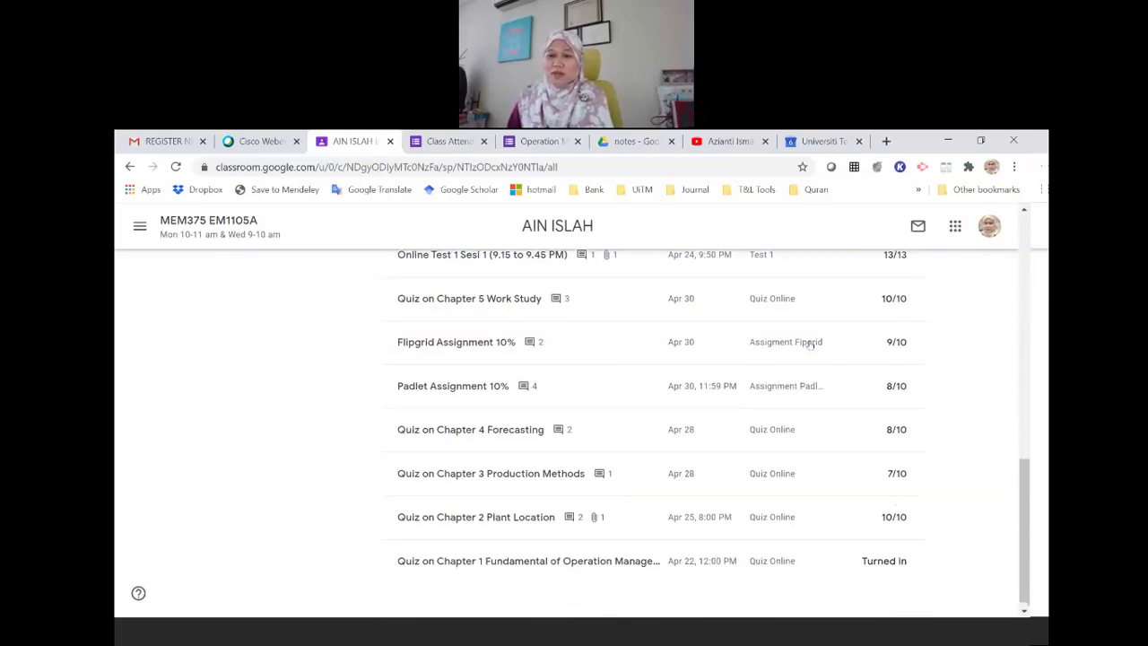
scroll(832, 467, up, 10)
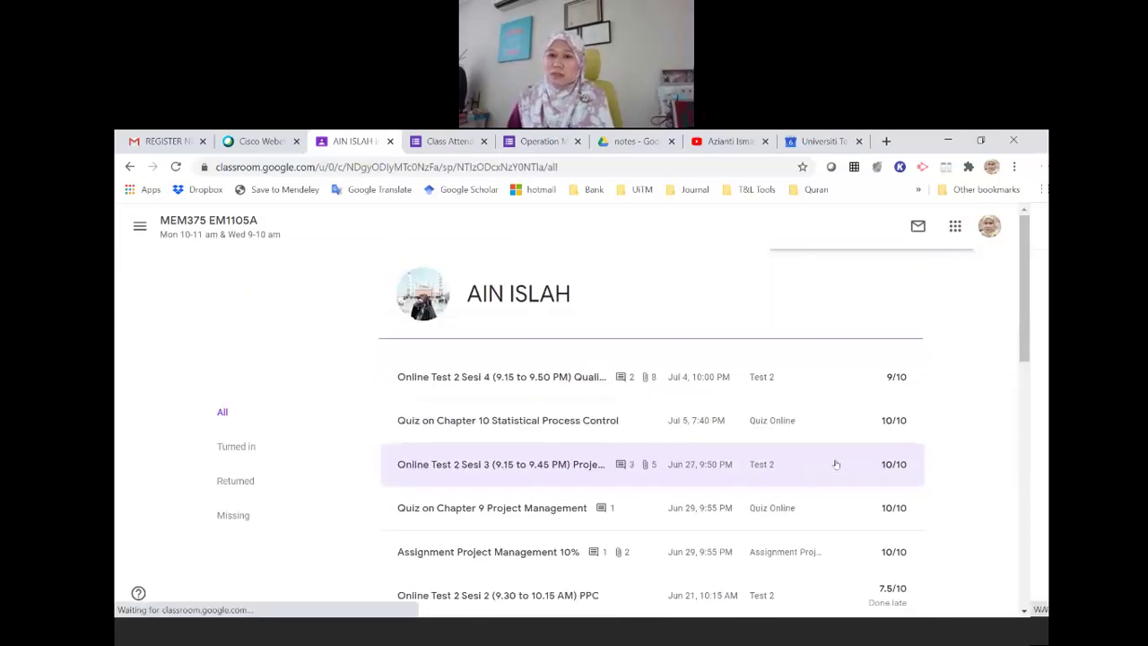
scroll(819, 405, down, 3)
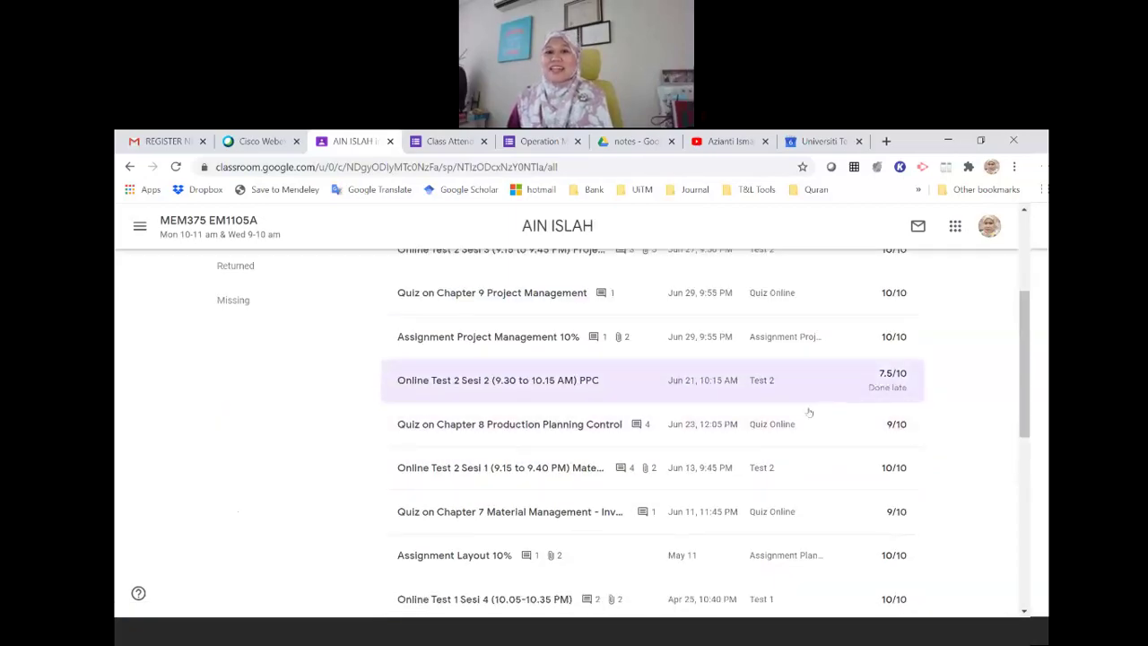
scroll(845, 379, up, 3)
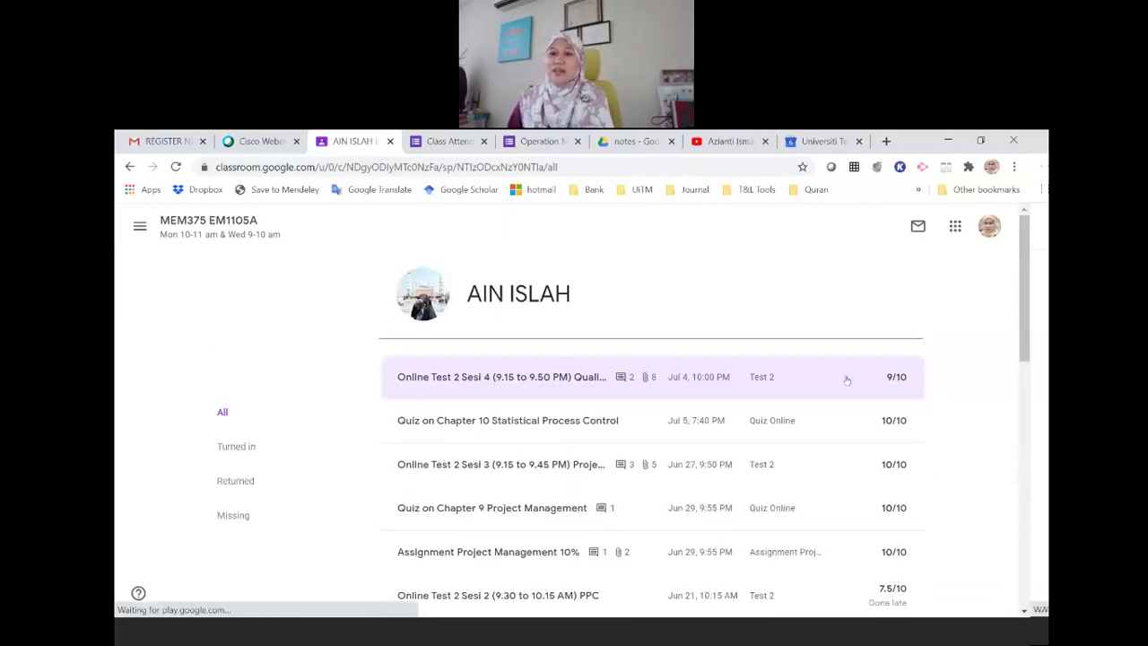
scroll(842, 380, down, 1)
scroll(842, 381, down, 7)
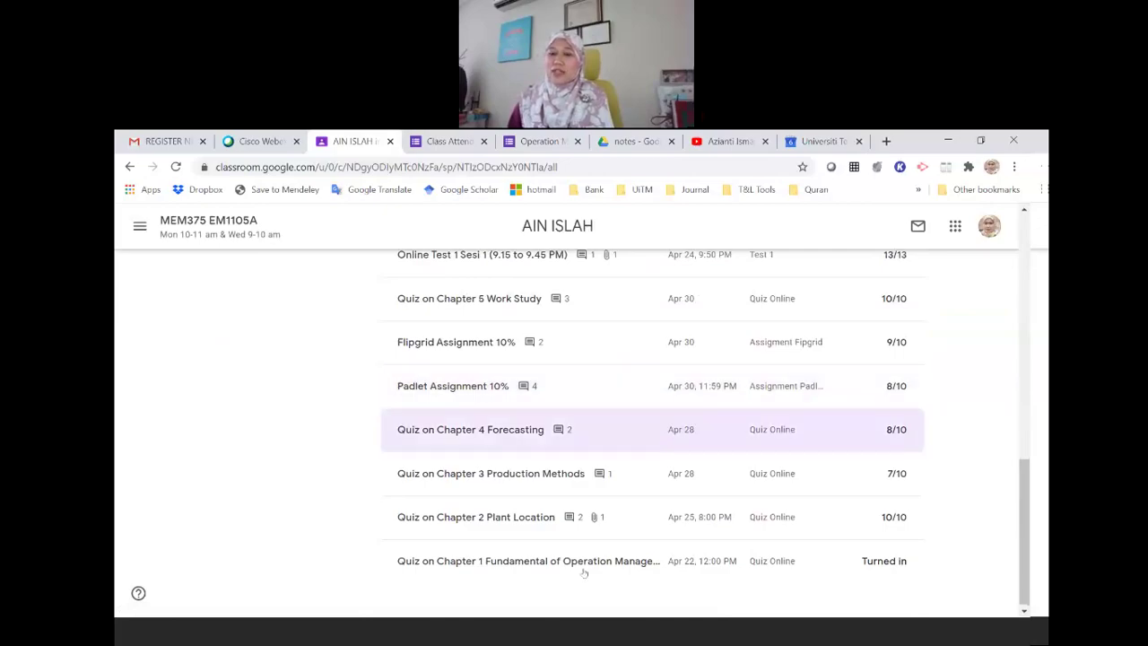
scroll(460, 598, up, 4)
scroll(476, 564, down, 4)
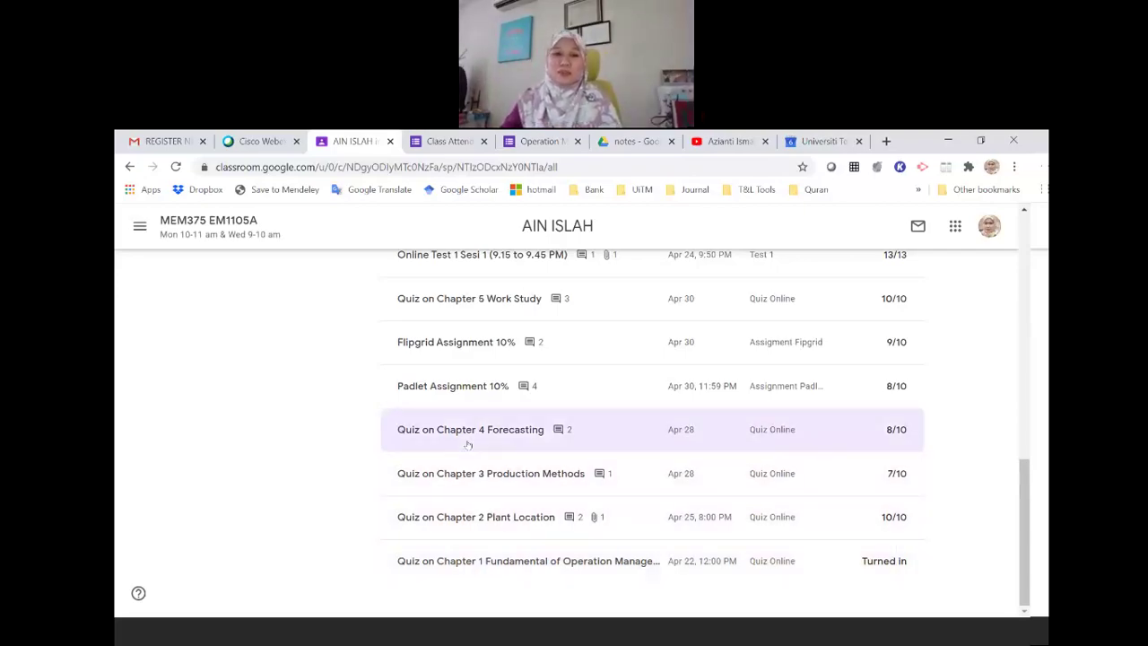
scroll(466, 444, up, 4)
scroll(502, 403, up, 5)
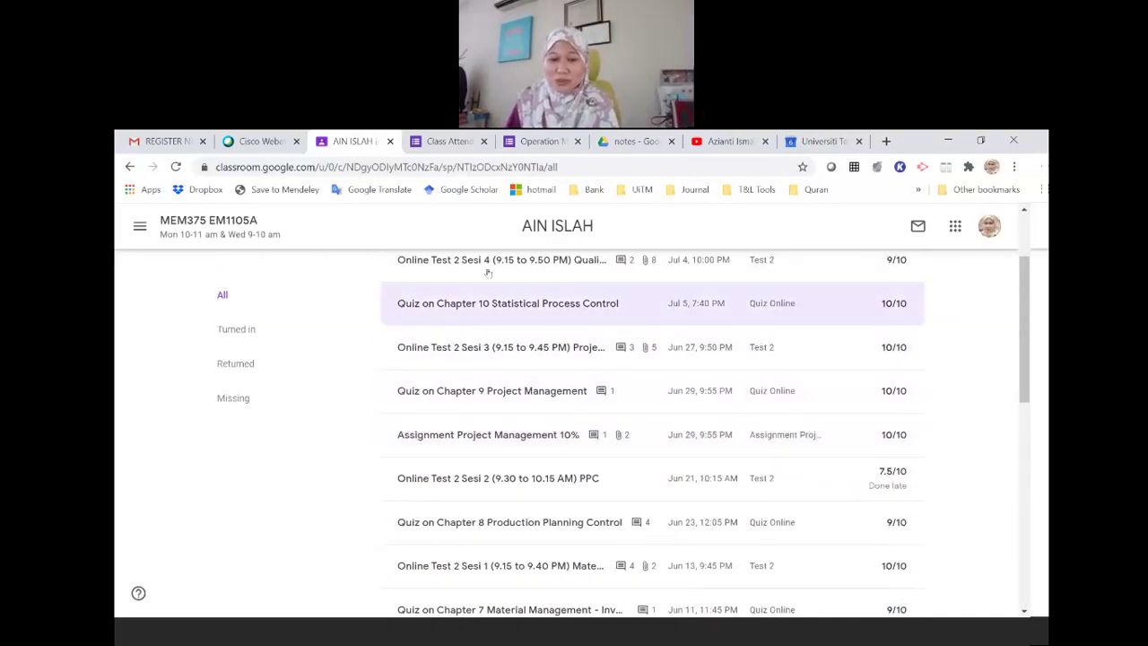
scroll(527, 385, down, 5)
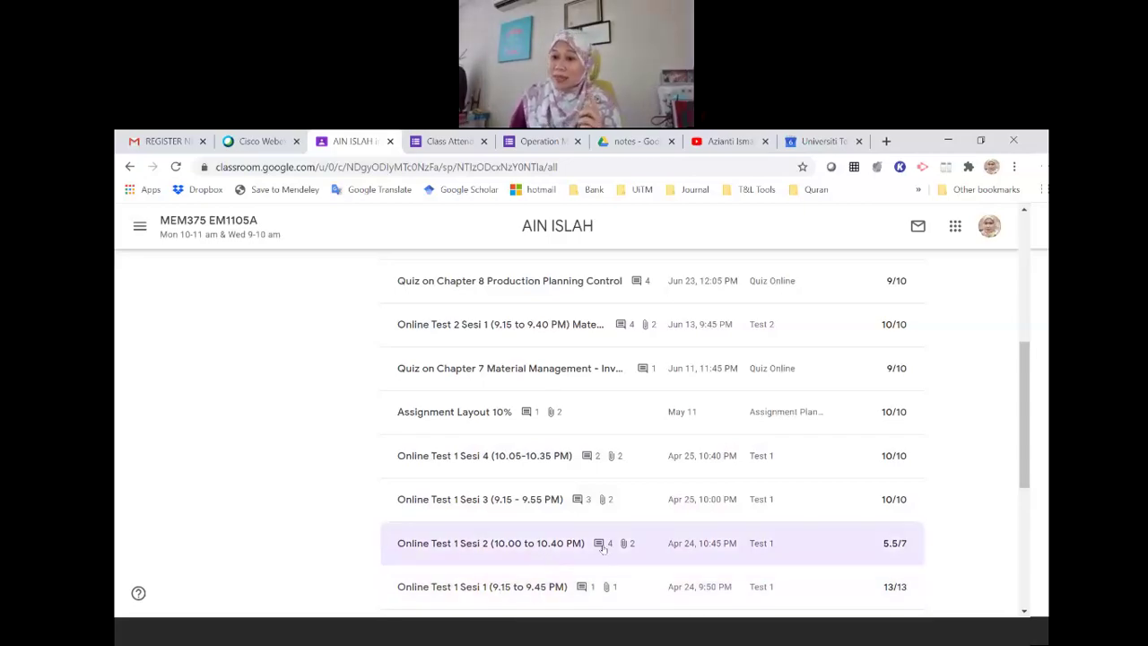
scroll(576, 479, up, 3)
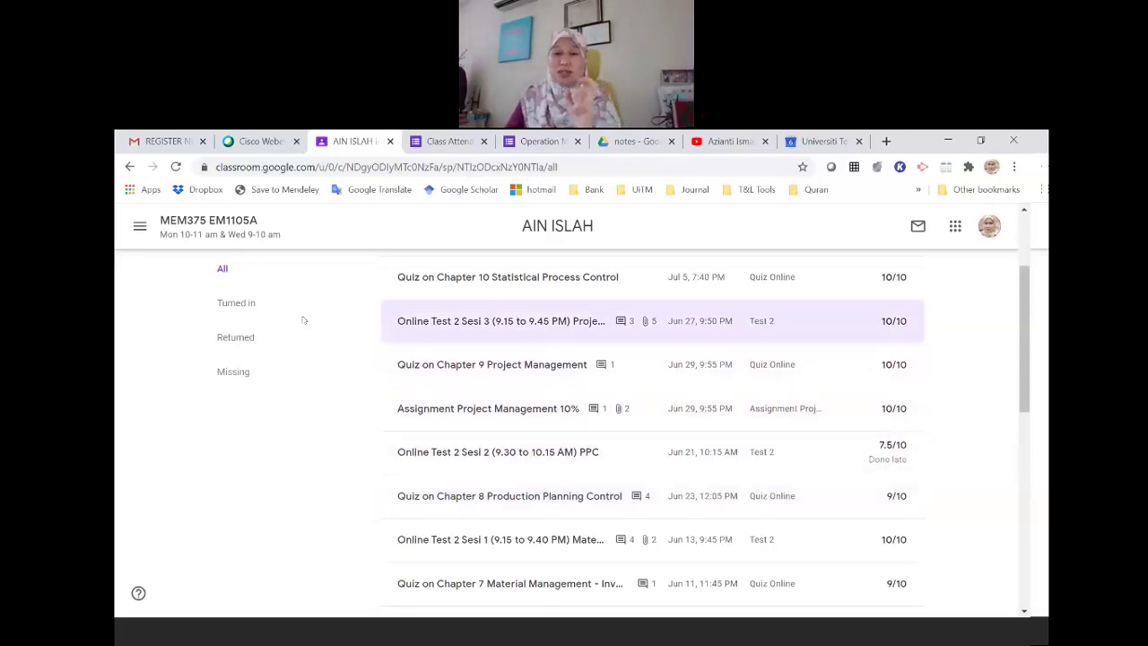
scroll(229, 264, up, 3)
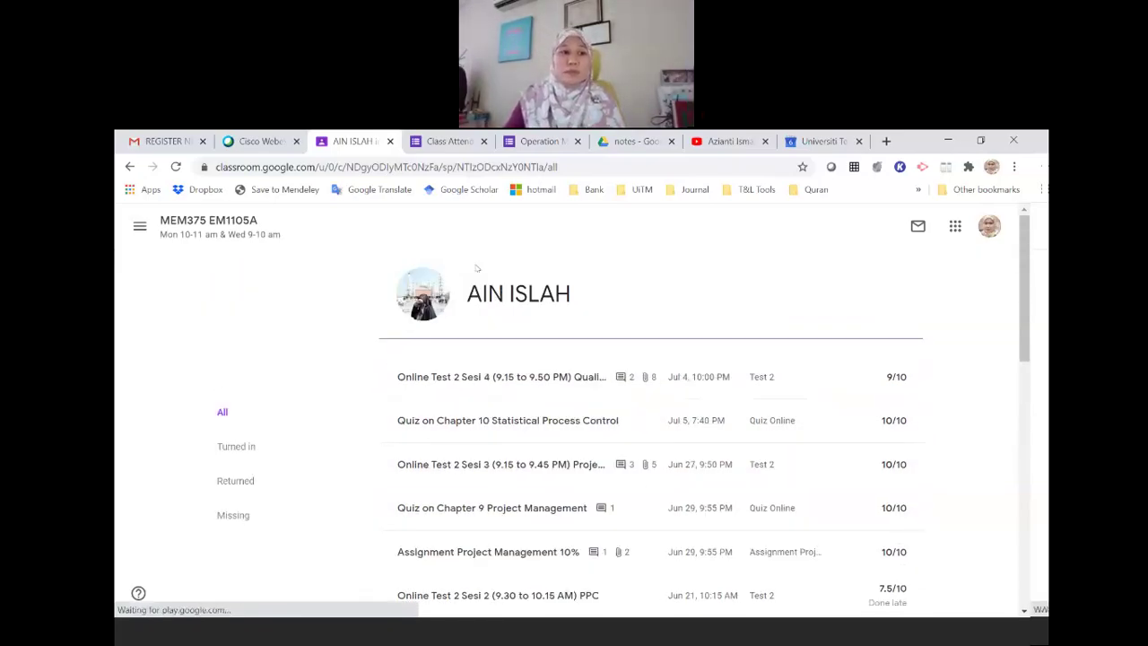
Return to the class's People list and open the work overview of the first student listed
click(129, 166)
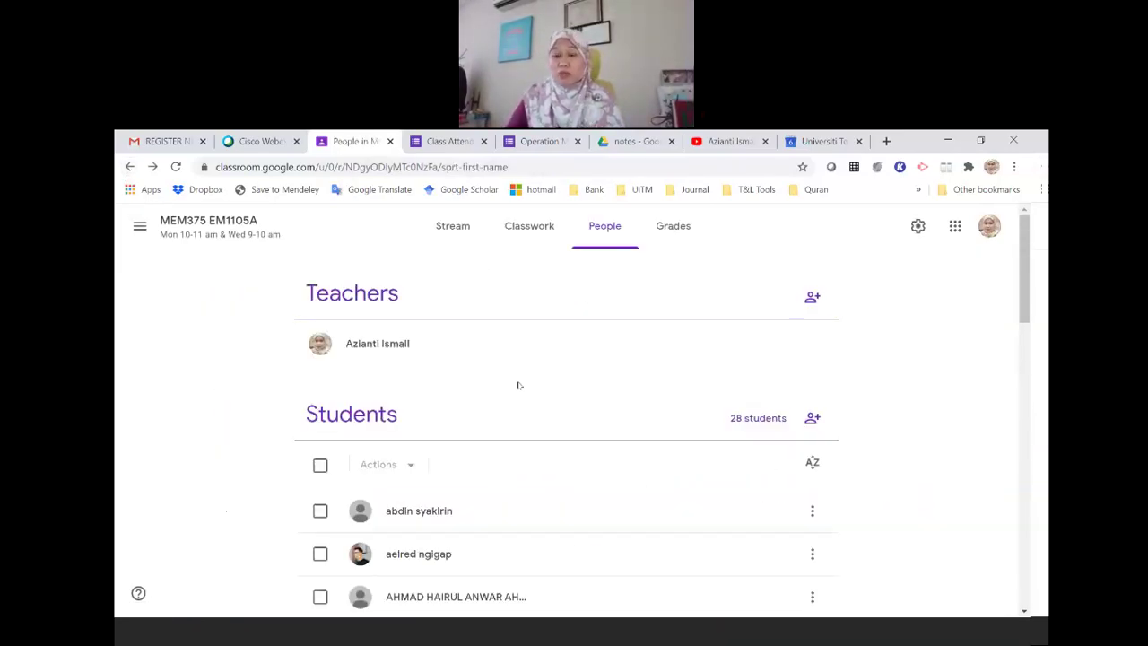
scroll(399, 494, down, 1)
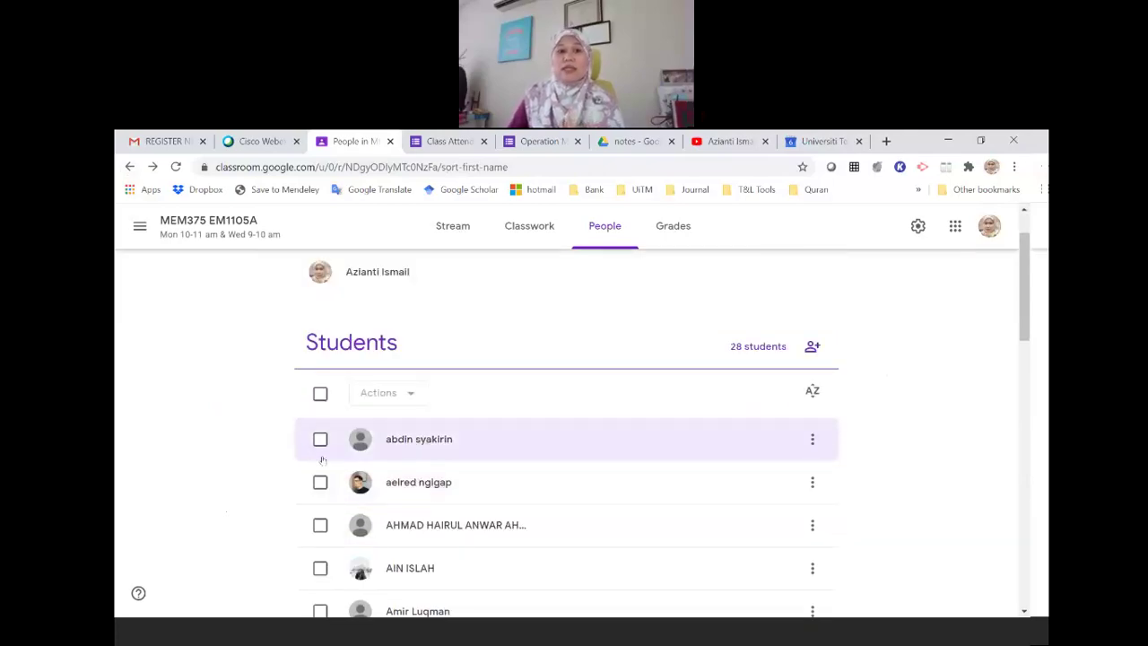
click(402, 440)
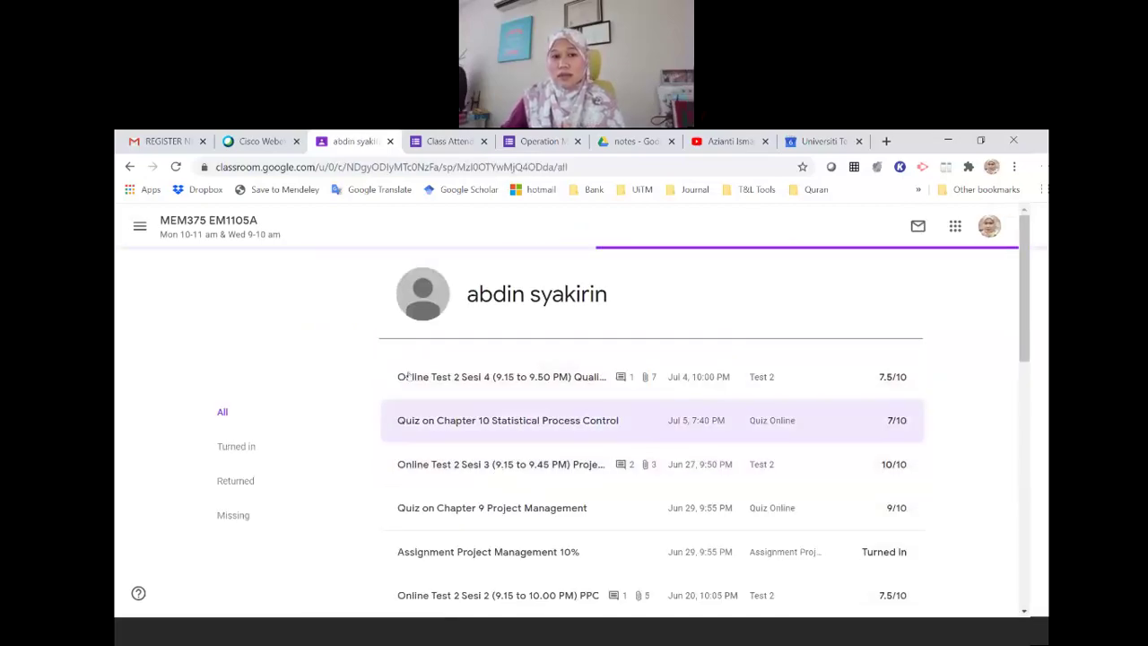
Open the class gradebook and examine the students' scores and the options available for the Jul 4 online test
click(129, 167)
click(679, 231)
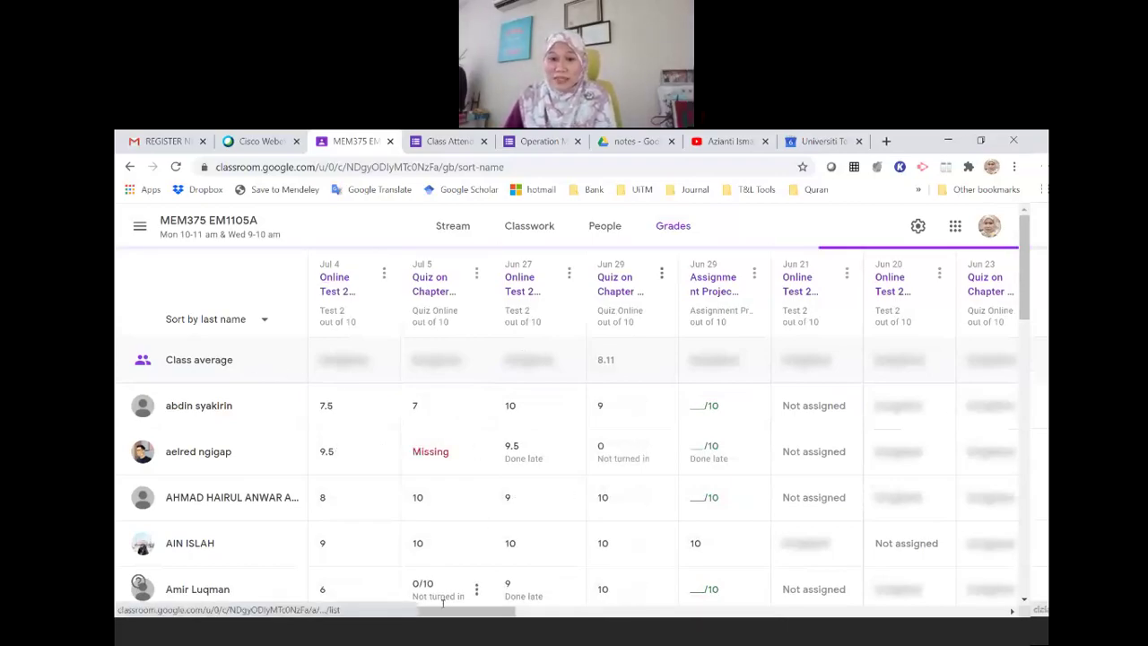
drag(448, 610, 395, 436)
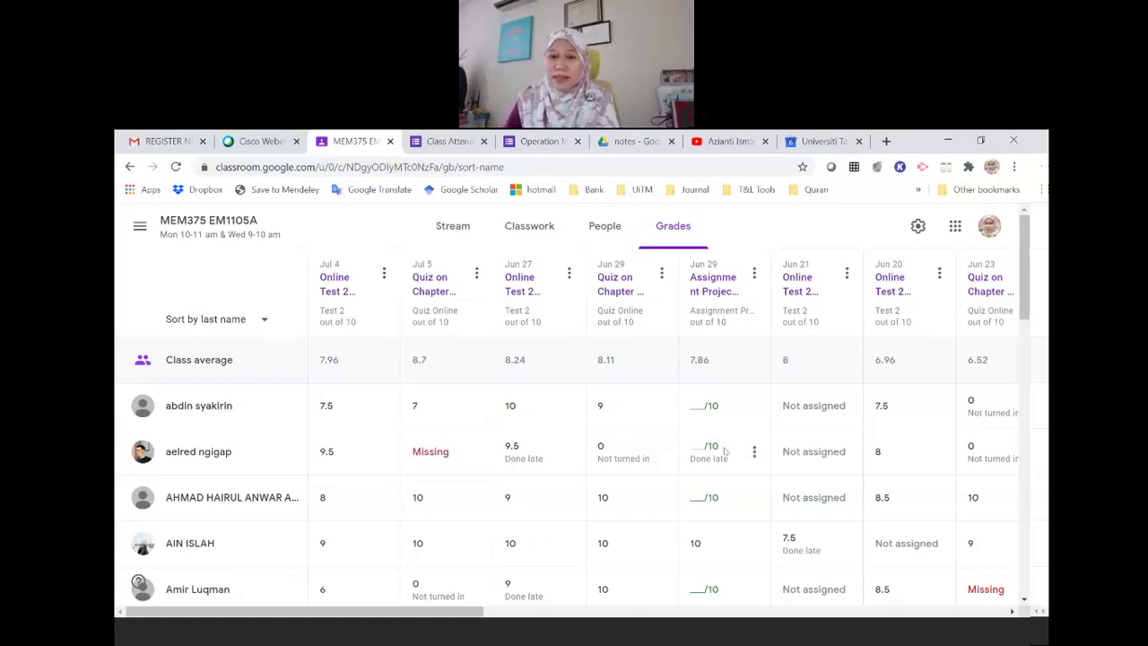
scroll(511, 386, down, 1)
scroll(511, 386, down, 2)
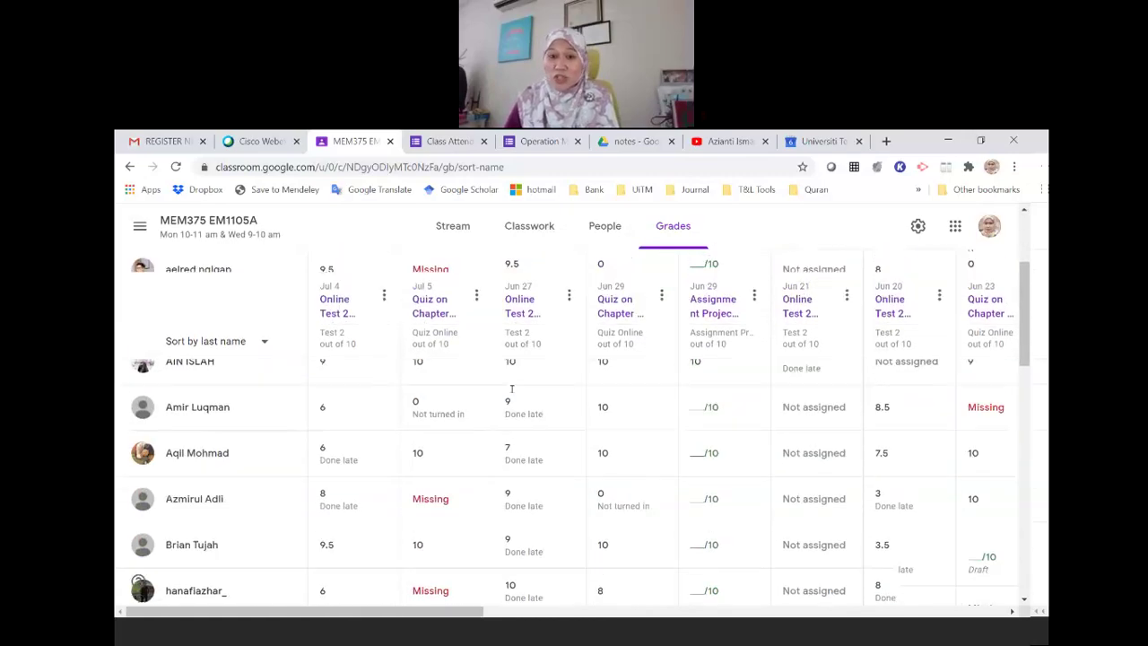
scroll(384, 301, up, 3)
click(383, 275)
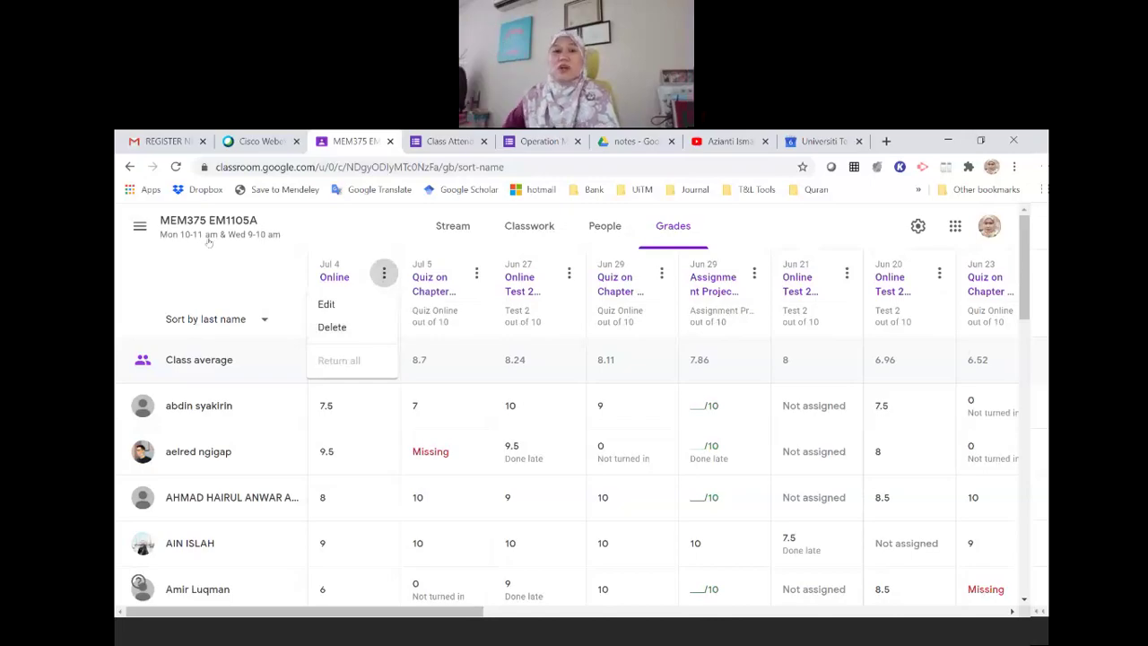
click(263, 275)
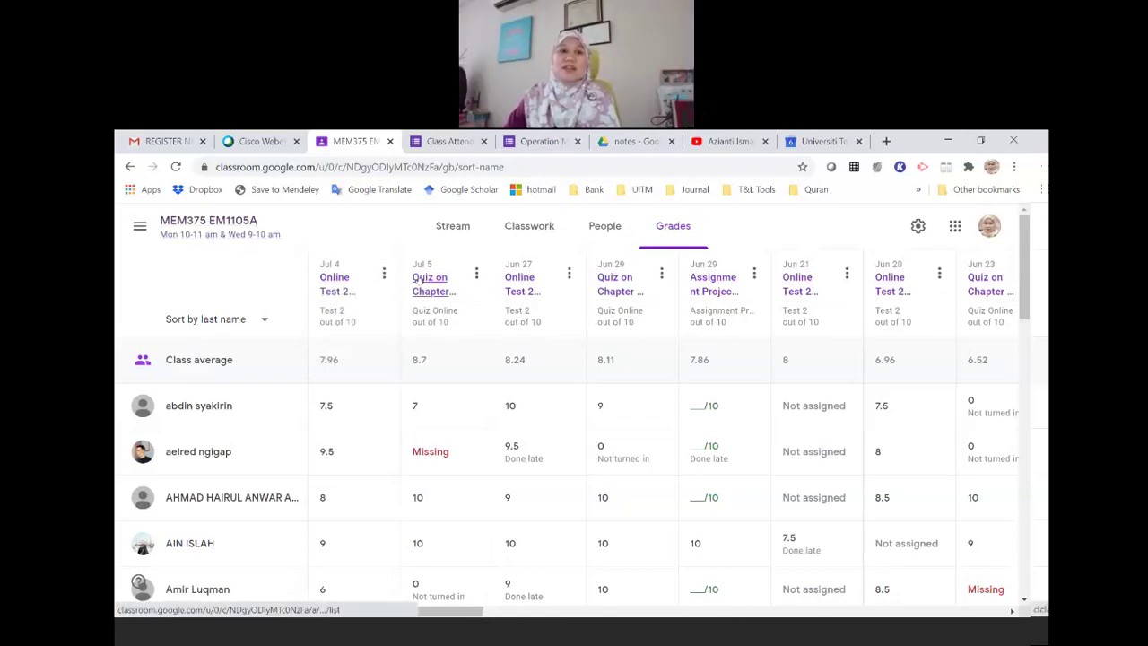
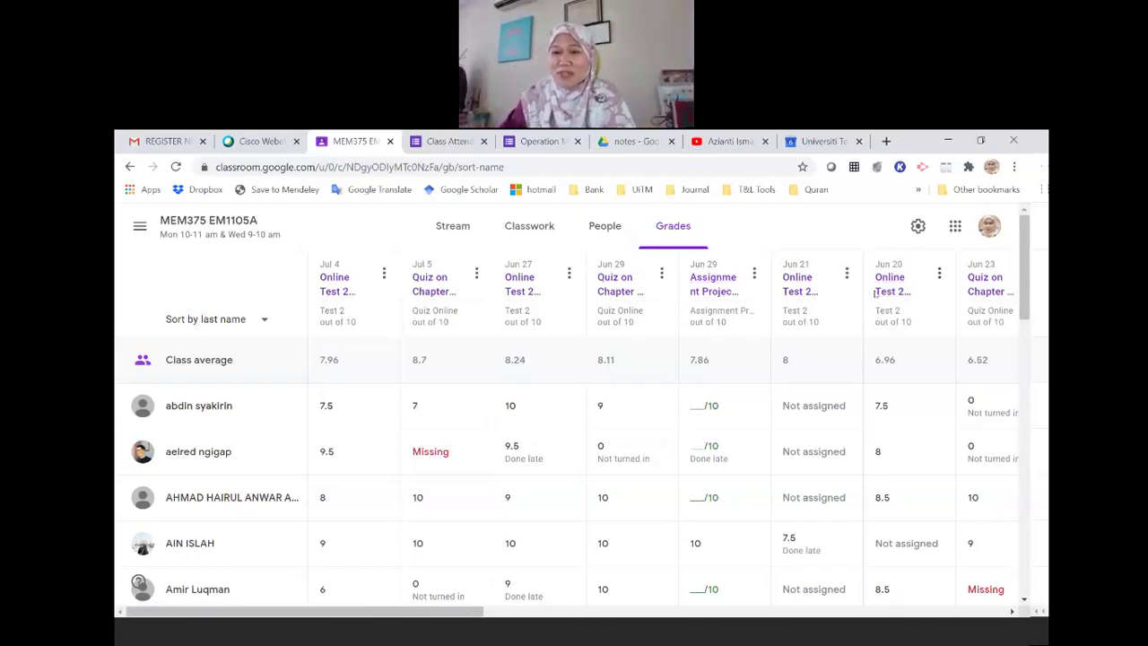
Examine the gradebook's test, quiz and assignment columns from Jul 4 back to Apr 22
drag(480, 611, 986, 608)
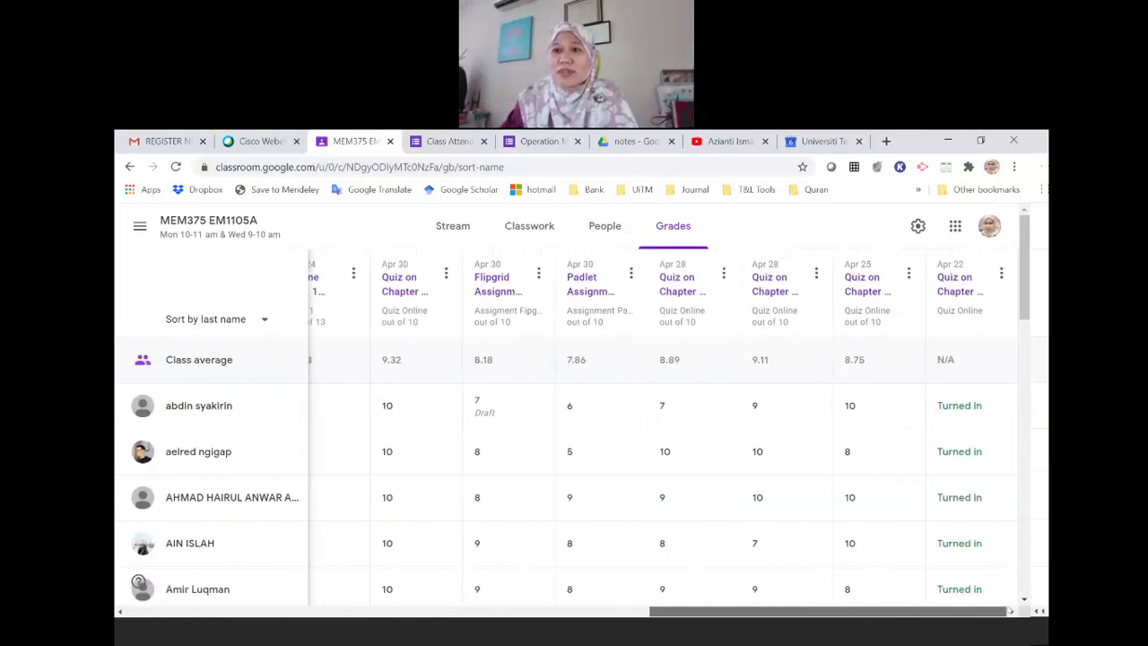
drag(884, 618, 341, 555)
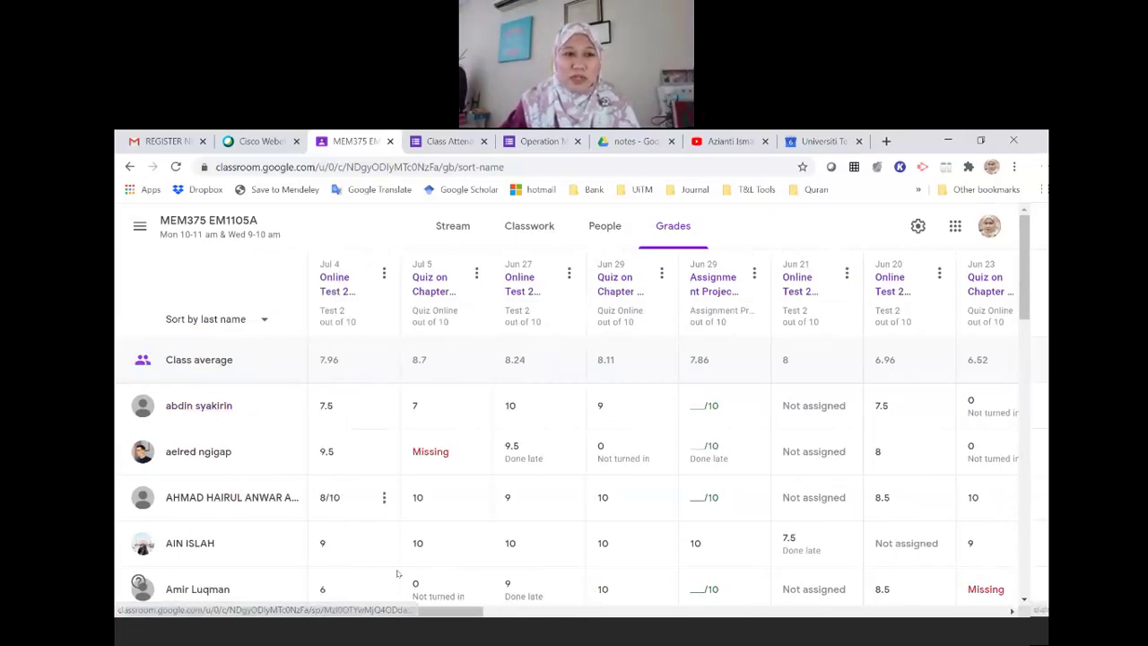
drag(427, 615, 599, 610)
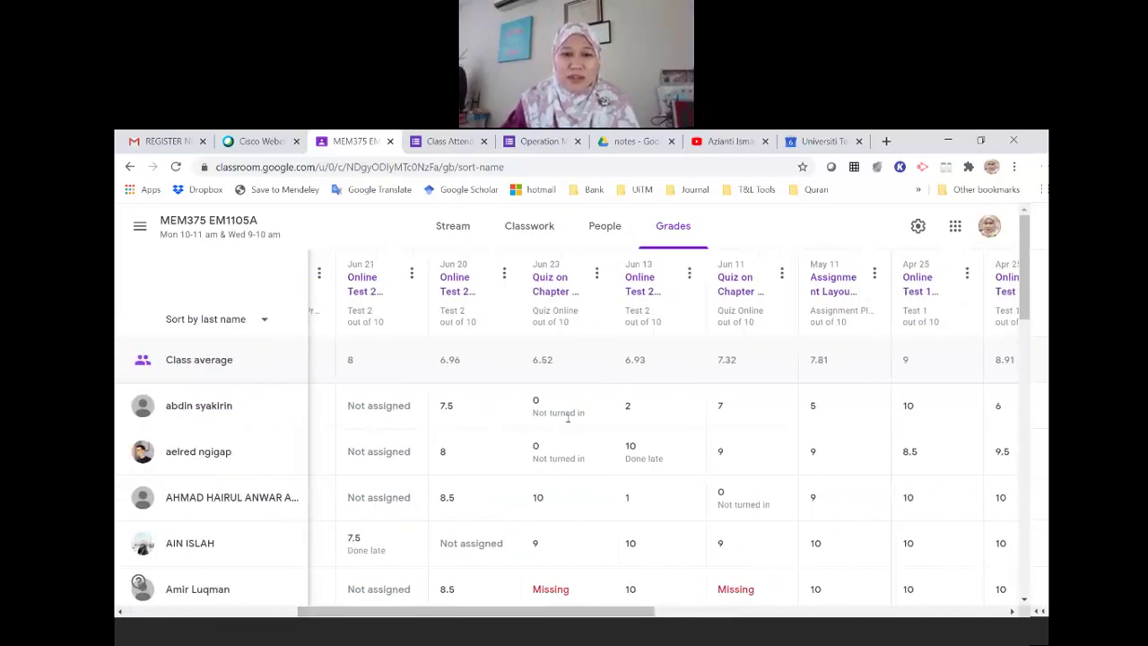
drag(400, 612, 425, 612)
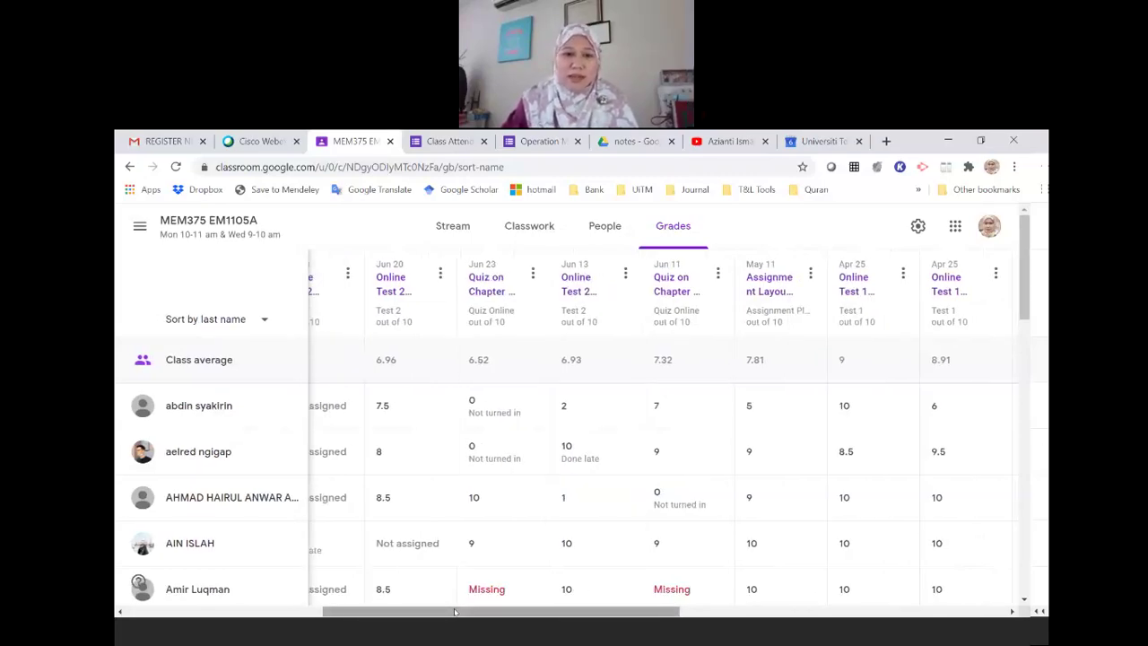
drag(467, 612, 809, 622)
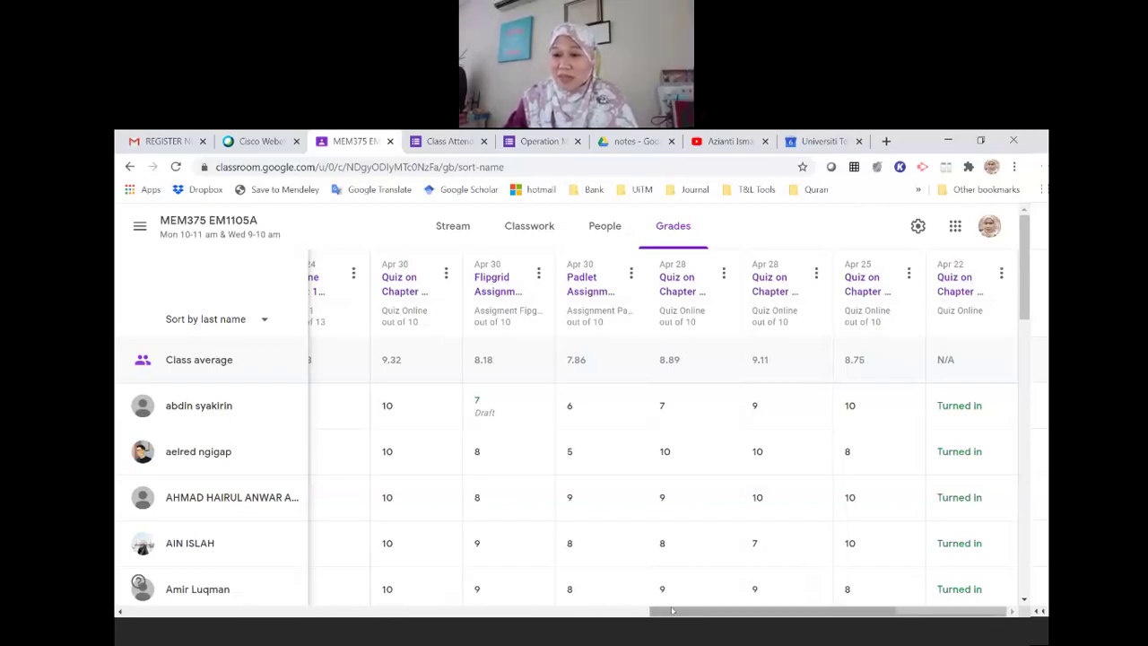
drag(708, 618, 429, 621)
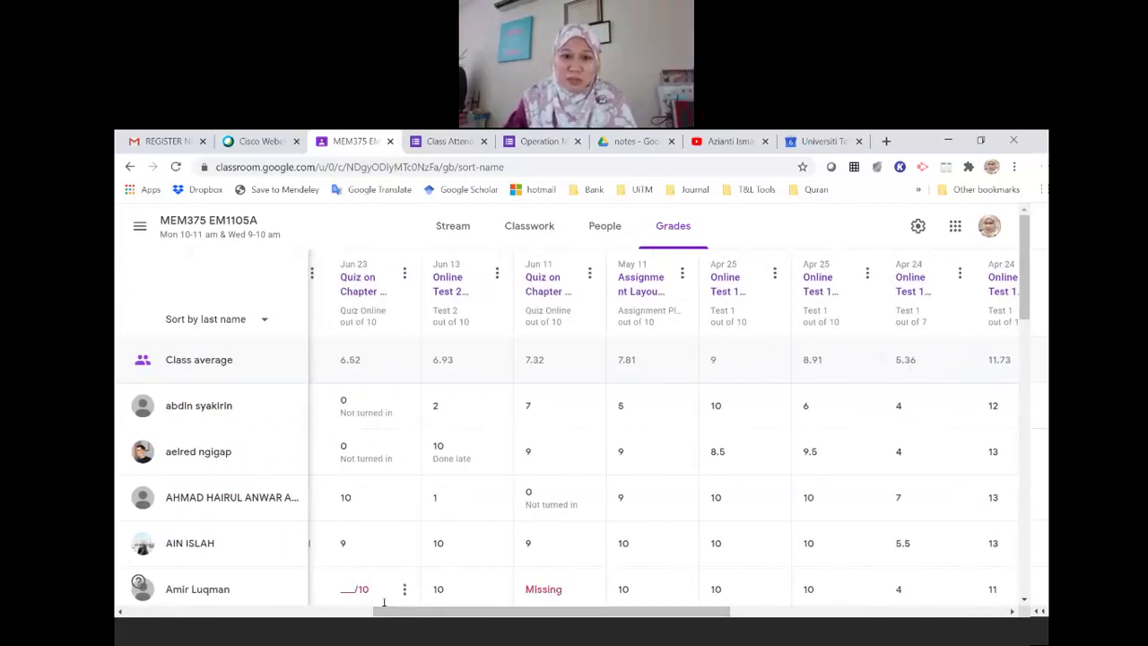
drag(400, 619, 362, 609)
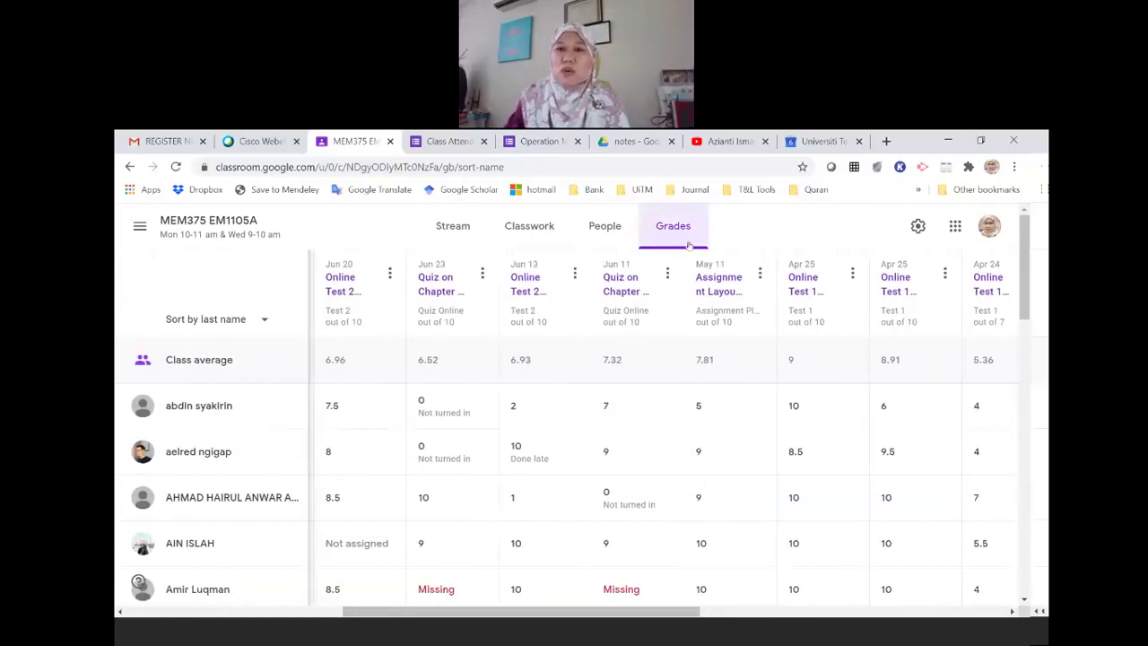
Expand the Online Test 2 Sesi 4 assignment in the ONLINE TEST 40% topic of the class's Classwork
click(529, 226)
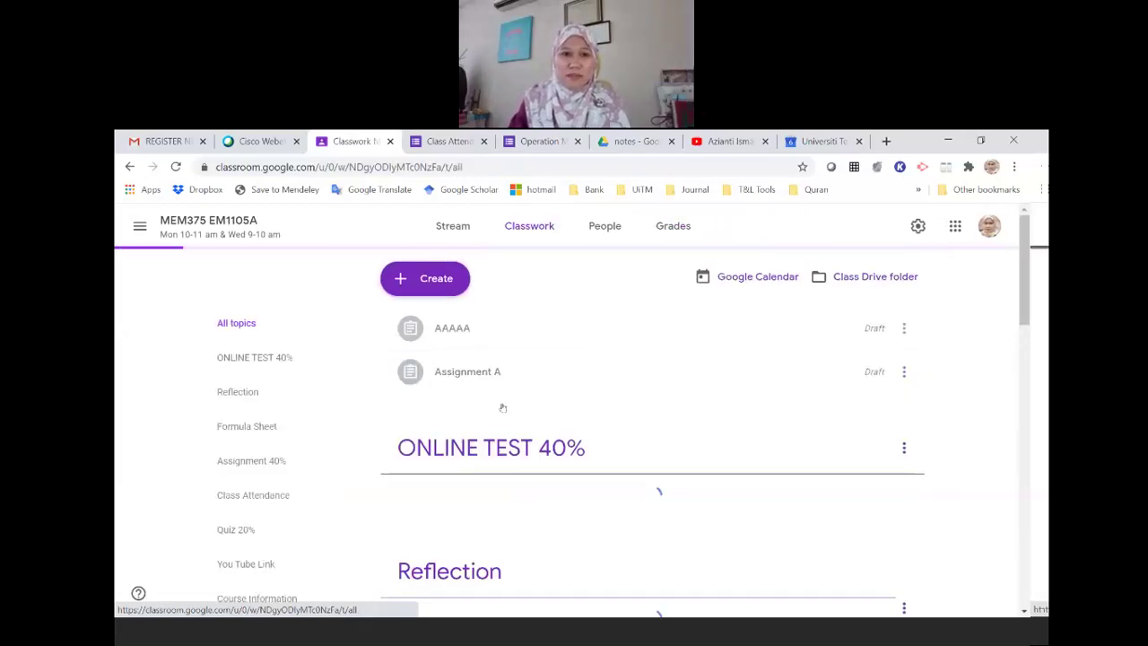
scroll(494, 376, down, 2)
click(499, 362)
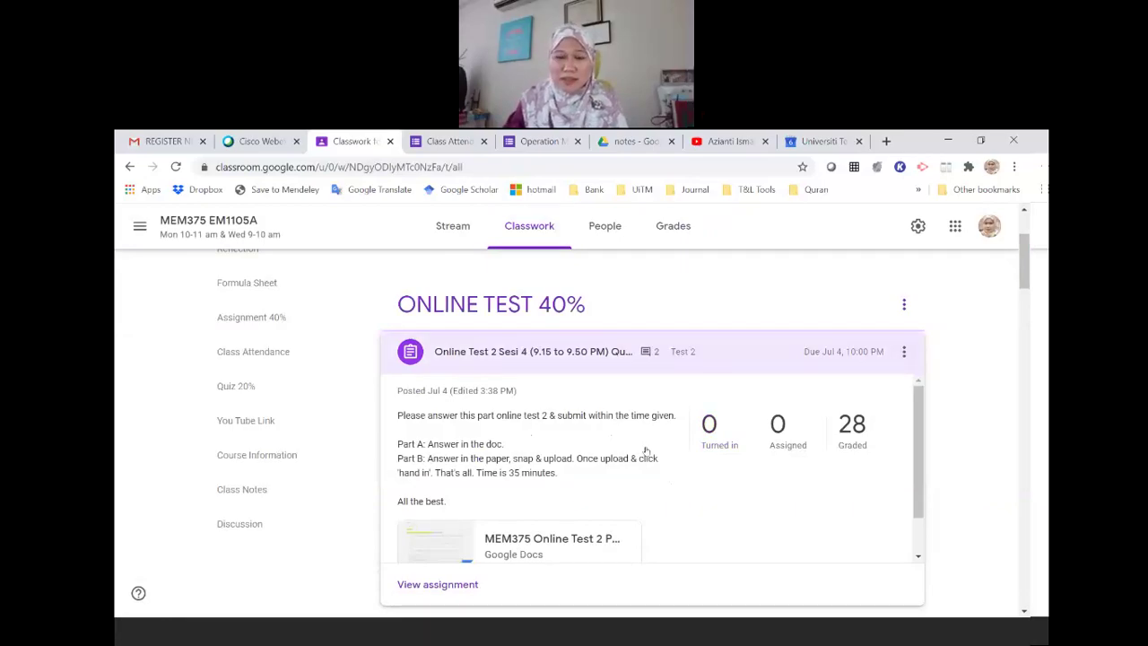
click(904, 353)
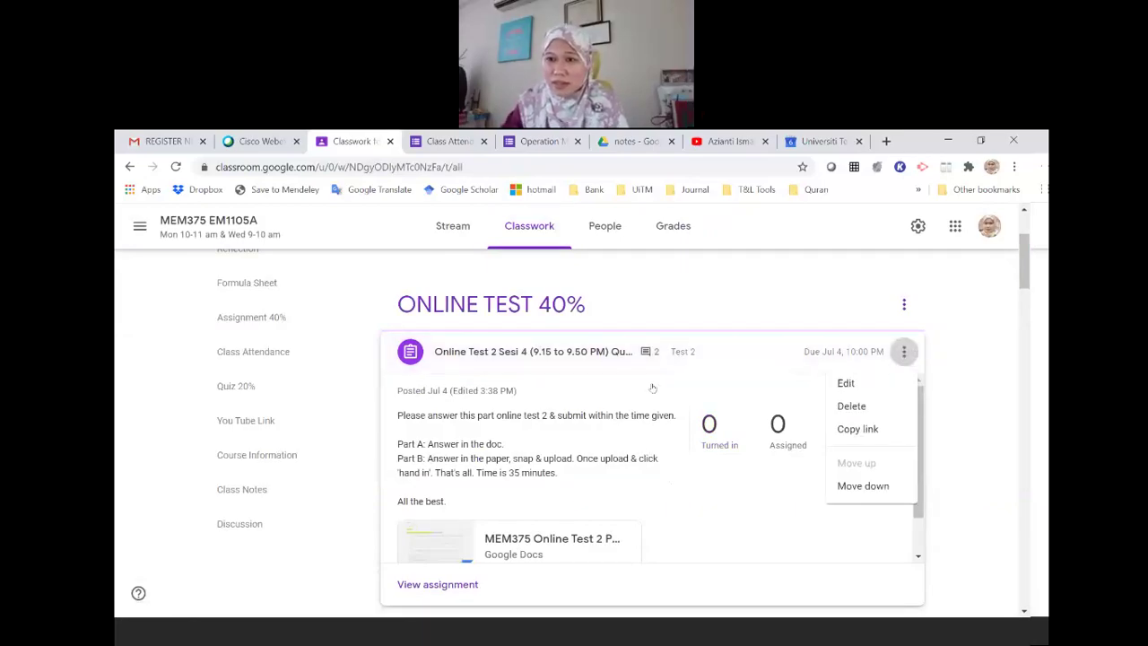
click(606, 359)
click(606, 359)
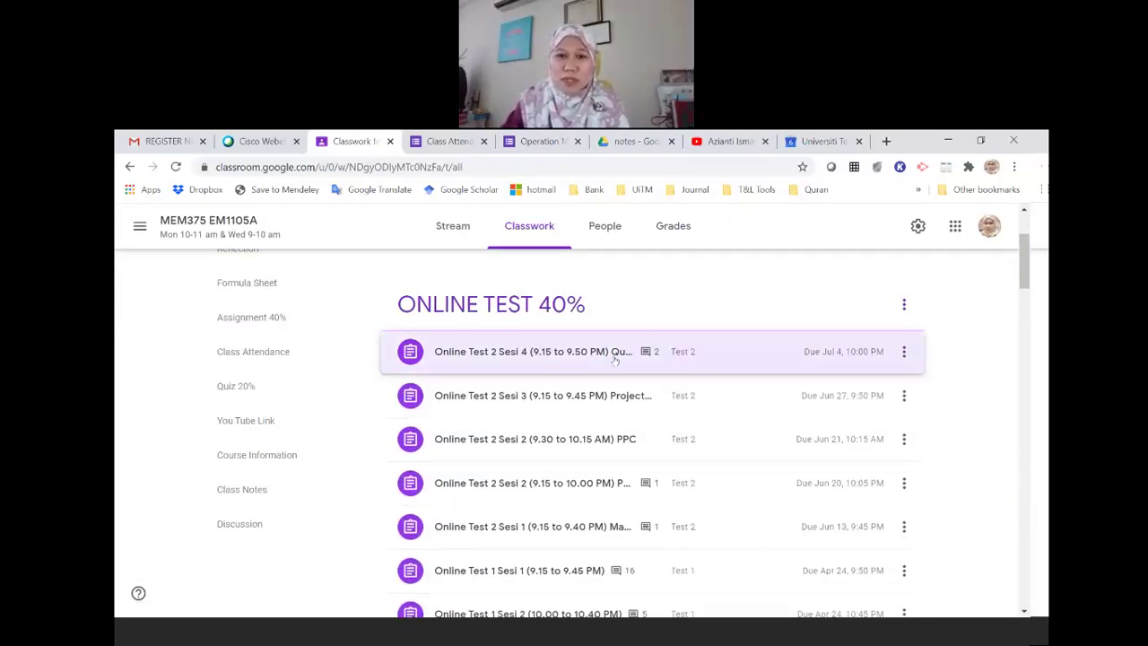
click(606, 360)
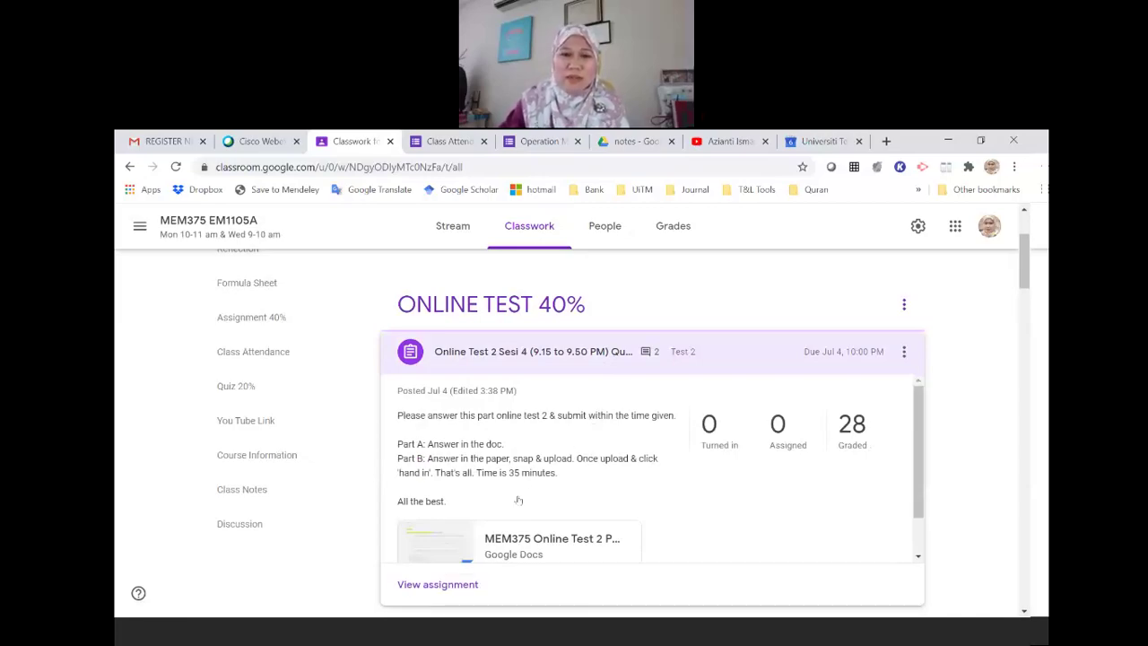
View the Online Test 2 Sesi 4 assignment's student work and copy all class grades to Google Sheets
click(421, 583)
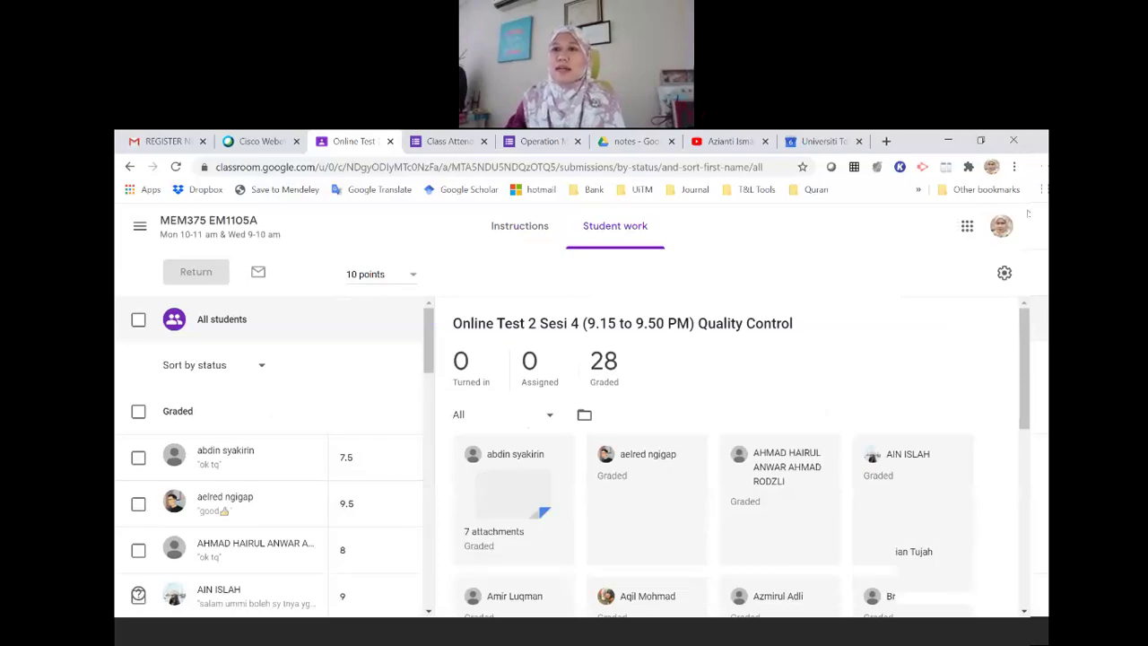
click(1003, 273)
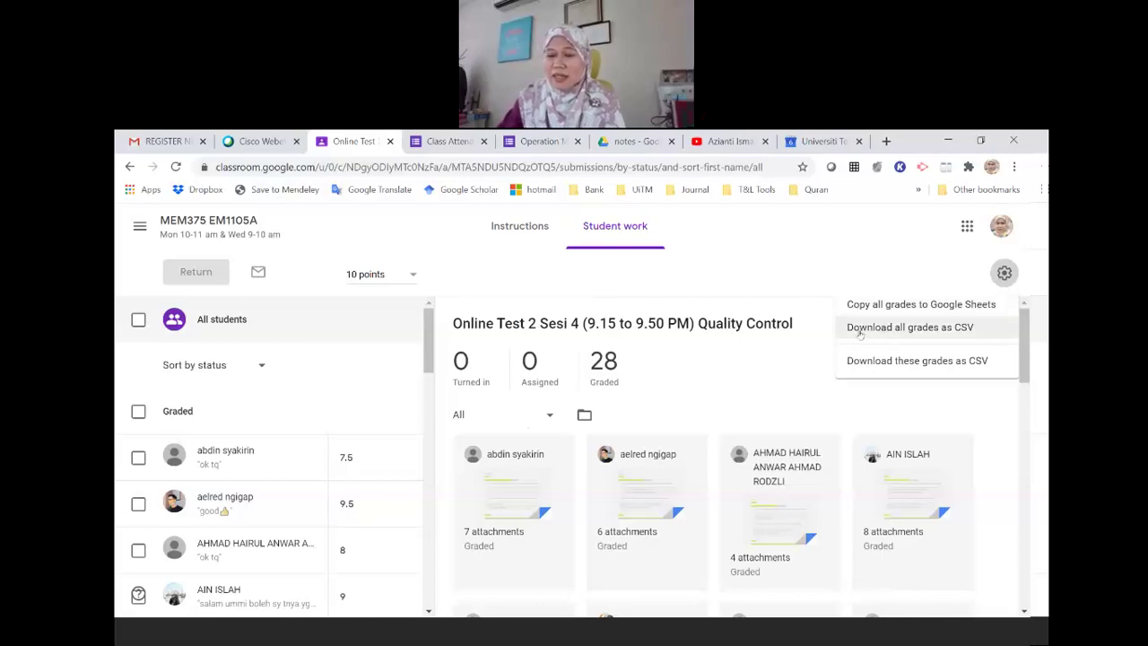
click(940, 305)
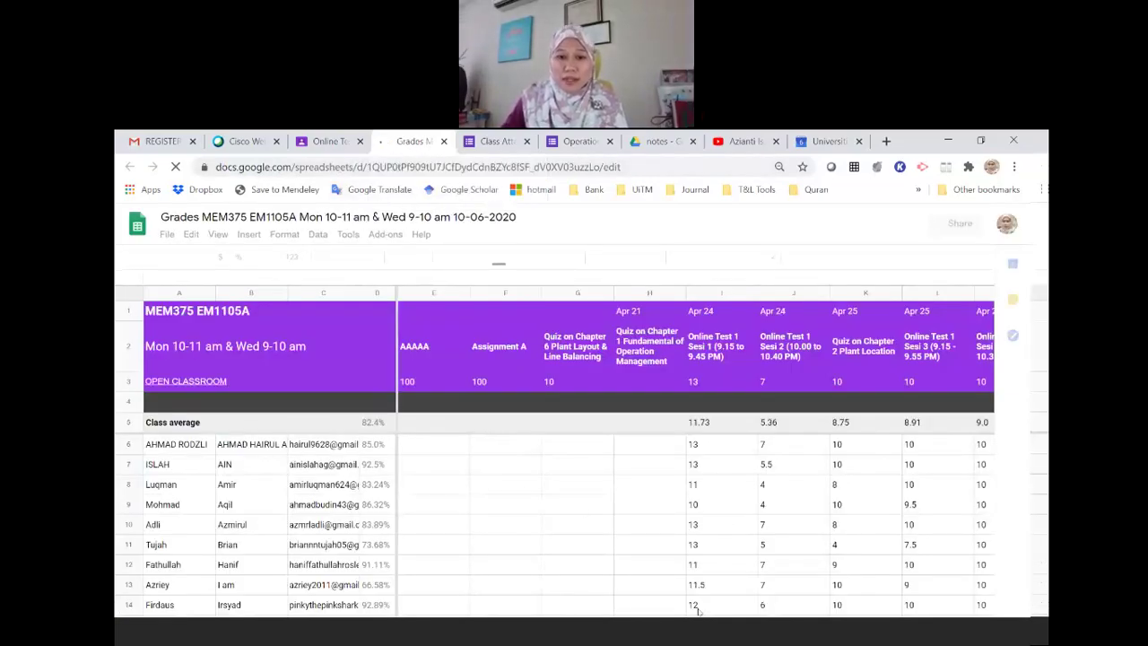
Examine the exported grades sheet's test, quiz and assignment columns from Apr 21 to Apr 30
scroll(515, 462, down, 8)
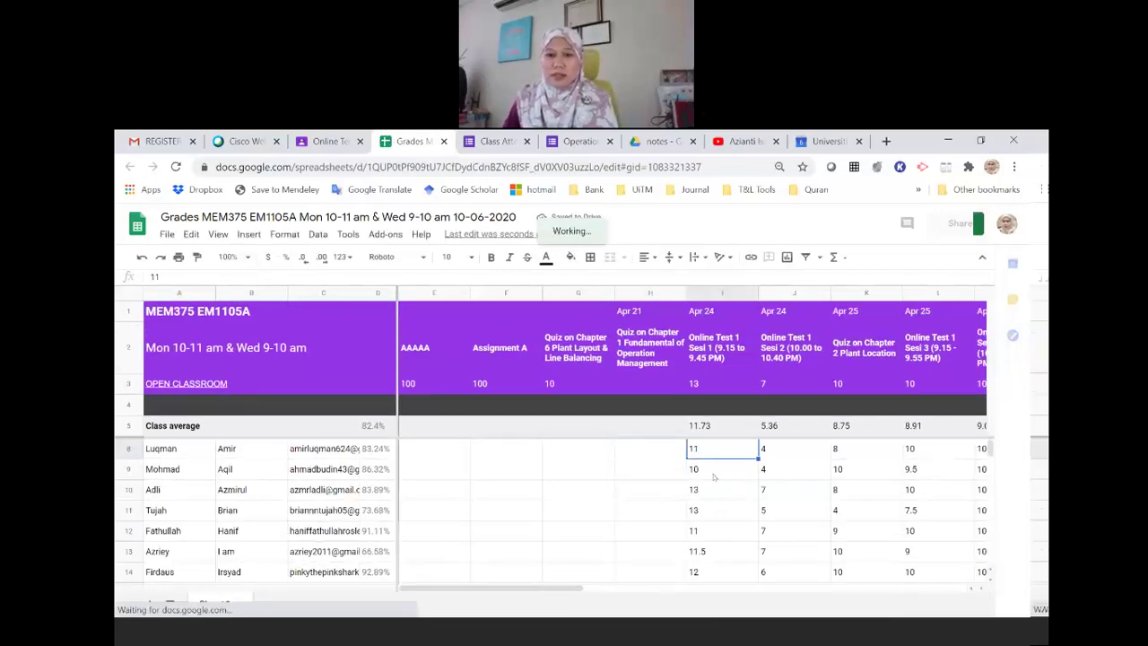
key(Right)
key(Right)
key(Right)
key(Right)
key(Right)
key(Right)
key(Right)
key(Right)
key(Right)
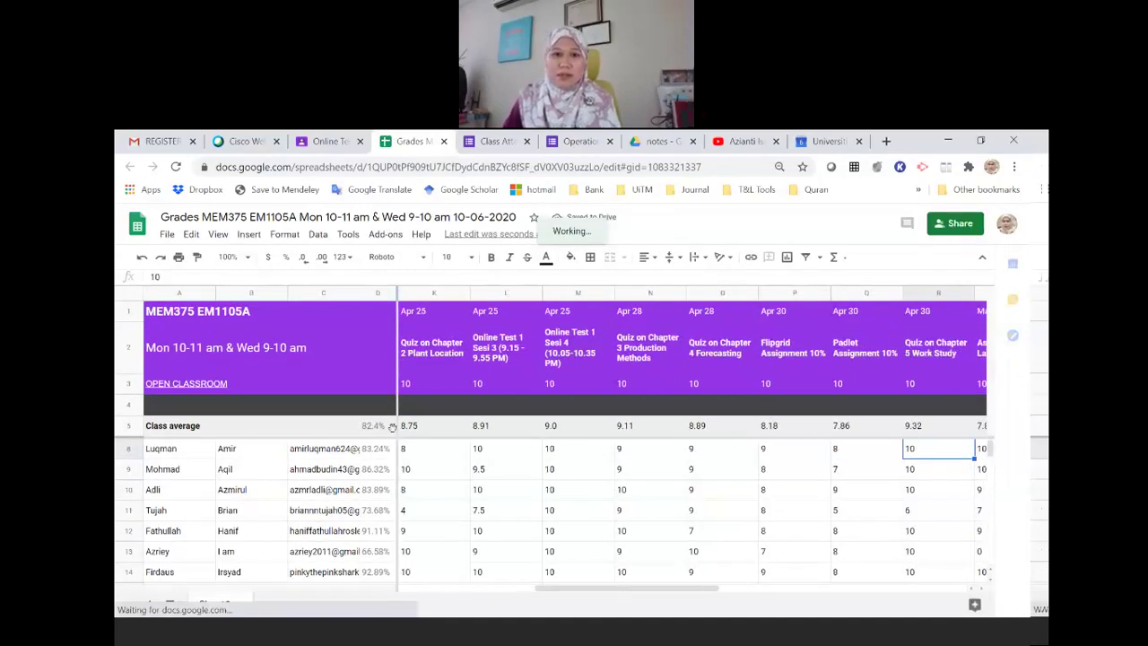
click(515, 454)
key(Right)
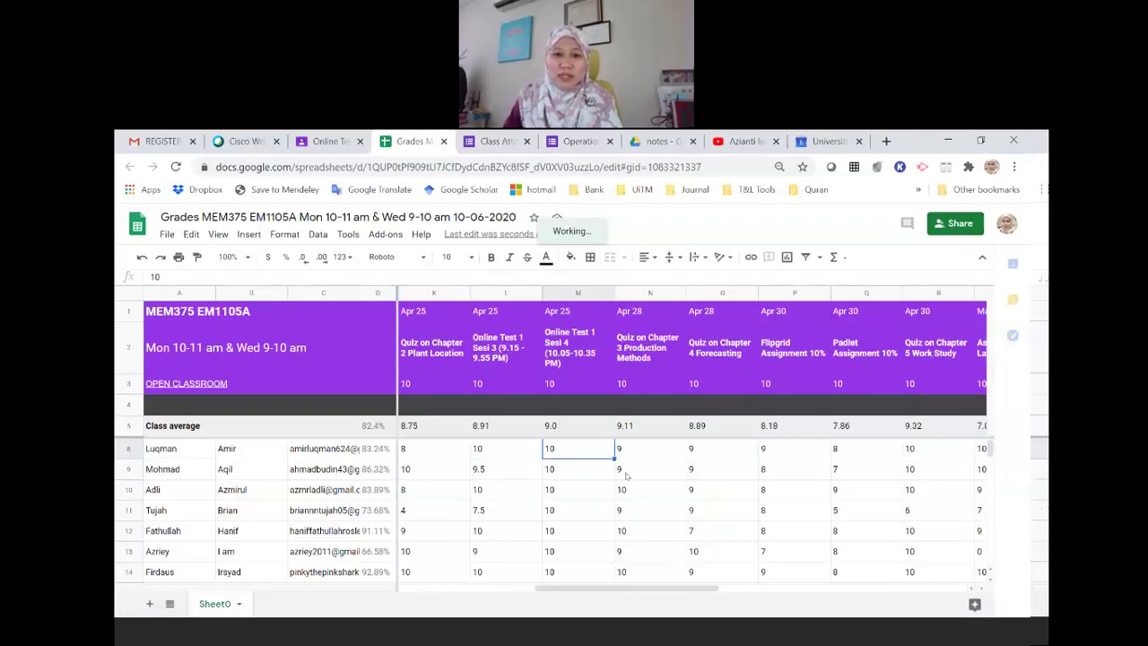
Examine the remaining grade columns through the Jul 5 quiz and the students' rows in the exported sheet
key(Right)
key(Right)
key(Right)
key(Right)
key(Right)
key(Right)
key(Right)
key(Right)
key(Right)
key(Right)
key(Right)
key(Right)
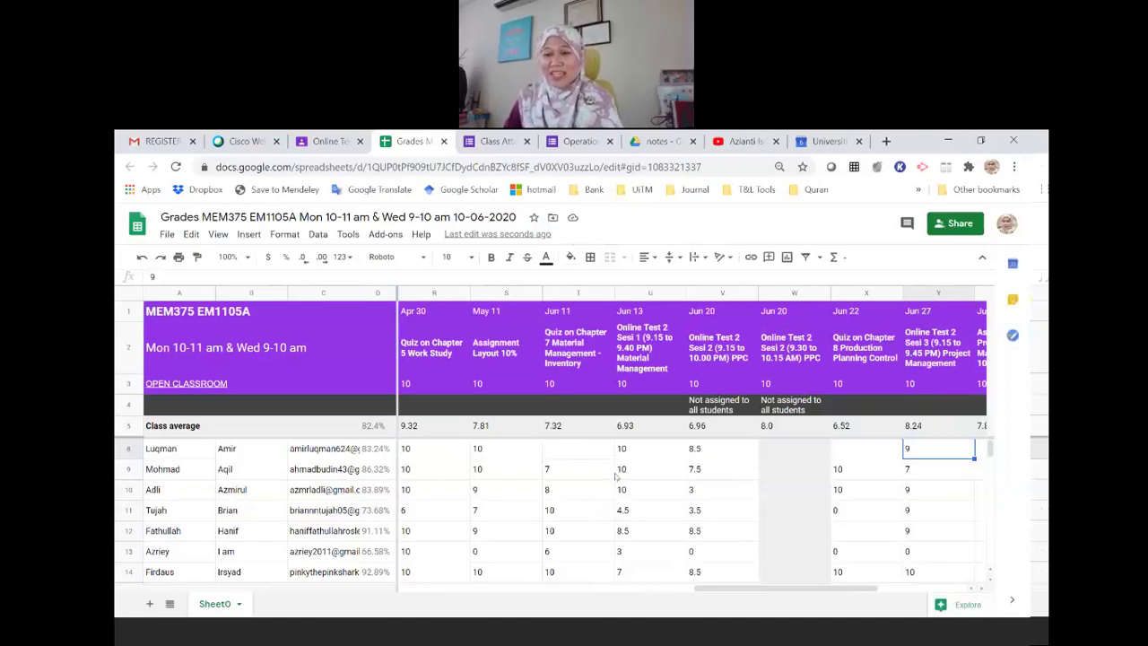
key(Right)
key(Right)
key(Right)
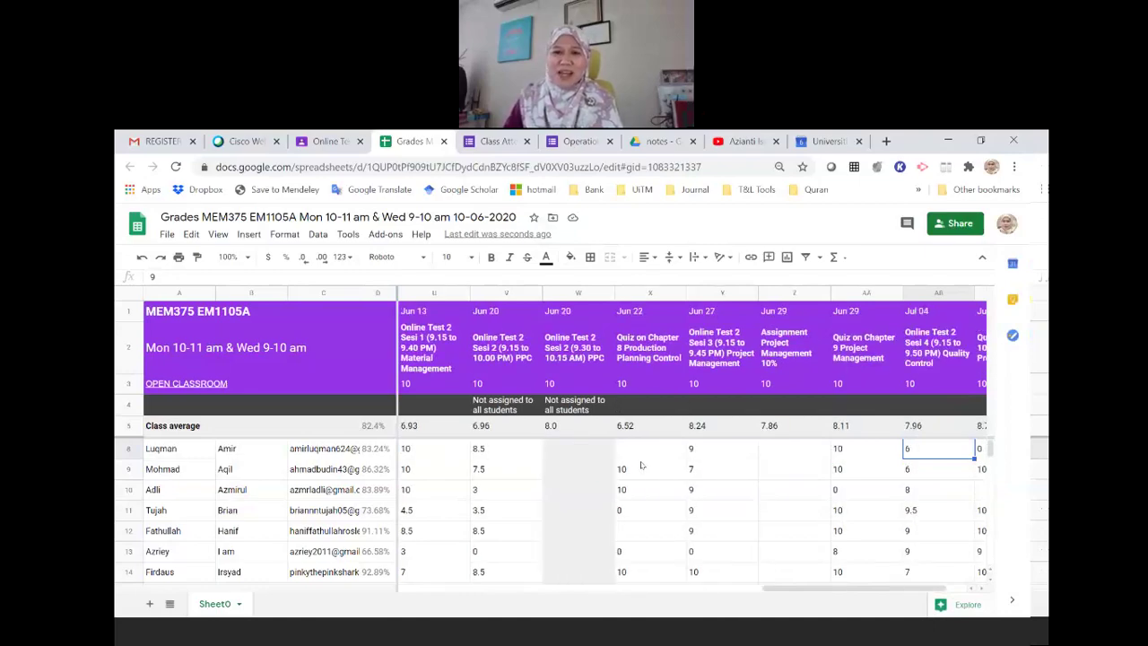
key(Right)
scroll(641, 466, down, 2)
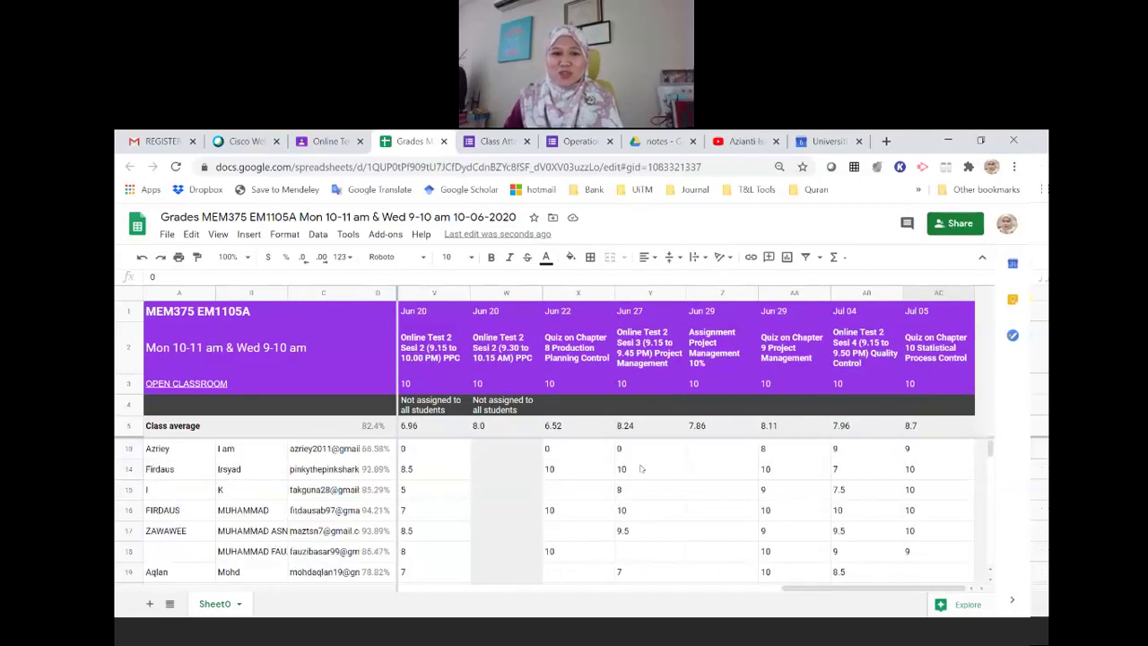
scroll(641, 468, up, 3)
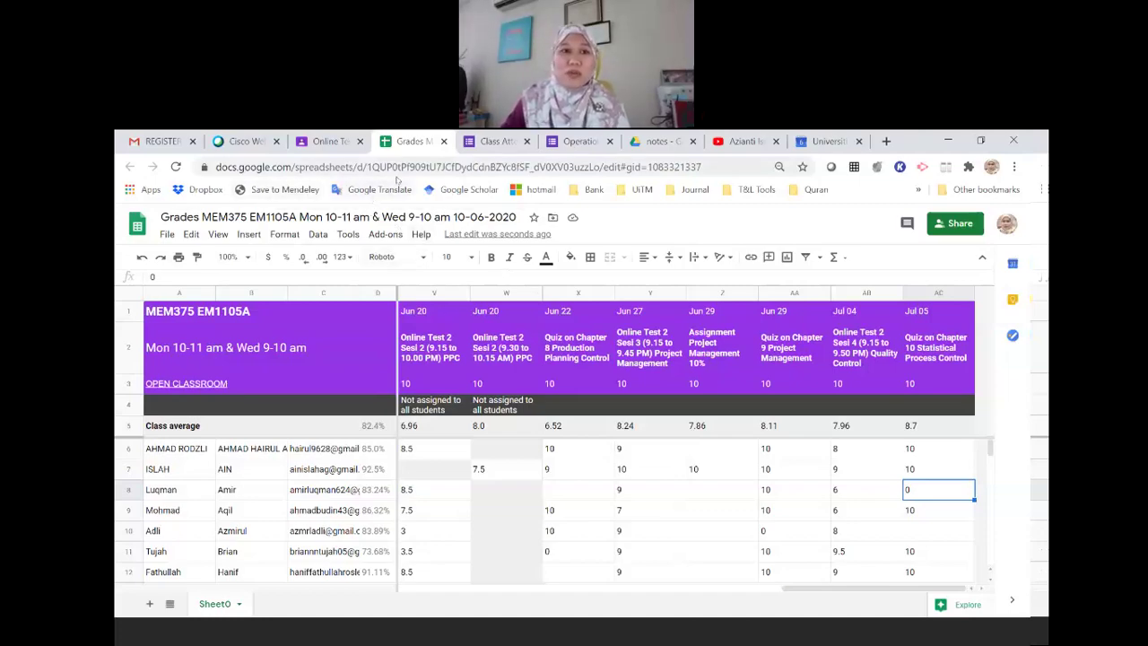
Download all class grades as CSV from the Online Test 2 Sesi 4 student work and open the file in Excel, dismissing the data loss warning
click(296, 141)
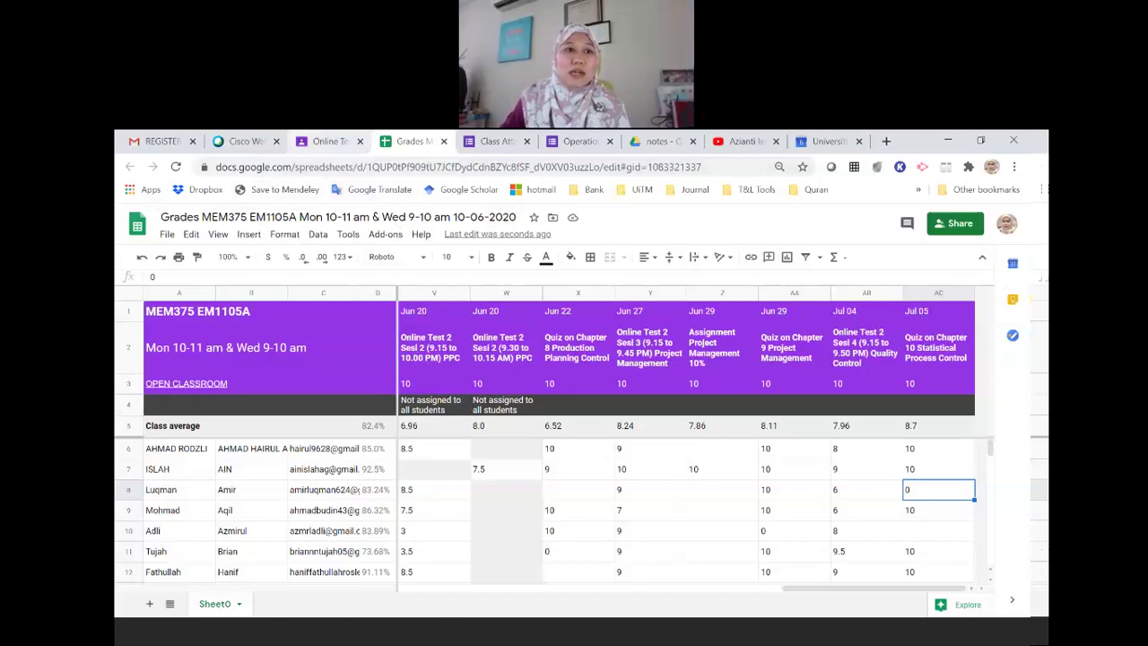
click(1003, 272)
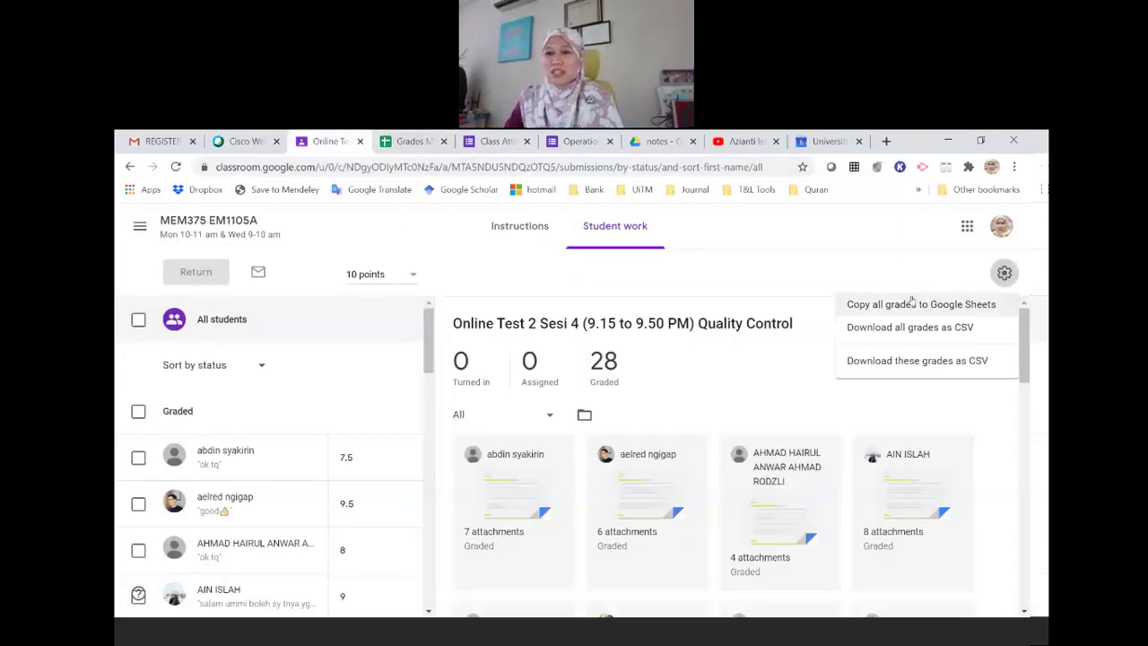
click(910, 327)
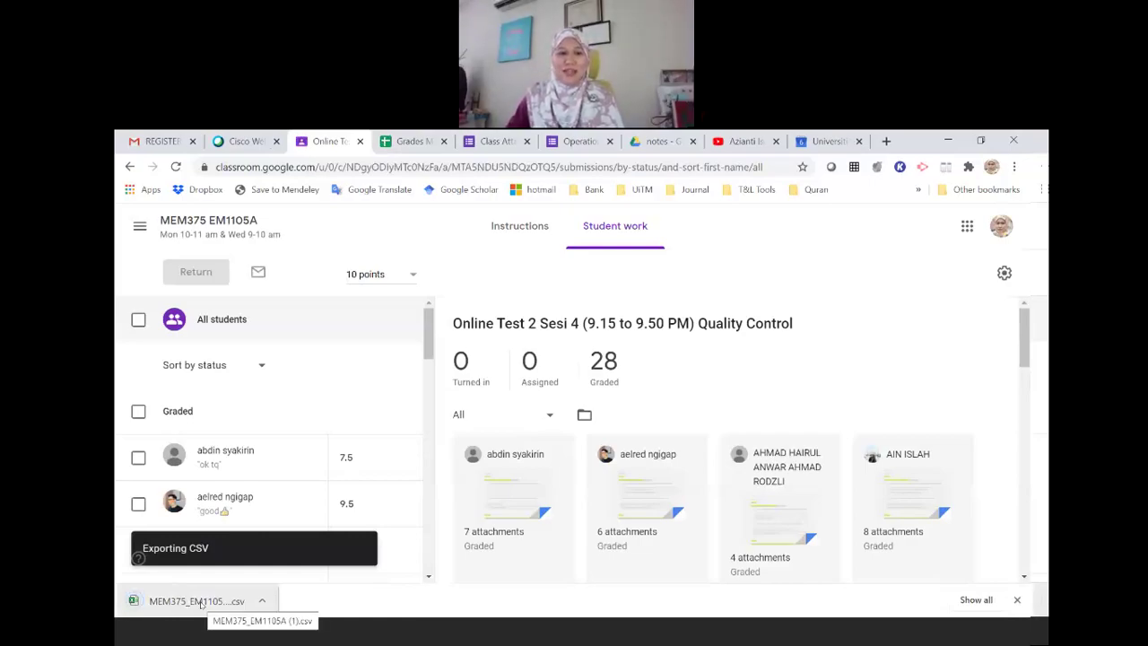
click(200, 601)
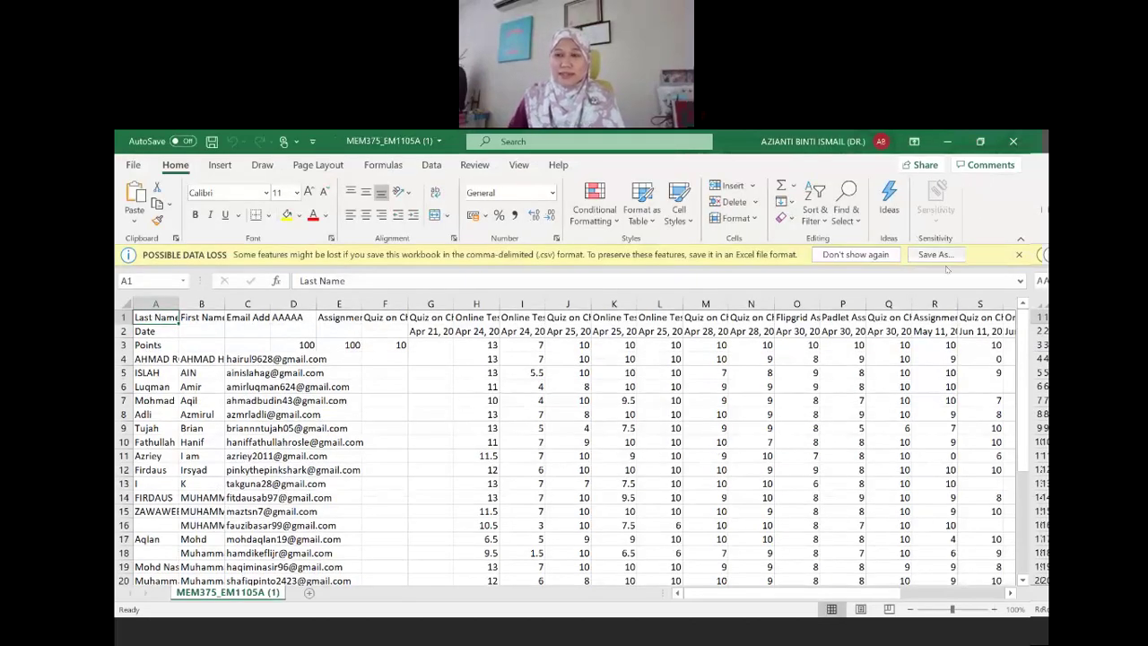
click(1019, 255)
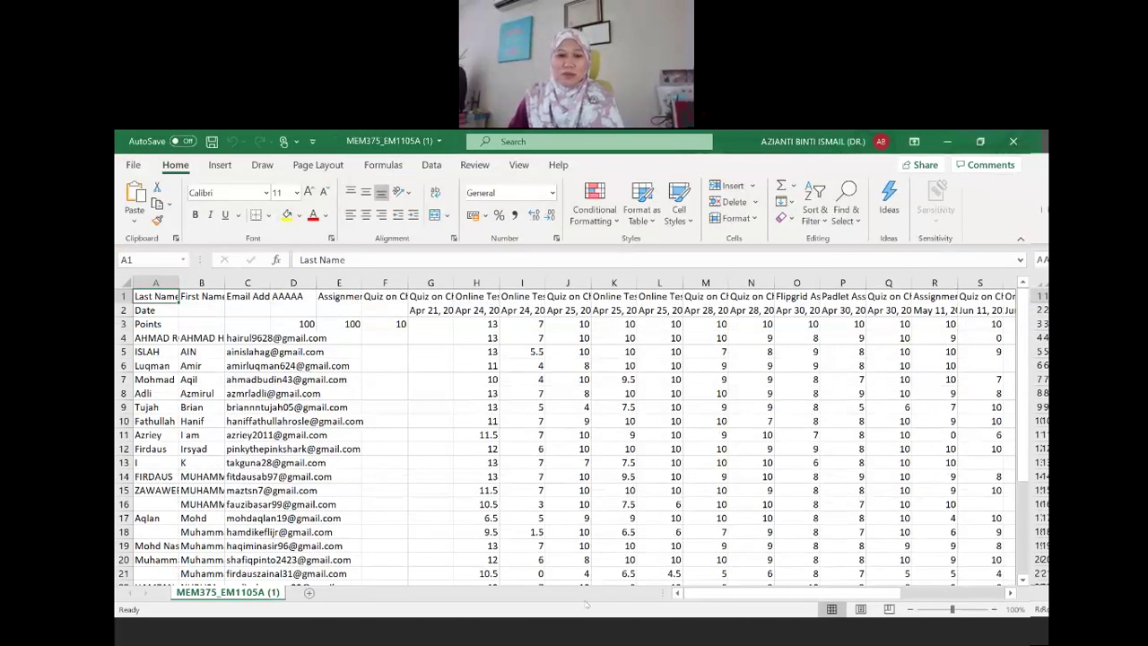
Widen columns H to J of the grades CSV to fit their headings and select the points cells H3:I3
drag(692, 593, 737, 608)
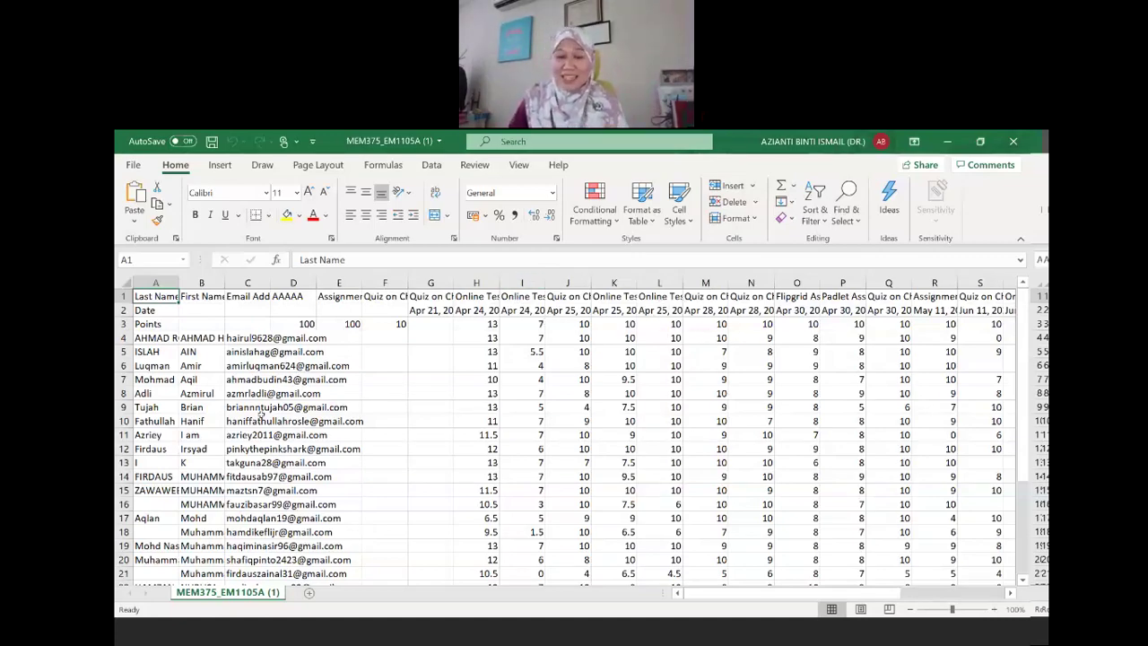
drag(700, 593, 753, 598)
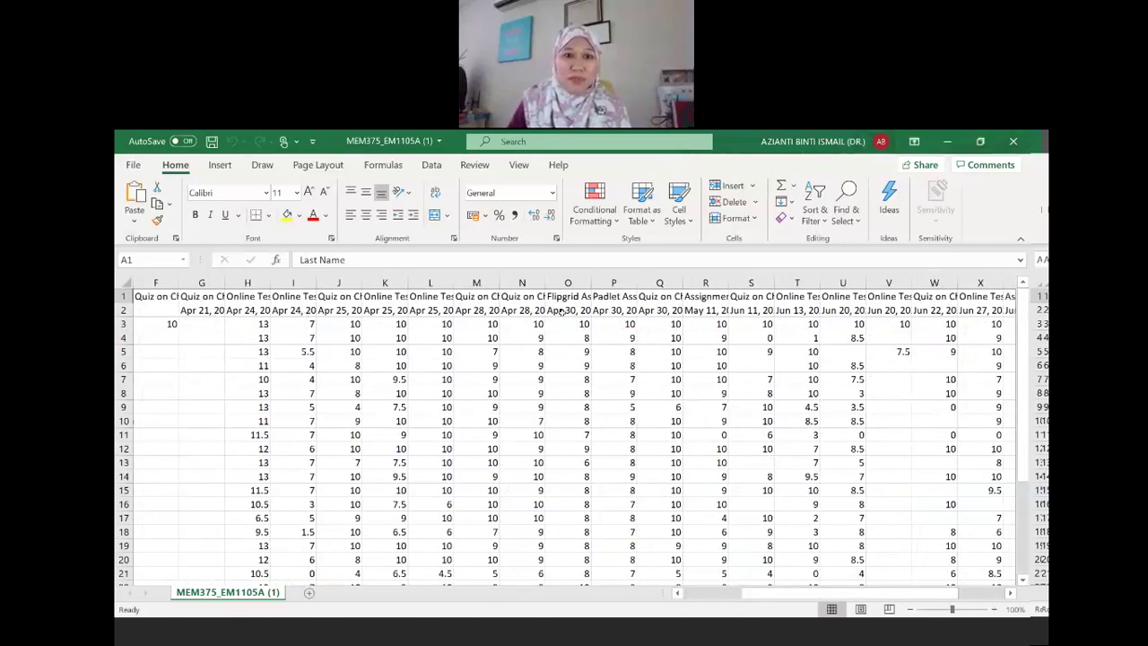
drag(807, 595, 758, 606)
drag(450, 284, 900, 283)
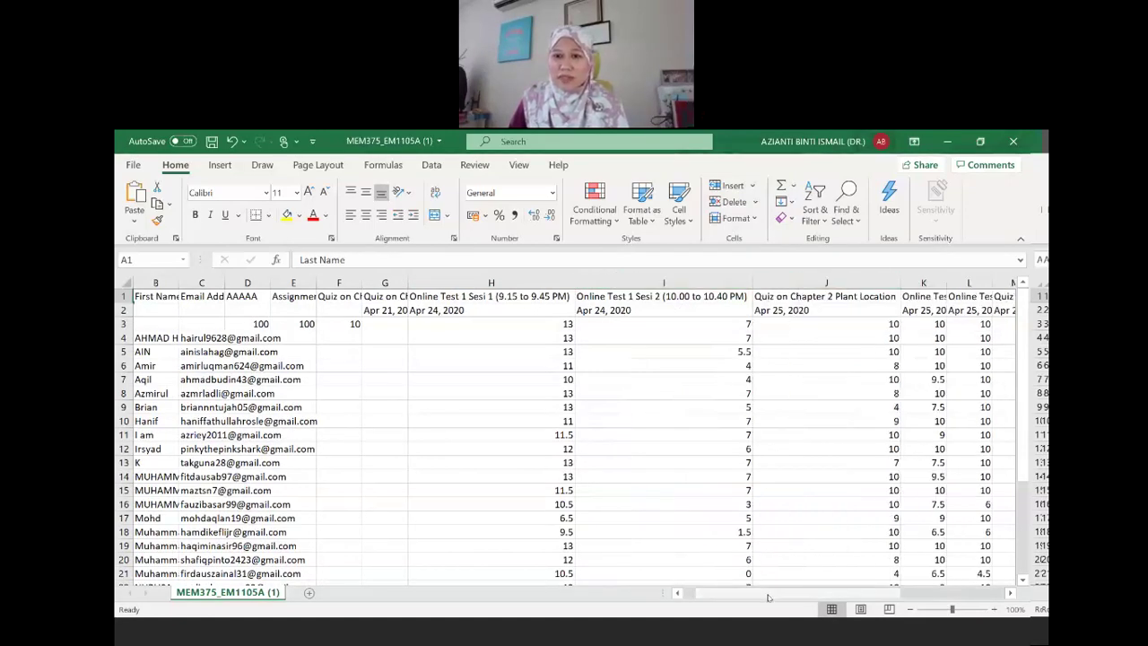
click(549, 320)
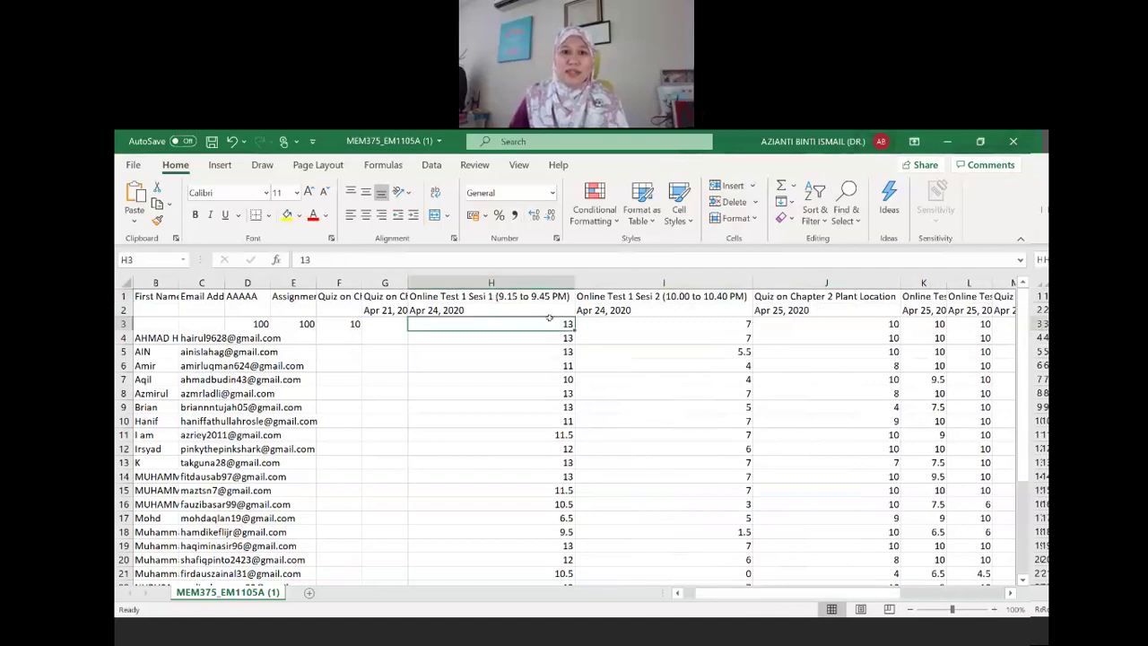
drag(548, 319, 605, 324)
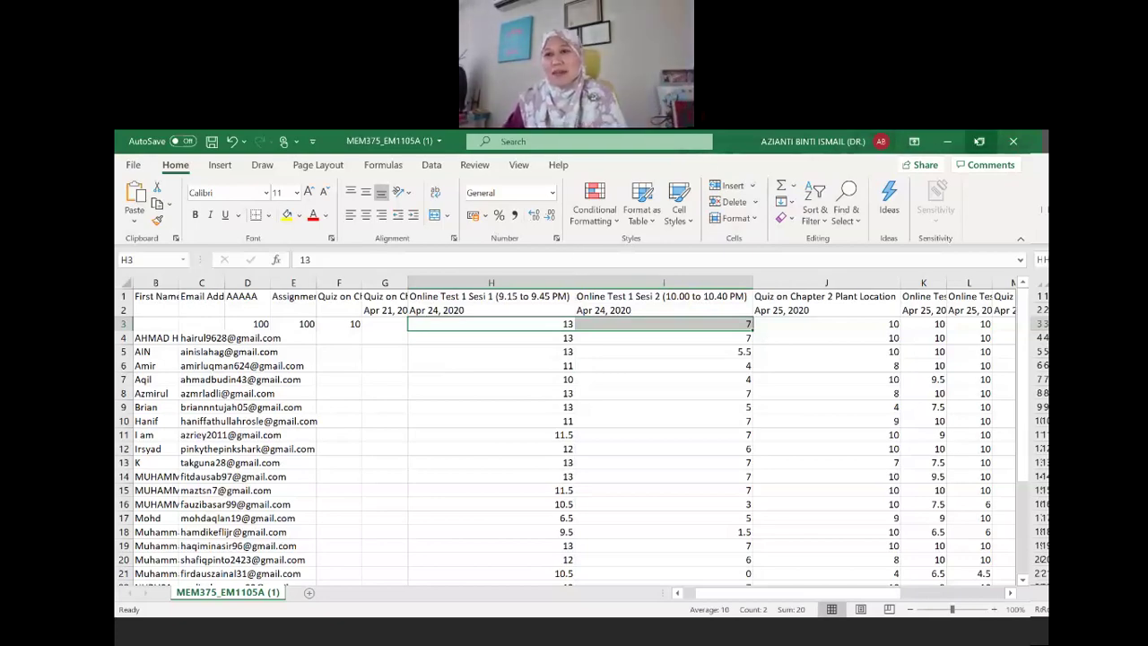
Switch back to Google Classroom and expand the Online Test 1 Sesi 4 assignment in the class's Classwork
click(947, 141)
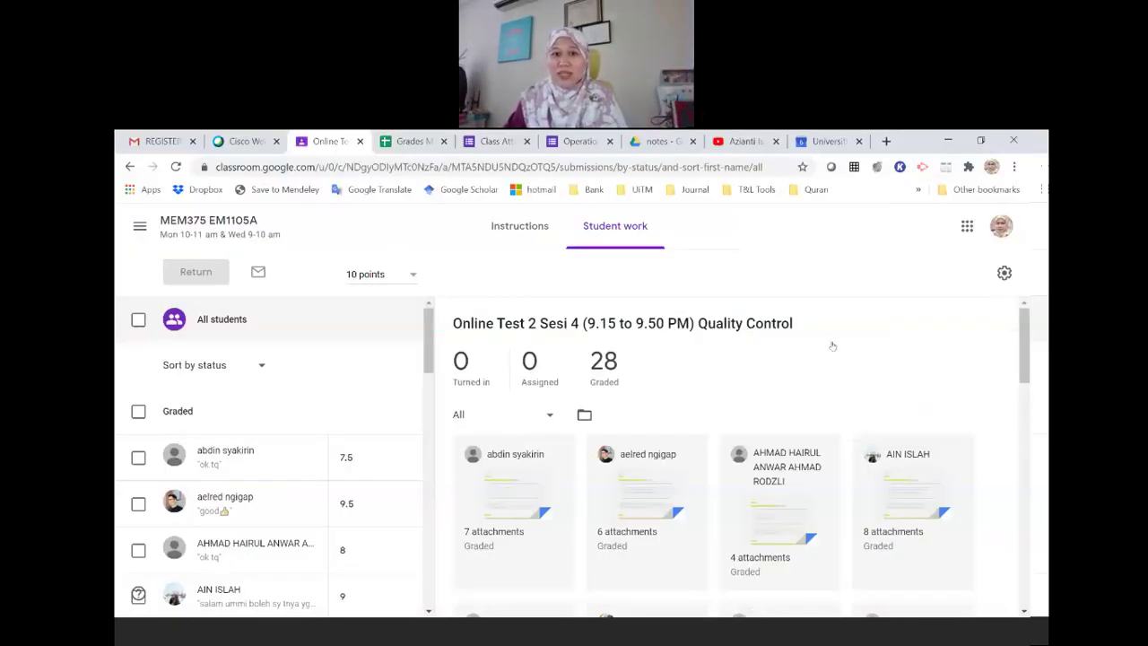
click(185, 228)
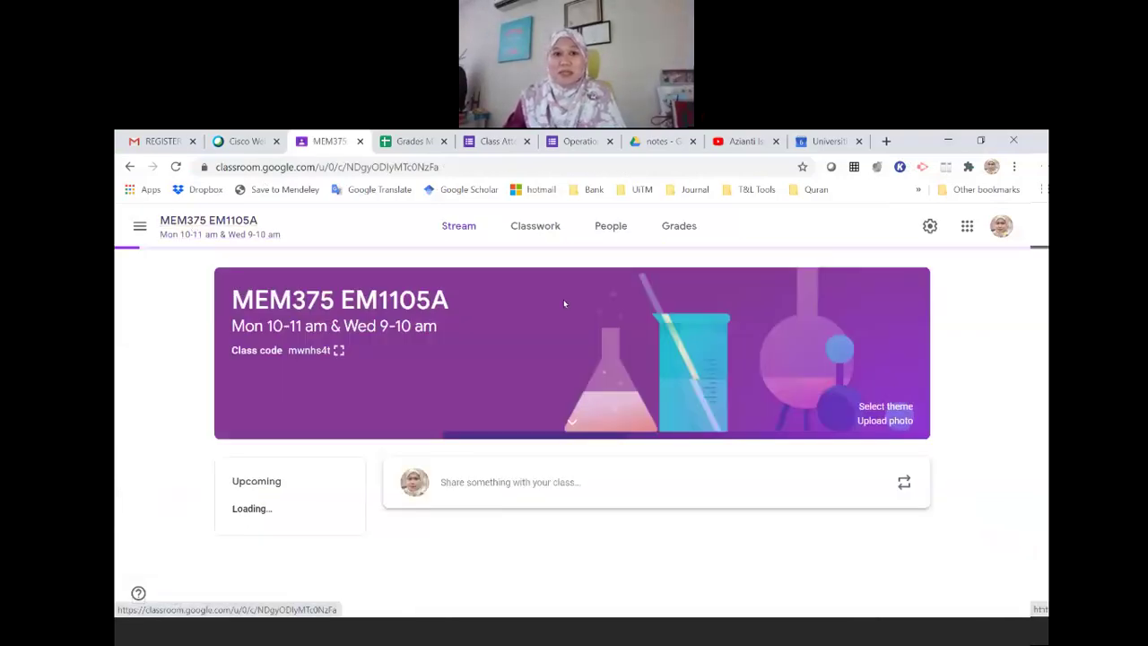
click(540, 226)
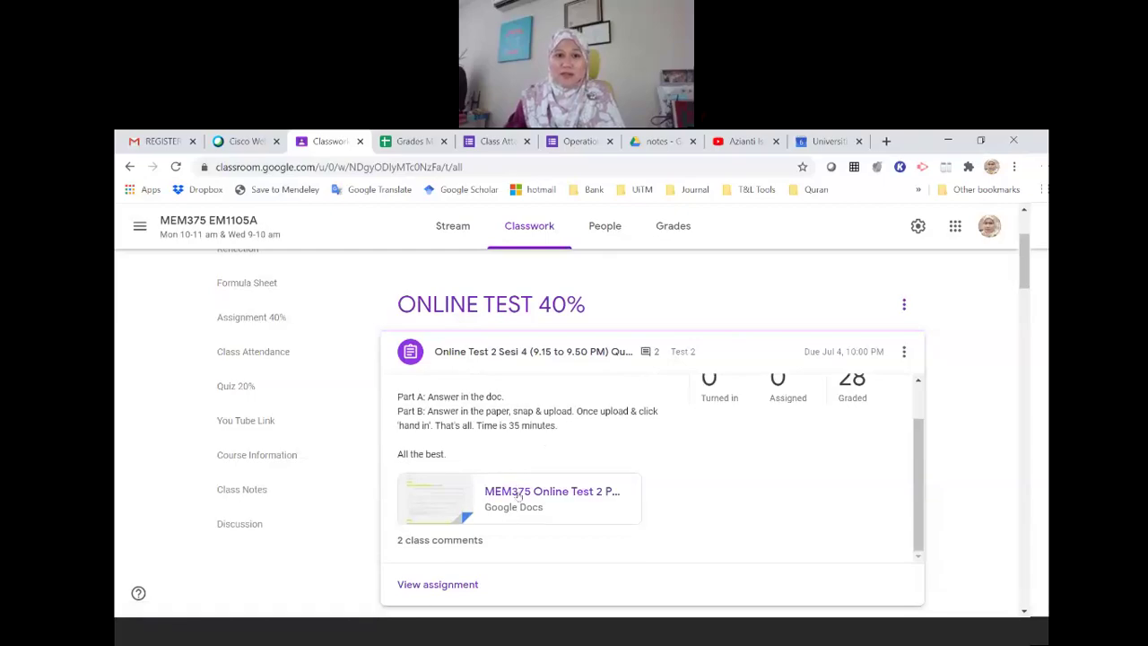
scroll(523, 466, down, 5)
click(486, 511)
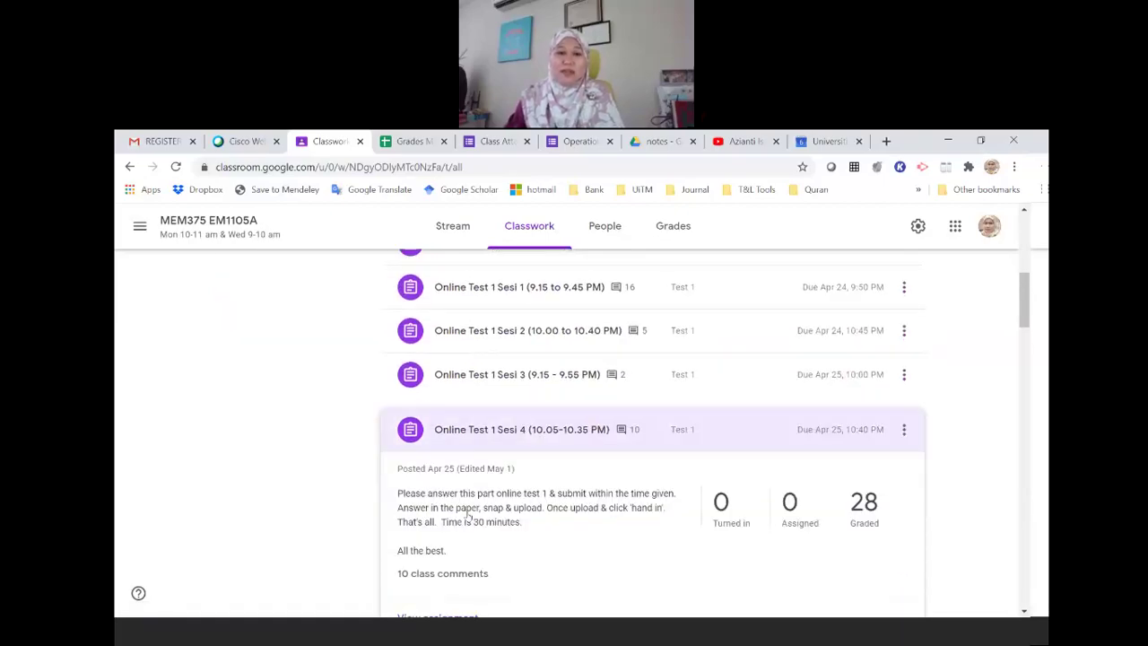
View the Online Test 1 Sesi 4 assignment's student work and show its grade export options
scroll(458, 511, down, 3)
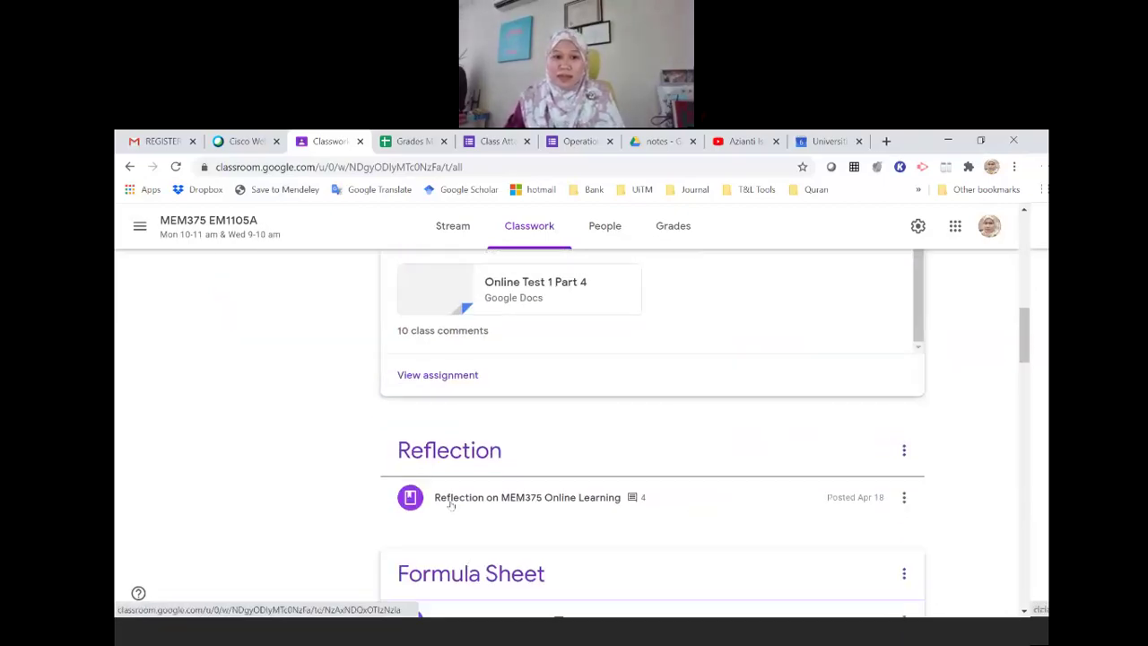
click(437, 375)
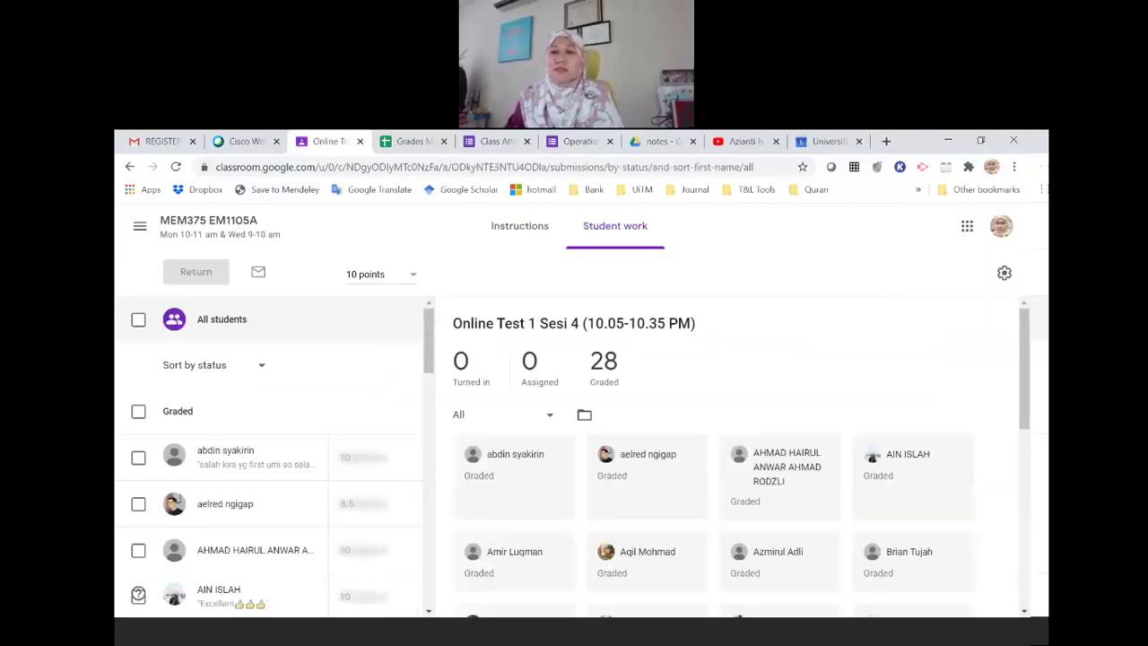
click(1004, 273)
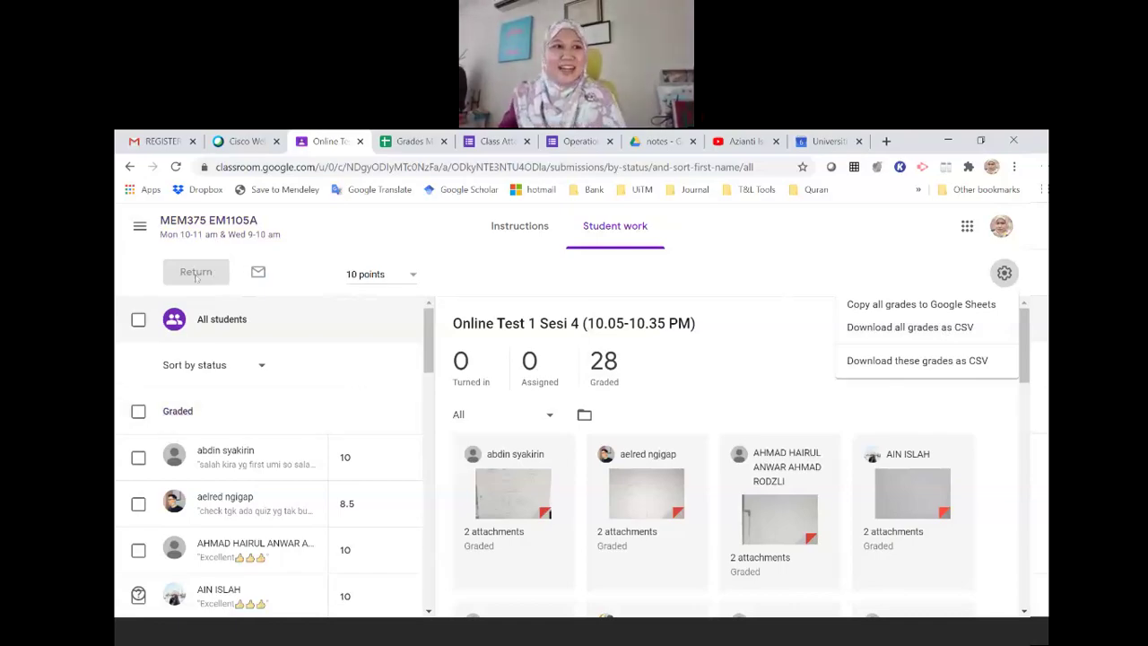
Open the MEM375 EM1105A gradebook and examine the missing, late and draft grades down the student list
click(206, 224)
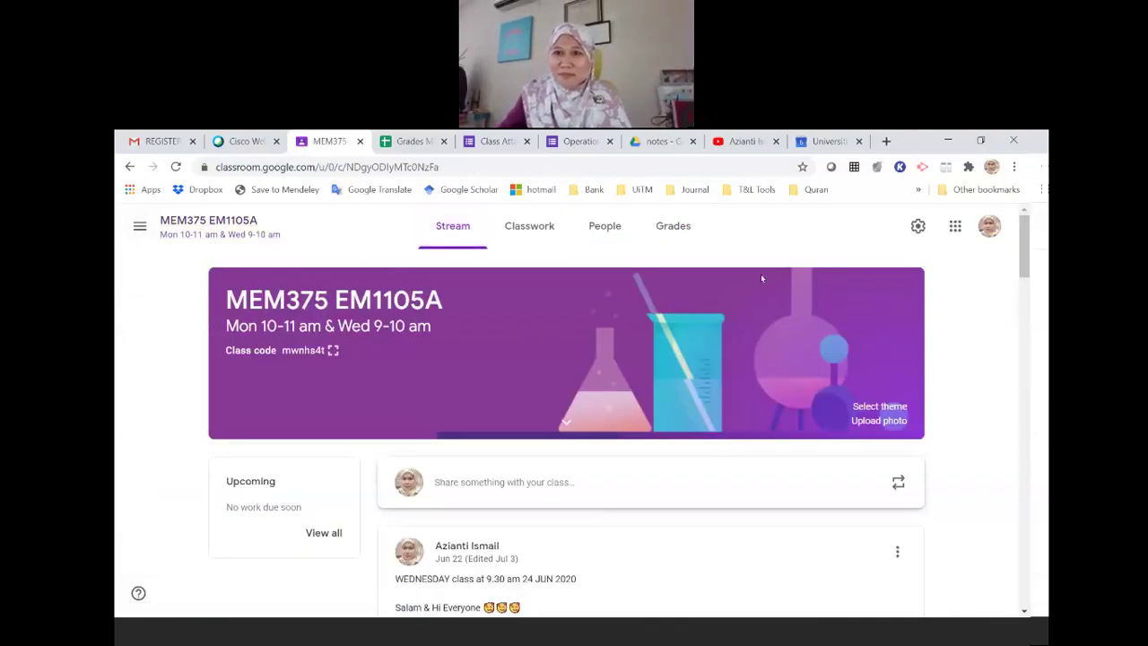
click(685, 239)
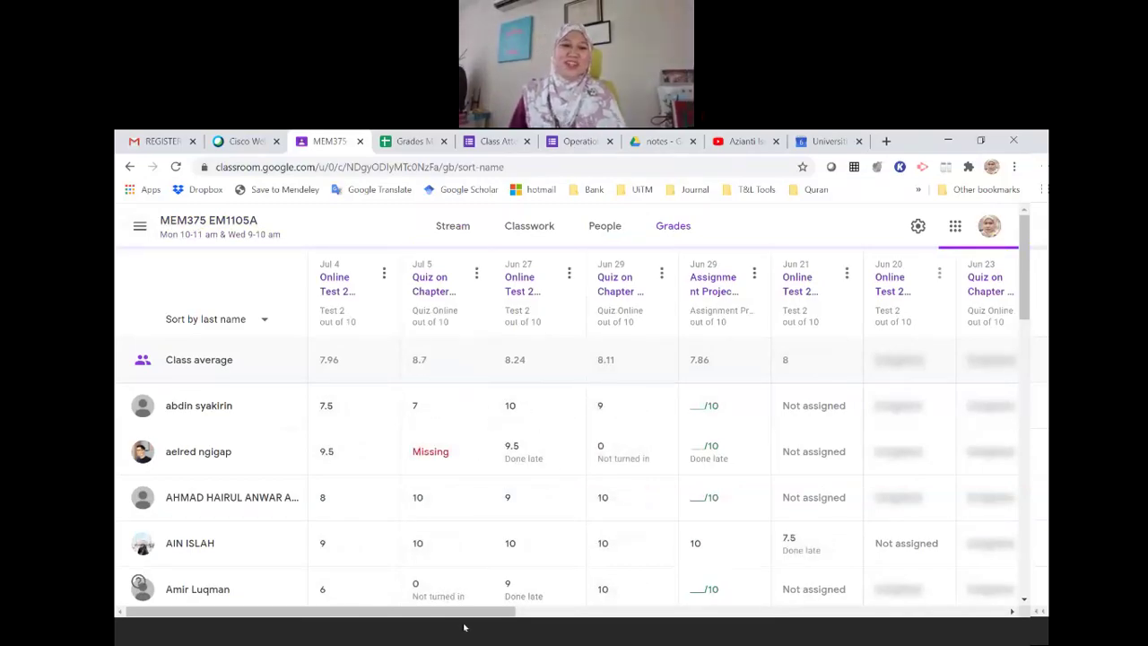
scroll(466, 619, right, 2)
scroll(235, 422, down, 10)
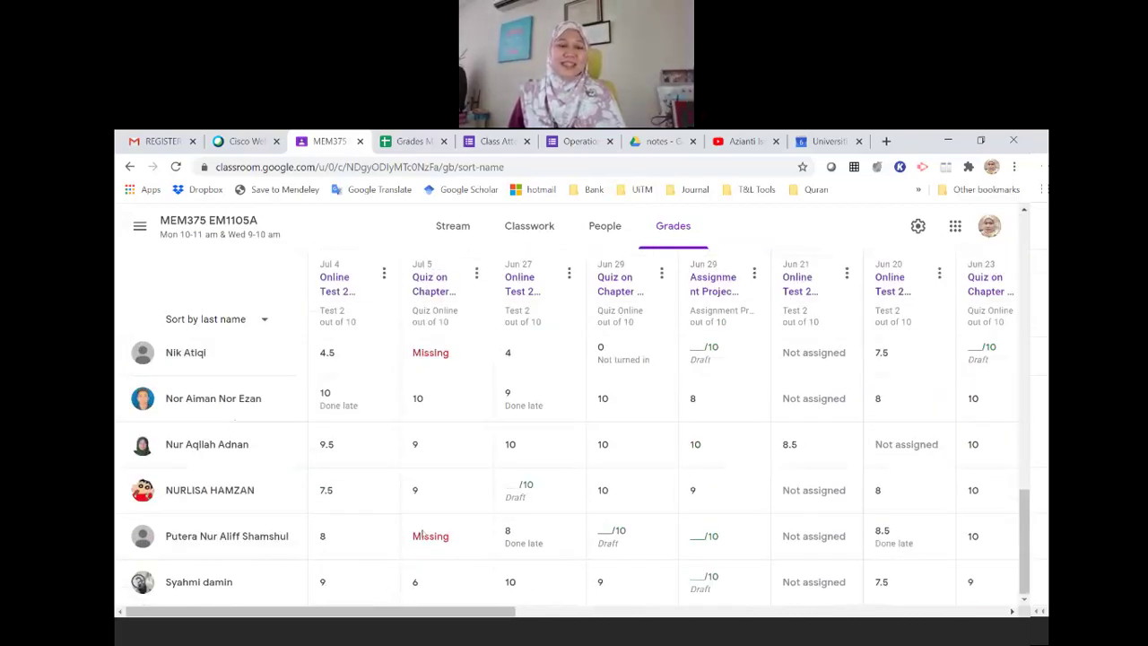
mouse_move(480, 548)
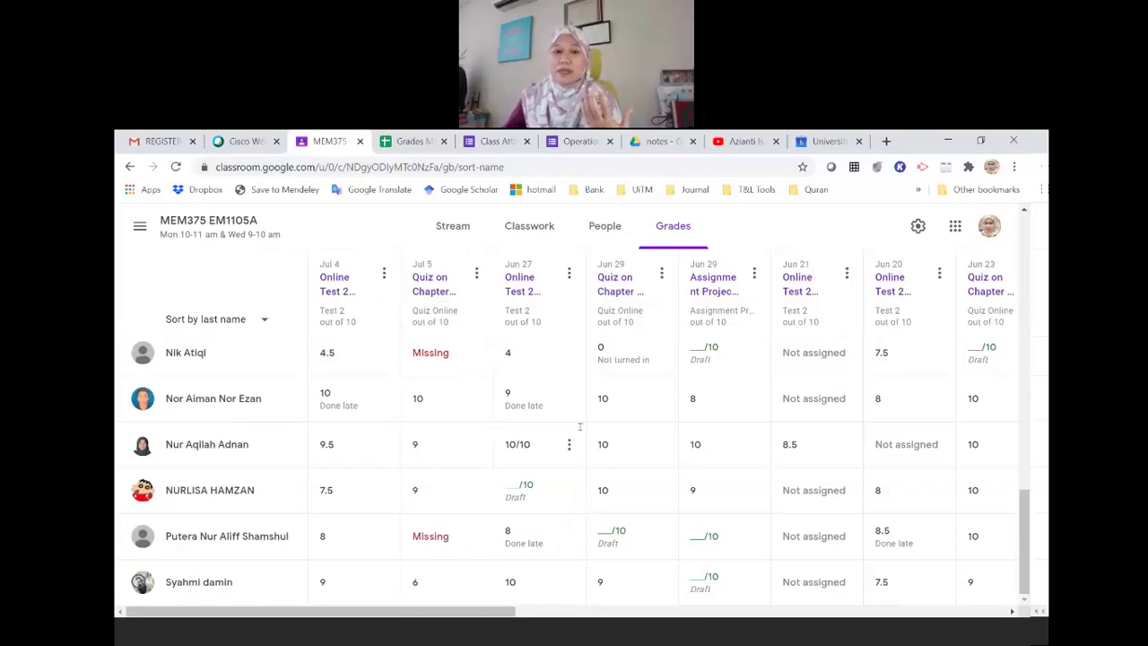
scroll(579, 427, up, 3)
mouse_move(445, 494)
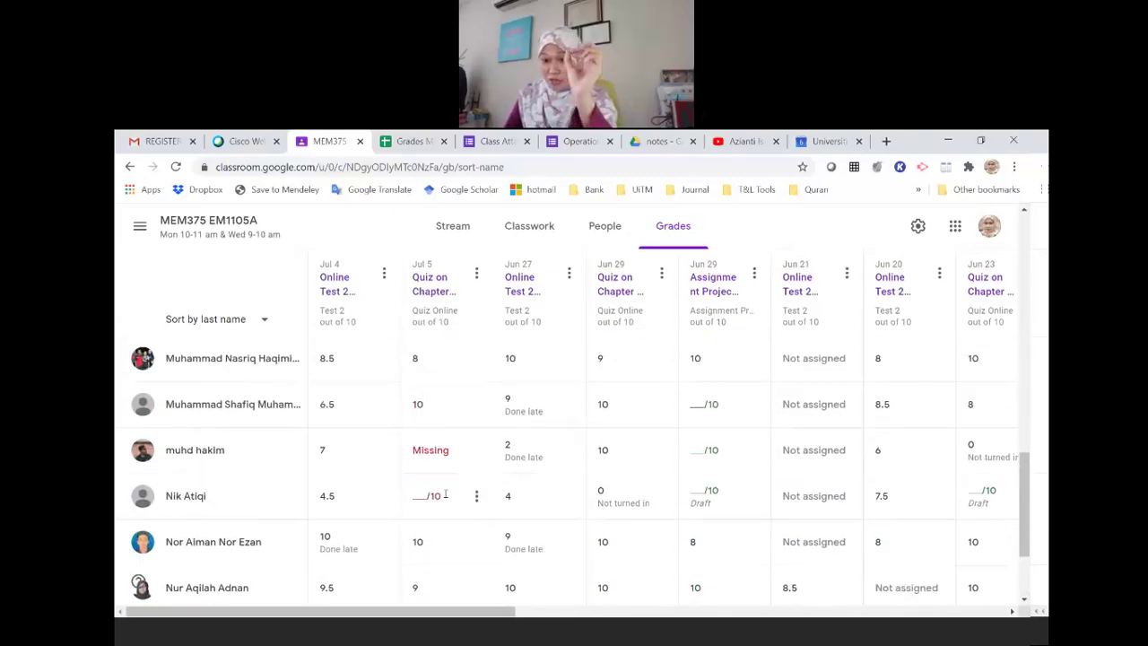
scroll(565, 476, up, 2)
Open a student's late 9/10 submission for the Jun 27 online test from the gradebook and view its submission history
click(568, 476)
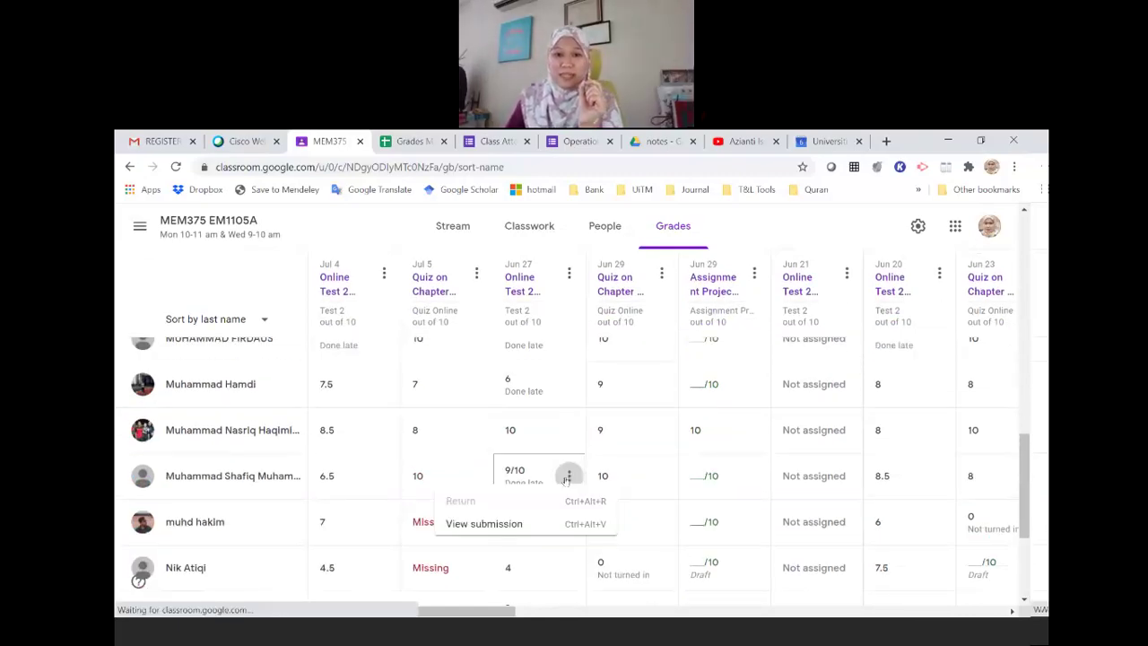
click(462, 530)
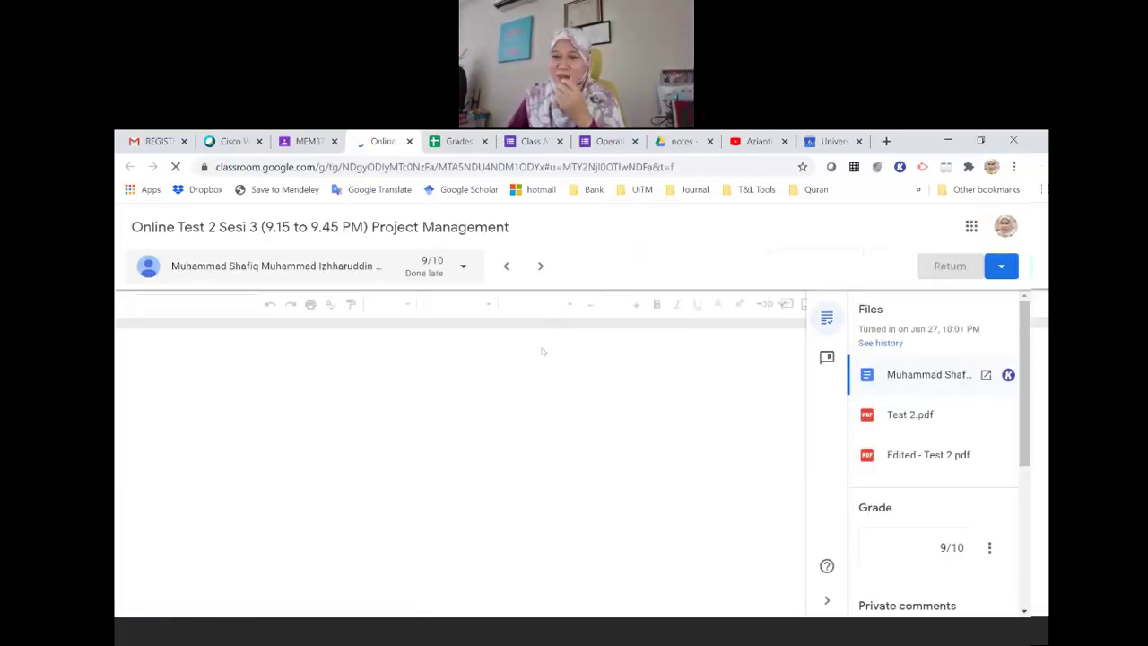
click(877, 343)
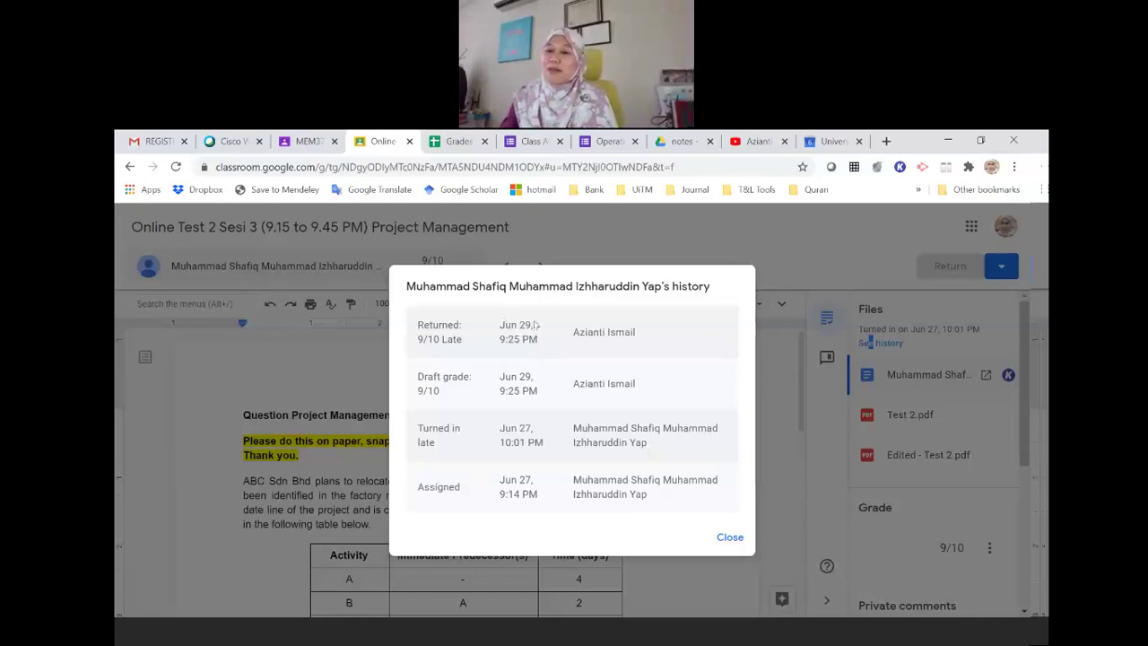
click(747, 538)
Examine the private comments, grade and attached files of the student's Online Test 2 Sesi 3 submission
scroll(958, 444, down, 3)
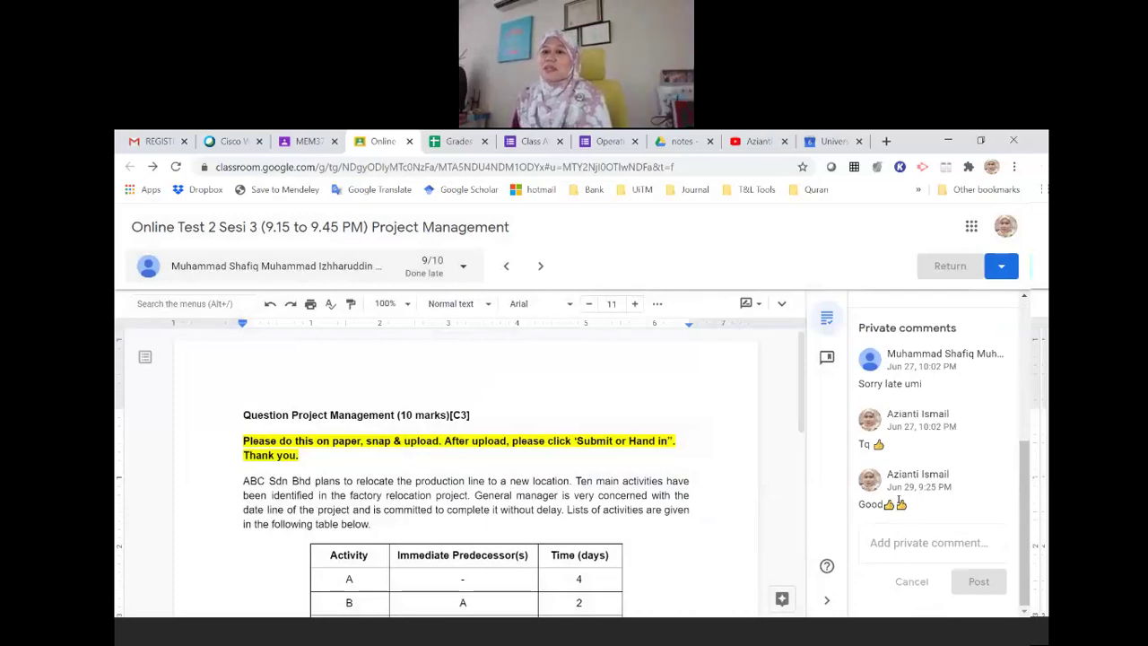
scroll(900, 502, up, 5)
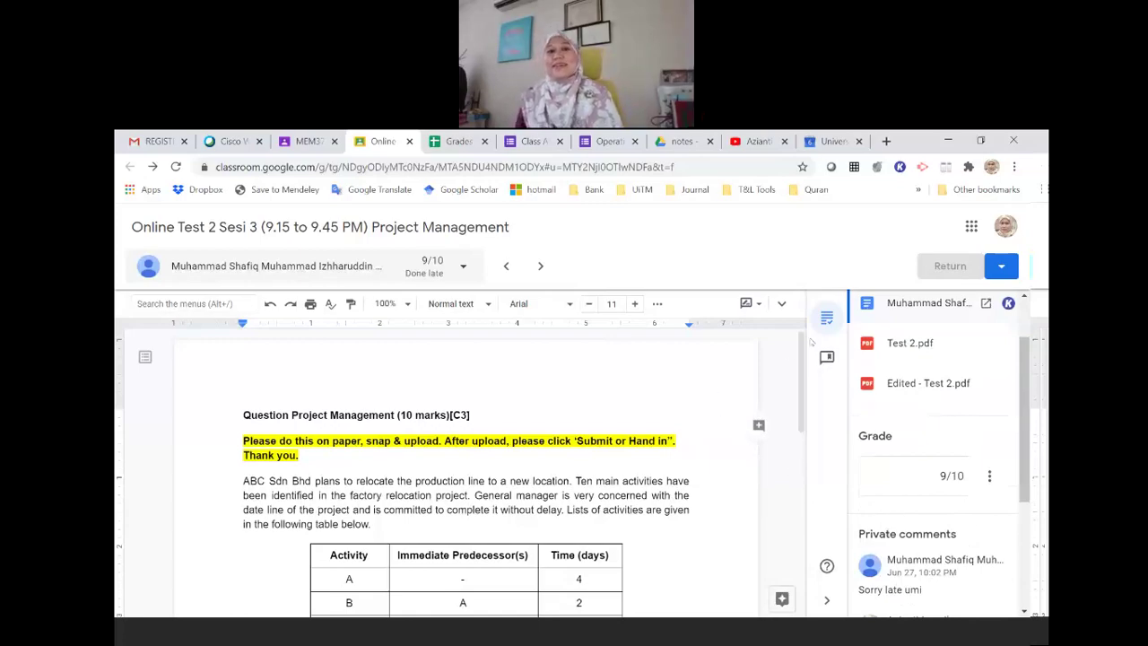
scroll(897, 336, up, 1)
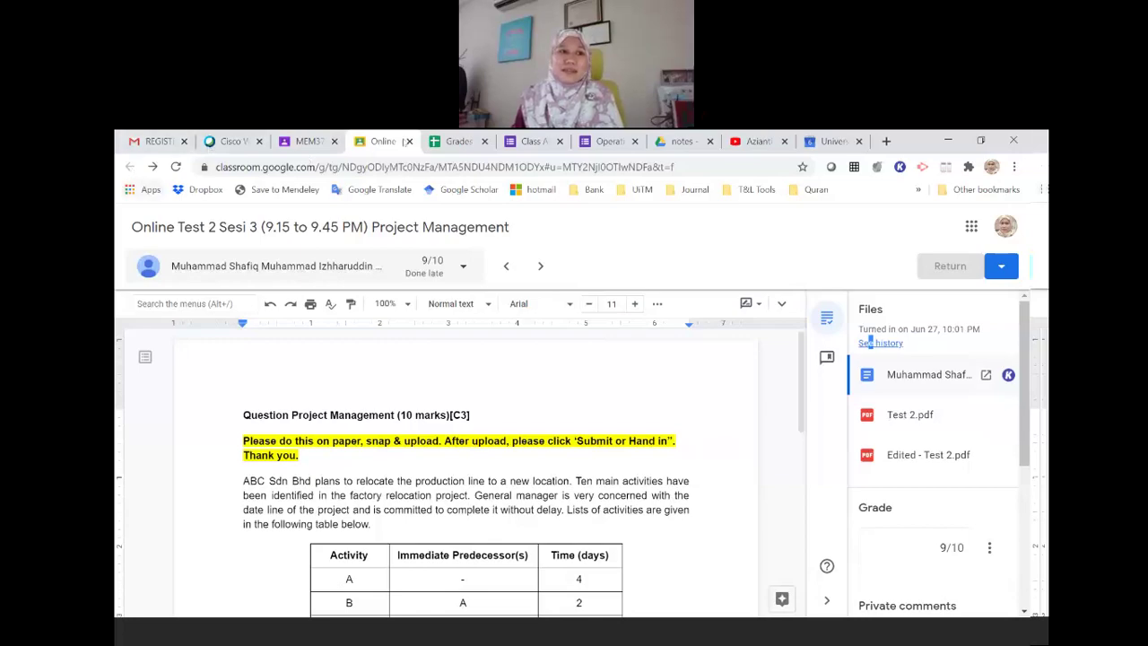
Close the Online Test 2 Sesi 3 submission and open a student's missing Jul 5 Chapter 10 quiz submission from the gradebook
click(305, 141)
click(390, 141)
click(408, 142)
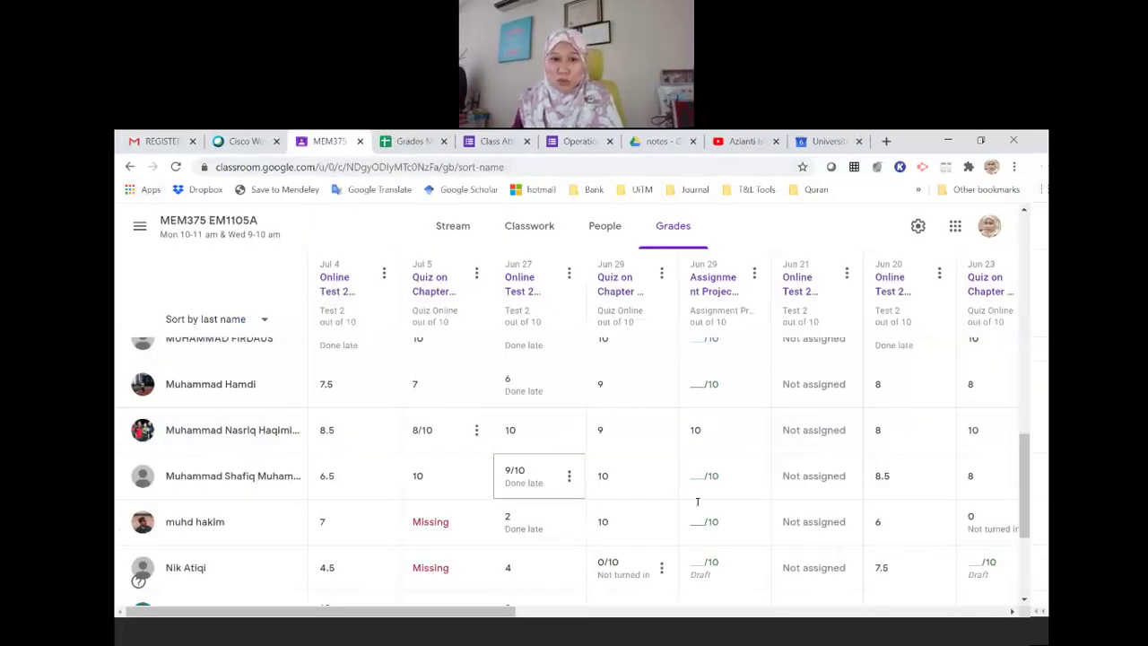
scroll(699, 506, up, 3)
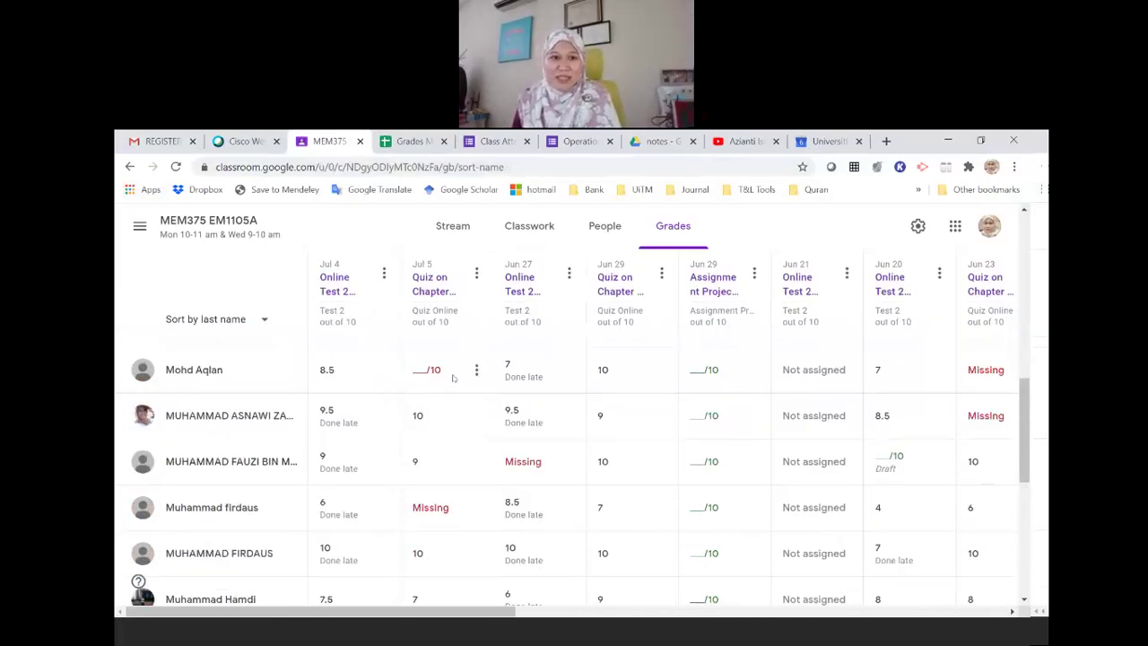
scroll(452, 377, up, 2)
click(475, 443)
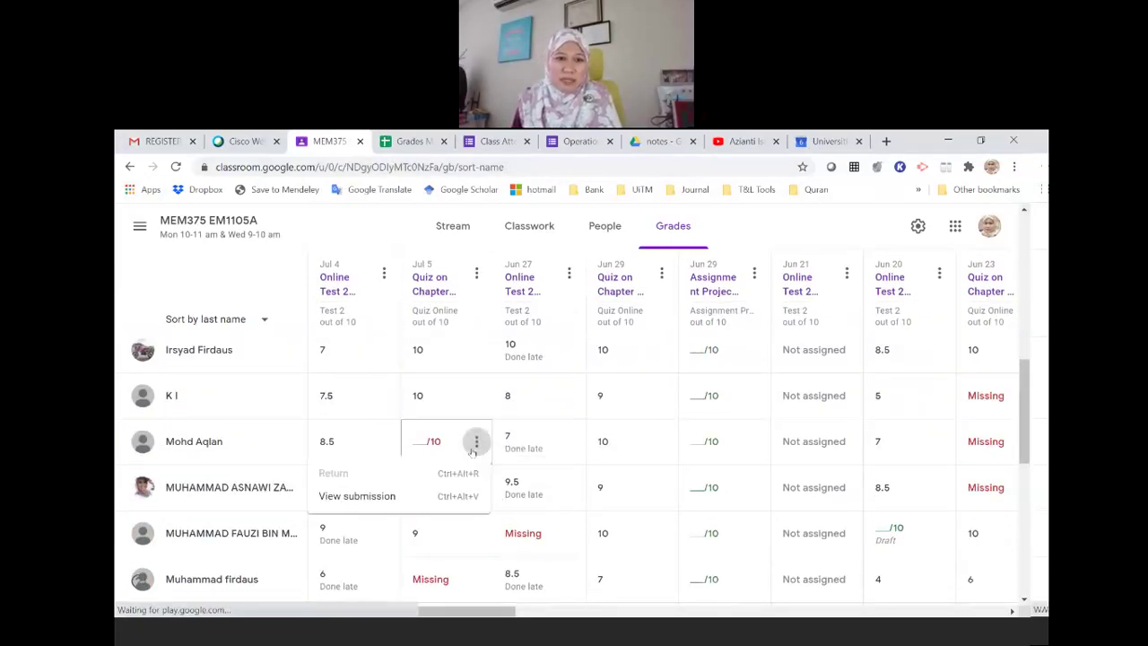
click(375, 499)
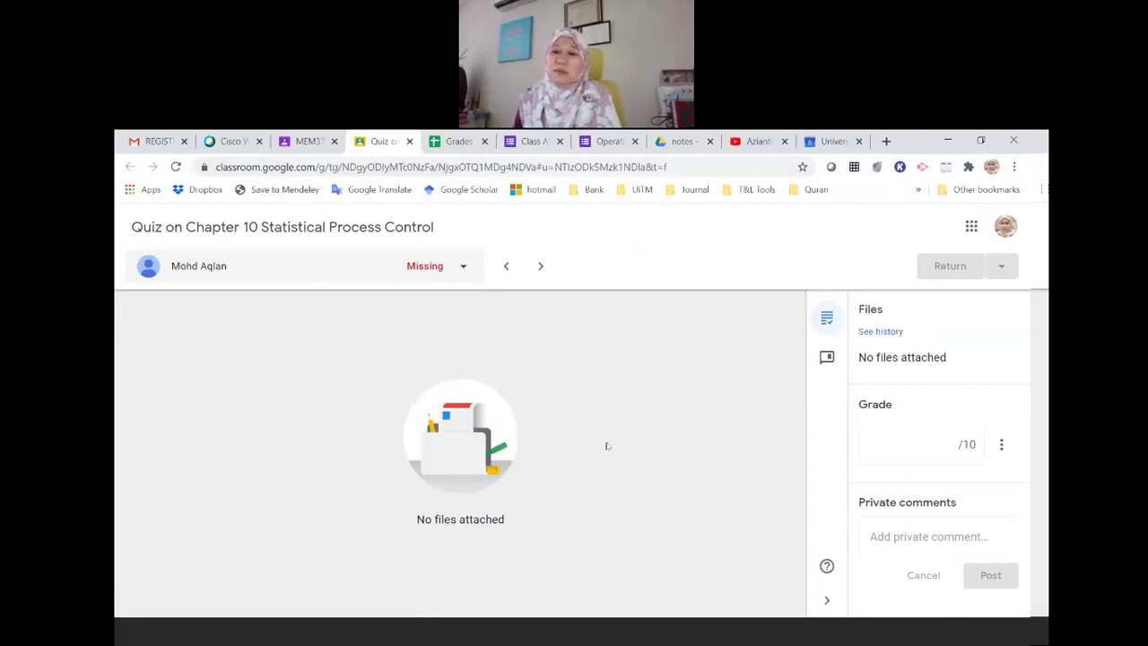
From the gradebook, open a student's late 8.5/10 submission for the Jun 27 test and review its history, grade and private comments
click(287, 146)
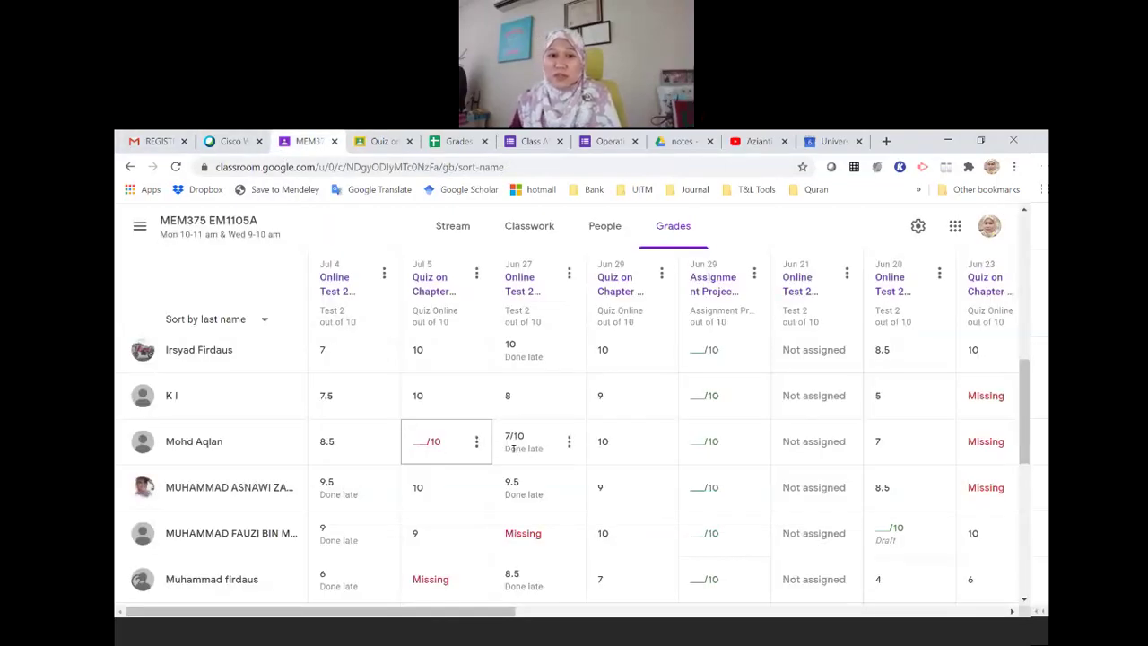
scroll(619, 469, down, 3)
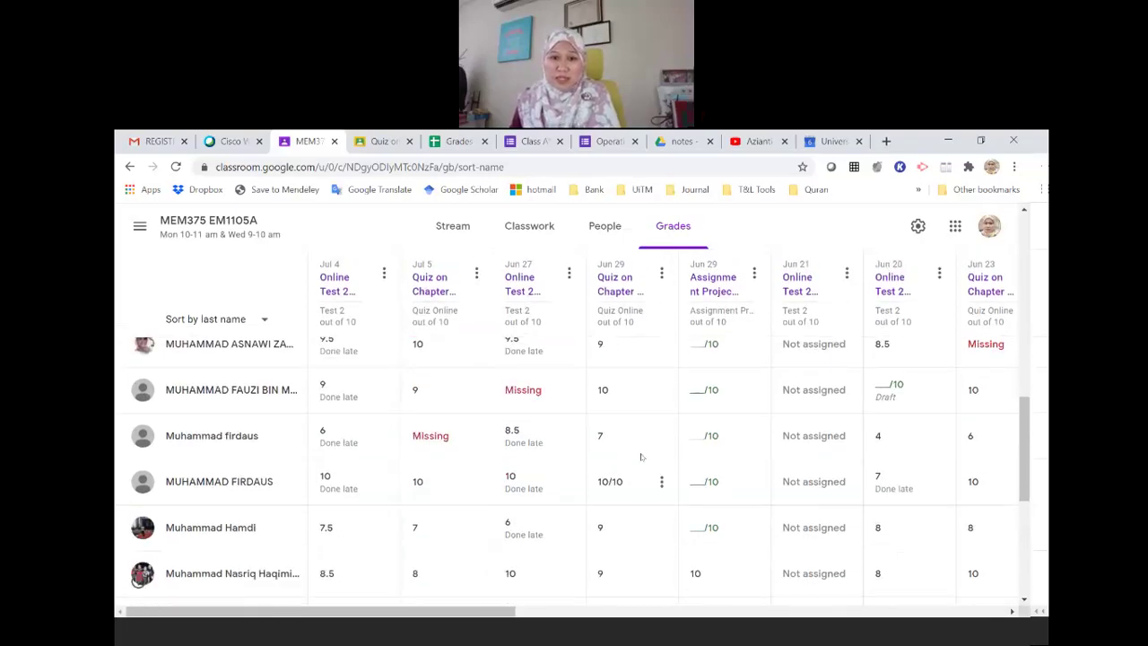
click(569, 436)
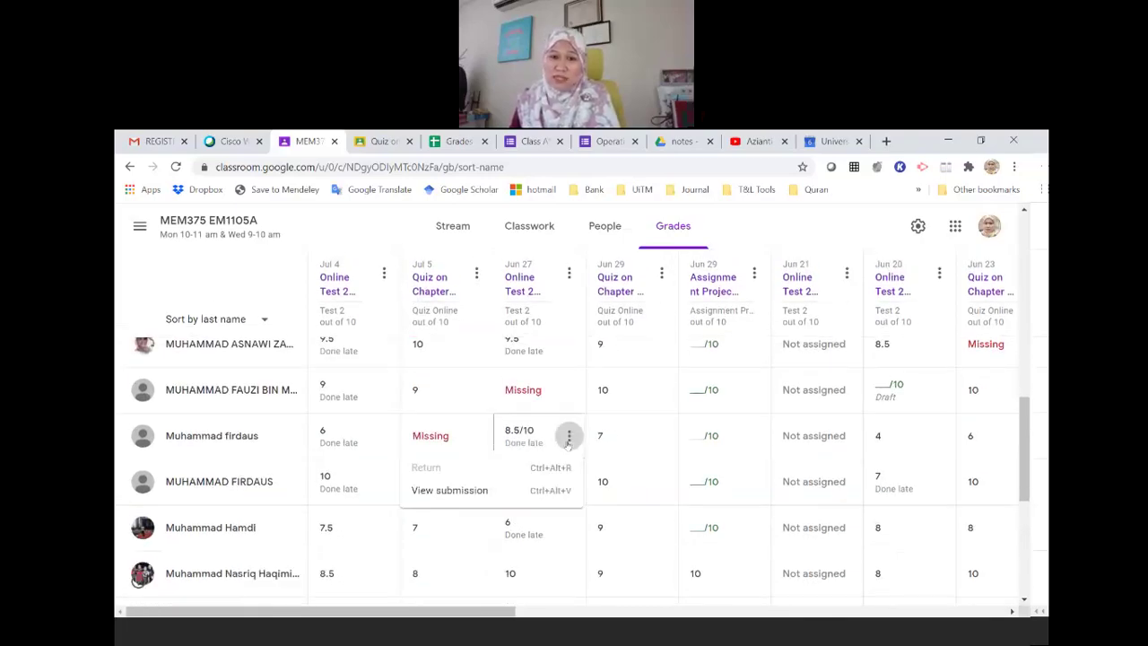
click(478, 499)
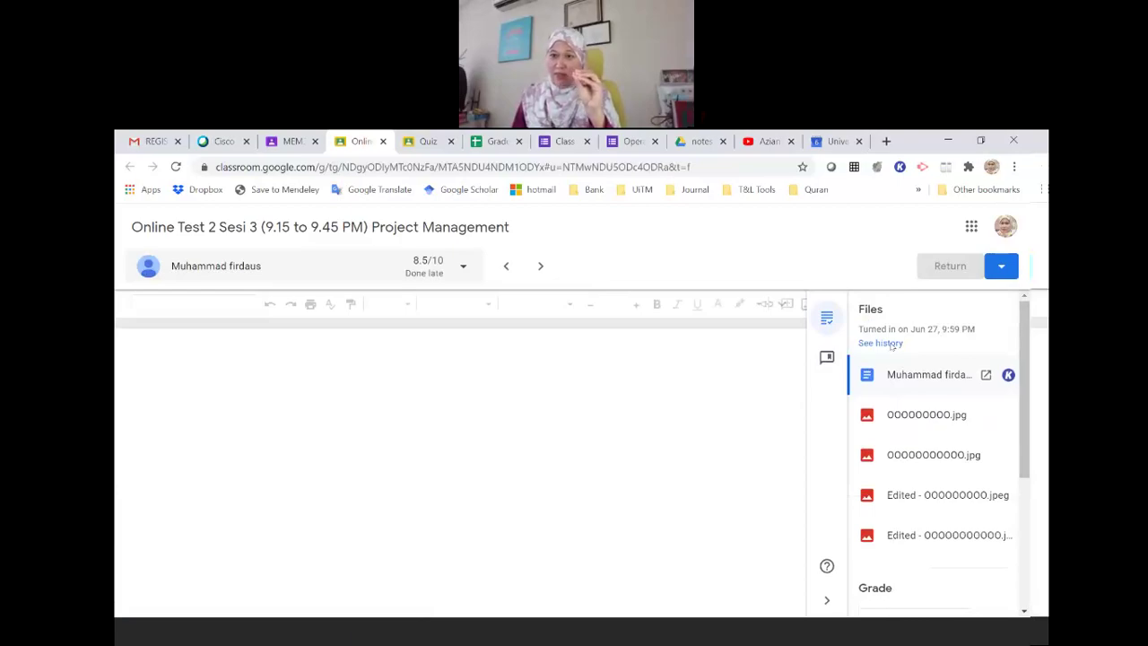
click(890, 344)
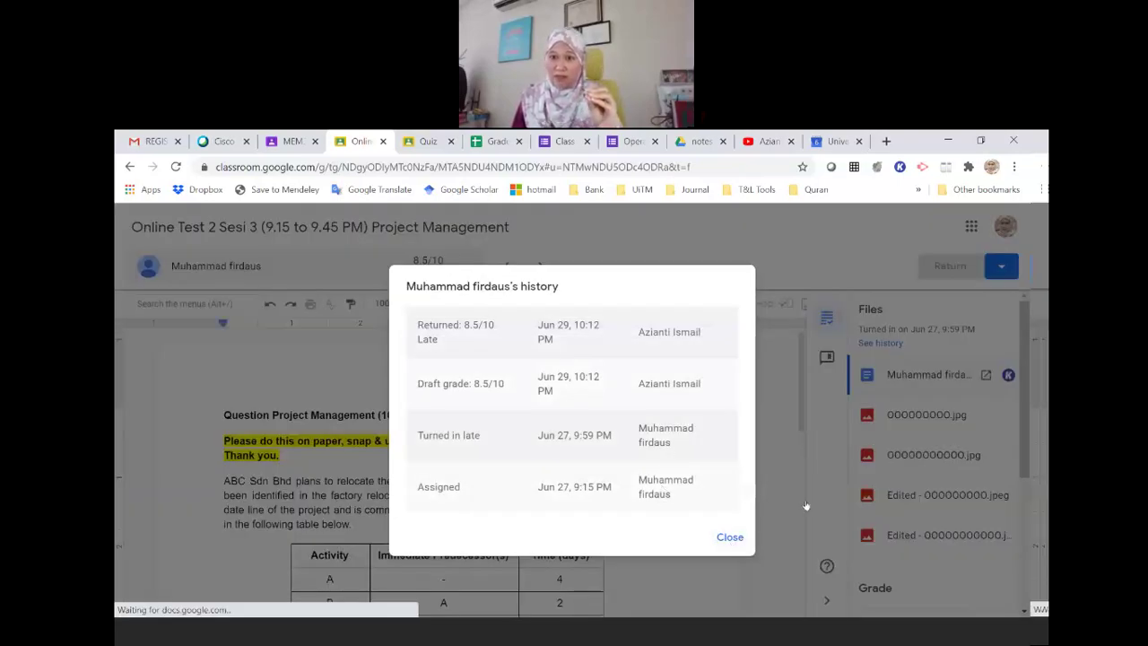
click(921, 462)
scroll(914, 476, down, 3)
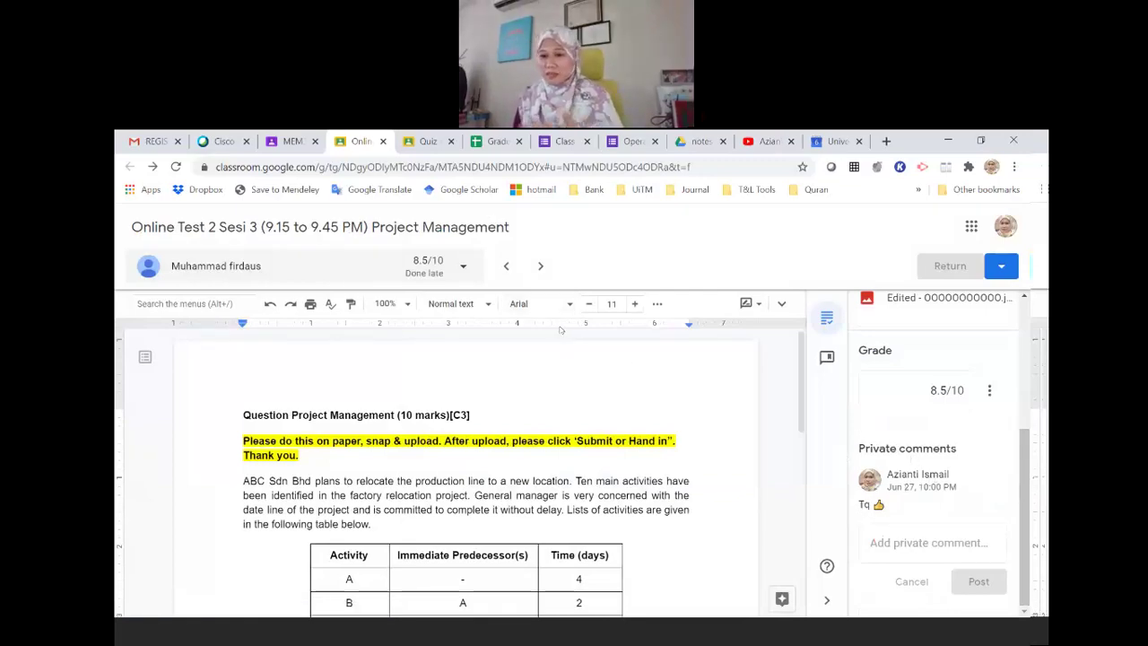
Return to the MEM375 EM1105A gradebook and examine the grades of students higher up the list
click(292, 141)
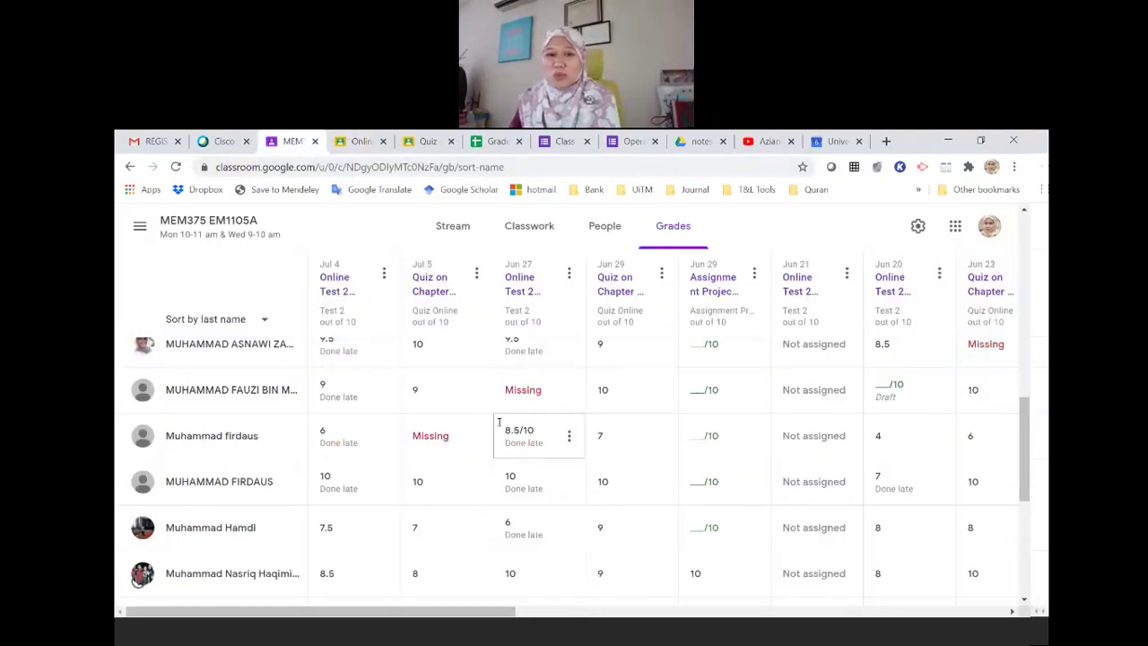
scroll(499, 421, up, 3)
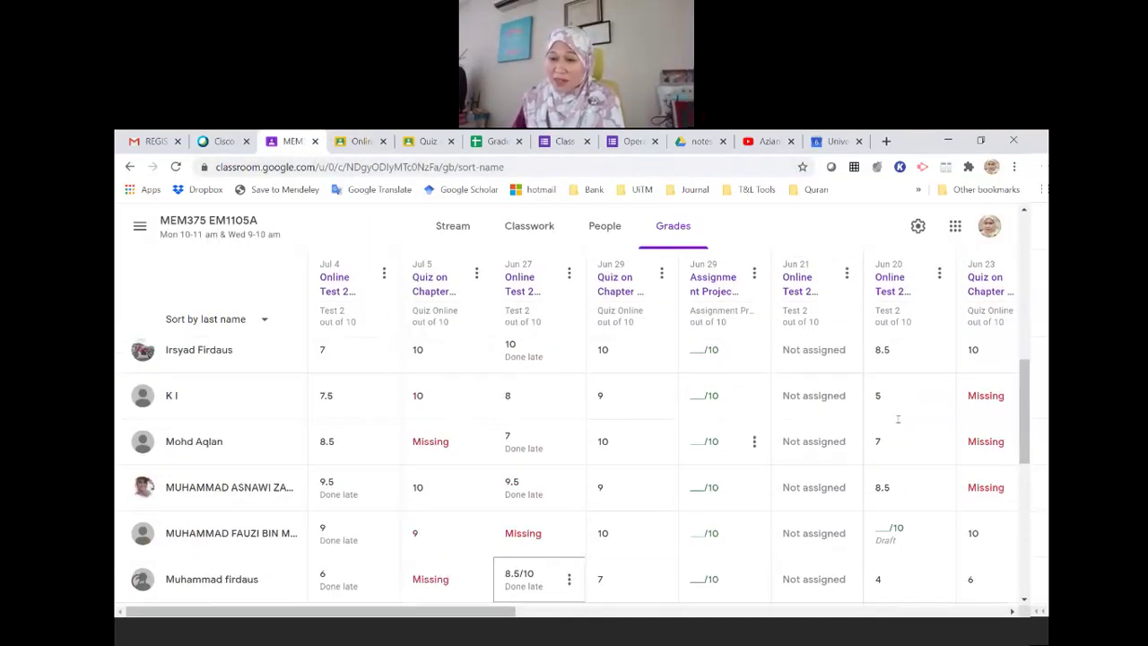
scroll(499, 421, up, 3)
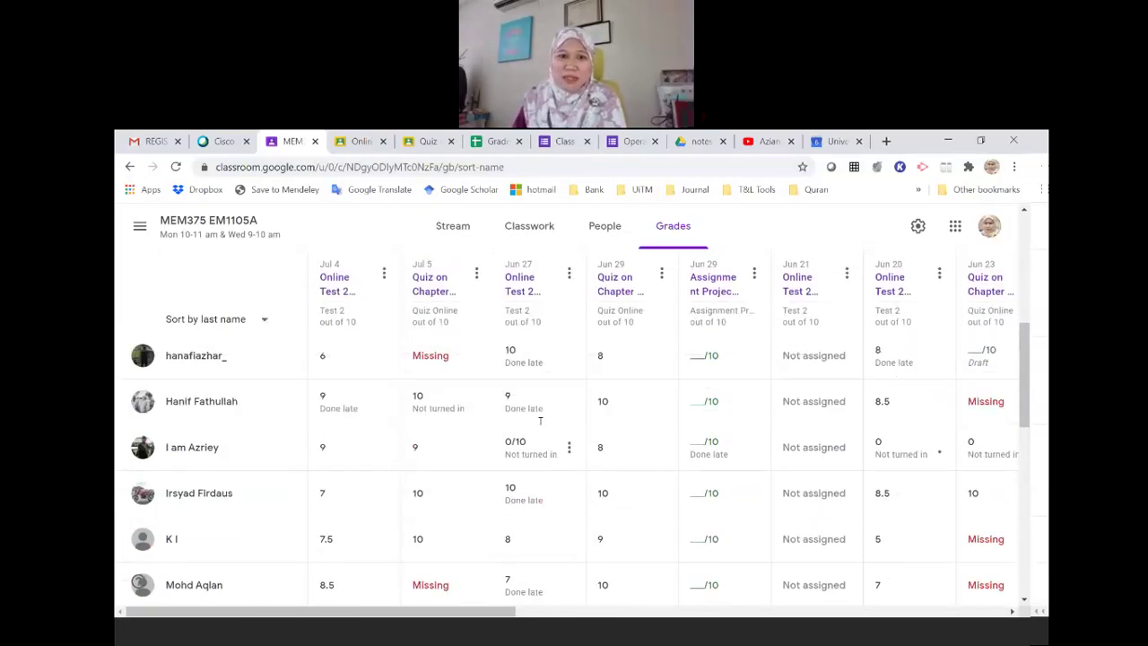
scroll(518, 441, up, 3)
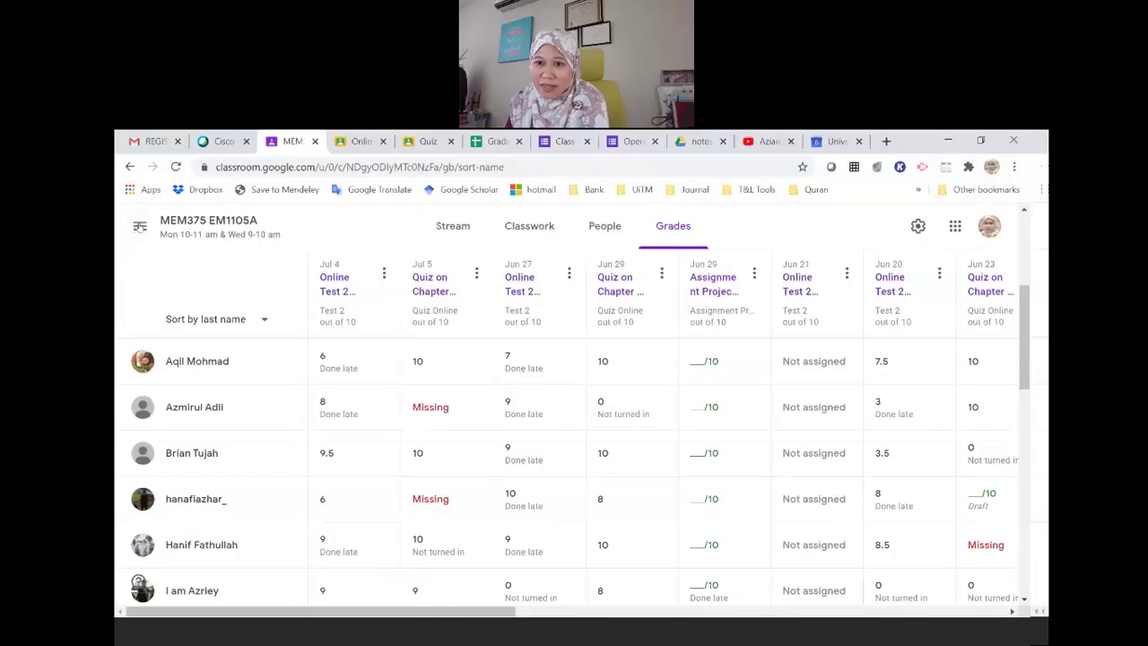
Go to the Classes home page and look through the teaching and enrolled classes in the main navigation
click(139, 228)
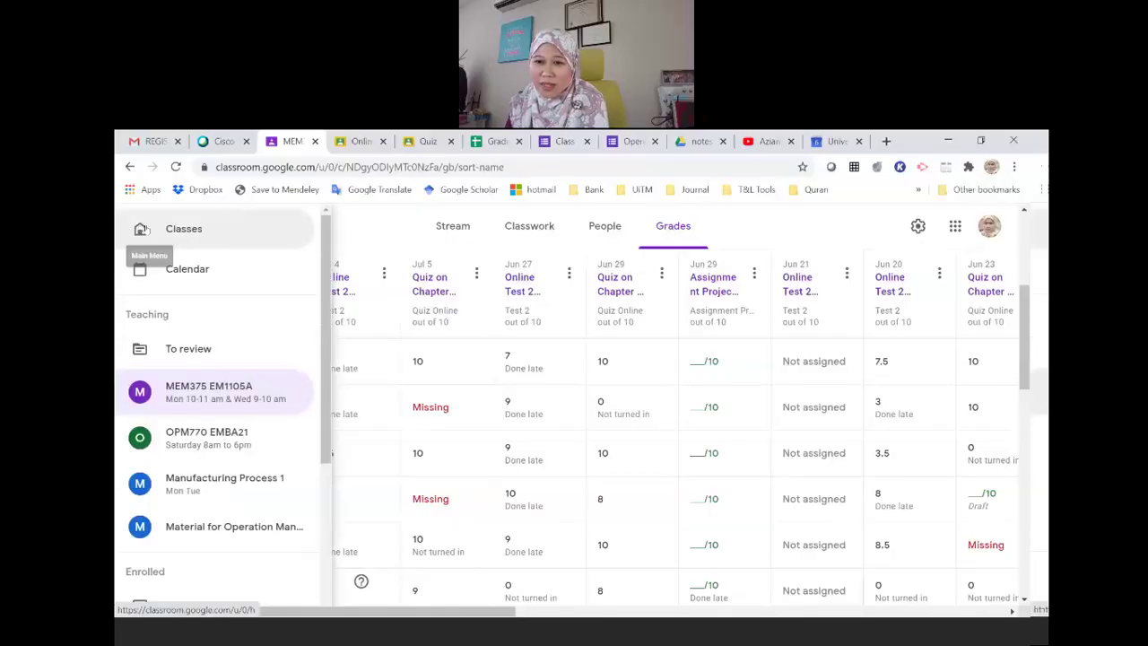
click(184, 240)
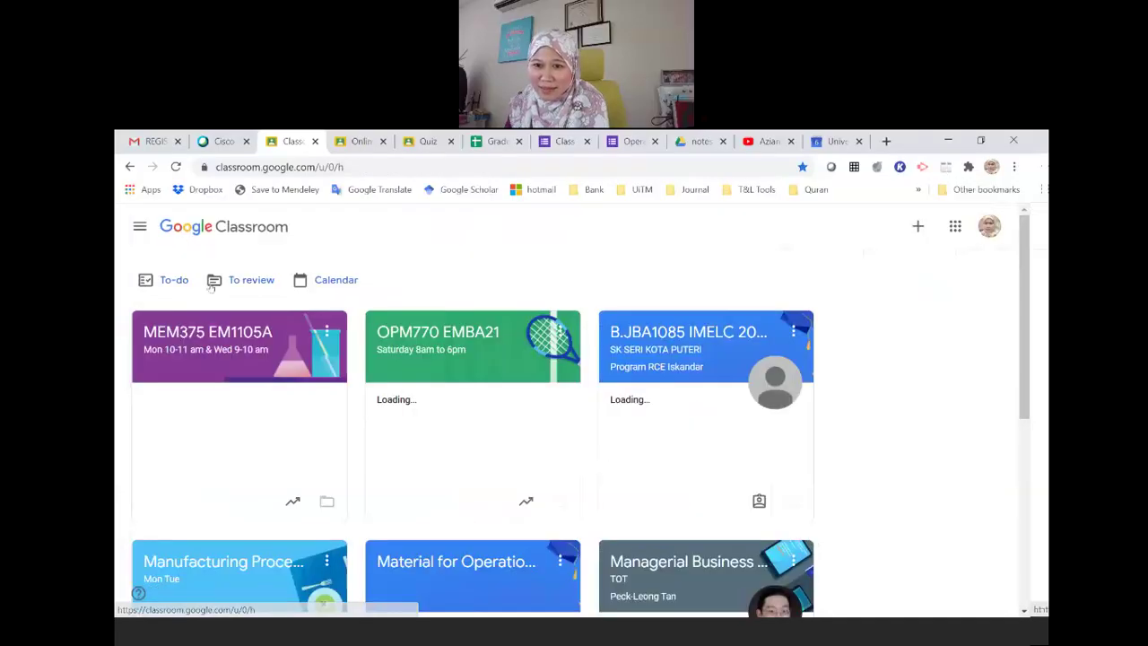
click(143, 232)
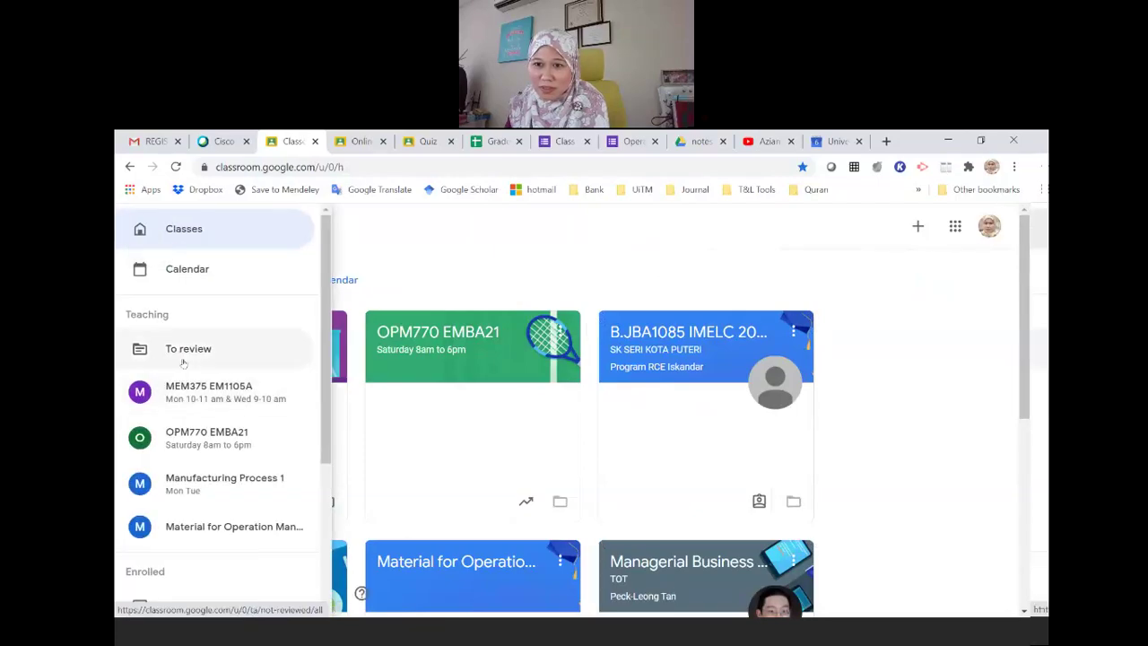
scroll(184, 381, down, 3)
scroll(180, 458, down, 3)
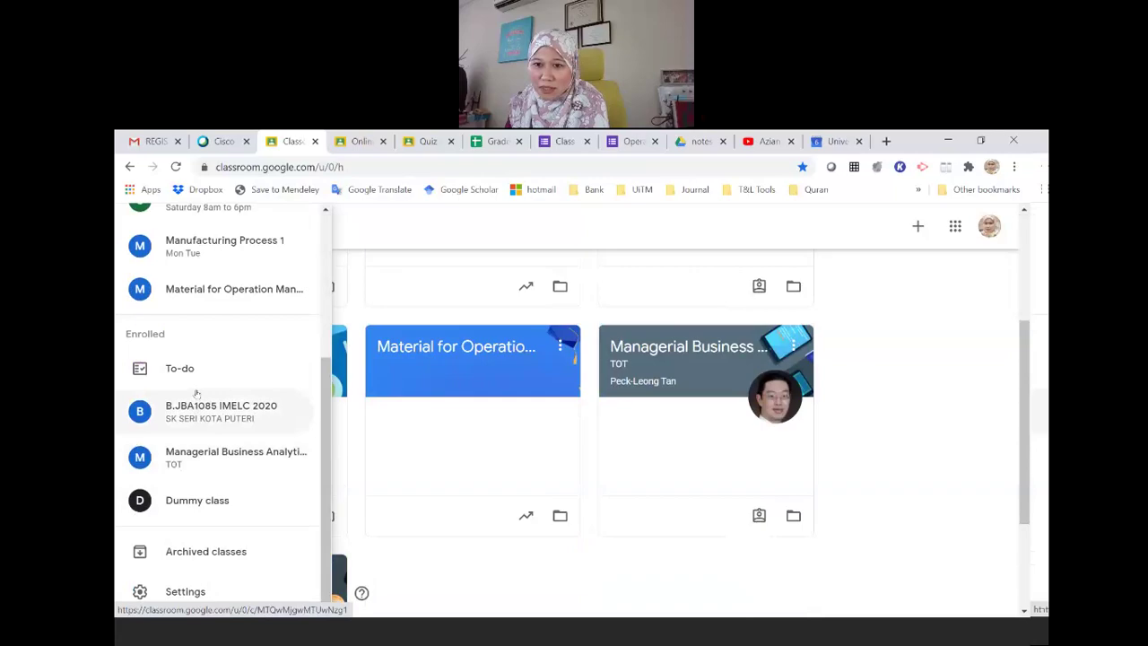
scroll(200, 364, up, 1)
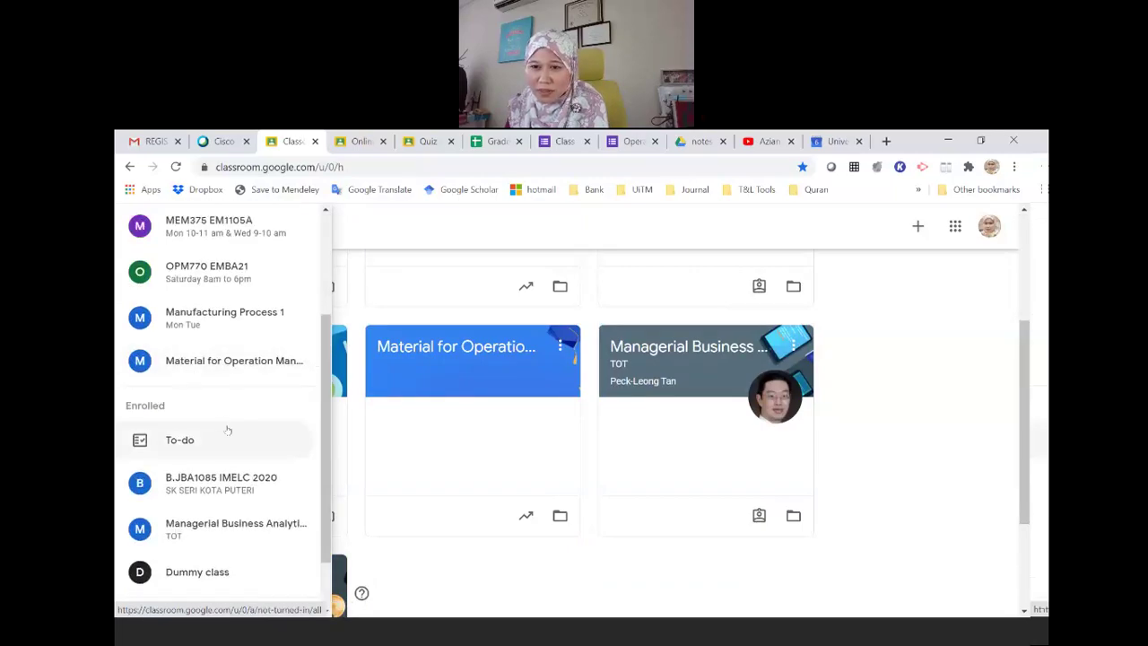
scroll(199, 368, up, 3)
Open the To review page and check the turned-in, assigned and graded counts of the work in progress
click(208, 350)
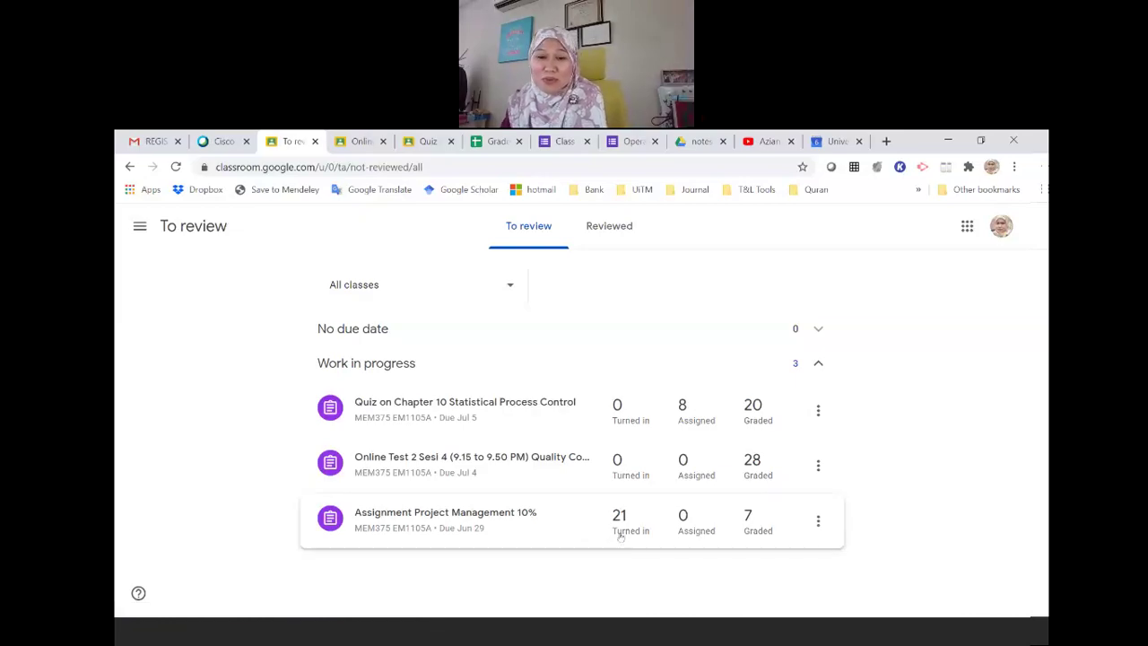
click(140, 228)
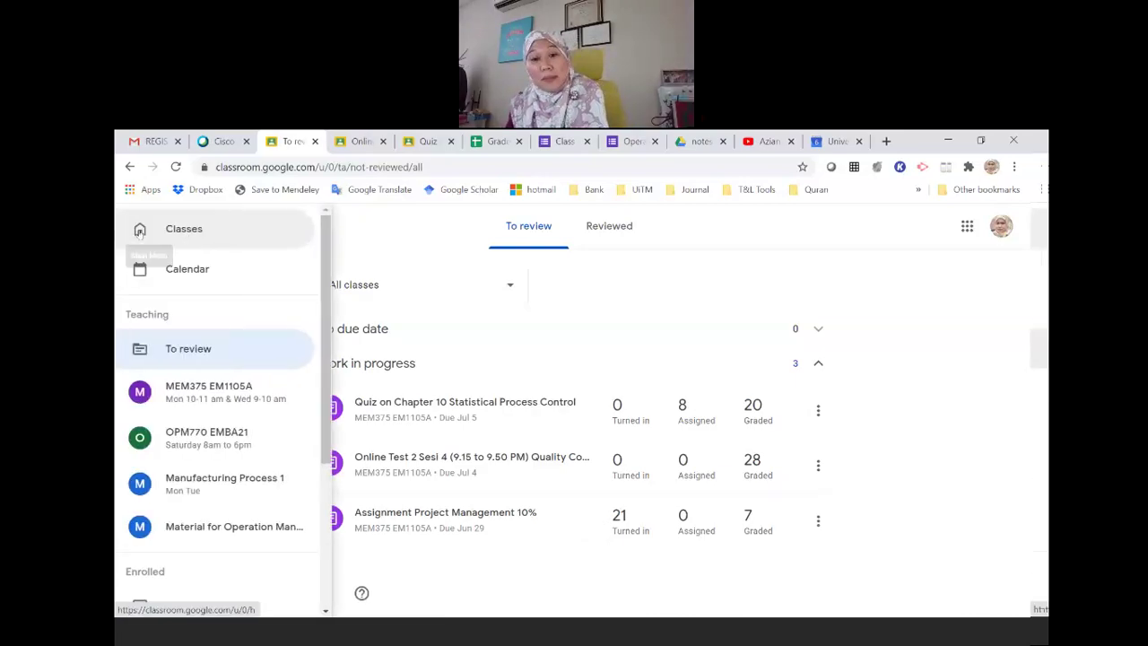
click(201, 352)
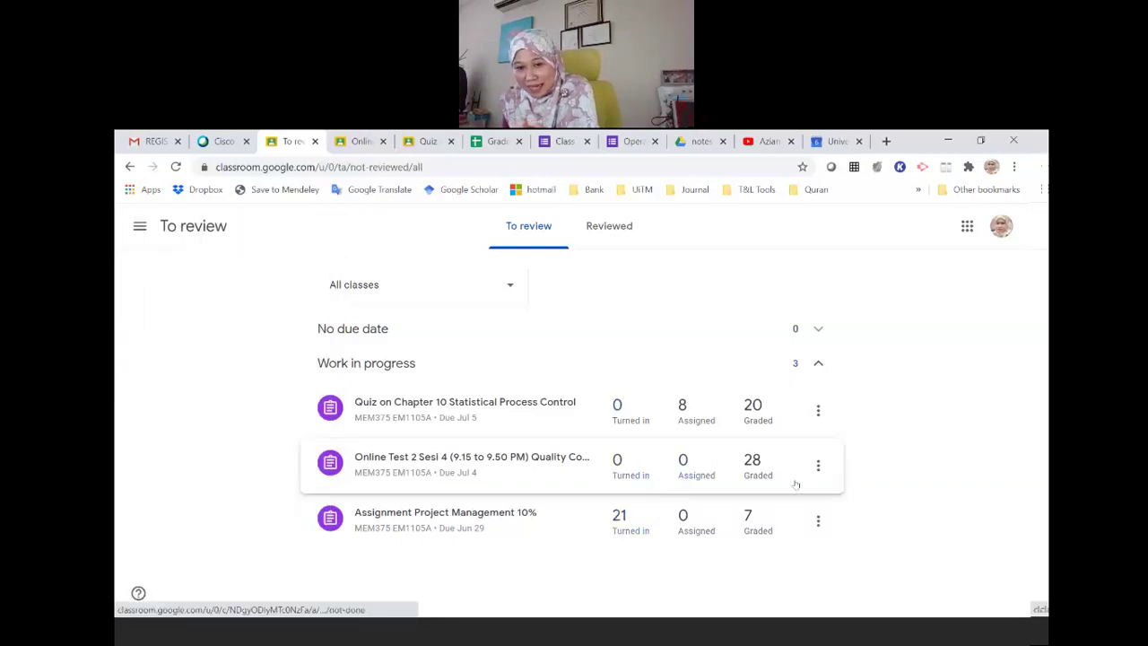
Show the reviewed assignments and examine their turned-in, assigned and graded counts from Jun 29 back to Apr 22
click(607, 226)
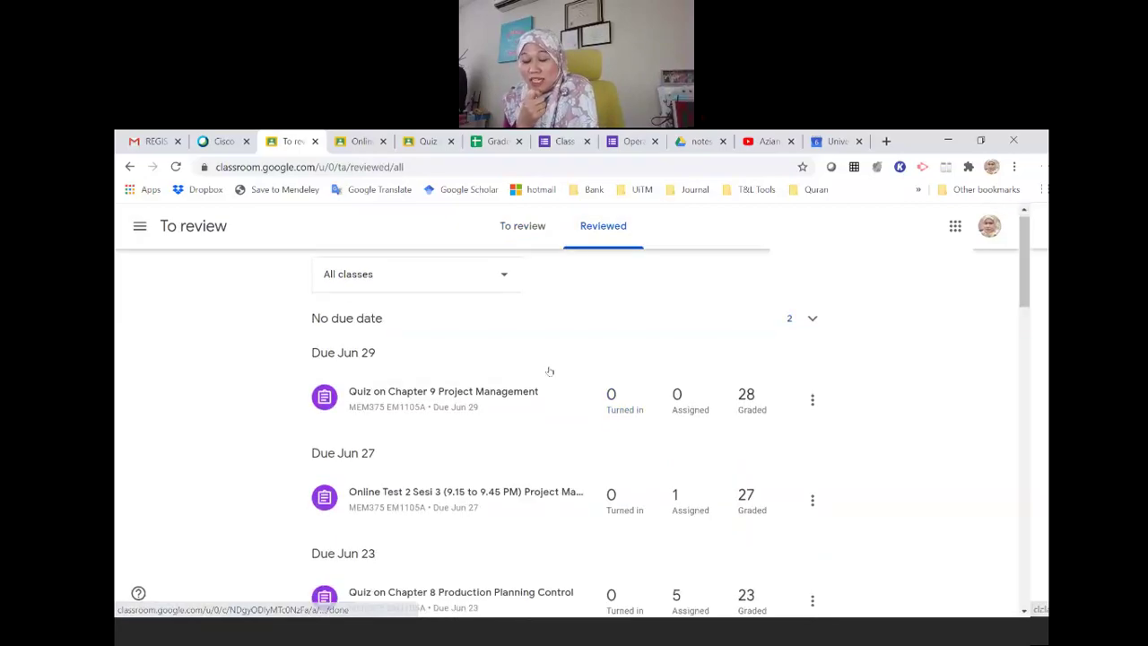
scroll(549, 369, down, 2)
scroll(468, 431, down, 15)
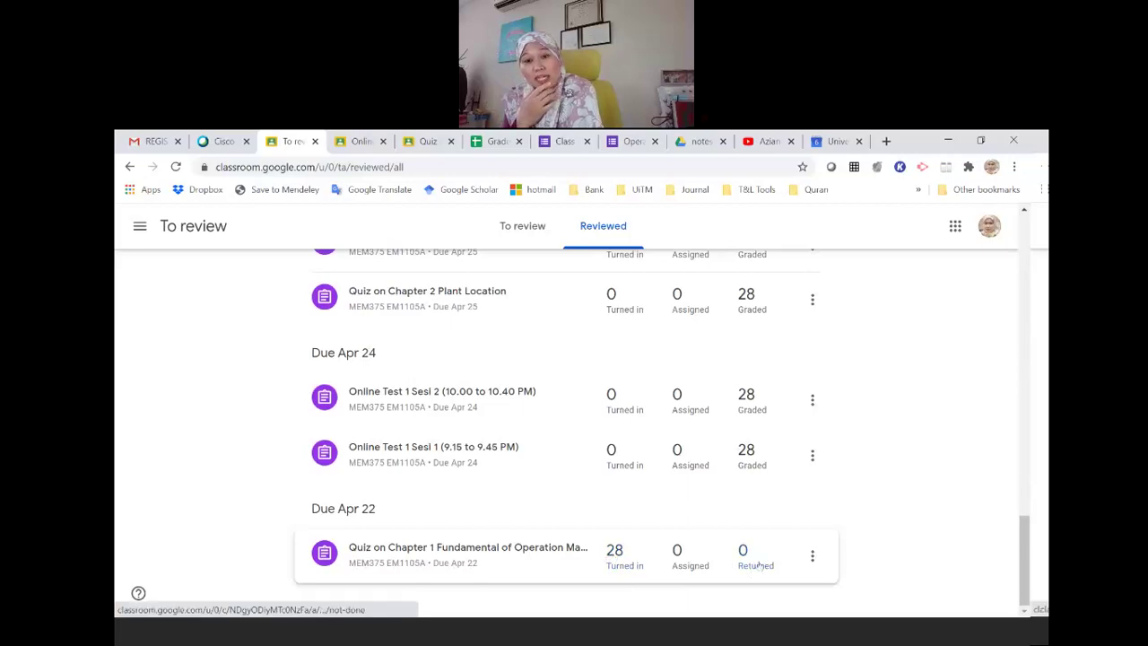
scroll(767, 554, up, 1)
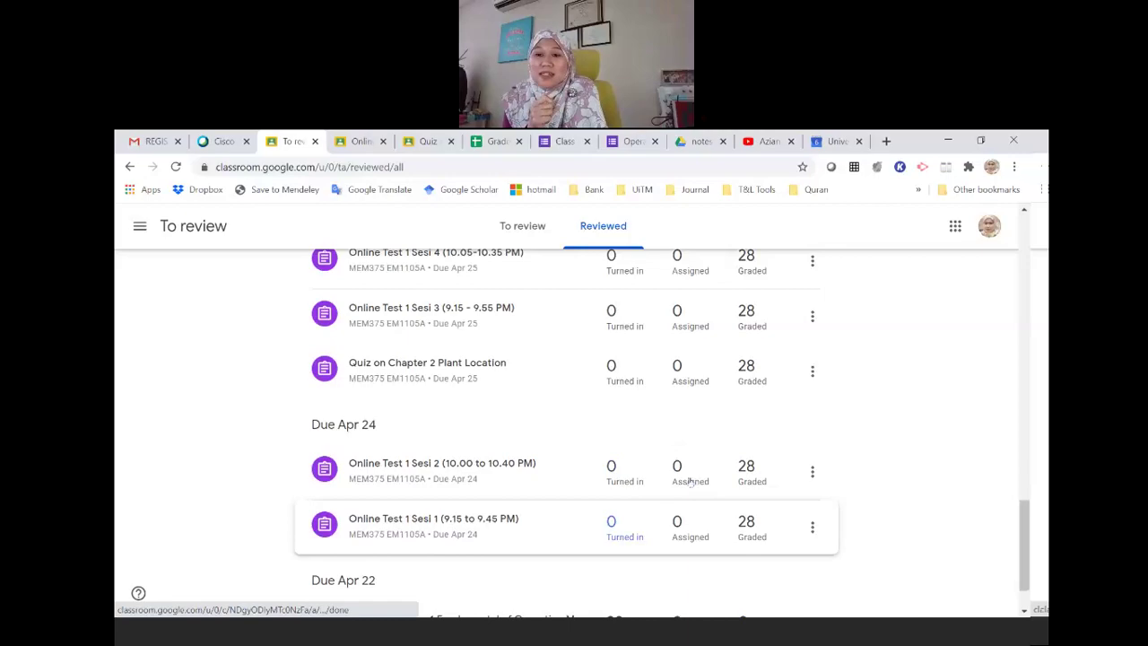
scroll(769, 506, up, 10)
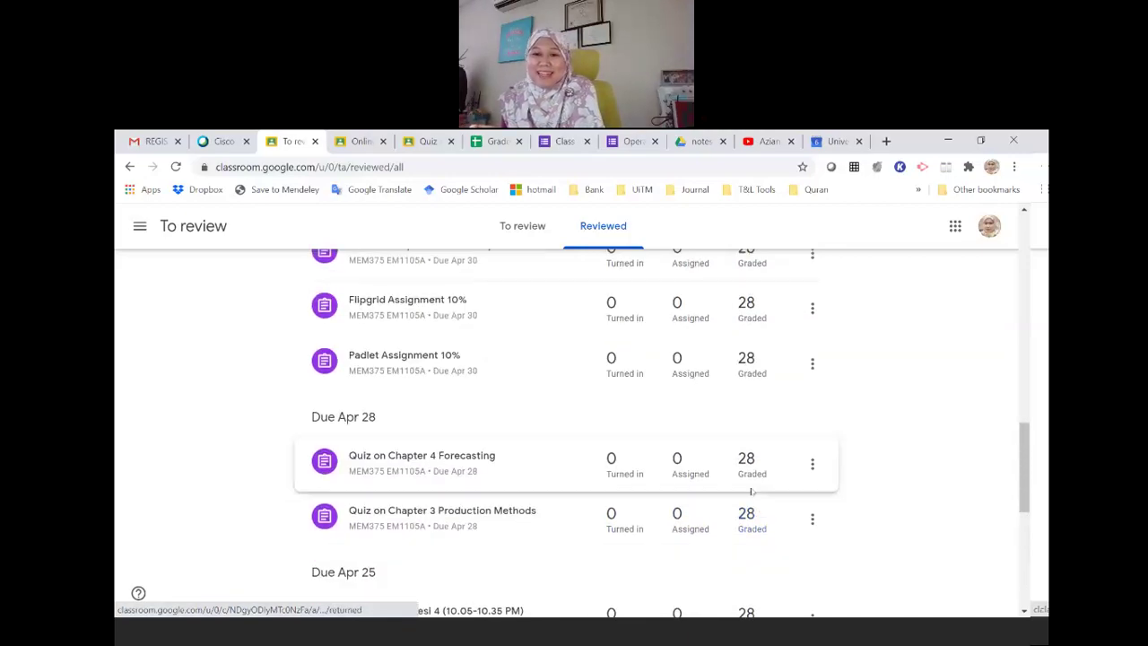
scroll(717, 484, down, 3)
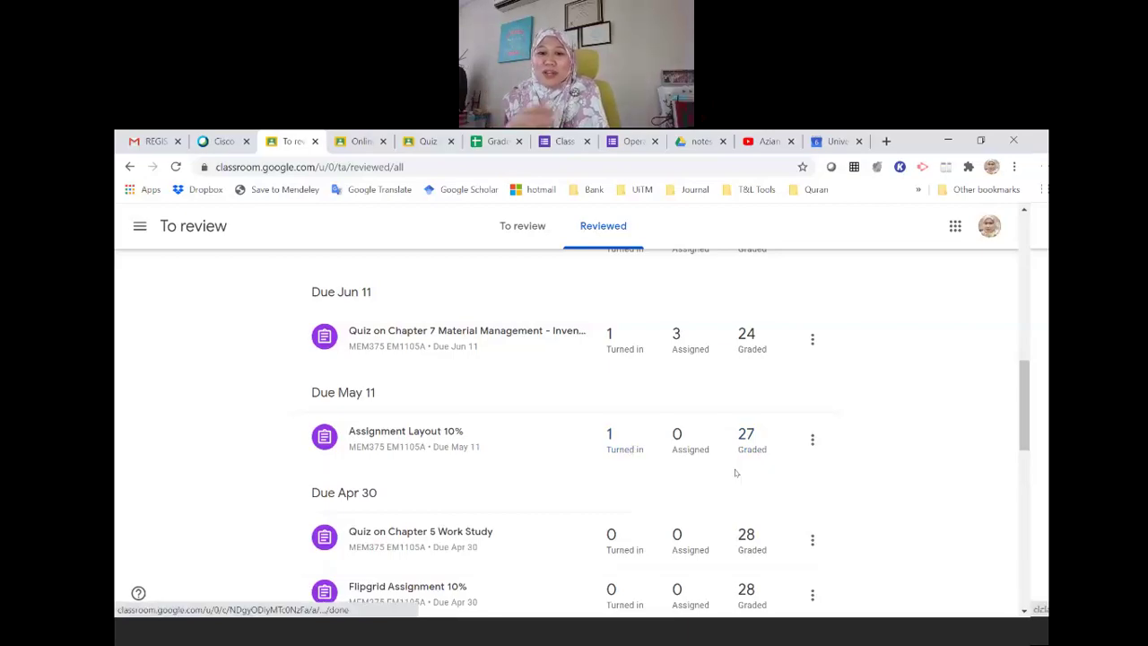
scroll(803, 484, up, 7)
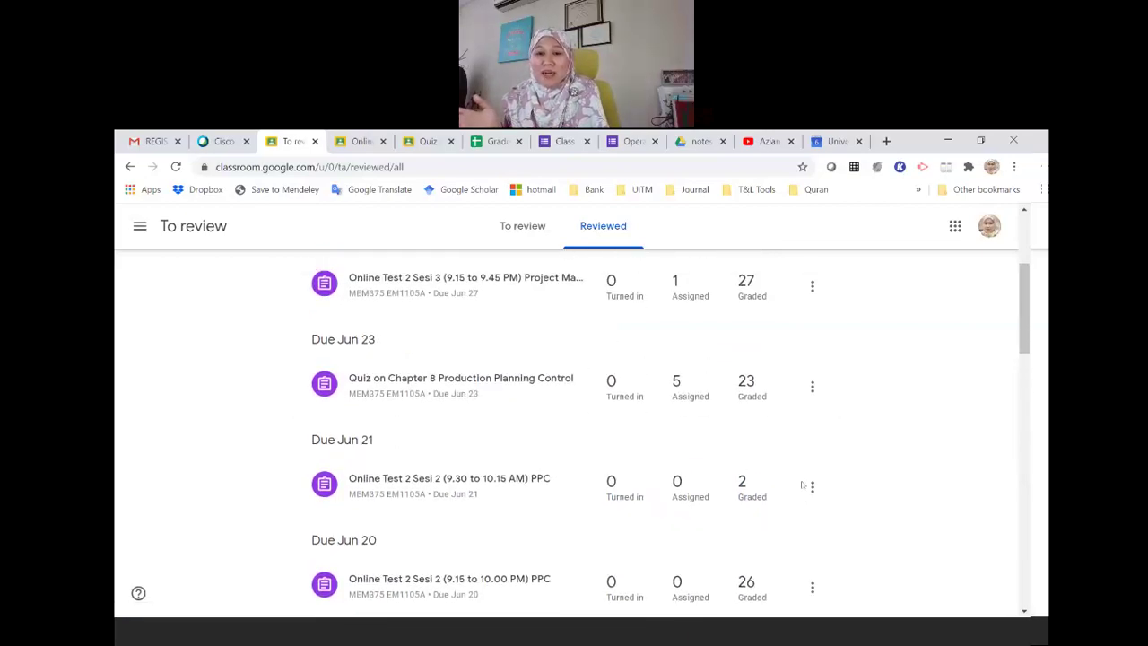
scroll(803, 485, up, 3)
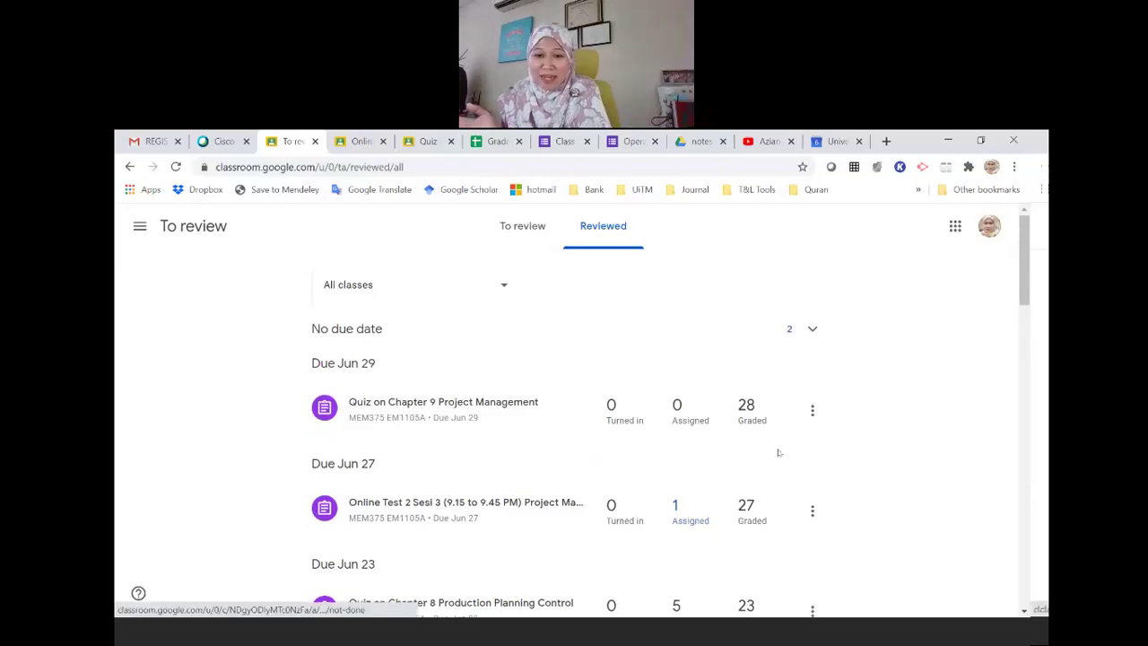
Switch back to the assignments still to review across all classes
click(522, 226)
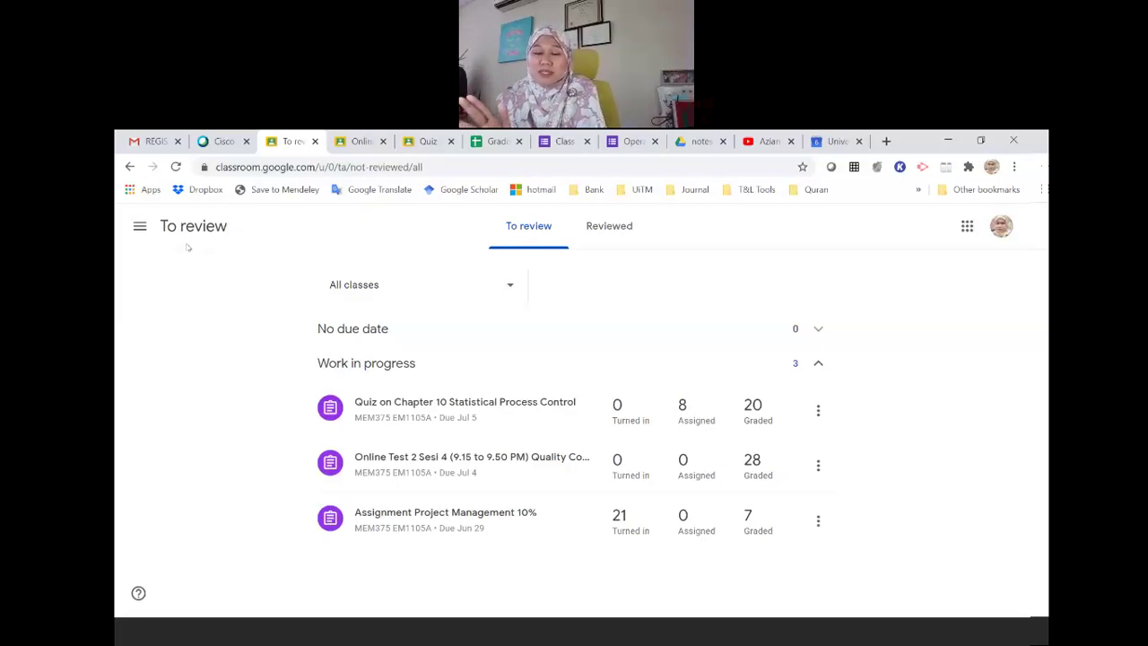
click(140, 227)
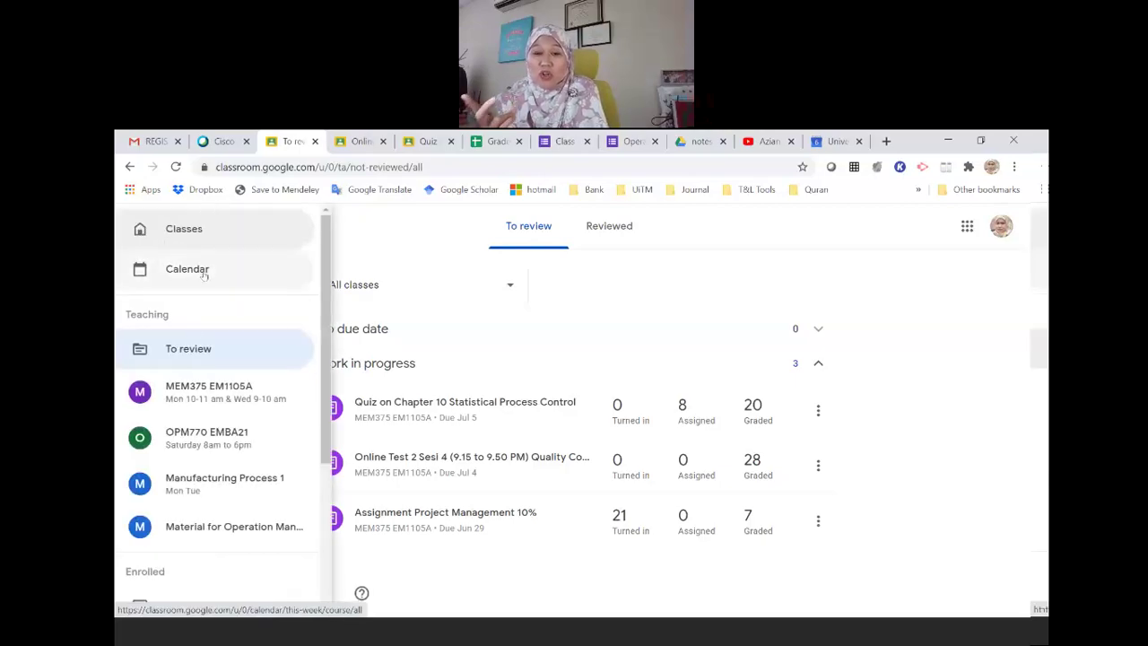
click(199, 361)
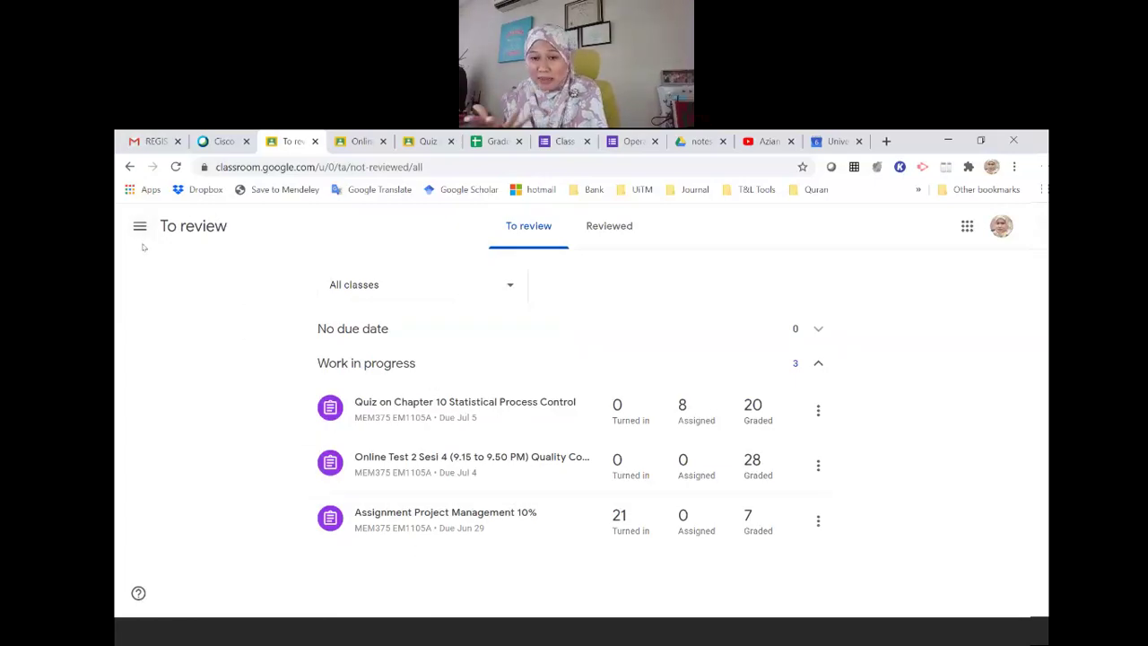
Show the reviewed assignments again and look through the older due dates down to the May and April work
click(613, 231)
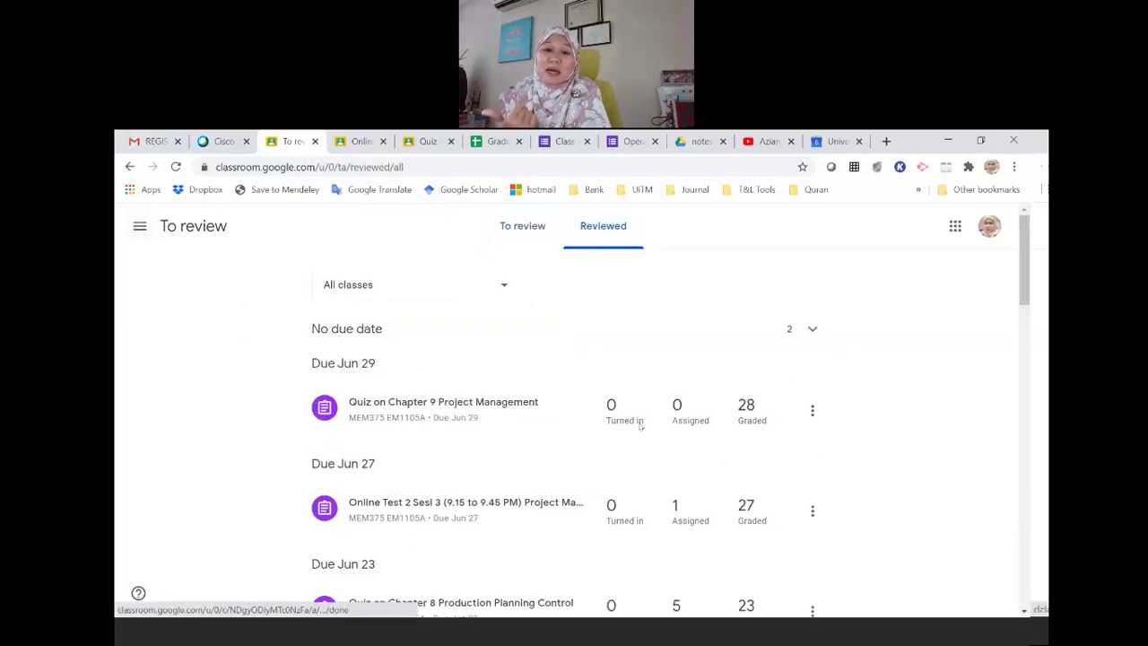
scroll(718, 467, down, 1)
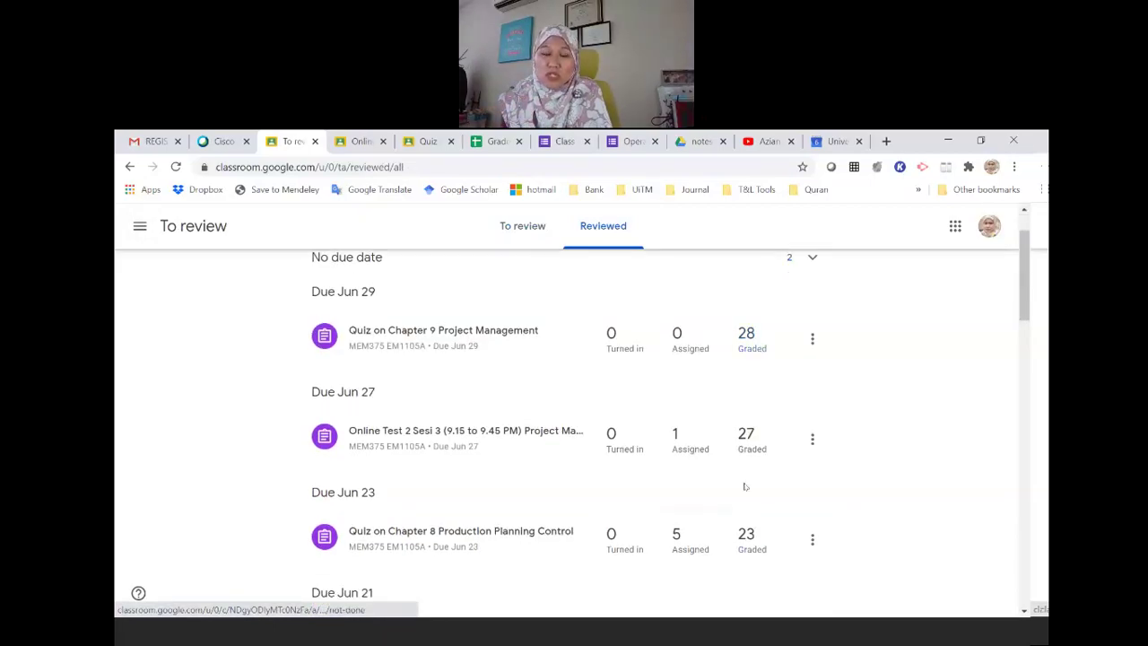
scroll(618, 480, down, 15)
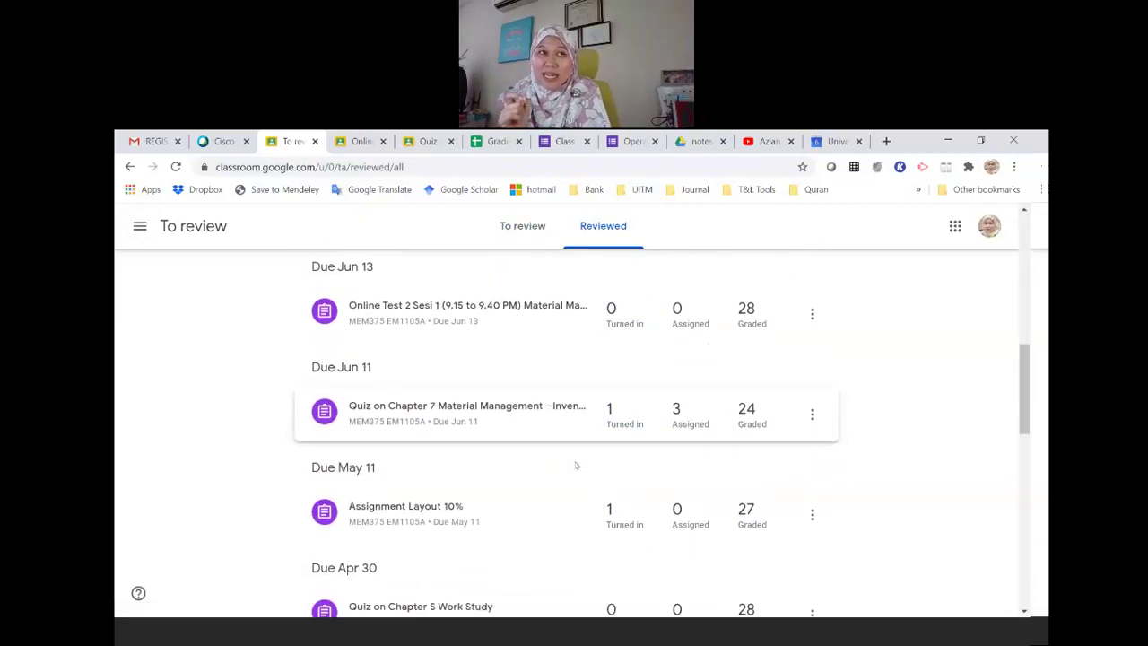
Check the remaining reviewed work down to the Chapter 1 quiz due Apr 22 and return to the start of the list
scroll(583, 468, down, 3)
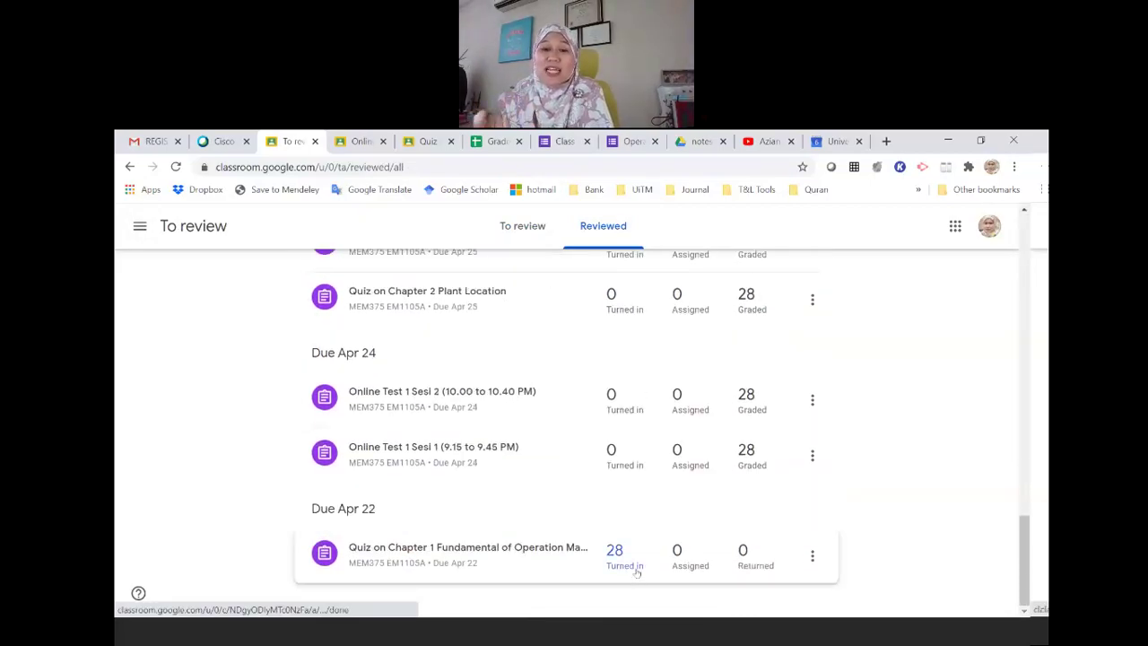
scroll(627, 555, up, 7)
scroll(640, 566, up, 20)
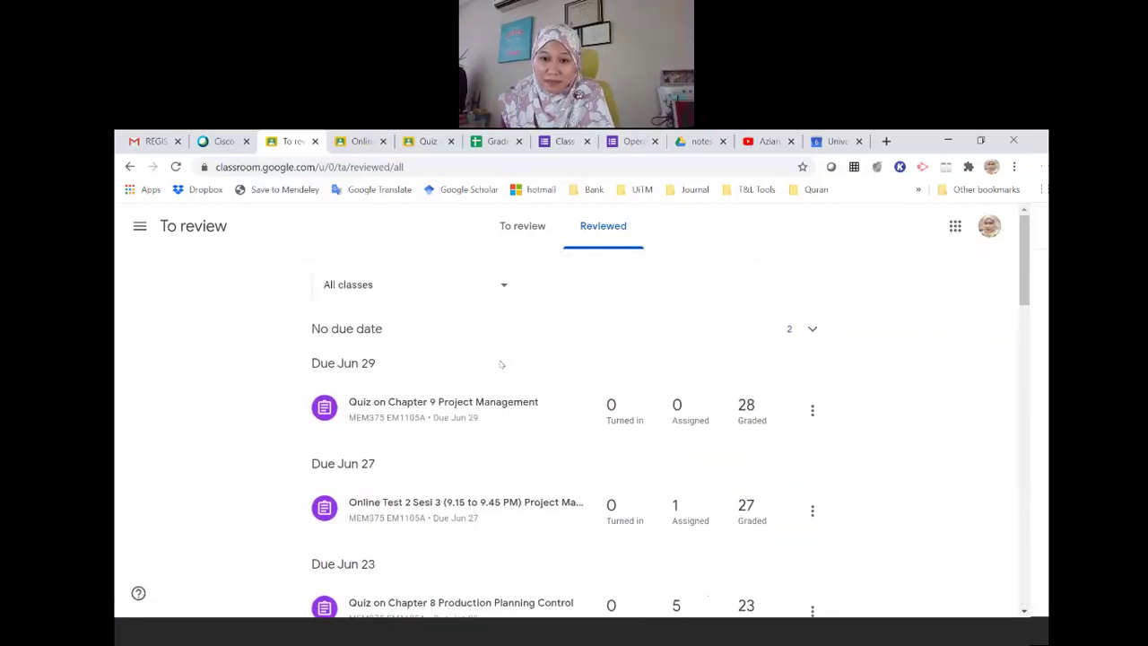
Look over the lists of teaching and enrolled classes and return to the MEM375 EM1105A classwork
click(140, 226)
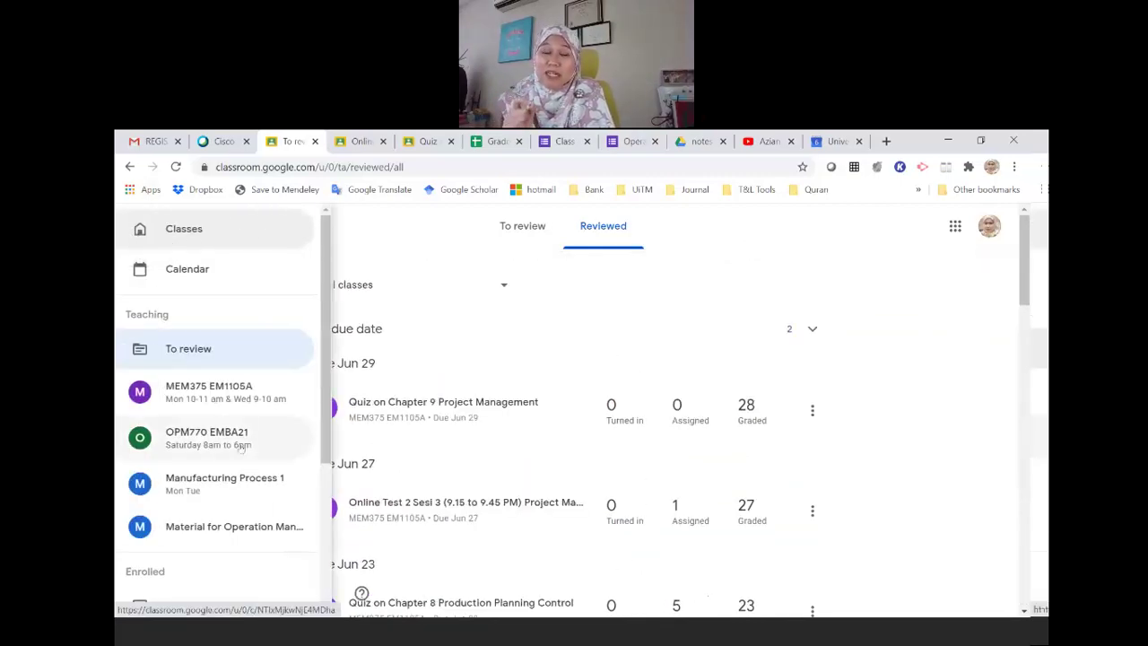
scroll(240, 468, down, 3)
scroll(238, 502, down, 2)
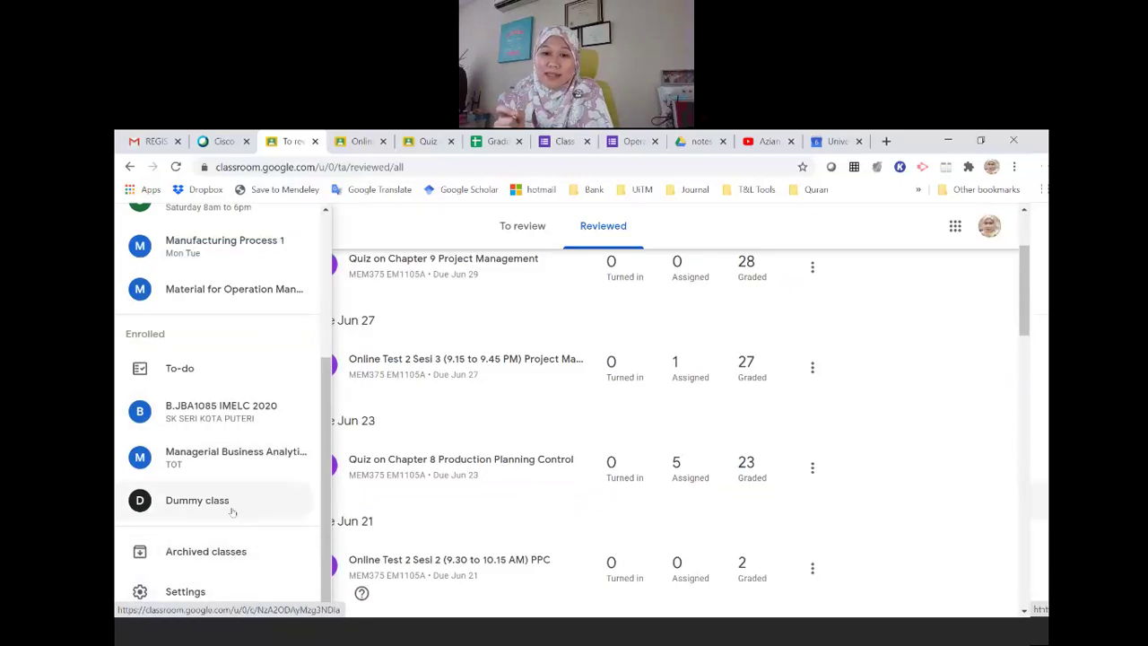
scroll(204, 376, up, 3)
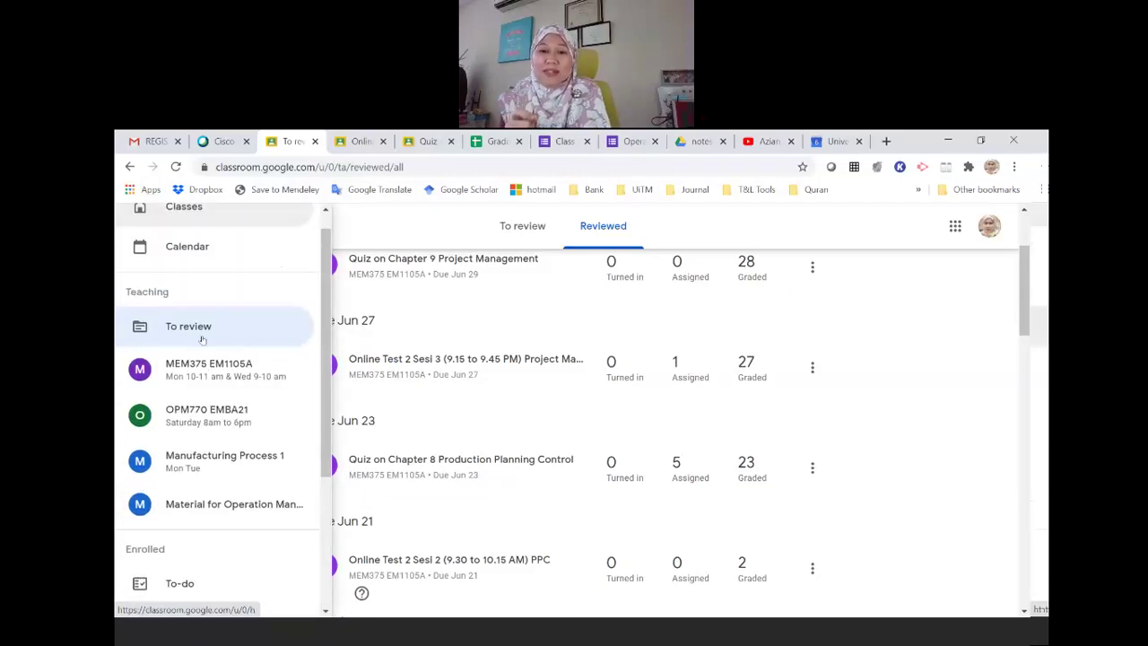
scroll(206, 251, up, 1)
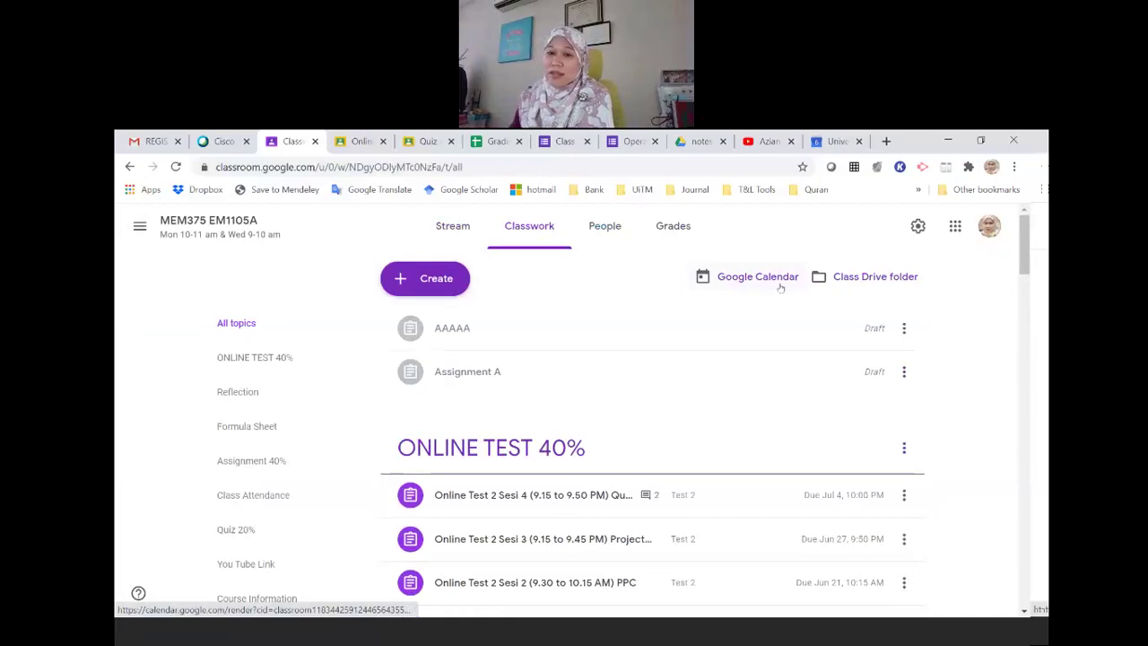
Open the class's Google Calendar and hide the teacher's personal calendar, keeping the MEM375 EM1105A calendar shown
click(779, 286)
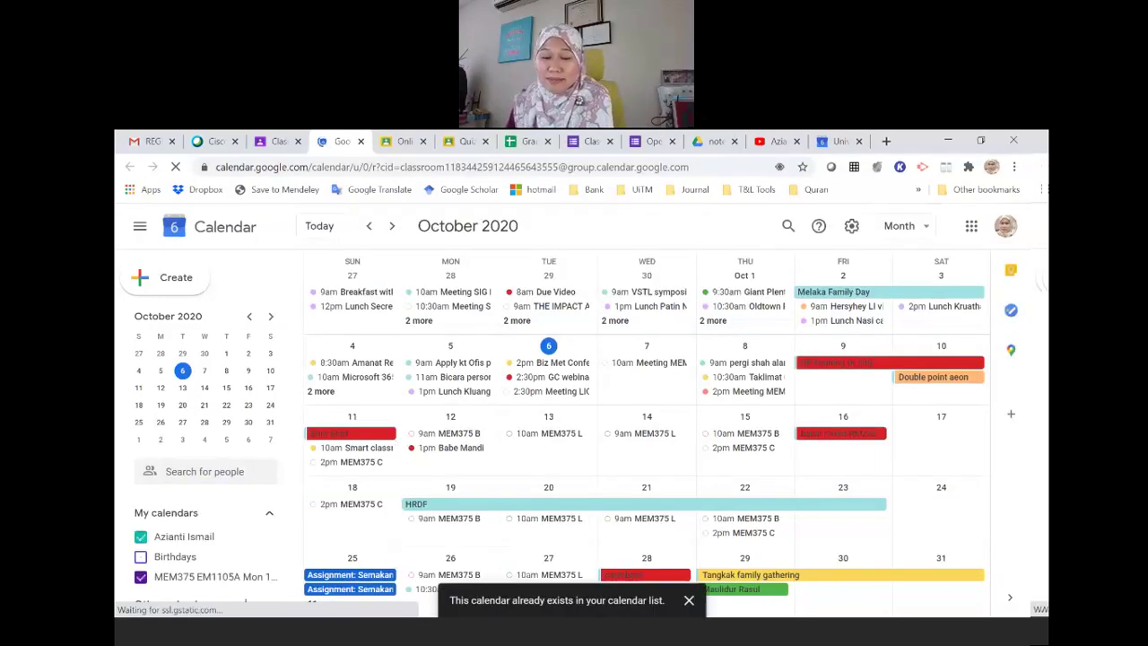
scroll(942, 555, down, 3)
scroll(218, 487, down, 2)
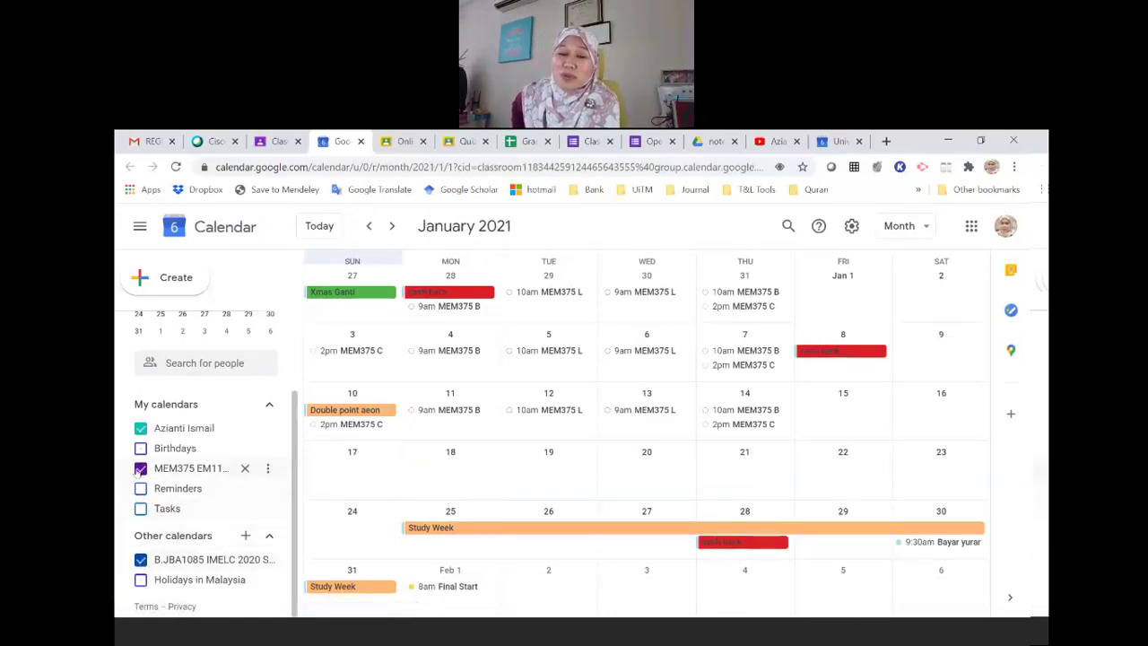
click(141, 428)
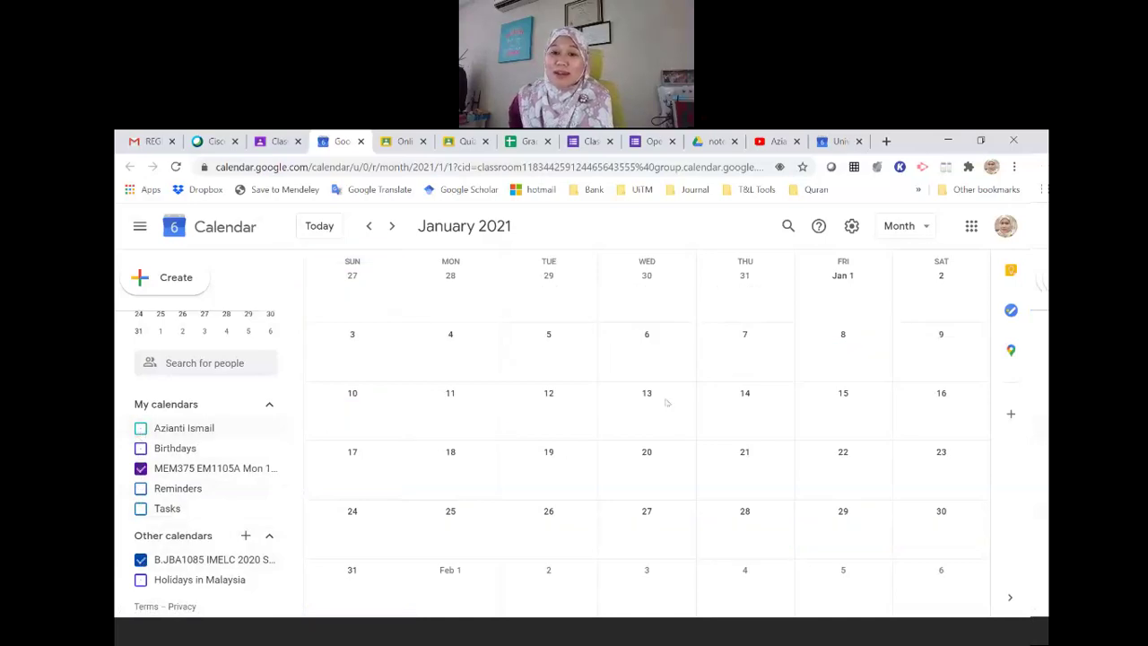
Go back through the calendar months to April 2020 to find the class's assignment due dates
click(365, 226)
click(366, 226)
click(366, 226)
click(366, 226)
click(366, 226)
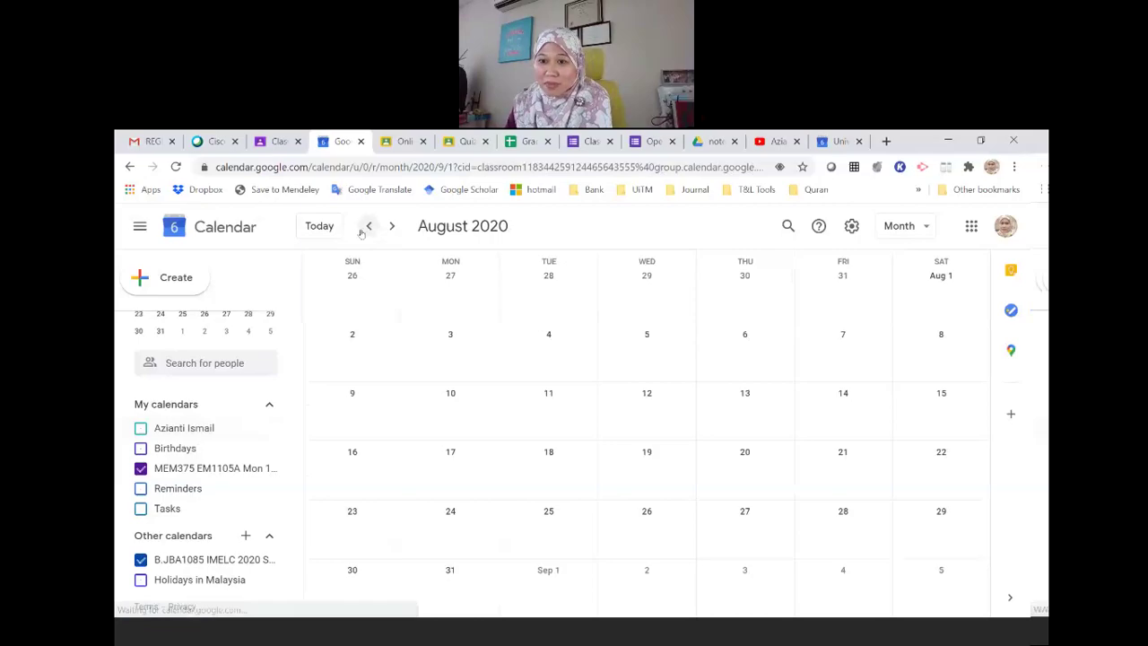
click(362, 232)
click(363, 232)
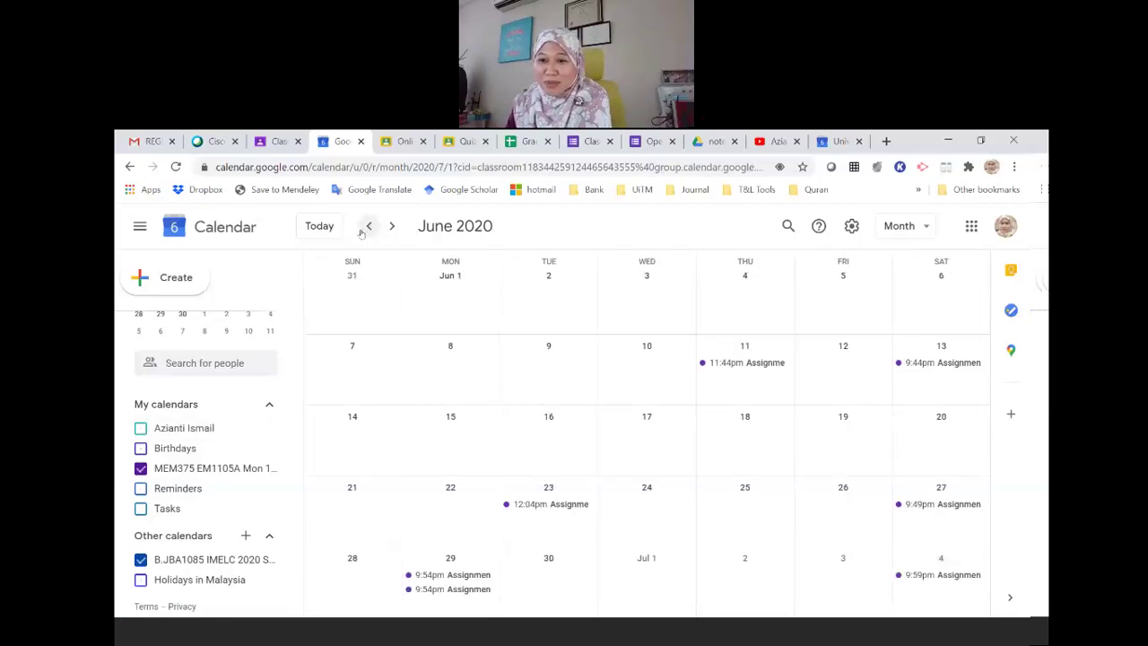
click(366, 230)
click(366, 230)
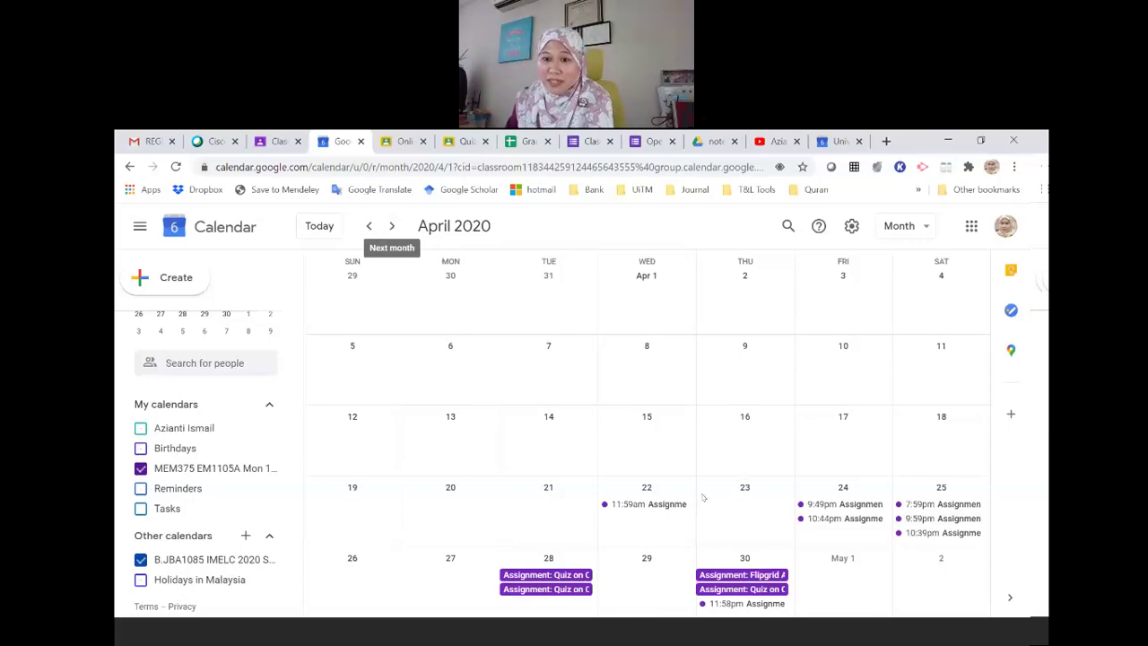
Examine the April 2020 calendar events for Online Test 1 Sesi 1, Flipgrid Assignment 10% and Online Test 1 Sesi 4
double_click(843, 504)
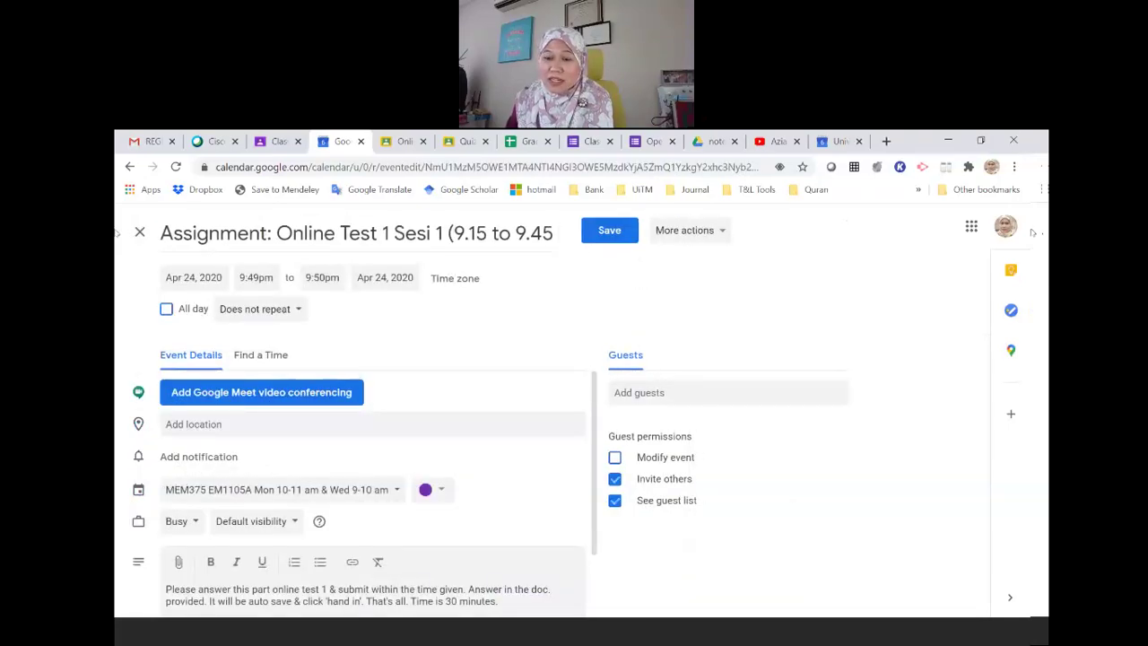
click(139, 232)
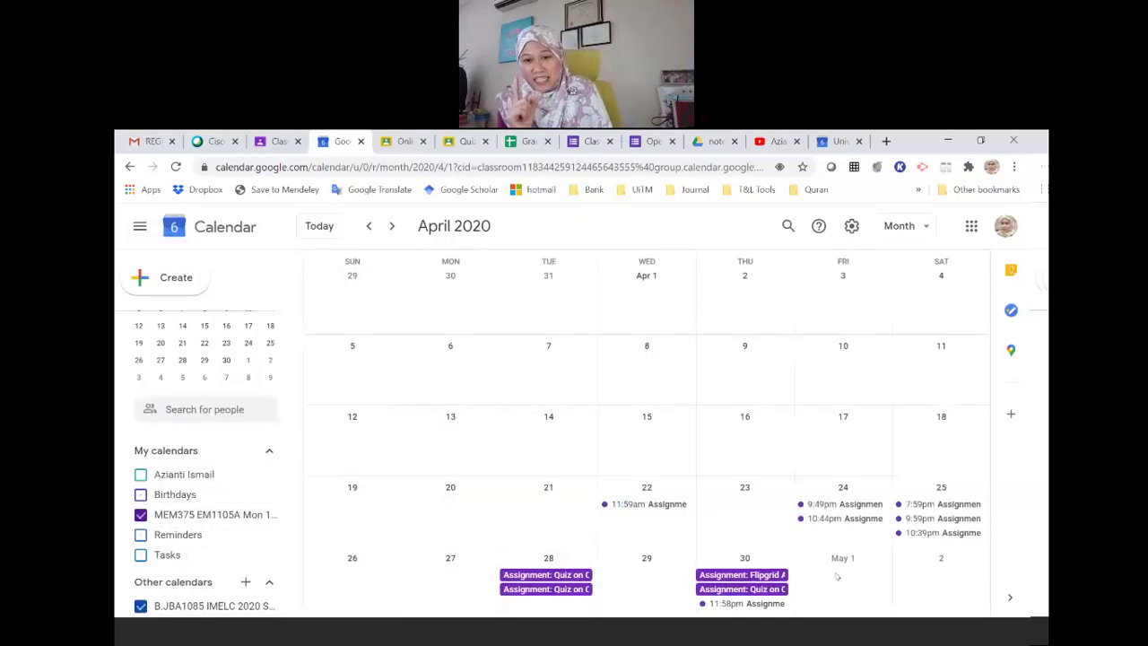
click(764, 581)
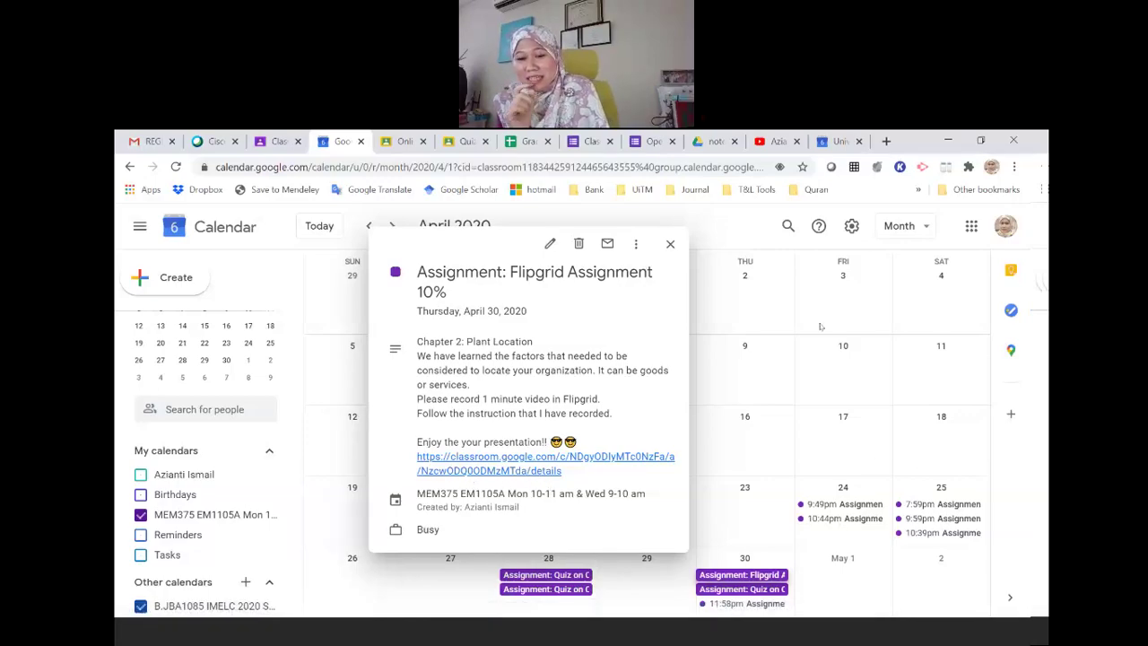
click(921, 534)
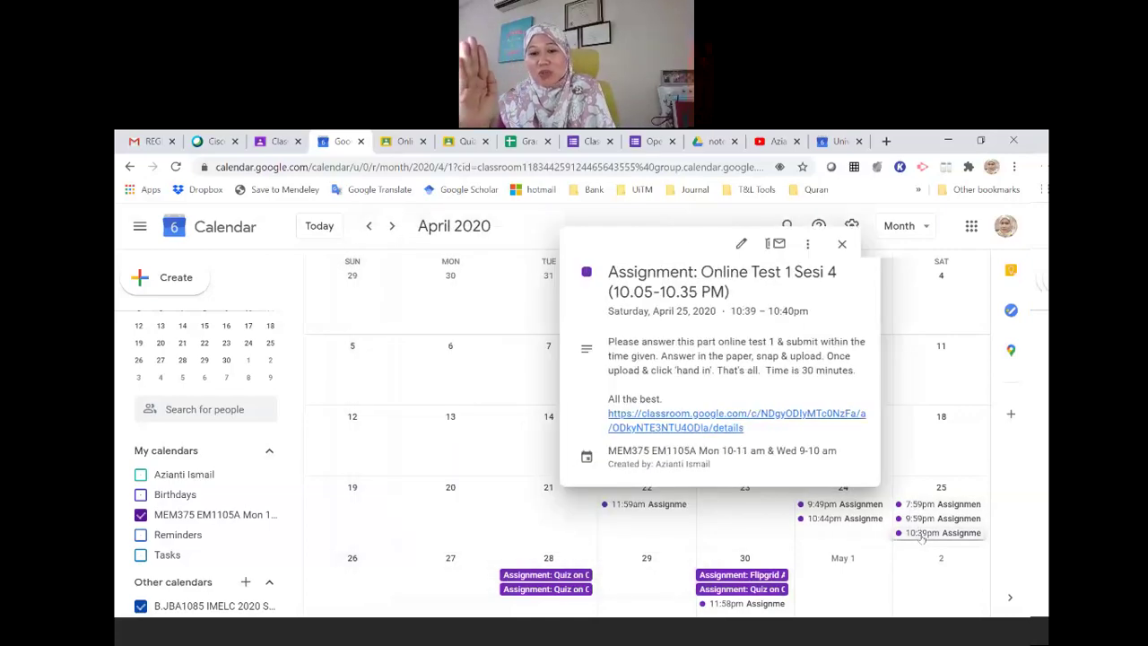
Follow the Classroom link of the Online Test 1 Sesi 4 event and read the assignment's instructions and class comments
click(717, 418)
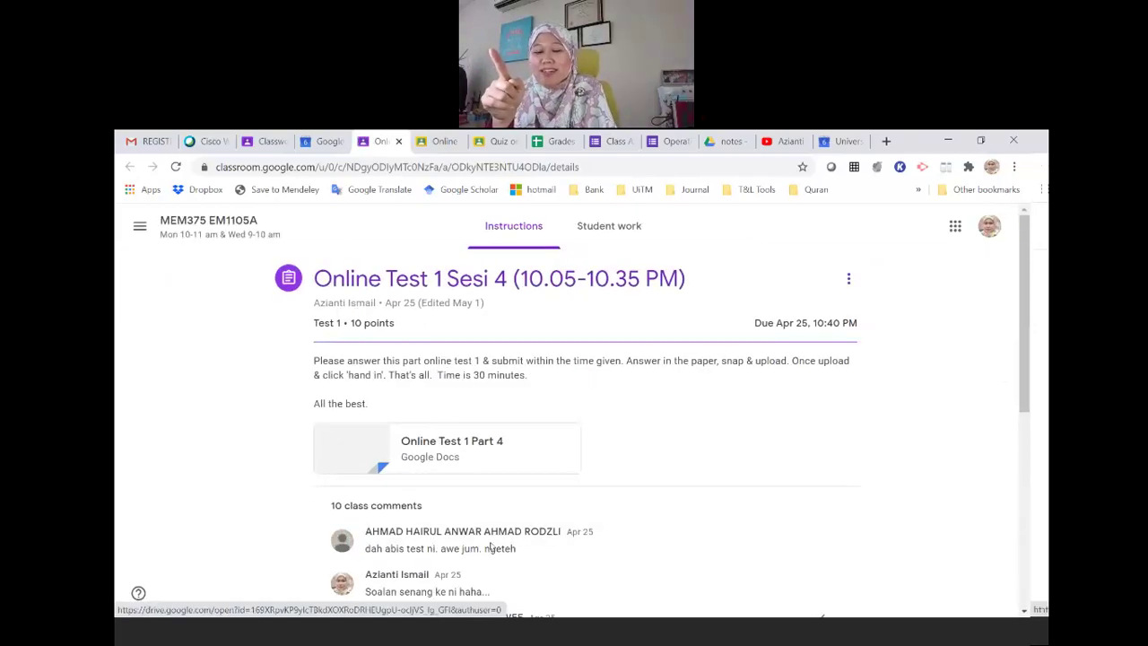
scroll(544, 505, down, 3)
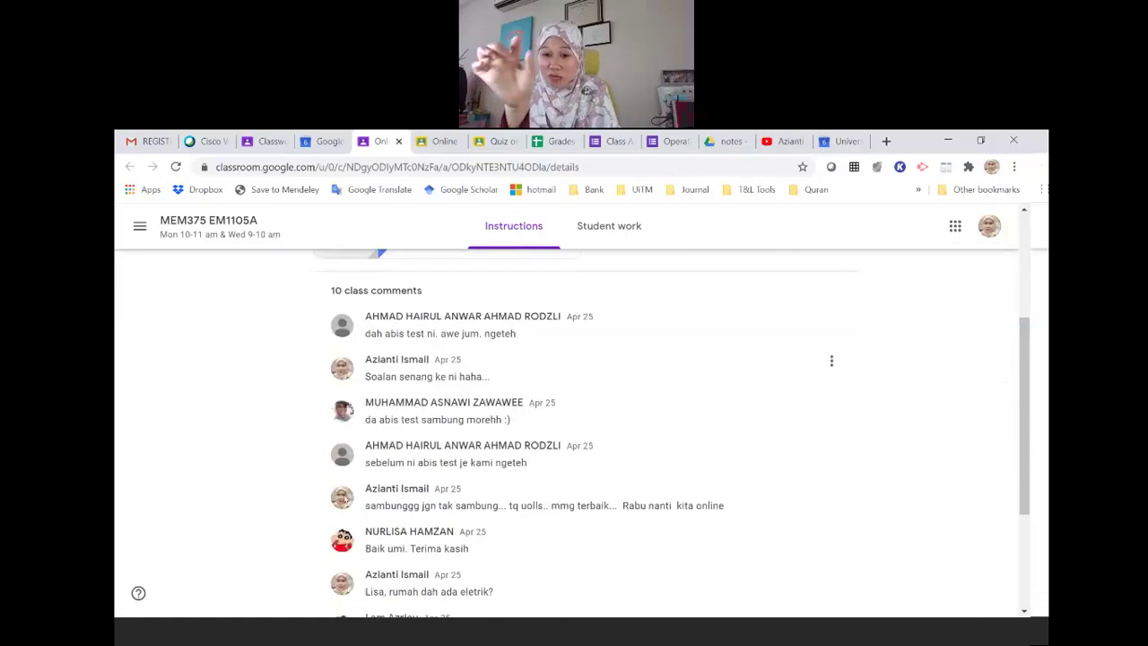
scroll(415, 493, down, 1)
scroll(417, 455, down, 2)
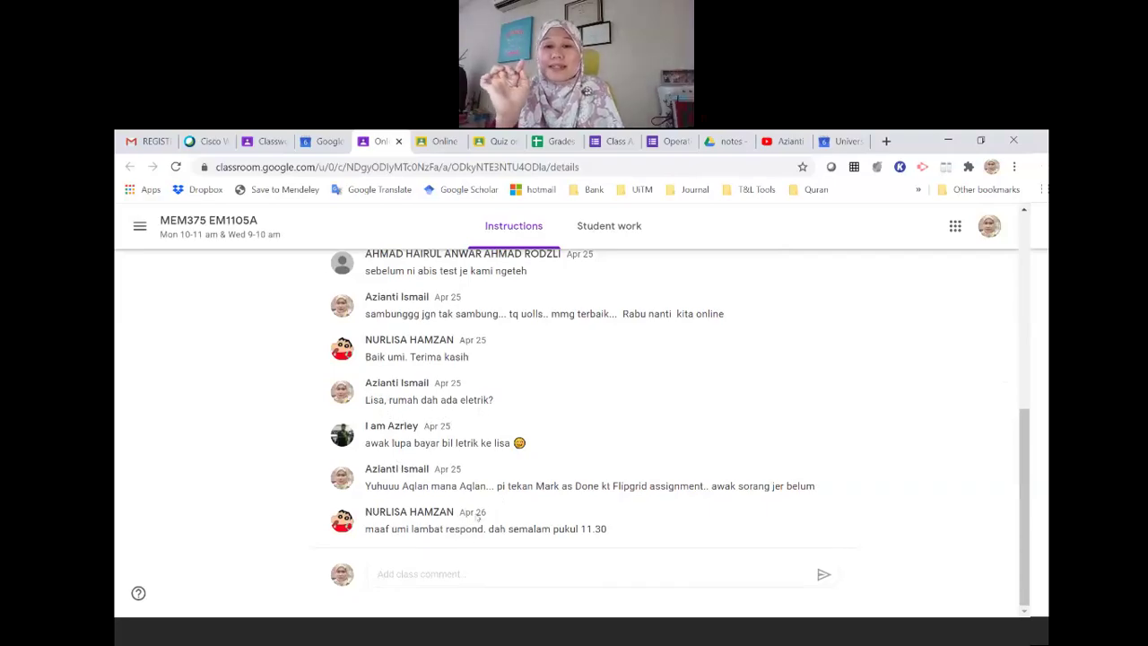
scroll(568, 500, up, 5)
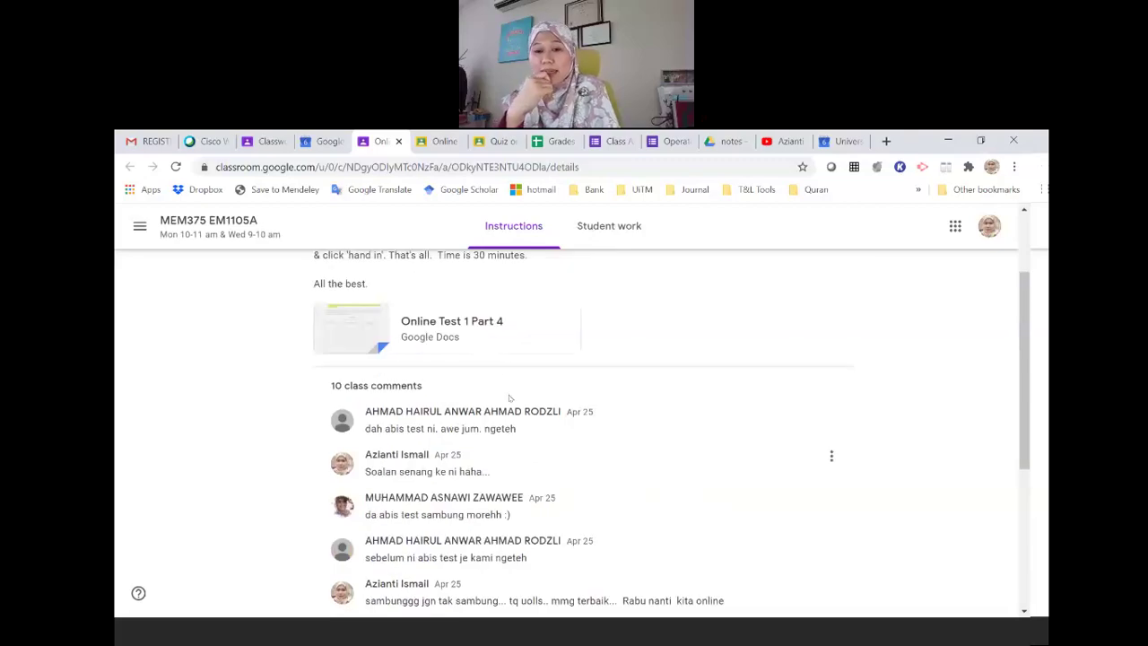
scroll(491, 380, up, 1)
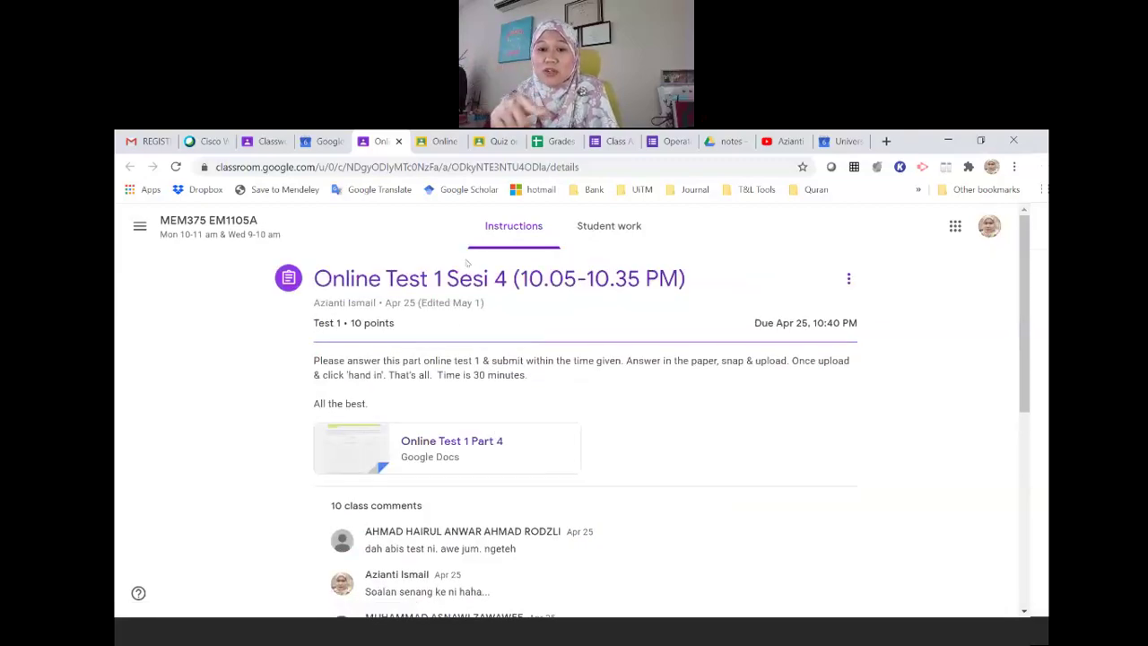
Return to the class calendar, close the event details and view the assignments due in May and June 2020
click(323, 141)
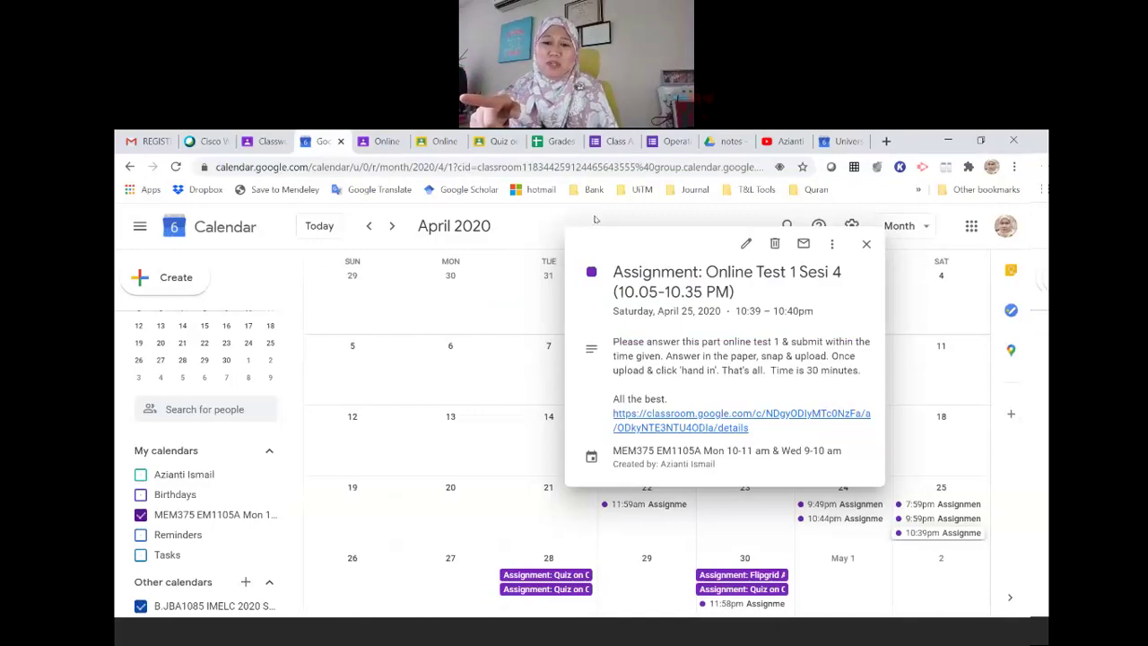
click(535, 218)
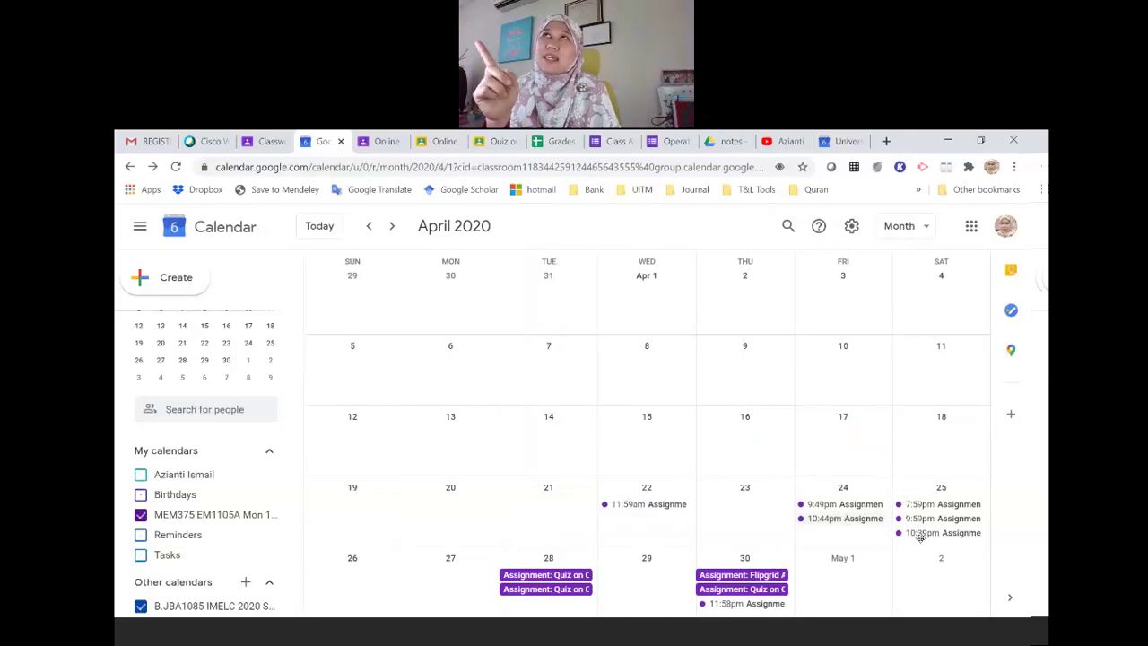
click(390, 226)
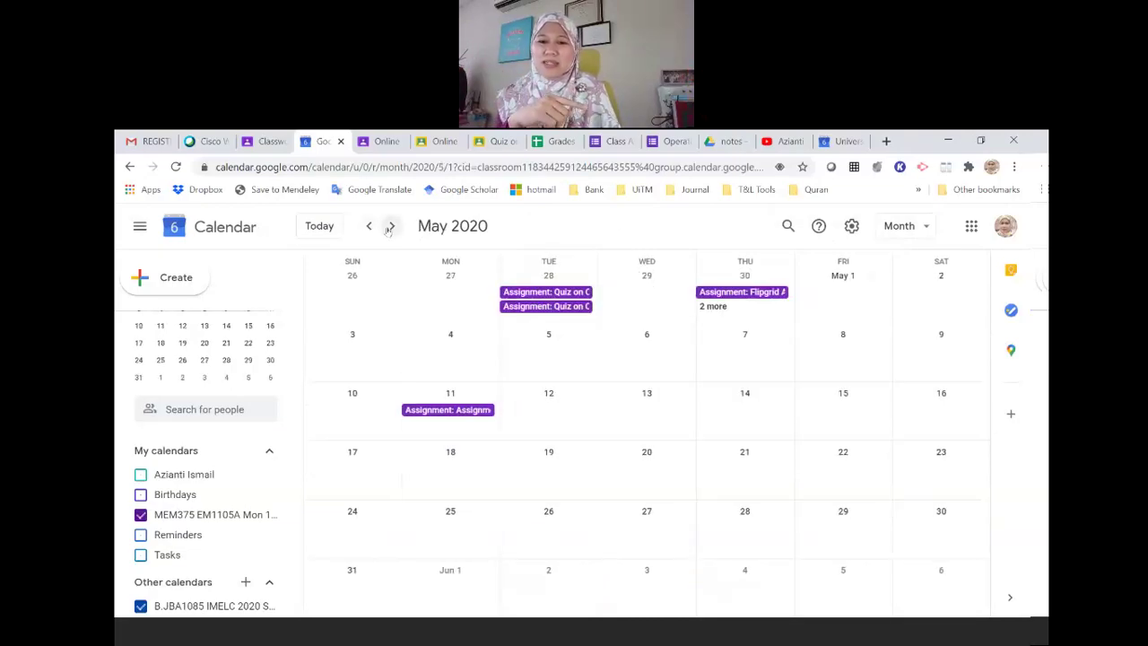
click(391, 226)
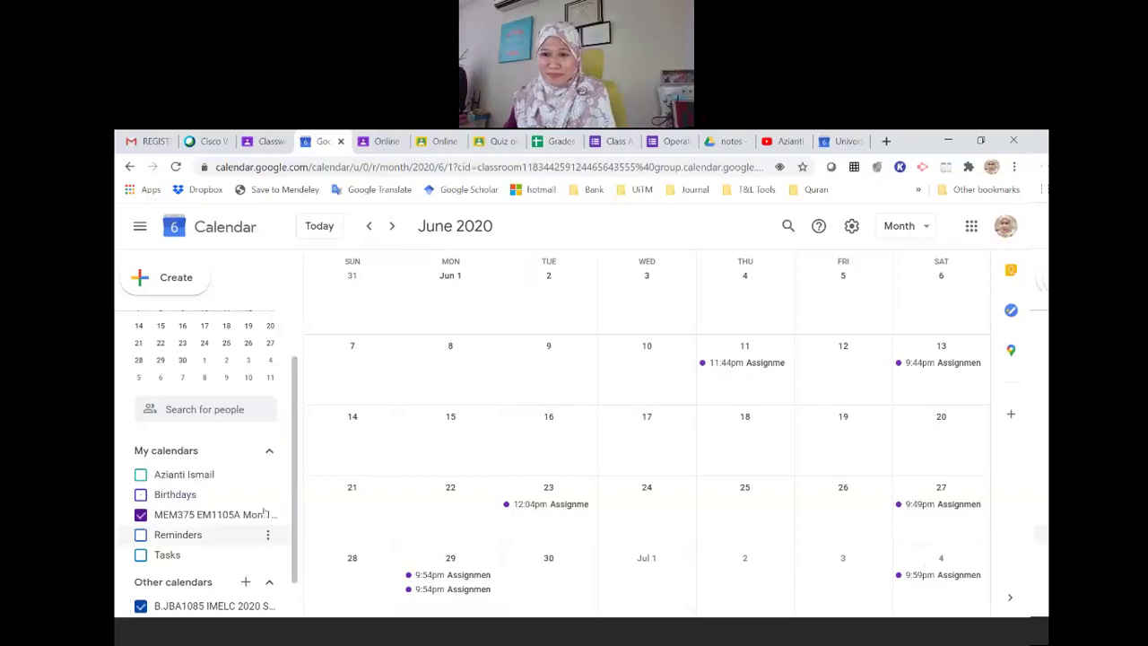
Open the Class Drive folder from the MEM375 EM1105A classwork and look through its assignment folders
click(270, 142)
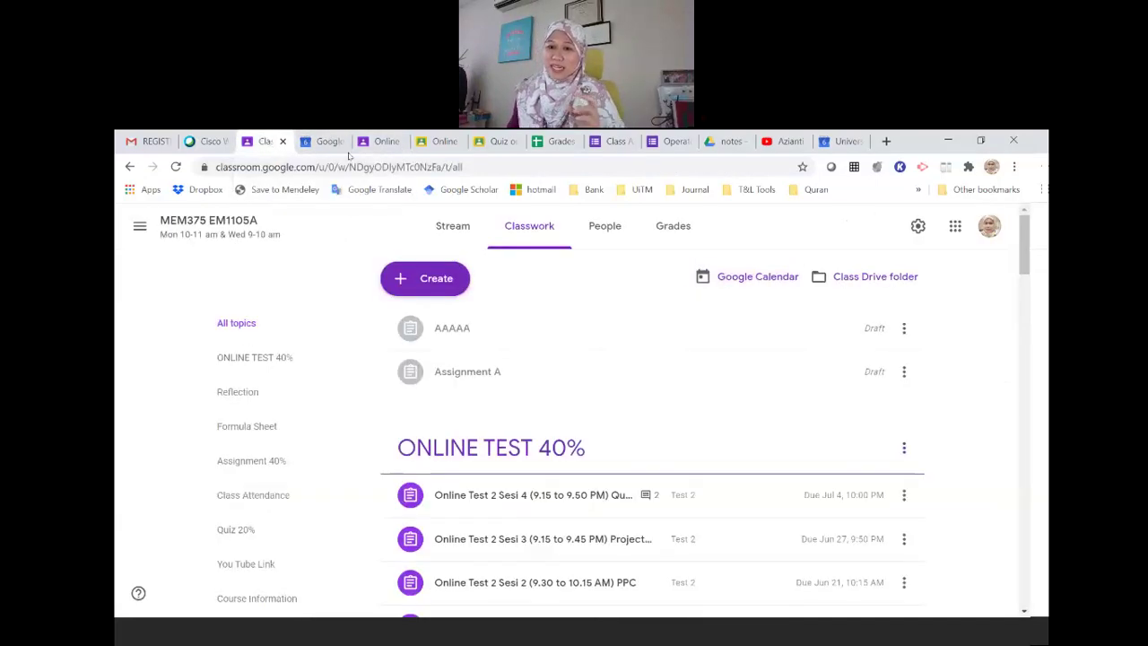
click(875, 281)
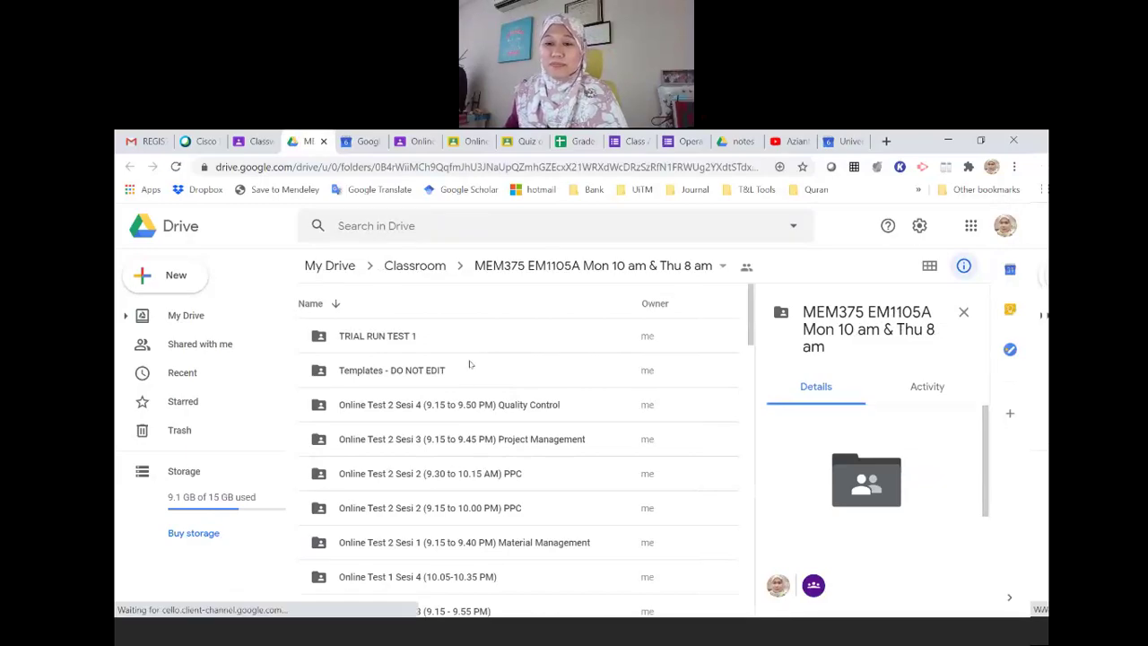
scroll(470, 363, down, 1)
scroll(480, 413, down, 2)
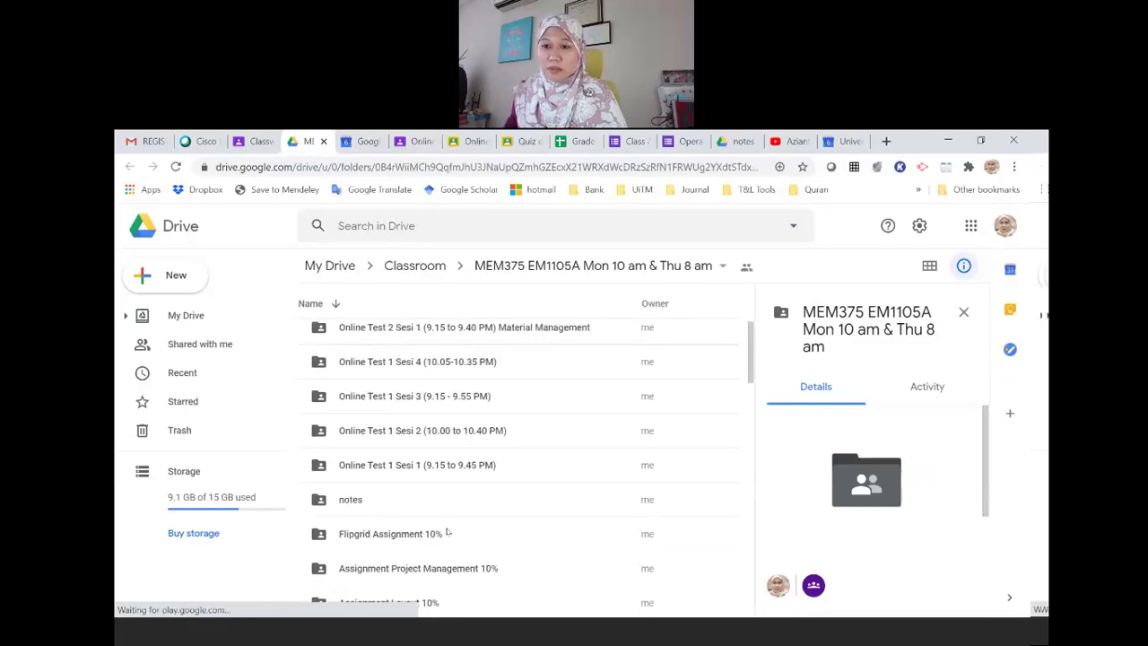
scroll(500, 411, up, 3)
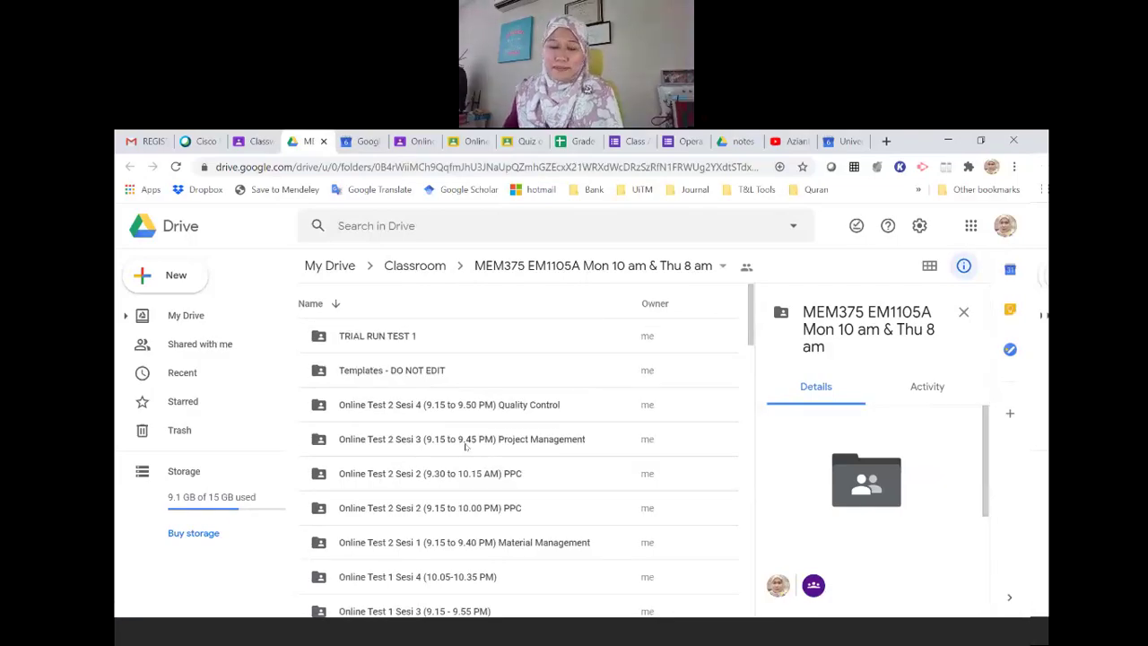
Open the Online Test 2 Sesi 4 (9.15 to 9.50 PM) Quality Control folder and look through the students' submitted files
click(506, 405)
double_click(507, 405)
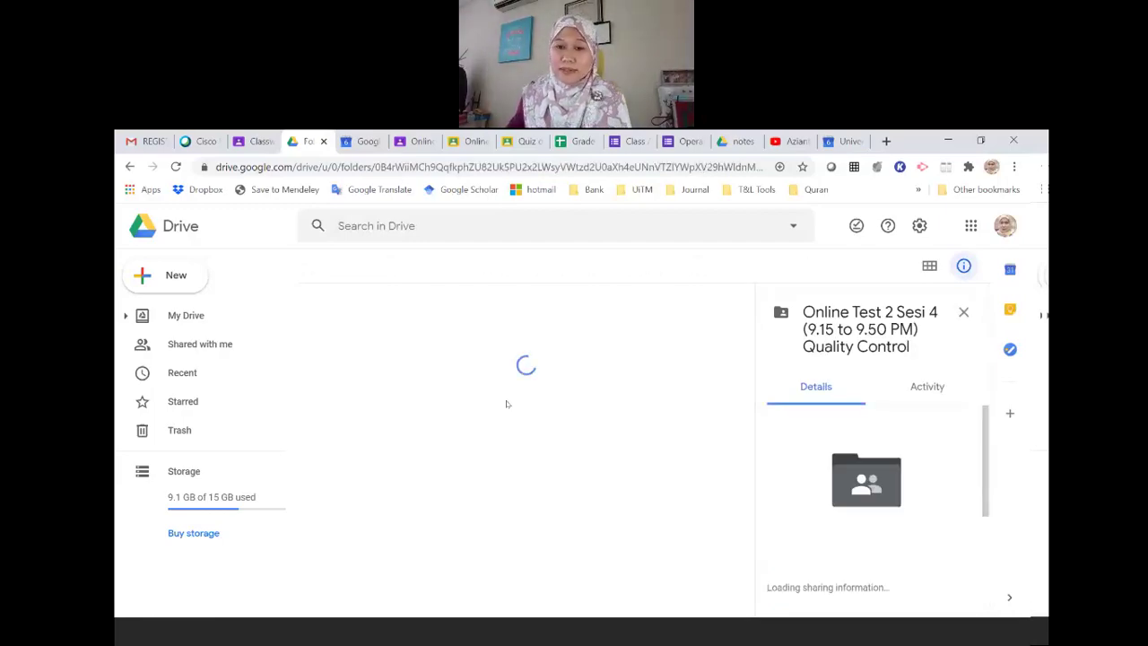
scroll(505, 484, down, 5)
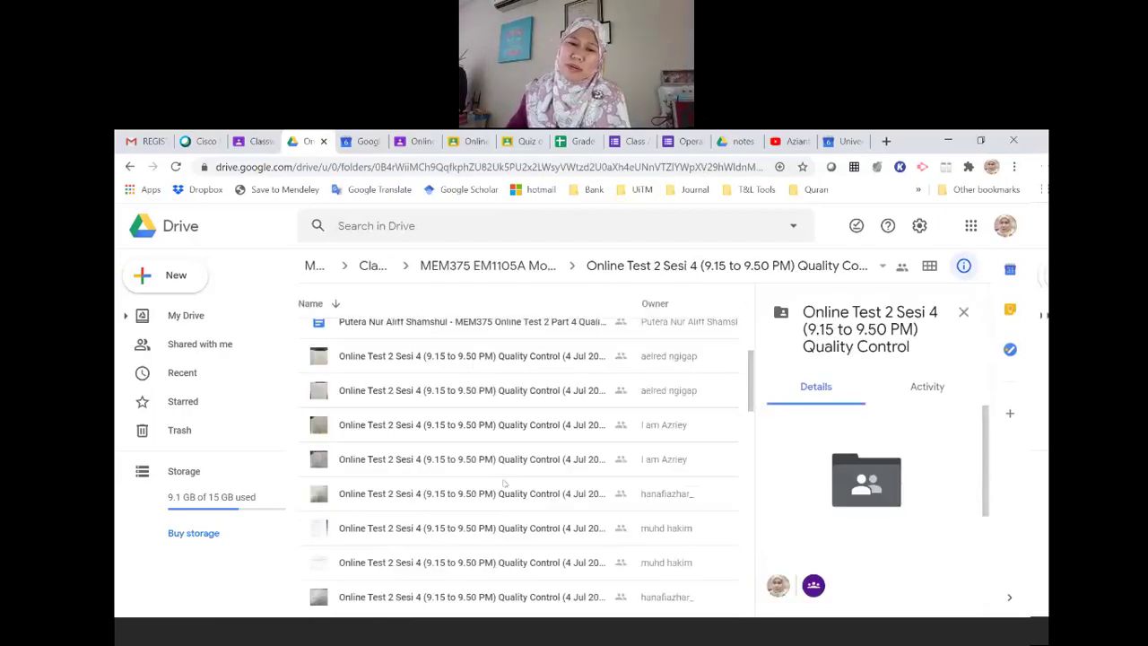
scroll(505, 484, down, 5)
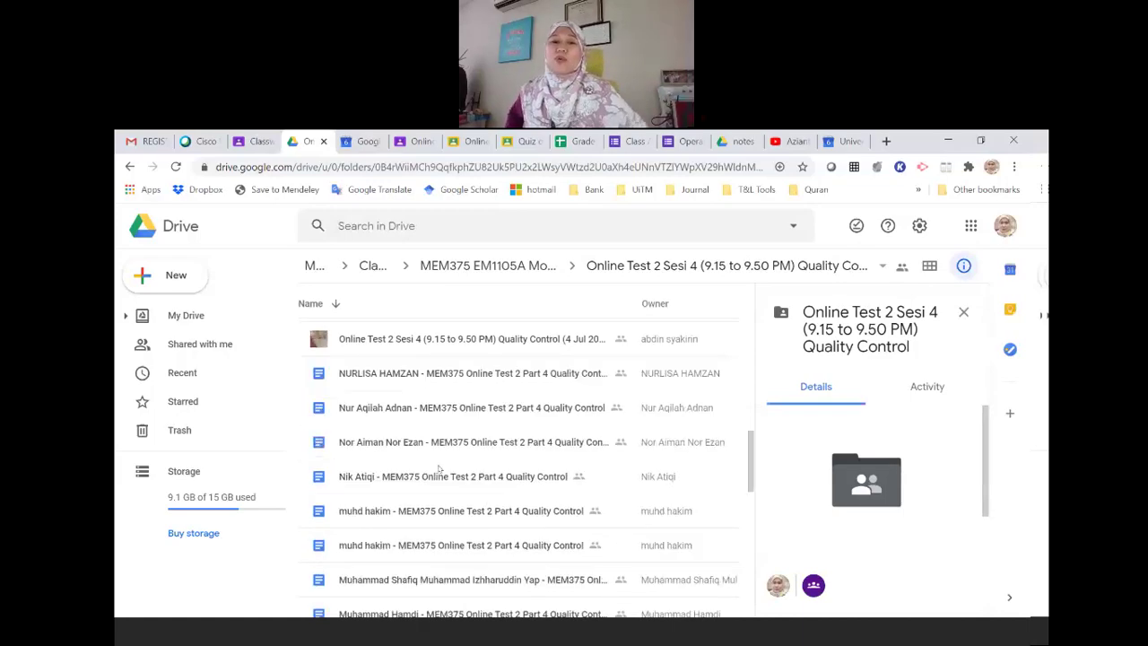
scroll(439, 425, down, 5)
scroll(467, 464, down, 5)
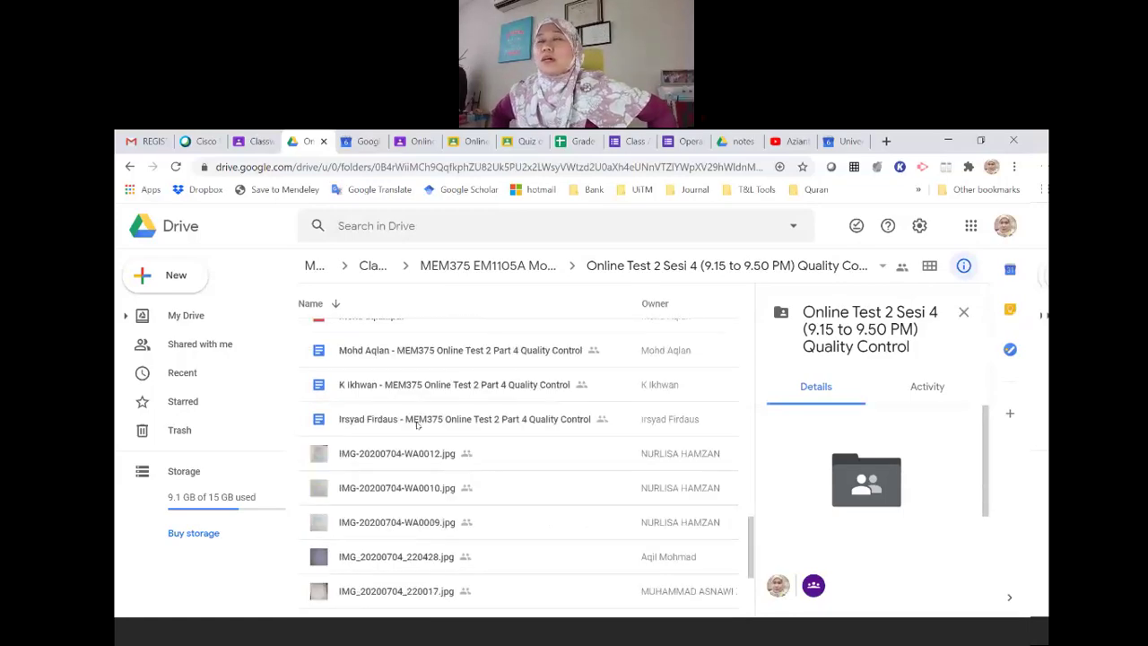
scroll(467, 465, up, 15)
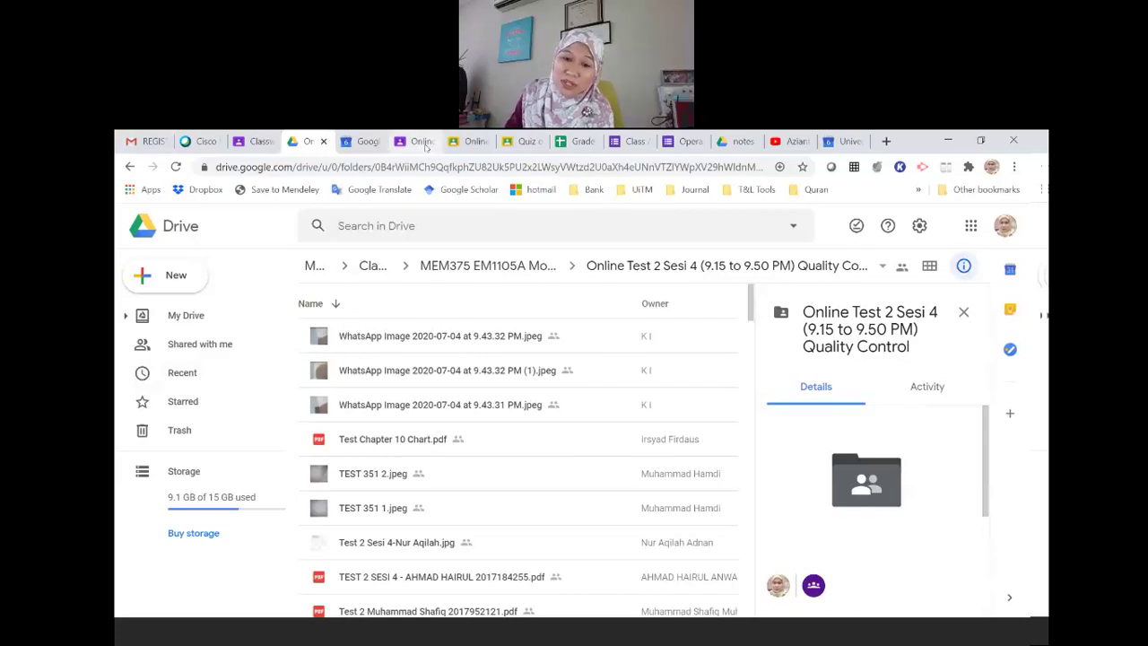
Switch to the open student submission for Online Test 2 Sesi 3 (9.15 to 9.45 PM) Project Management
click(463, 144)
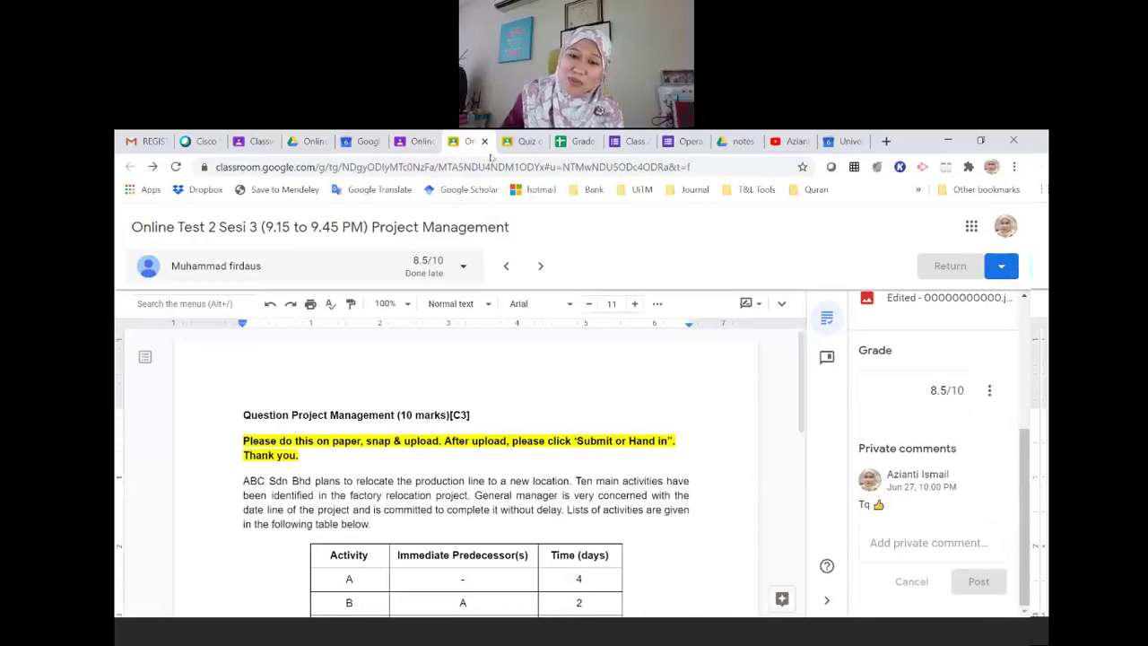
Return to the MEM375 EM1105A class in Google Classroom and open its list of students
click(417, 141)
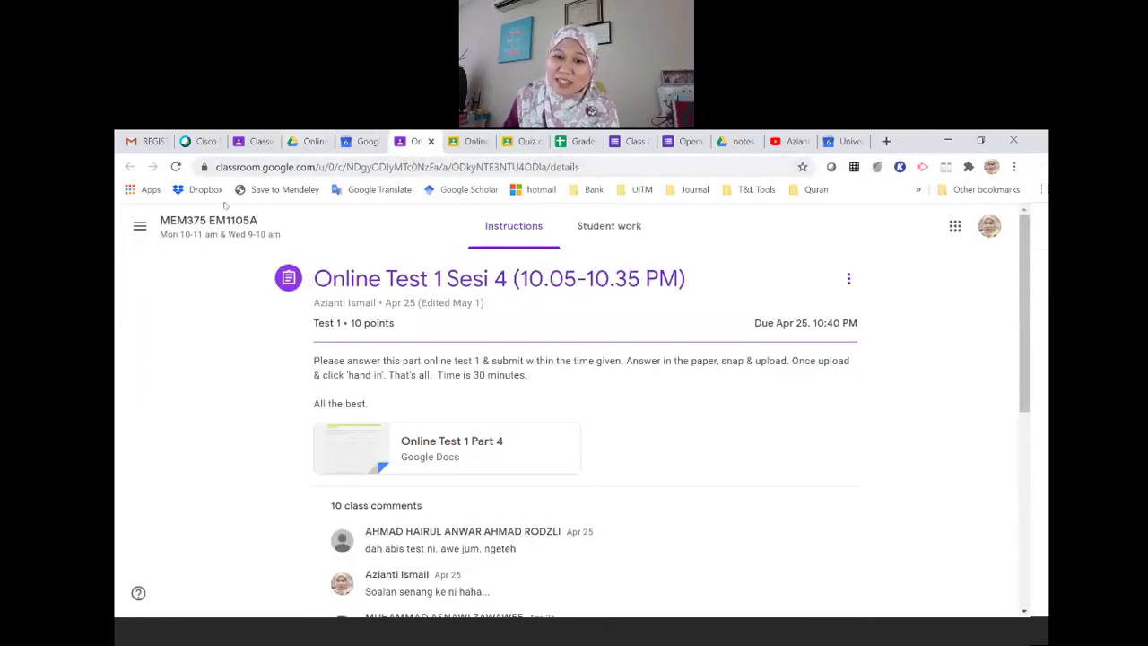
click(198, 226)
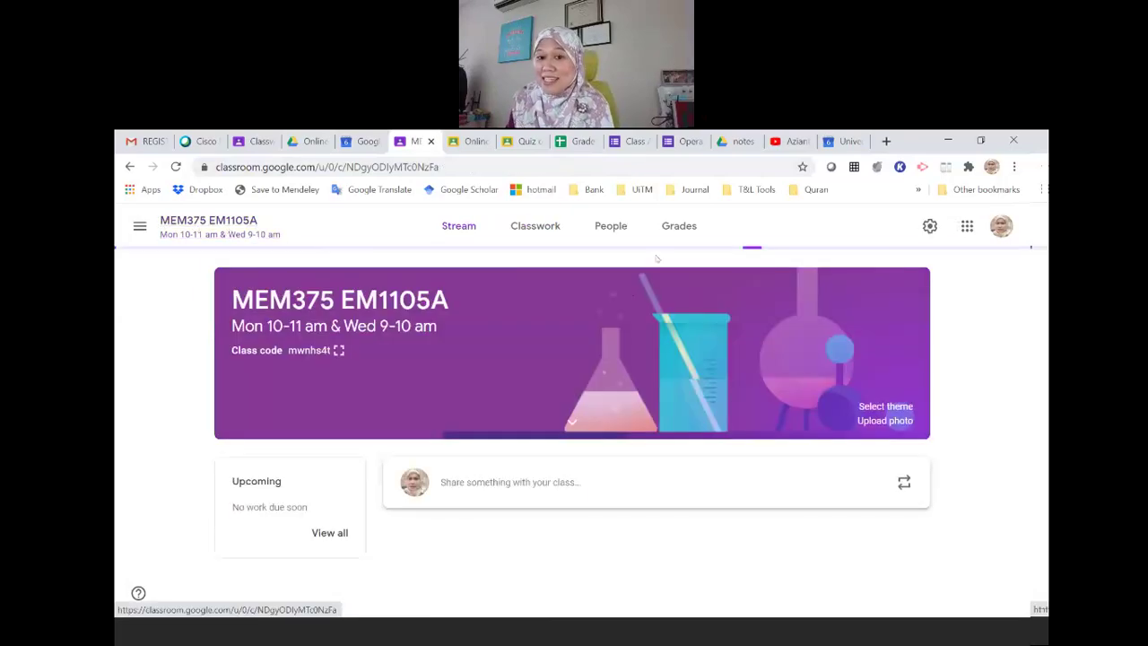
click(613, 227)
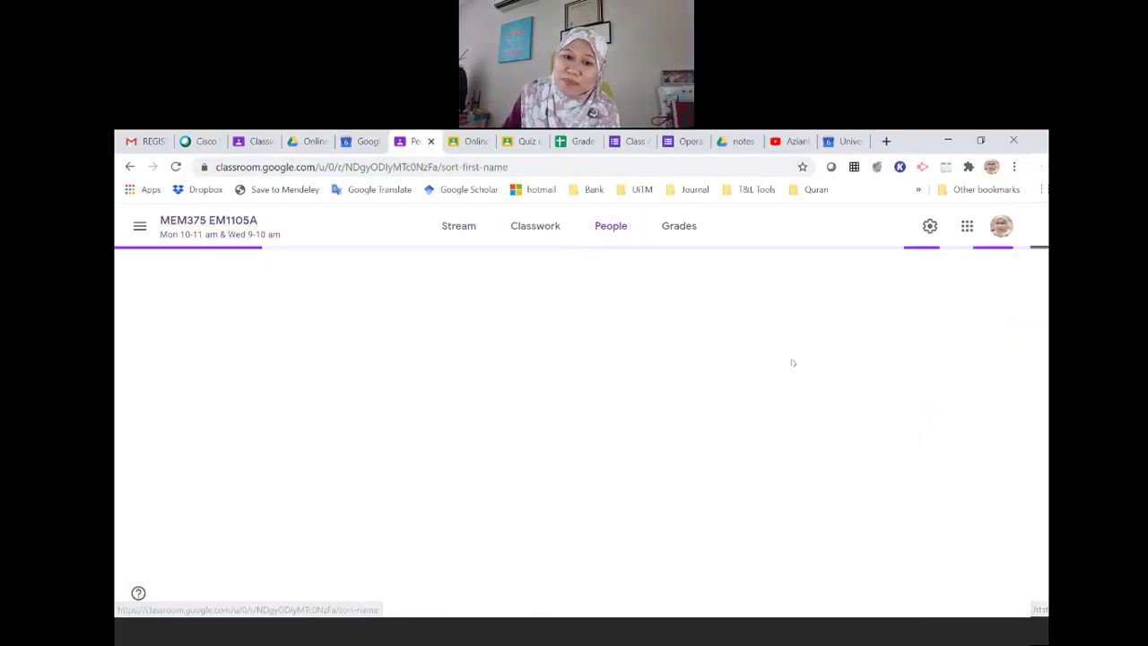
scroll(574, 377, down, 1)
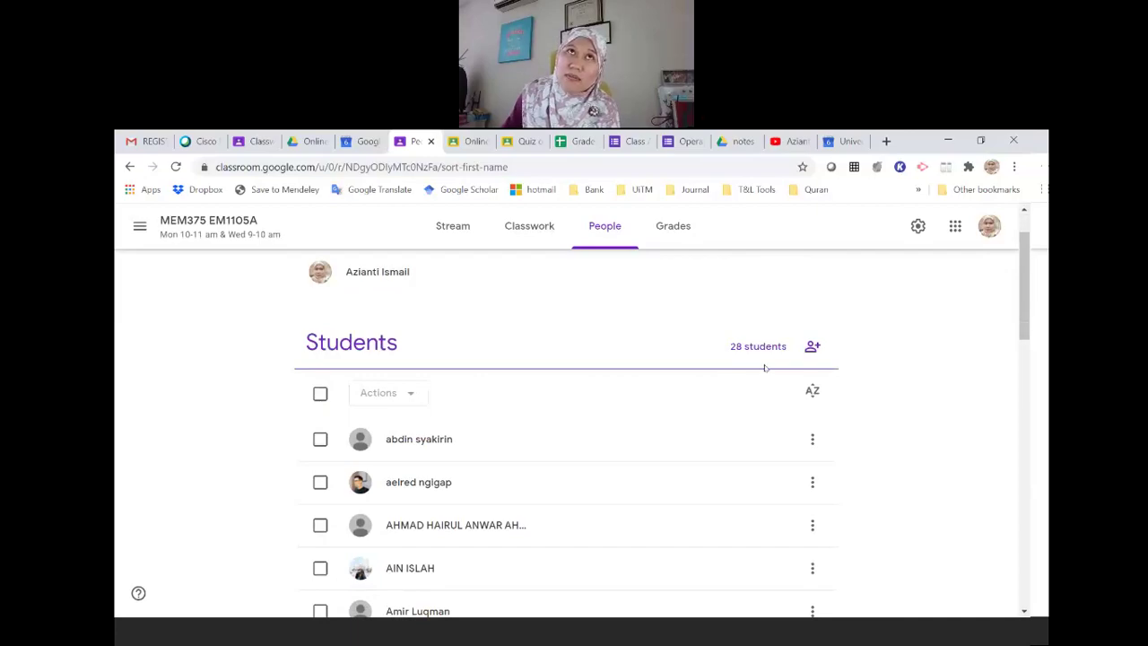
Select all students in the class and start a new e-mail addressed to them
click(320, 392)
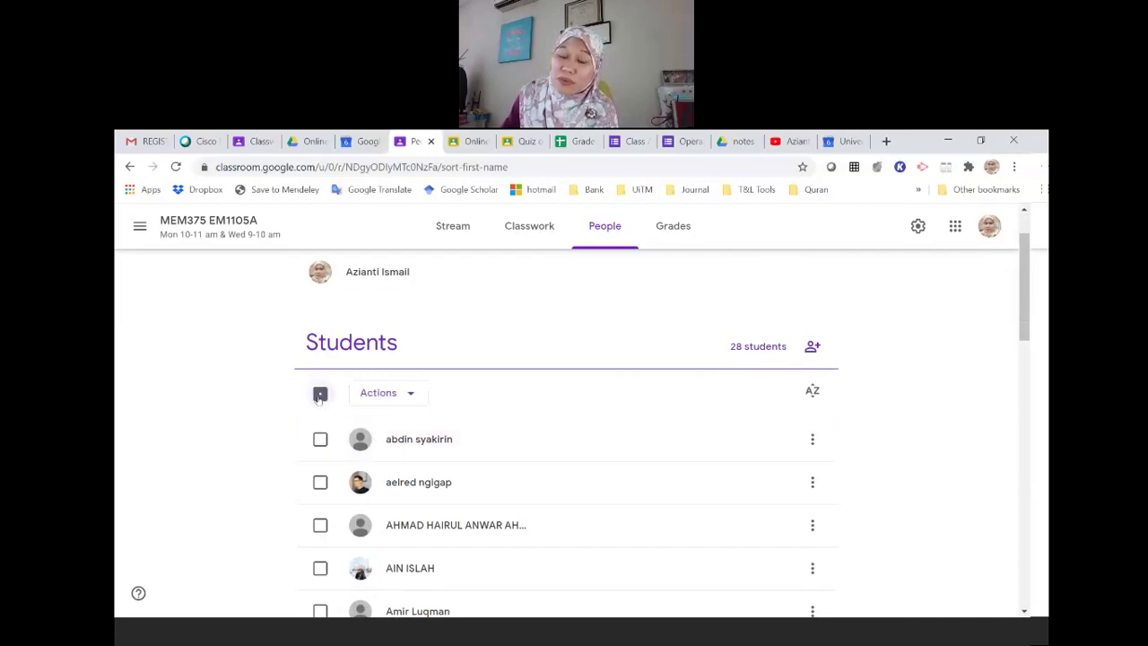
click(415, 400)
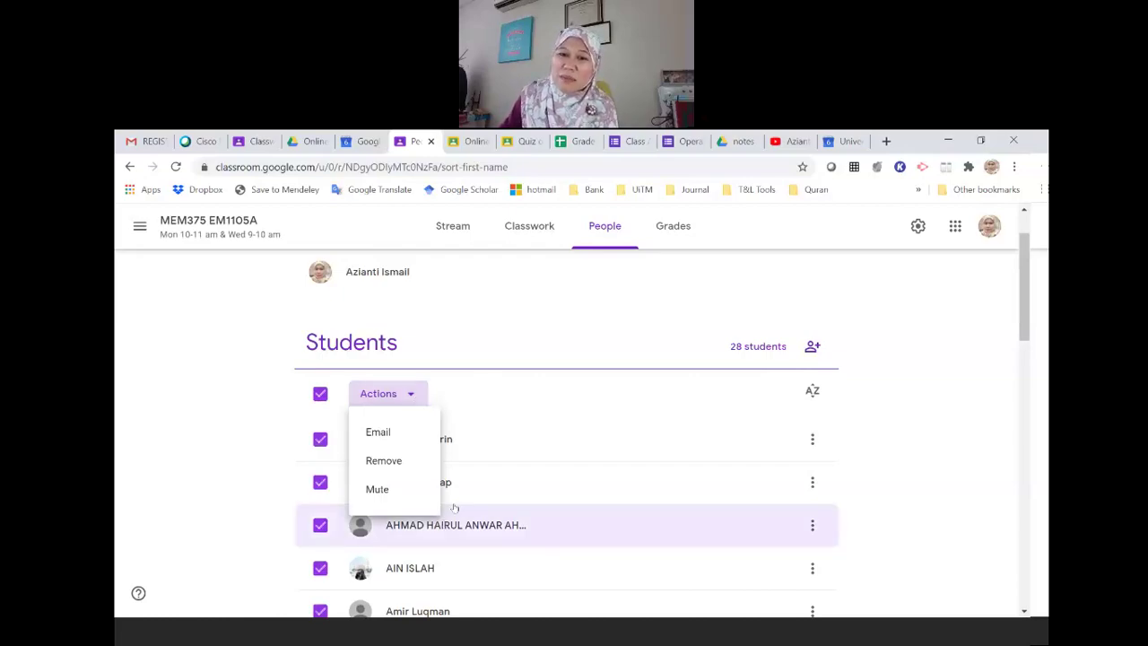
click(503, 391)
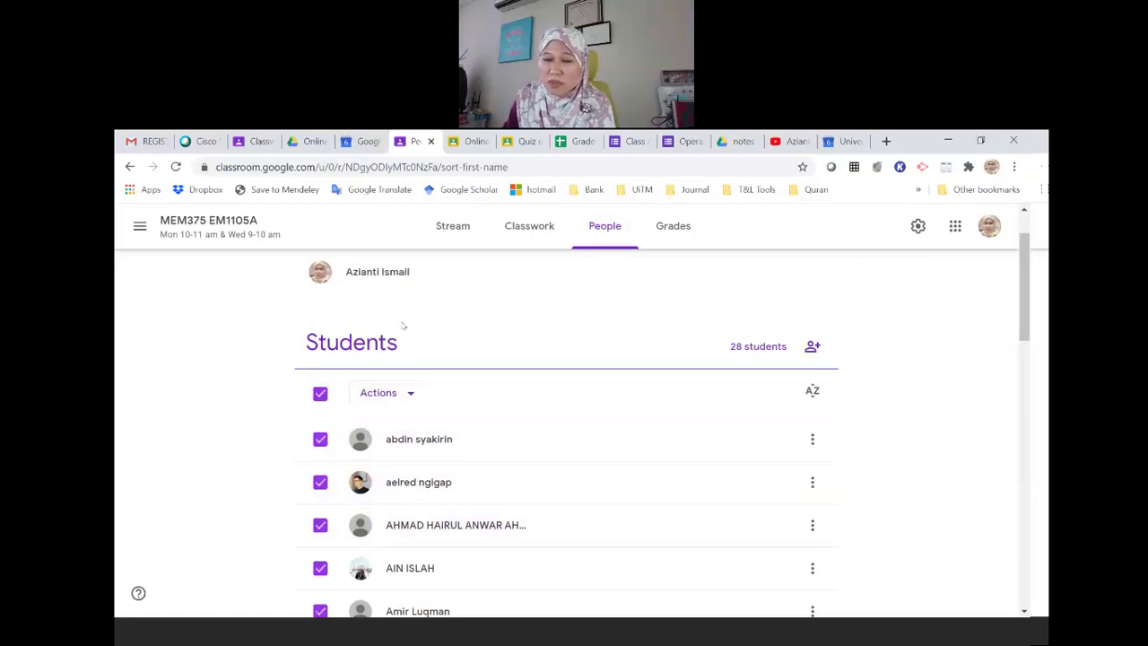
click(410, 395)
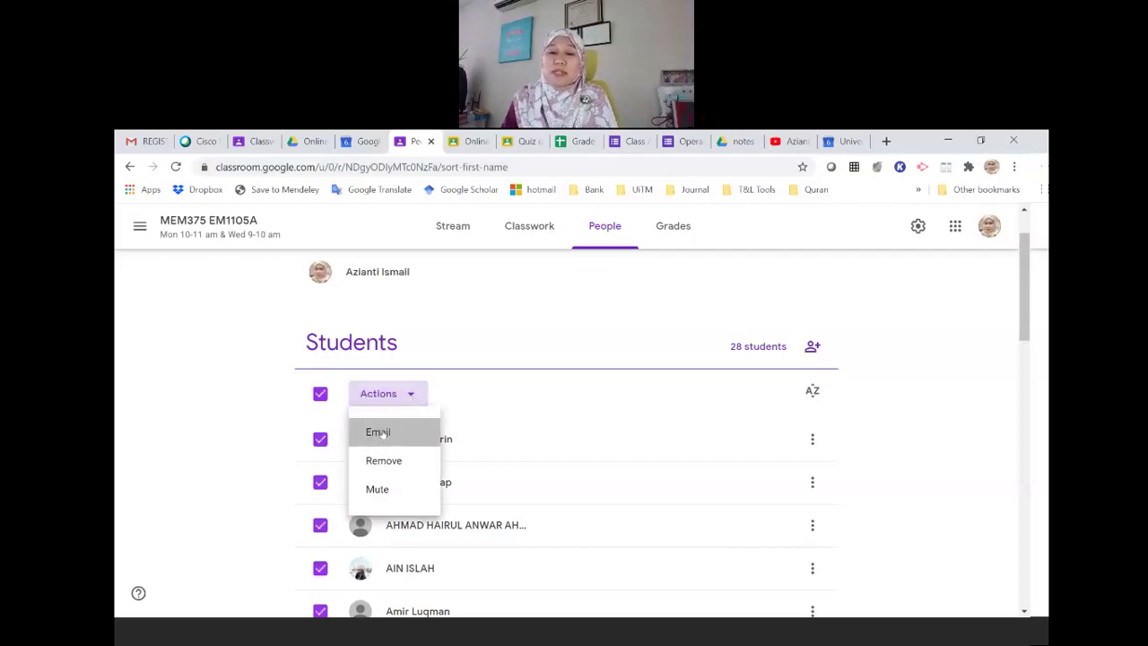
click(384, 433)
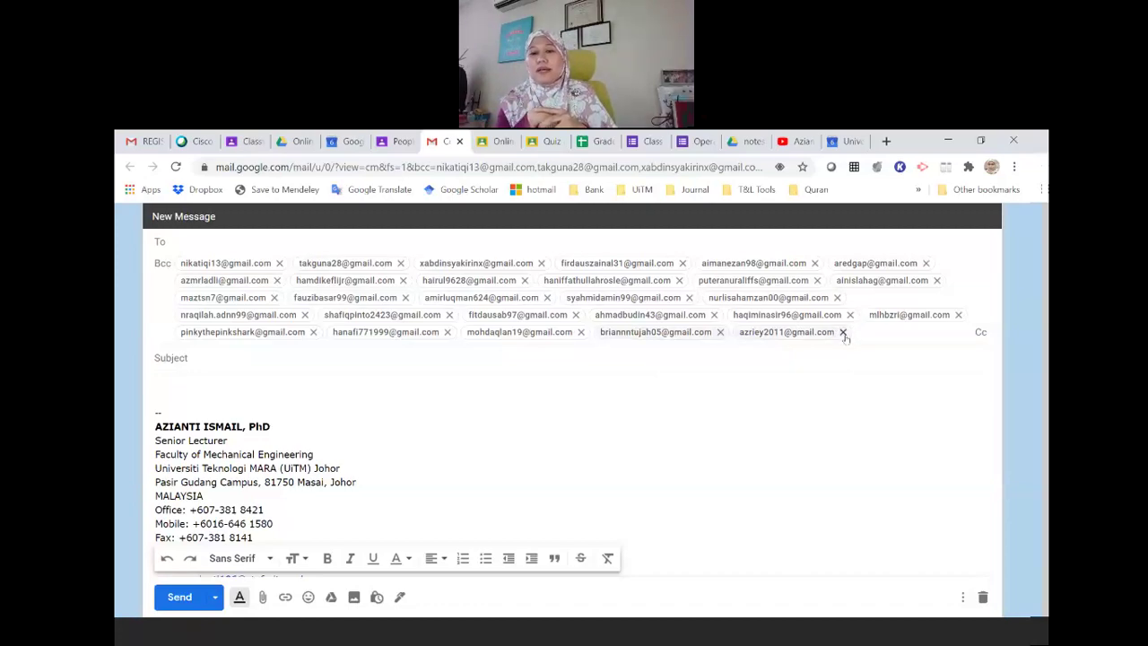
Expand the new message's Bcc recipients and copy all the students' e-mail addresses
mouse_move(843, 335)
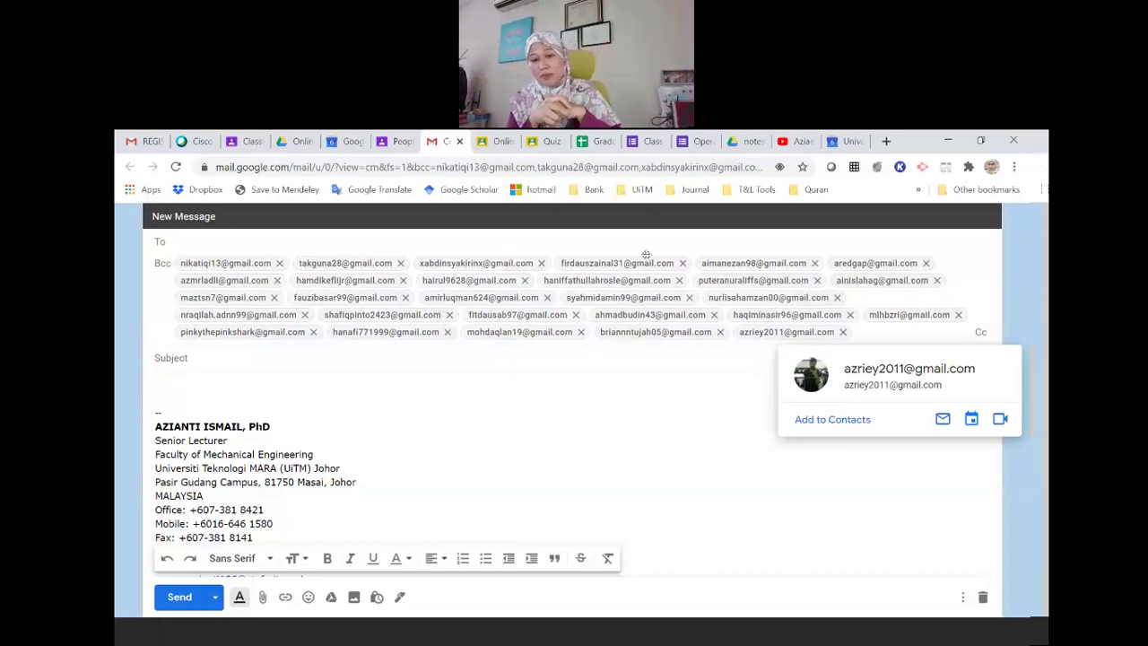
mouse_move(594, 263)
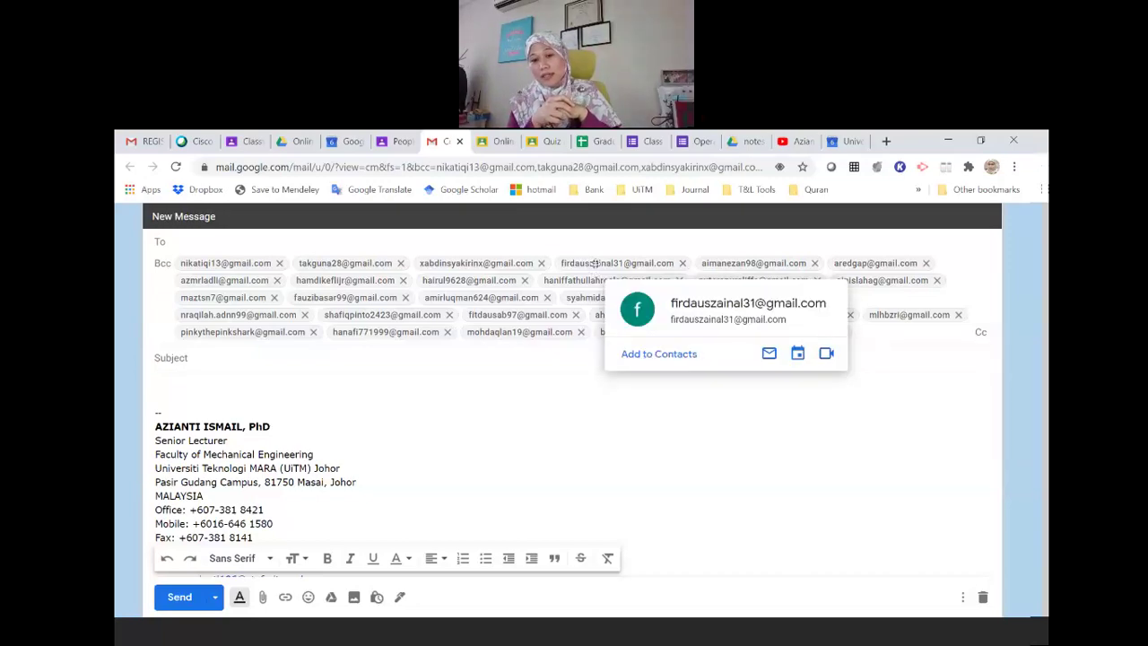
right_click(687, 343)
click(868, 360)
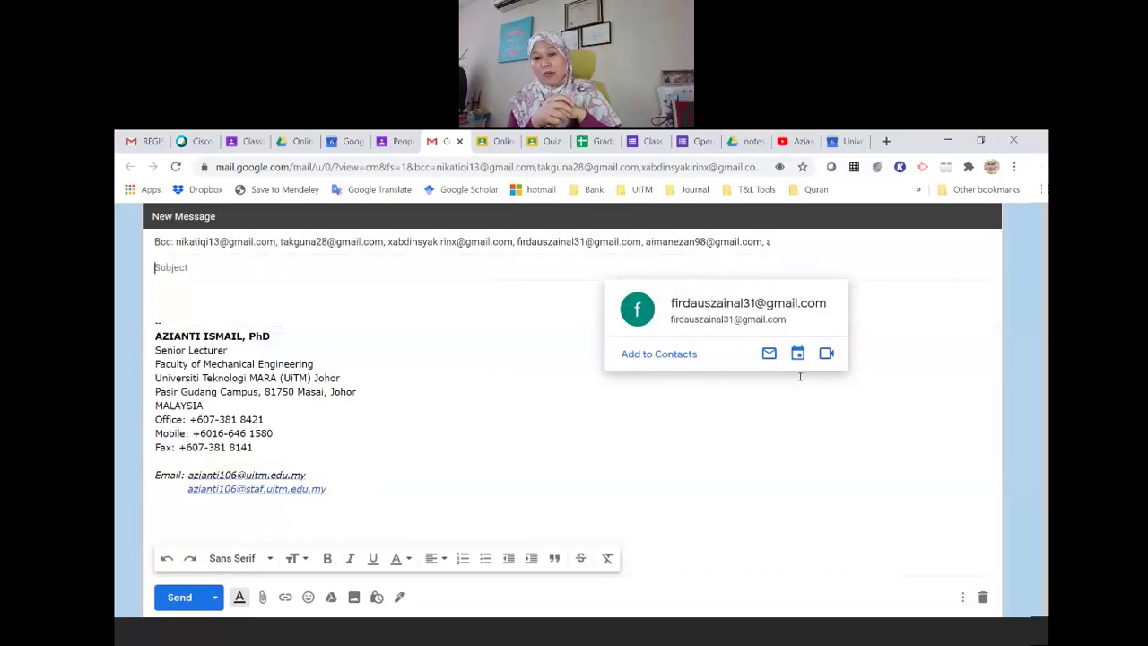
click(181, 241)
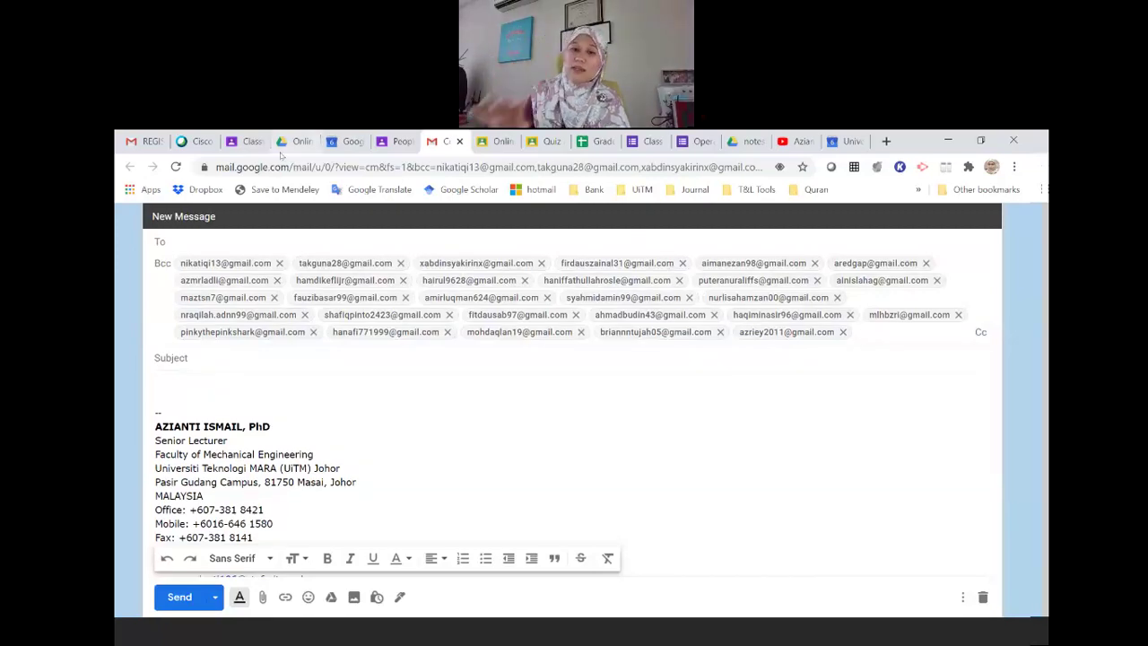
Switch to the class's Google Calendar and show the day view for today, October 6, 2020
click(343, 141)
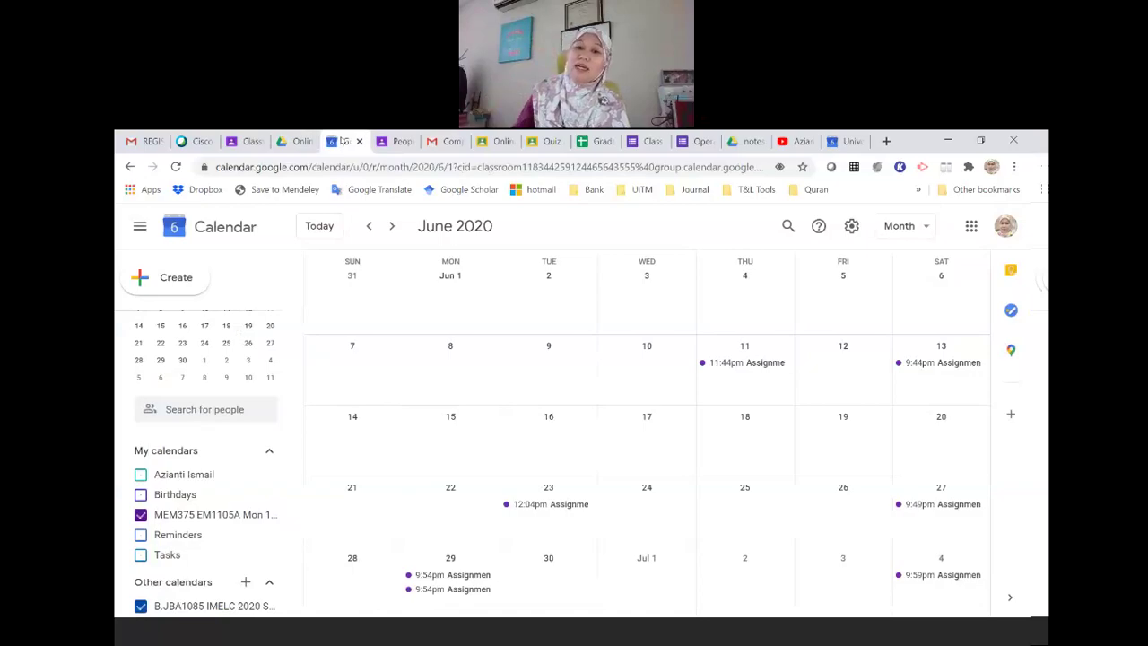
click(549, 418)
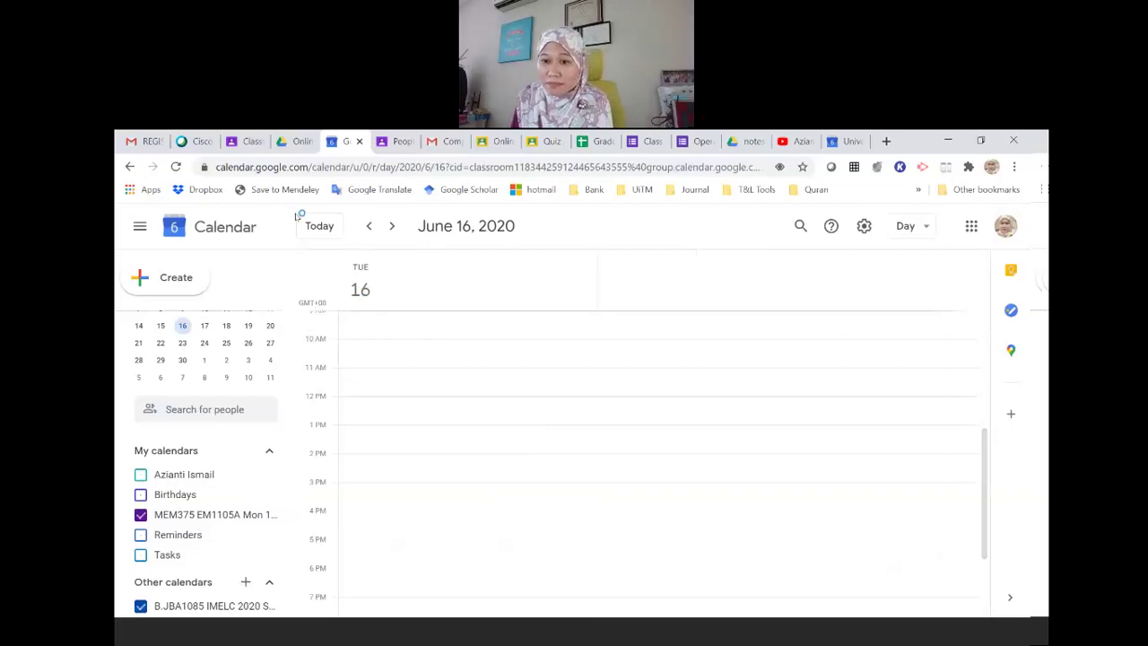
key(t)
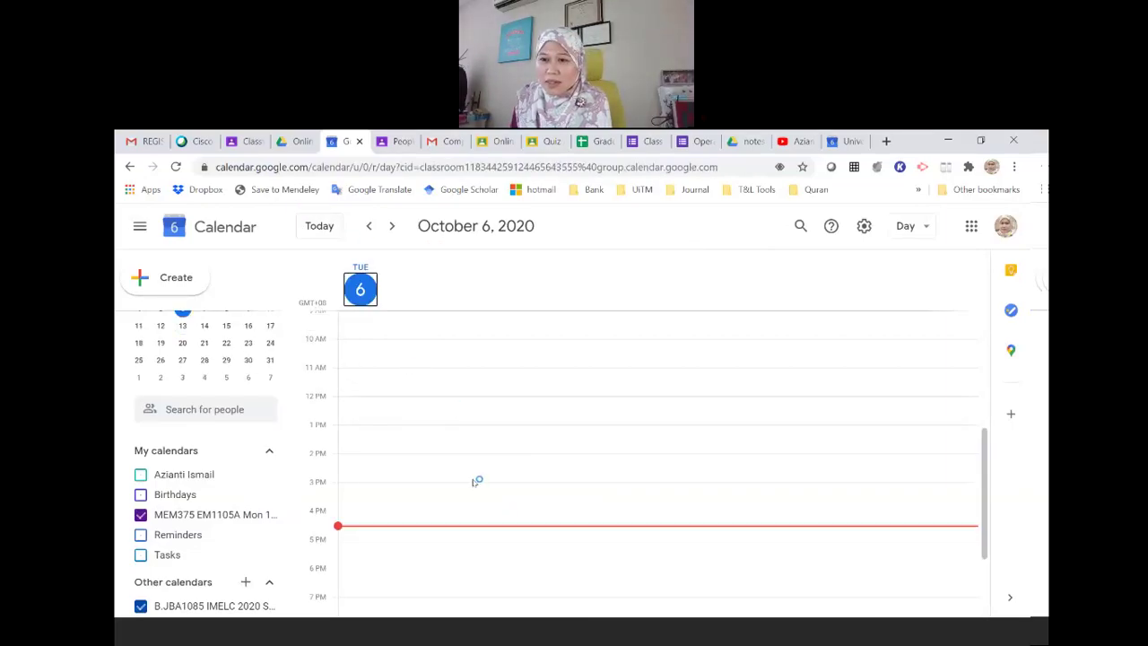
scroll(377, 592, down, 1)
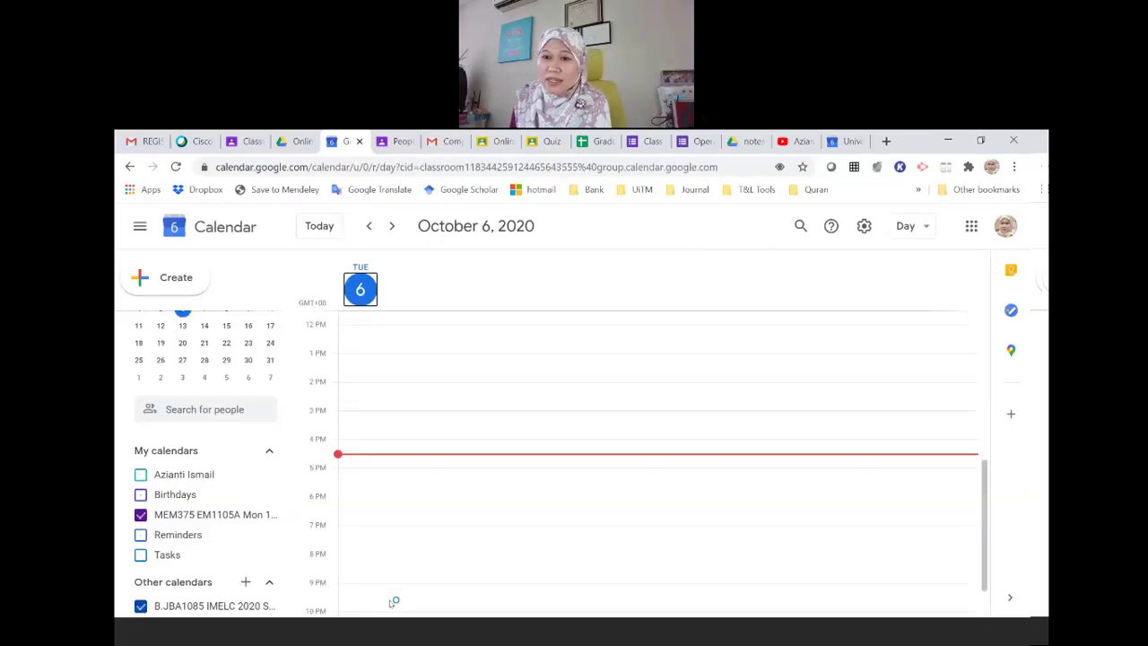
Create a 7:00pm to 8:00pm event titled "Kelas MEM375" and add Google Meet video conferencing to it
click(403, 531)
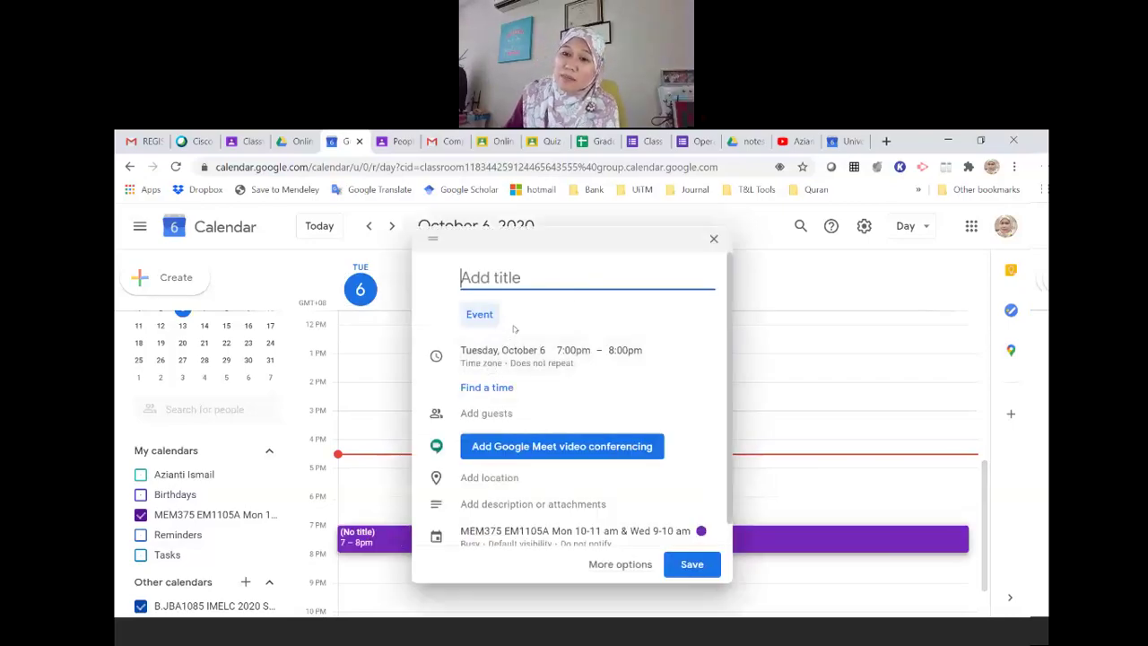
text(KElas MEM375)
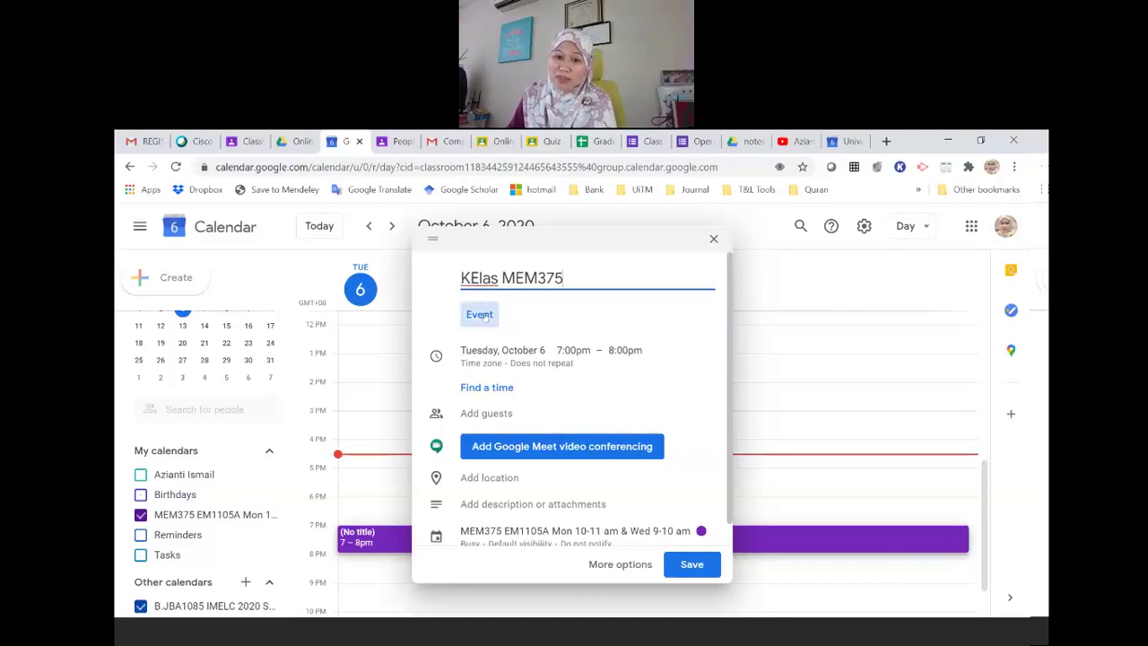
key(BackSpace)
text(e)
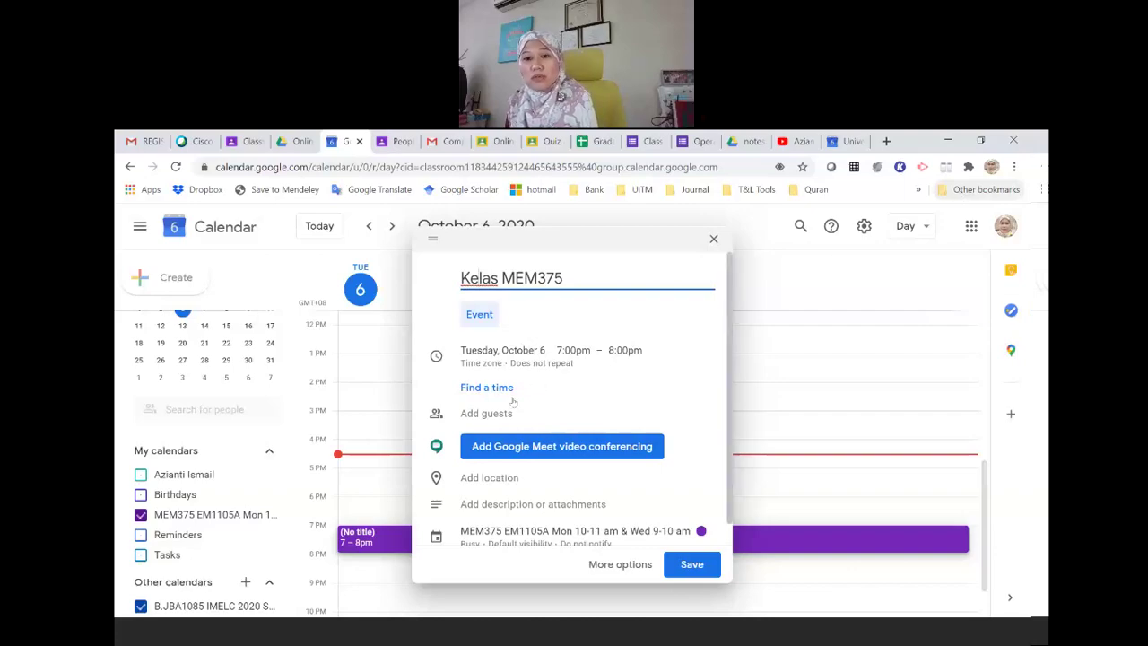
click(493, 447)
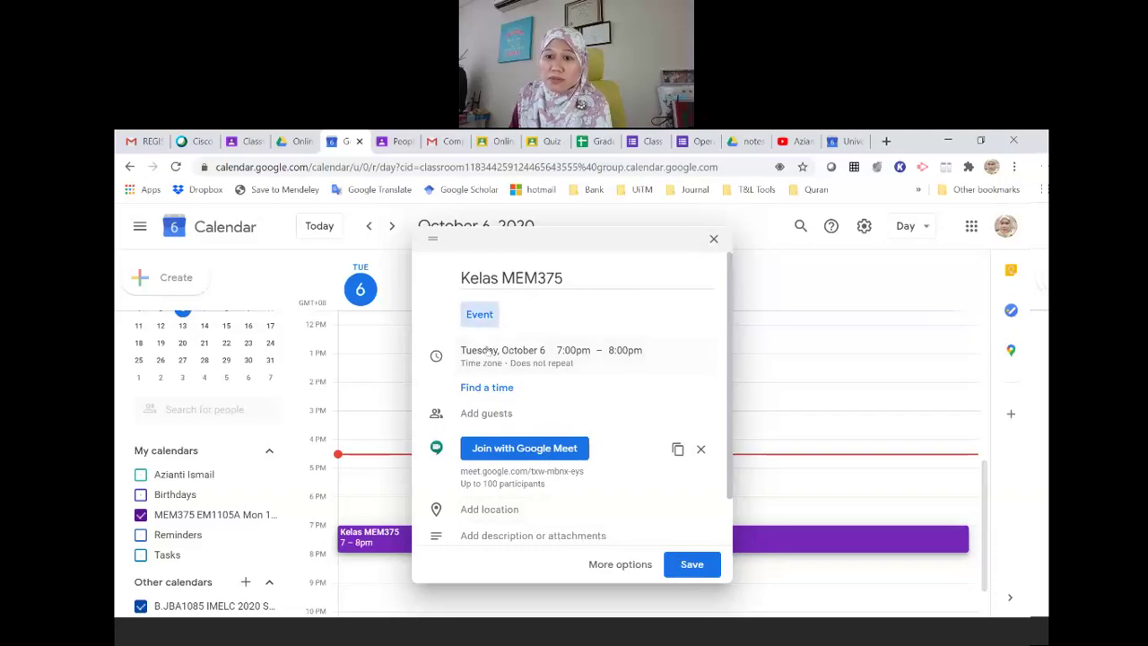
Paste the copied student e-mail addresses as guests of the Kelas MEM375 event
scroll(495, 425, down, 1)
scroll(494, 427, up, 1)
scroll(494, 394, down, 1)
scroll(495, 369, up, 1)
click(499, 384)
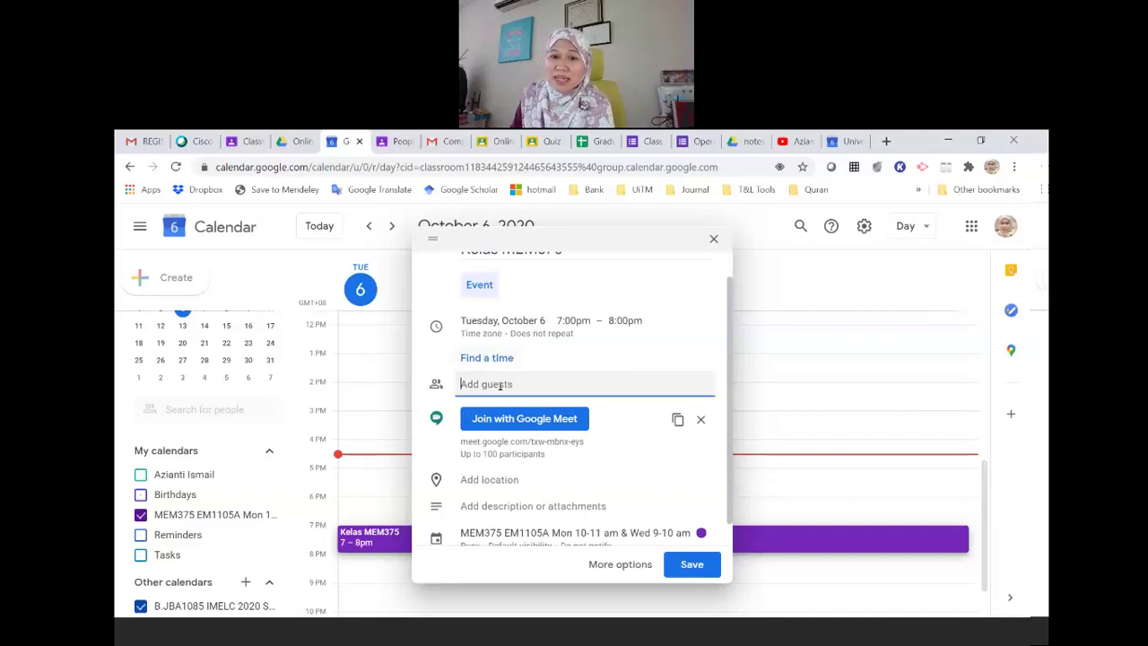
key(ctrl+v)
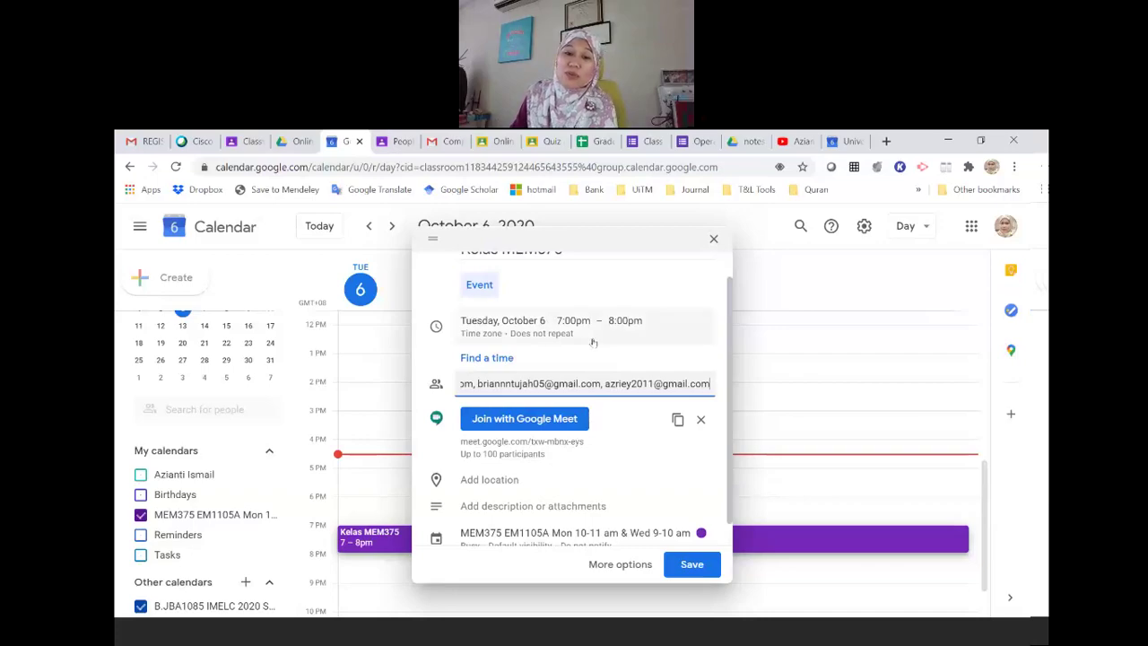
scroll(592, 515, down, 1)
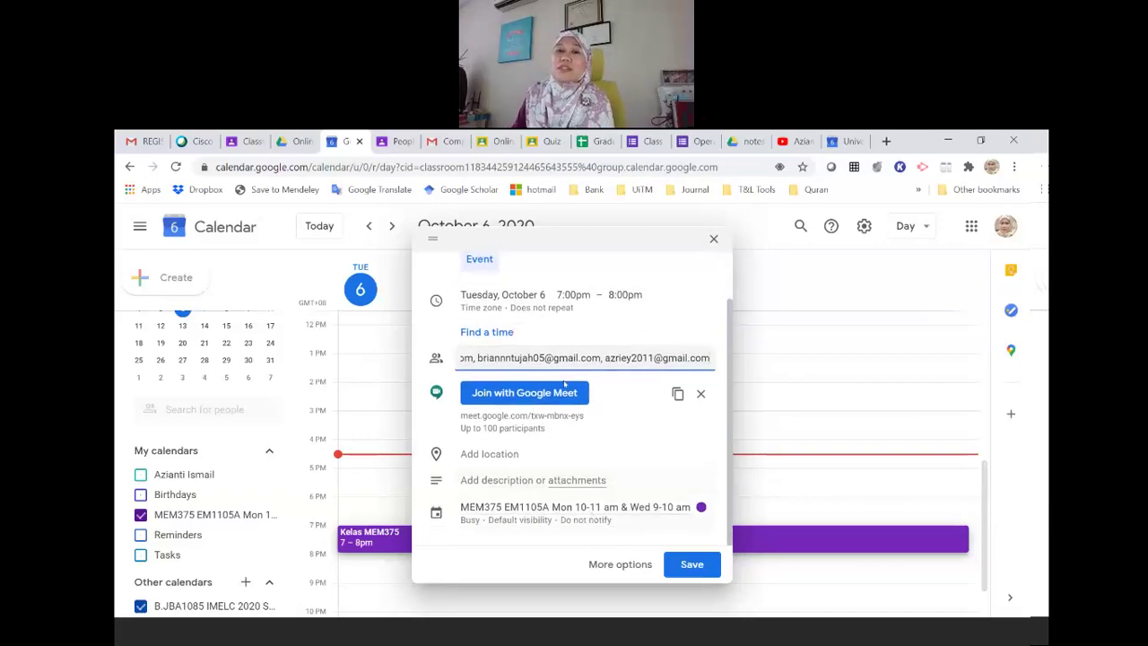
Open the full options of the Kelas MEM375 event and review its guest list, guest permissions, and event details
click(636, 570)
scroll(802, 451, down, 5)
scroll(700, 491, down, 10)
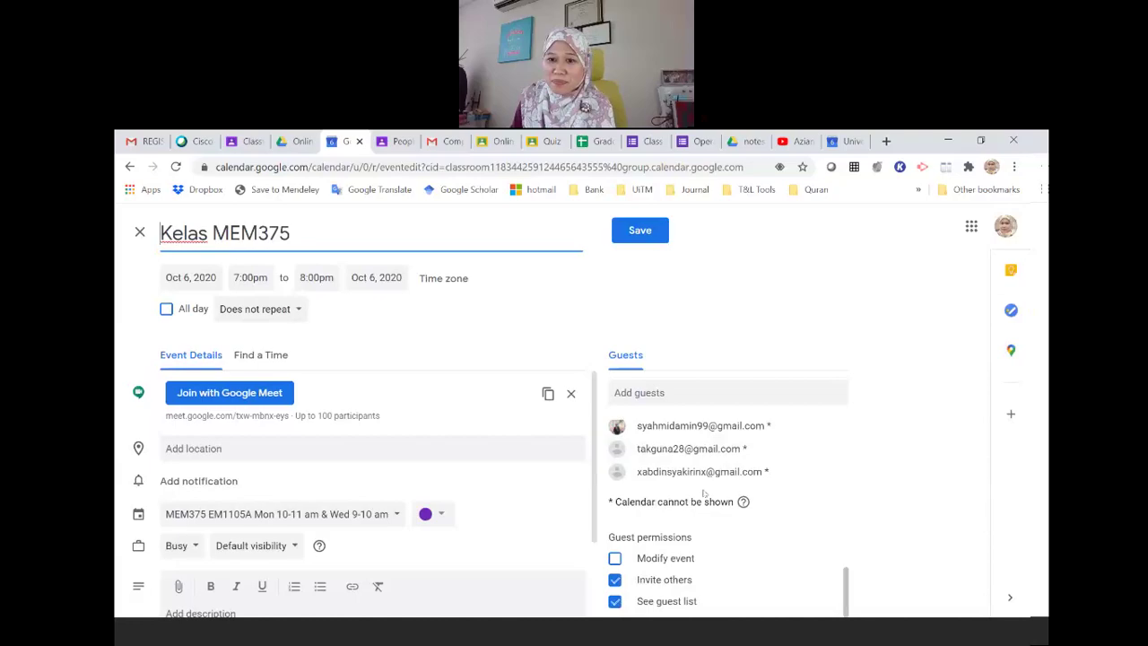
scroll(708, 475, up, 1)
scroll(700, 542, up, 8)
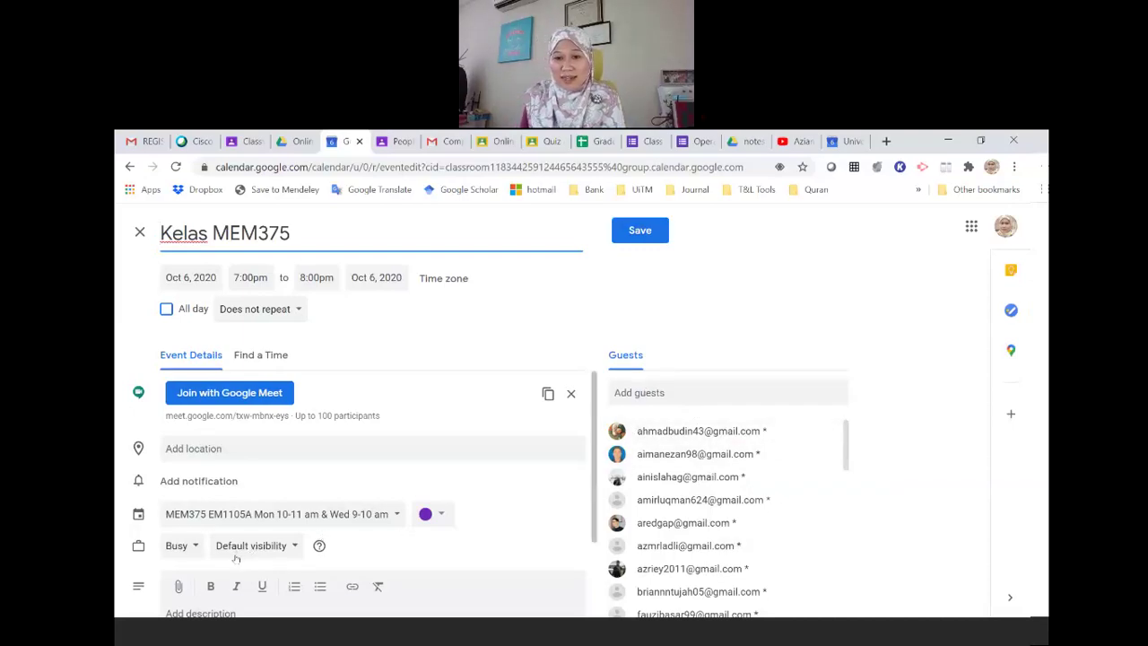
scroll(235, 563, down, 1)
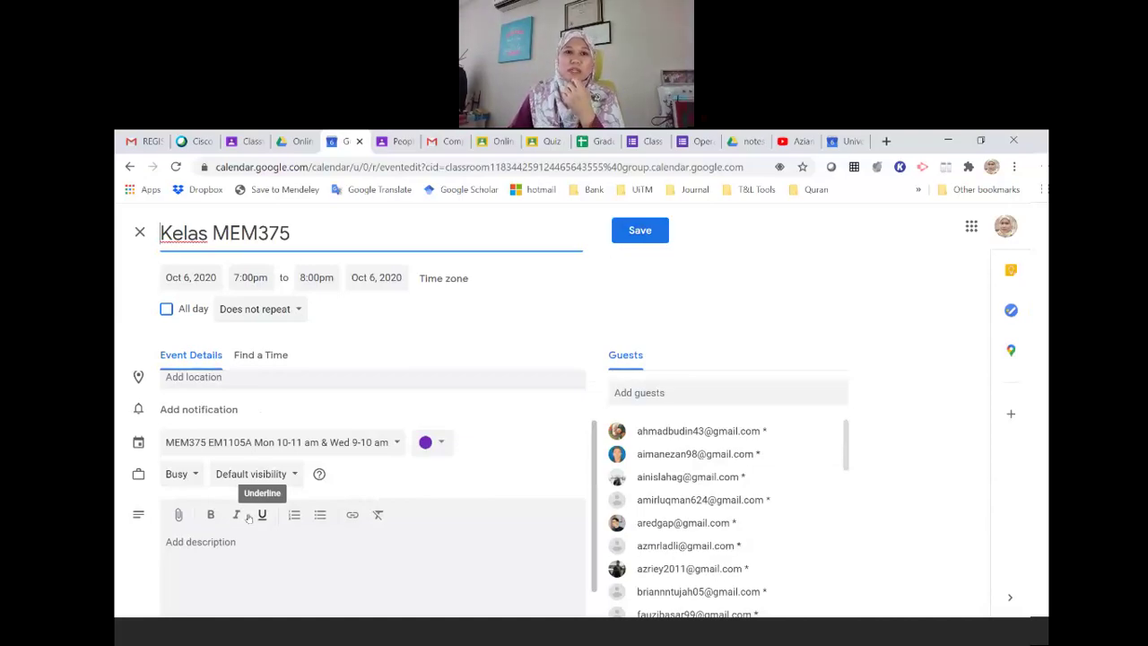
scroll(762, 520, down, 6)
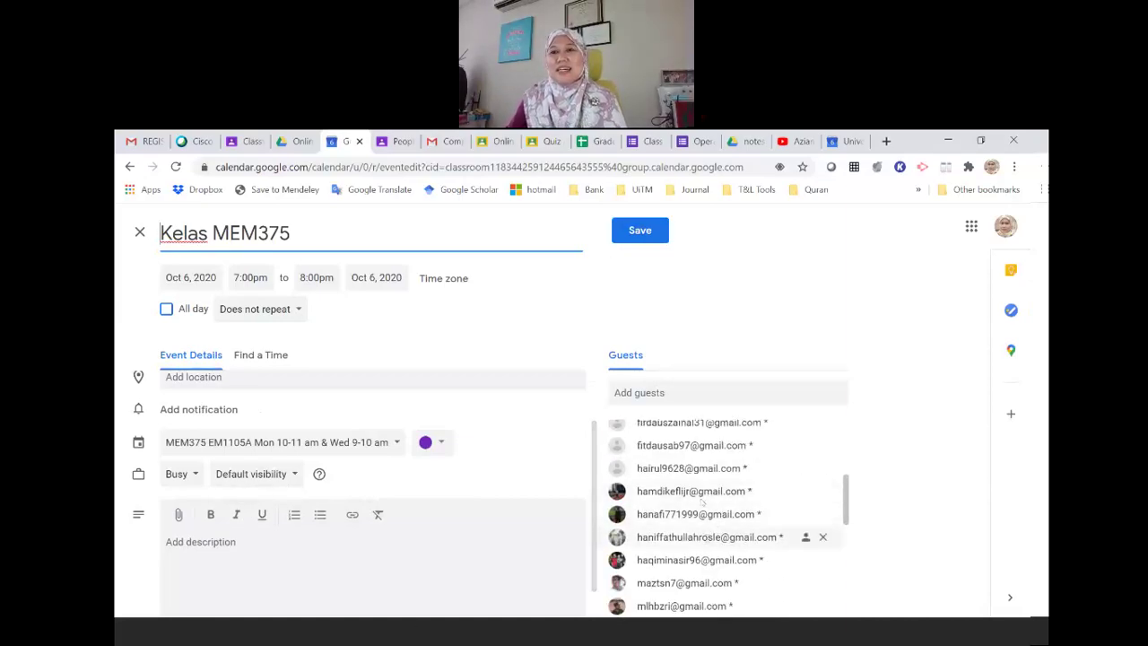
scroll(663, 504, down, 1)
scroll(663, 504, down, 5)
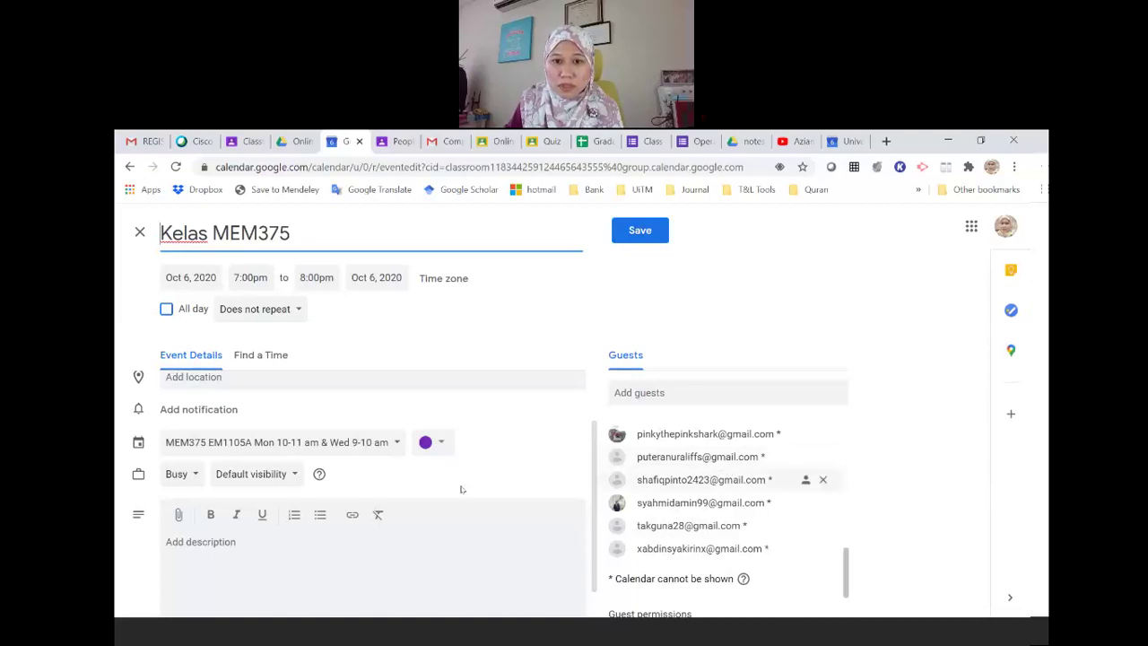
scroll(452, 489, down, 1)
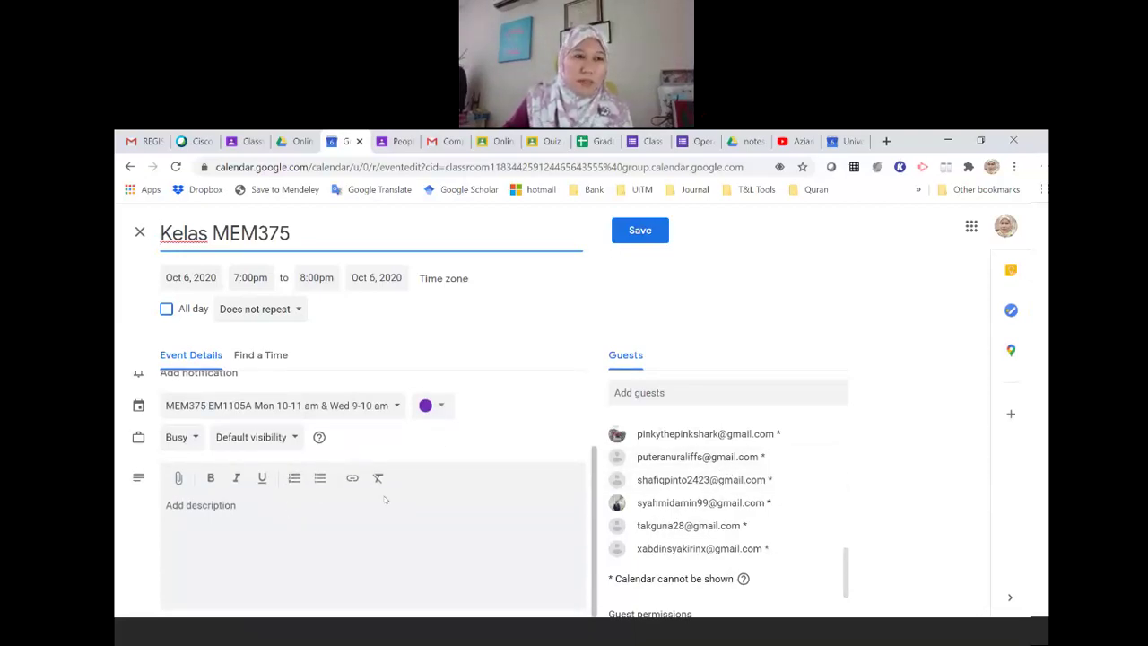
scroll(336, 493, up, 2)
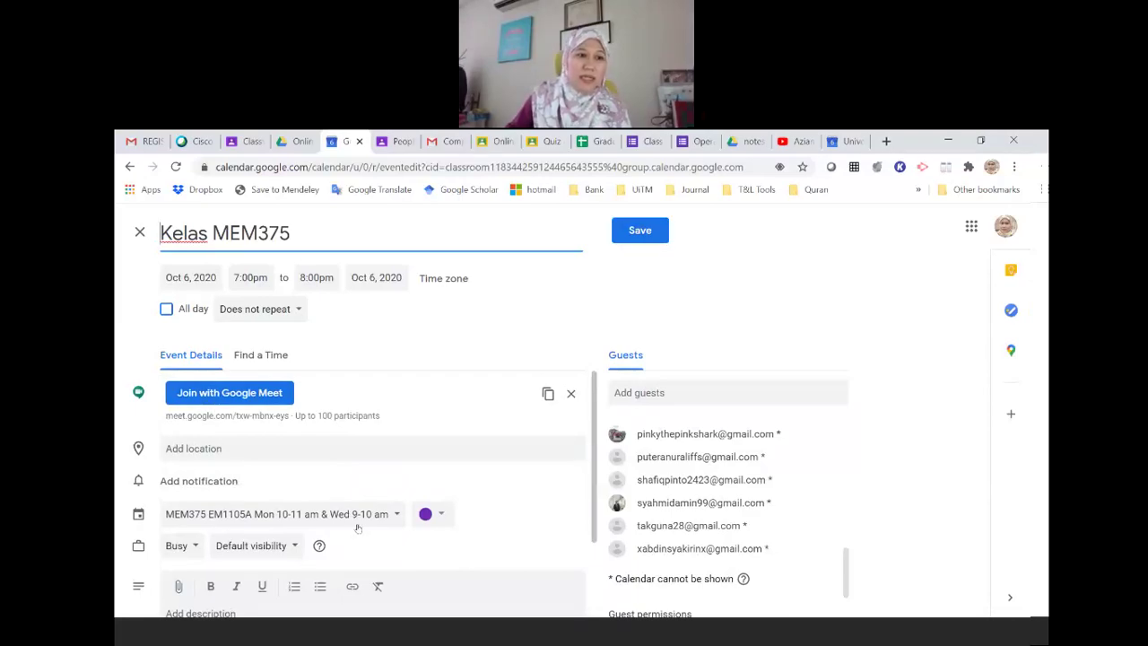
scroll(357, 529, down, 1)
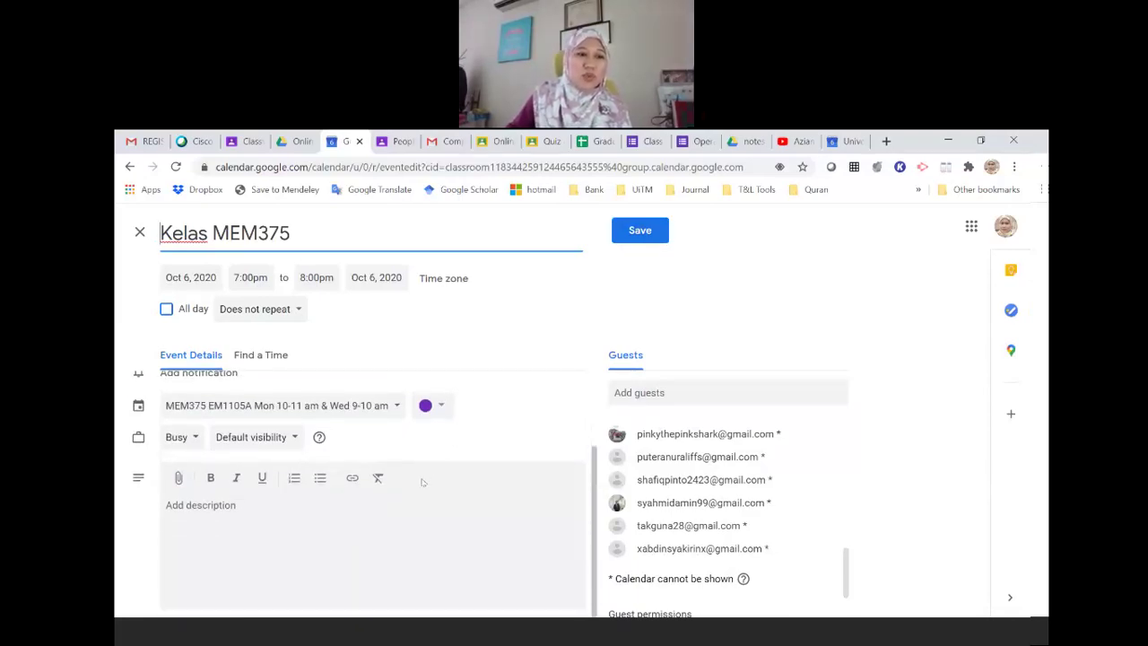
scroll(363, 431, up, 1)
Set the Kelas MEM375 event to a custom recurrence, weekly on Tuesday, ending on Jan 5, 2021
click(298, 314)
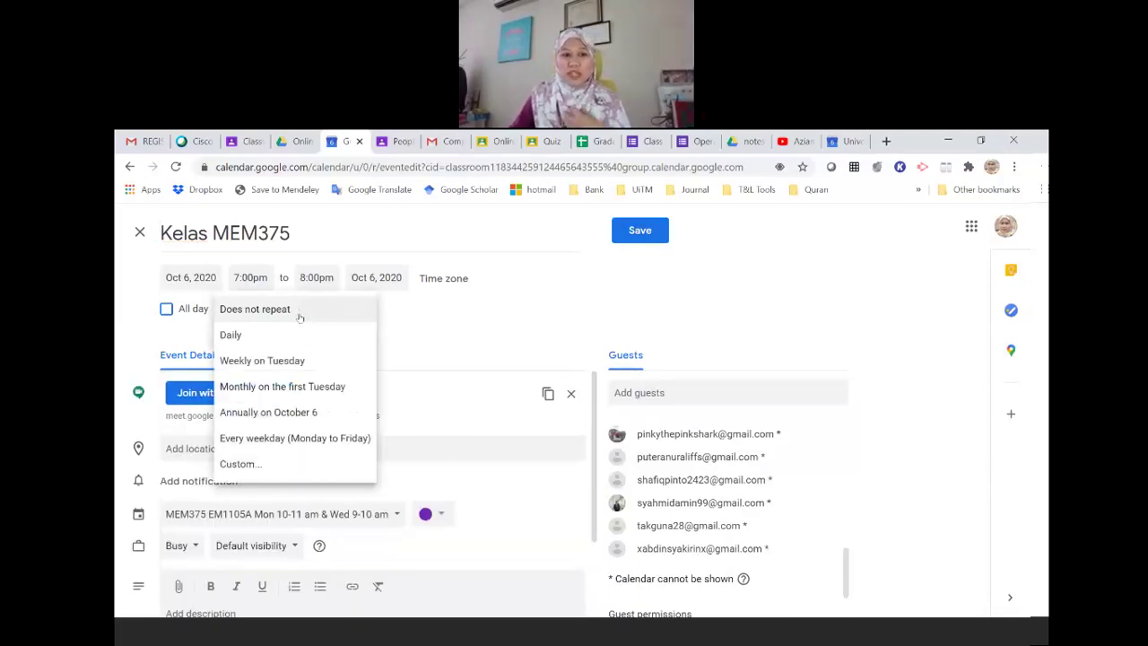
click(255, 464)
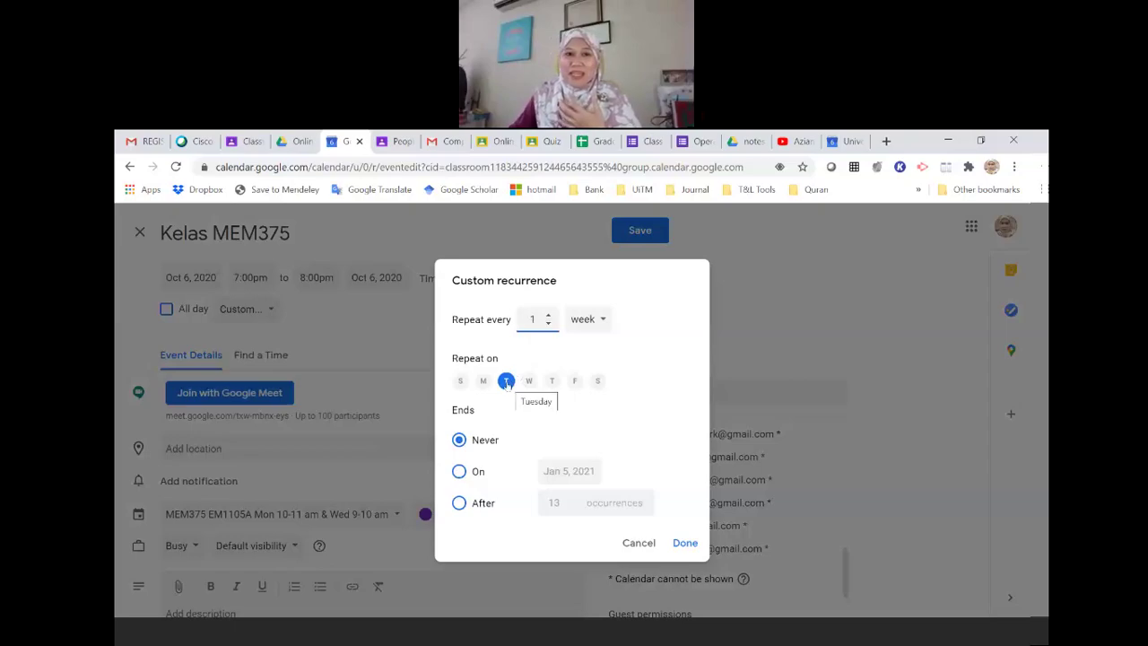
click(478, 472)
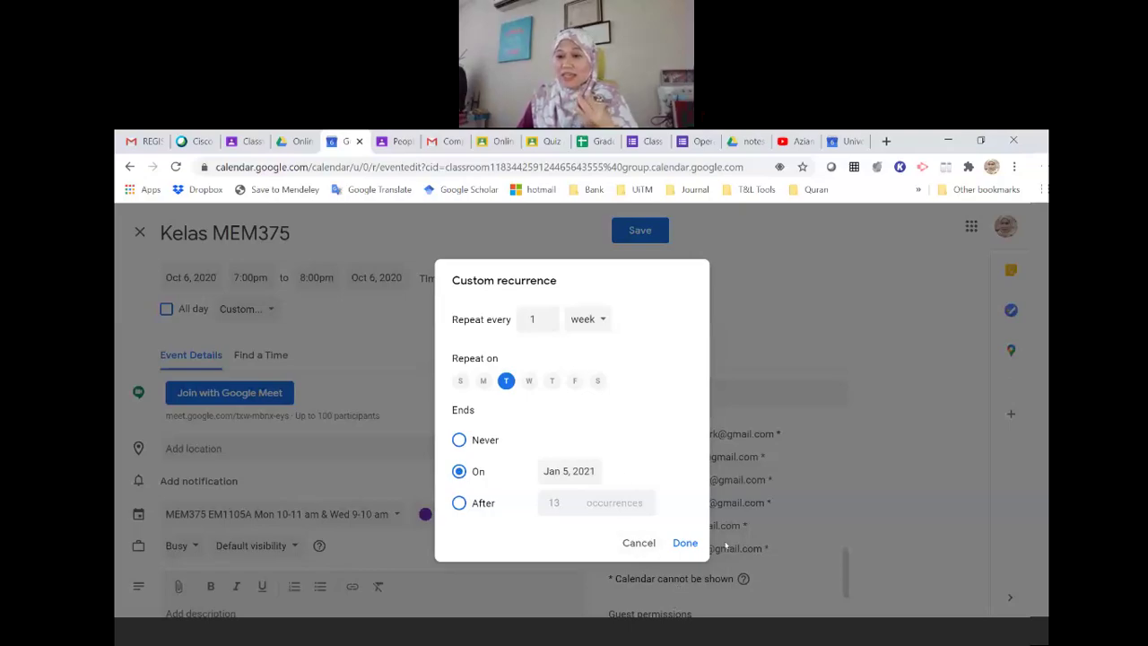
click(685, 543)
Add a notification to the Kelas MEM375 event and set it to 20 minutes before
scroll(323, 396, down, 2)
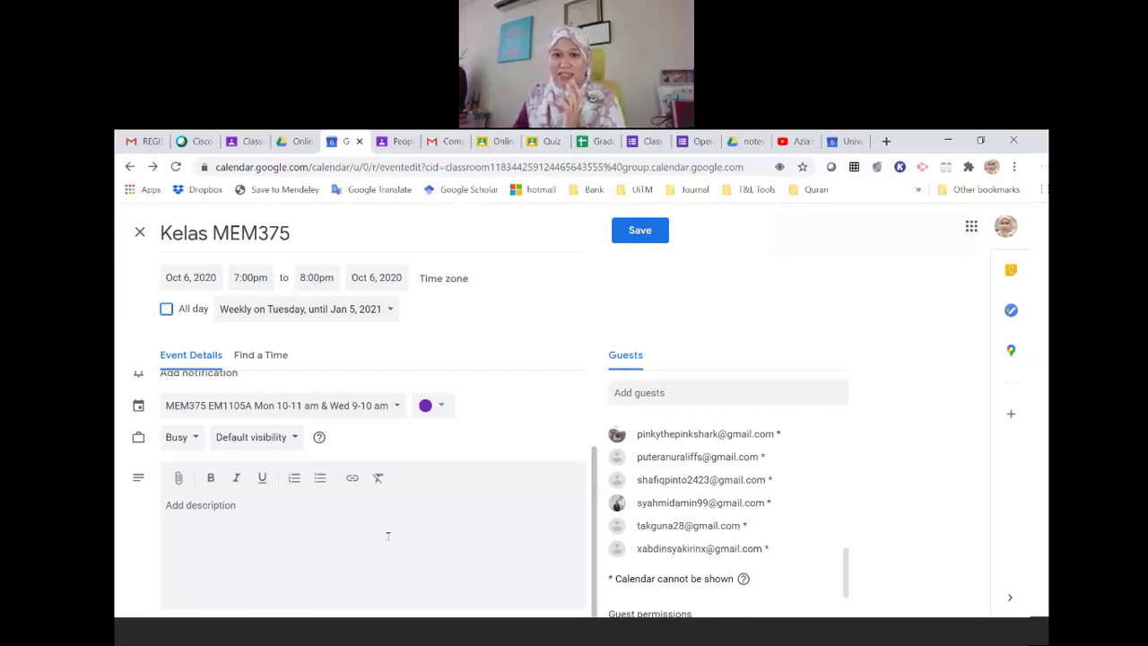
scroll(295, 484, up, 3)
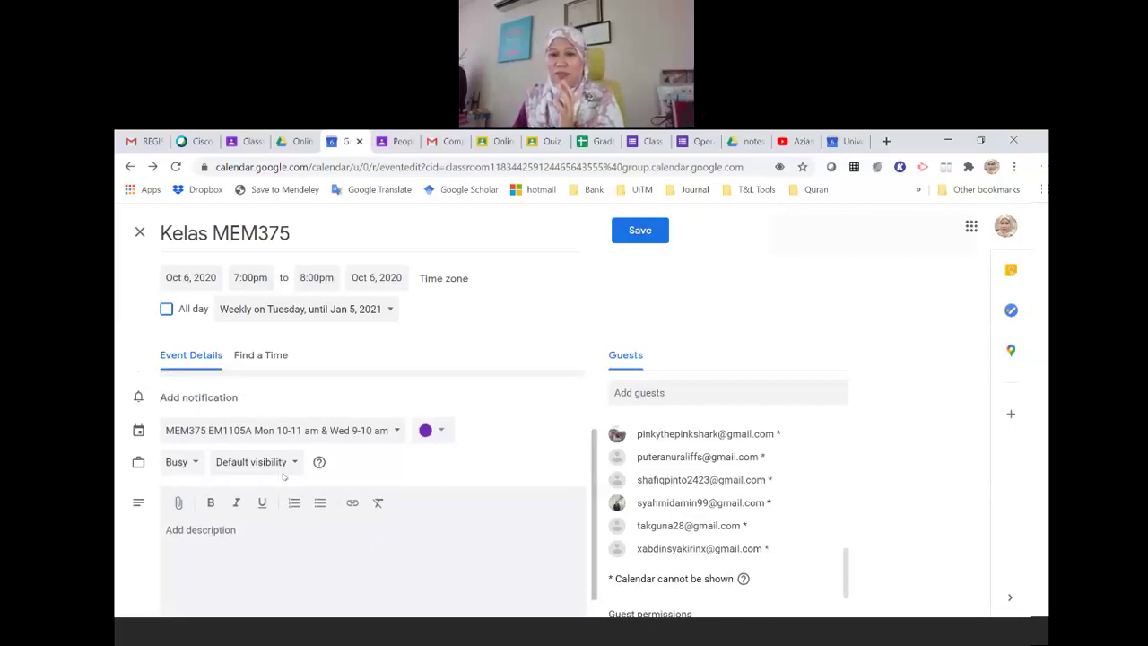
click(214, 482)
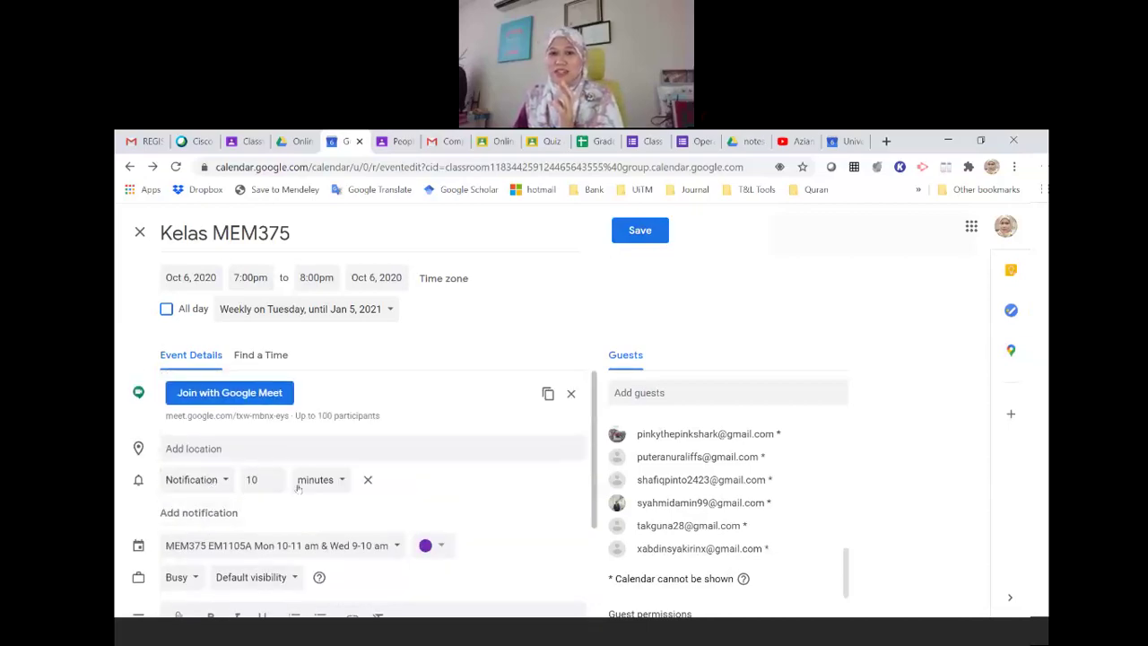
drag(259, 481, 242, 483)
text(20)
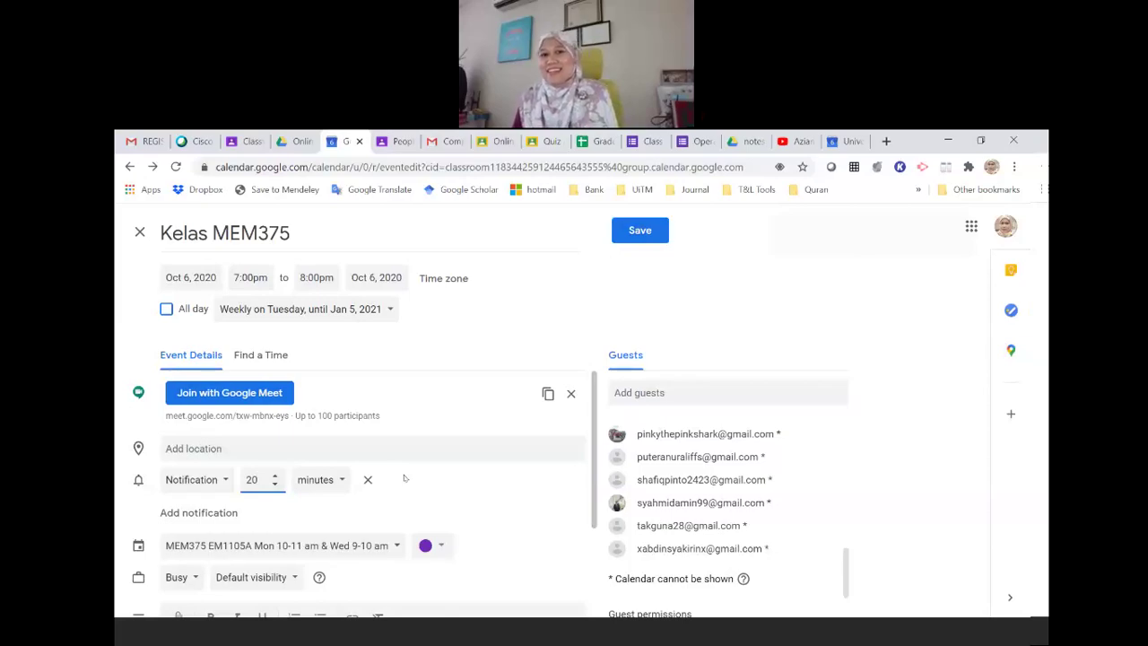
scroll(156, 535, down, 2)
scroll(204, 373, up, 2)
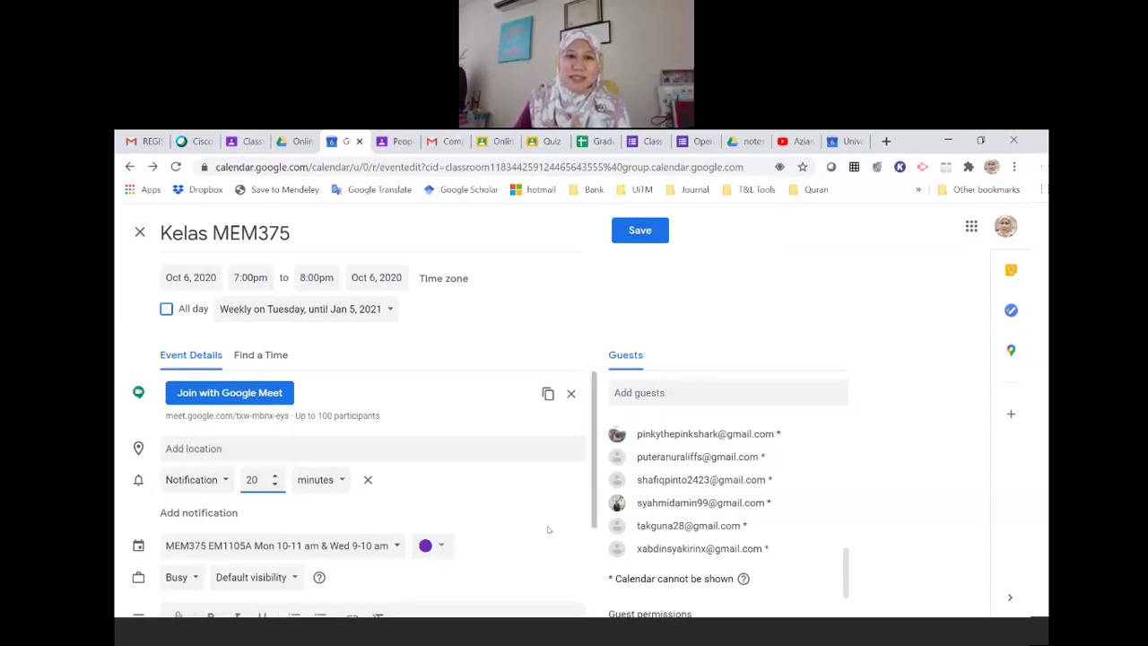
scroll(691, 494, down, 1)
scroll(687, 485, up, 1)
scroll(687, 485, up, 10)
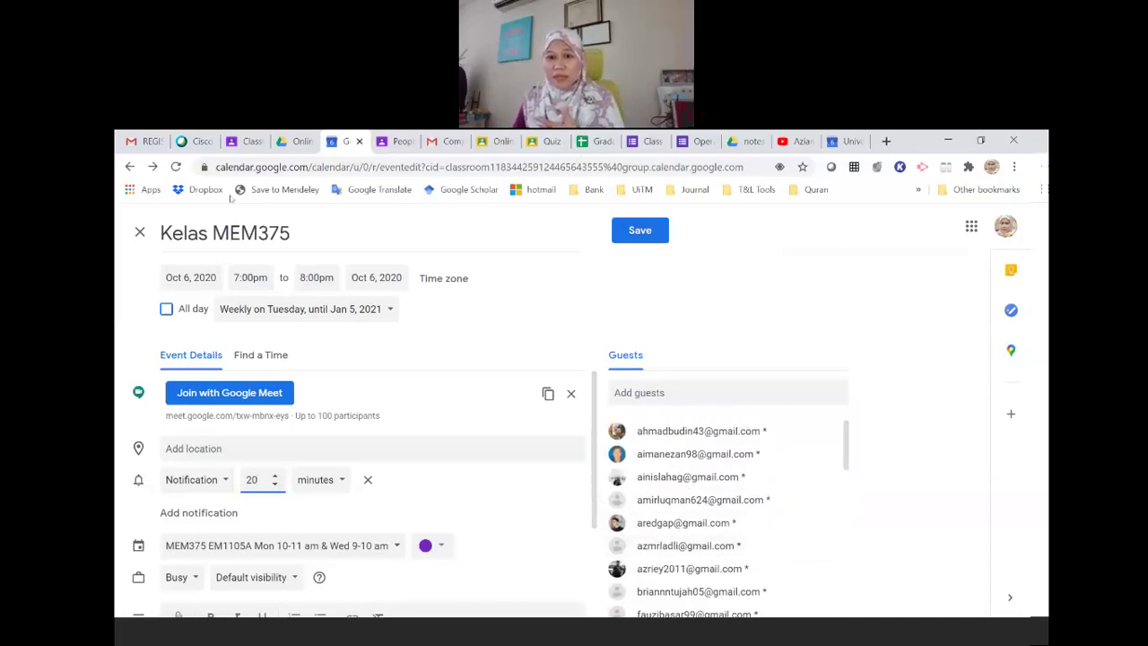
Return to the class in Google Classroom, select all students in its people list, and choose to e-mail them
click(242, 143)
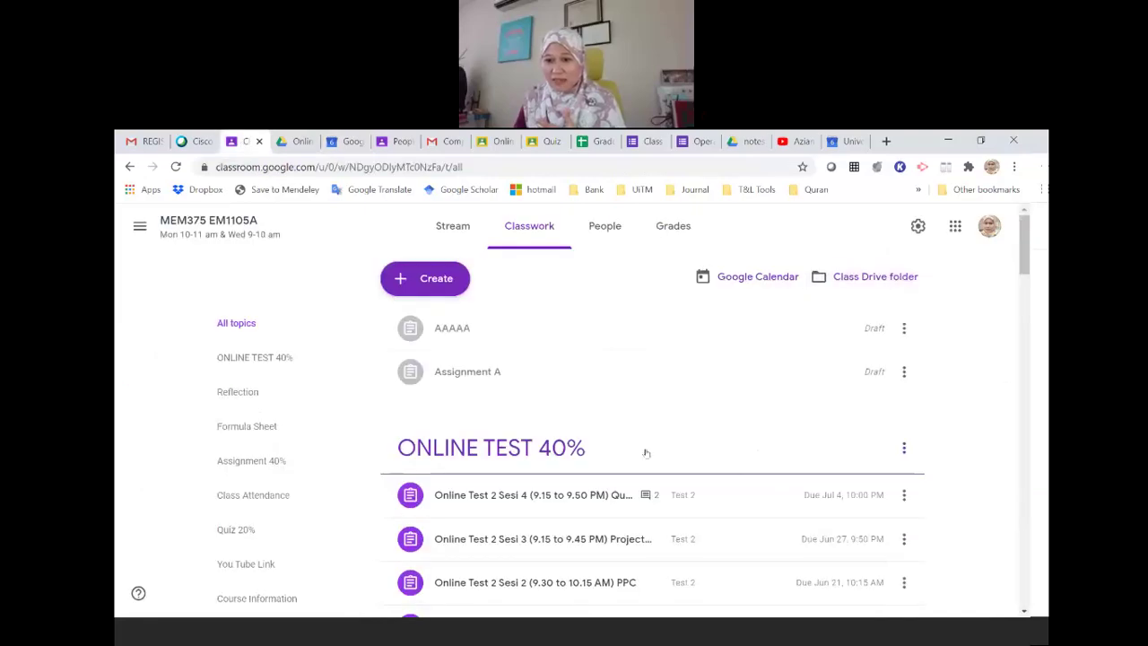
click(604, 226)
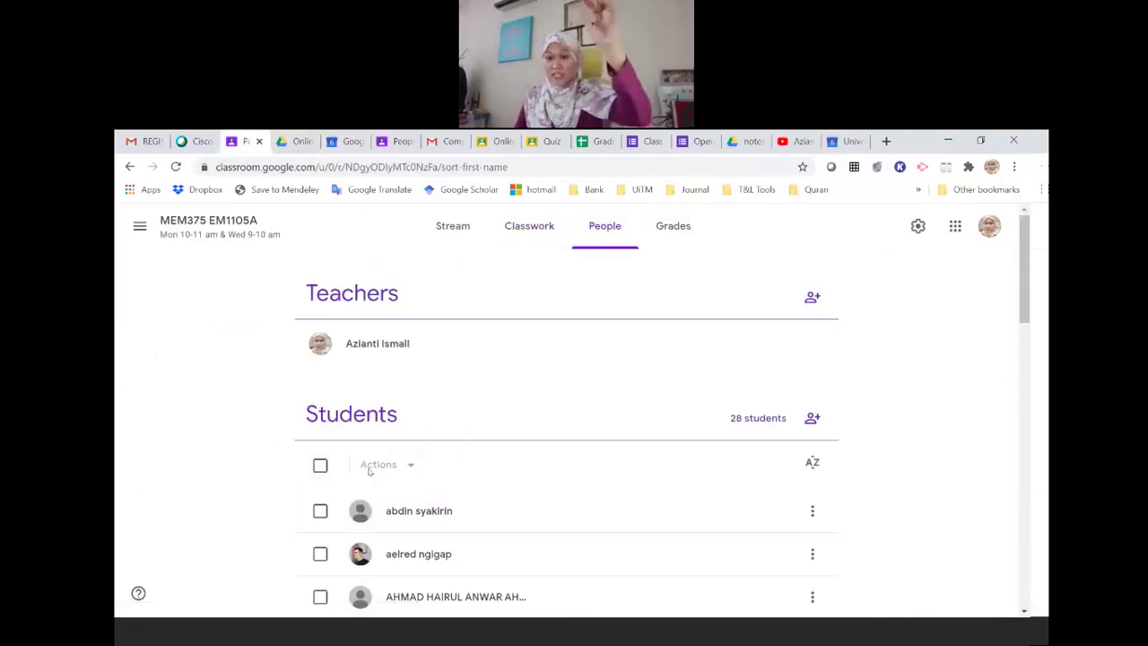
click(320, 465)
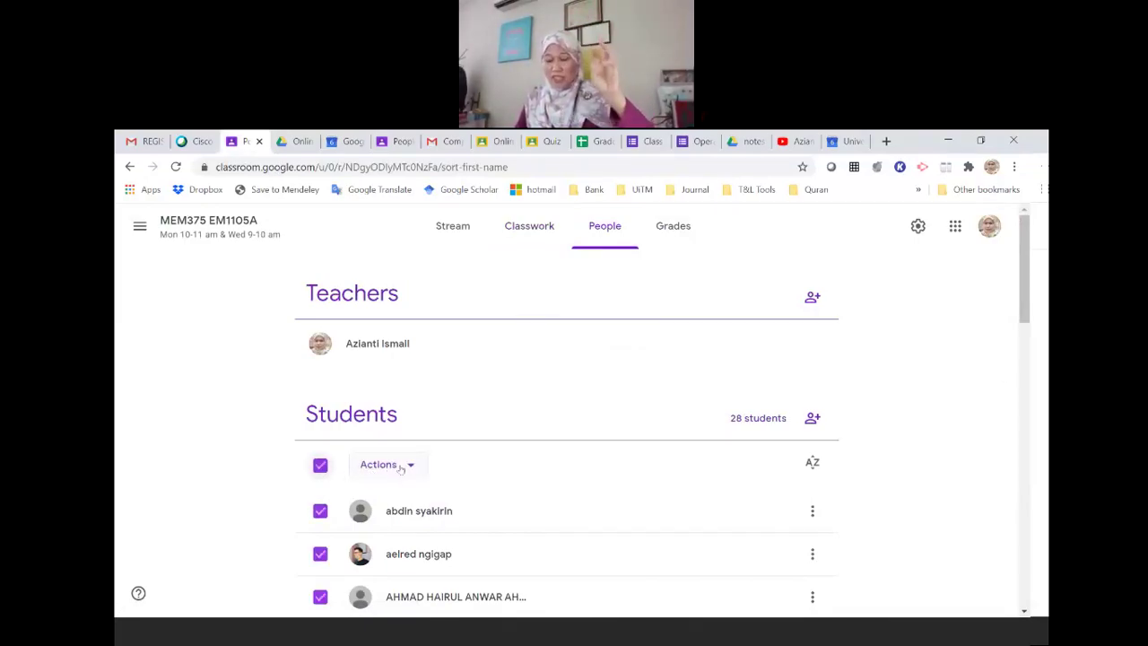
click(404, 466)
click(404, 504)
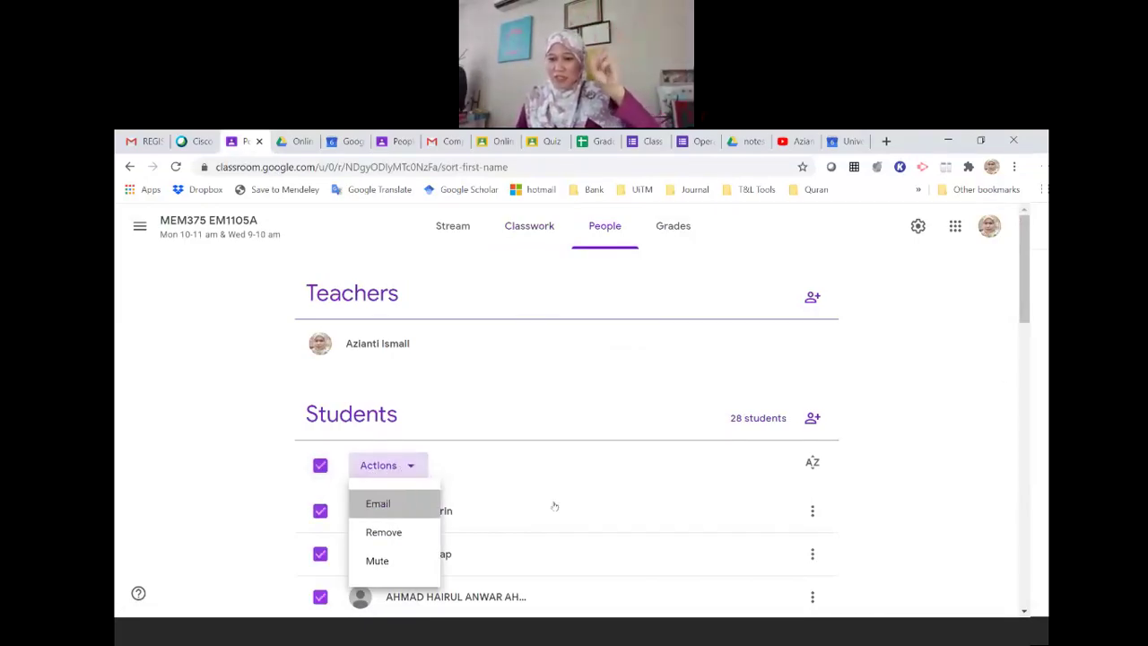
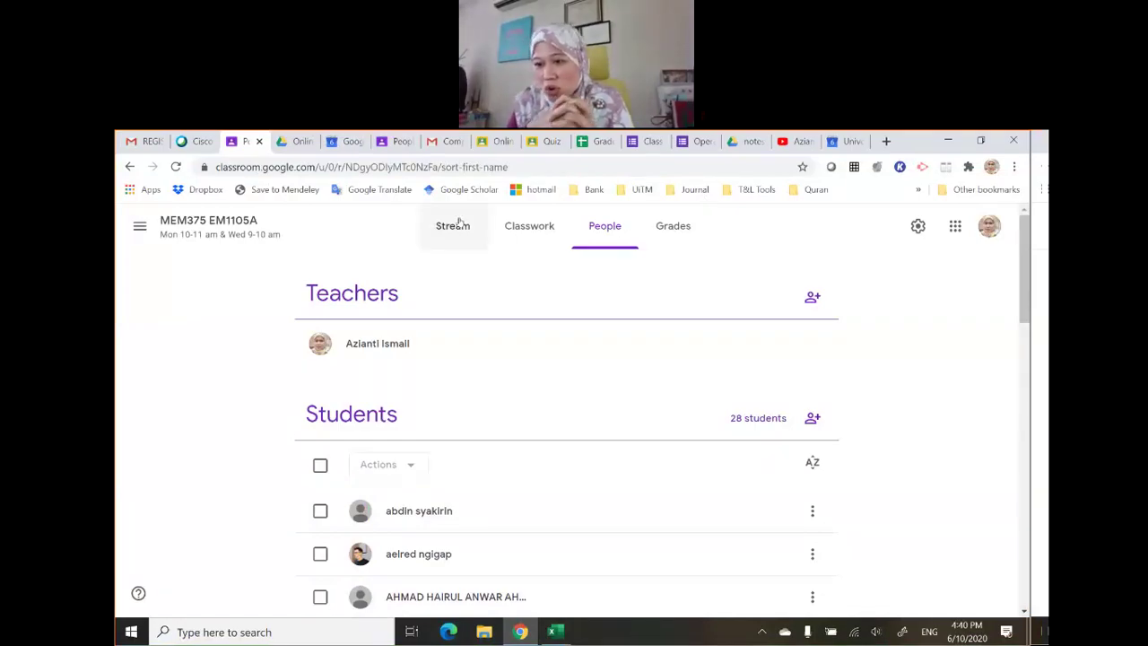
Start a new announcement in the MEM375 EM1105A class stream with the text "Date"
scroll(546, 408, down, 3)
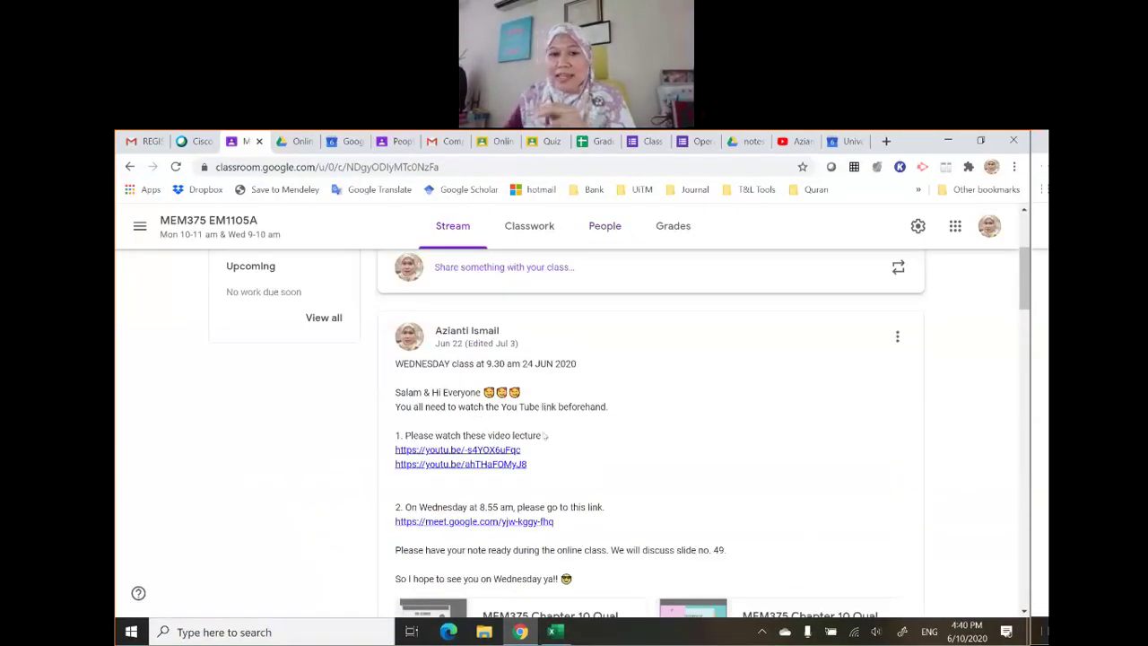
scroll(599, 357, up, 1)
click(568, 338)
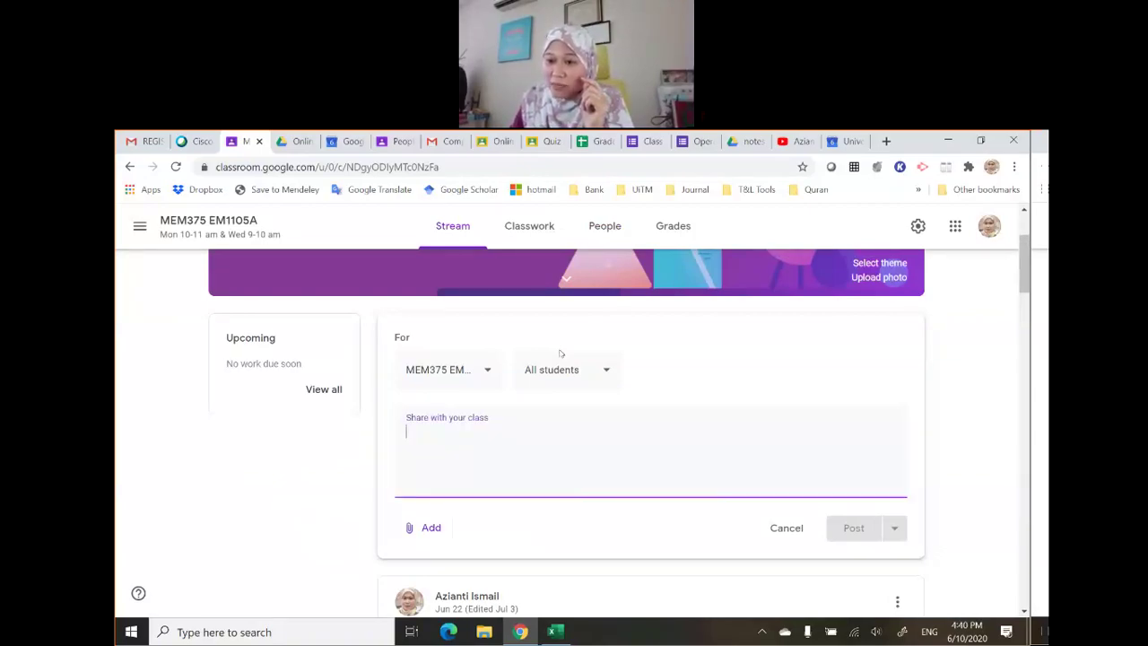
text(REst)
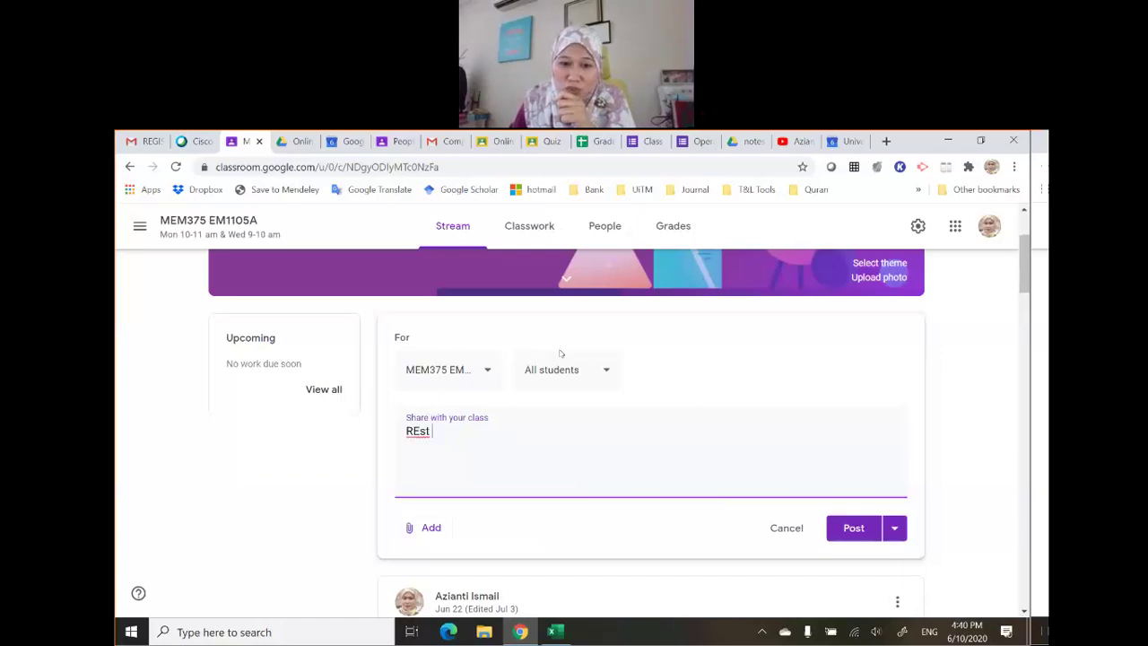
key(BackSpace)
key(BackSpace)
key(BackSpace)
text(Dat)
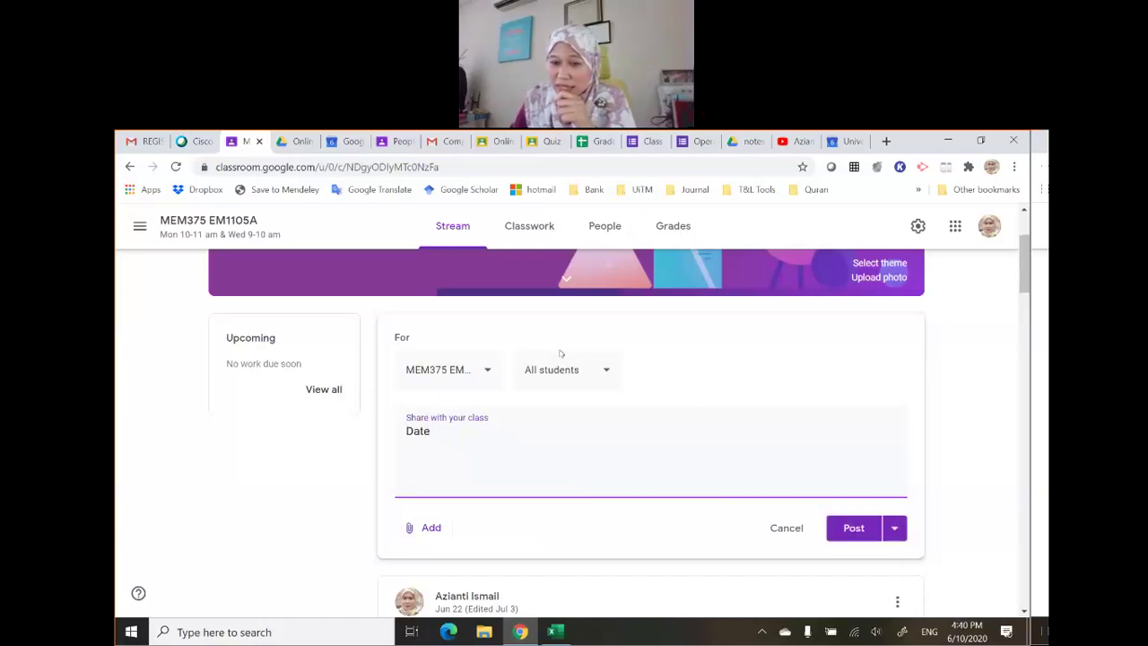
text(e)
Add OPM770 EMBA21 and the two other listed classes, Manufacturing and Material, as recipients of the announcement
click(473, 377)
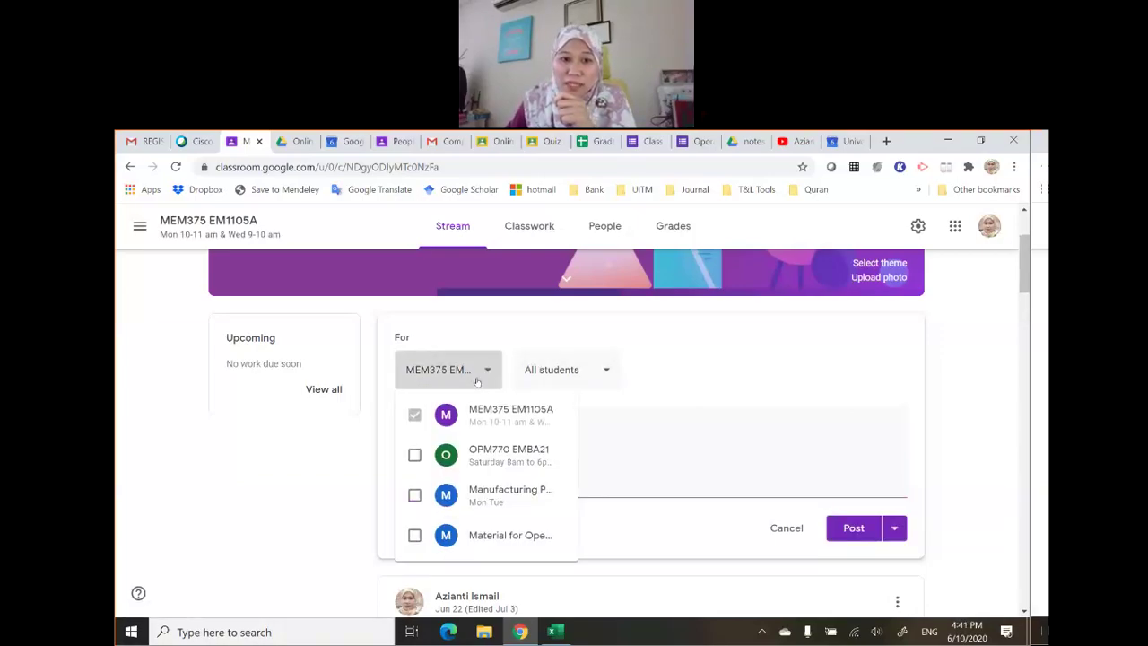
click(414, 455)
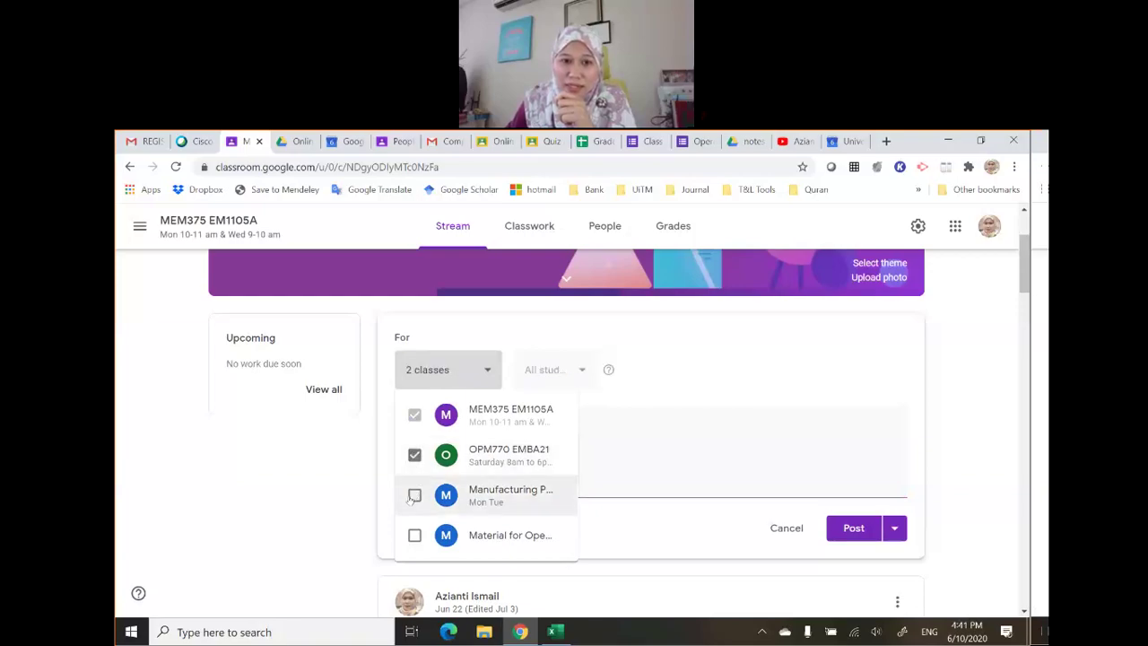
click(415, 494)
click(414, 534)
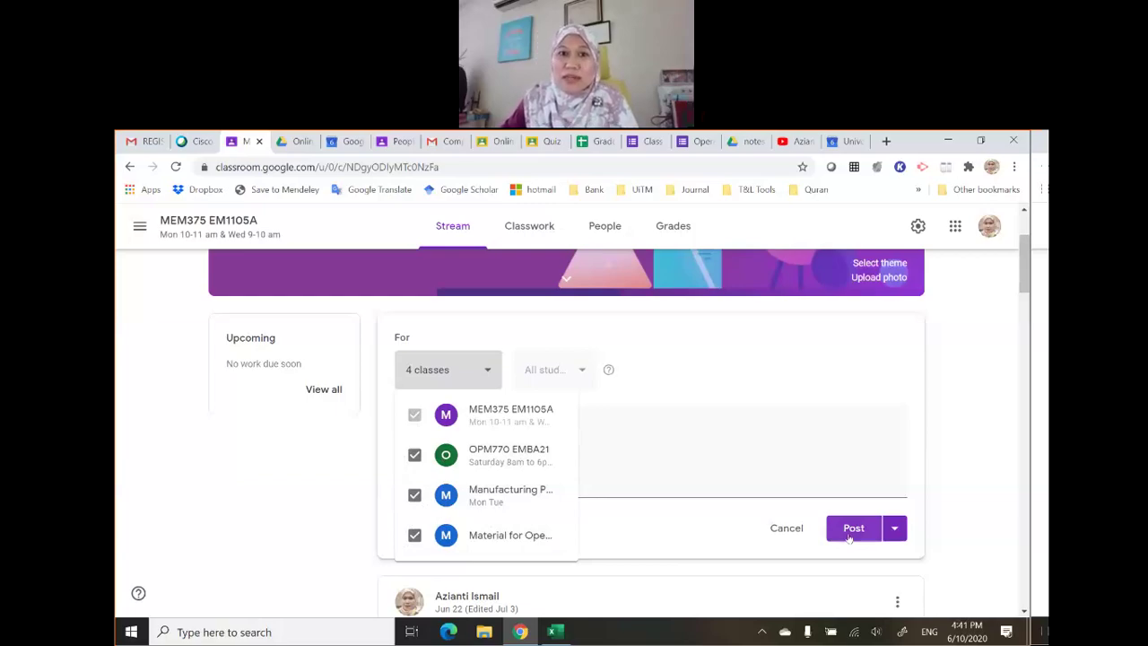
Change the announcement text to "Test Date"
click(731, 461)
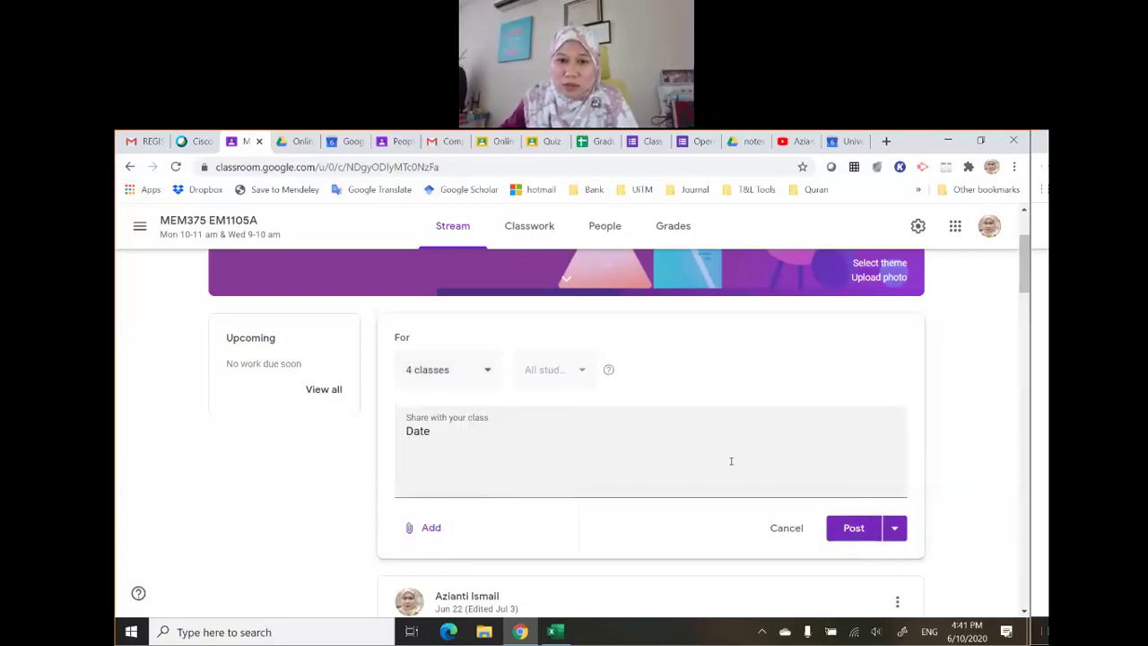
click(405, 430)
text(Test)
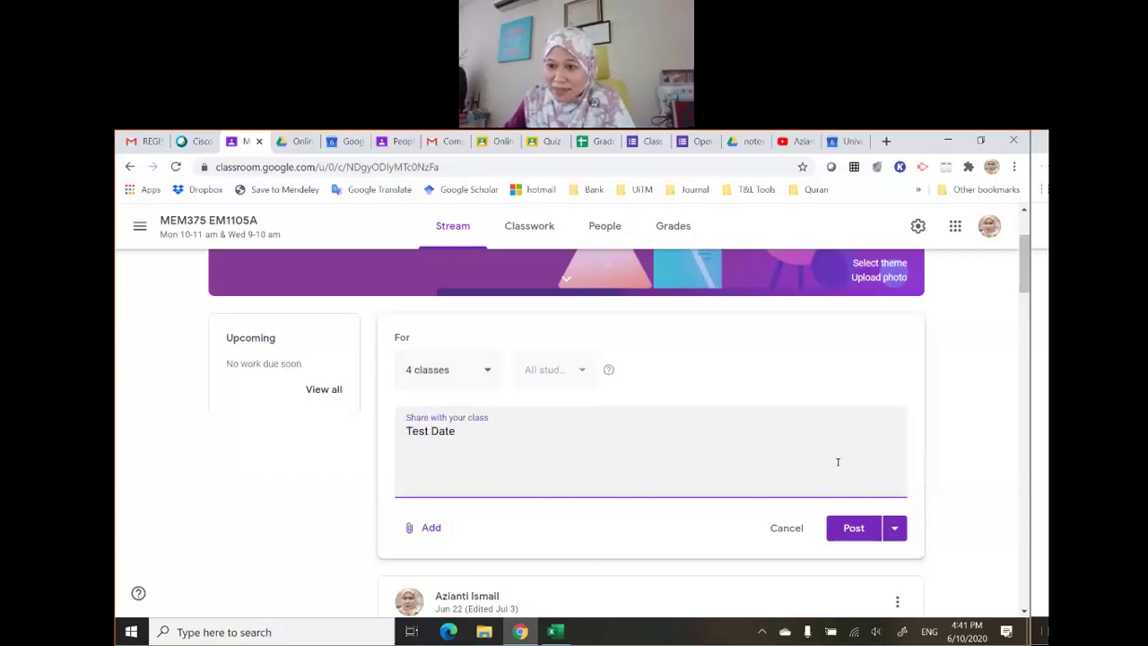
Remove the three additional classes from the announcement's recipients, leaving only MEM375 EM1105A selected
click(487, 366)
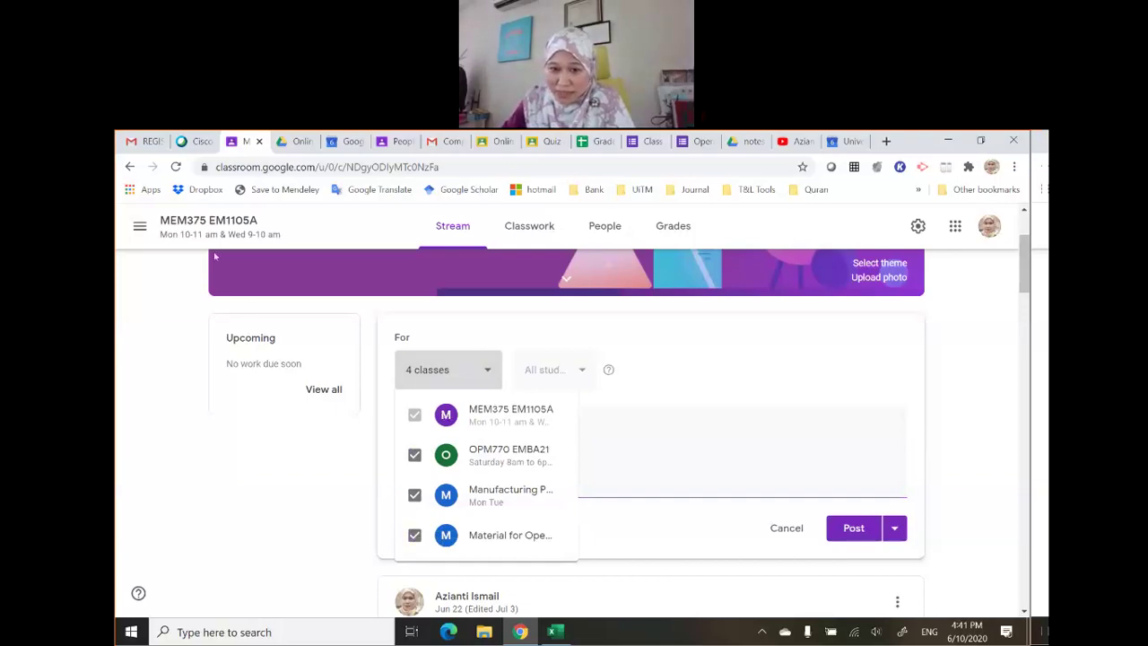
click(141, 226)
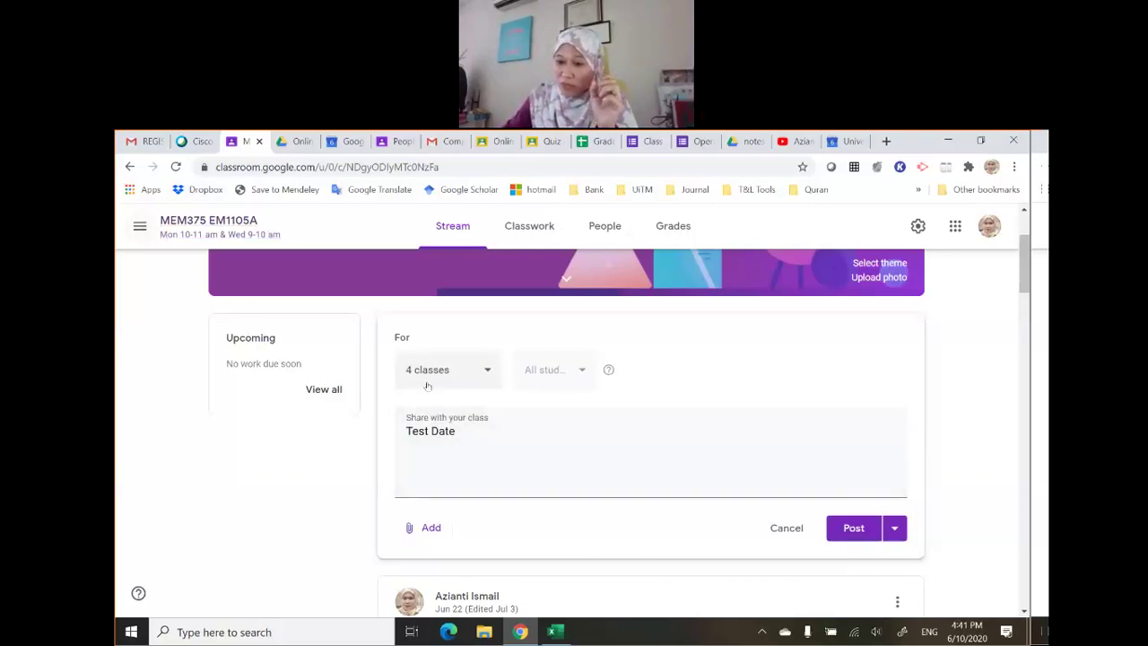
click(488, 371)
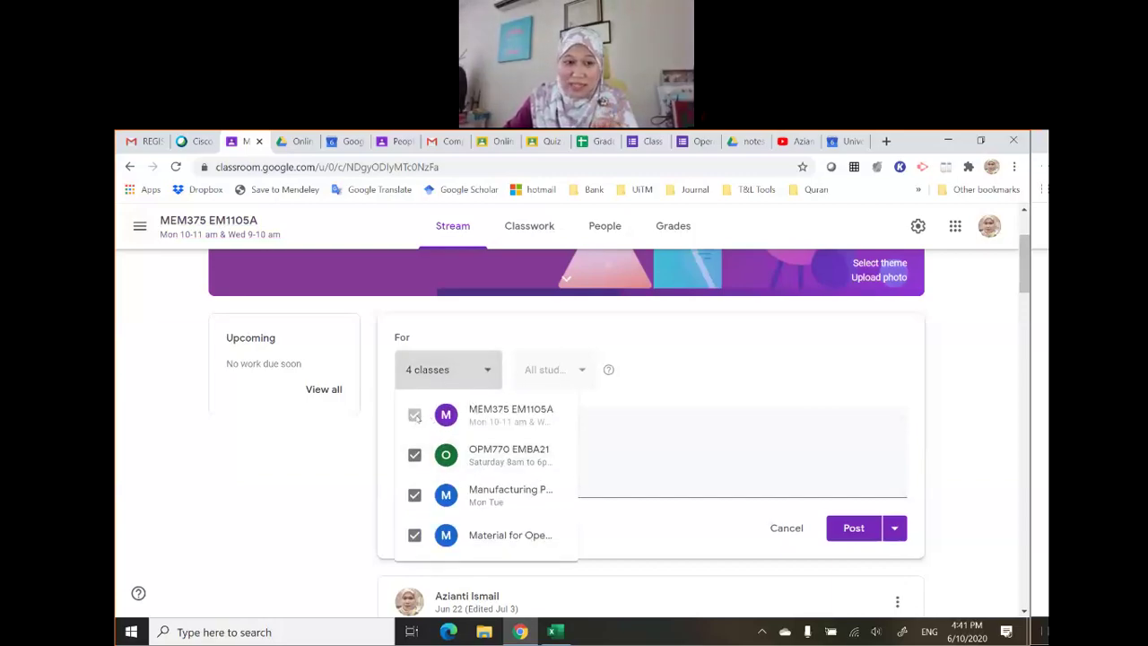
click(414, 455)
click(414, 495)
click(414, 535)
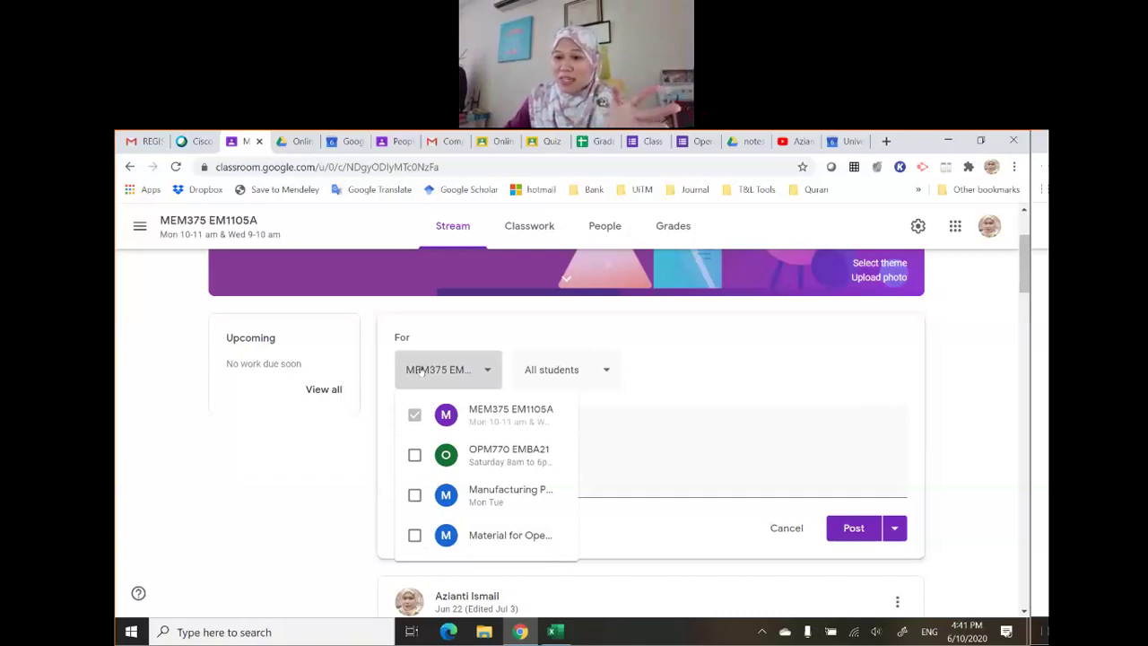
Select OPM770 EMBA21 and the Manufacturing and Material classes again so the announcement goes to all four classes
click(414, 456)
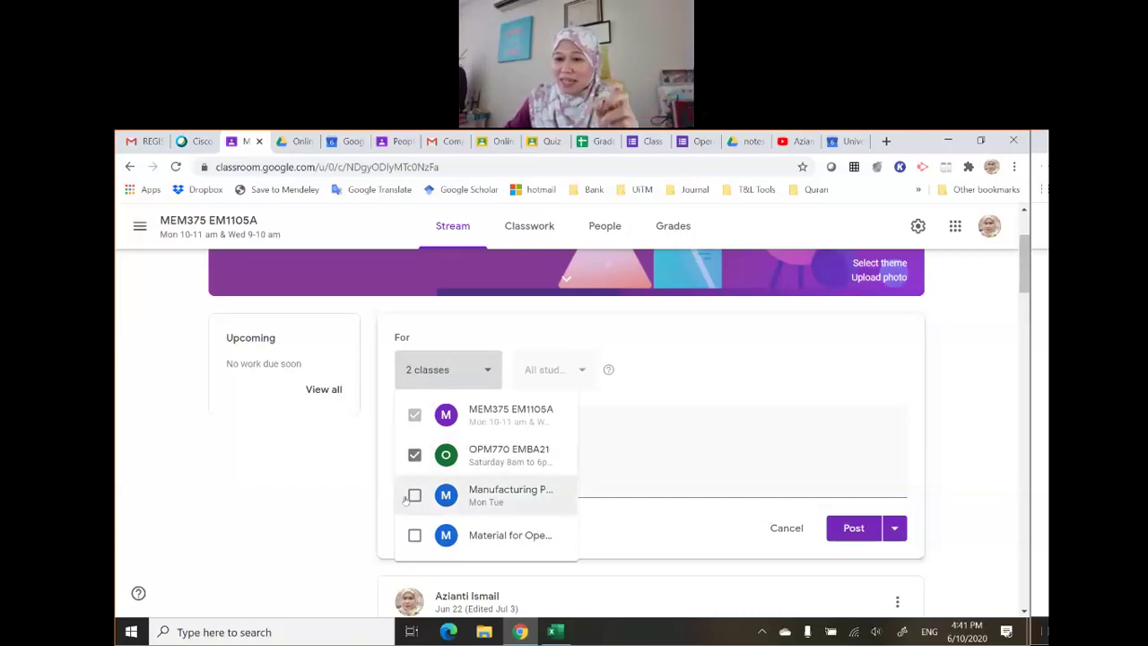
click(414, 495)
click(414, 535)
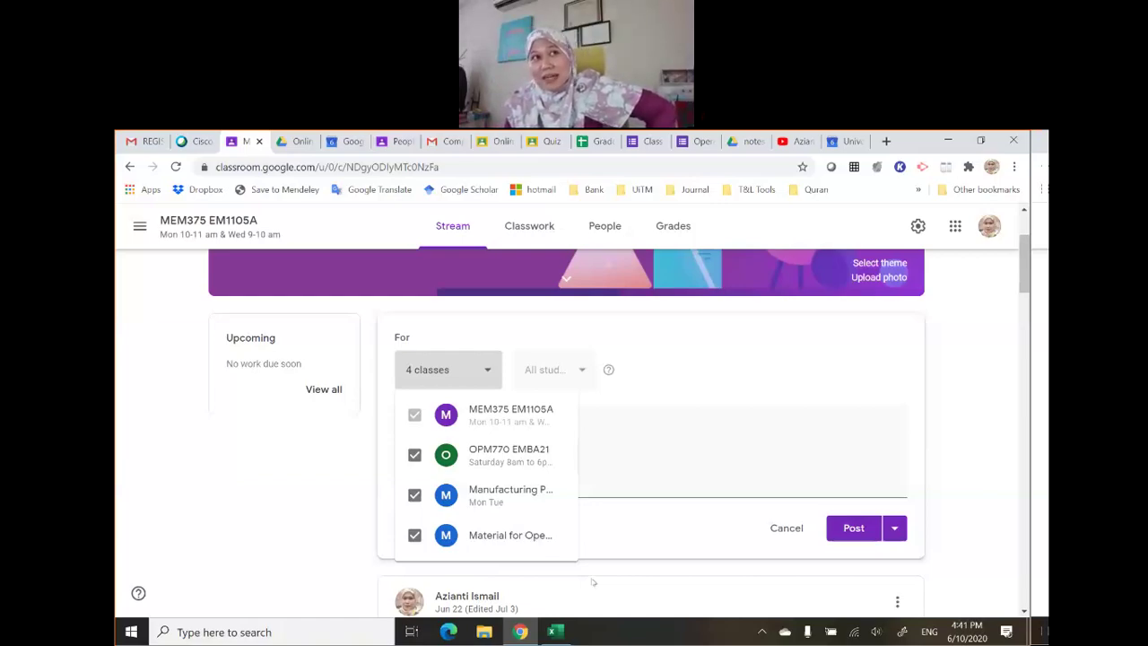
Leave the announcement for the class's Classwork page and discard the unsaved changes
click(529, 226)
click(529, 226)
click(633, 441)
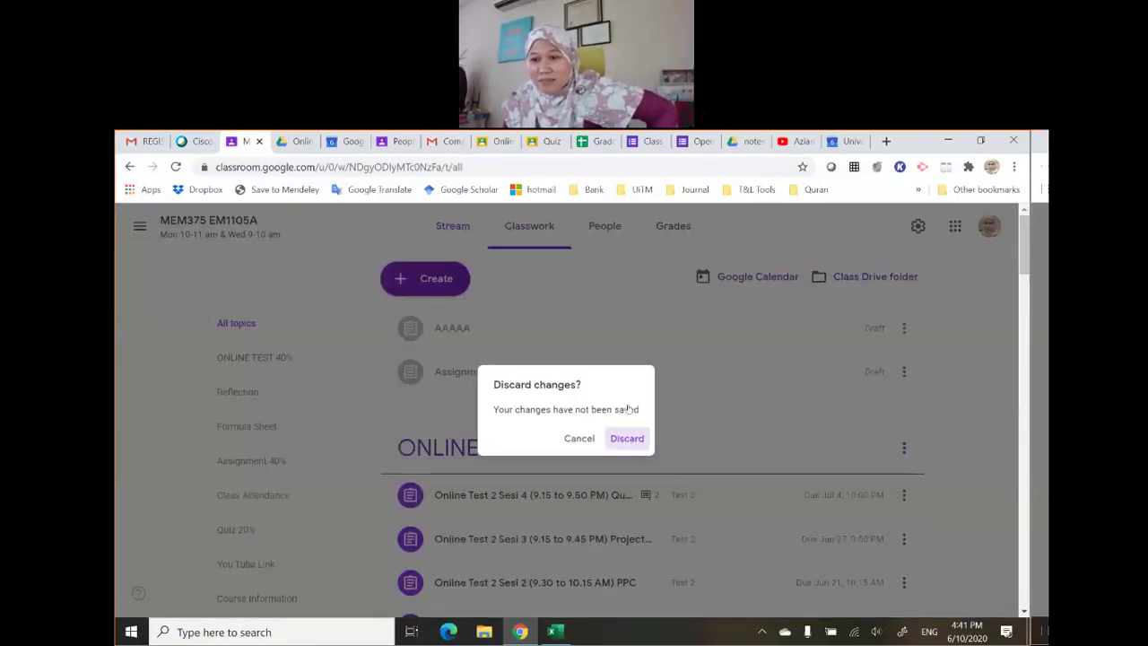
Expand the Online Test 2 Sesi 4 assignment and look over its posted details
click(508, 507)
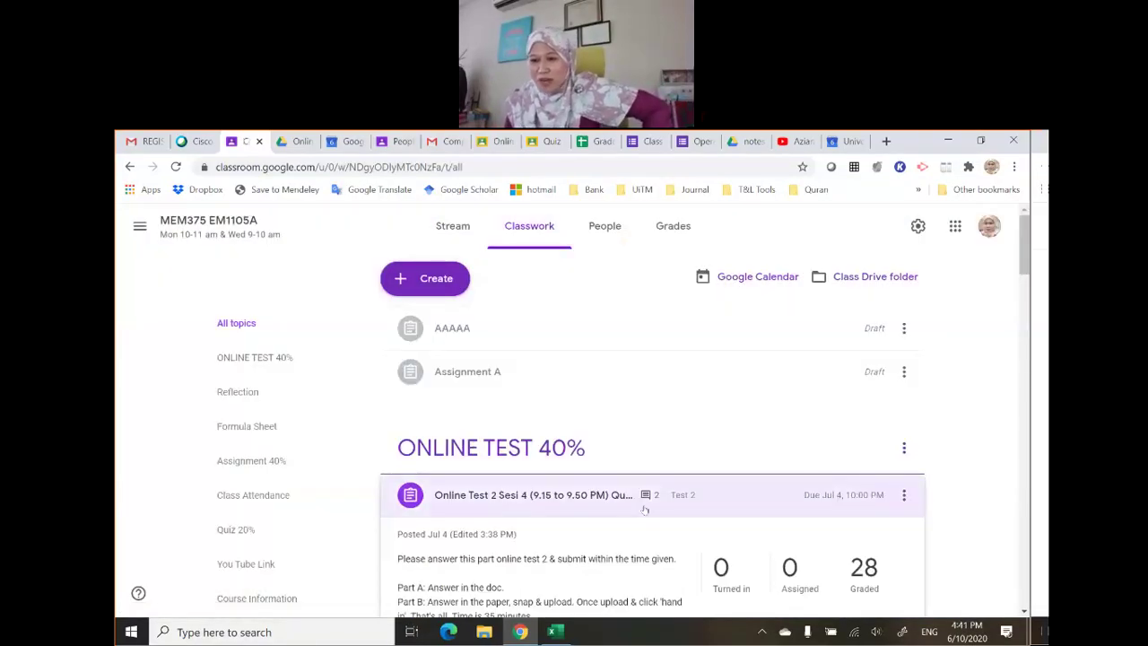
scroll(763, 476, down, 2)
scroll(789, 358, up, 1)
scroll(525, 401, up, 2)
Create a new assignment titled "trial 1" with the instructions "qqq" in the MEM375 EM1105A class
click(425, 278)
click(448, 326)
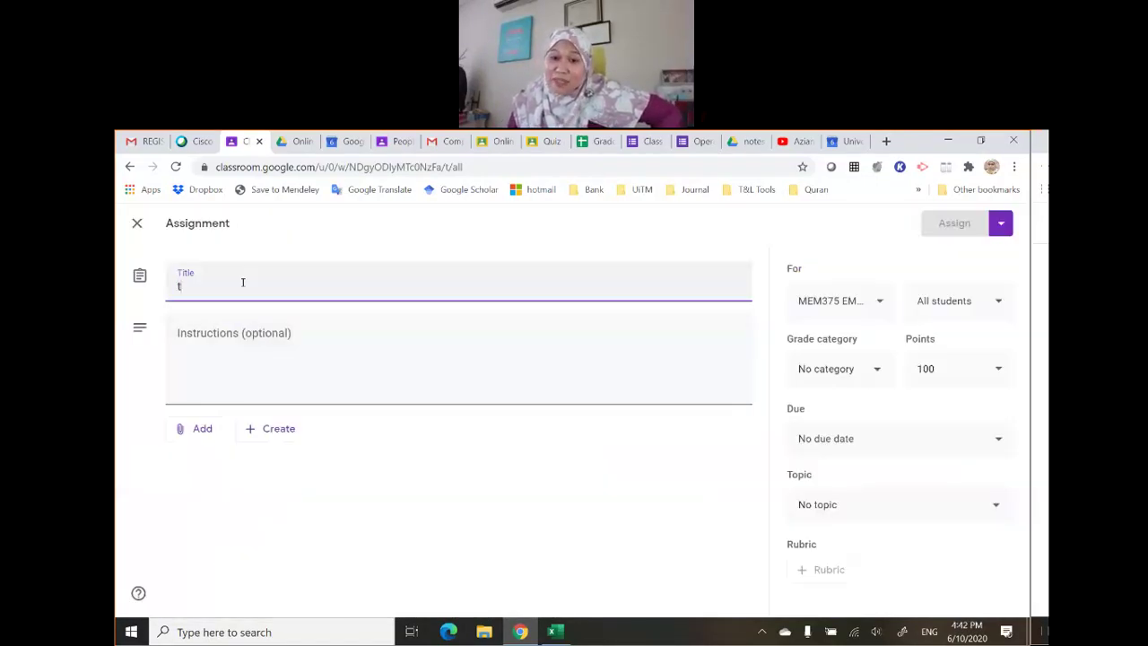
text(trial 1)
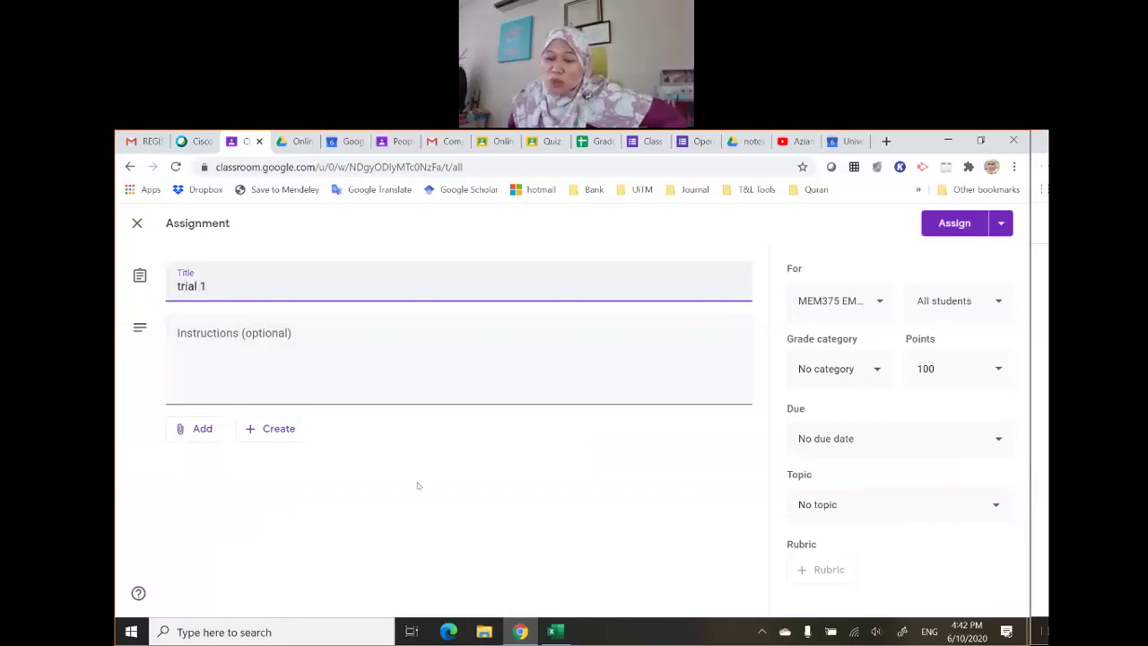
click(341, 356)
text(qqq)
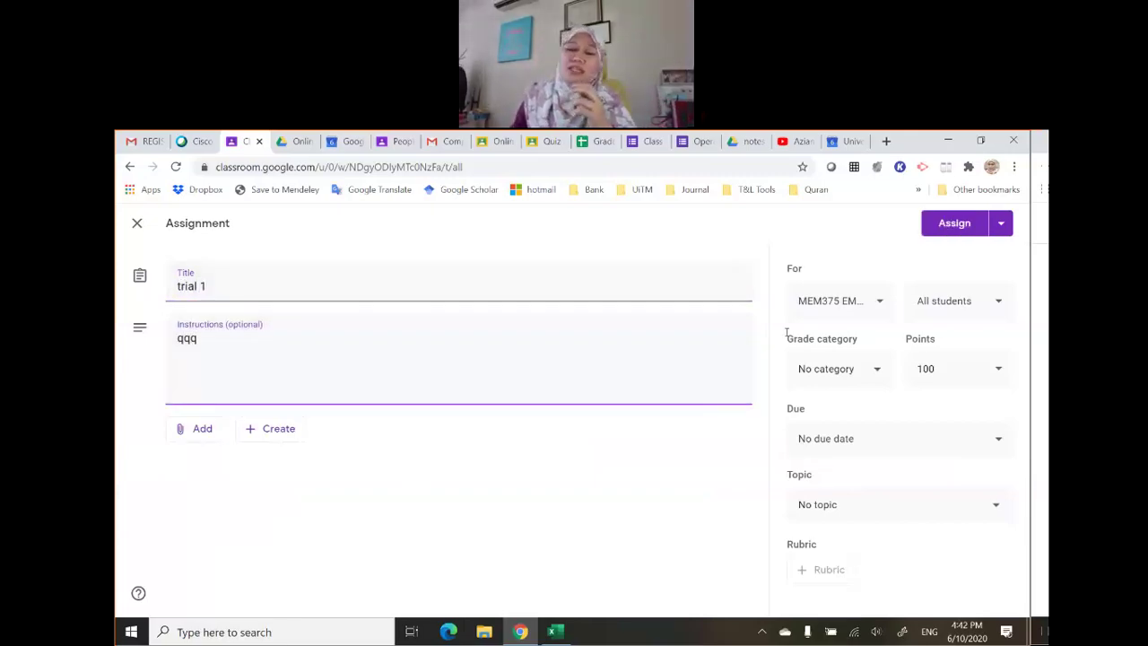
Add OPM770 EMBA21 and the Manufacturing and Material classes to the assignment's recipients, and close it as a draft
click(883, 302)
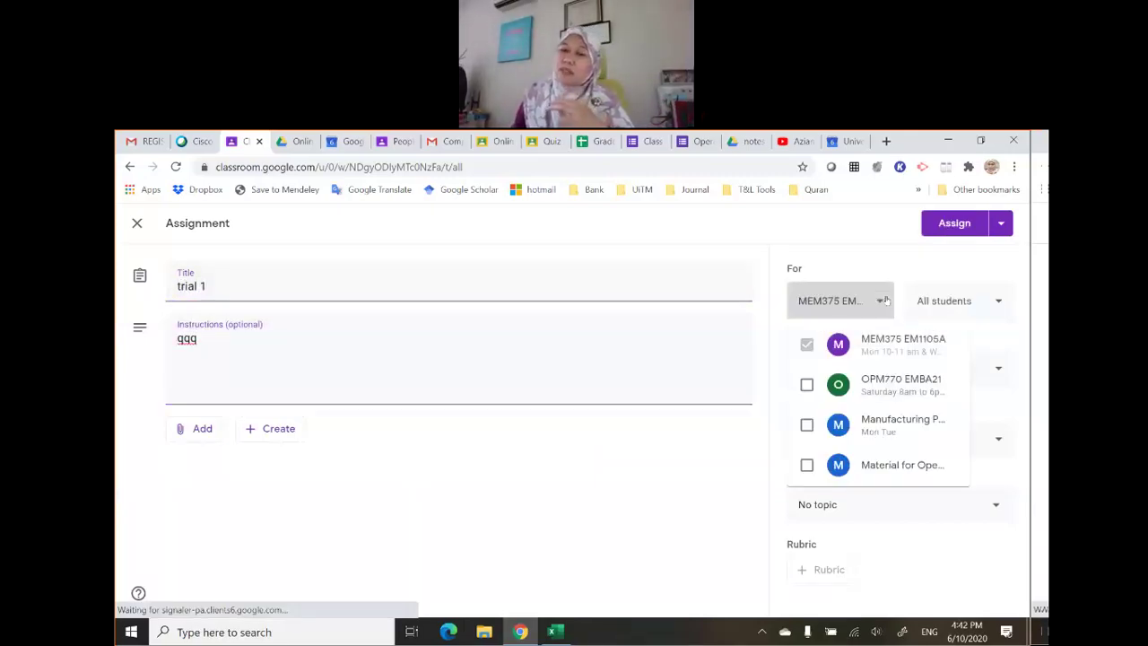
click(804, 388)
click(805, 430)
click(806, 468)
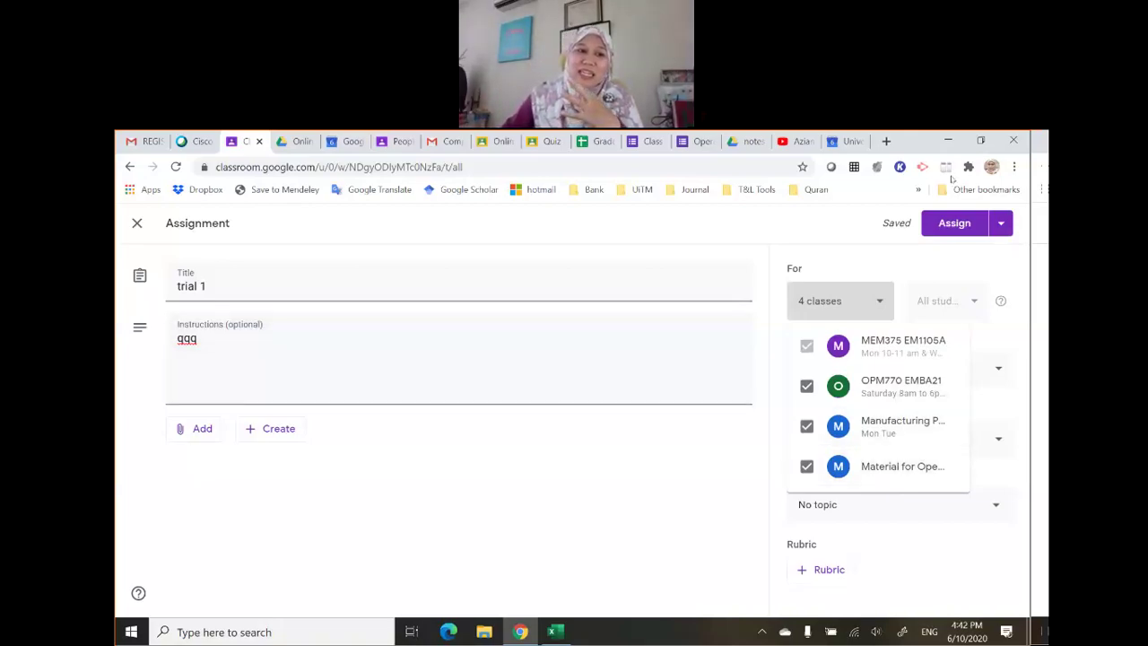
click(136, 233)
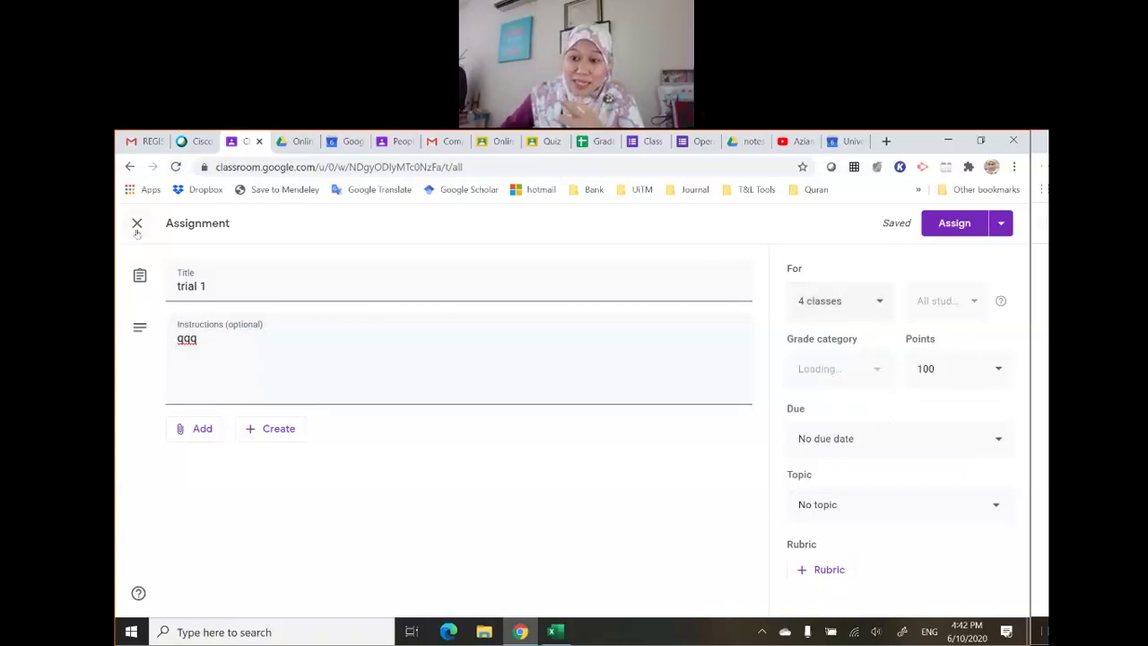
click(137, 224)
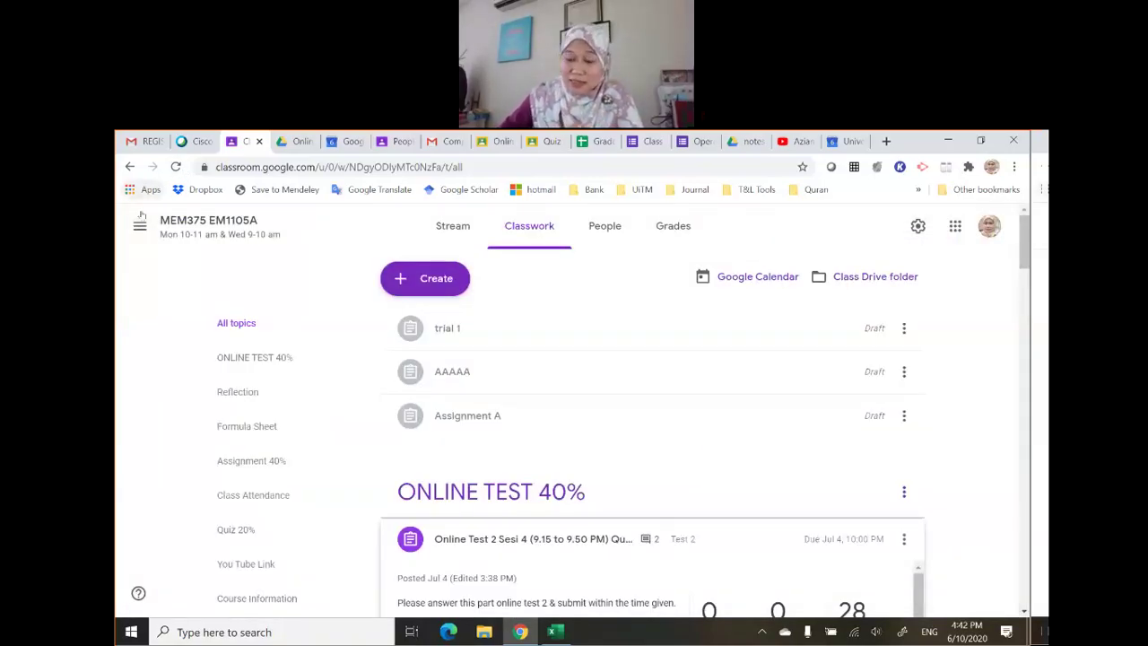
Return to the class list and start creating a class, accepting the notice about using Classroom at a school with students
click(179, 225)
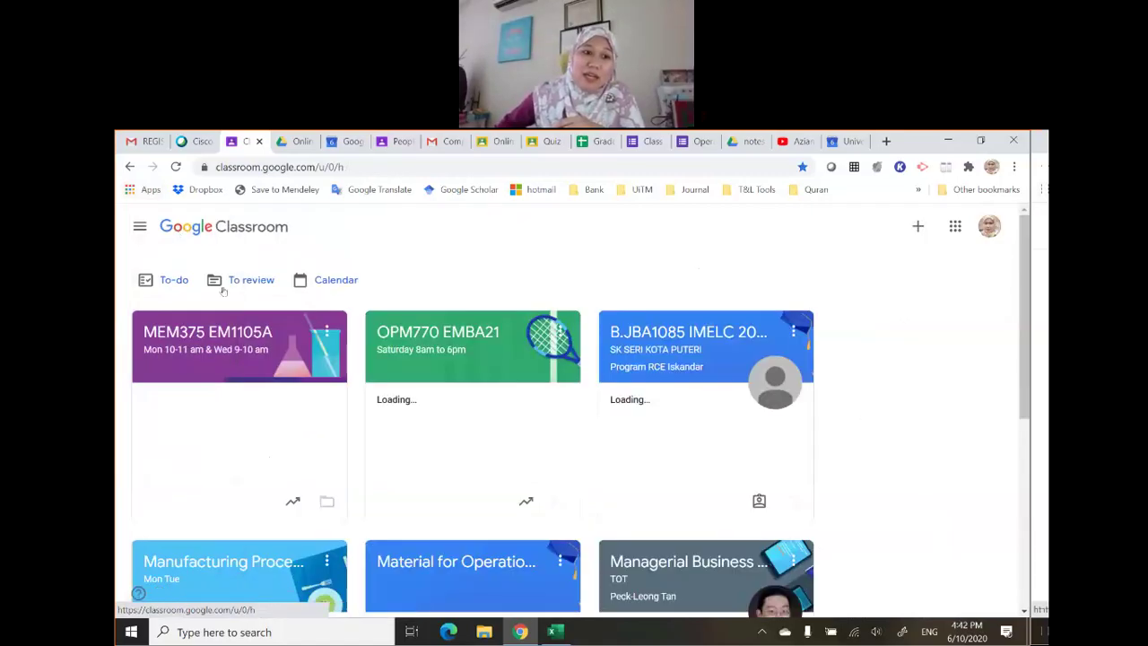
click(327, 334)
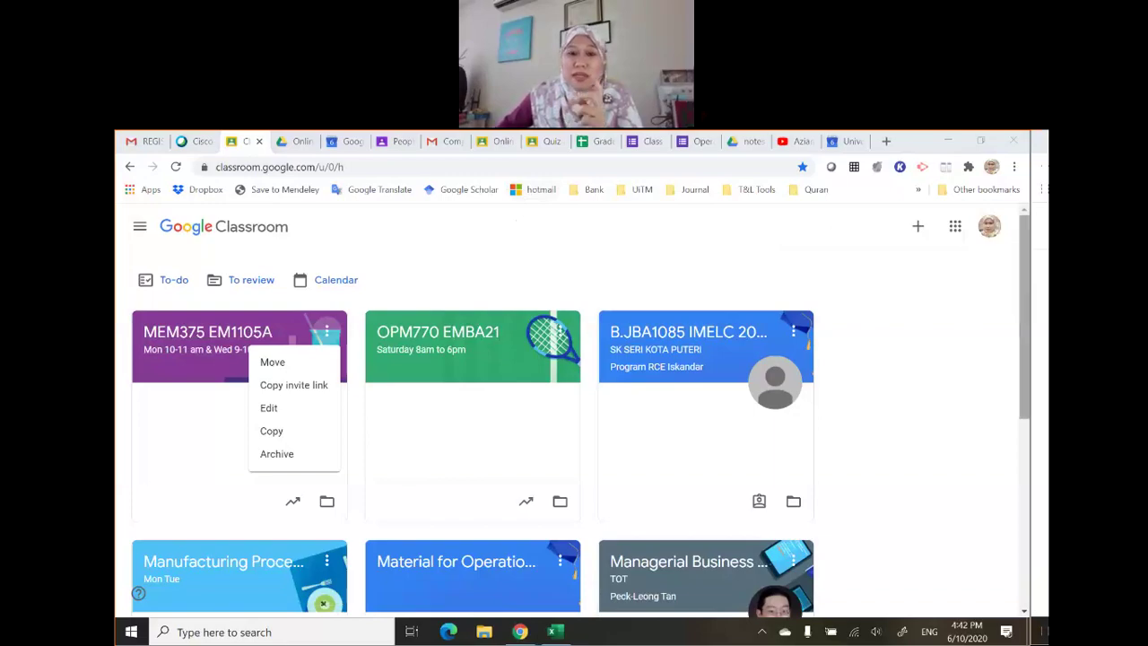
click(917, 225)
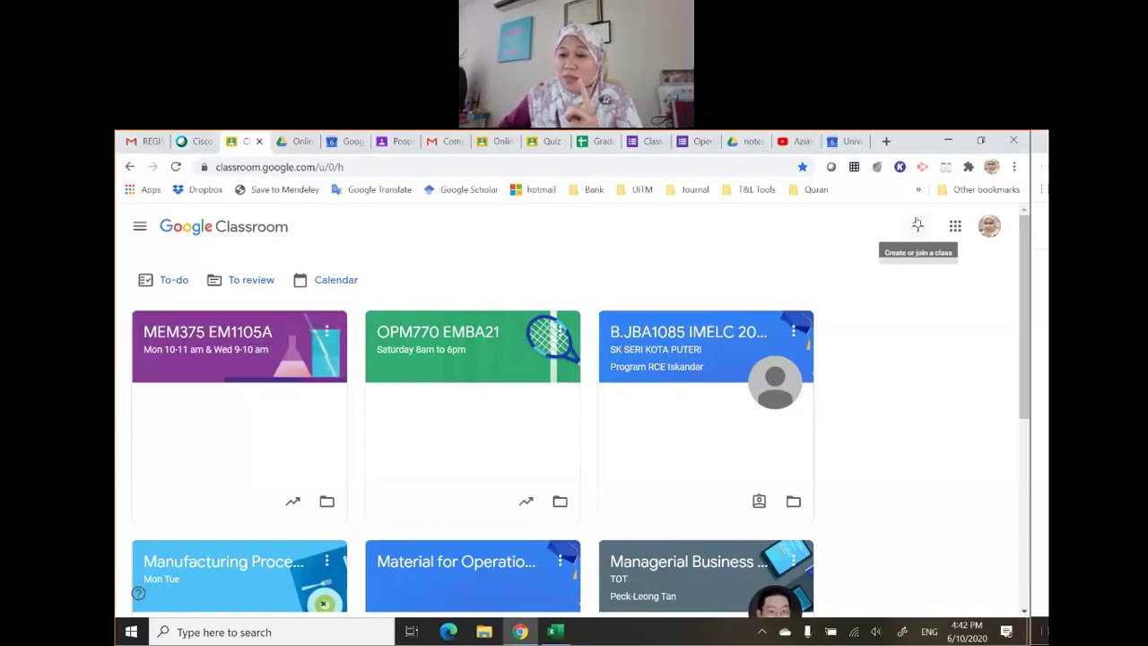
click(916, 225)
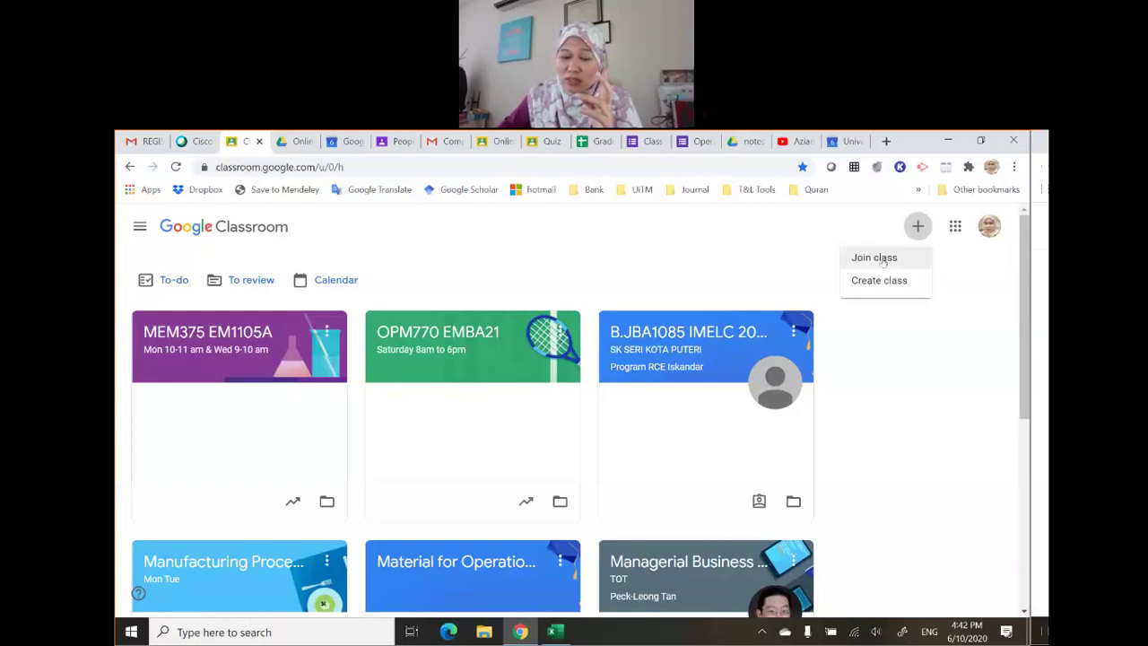
click(878, 279)
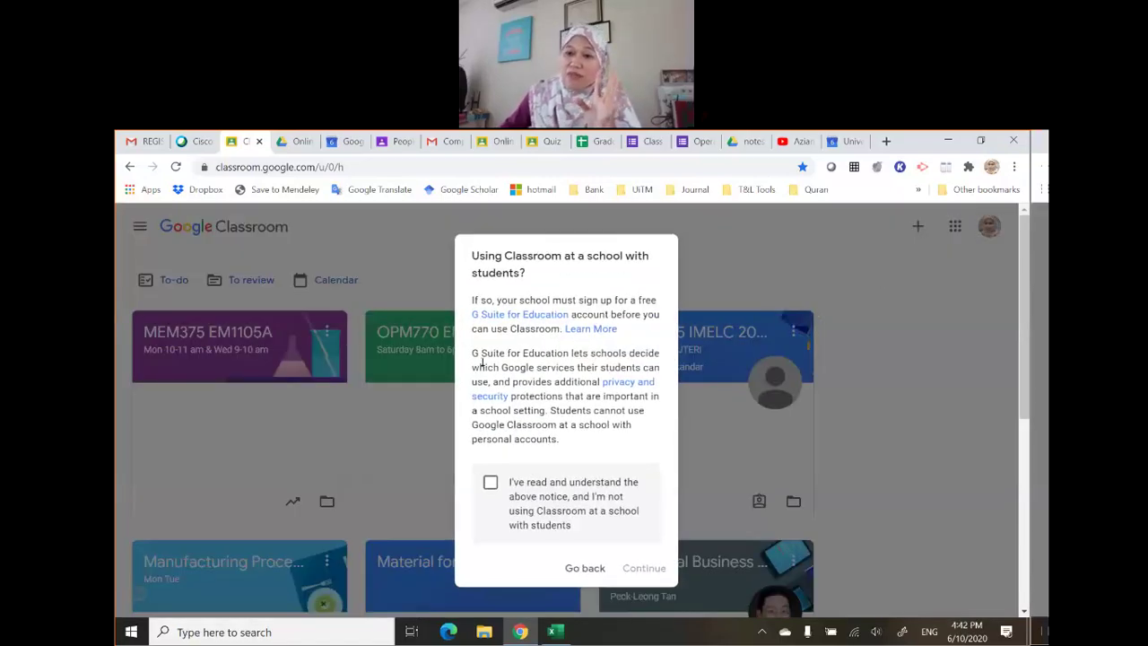
click(489, 483)
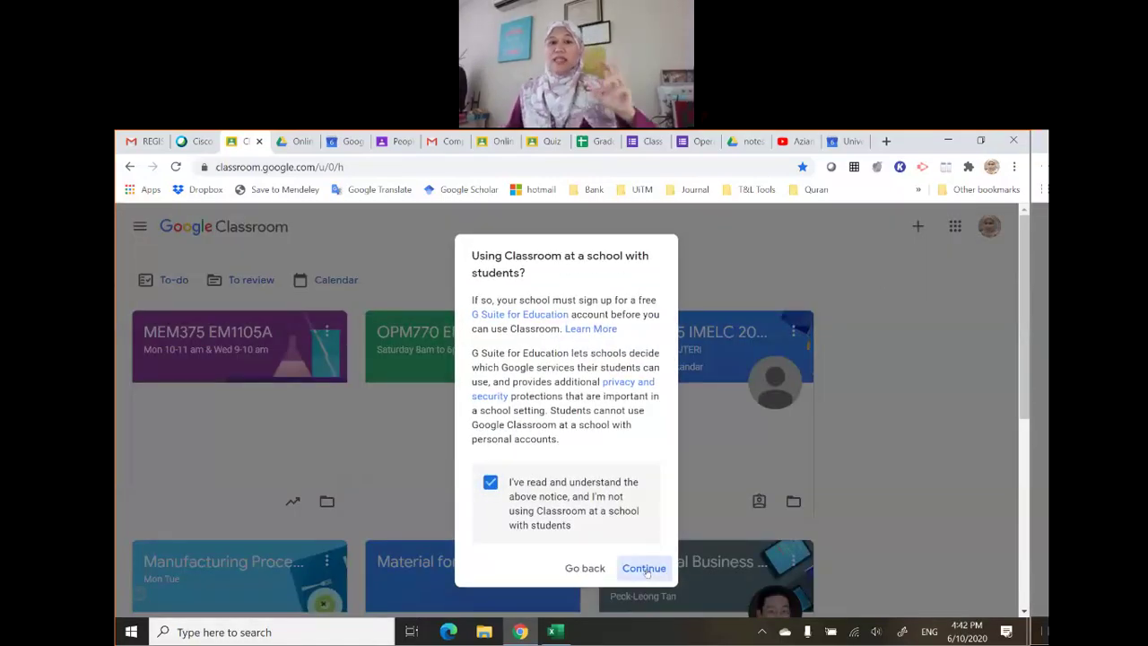
click(646, 570)
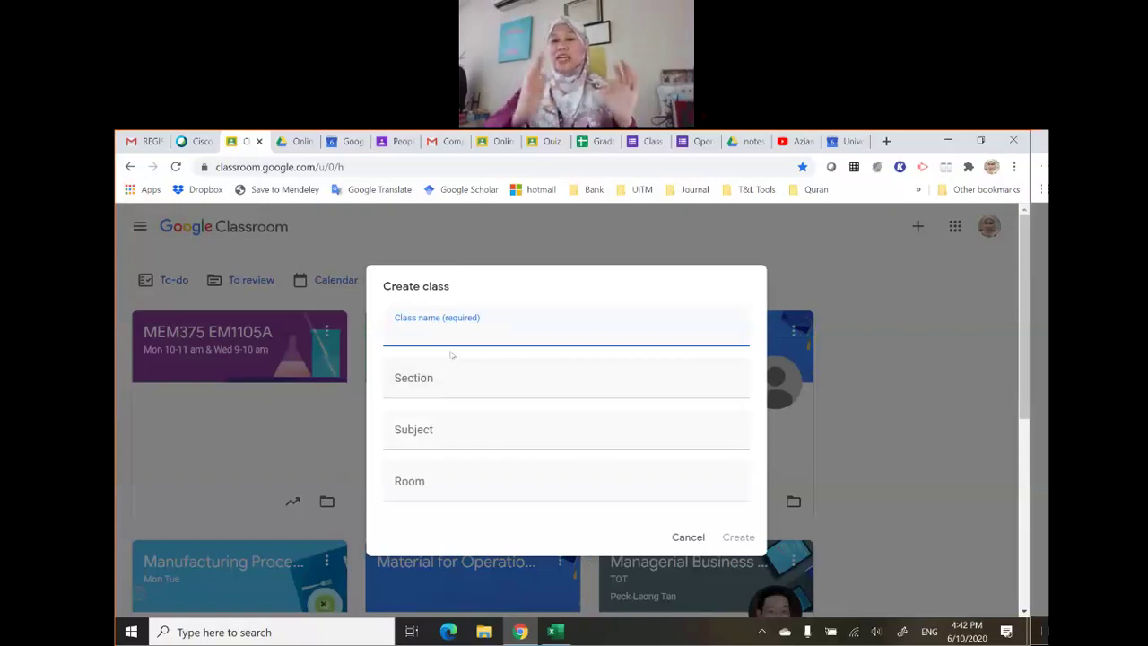
Create the class with the name AAAA and the section AAA
text(AAAA)
click(433, 377)
text(AAA)
click(744, 540)
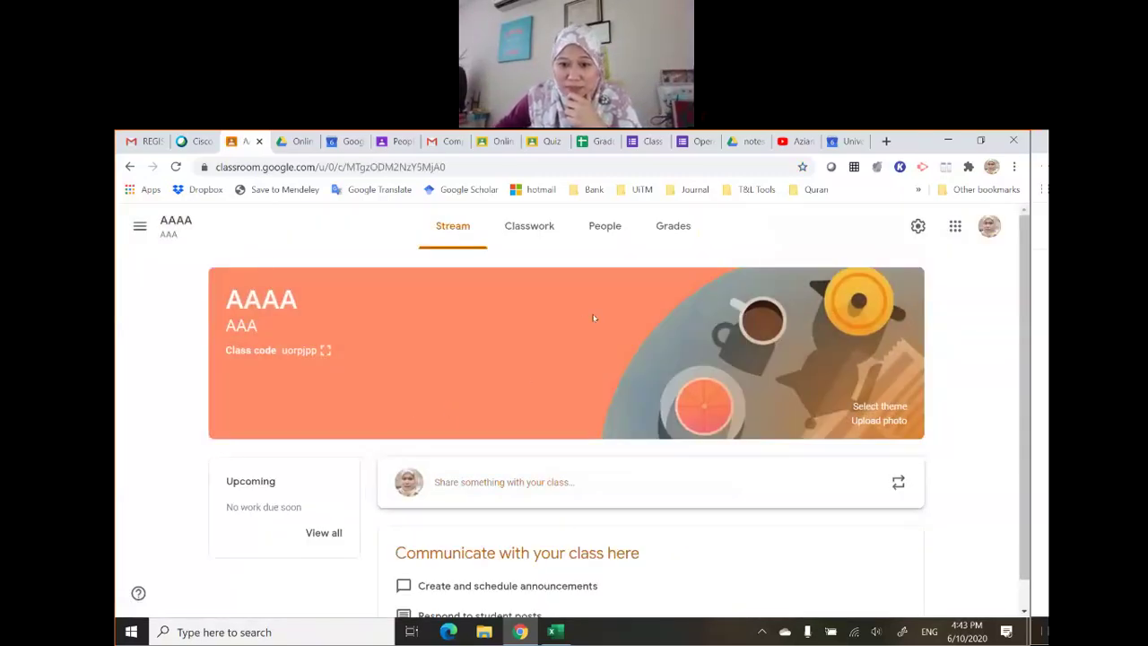
View the new class's code enlarged, and close the enlarged display
drag(281, 346, 329, 353)
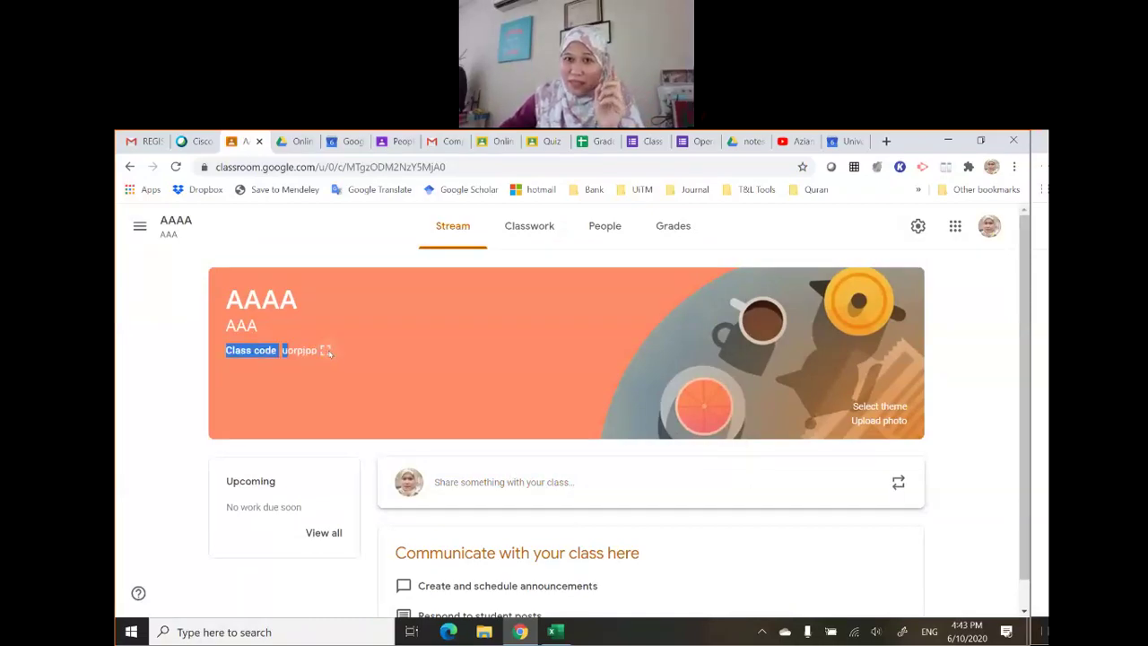
click(326, 351)
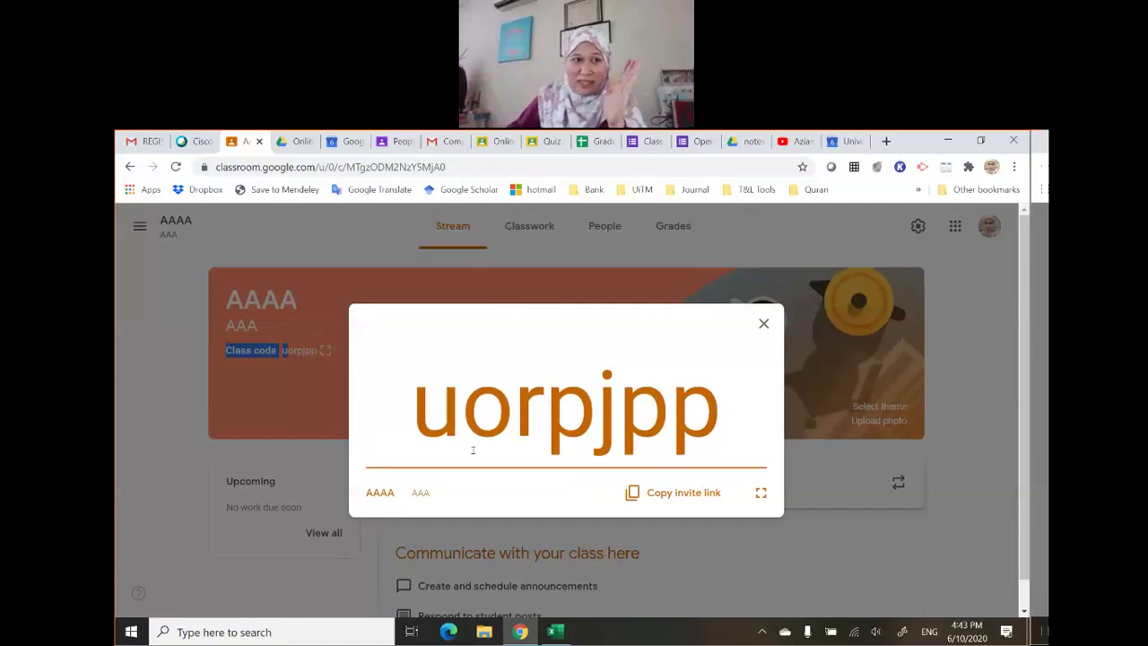
click(763, 324)
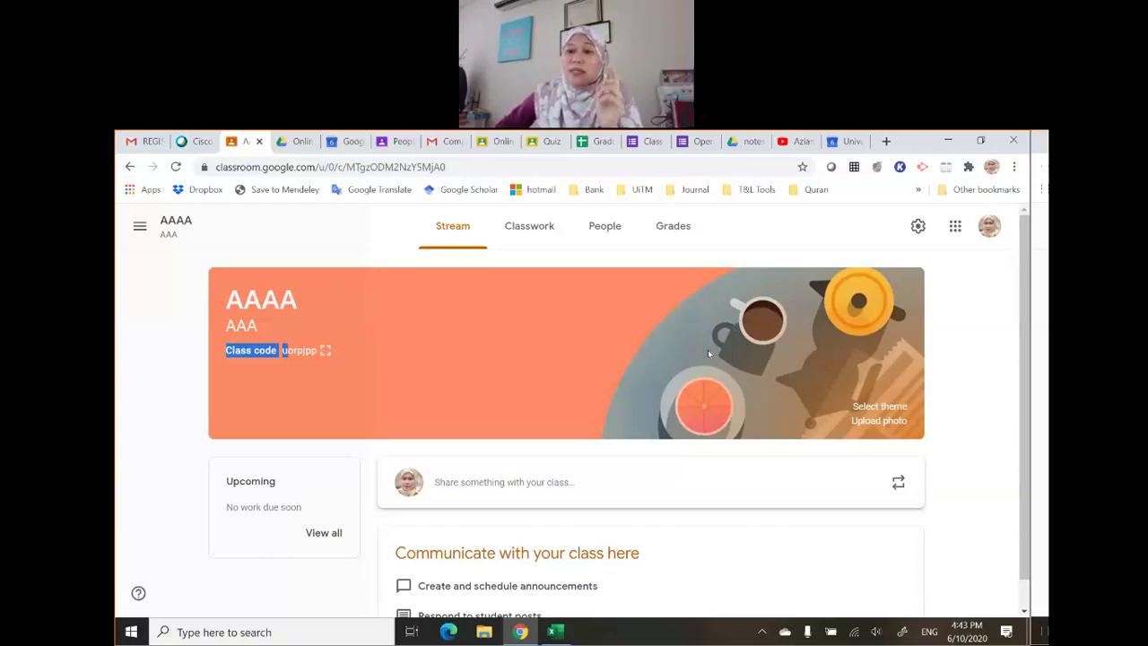
Begin an announcement reading "aaa" in the AAAA class stream
scroll(500, 504, down, 1)
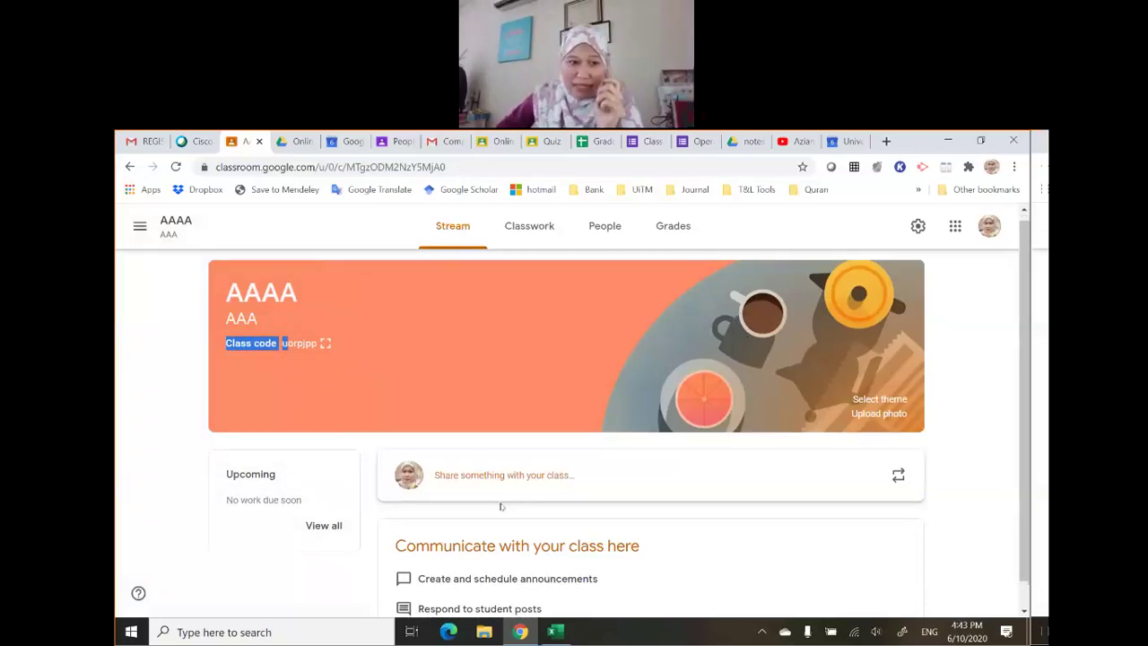
scroll(501, 506, down, 1)
click(491, 457)
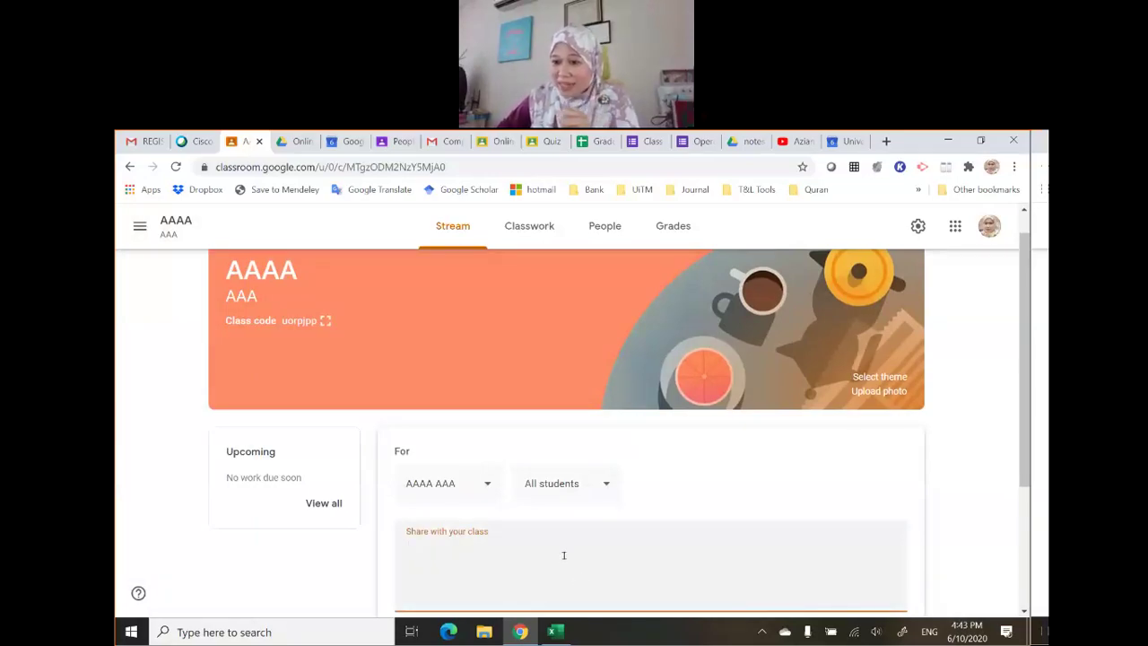
text(aaaa)
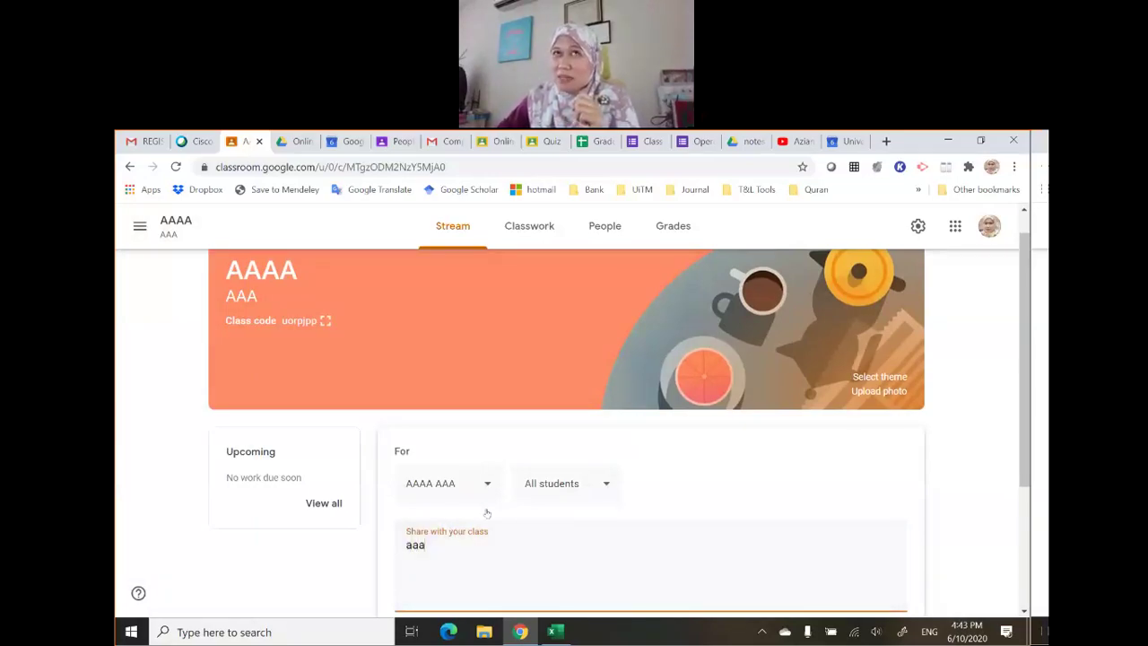
Add MEM375 EM1105A, OPM770 EMBA21 and the Manufacturing and Material classes to the announcement's recipients
click(459, 482)
click(415, 459)
click(414, 500)
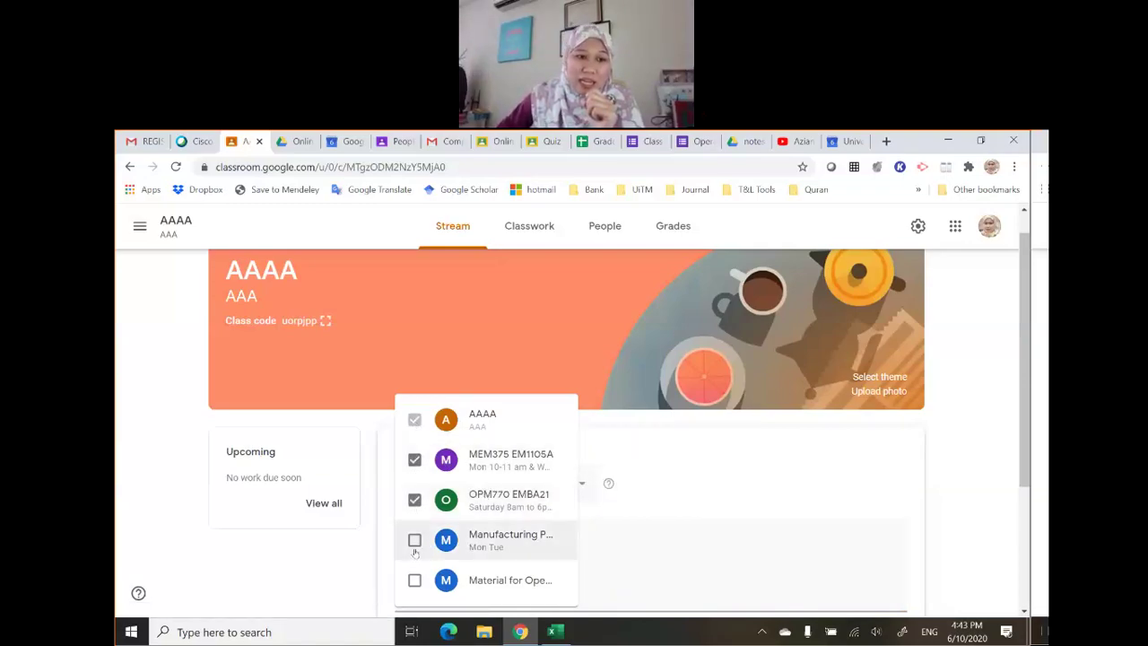
click(414, 545)
click(412, 580)
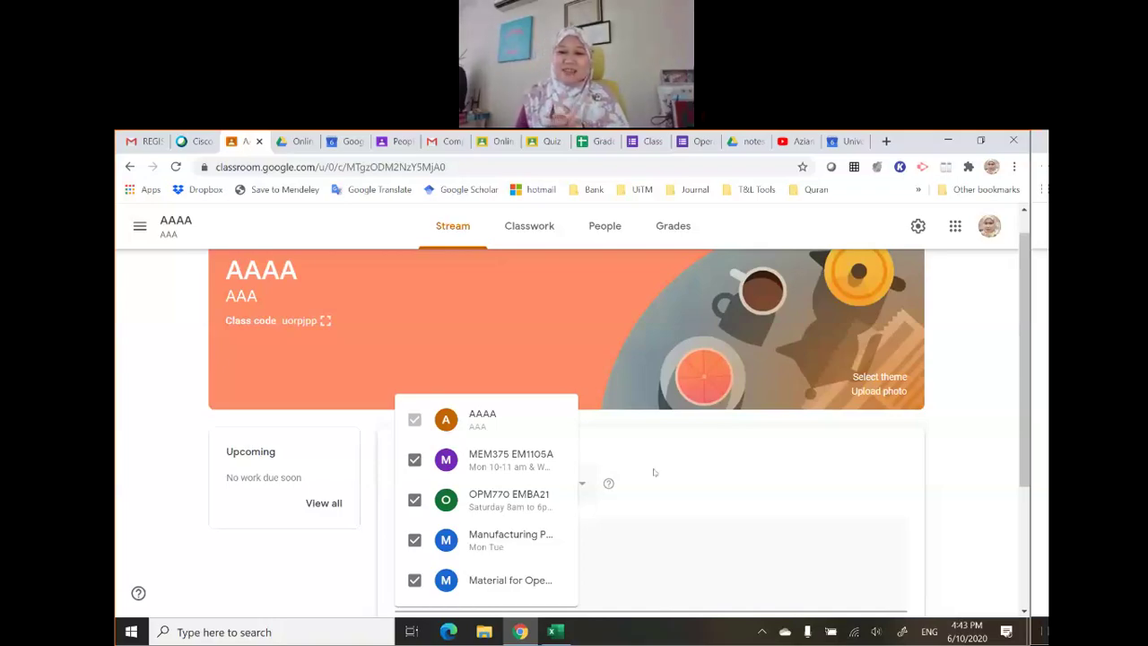
click(649, 474)
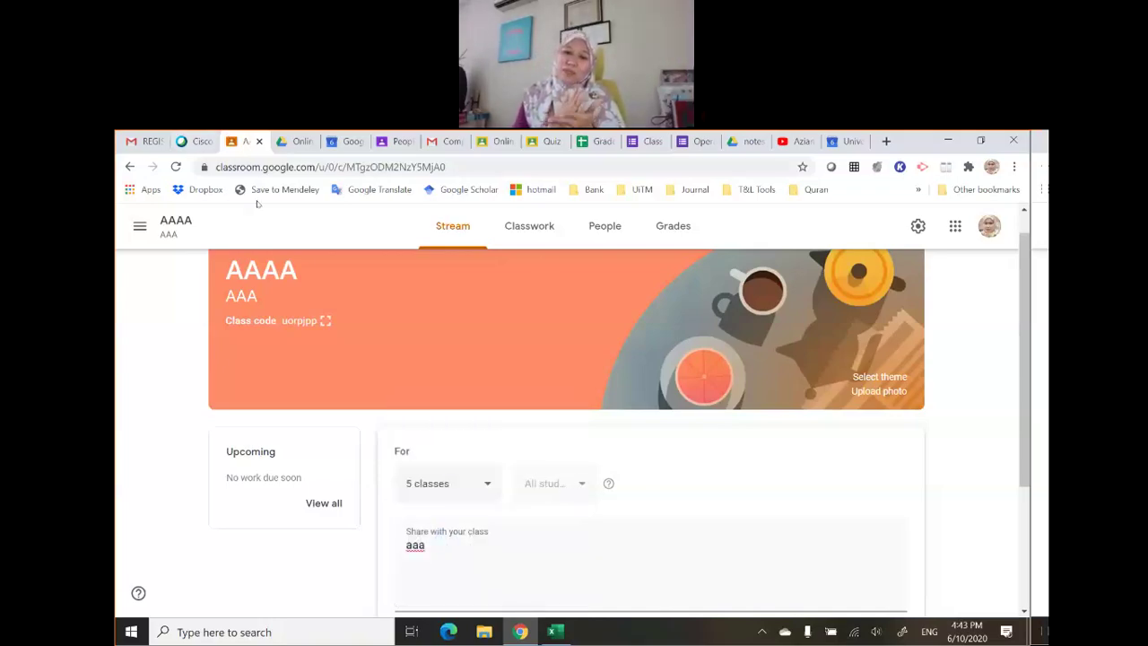
Leave the AAAA announcement for the class list and discard its unsaved changes
click(141, 229)
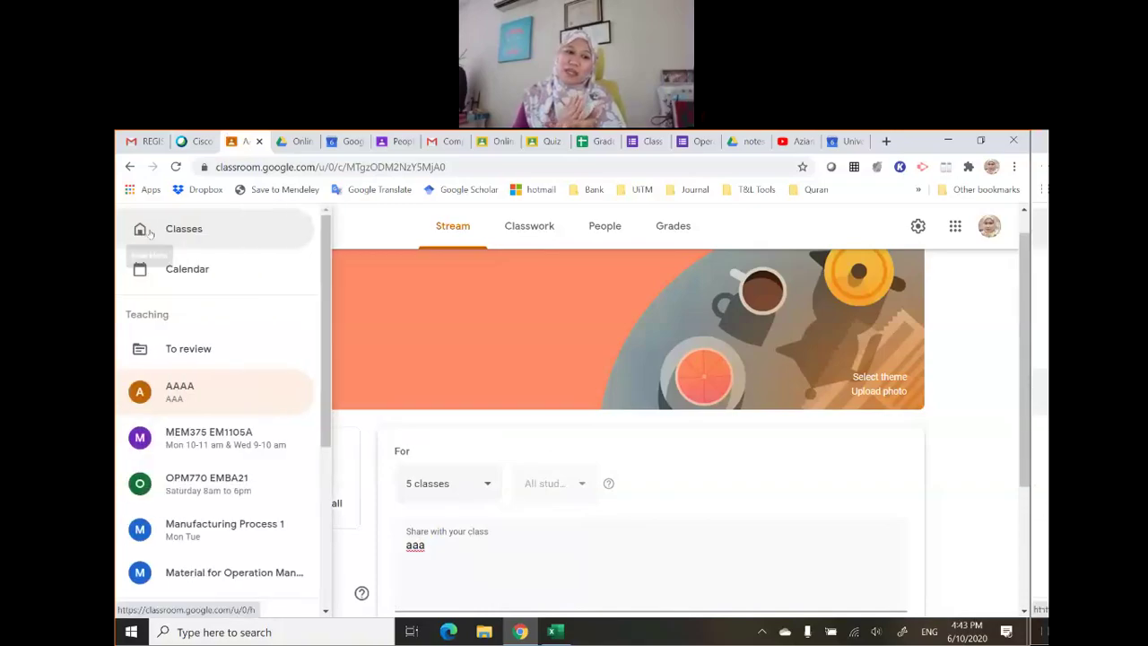
click(198, 231)
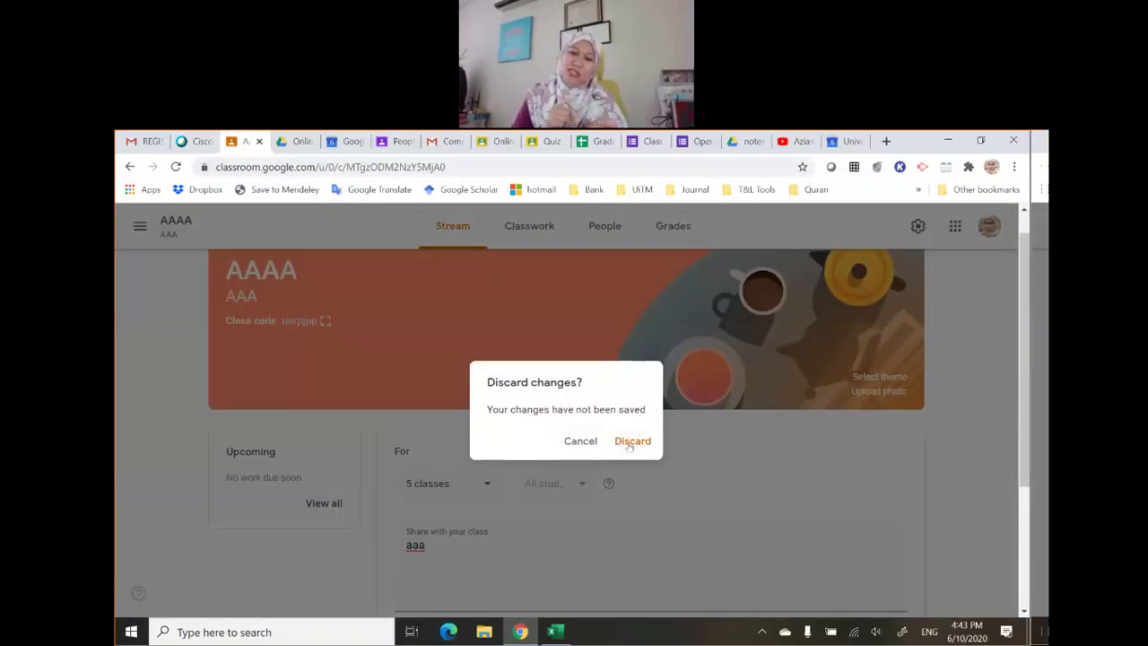
click(630, 441)
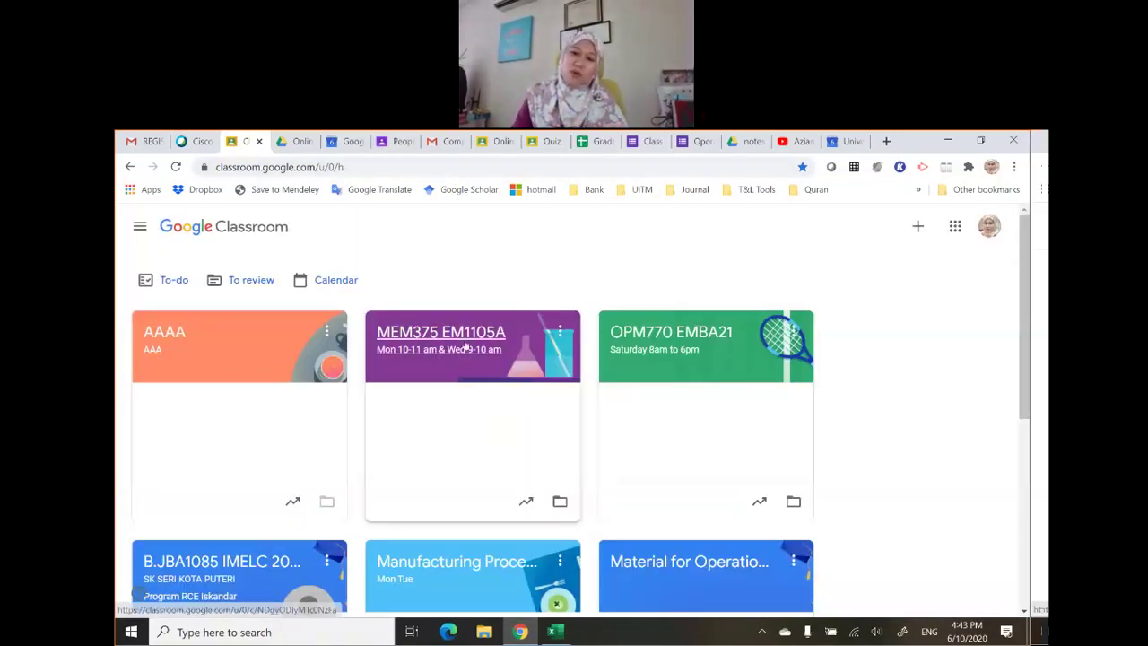
Start an announcement in the MEM375 EM1105A class and check which individual students it can be addressed to
click(459, 338)
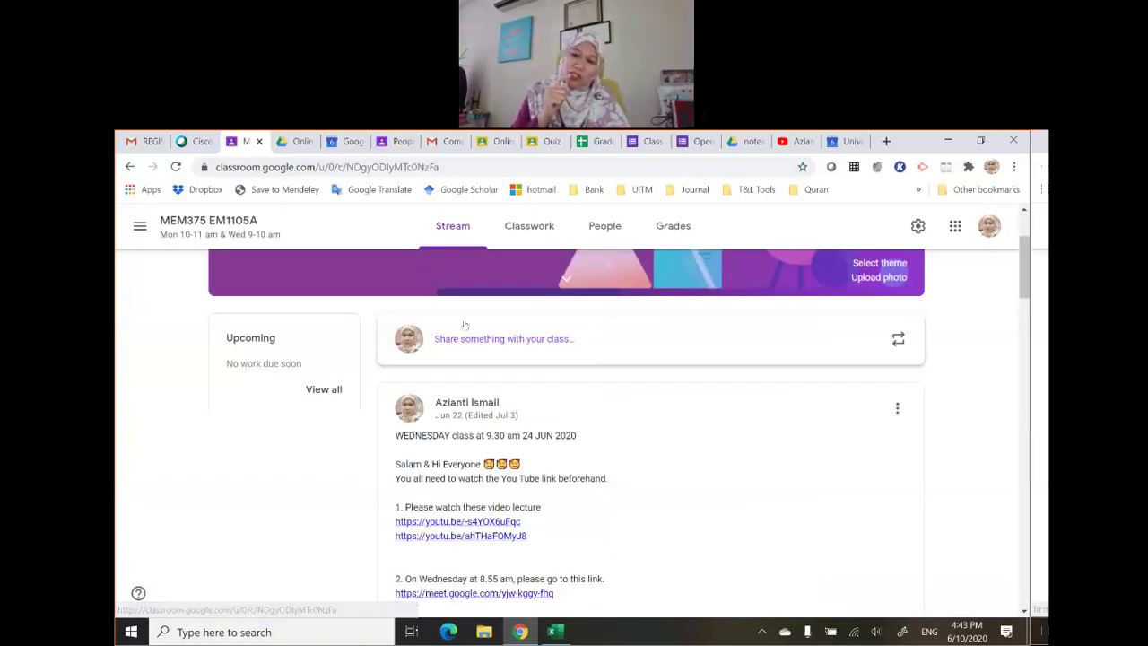
click(579, 350)
click(570, 375)
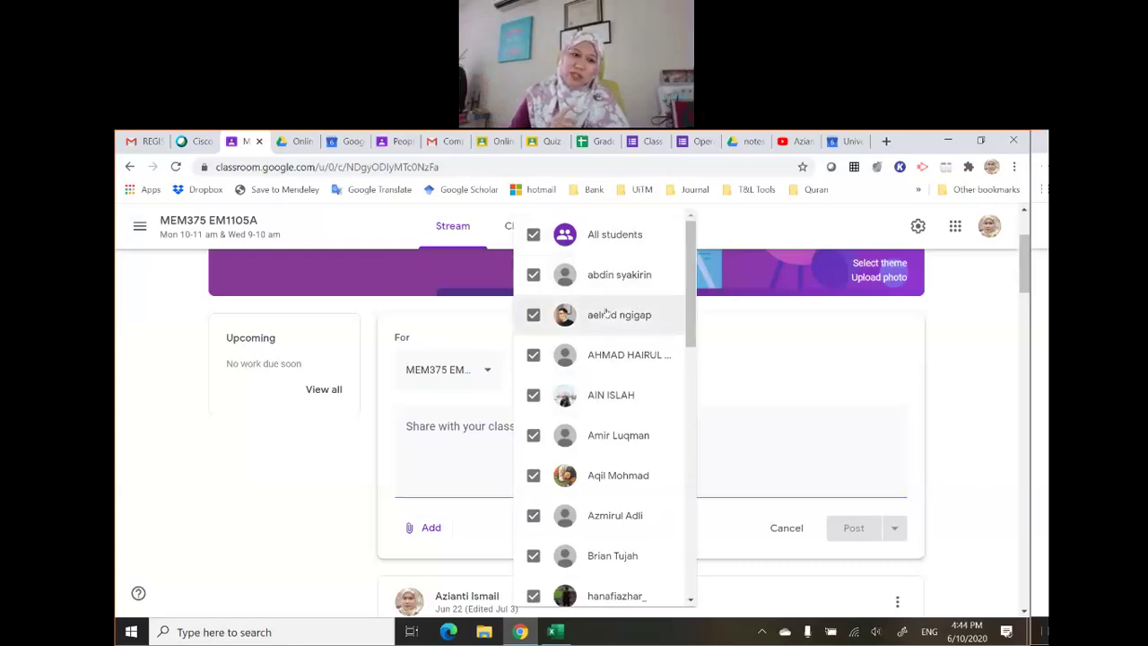
click(753, 340)
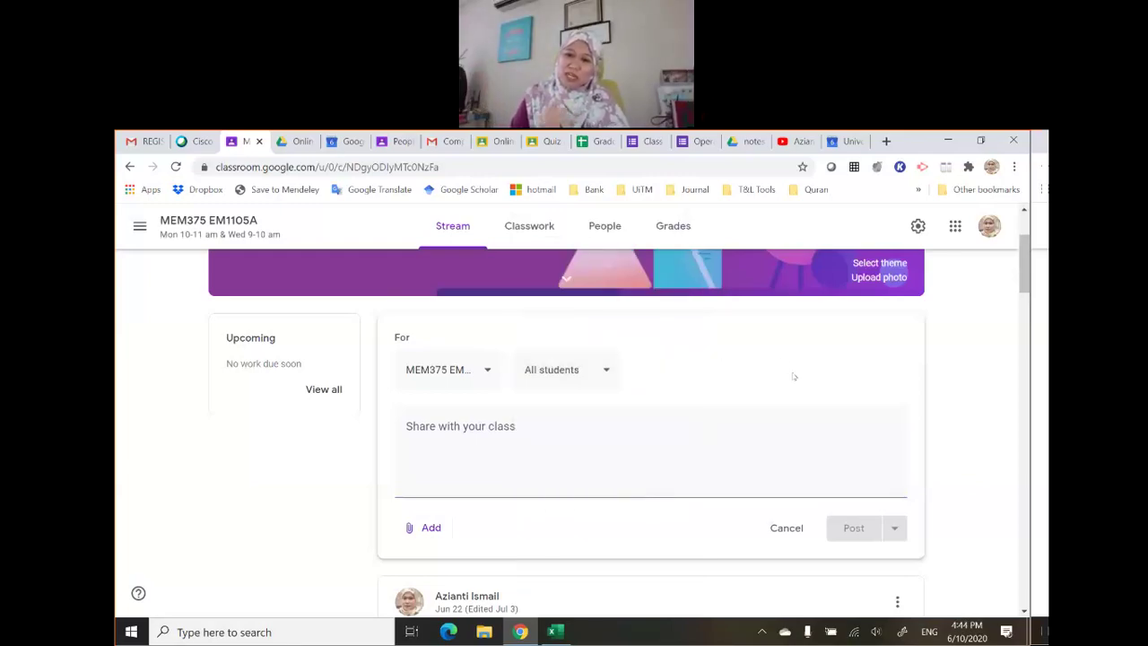
Leave the MEM375 EM1105A announcement draft and return to the list of all classes
scroll(711, 357, up, 2)
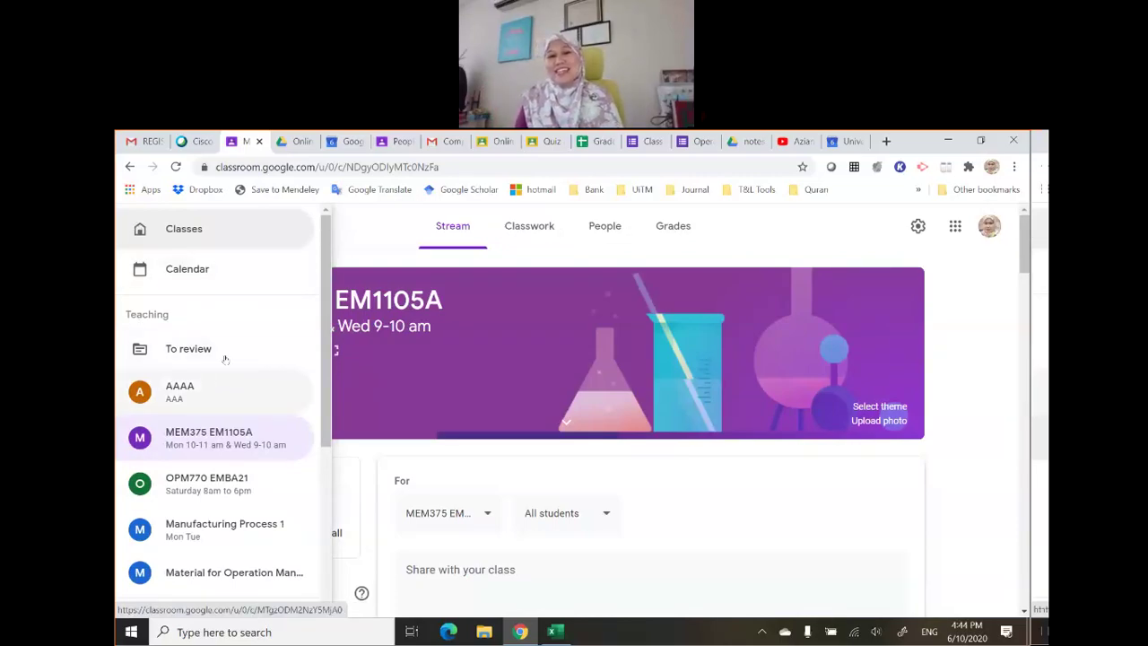
click(185, 228)
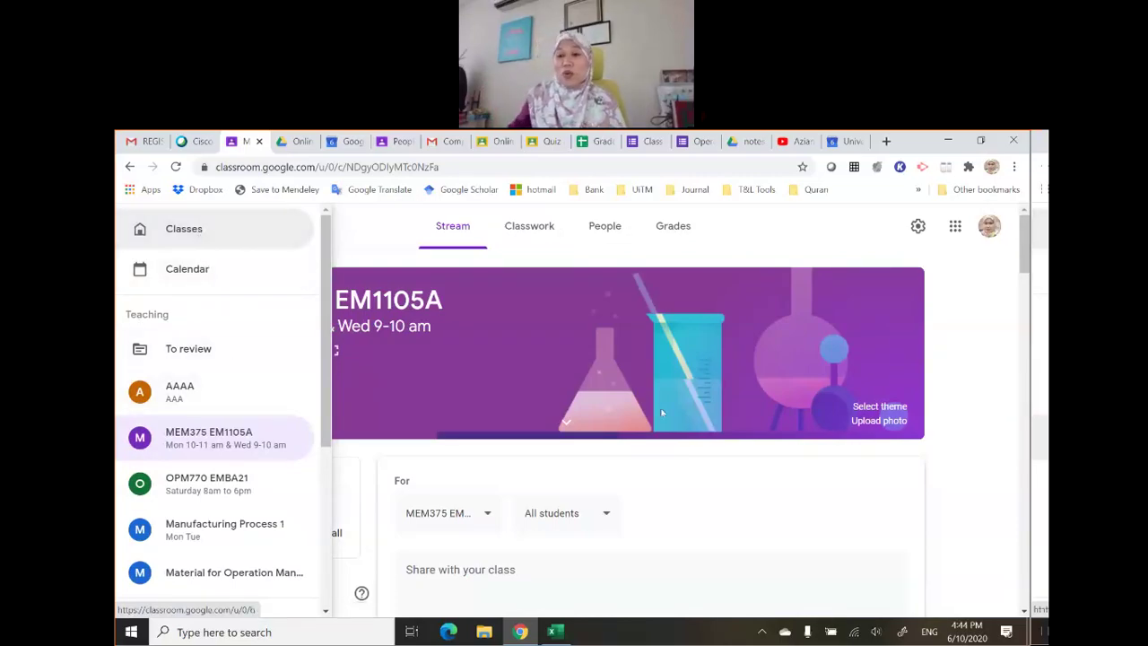
click(192, 230)
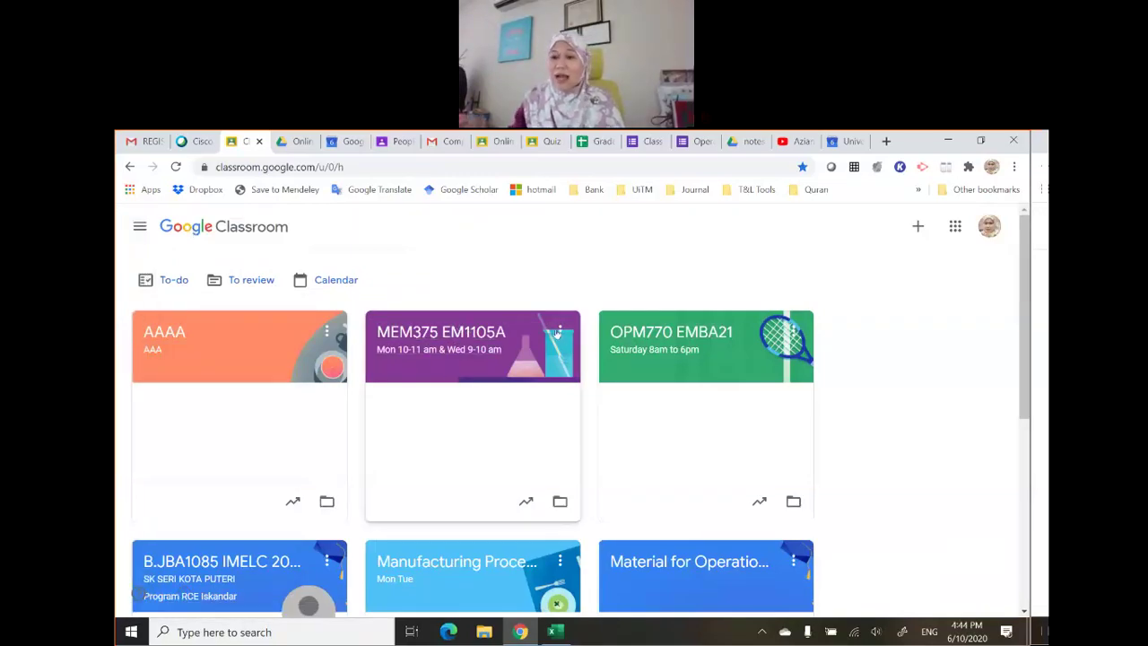
Copy the MEM375 EM1105A class under the name MEM375 EM1105B, keeping its section and the subject Production Management
click(560, 333)
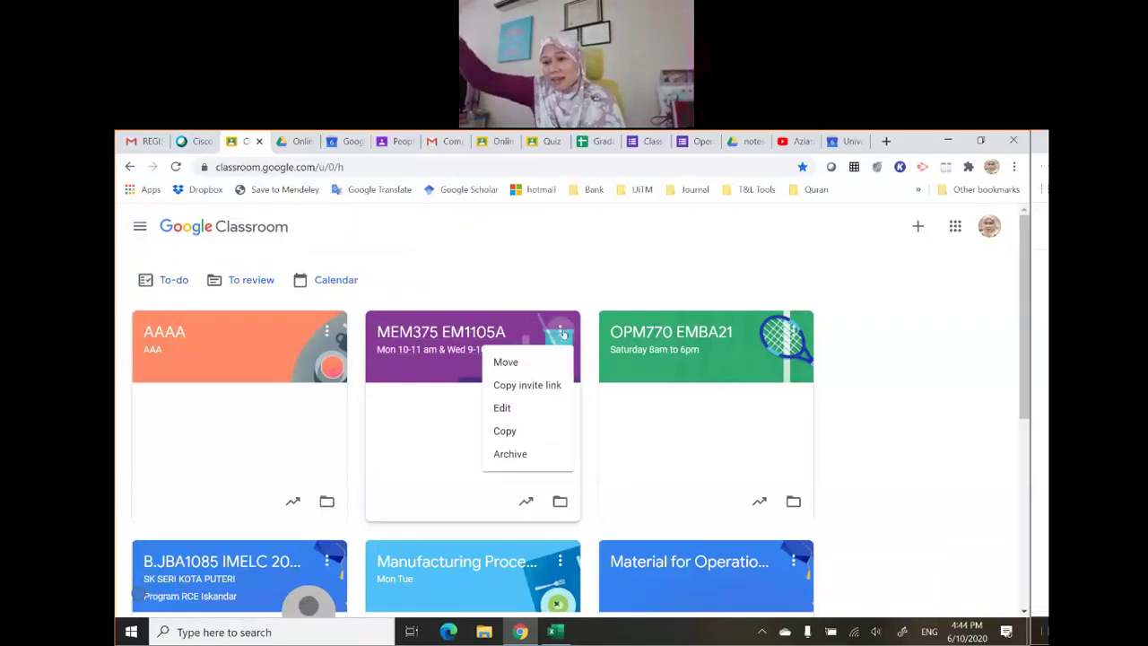
click(504, 431)
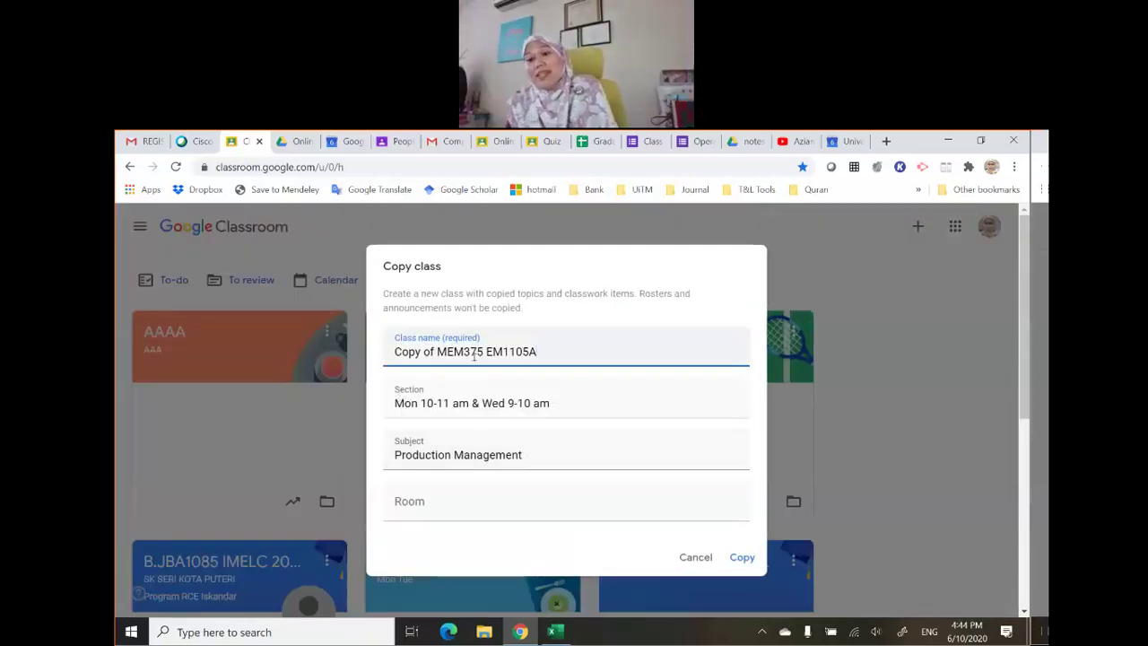
key(BackSpace)
click(637, 387)
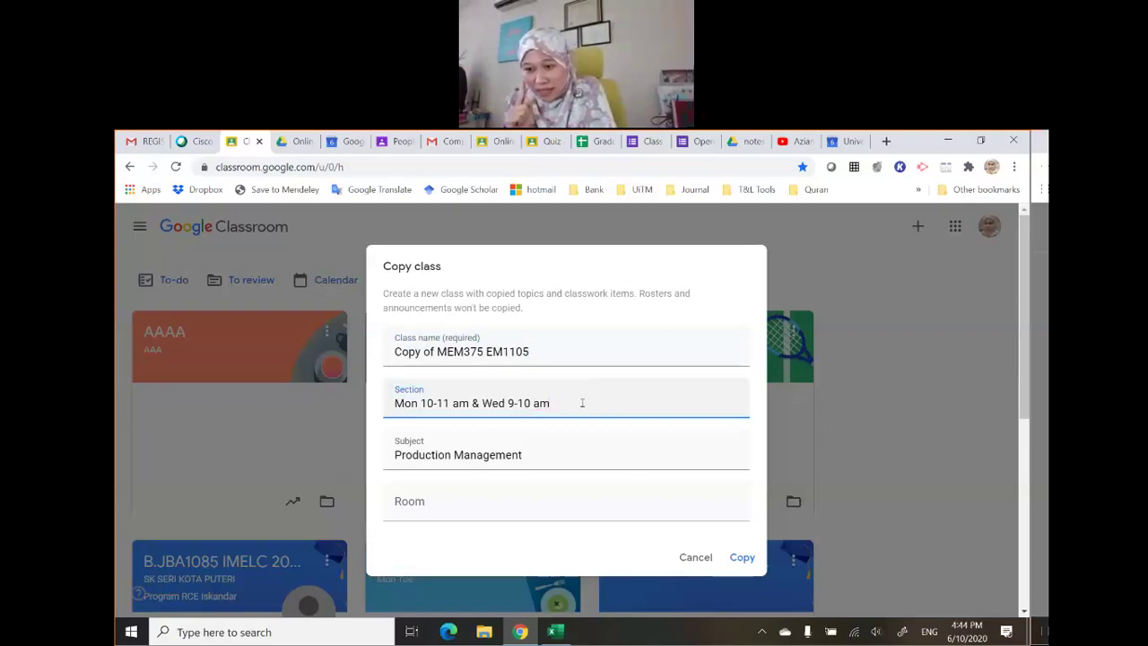
click(533, 350)
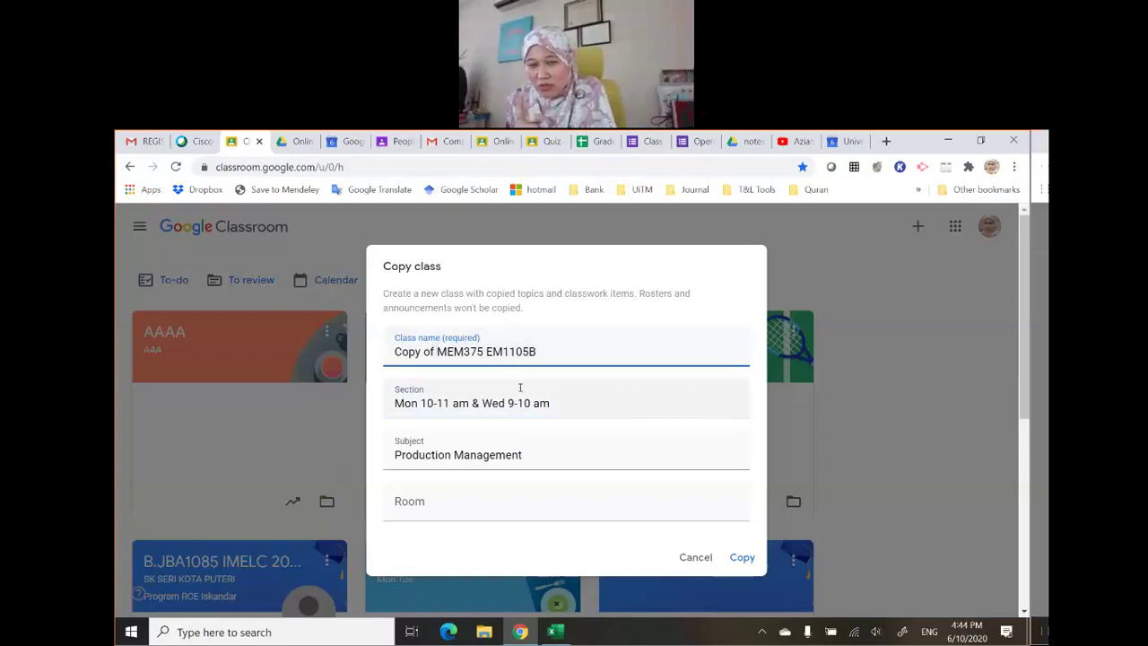
key(BackSpace)
key(BackSpace)
key(BackSpace)
key(BackSpace)
key(BackSpace)
key(BackSpace)
key(BackSpace)
key(BackSpace)
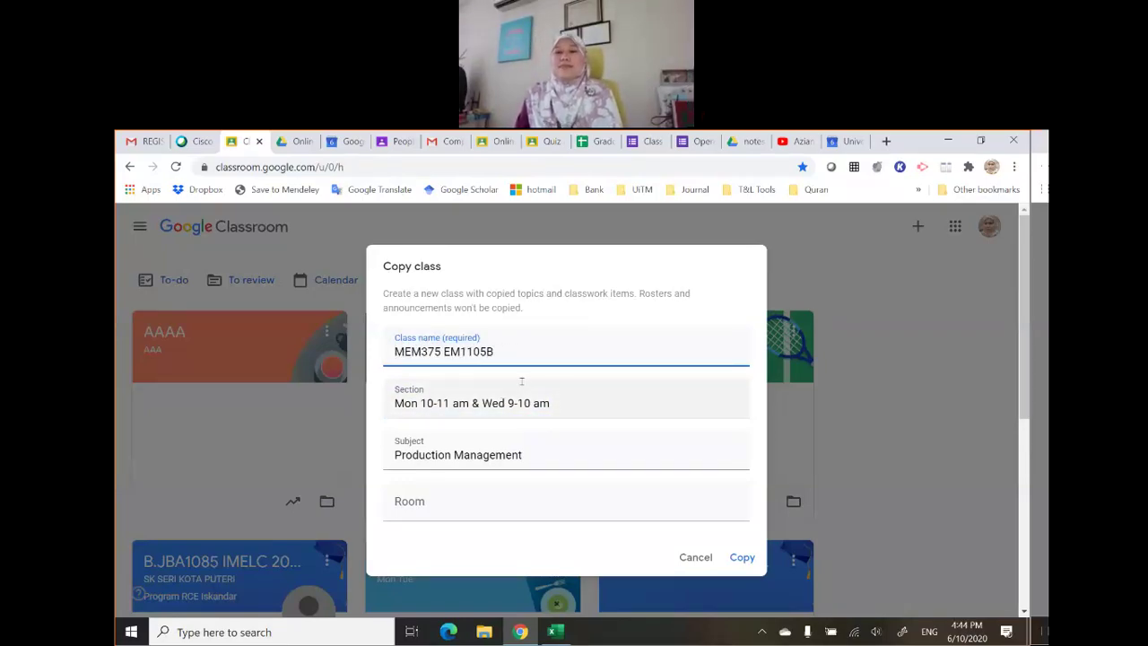
click(745, 558)
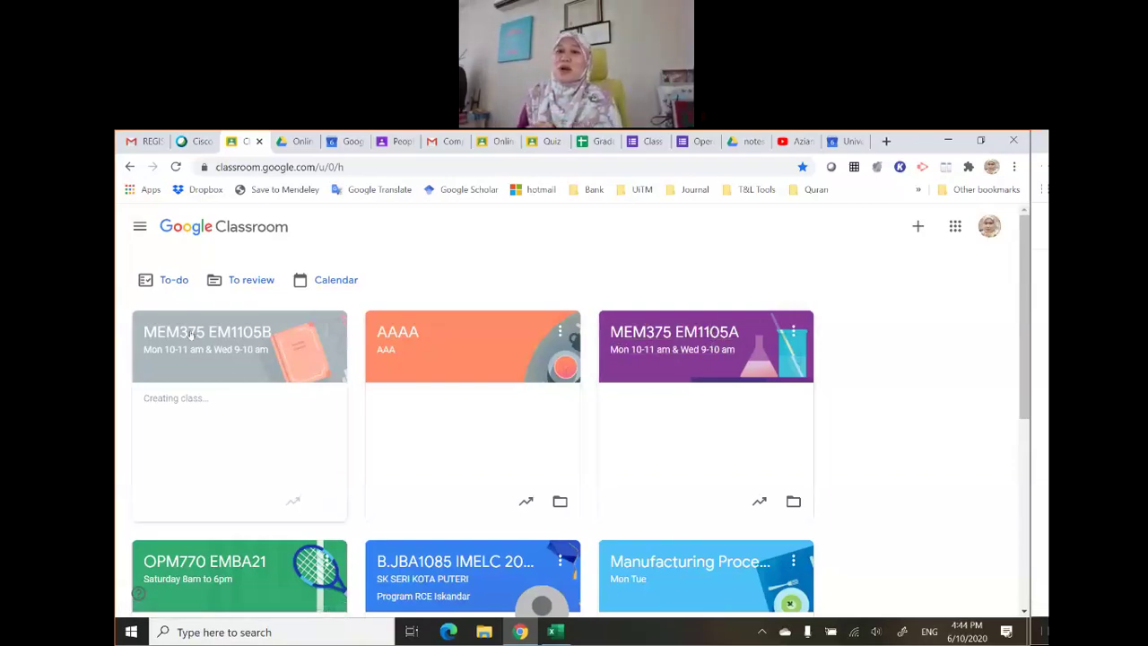
Open the original MEM375 EM1105A class and view its classwork
click(676, 343)
scroll(458, 533, down, 3)
scroll(458, 533, up, 3)
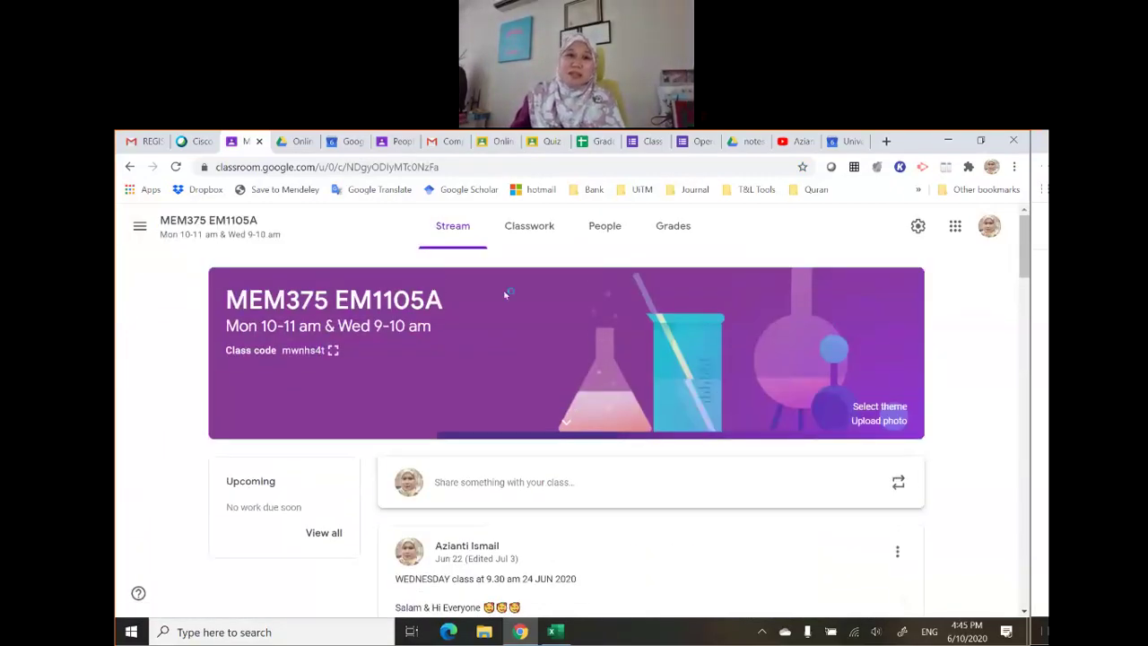
click(532, 229)
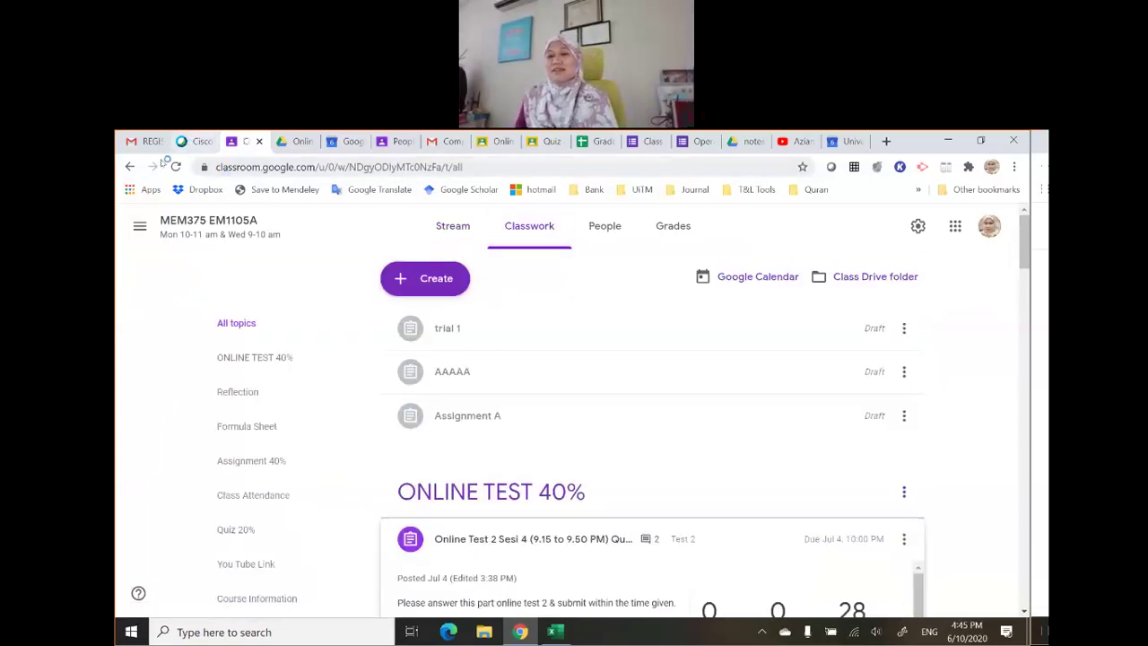
Return to the class list, find the copied MEM375 EM1105B class and open it
click(134, 223)
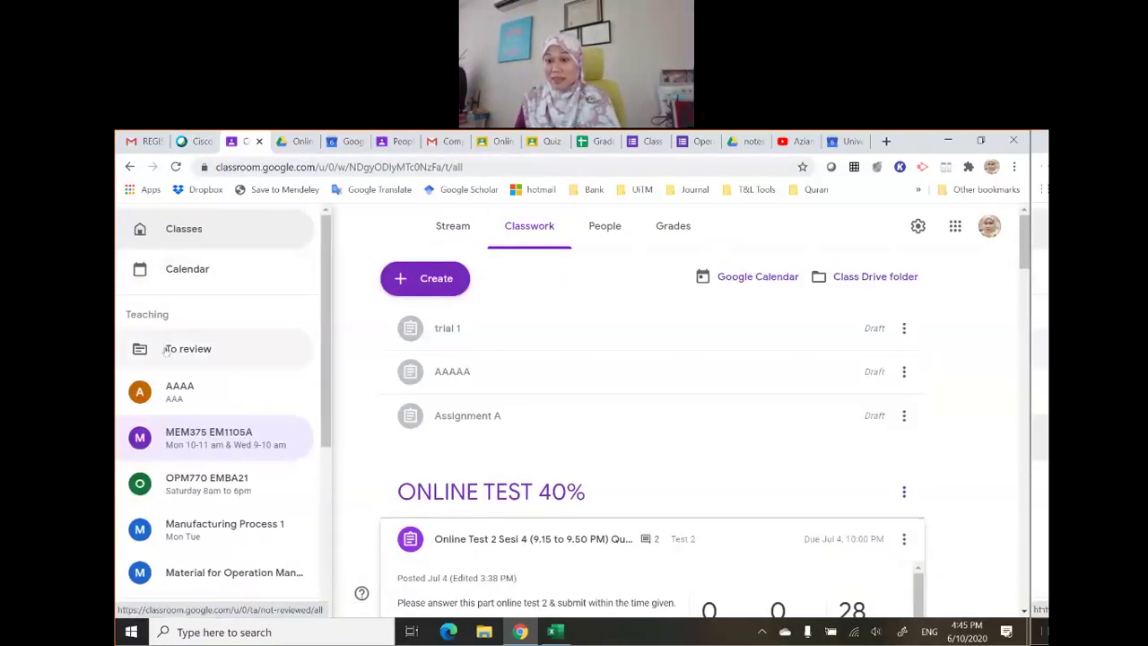
click(188, 229)
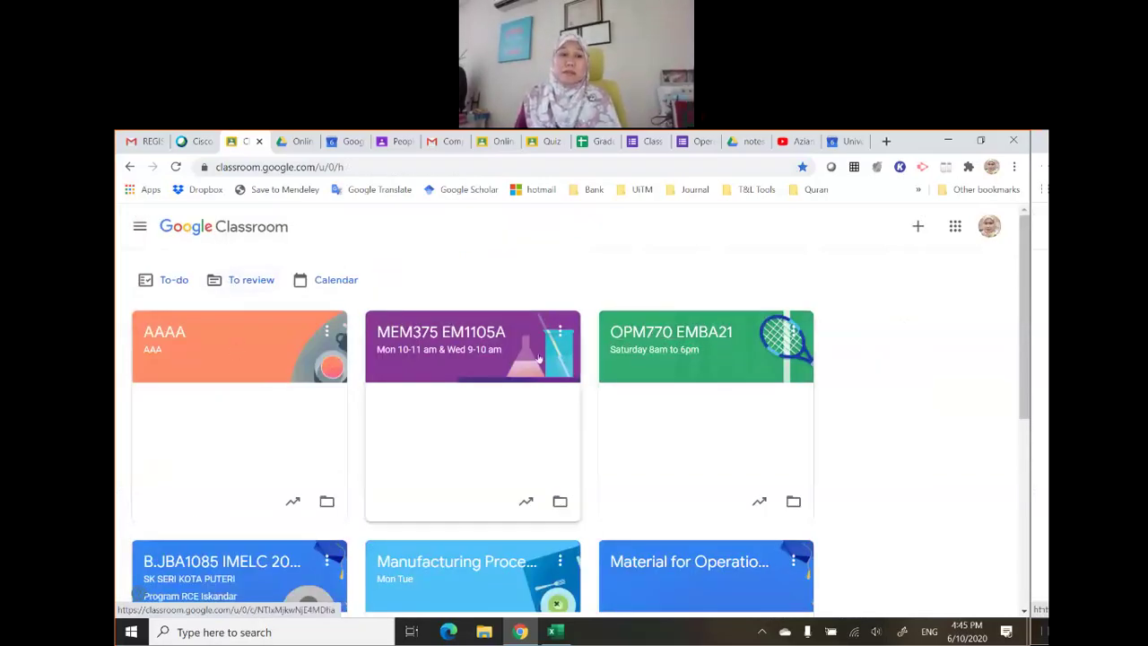
scroll(484, 364, down, 4)
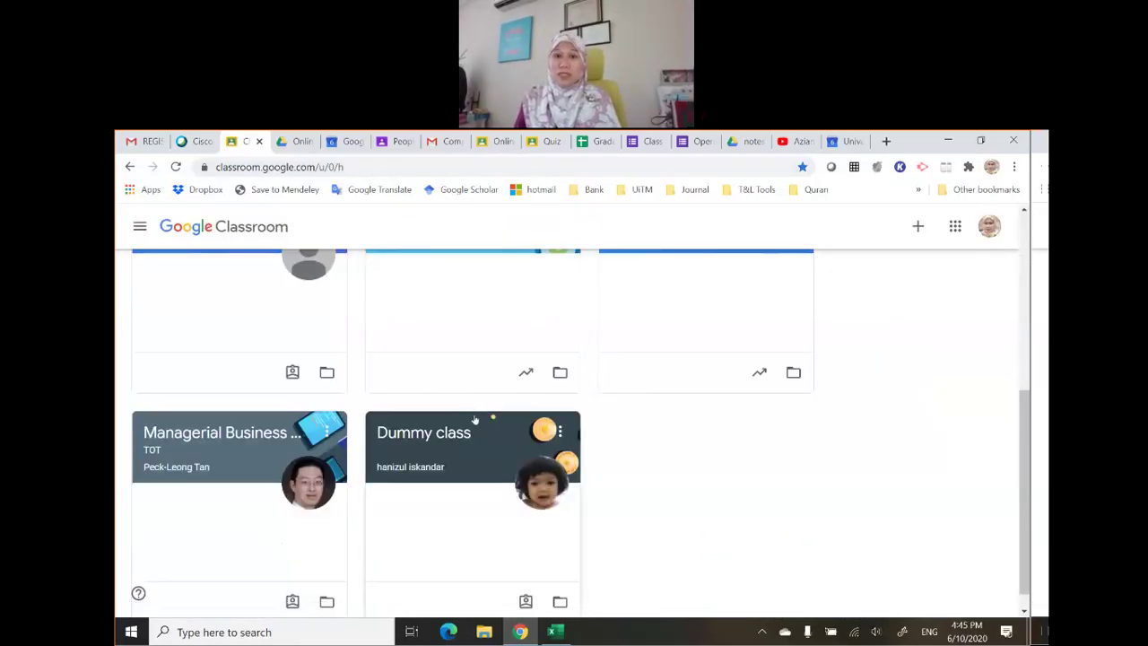
scroll(484, 412, up, 4)
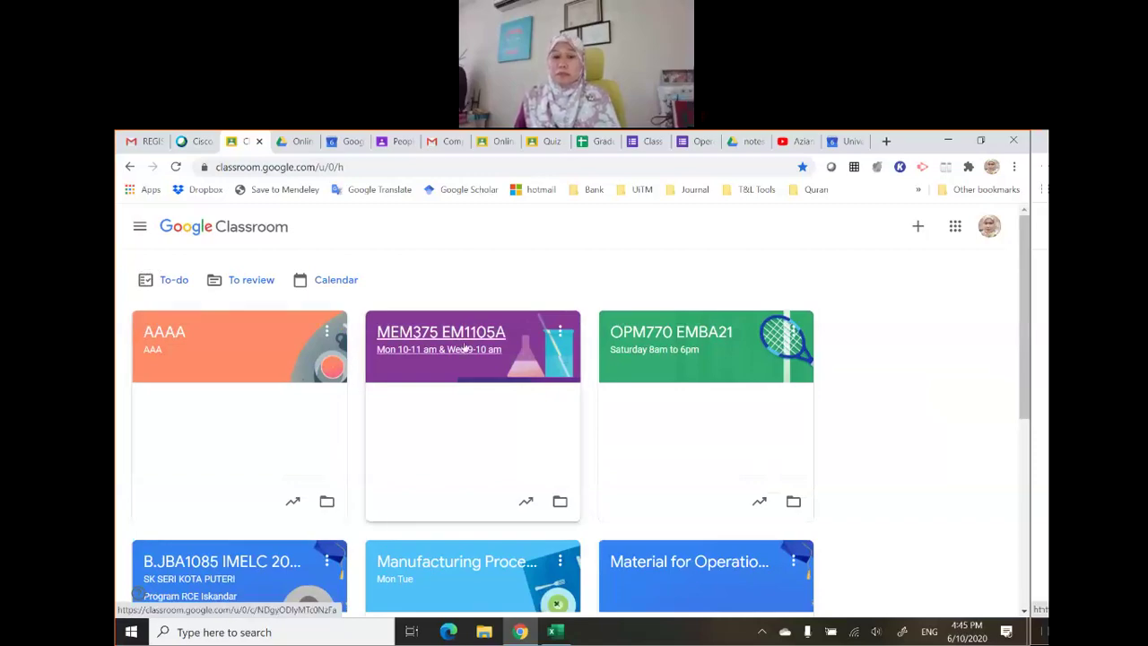
scroll(748, 367, down, 4)
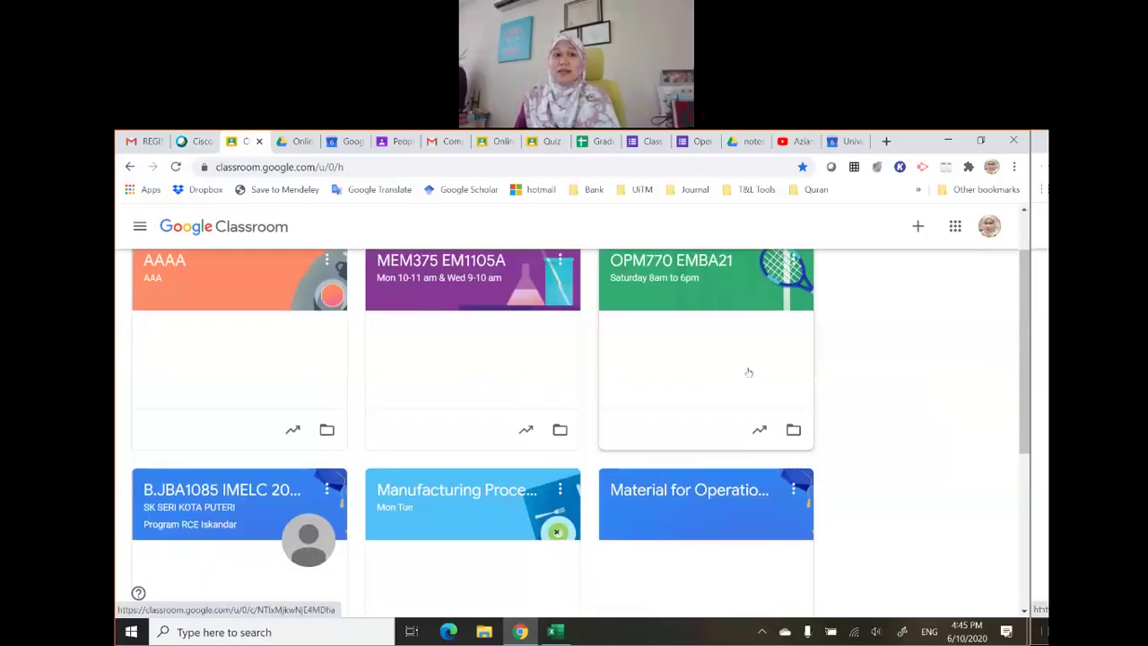
scroll(744, 371, up, 4)
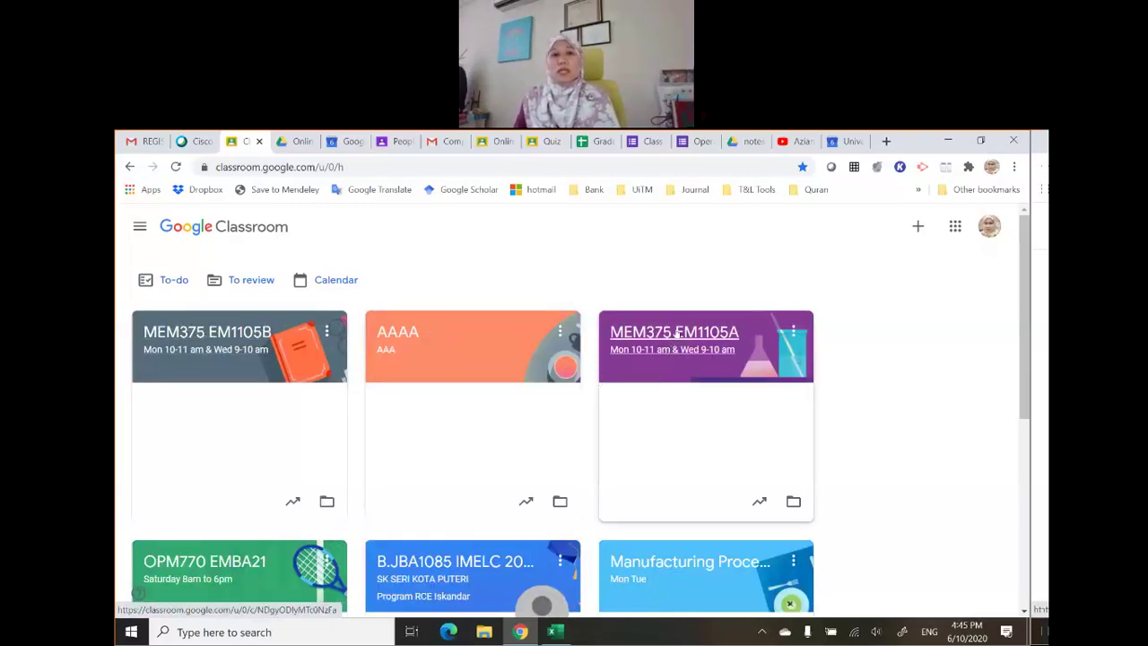
click(232, 338)
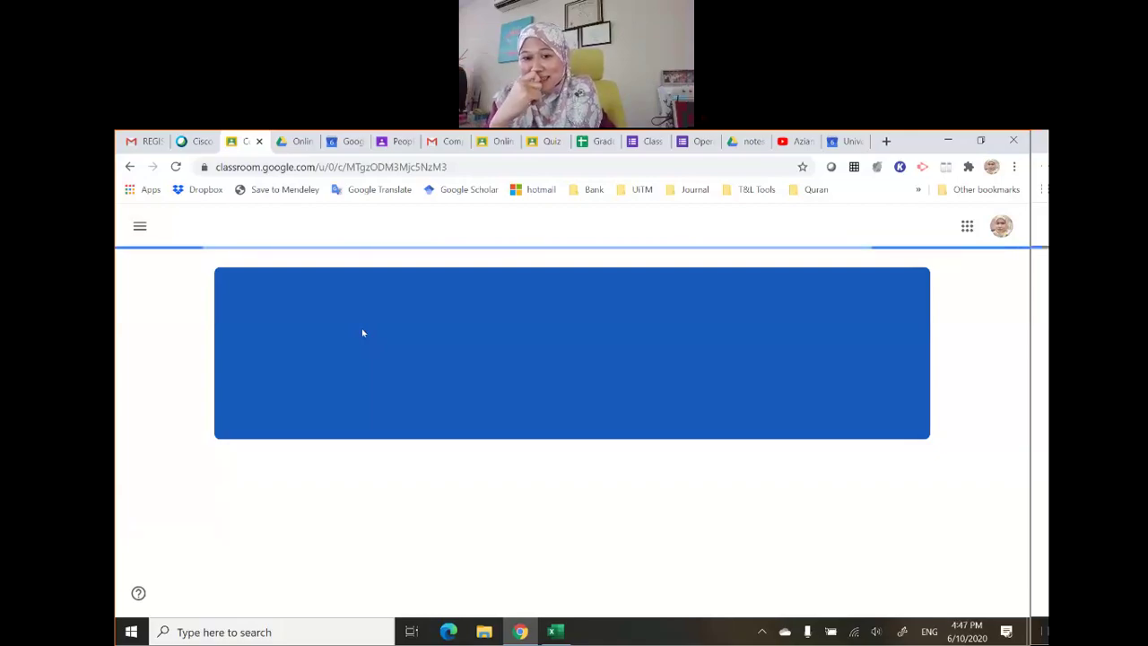
click(139, 595)
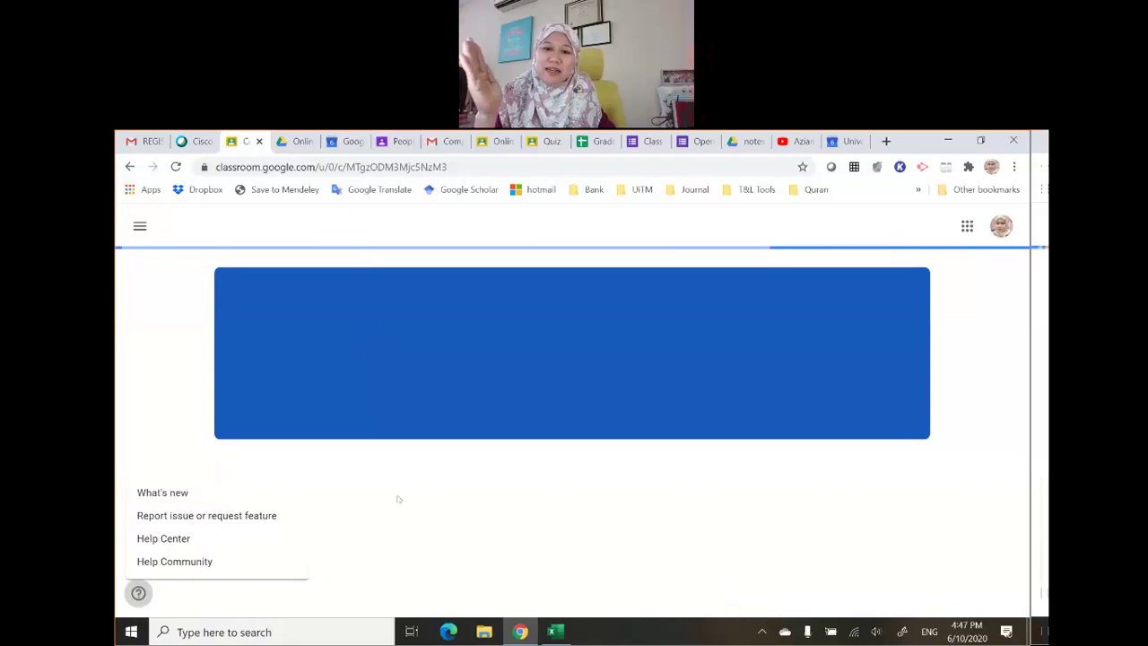
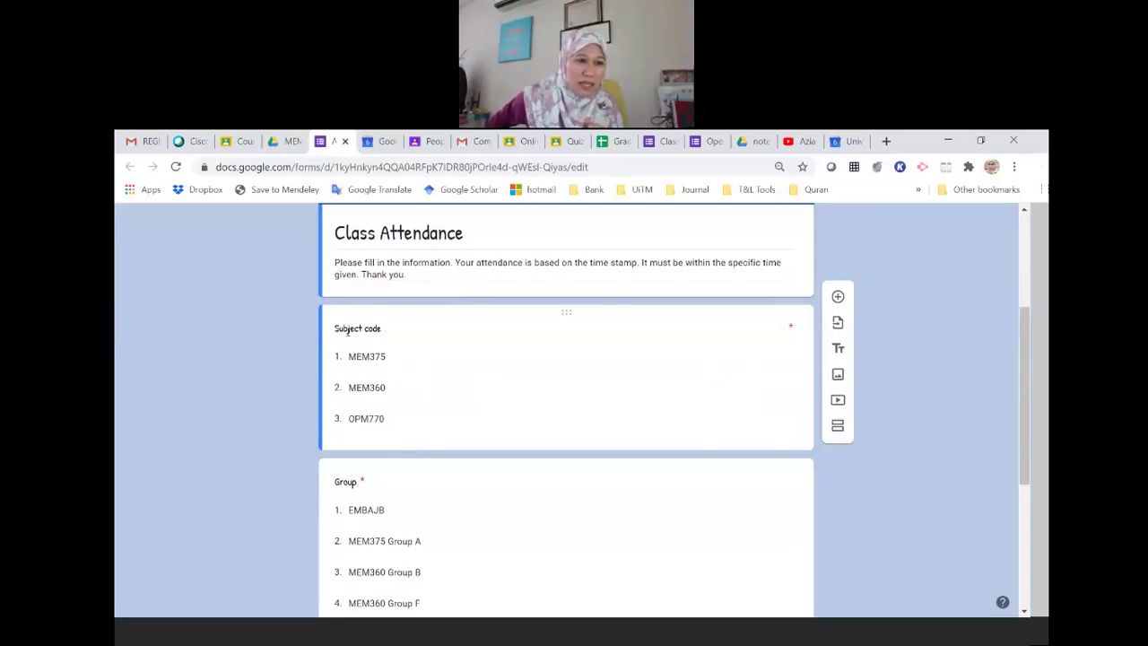
Examine the Class Attendance form's Subject code, Group, Name and Student ID questions and their answer types
click(582, 420)
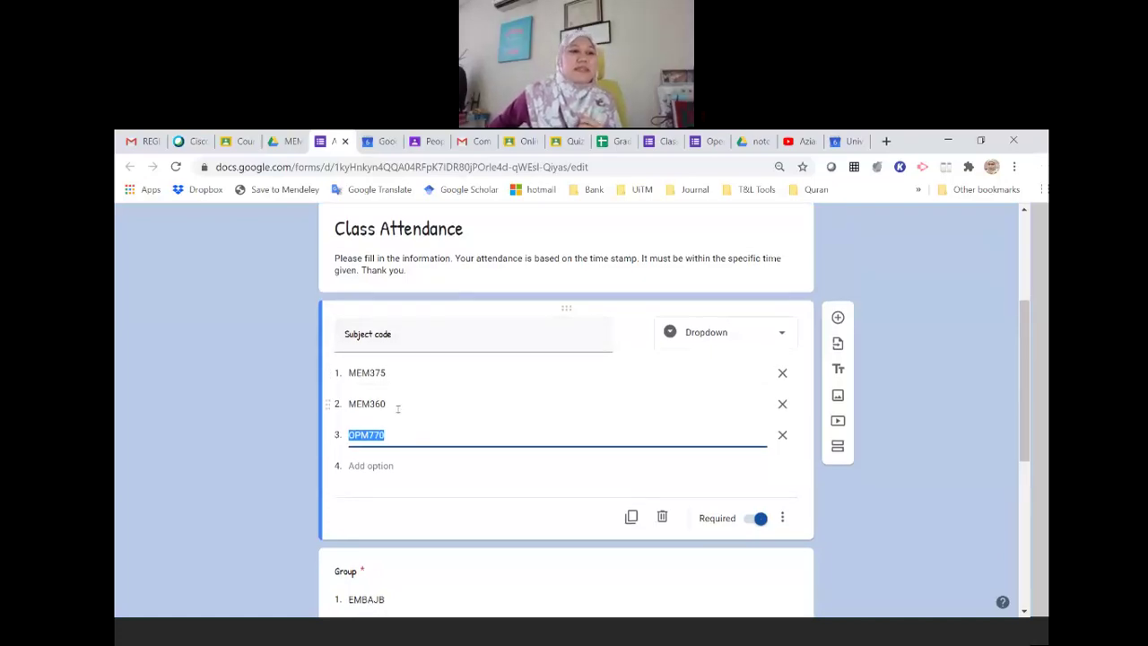
scroll(466, 426, down, 2)
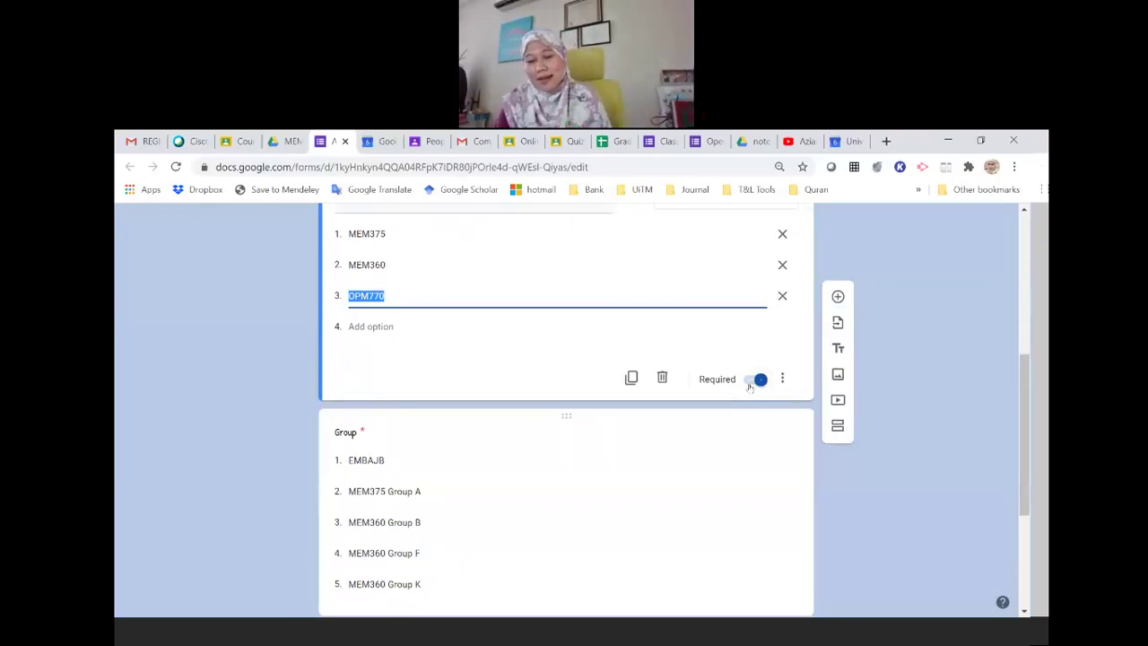
scroll(743, 388, down, 3)
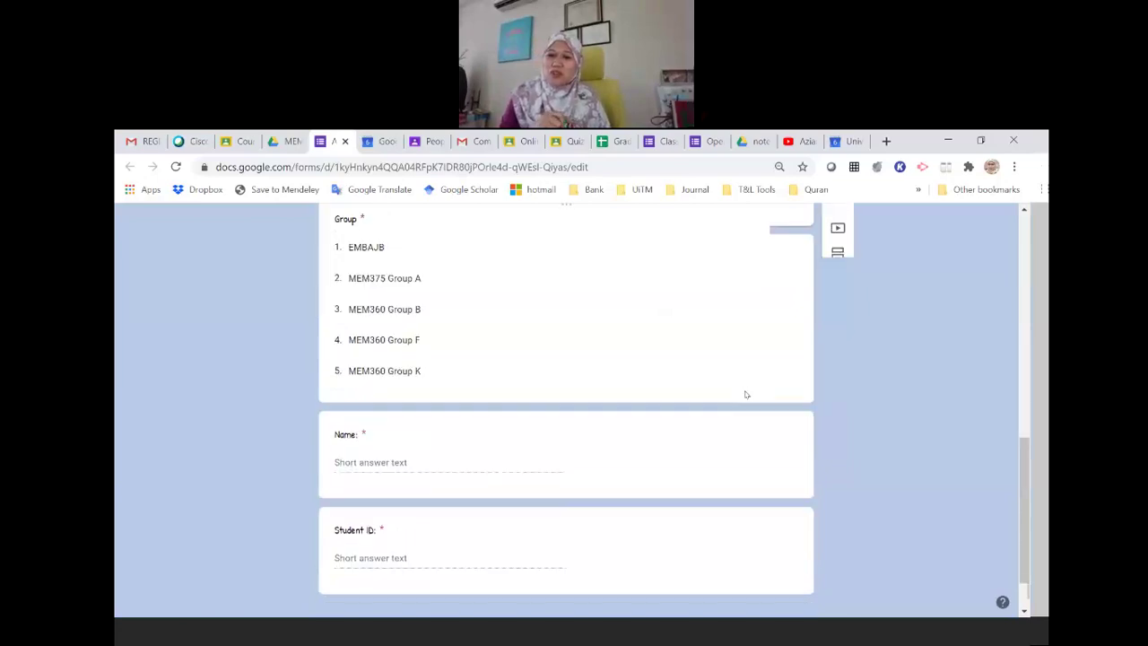
scroll(717, 350, up, 2)
click(747, 387)
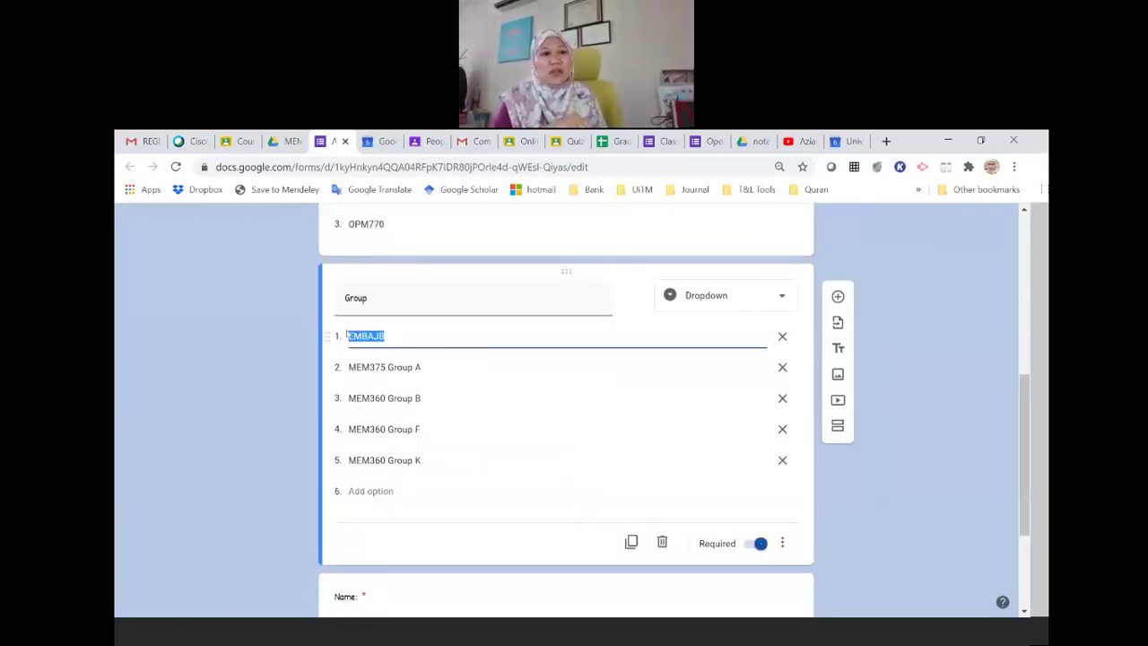
scroll(440, 476, down, 2)
click(434, 484)
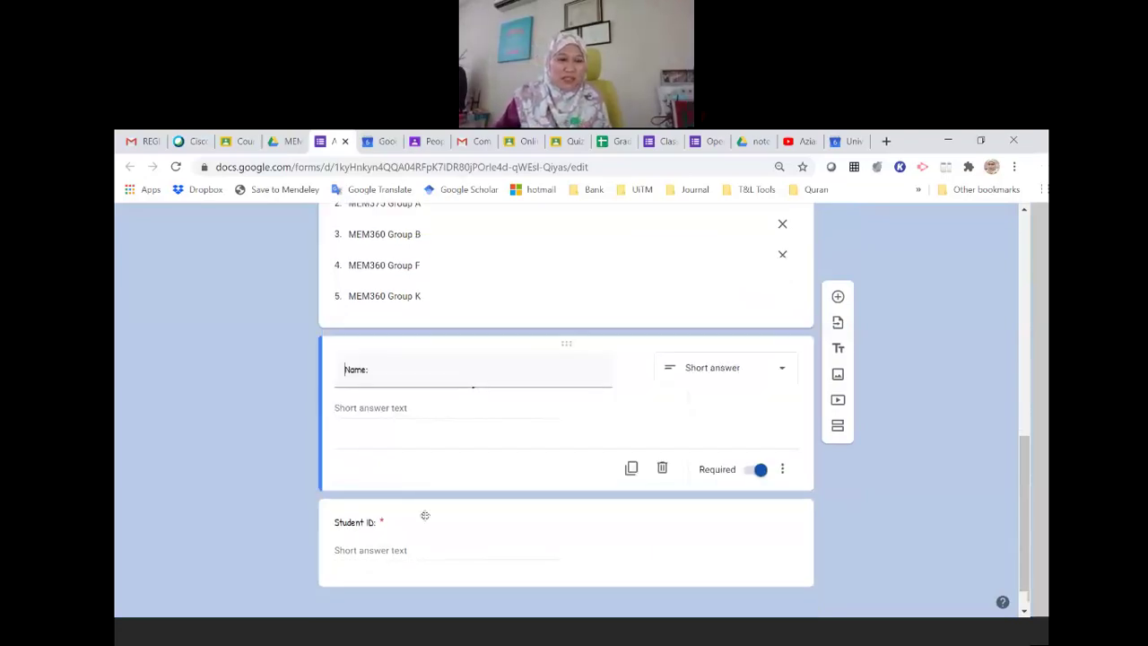
click(450, 551)
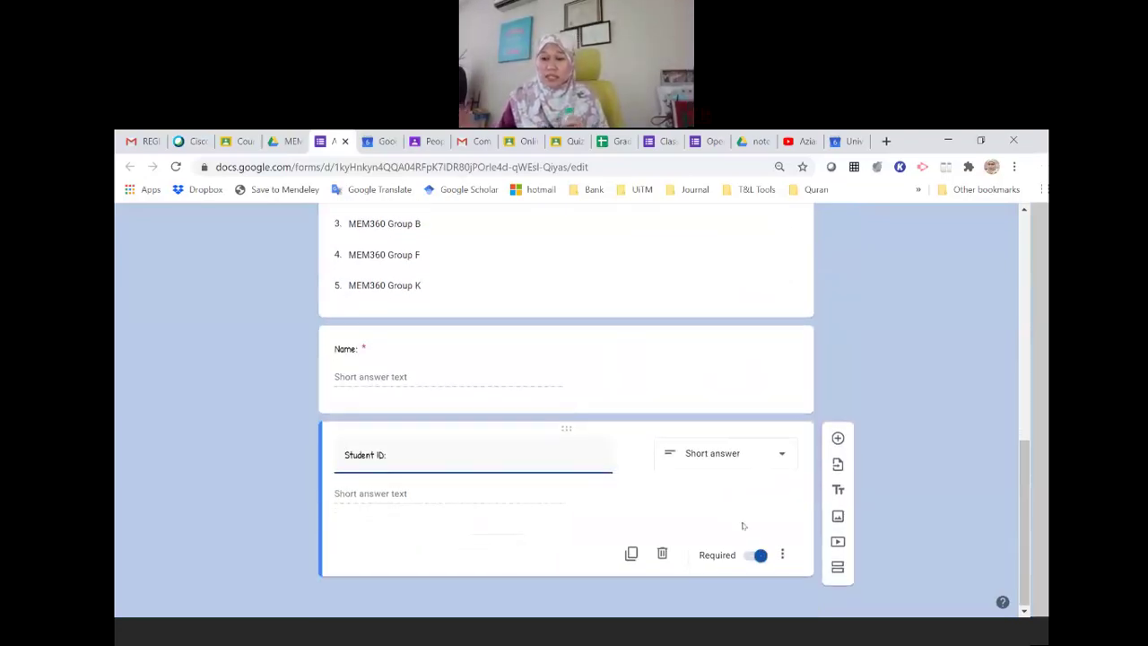
scroll(789, 362, up, 7)
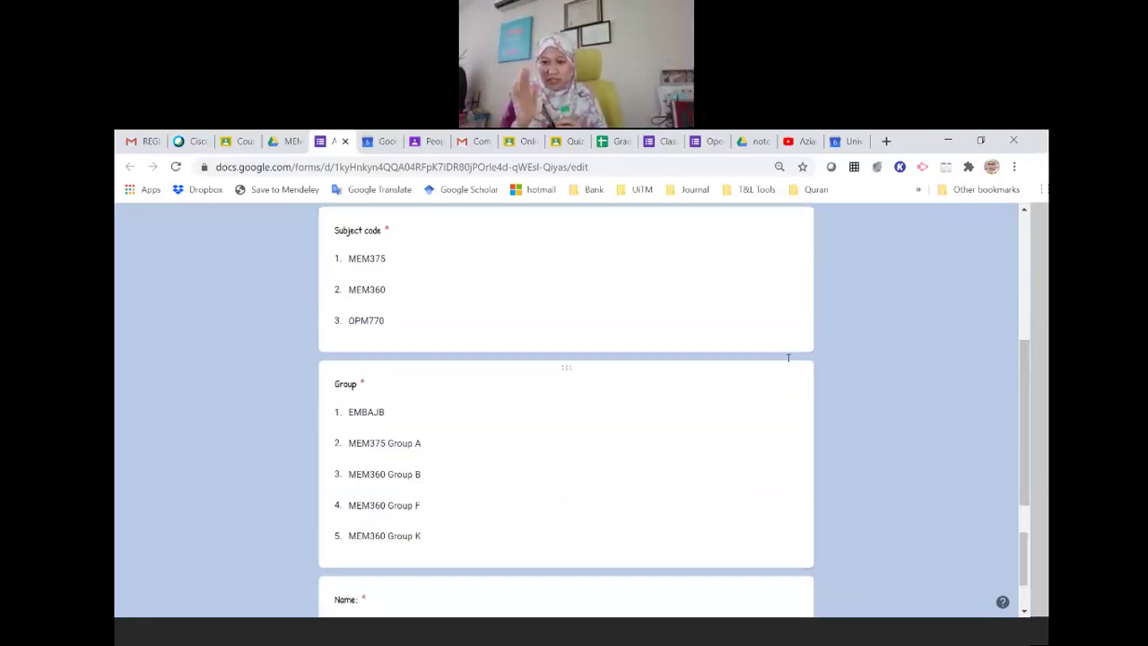
Review the summary of responses collected by the Attendance form
click(582, 261)
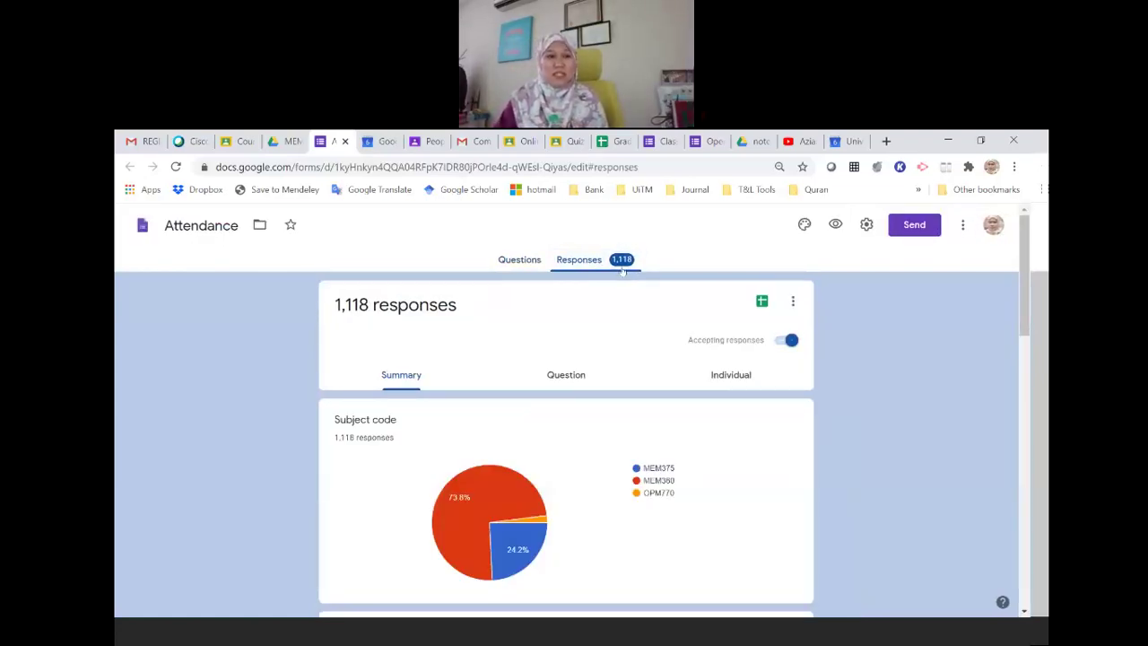
scroll(456, 441, down, 10)
scroll(479, 404, down, 1)
scroll(480, 404, up, 1)
scroll(509, 352, up, 12)
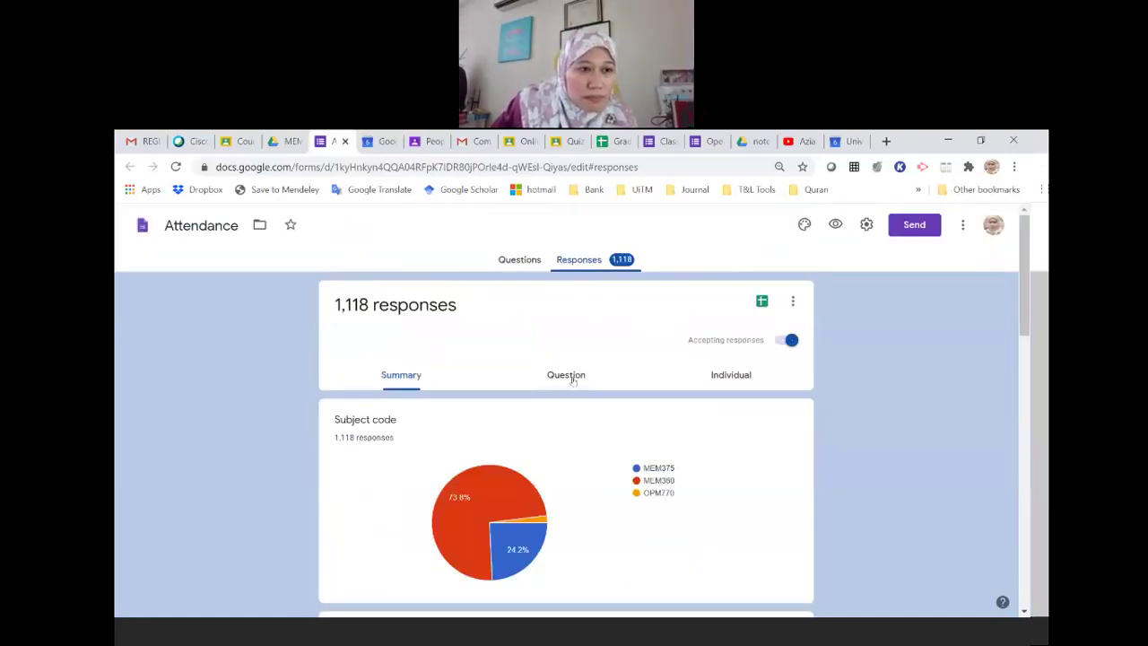
View the attendance responses by question, and read through the first individual response
click(574, 377)
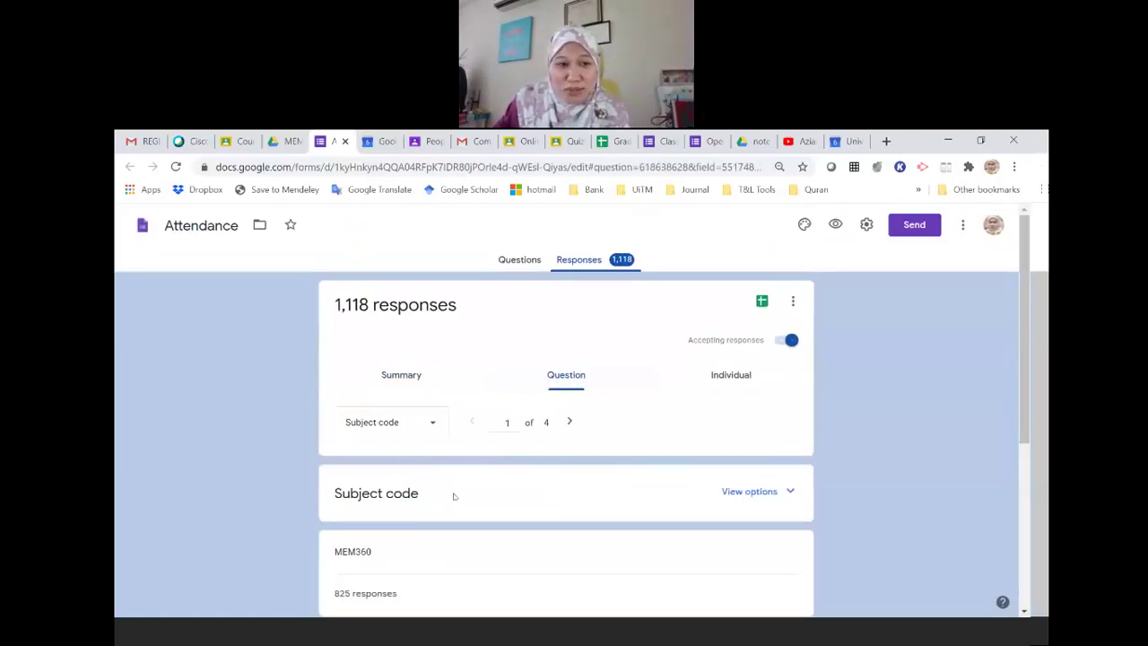
click(731, 376)
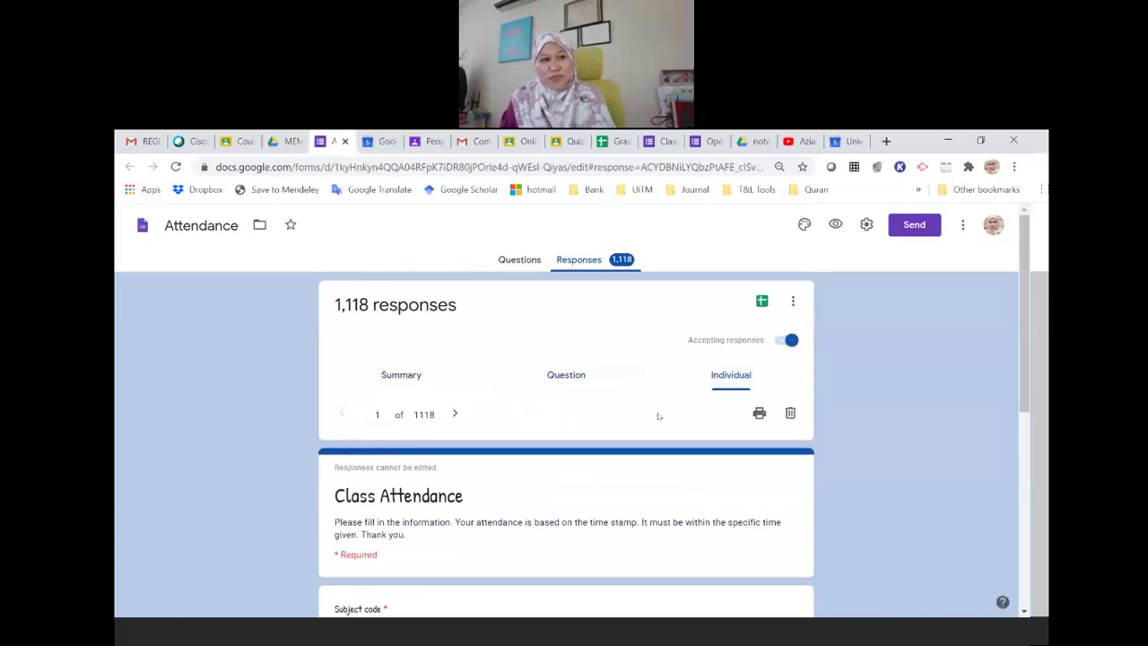
scroll(658, 415, down, 3)
scroll(392, 303, down, 1)
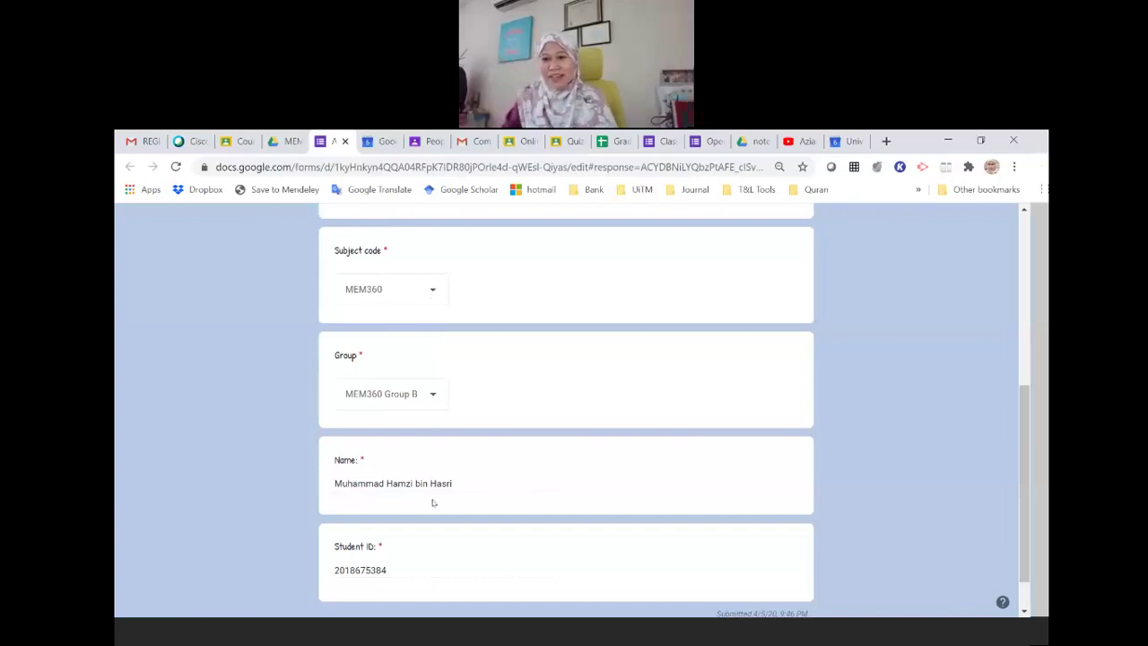
Stop the Attendance form from accepting responses and turn response collection back on
scroll(691, 389, up, 5)
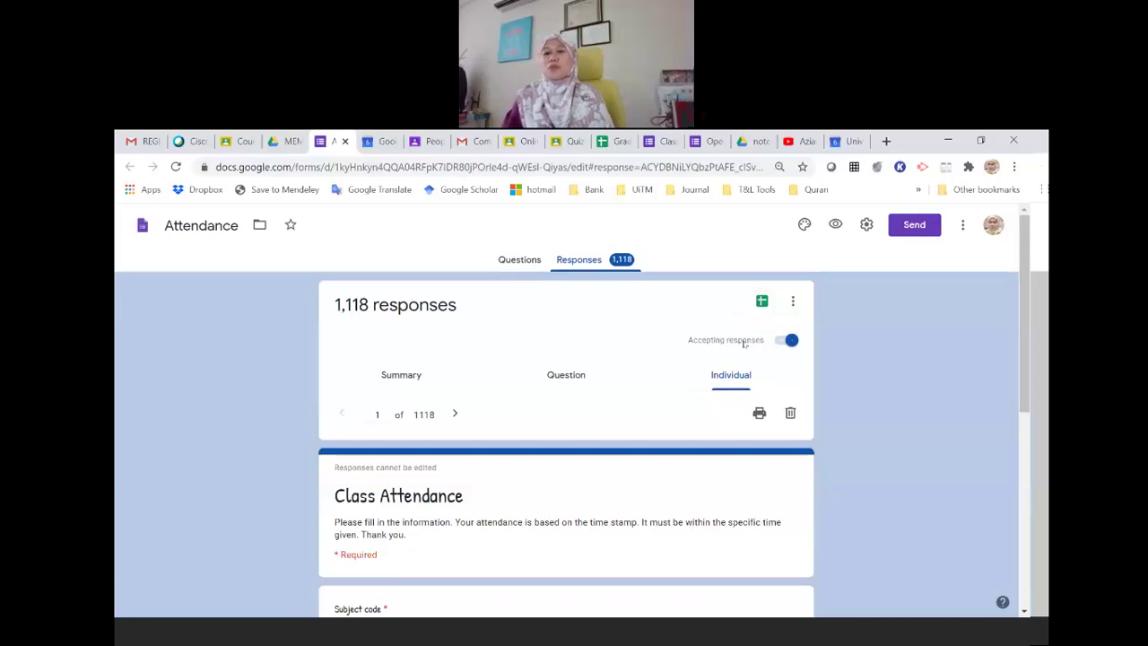
click(779, 342)
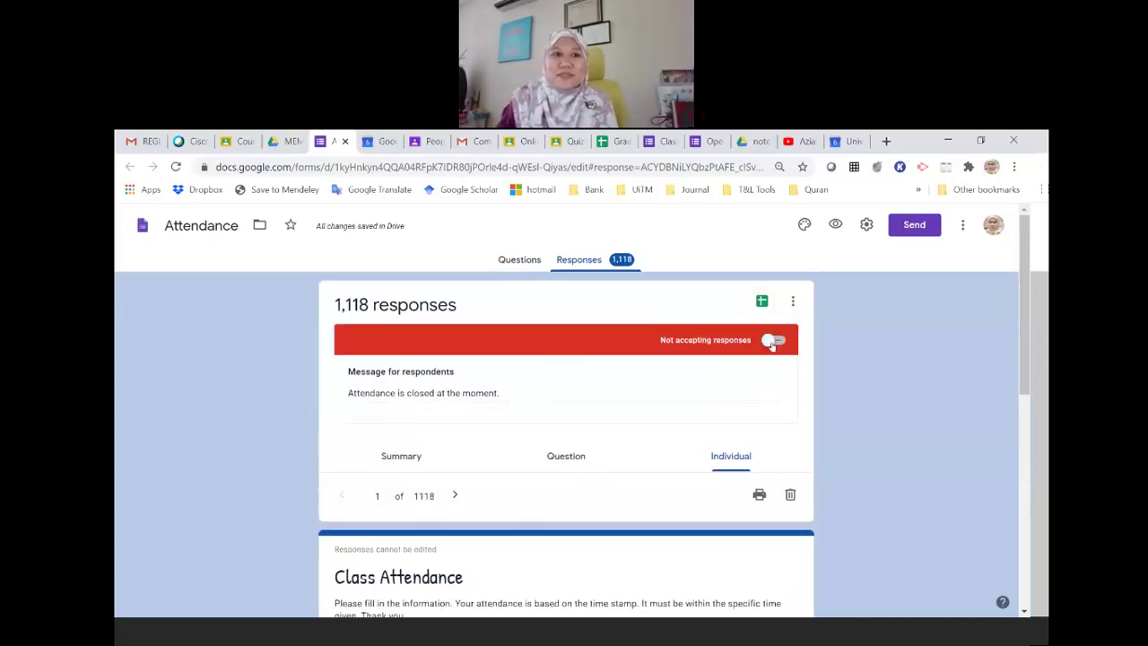
click(772, 341)
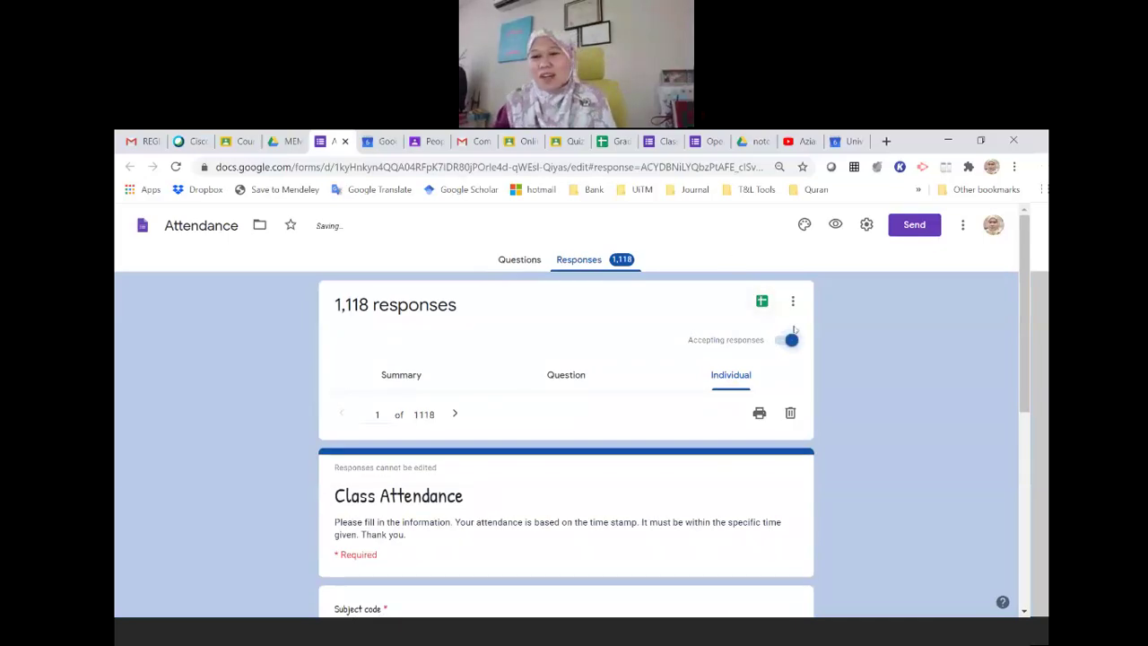
Open the responses spreadsheet linked to the Attendance form
scroll(382, 496, down, 3)
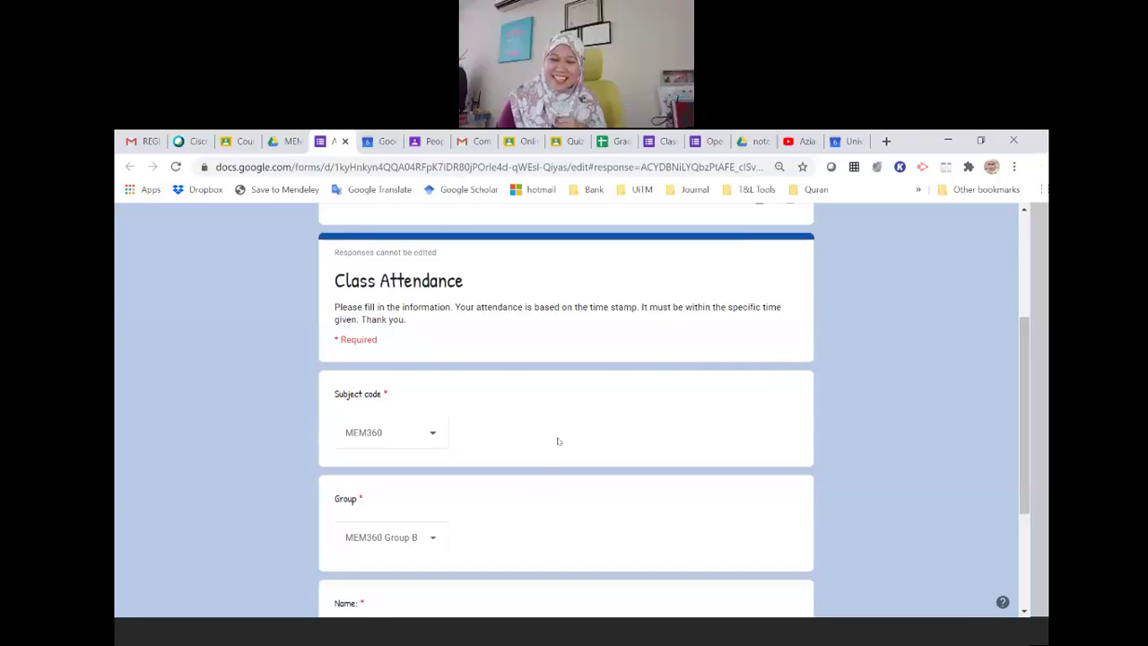
scroll(556, 440, up, 3)
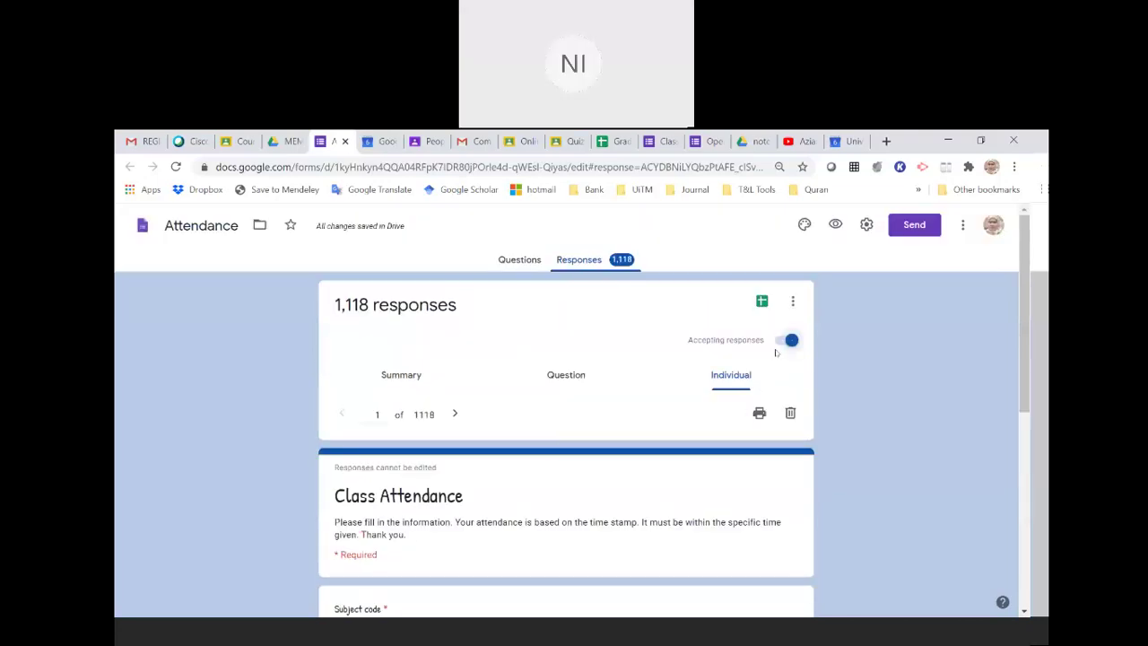
click(761, 301)
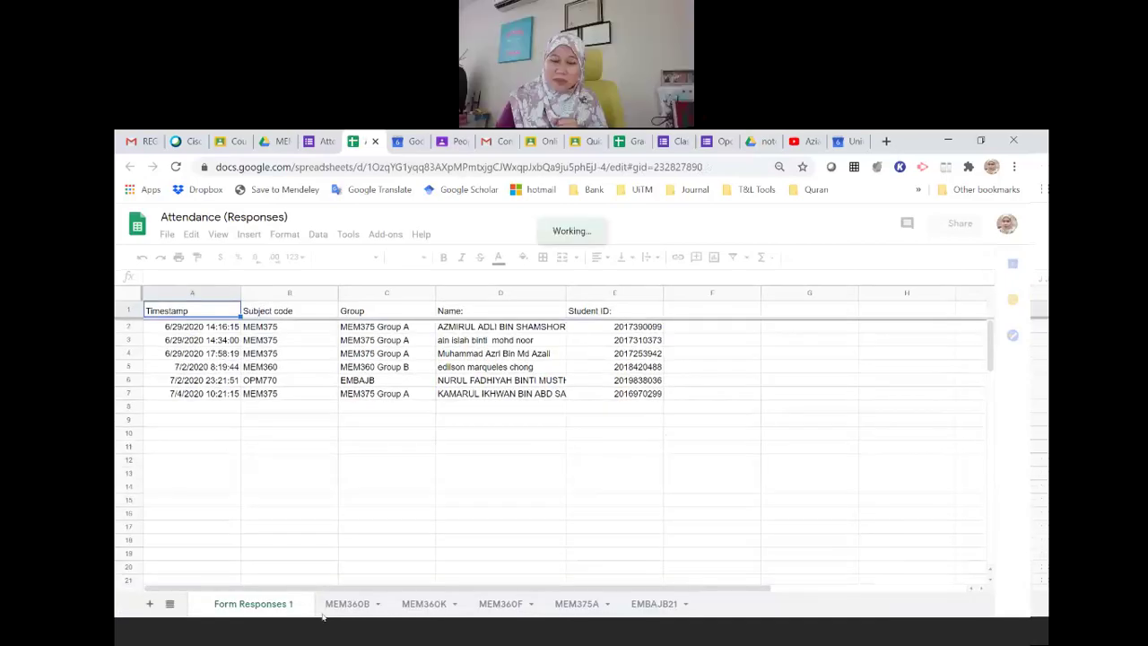
Look through the separate class sheets MEM360B, MEM360K, MEM360F and MEM375A in the attendance workbook
click(351, 610)
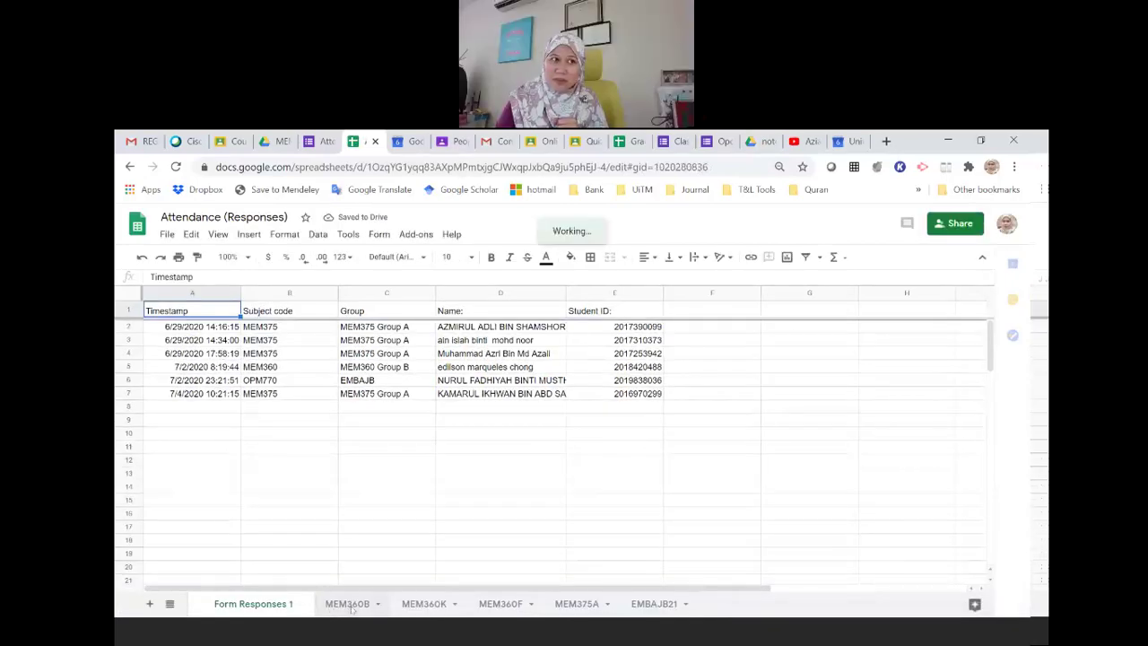
click(429, 608)
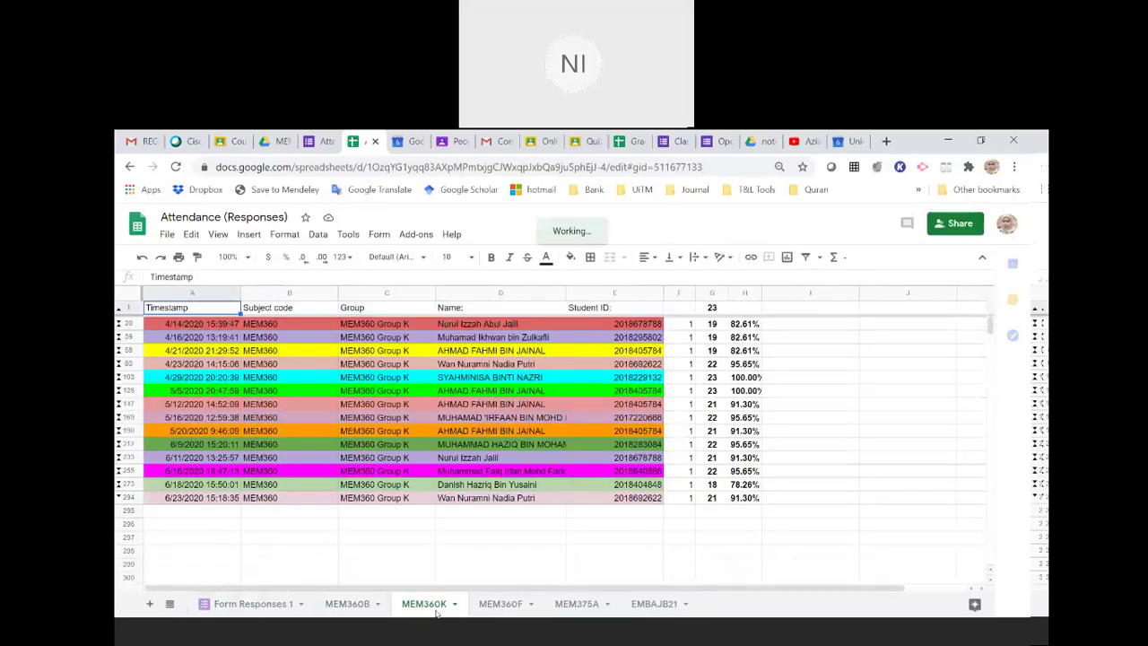
click(496, 604)
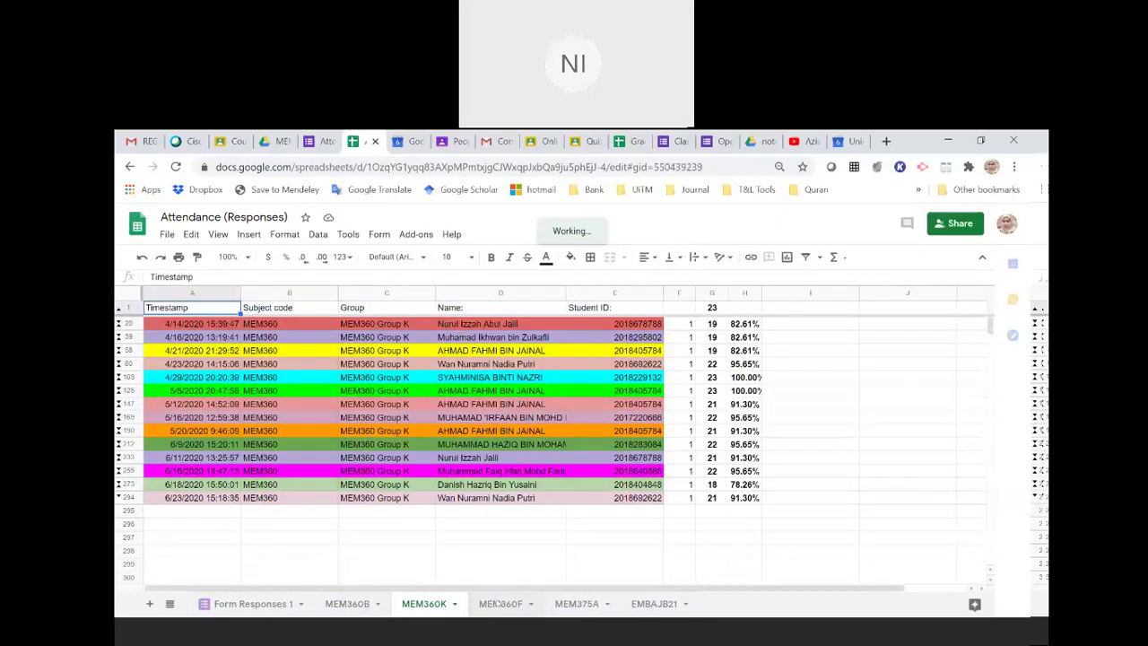
click(572, 607)
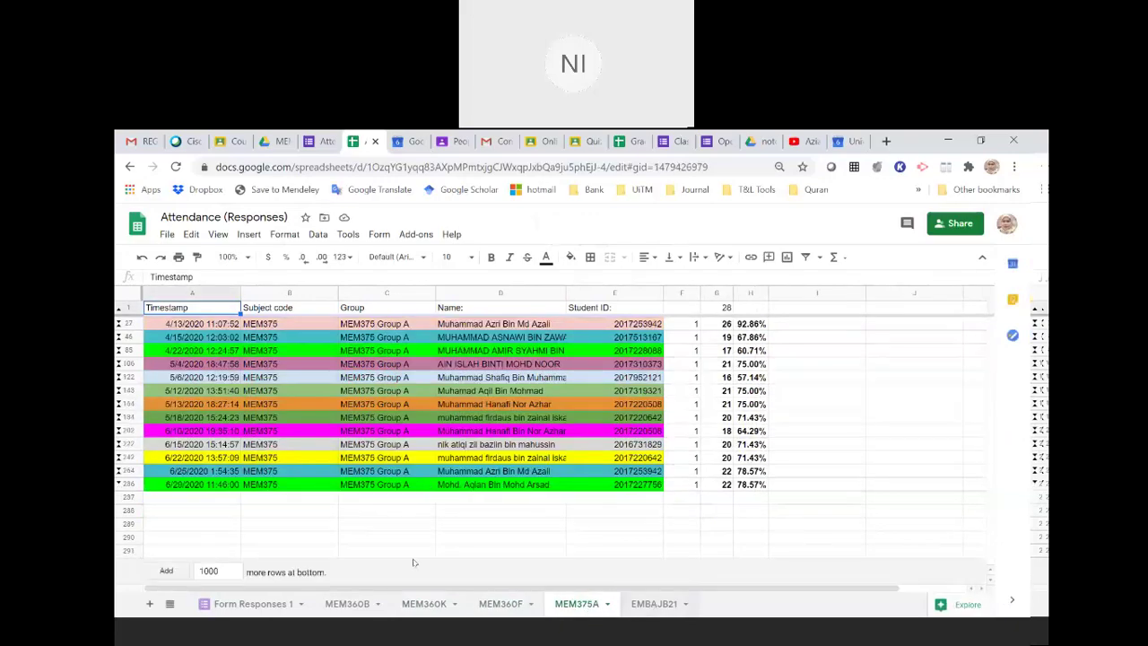
key(ctrl+shift+Page_Down)
click(348, 604)
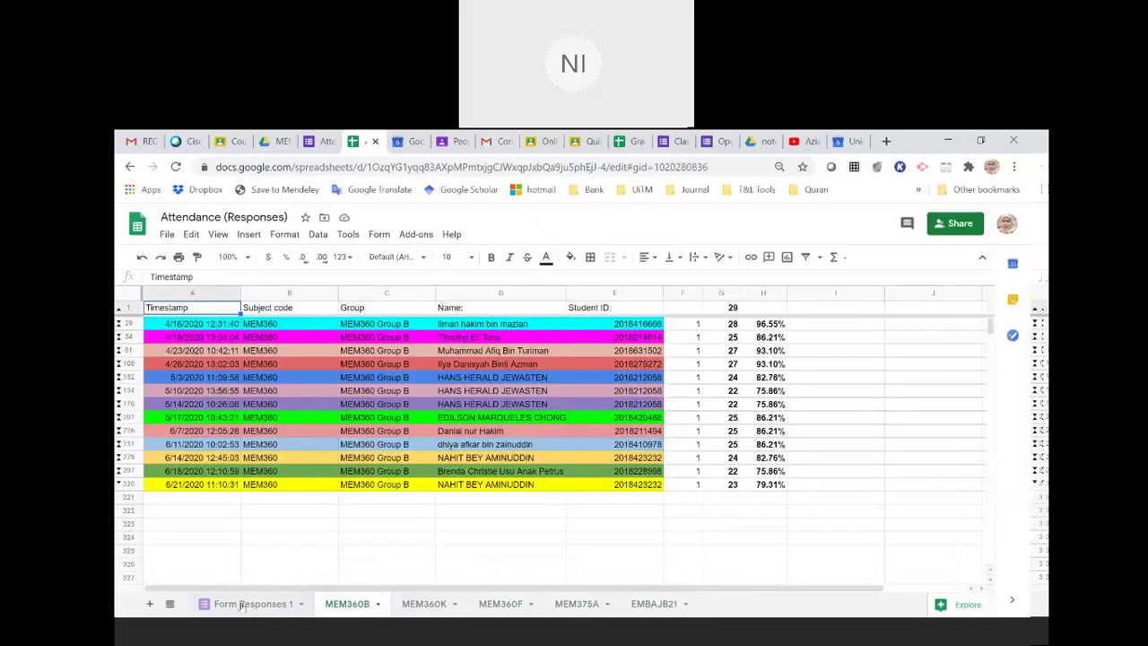
Select the three MEM375 Group A responses dated 6/29/2020 on the Form Responses 1 sheet
click(253, 604)
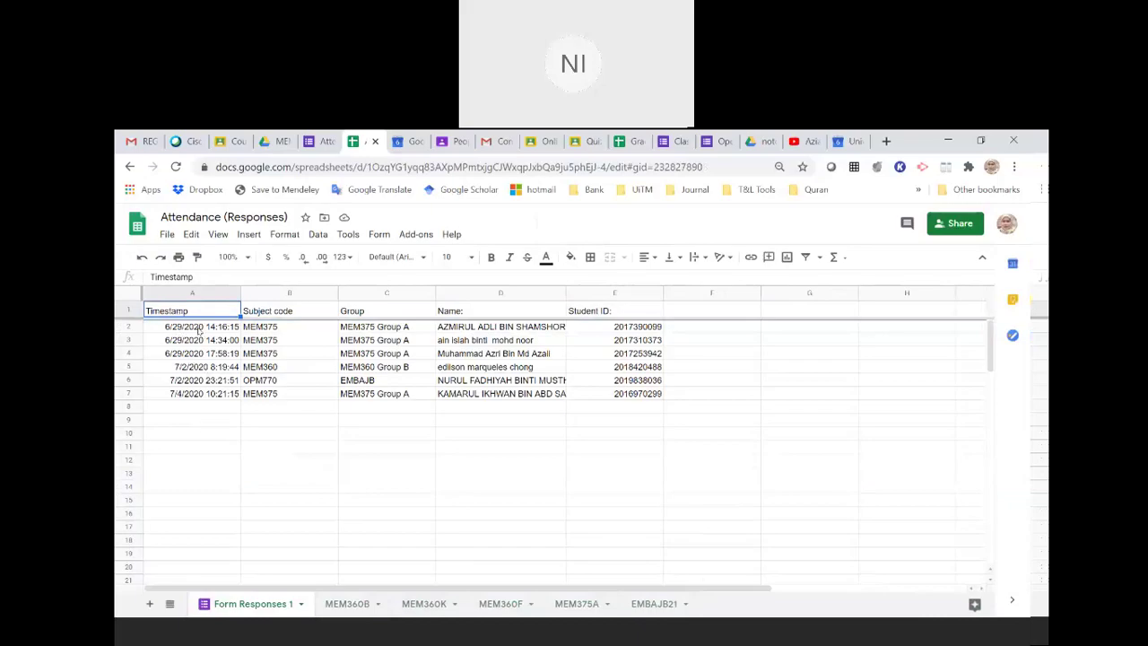
click(194, 329)
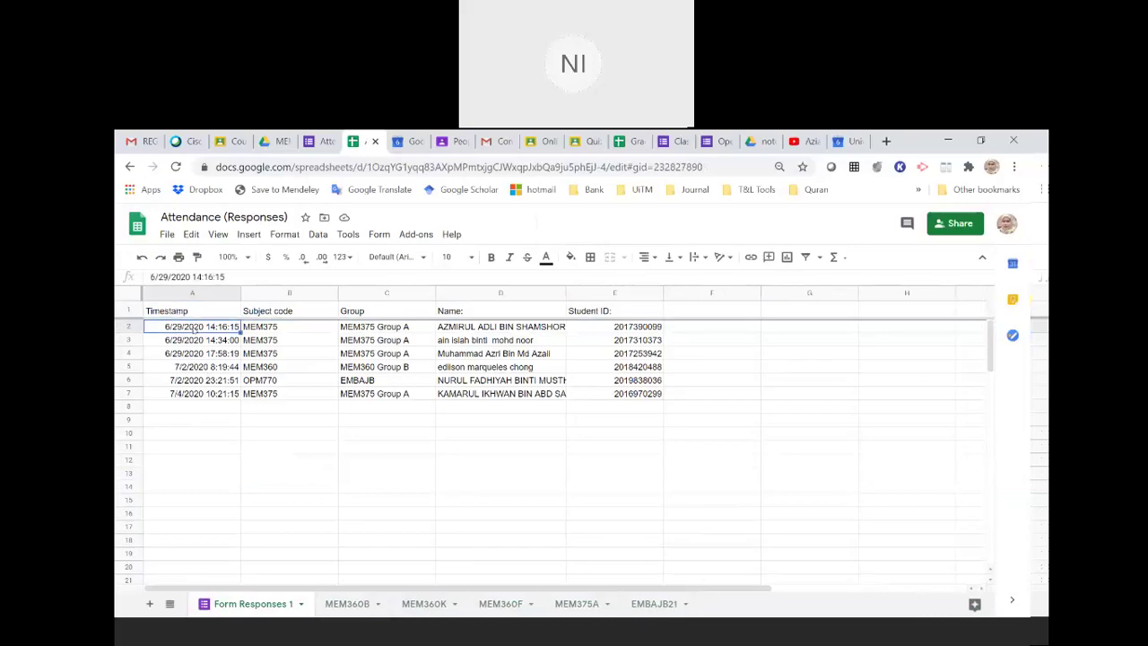
key(shift+Right)
key(shift+Right)
key(shift+Right)
key(shift+Right)
key(shift+Down)
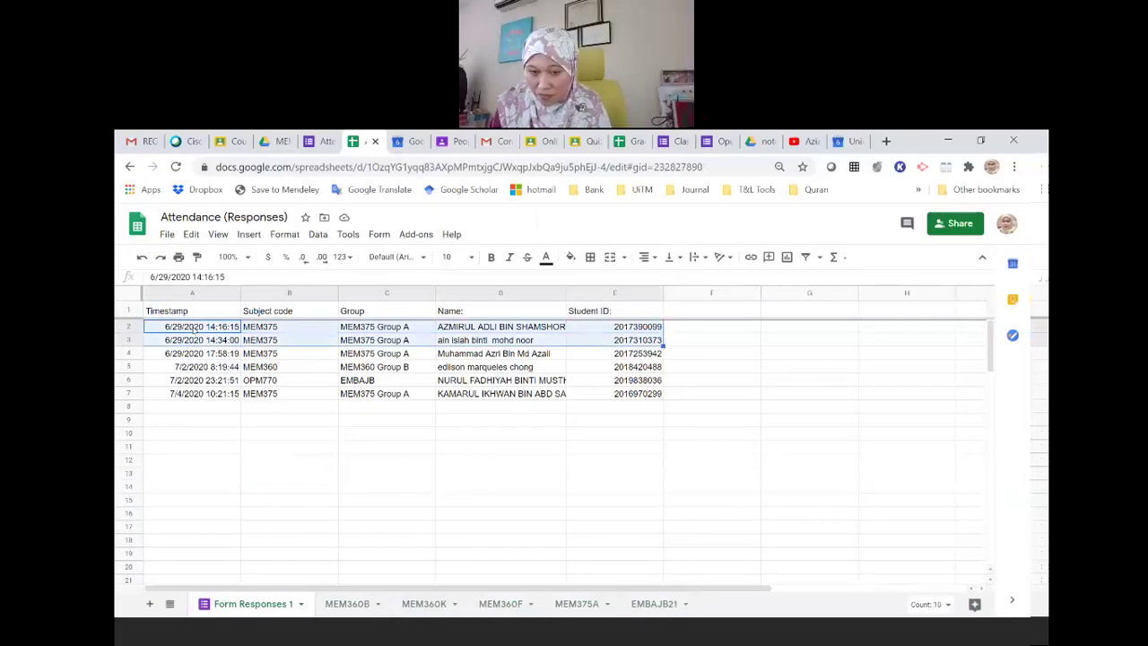
key(shift+Down)
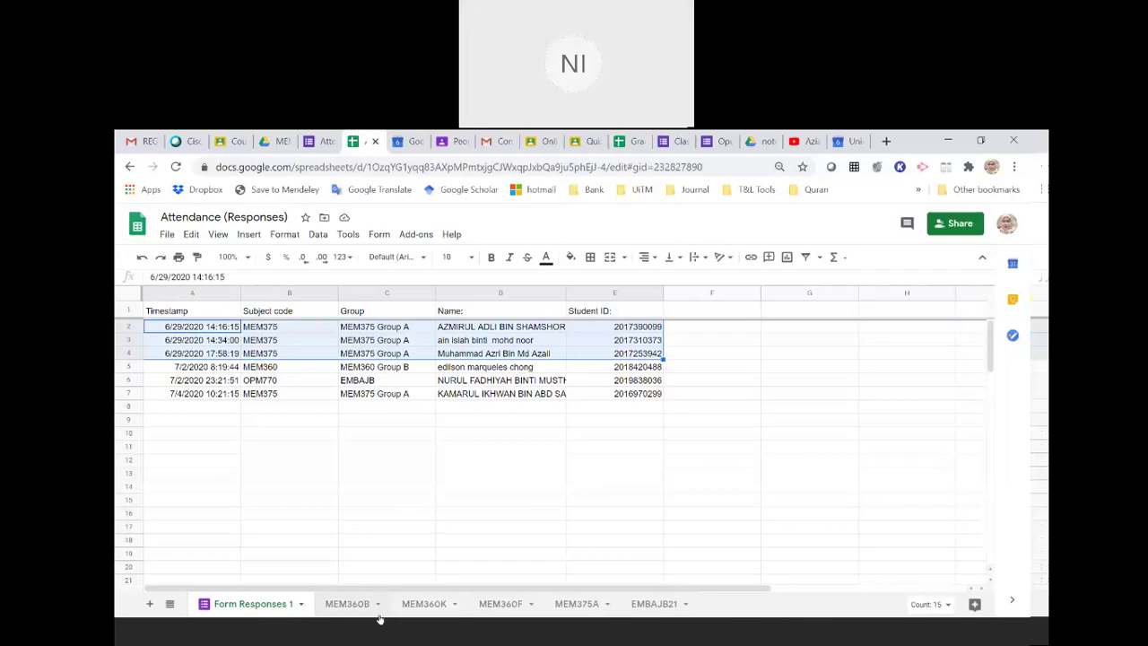
Unhide the collapsed rows between 264 and 286 on the MEM375A sheet
click(585, 607)
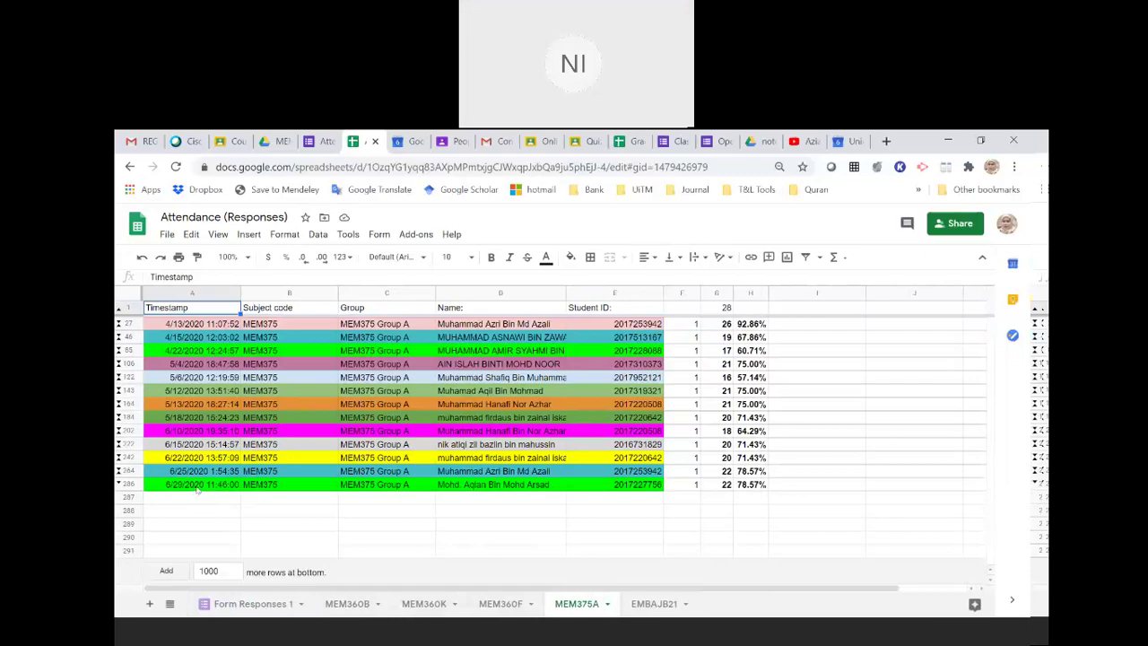
click(198, 489)
click(130, 484)
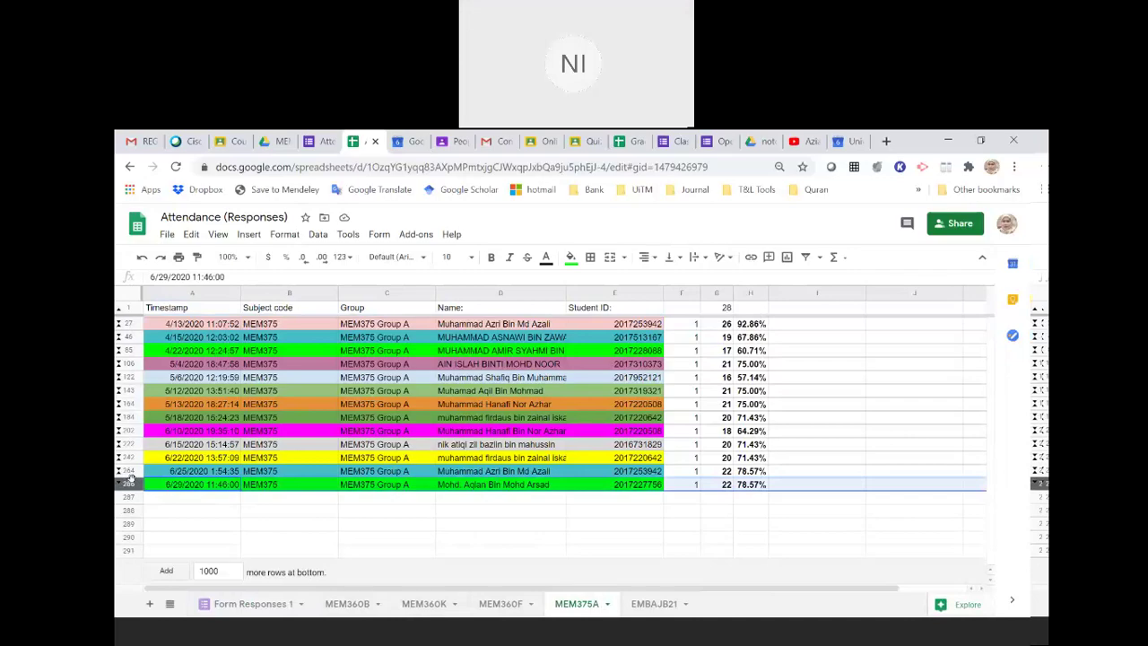
shift+click(128, 471)
right_click(130, 489)
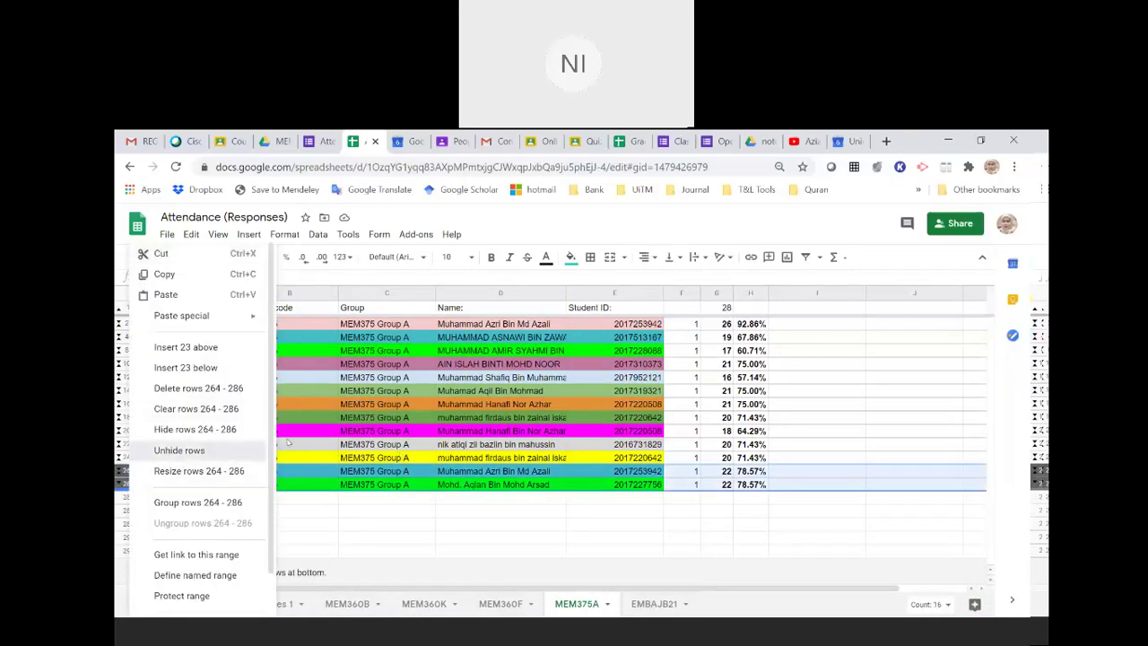
click(179, 450)
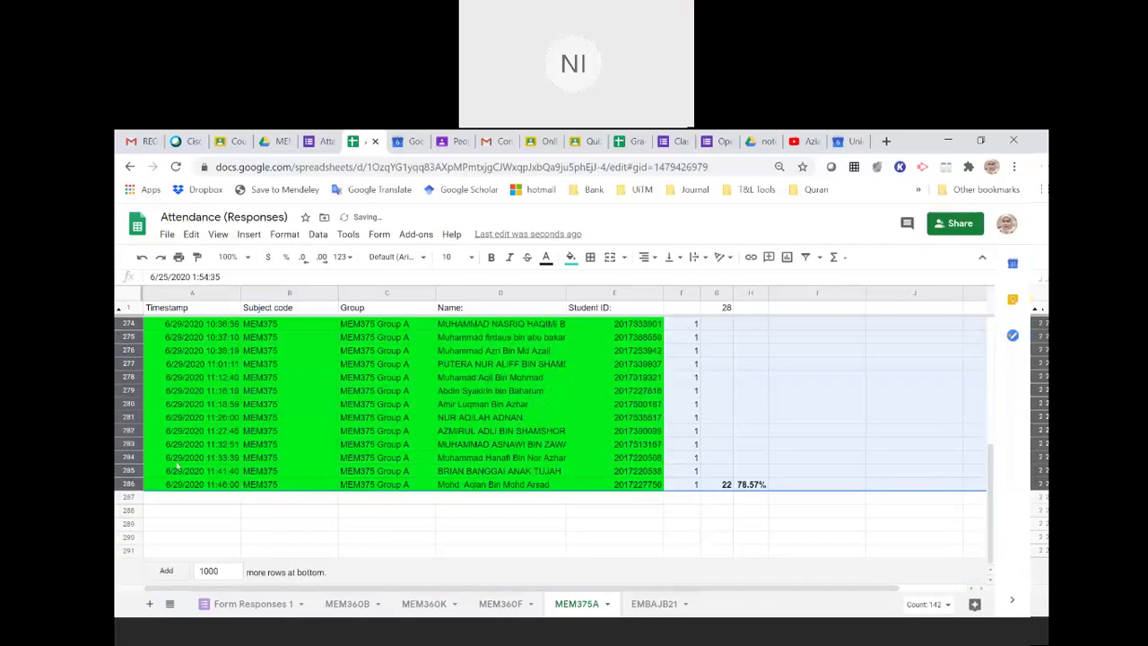
Copy cells A2:E4, the 6/29/2020 MEM375 Group A responses, from the Form Responses 1 sheet
click(250, 604)
click(172, 328)
key(shift+Right)
key(shift+Right)
key(shift+Right)
key(shift+Right)
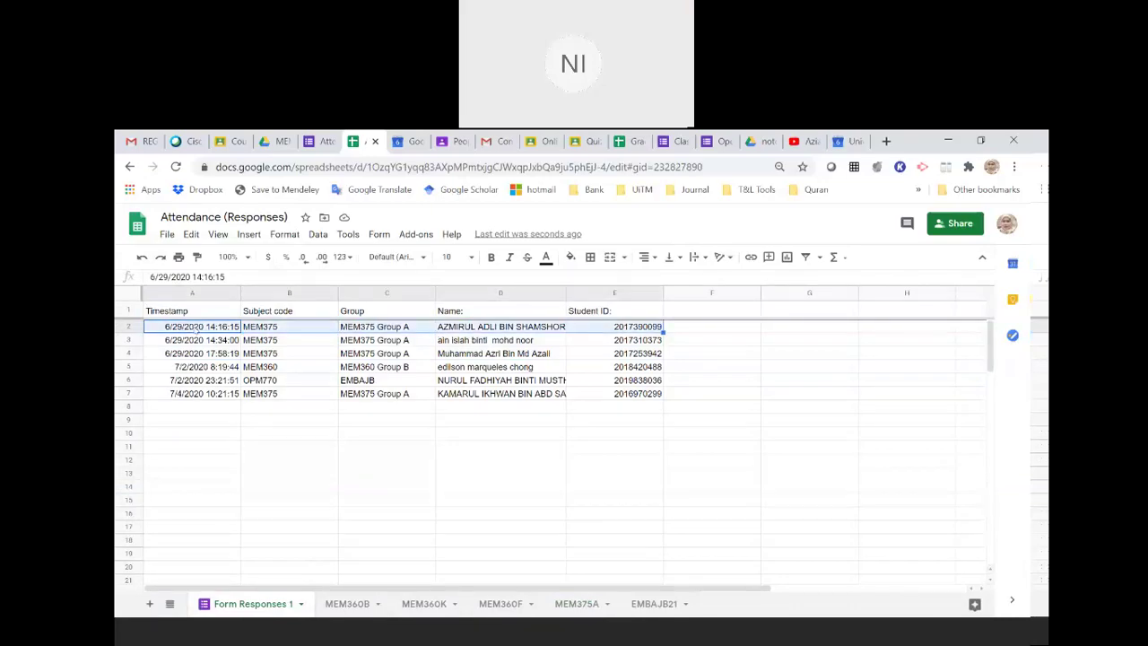
key(shift+Down)
key(shift+Down)
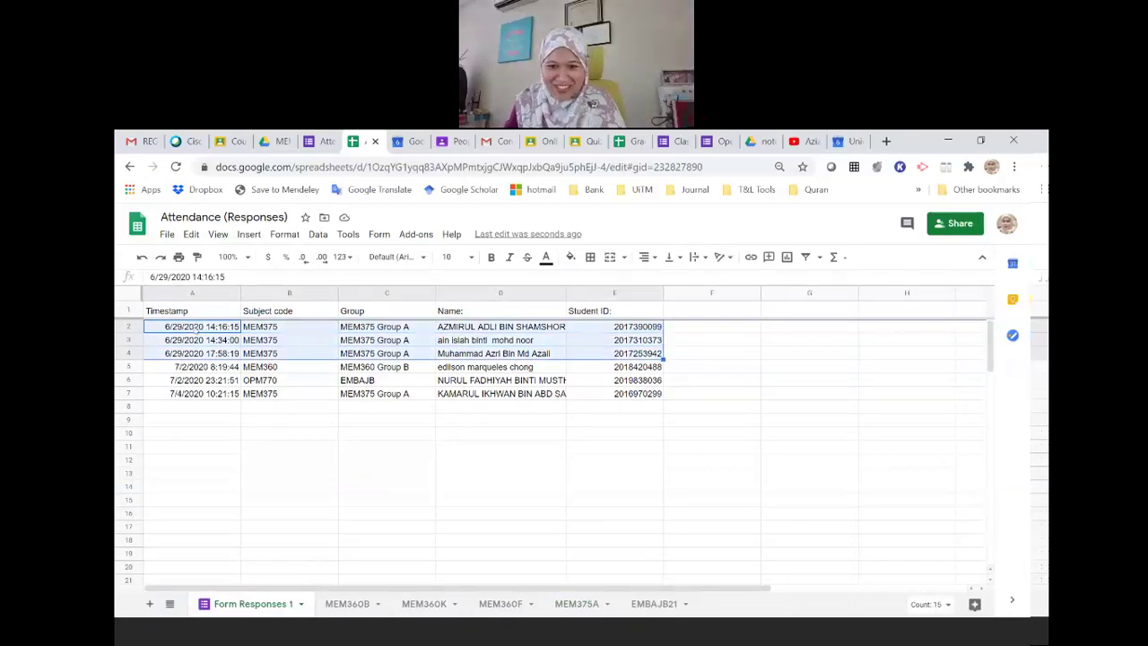
right_click(195, 346)
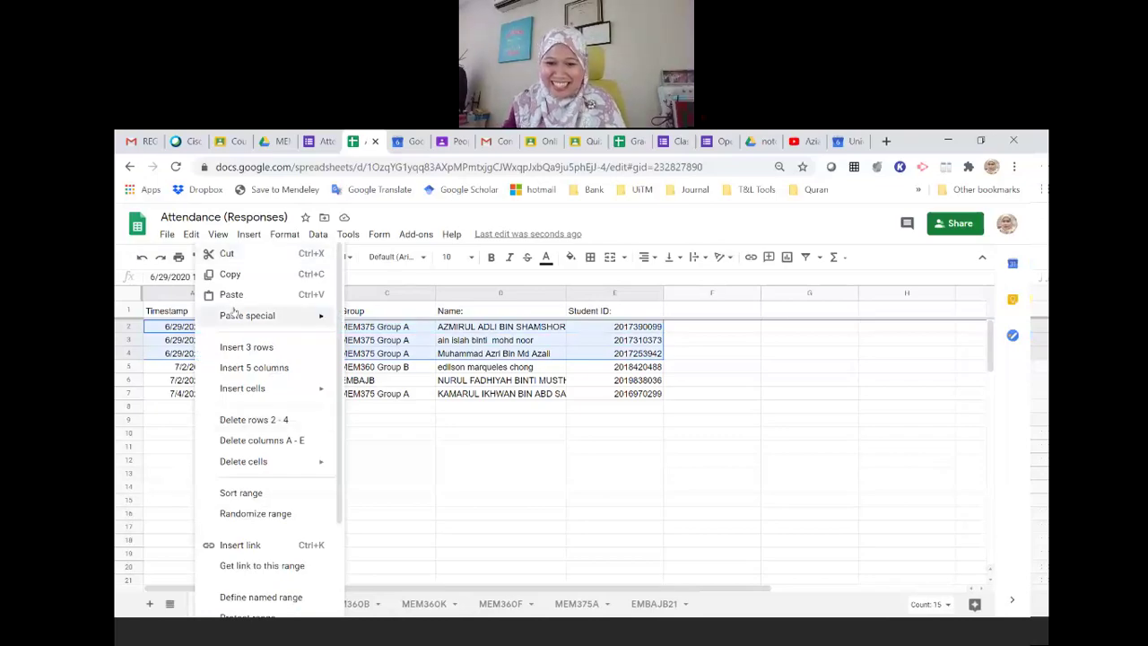
click(231, 274)
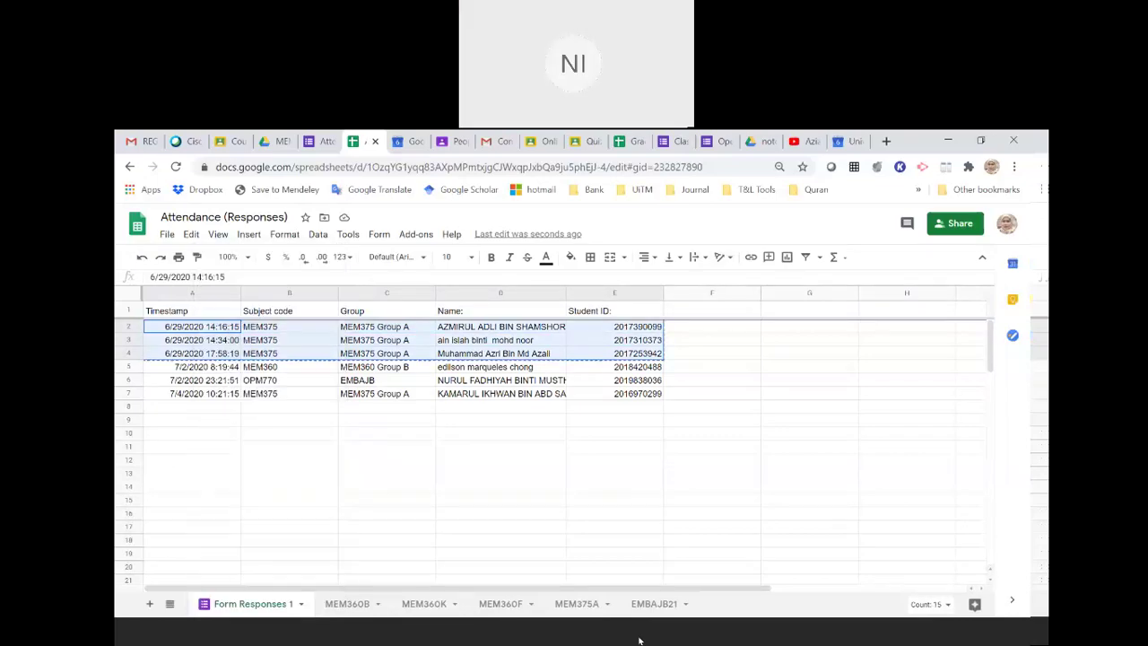
Paste the copied responses into the MEM375A sheet beneath the last record, starting at row 287
click(574, 605)
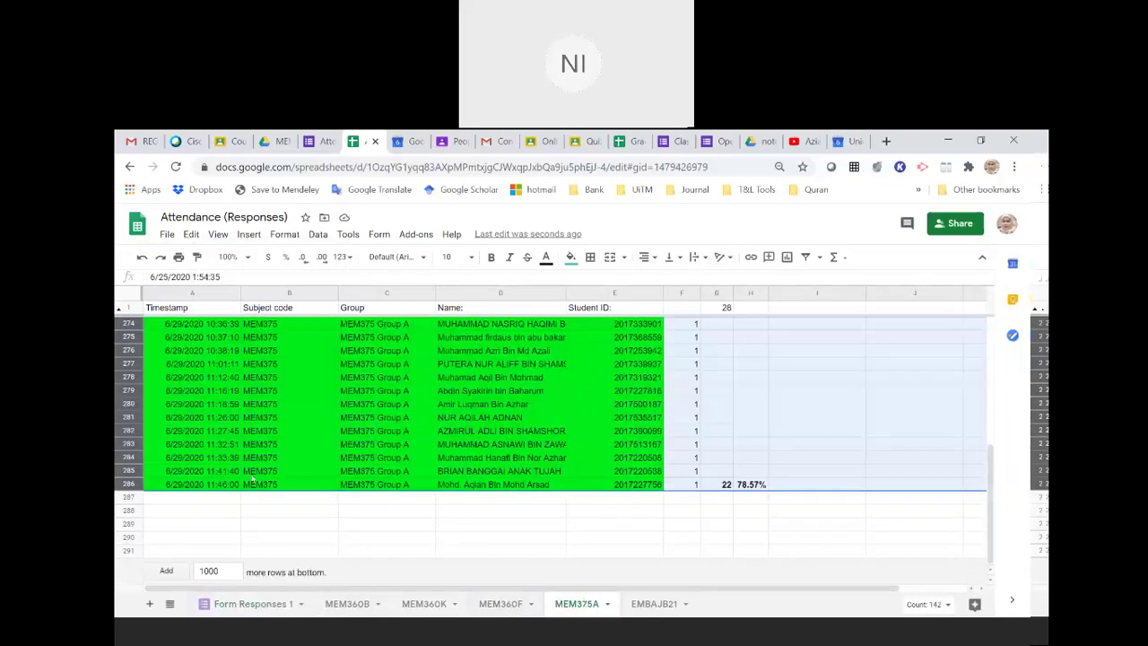
right_click(216, 498)
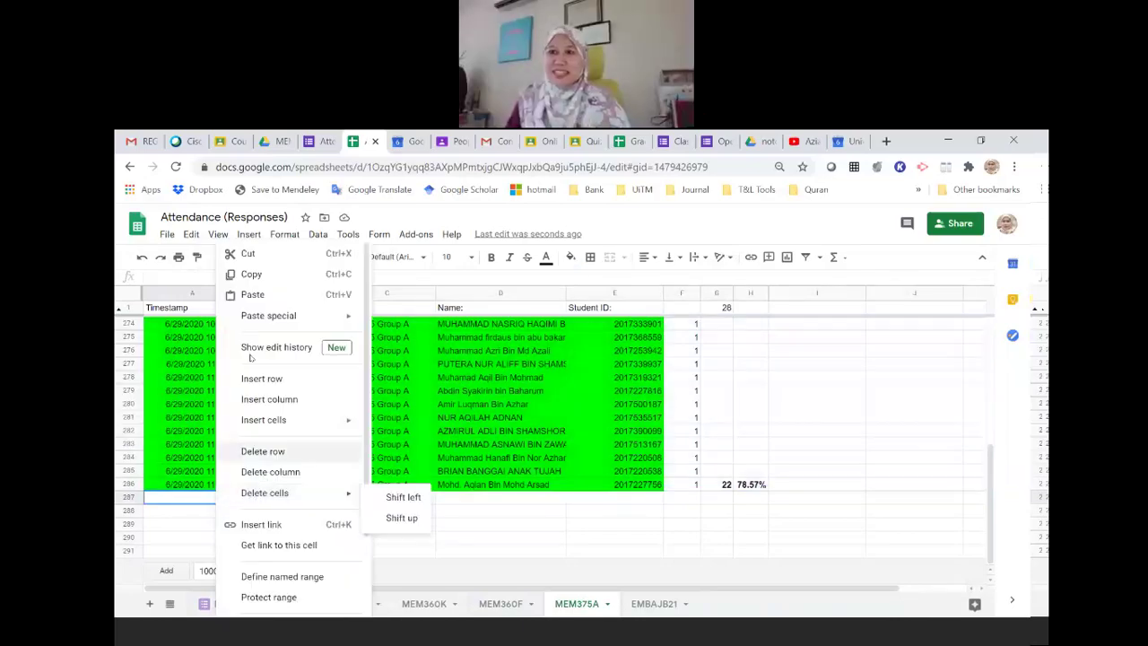
click(252, 295)
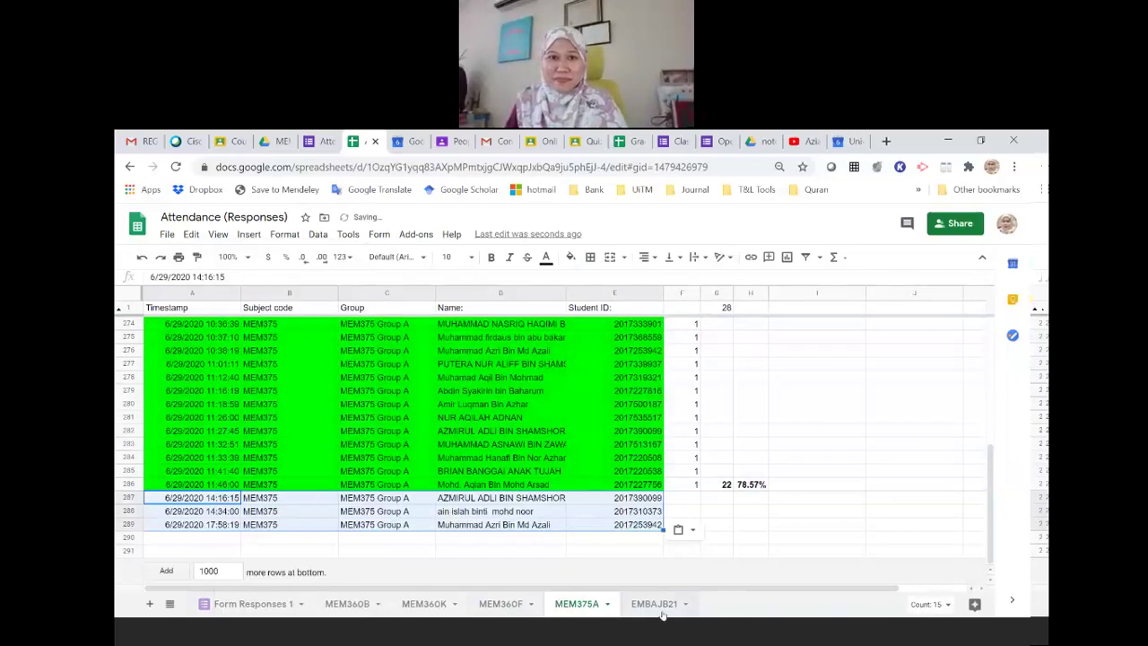
click(462, 550)
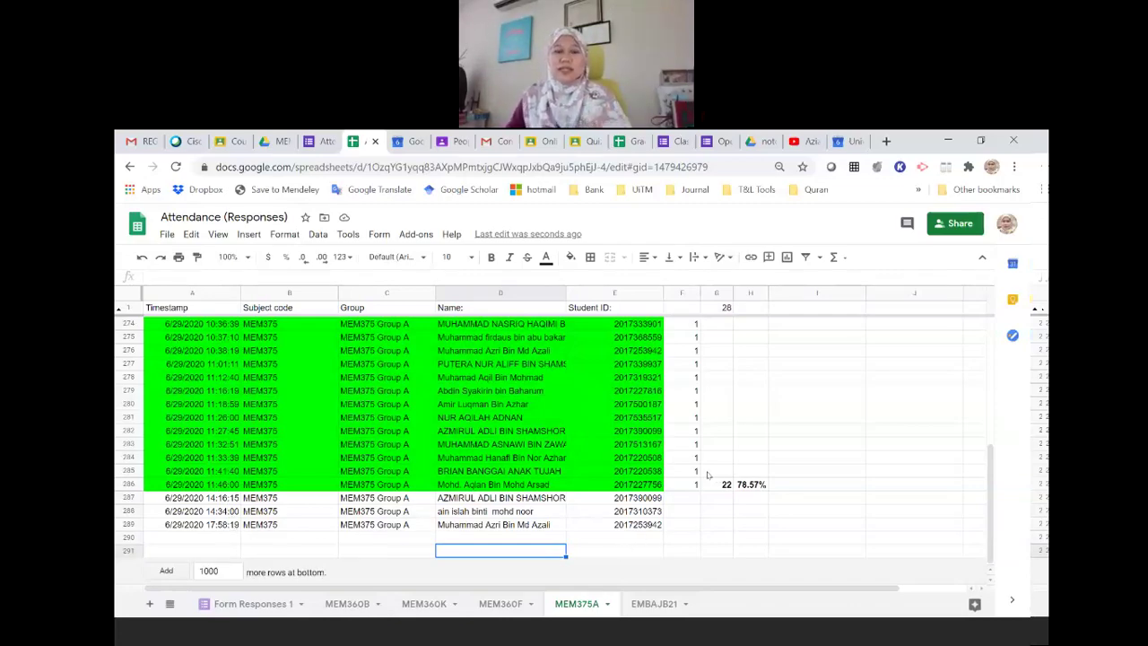
Review the color-coded class sessions on the MEM375A sheet and inspect the attendance count and percentage formula in row 286
scroll(707, 475, up, 5)
scroll(216, 448, down, 2)
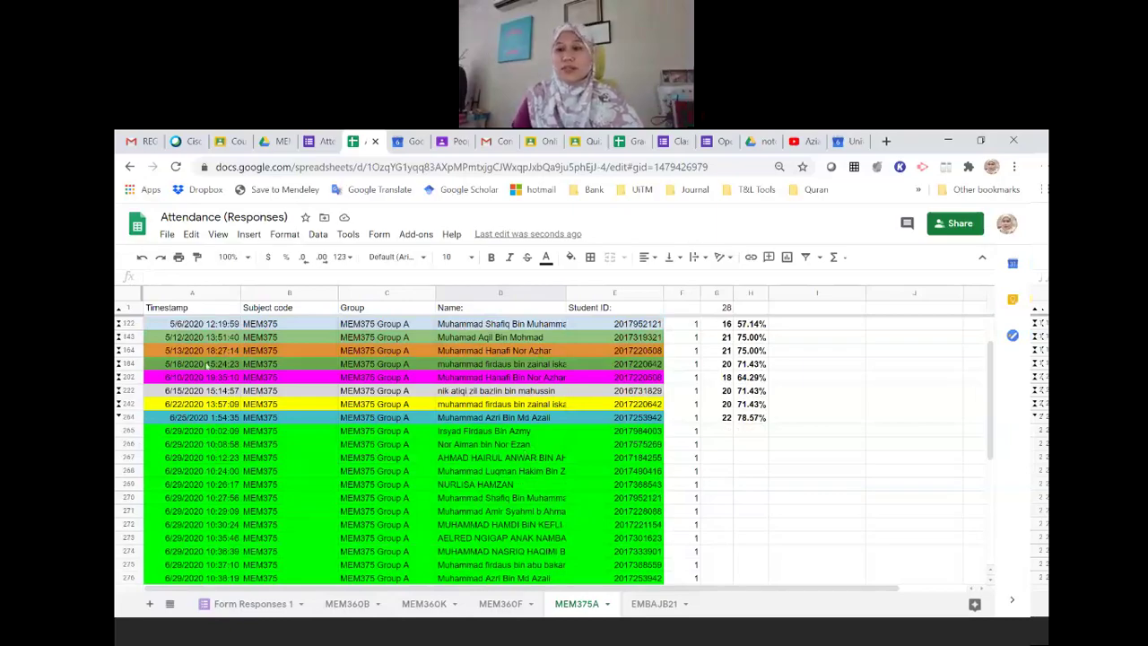
scroll(207, 363, up, 2)
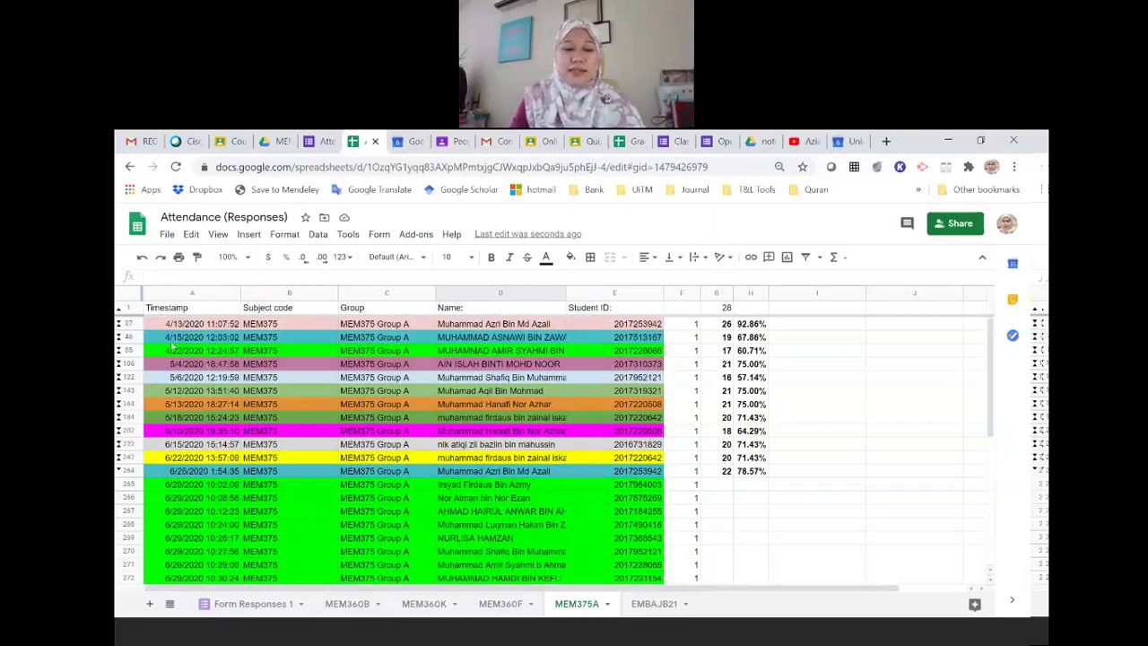
scroll(744, 387, down, 3)
scroll(671, 359, down, 2)
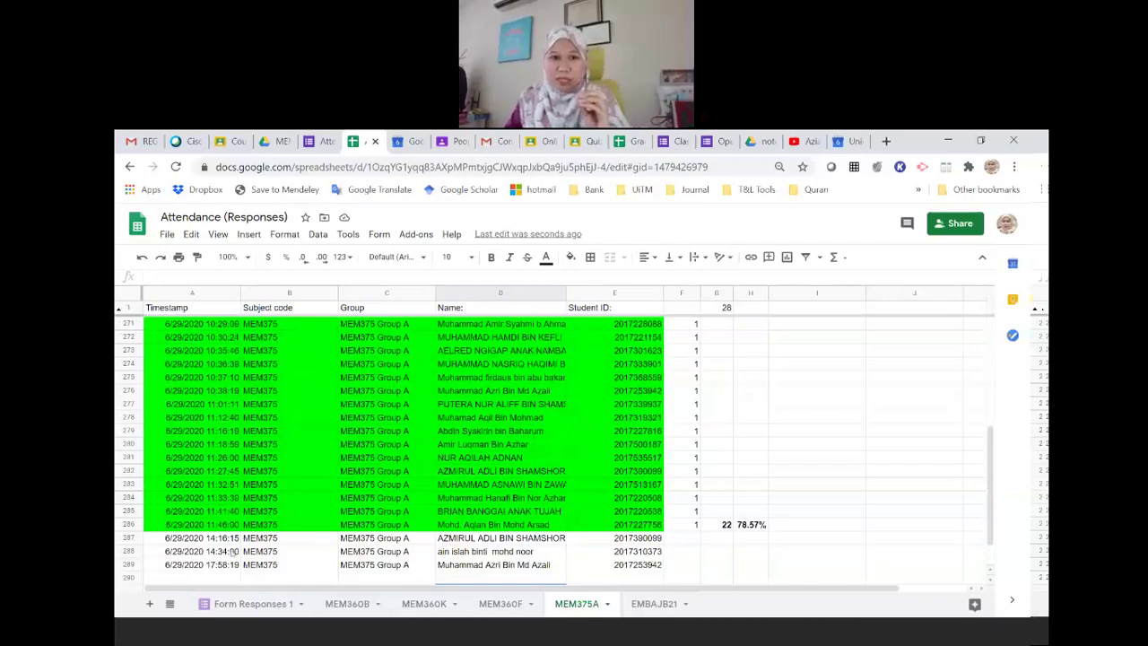
click(726, 525)
click(751, 524)
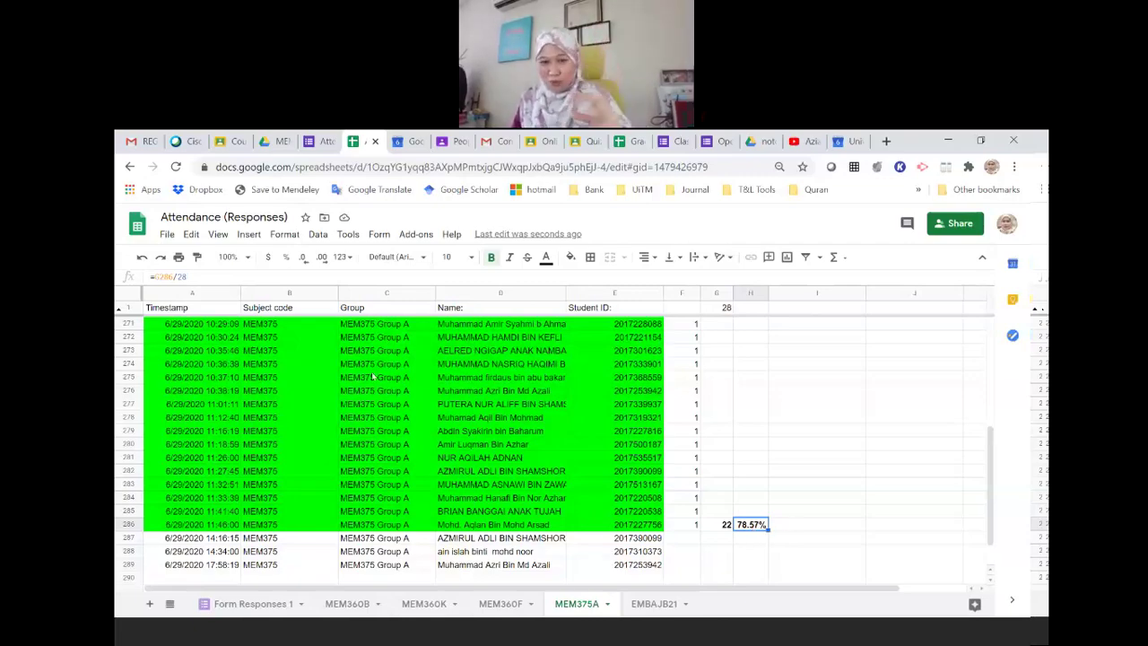
Delete the three transferred MEM375 Group A rows dated 6/29/2020 from the Form Responses 1 sheet
click(253, 604)
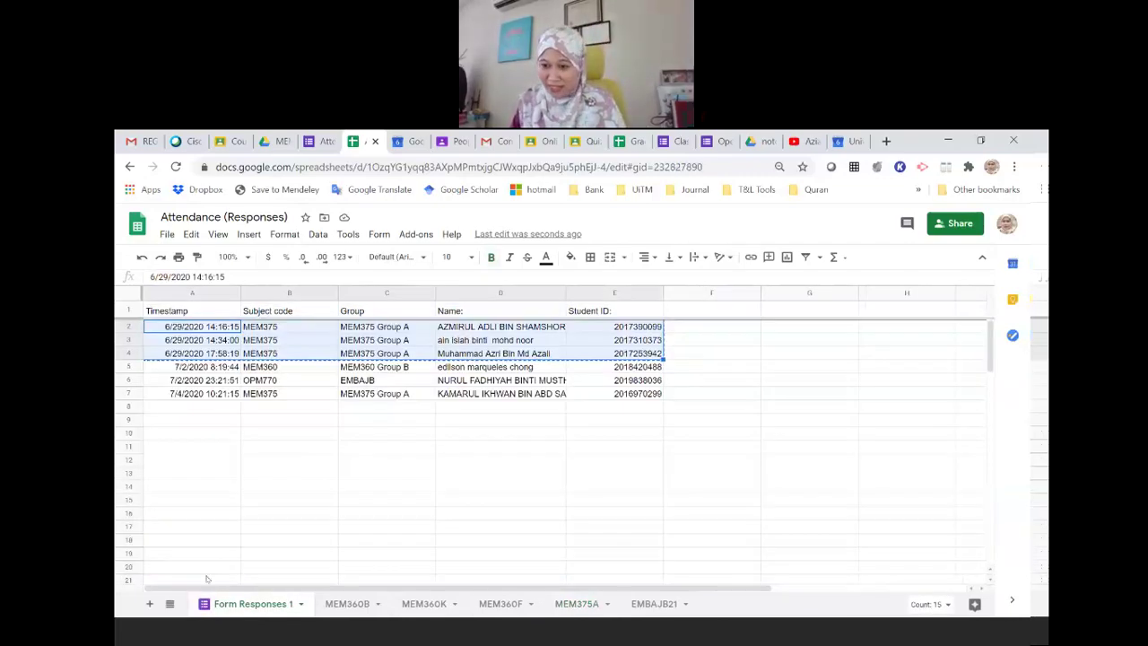
right_click(130, 326)
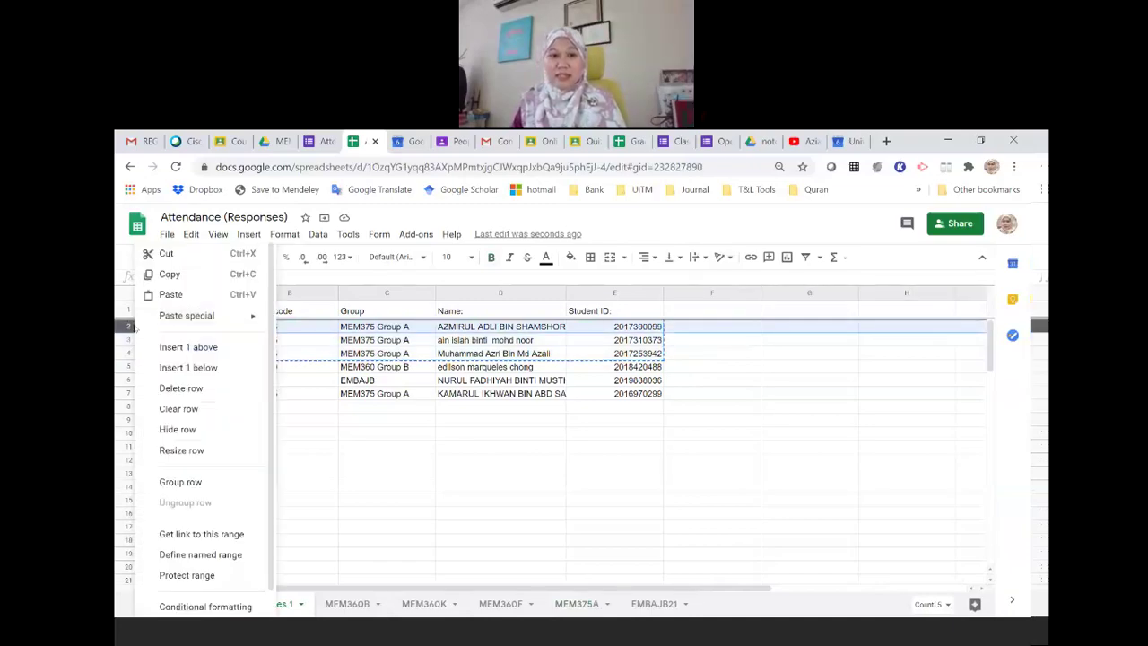
click(180, 388)
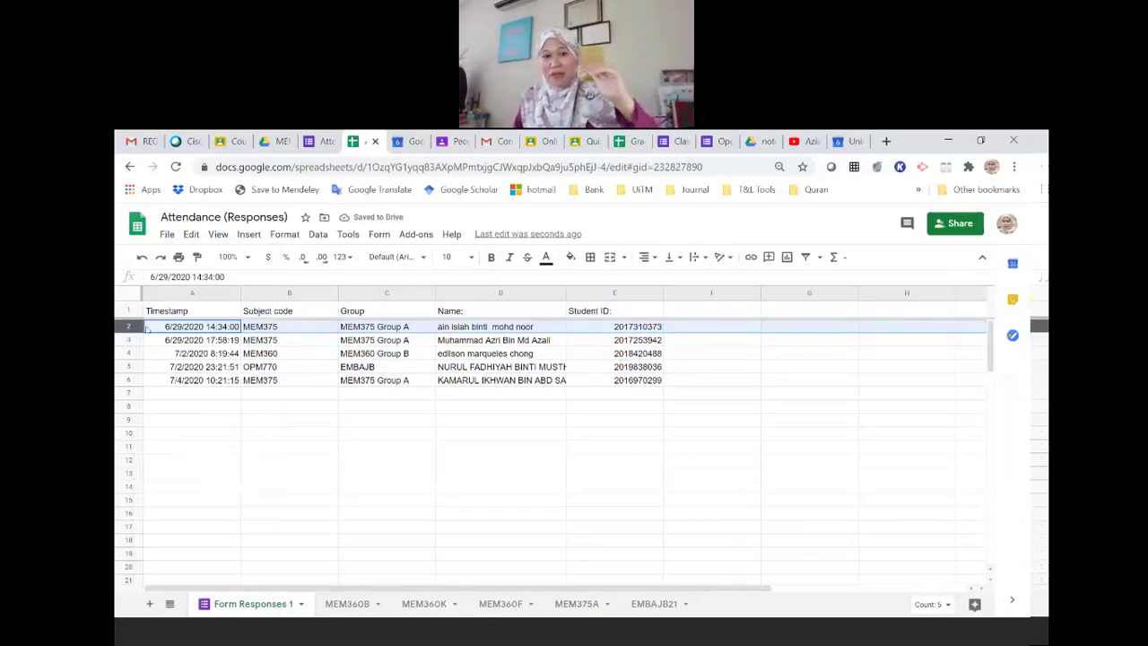
key(shift+Down)
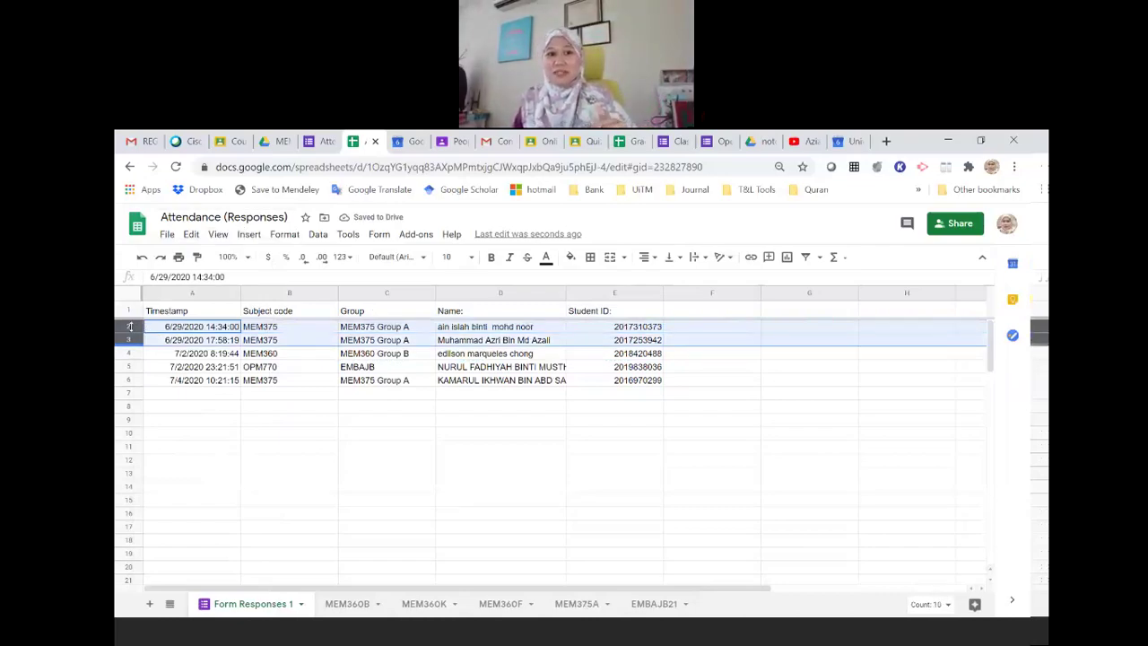
right_click(126, 330)
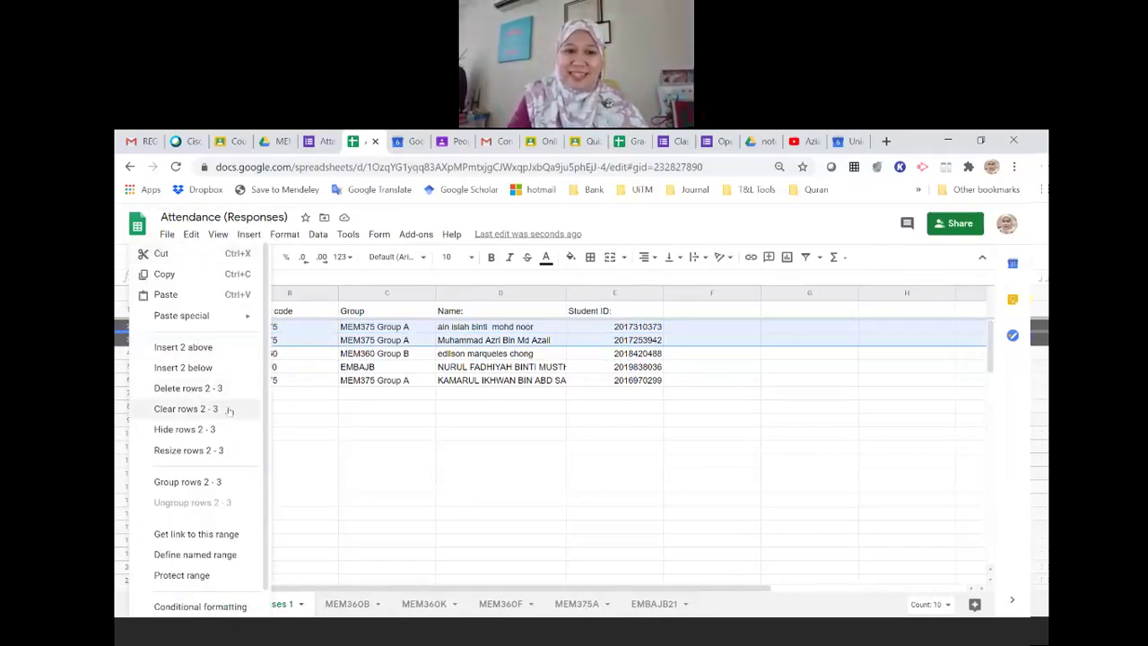
click(180, 385)
click(496, 419)
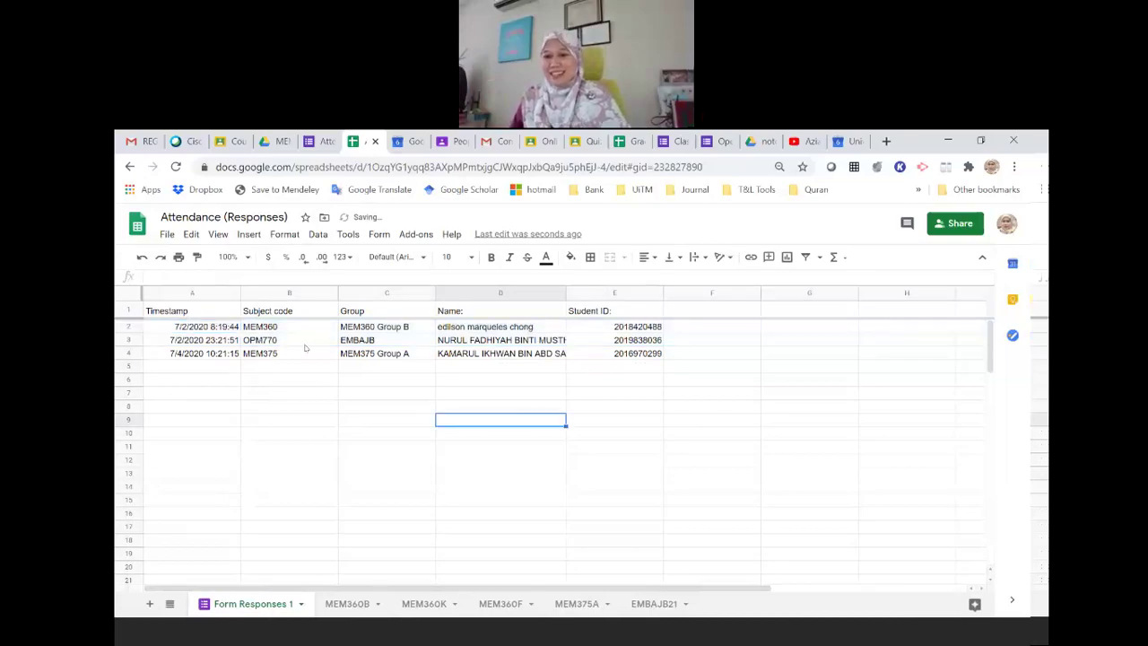
click(357, 330)
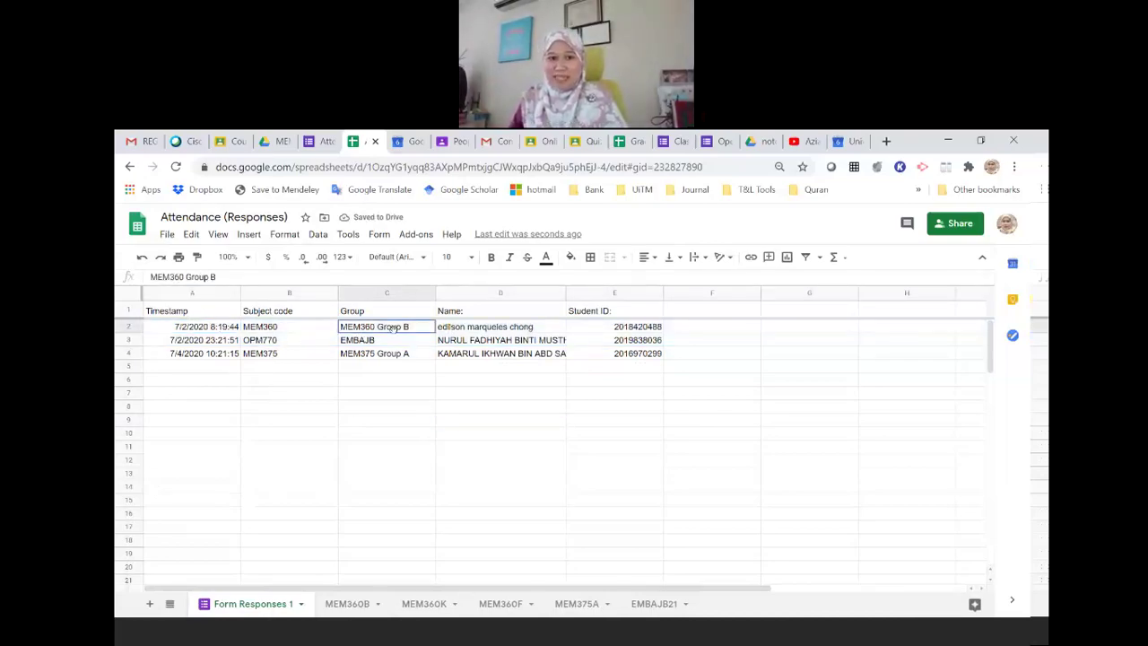
Review the color-coded MEM360B sheet with its attendance percentages alongside the responses still on the Form Responses 1 sheet
click(363, 607)
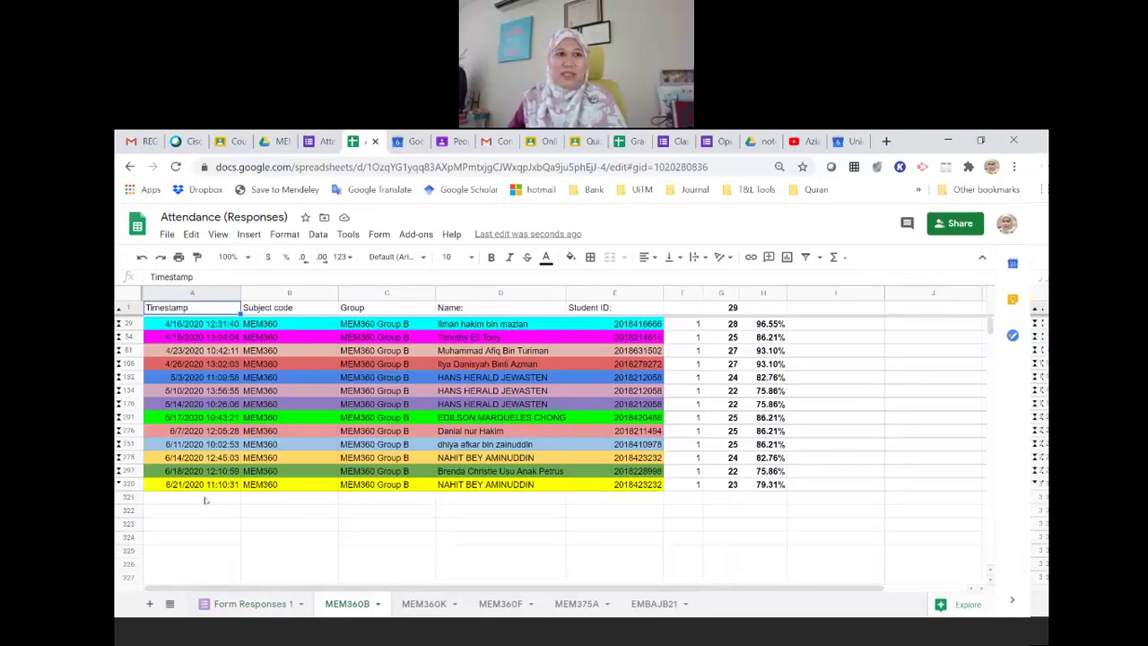
click(249, 605)
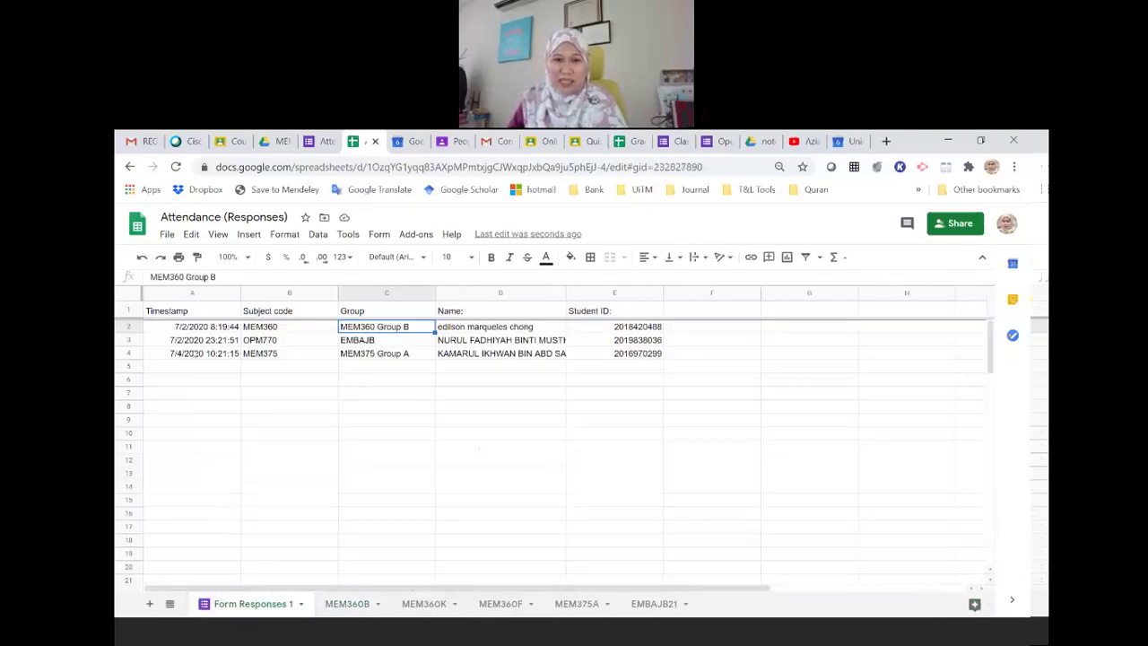
click(345, 611)
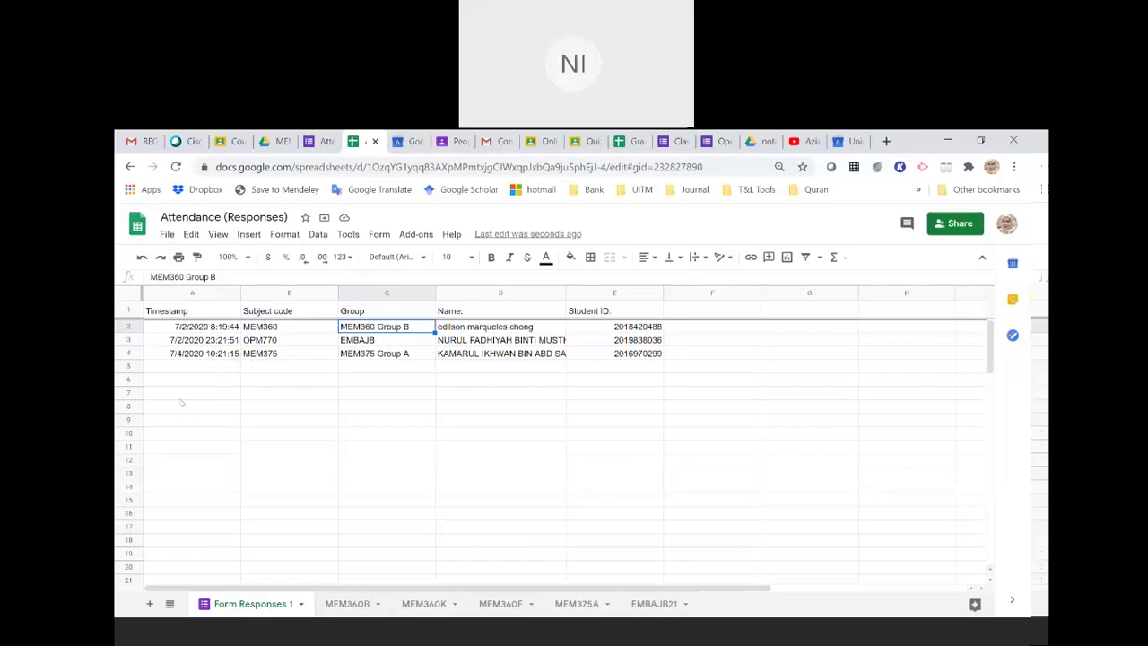
click(362, 606)
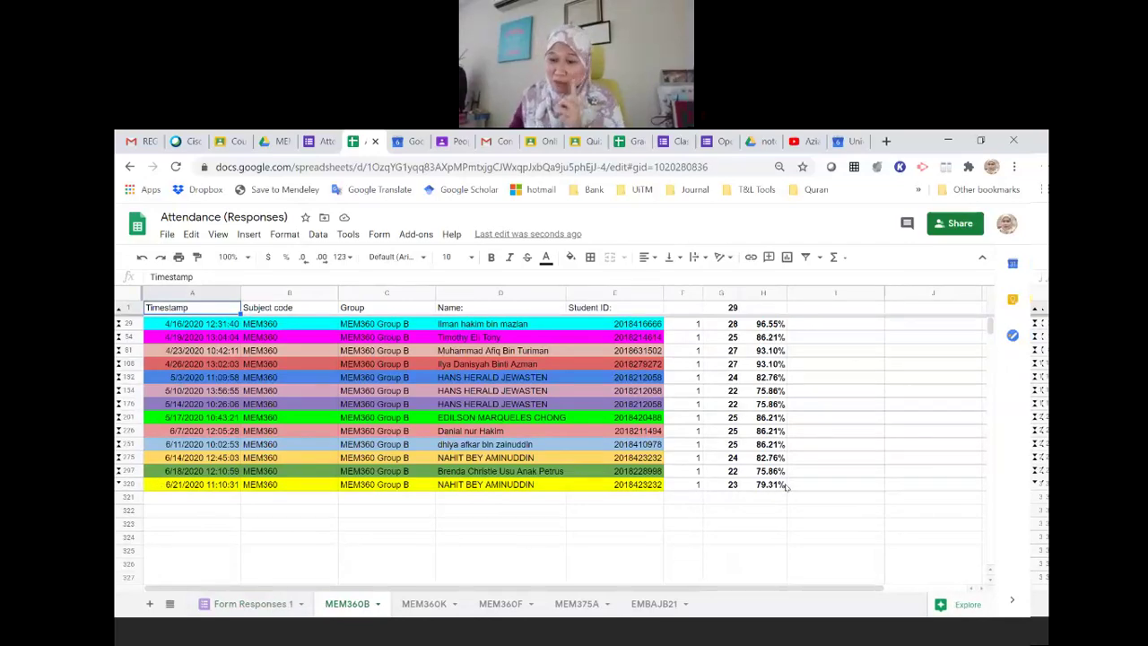
scroll(762, 363, down, 1)
scroll(775, 457, up, 1)
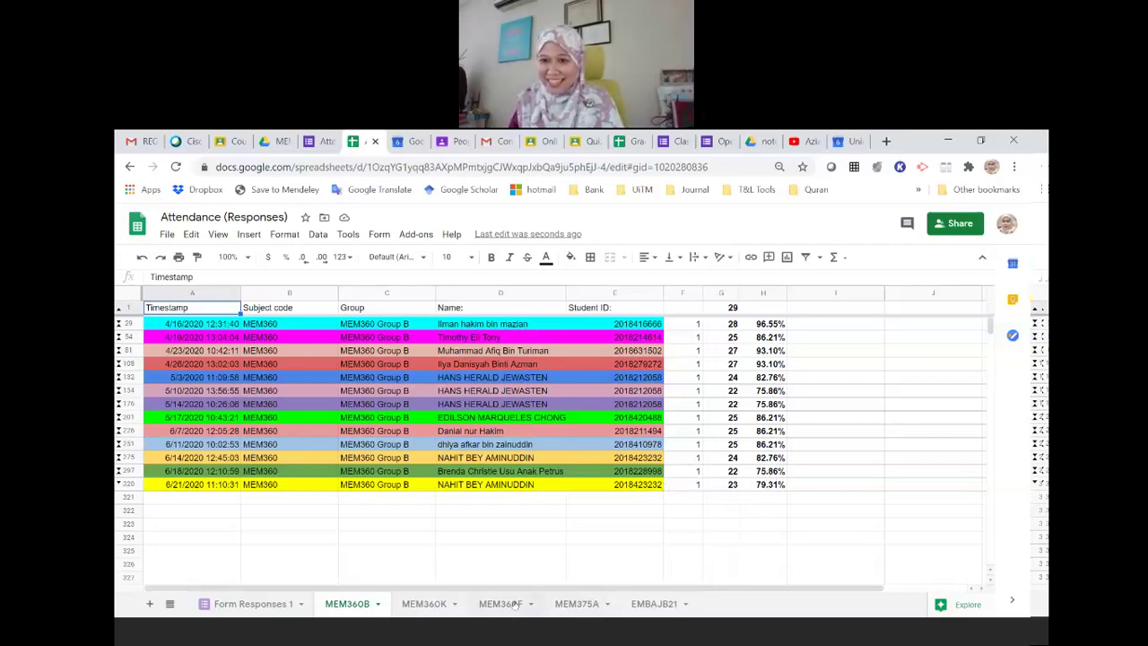
Clear the three remaining July responses in rows 2 to 4 of the Form Responses 1 sheet
click(252, 608)
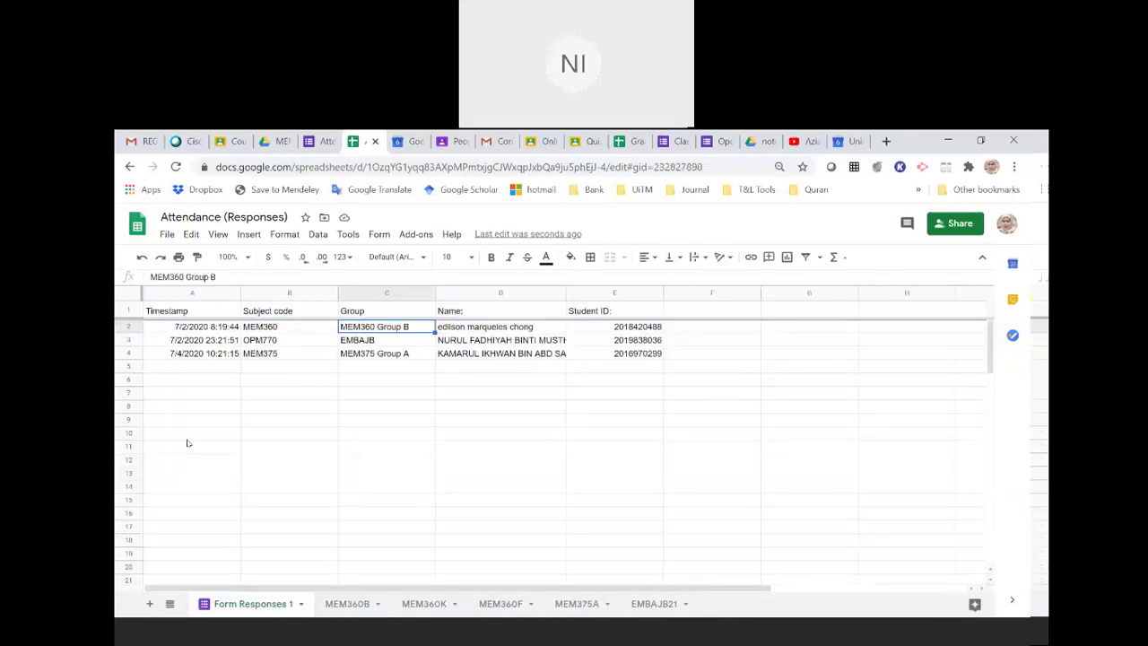
click(167, 329)
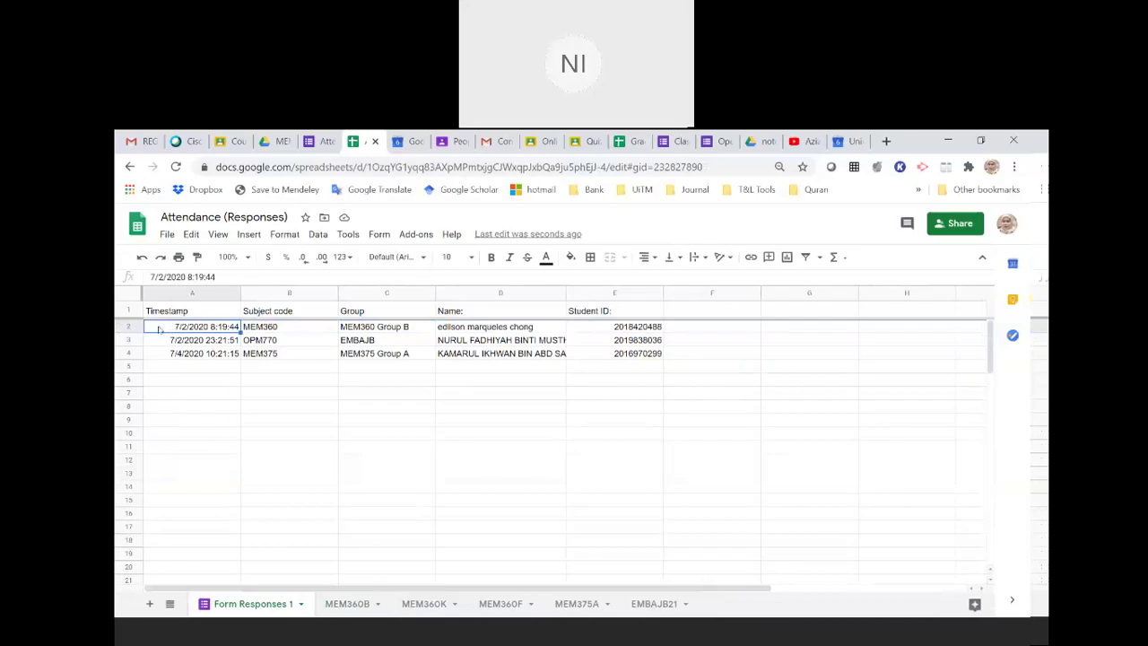
drag(133, 327, 130, 354)
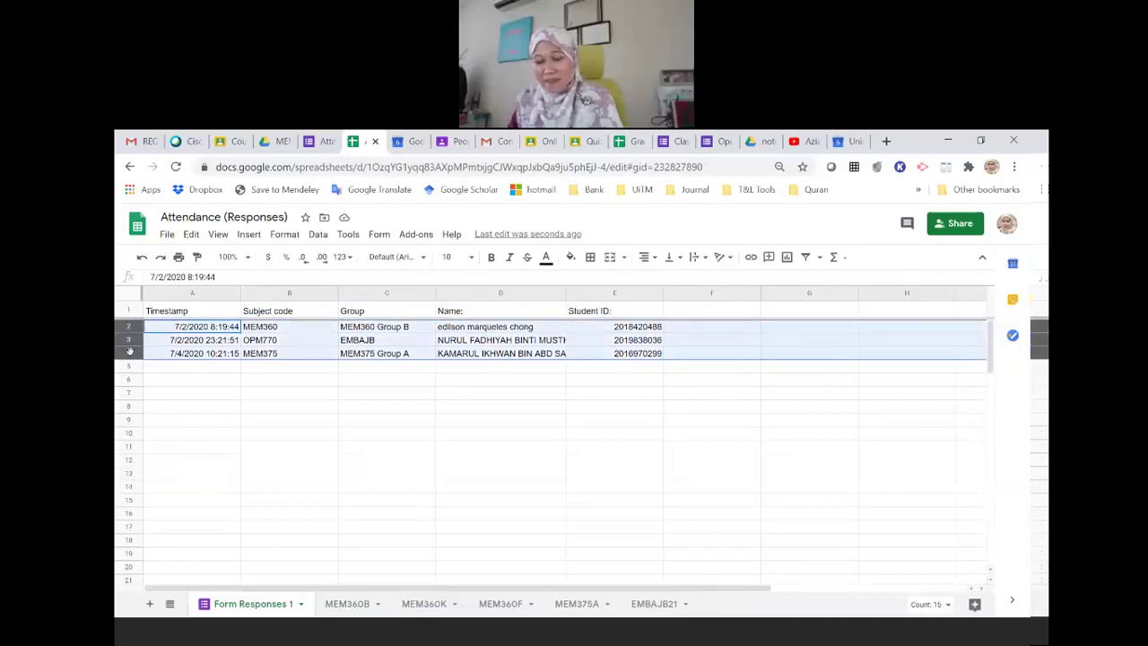
right_click(131, 355)
click(201, 387)
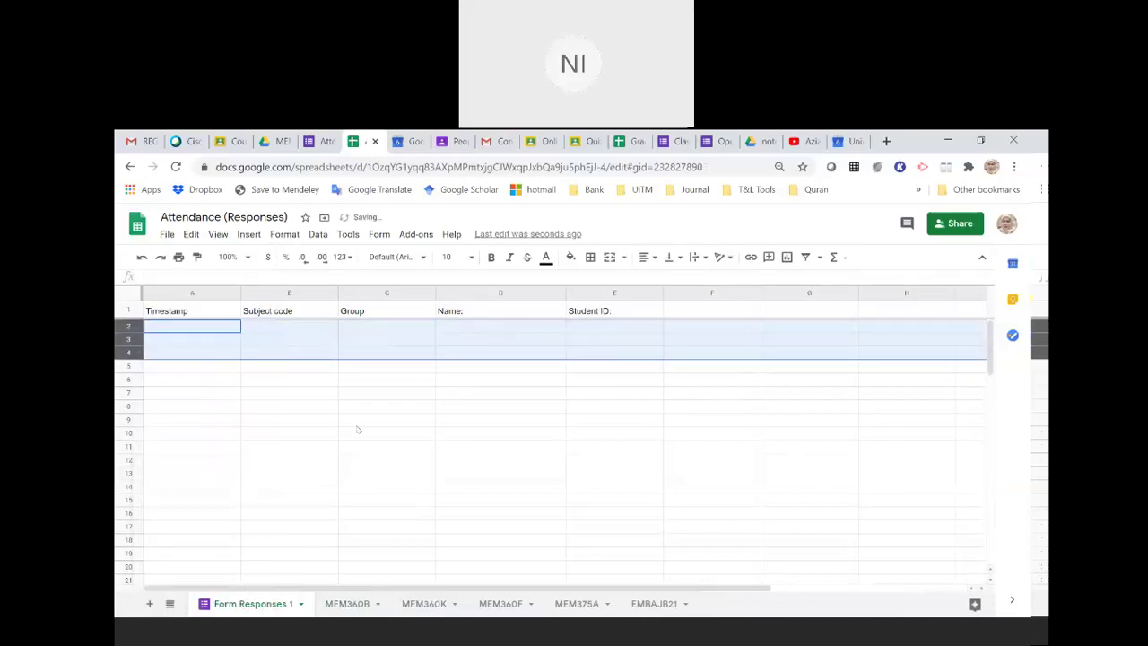
click(267, 410)
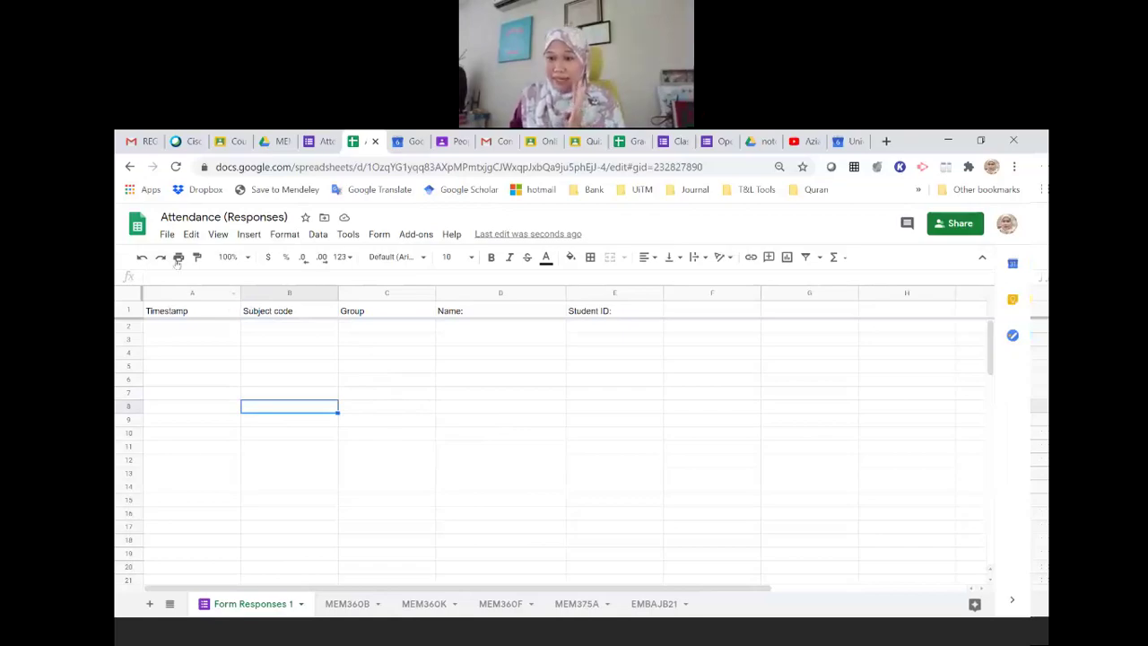
Look through the attendance records on the MEM360B, MEM360K, MEM360F and EMBAJB21 class sheets
click(352, 604)
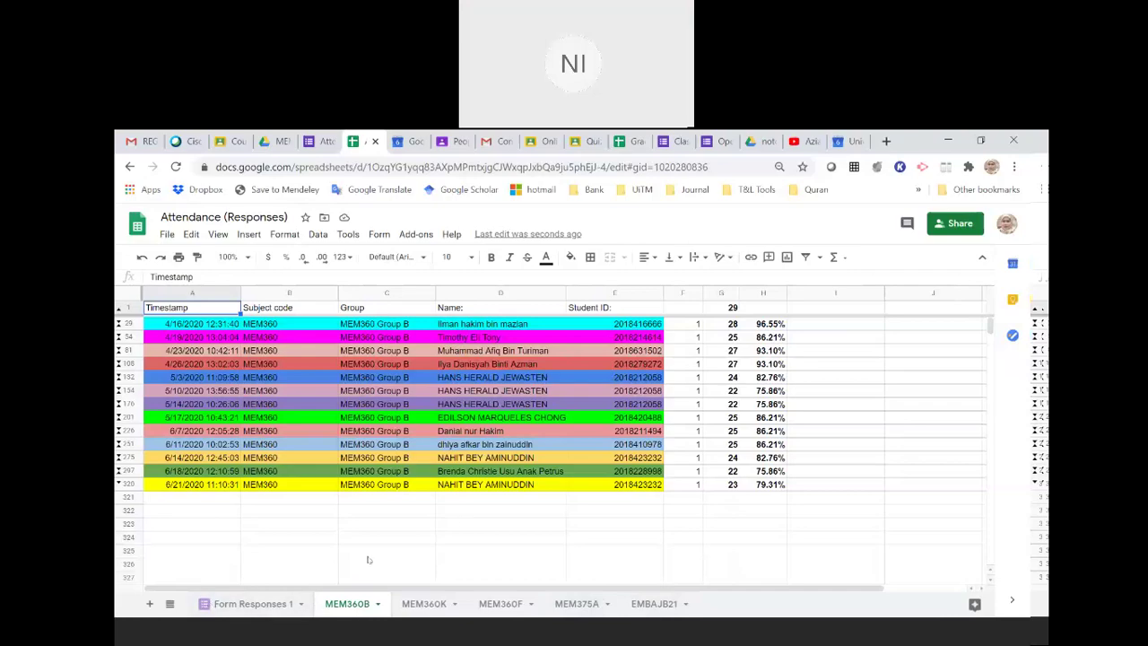
click(240, 607)
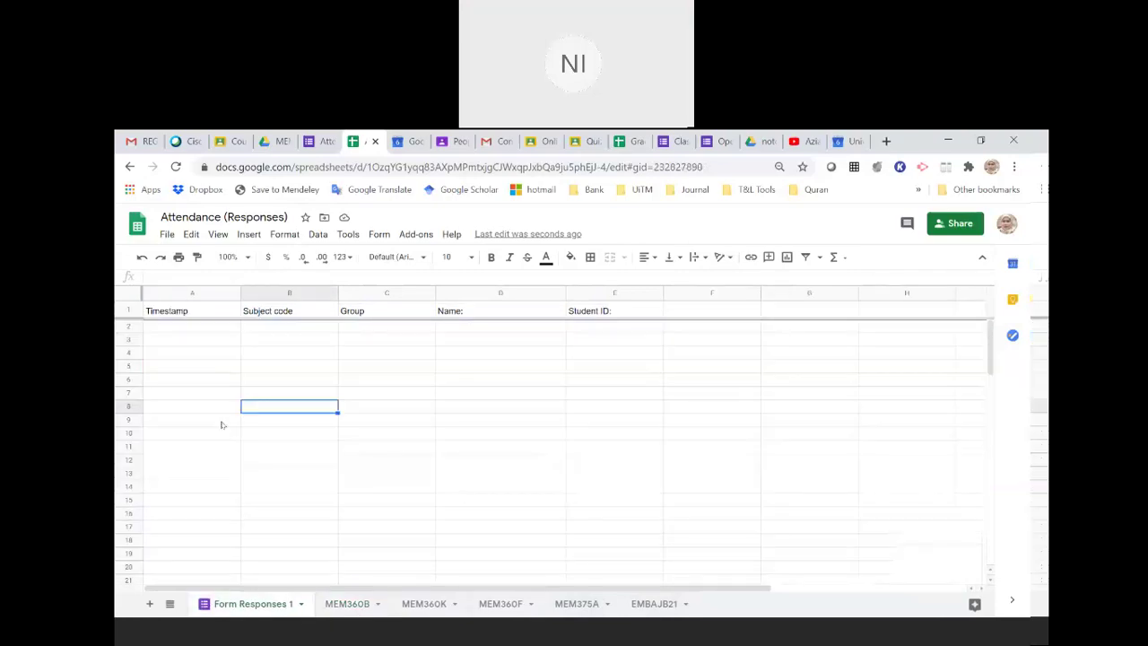
click(340, 603)
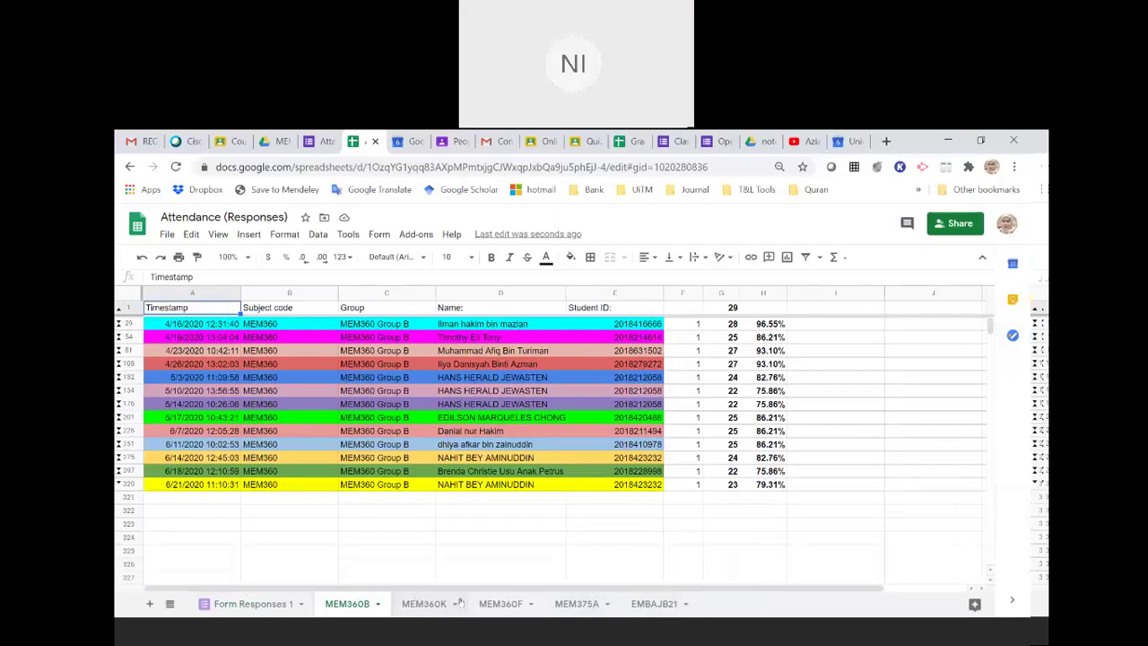
click(429, 603)
click(495, 605)
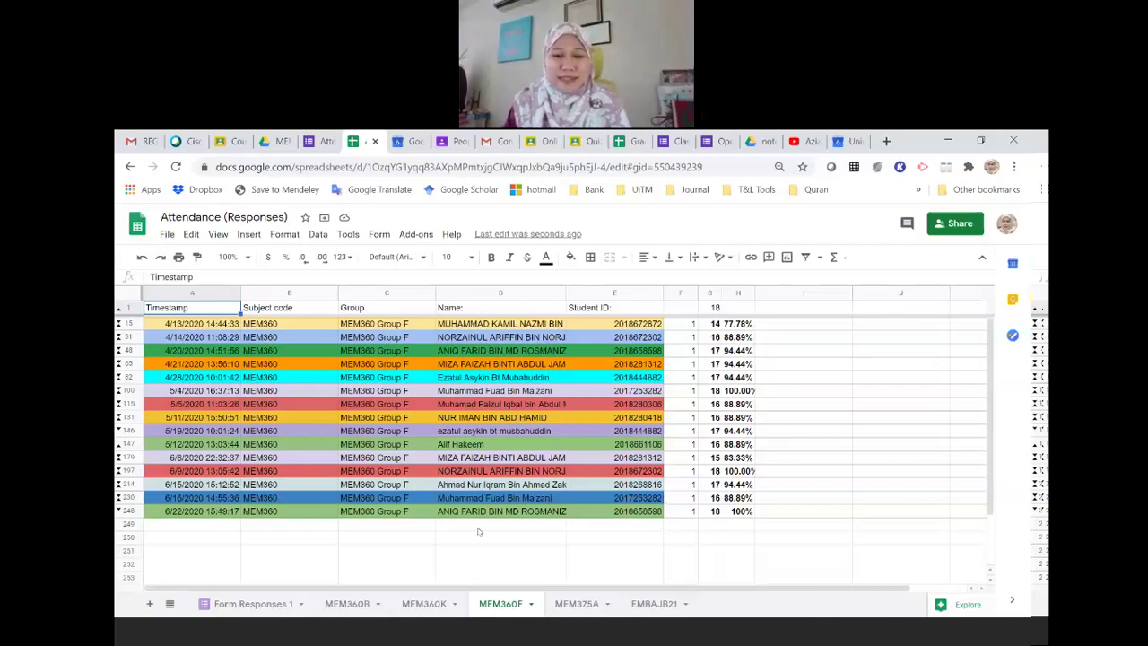
click(347, 603)
click(426, 603)
click(500, 603)
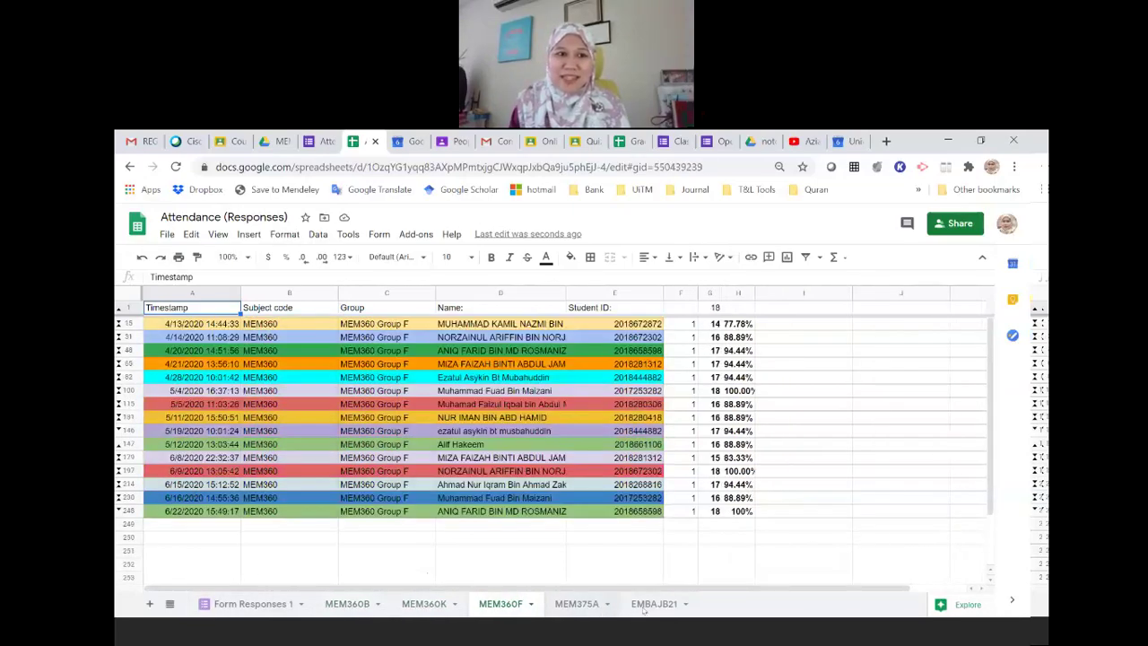
click(654, 603)
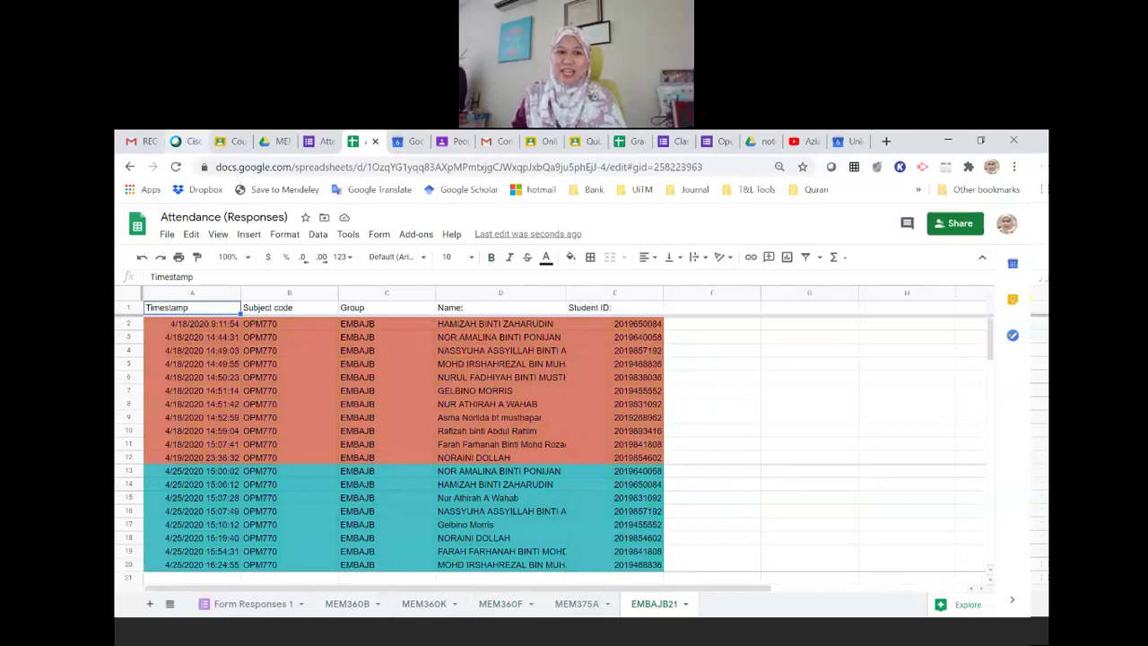
Switch to Google Classroom and open the Google Form attached to the Class Attendance material in the MEM375 EM1105A classwork
click(235, 143)
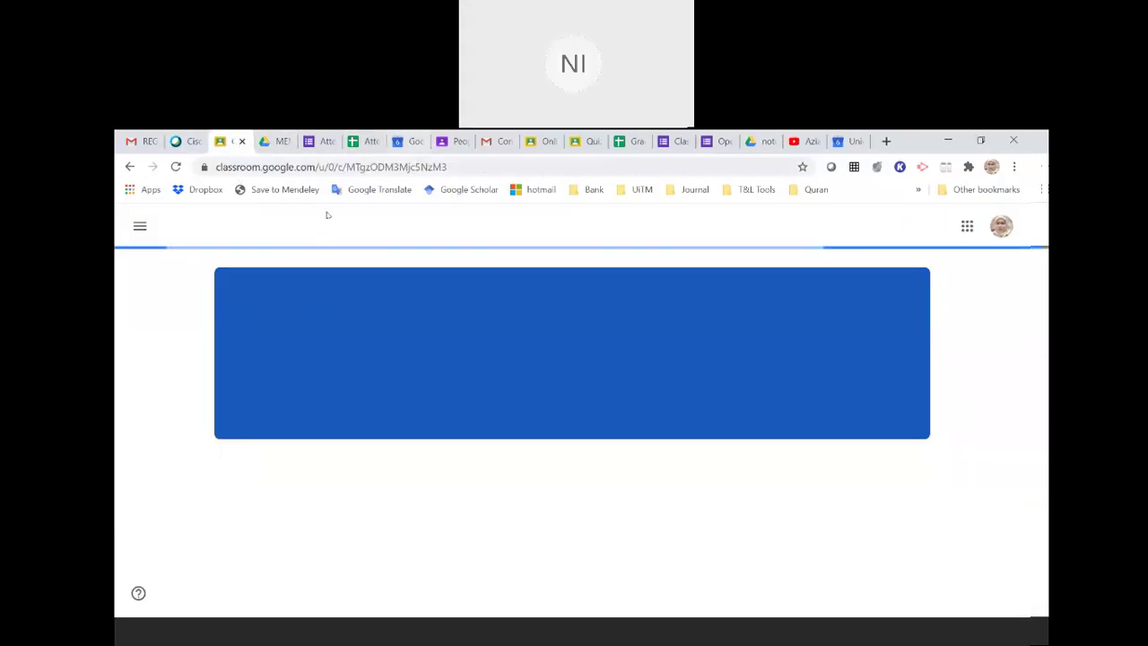
click(446, 142)
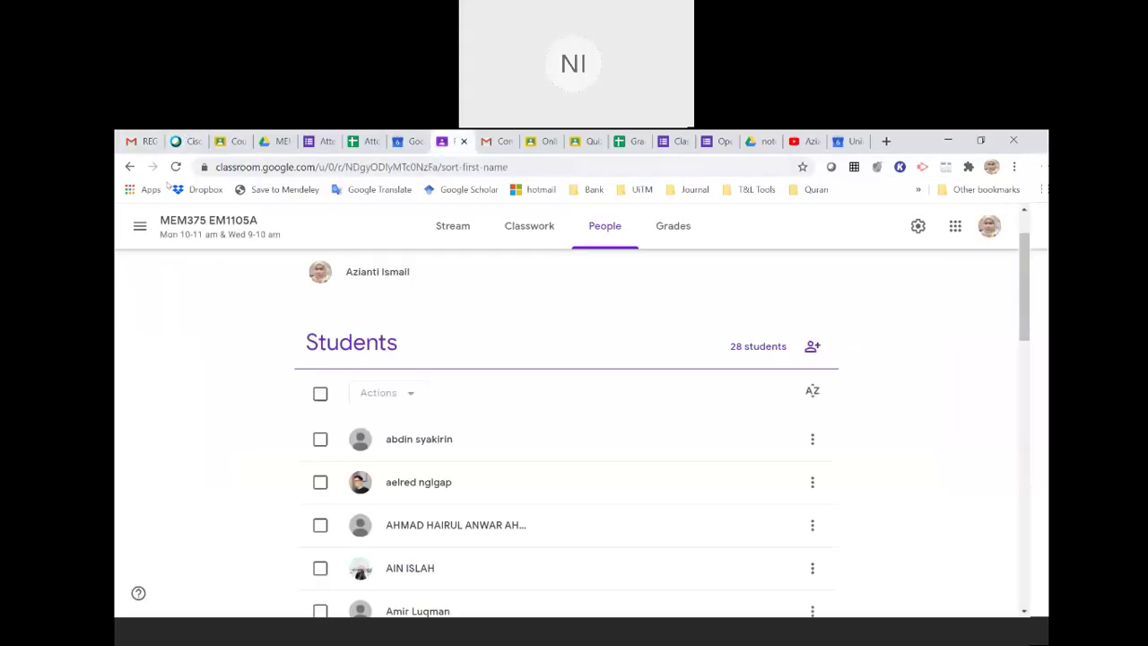
click(513, 227)
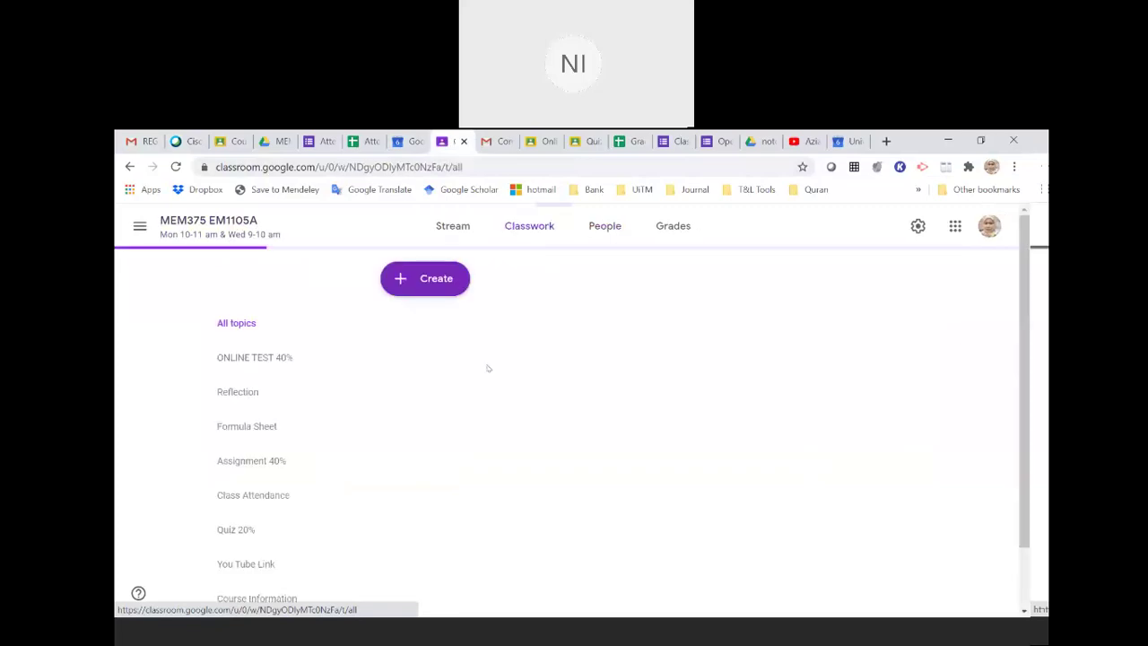
scroll(487, 402, down, 5)
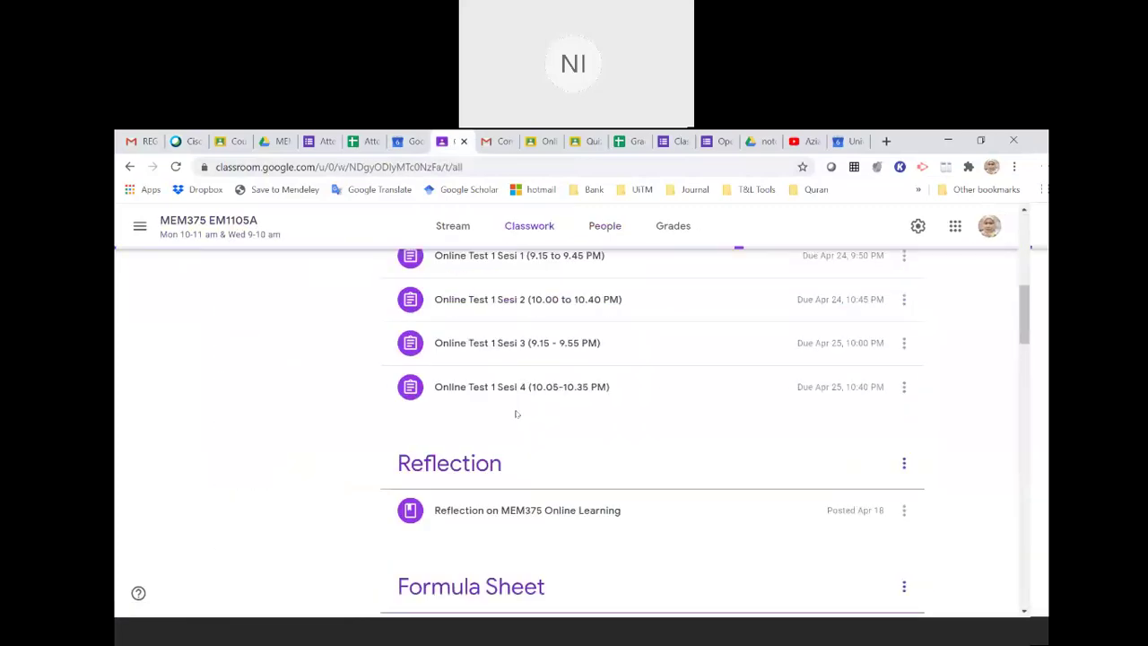
scroll(514, 430, down, 10)
scroll(513, 422, down, 2)
scroll(512, 403, up, 1)
click(502, 368)
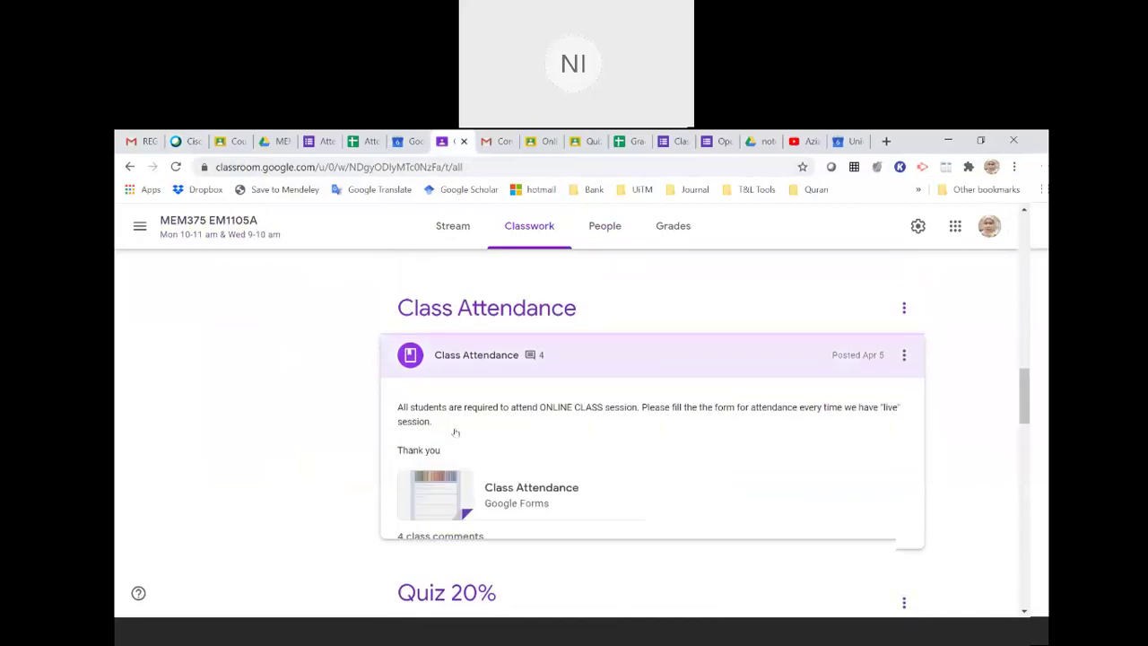
scroll(458, 431, down, 2)
click(502, 381)
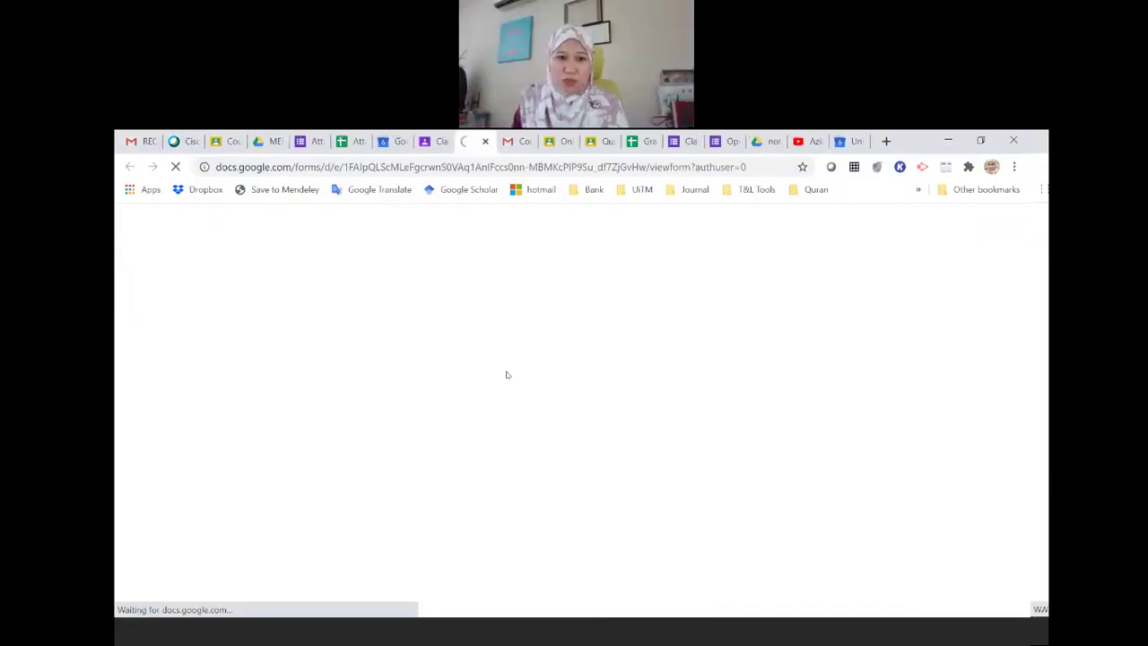
Choose MEM375 as the subject code and MEM375 Group A as the group in the Class Attendance form
scroll(482, 423, down, 2)
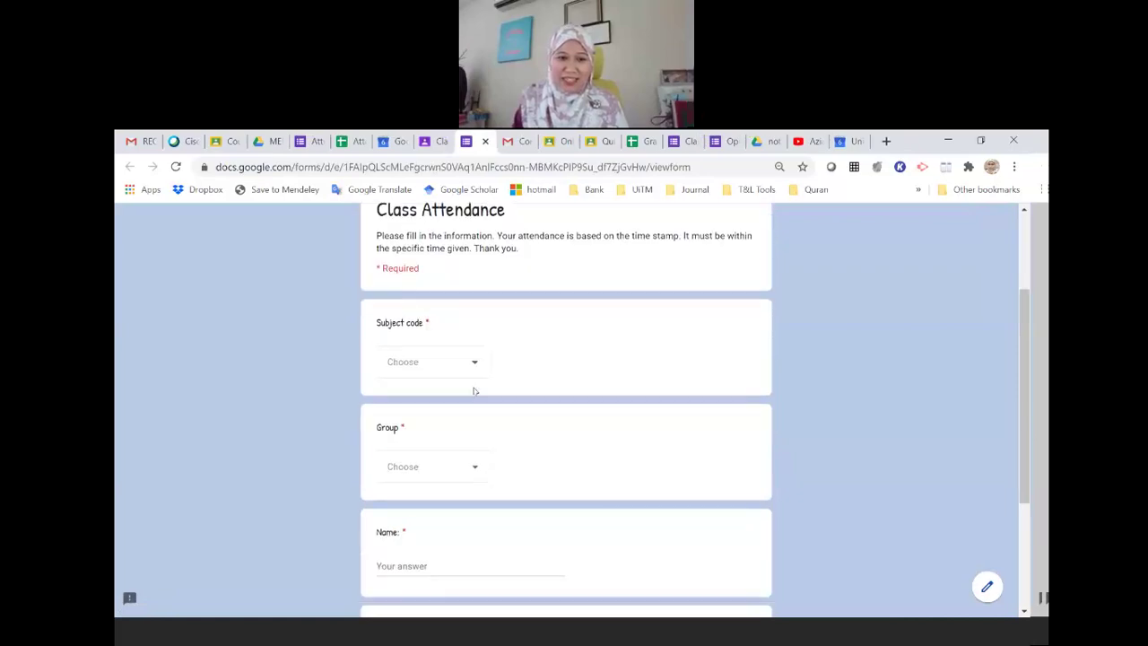
click(449, 376)
click(405, 403)
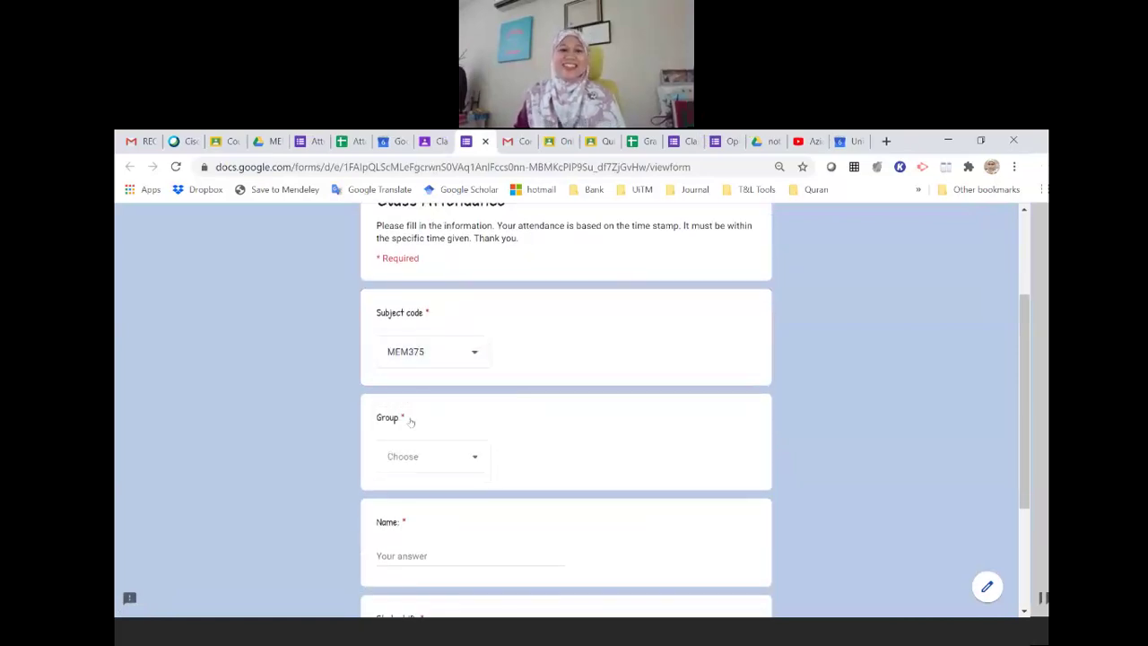
scroll(410, 421, down, 1)
click(428, 399)
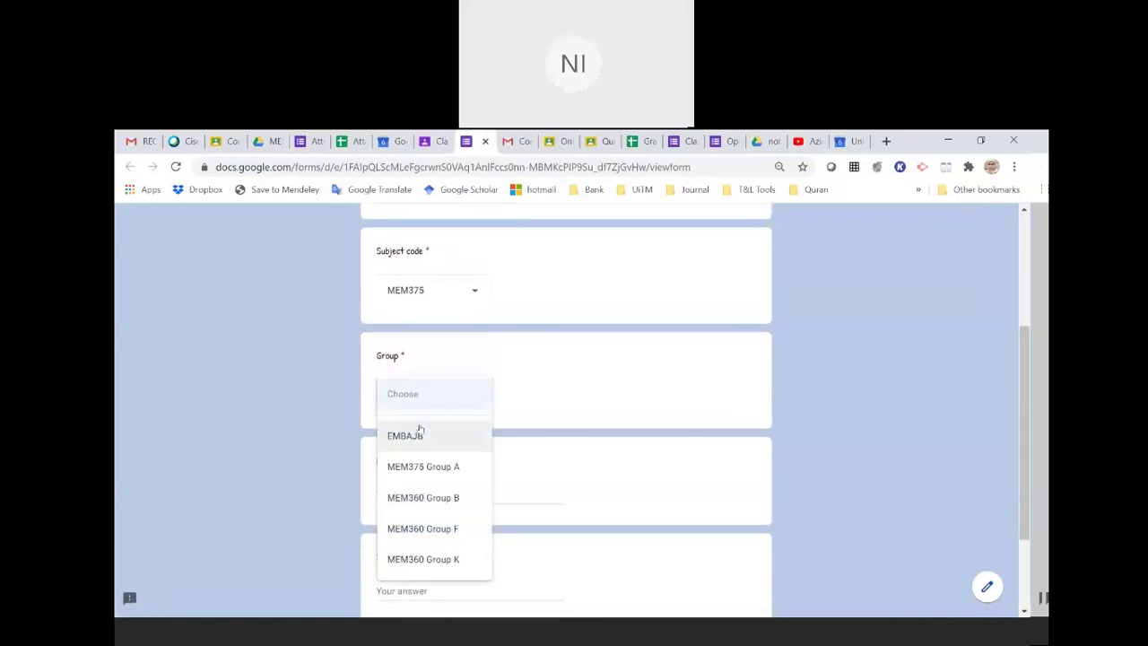
click(420, 471)
Fill in the student's name and student ID, and submit the Class Attendance form
scroll(439, 471, down, 2)
text(AA)
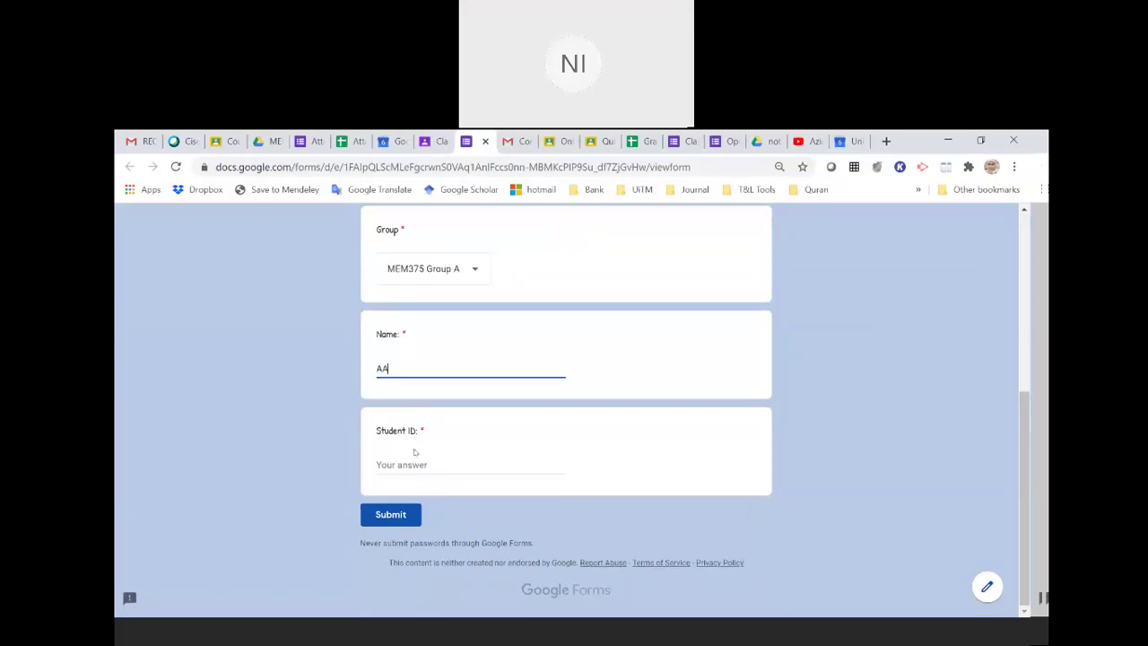
click(410, 463)
text(!@#)
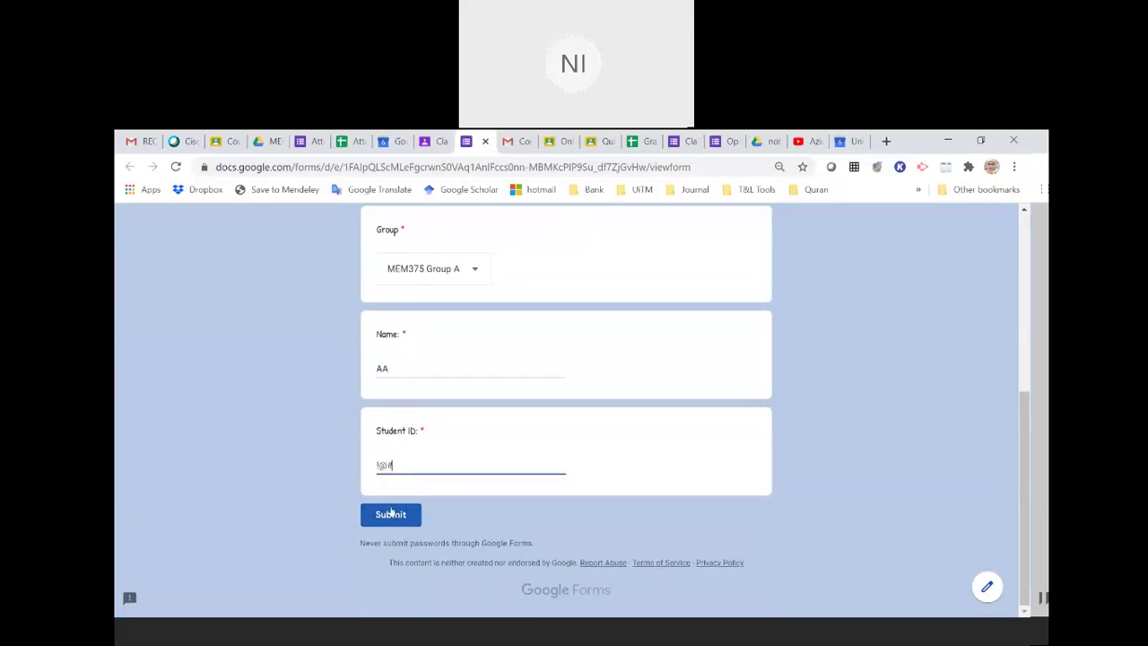
key(BackSpace)
click(411, 514)
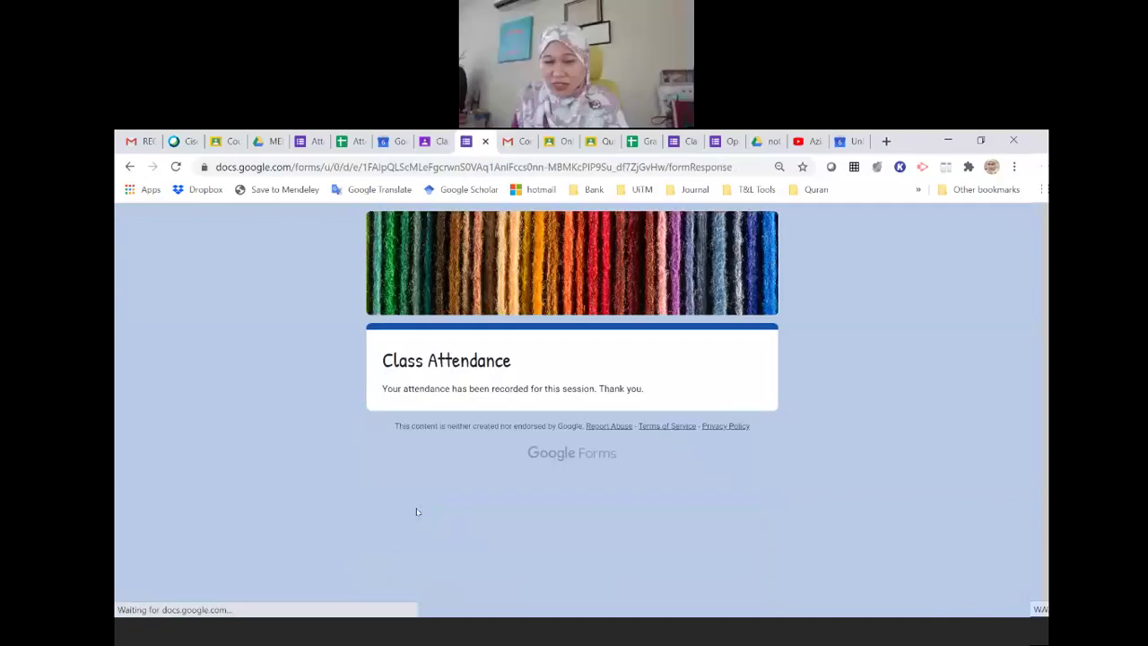
Switch to the Attendance (Responses) spreadsheet and select the newly submitted response, A2:E2, on the Form Responses 1 sheet
click(353, 143)
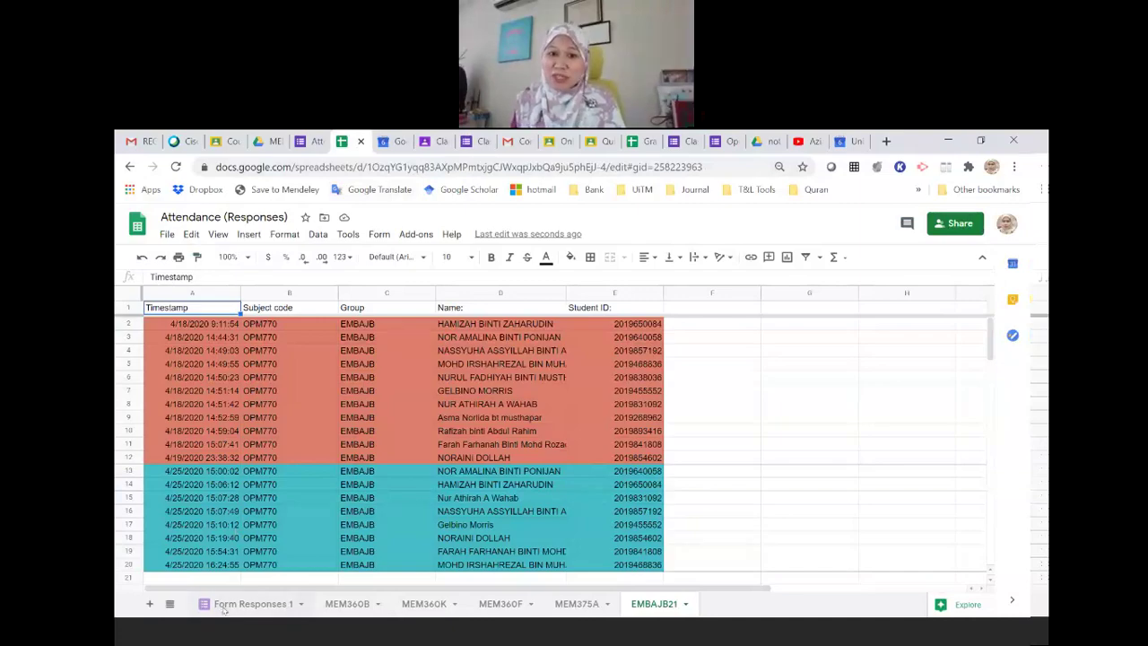
click(221, 608)
drag(192, 327, 651, 327)
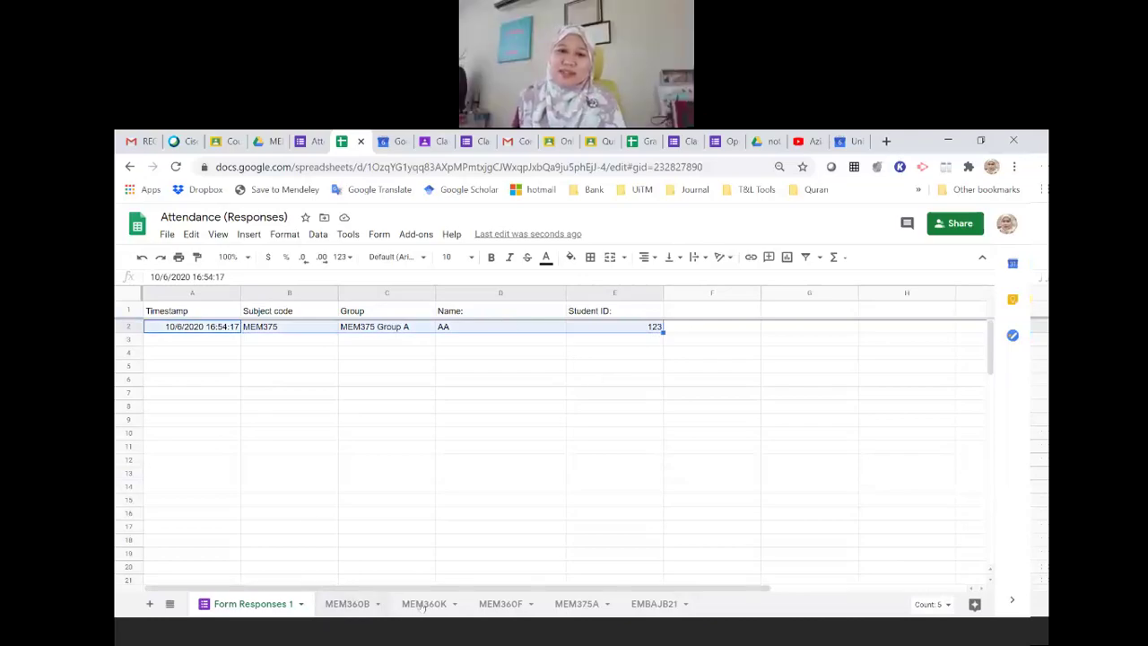
Check the class sheets and examine the session rows with attendance counts and percentages on the MEM375A sheet
click(345, 603)
click(500, 603)
click(576, 604)
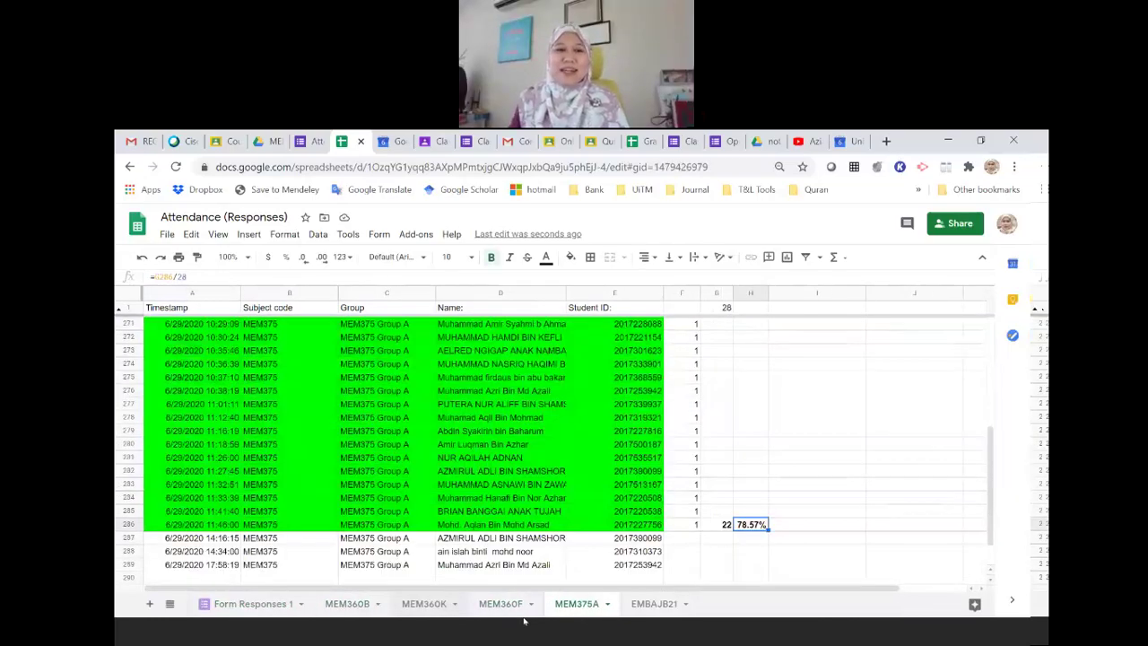
scroll(453, 485, up, 3)
scroll(396, 473, up, 3)
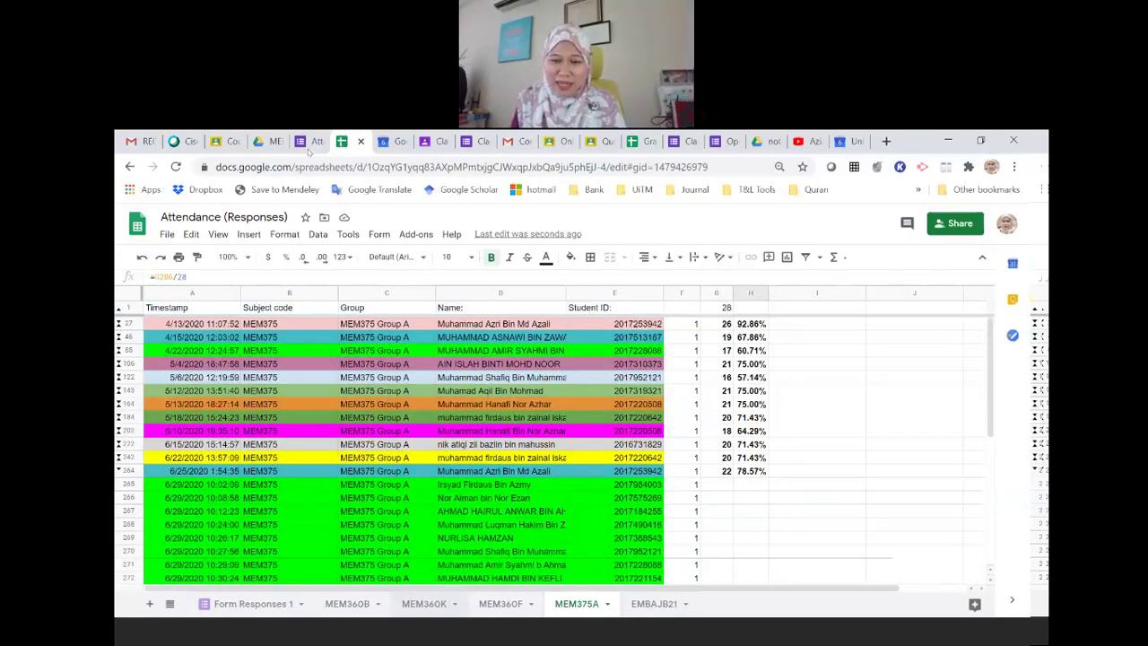
Switch back to Google Classroom and return to the beginning of the MEM375 EM1105A classwork list
click(310, 144)
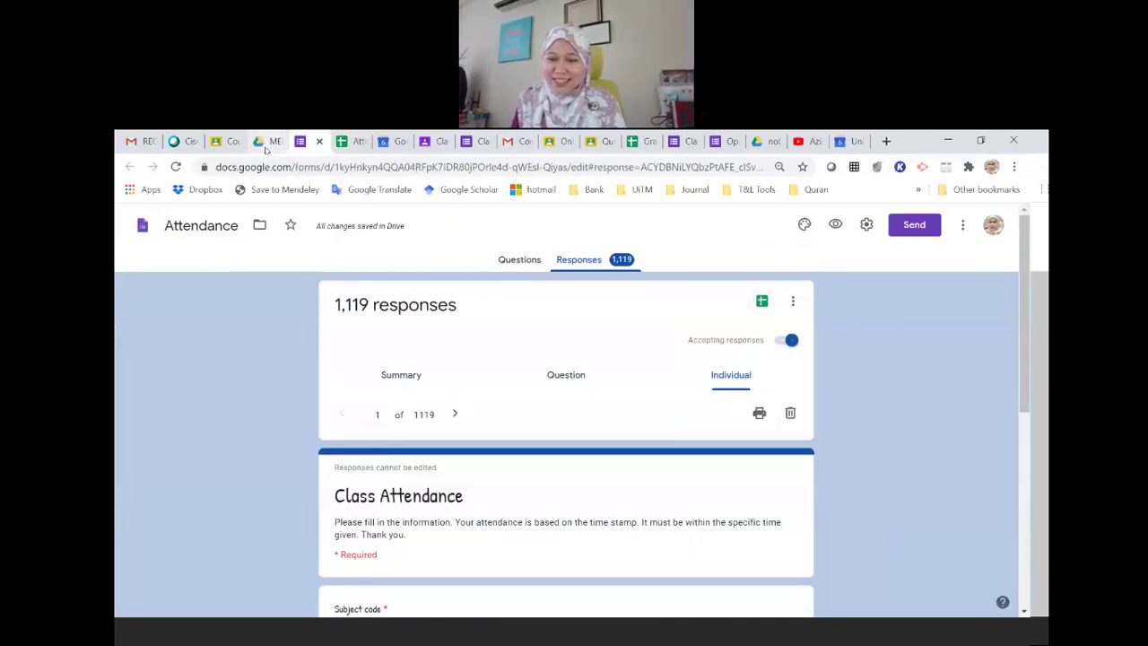
click(430, 141)
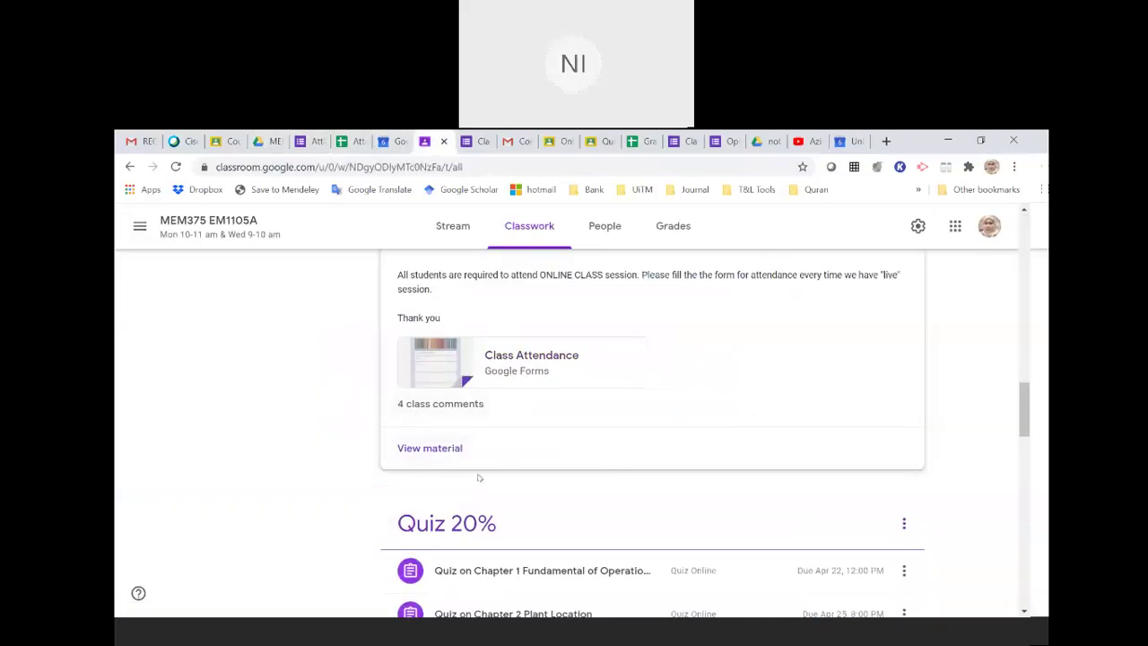
scroll(436, 408, up, 15)
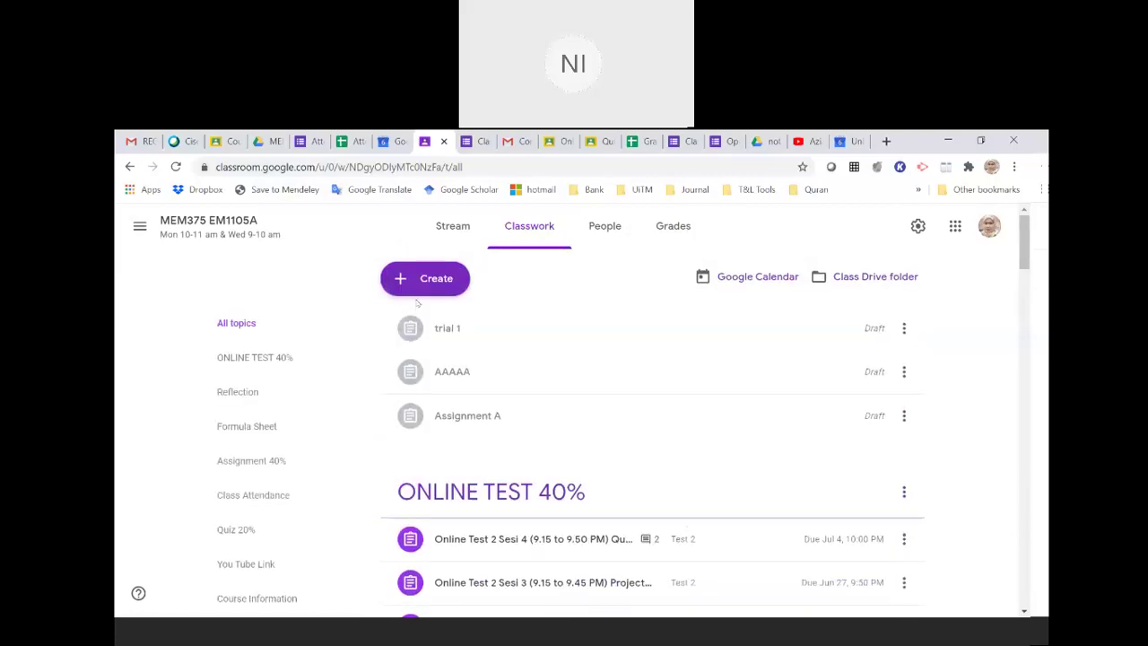
Create a new material in the MEM375 EM1105A classwork and title it Attendance 2
click(405, 278)
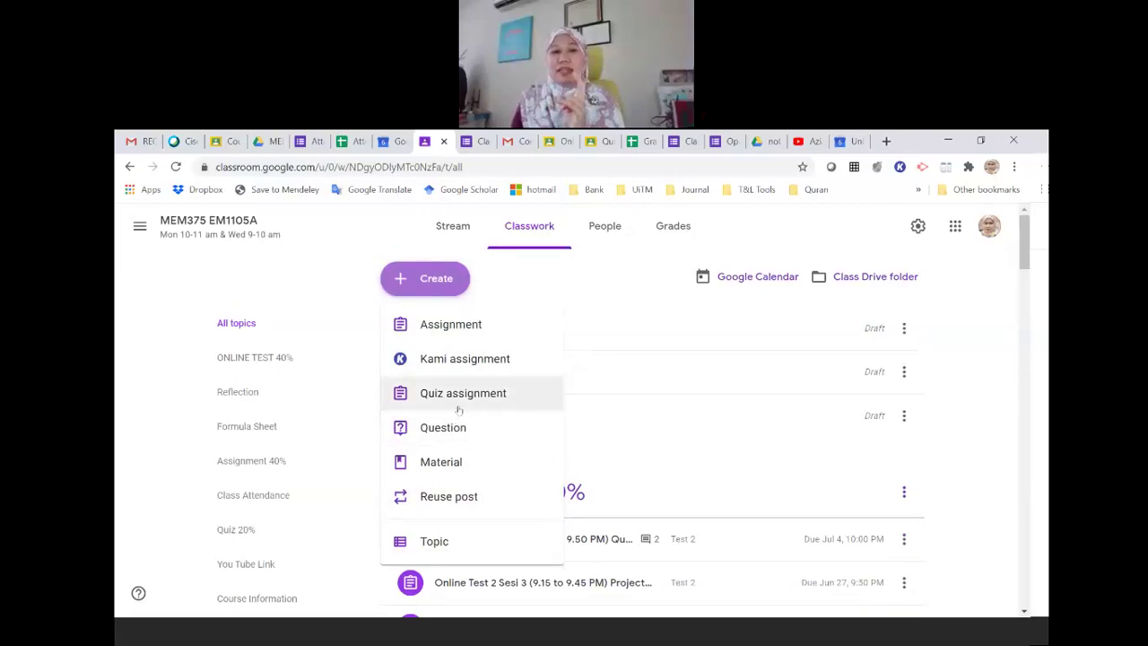
scroll(462, 453, down, 1)
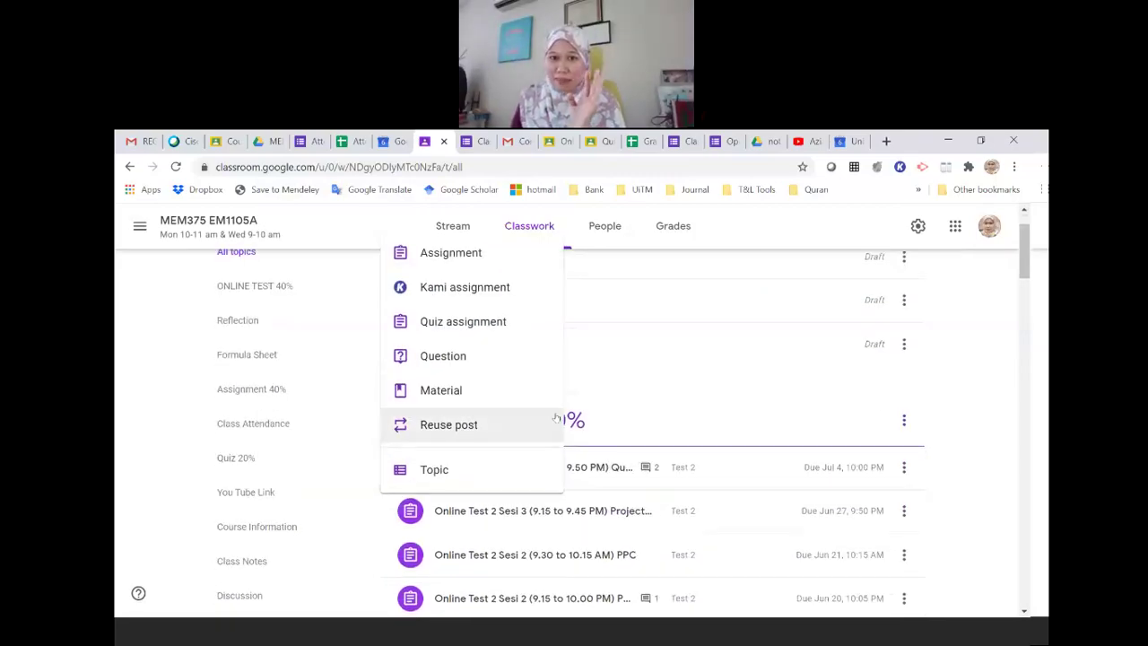
scroll(448, 457, up, 1)
click(438, 461)
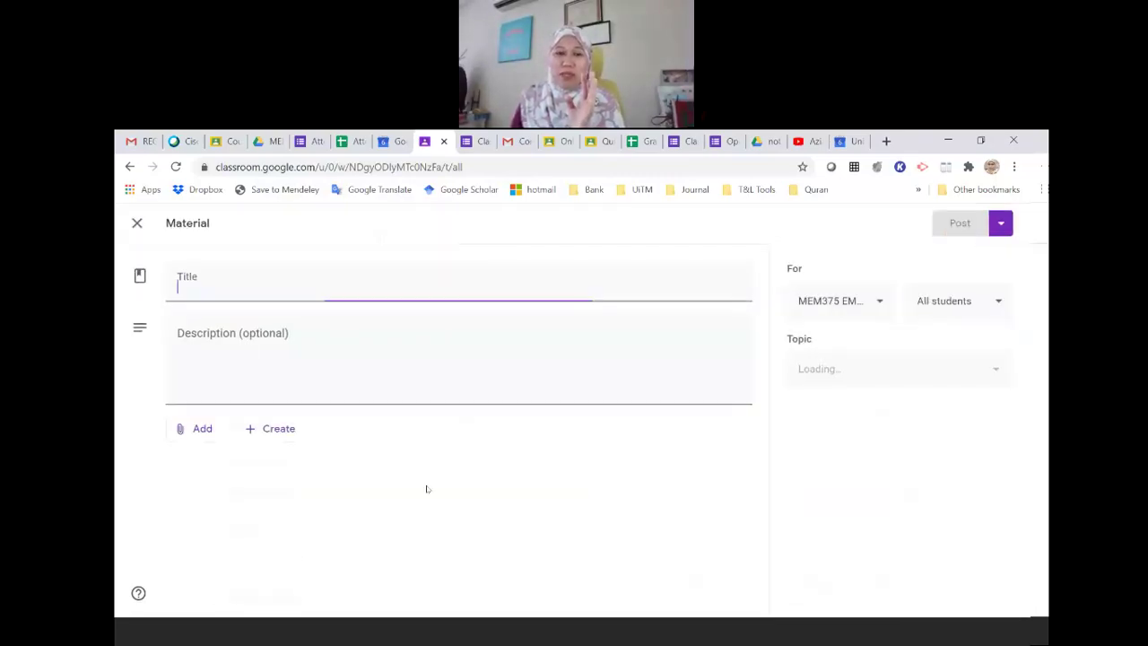
text(Att)
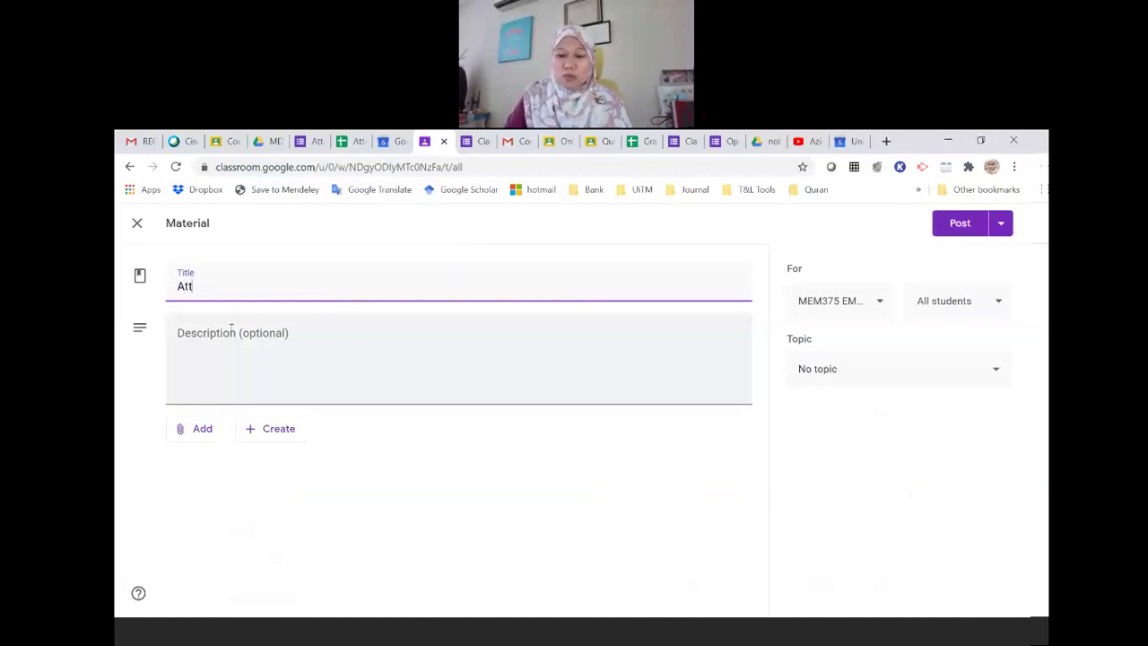
text(endance 2)
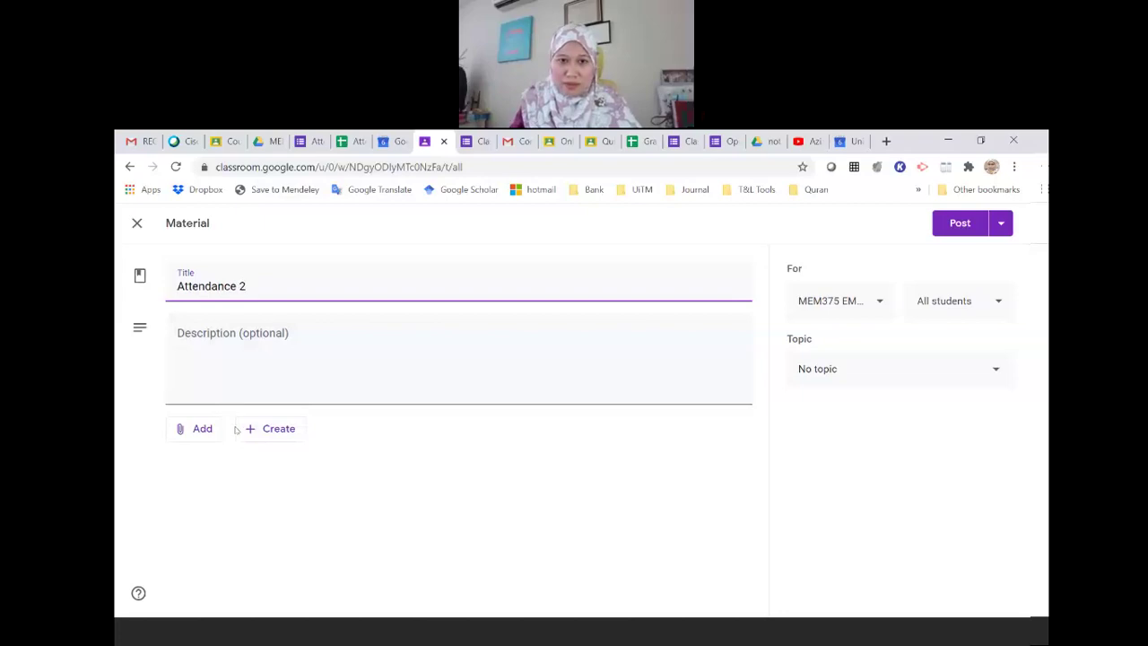
Attach the Attendance Google Form from Google Drive to the Attendance 2 material
click(206, 430)
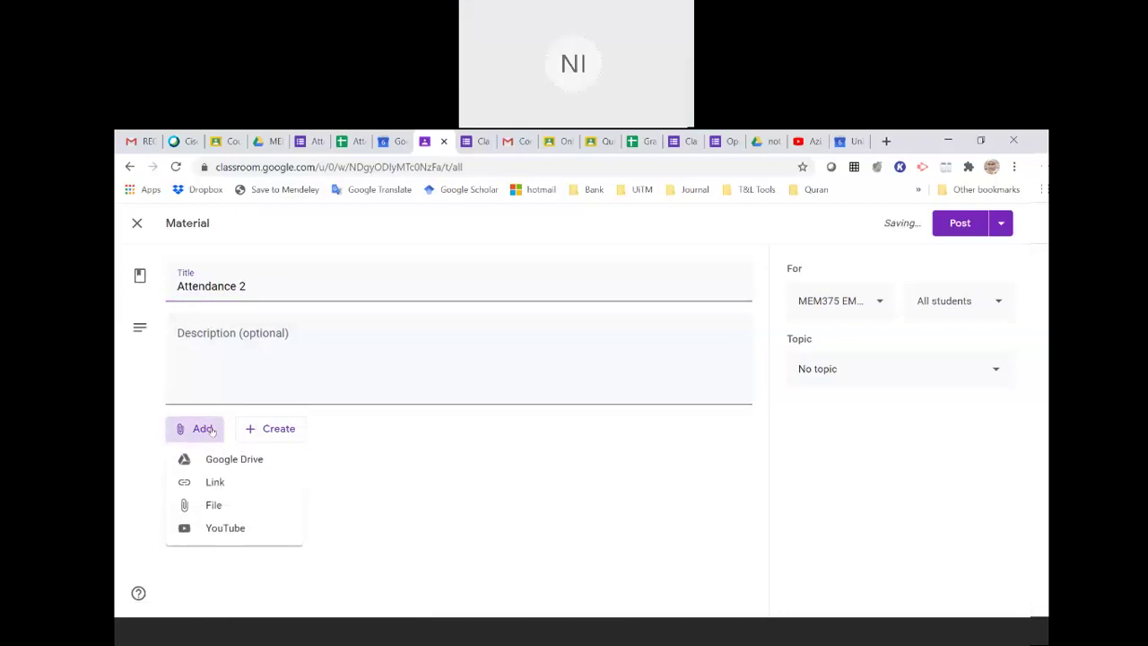
click(243, 463)
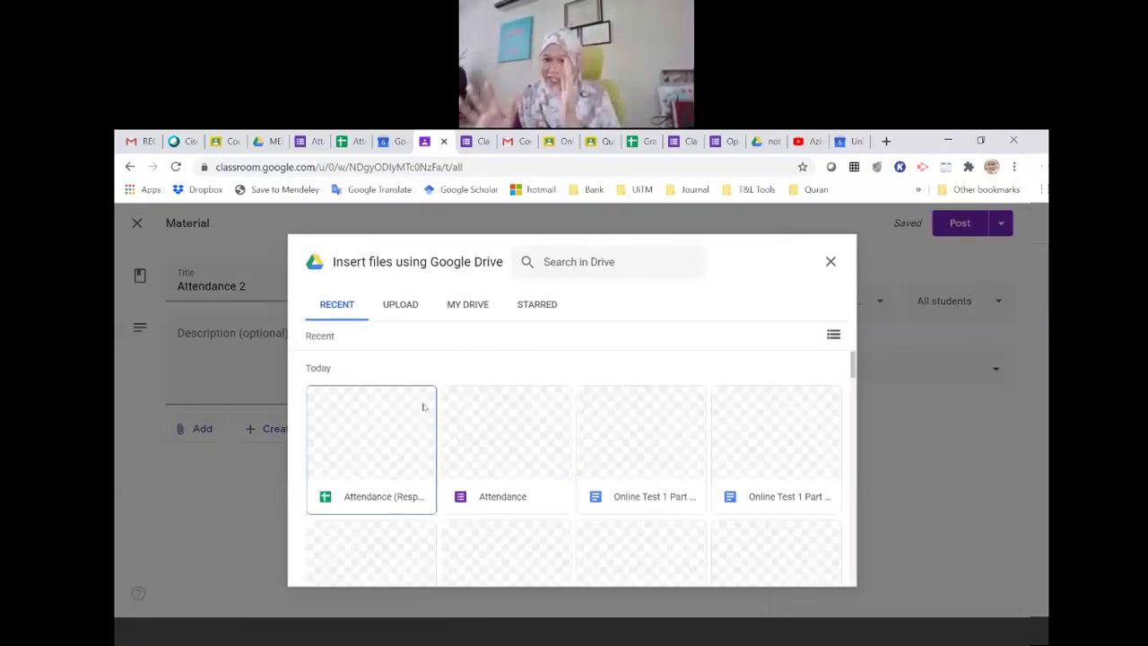
click(506, 448)
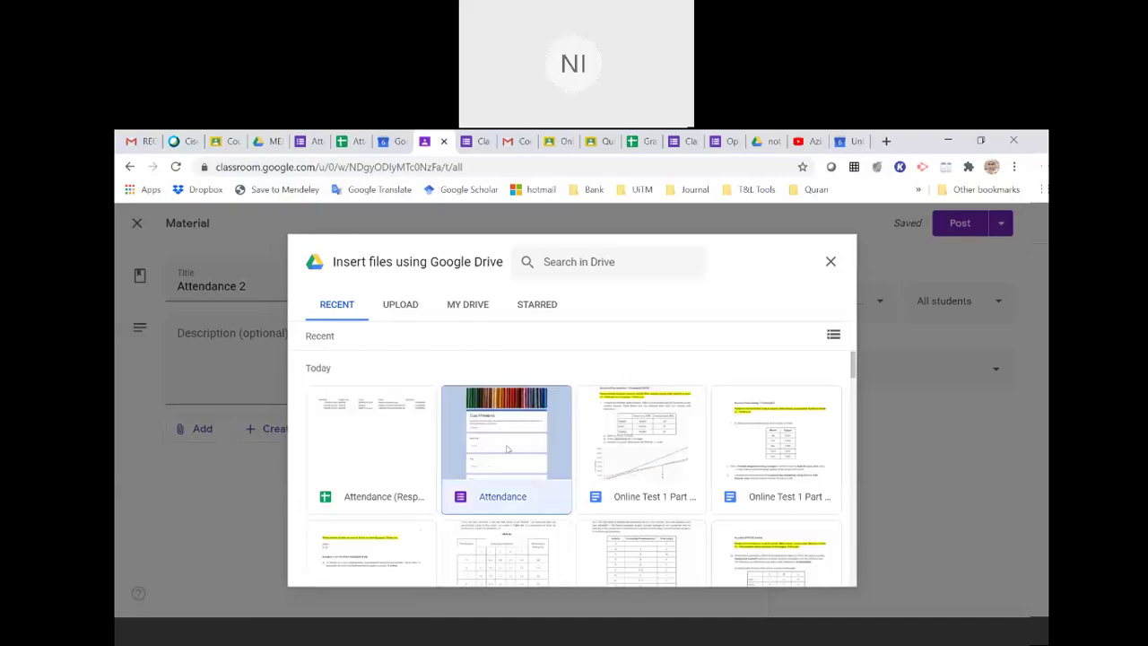
click(818, 575)
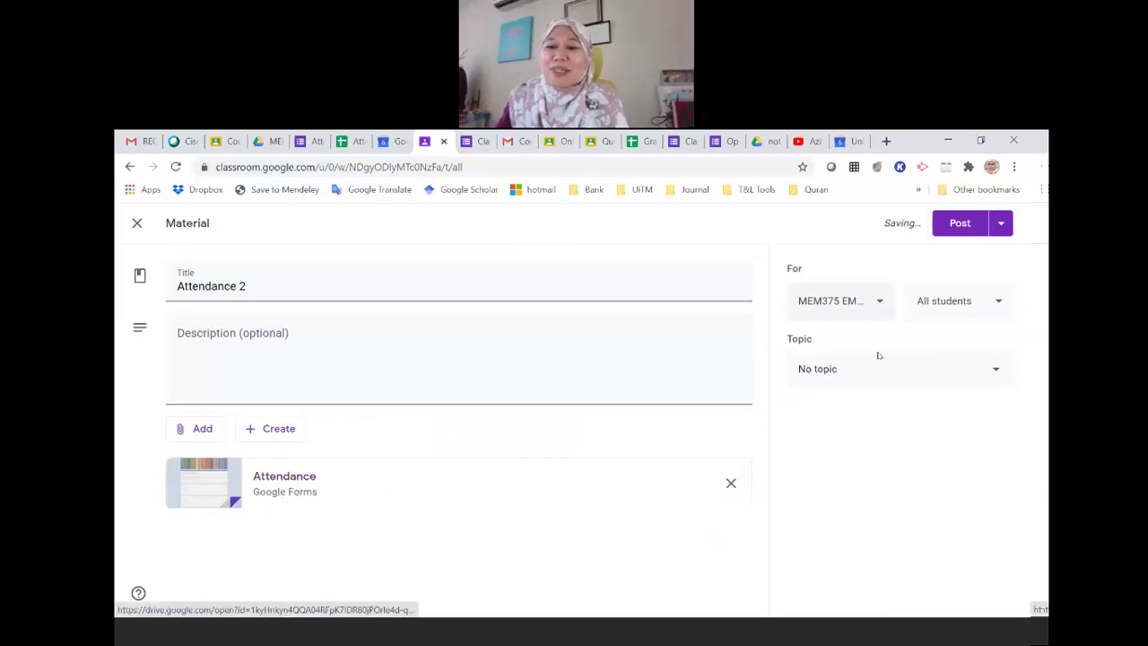
Open the attached Attendance form and review its subject code, group, name and student ID questions
click(210, 495)
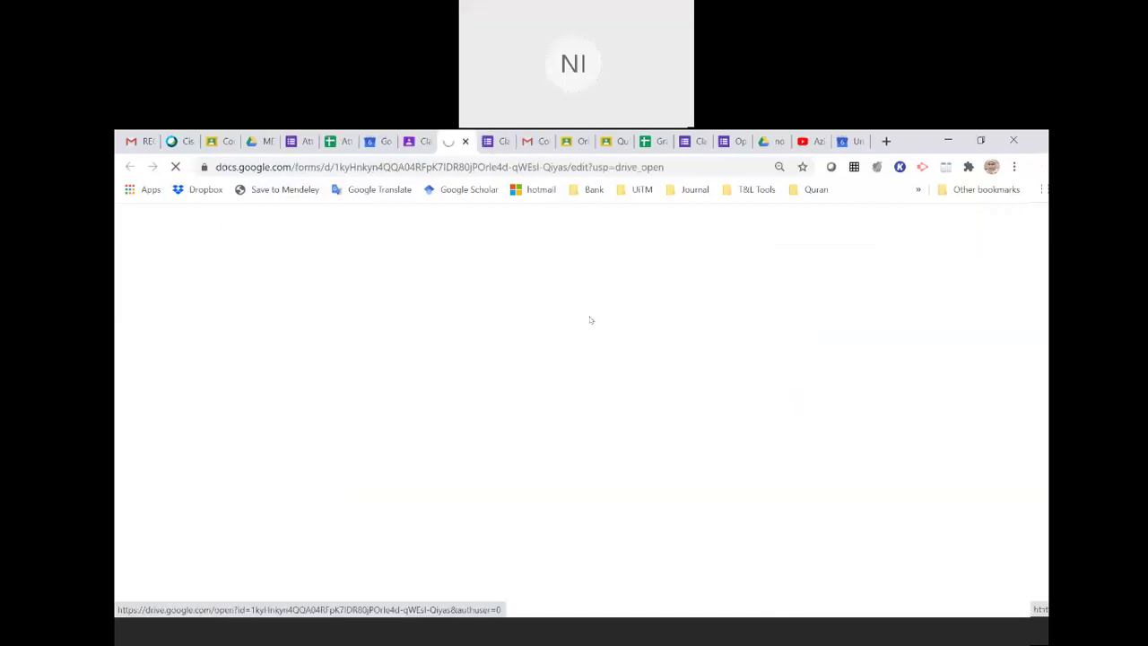
scroll(378, 434, down, 2)
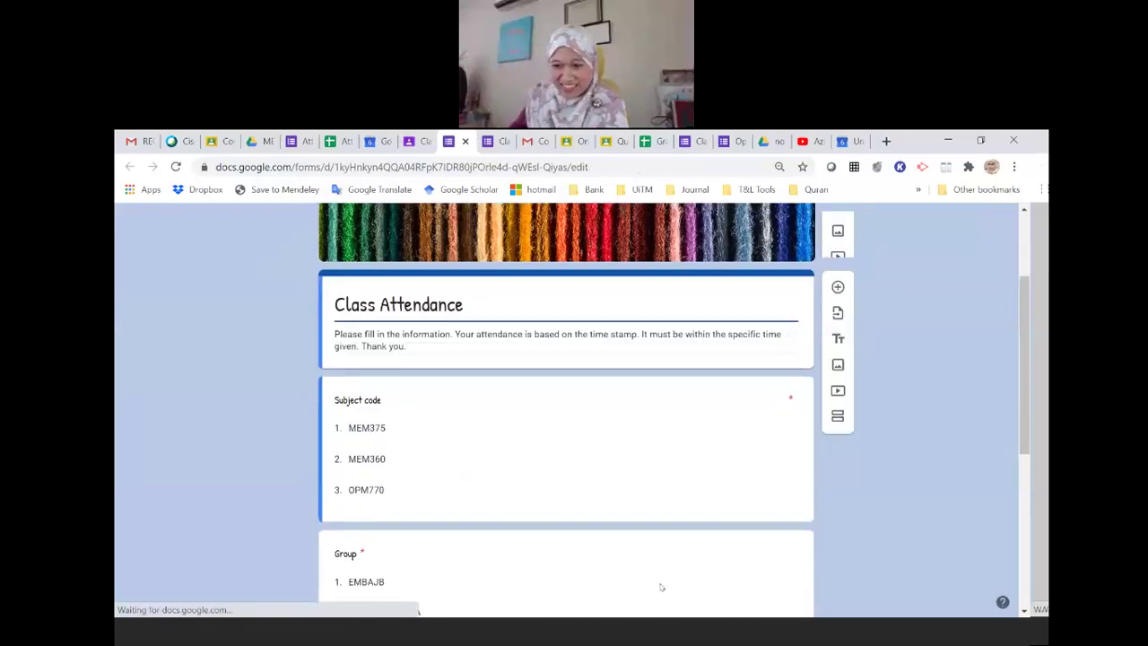
scroll(547, 439, down, 4)
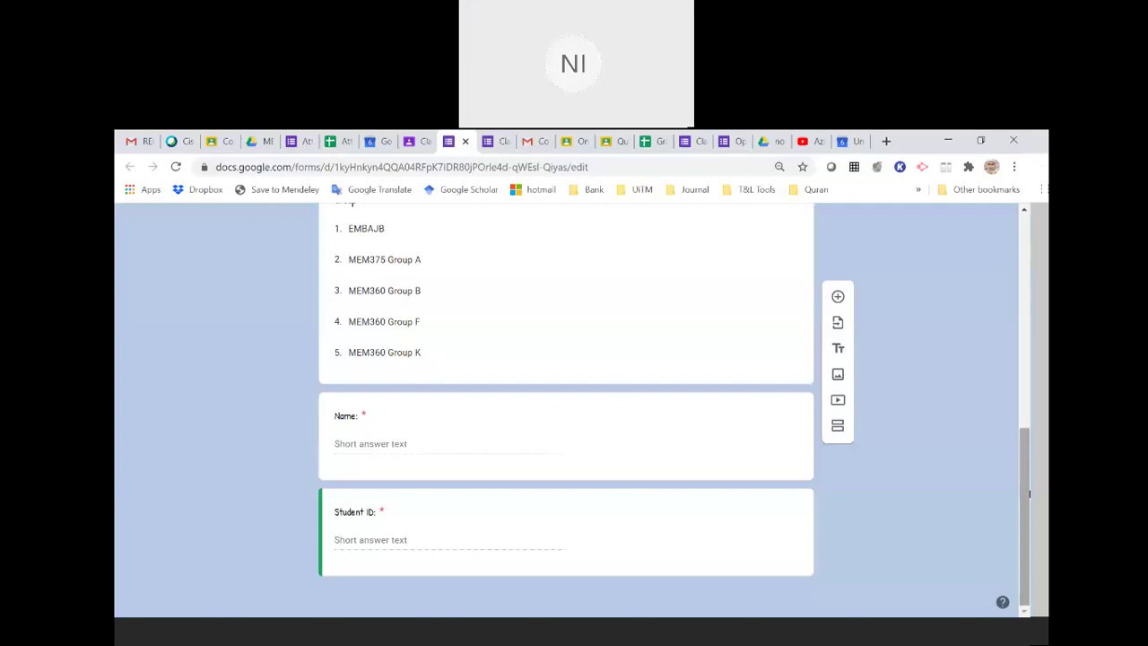
drag(1027, 492, 1018, 343)
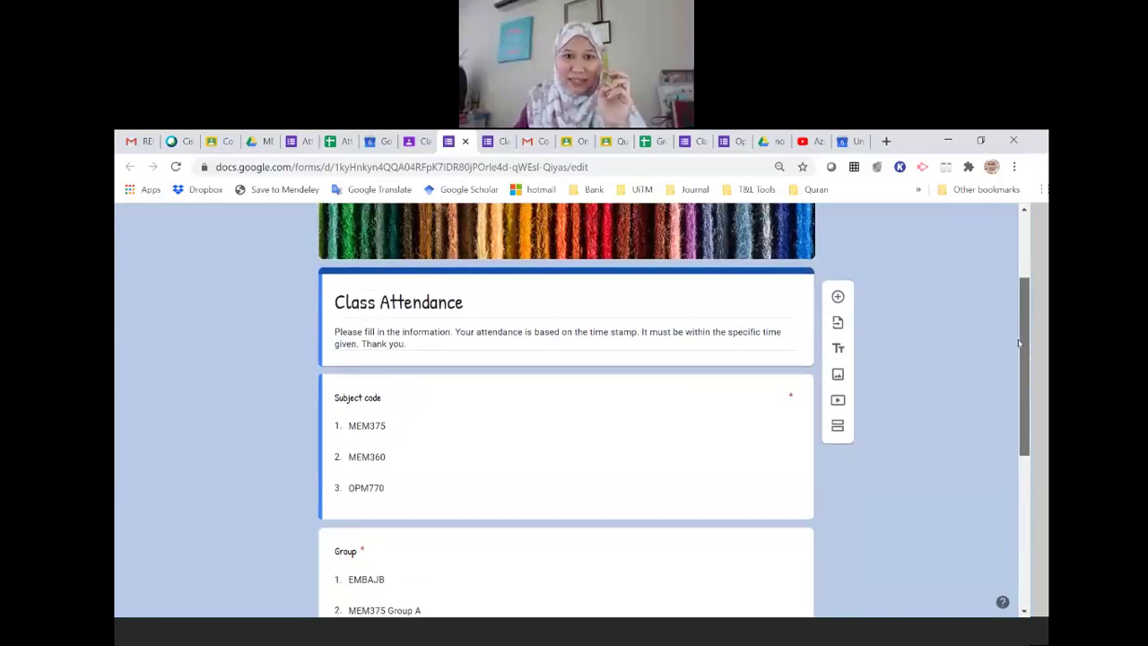